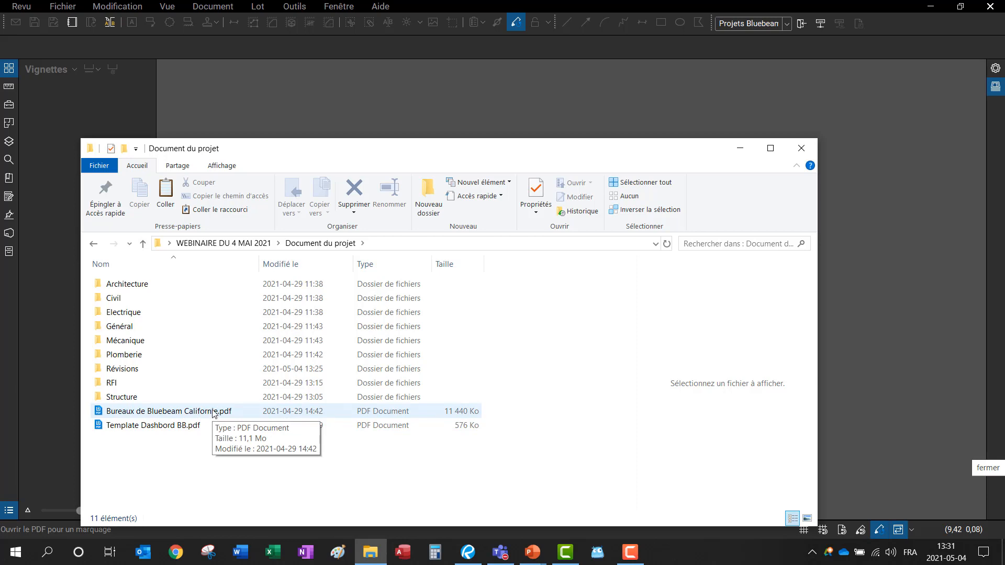
# Step: Open Bureaux de Bluebeam Californie.pdf from the Document du projet folder in Revu
pyautogui.doubleClick(213, 412)
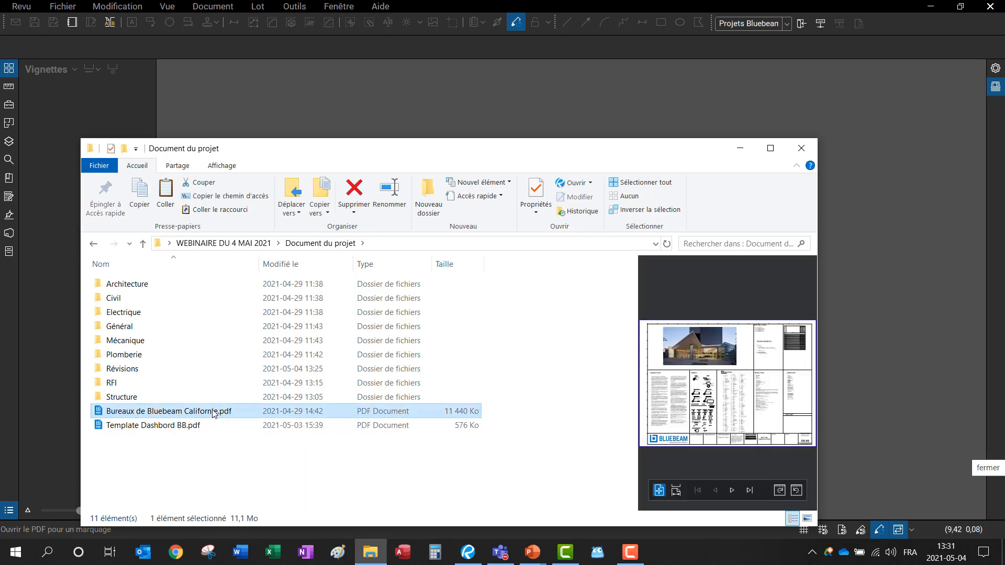
# Step: Zoom out to the full cover sheet and widen the thumbnail panel to two columns
pyautogui.scroll(-5, 548, 353)
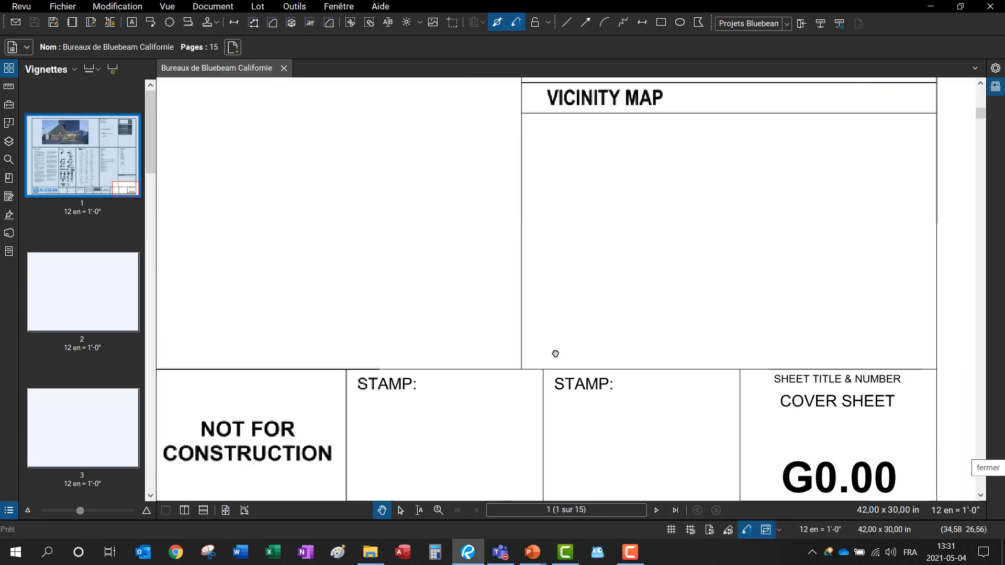
pyautogui.scroll(-3, 478, 318)
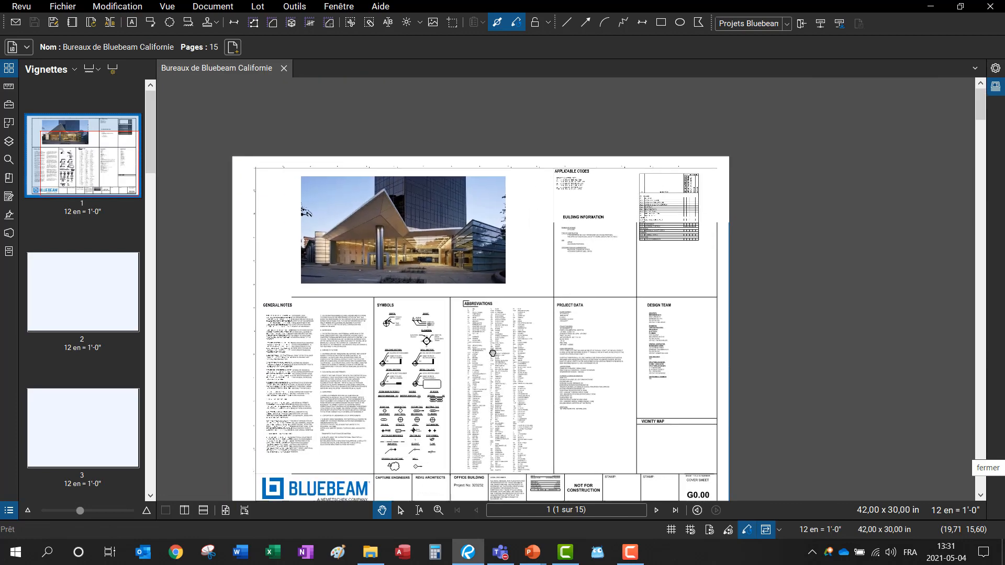
pyautogui.moveTo(156, 233); pyautogui.dragTo(338, 267)
pyautogui.scroll(-6, 174, 291)
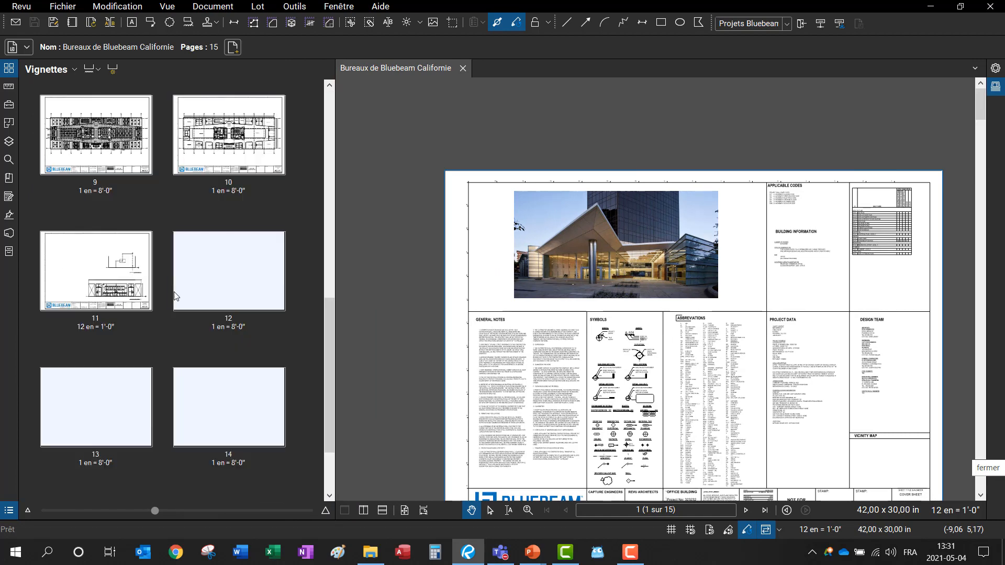
pyautogui.scroll(-2, 173, 291)
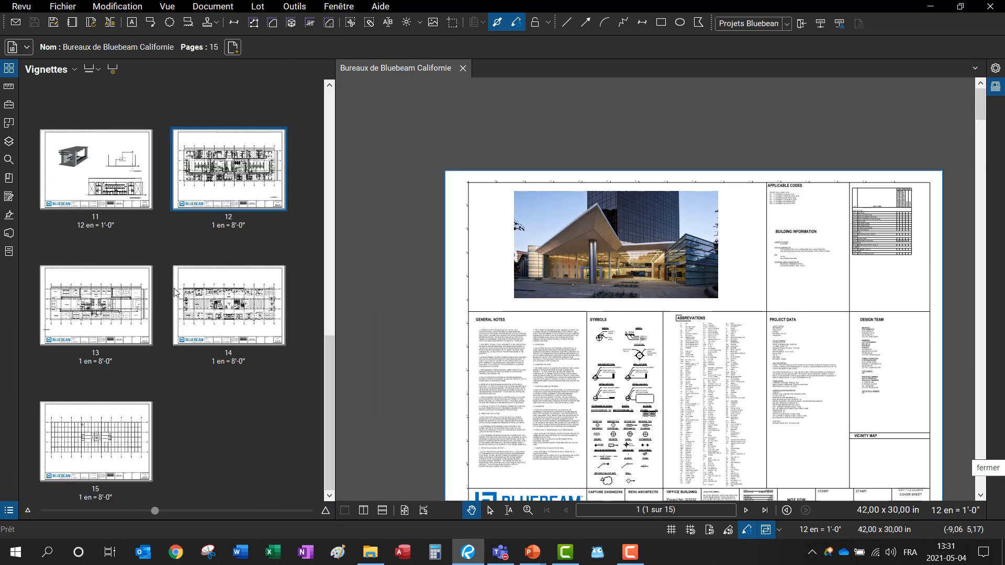
pyautogui.scroll(10, 198, 294)
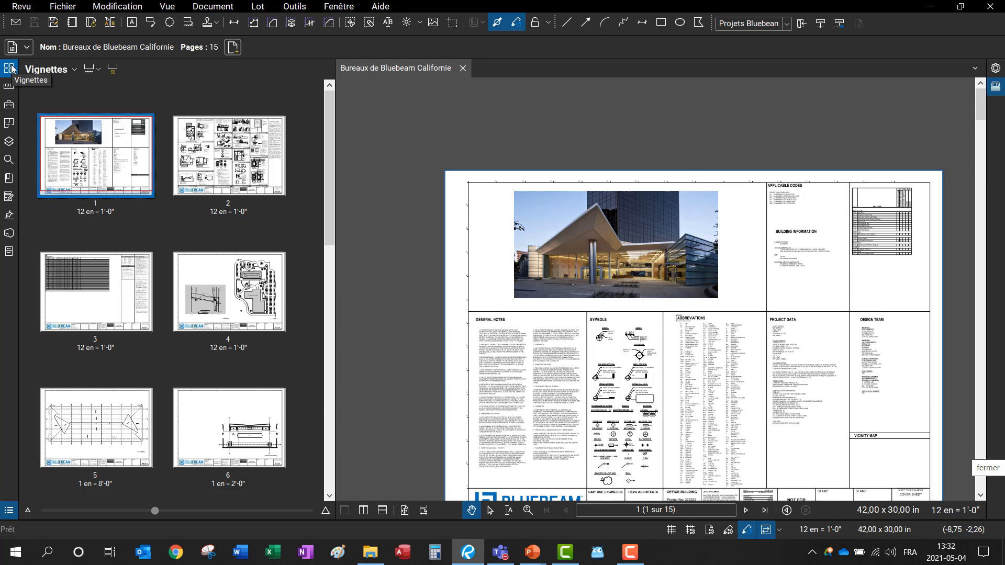
# Step: Briefly show the Markups list, then hide it again
pyautogui.click(8, 88)
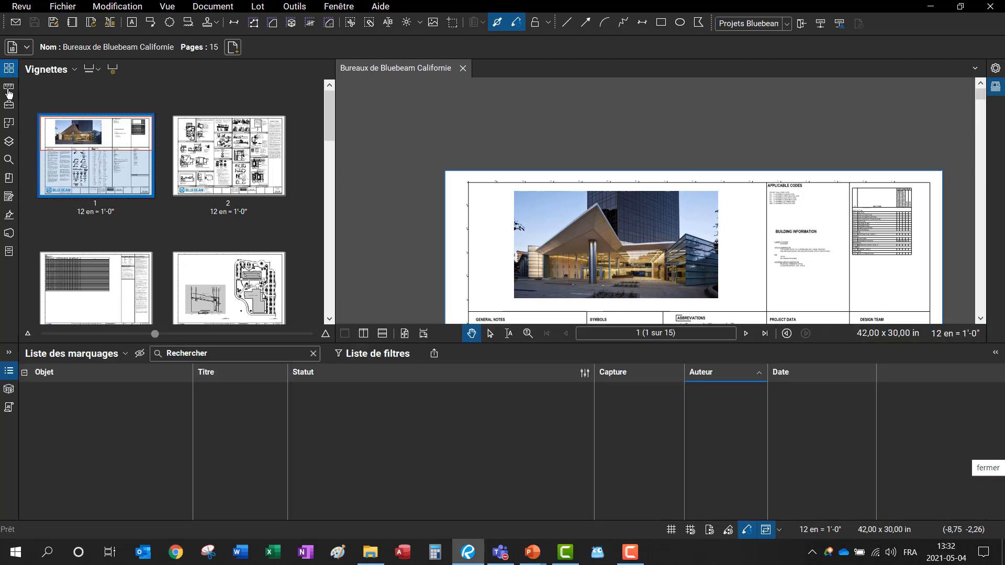
pyautogui.click(7, 74)
pyautogui.click(7, 73)
pyautogui.hotkey('alt', 'l')
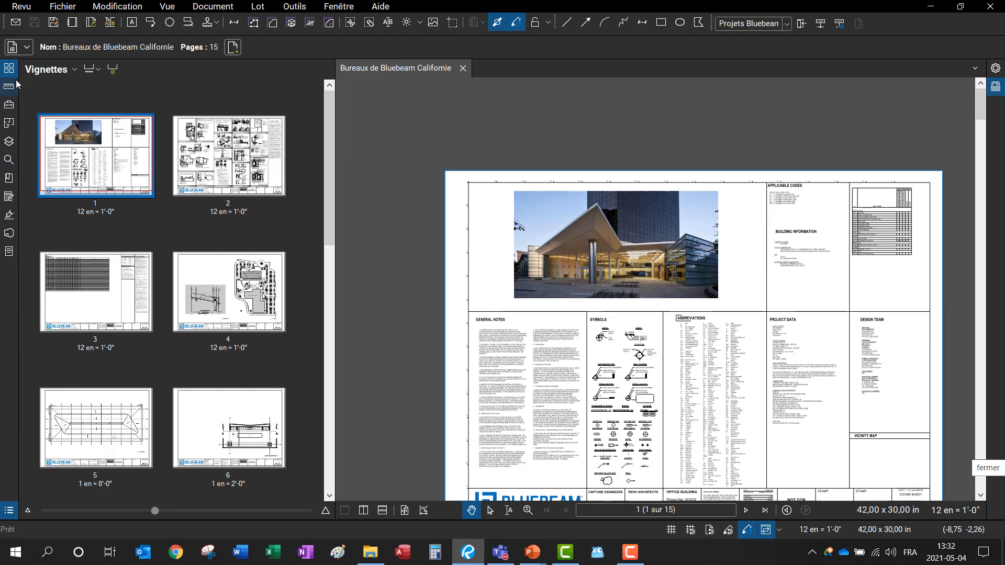
# Step: Start Create Page Titles for pages 1–15 with Page Region as the title source
pyautogui.click(113, 70)
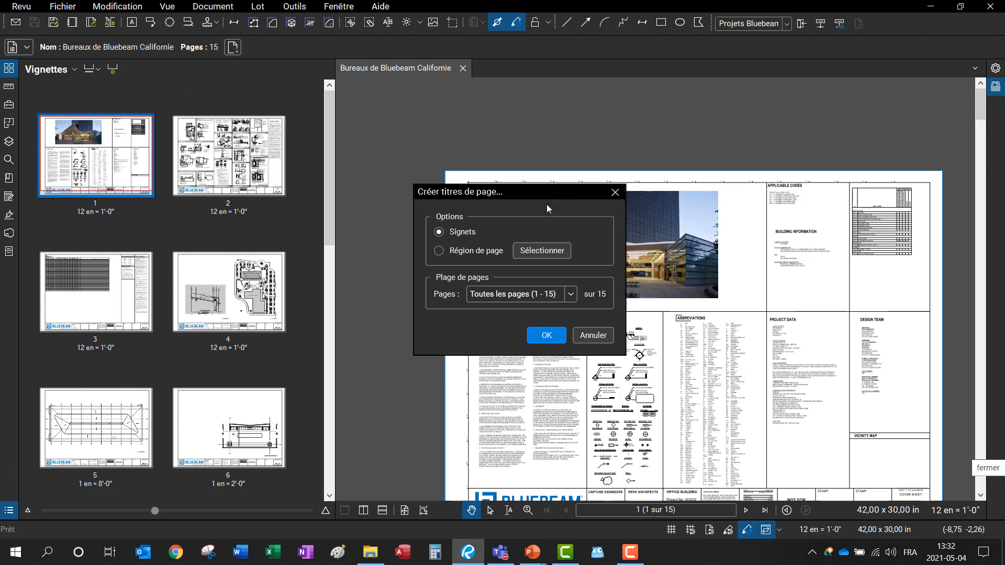
pyautogui.moveTo(539, 192); pyautogui.dragTo(387, 125)
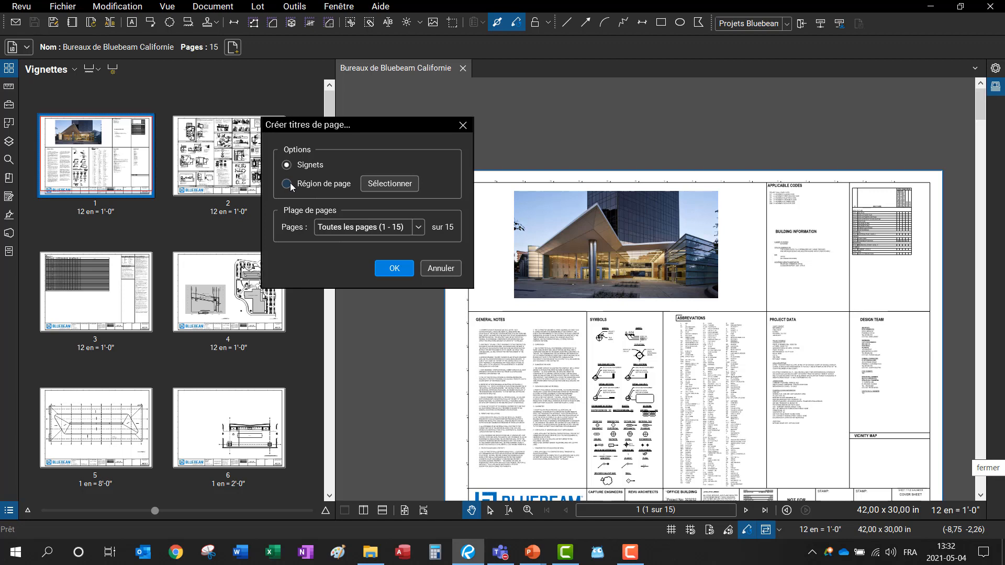
pyautogui.click(287, 184)
pyautogui.click(375, 186)
# Step: Frame the title block and mark the G0.00 and COVER SHEET regions, separated by a dash
pyautogui.moveTo(879, 436); pyautogui.dragTo(666, 238)
pyautogui.scroll(5, 707, 349)
pyautogui.scroll(2, 663, 273)
pyautogui.moveTo(762, 278); pyautogui.dragTo(602, 330)
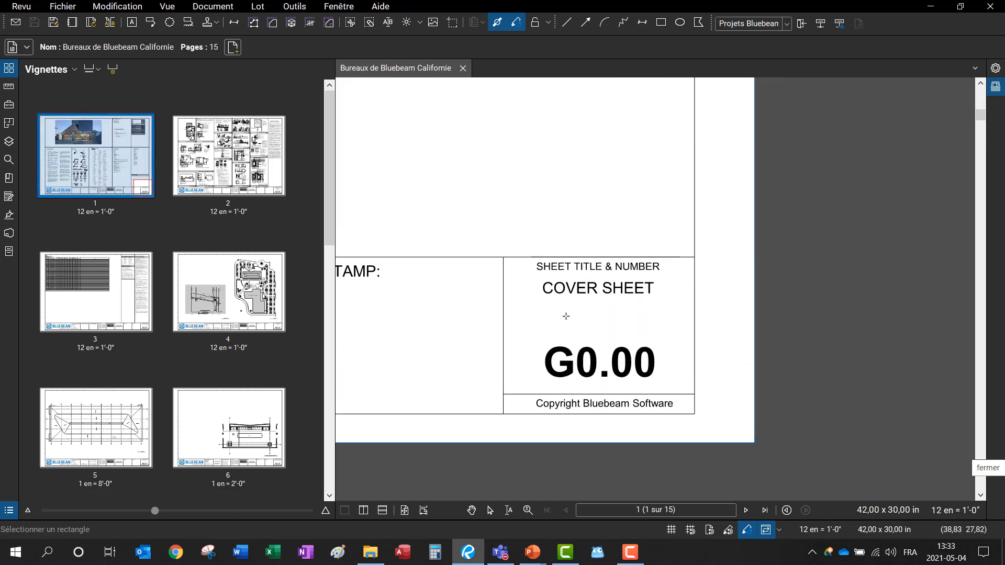
pyautogui.moveTo(444, 194); pyautogui.dragTo(498, 184)
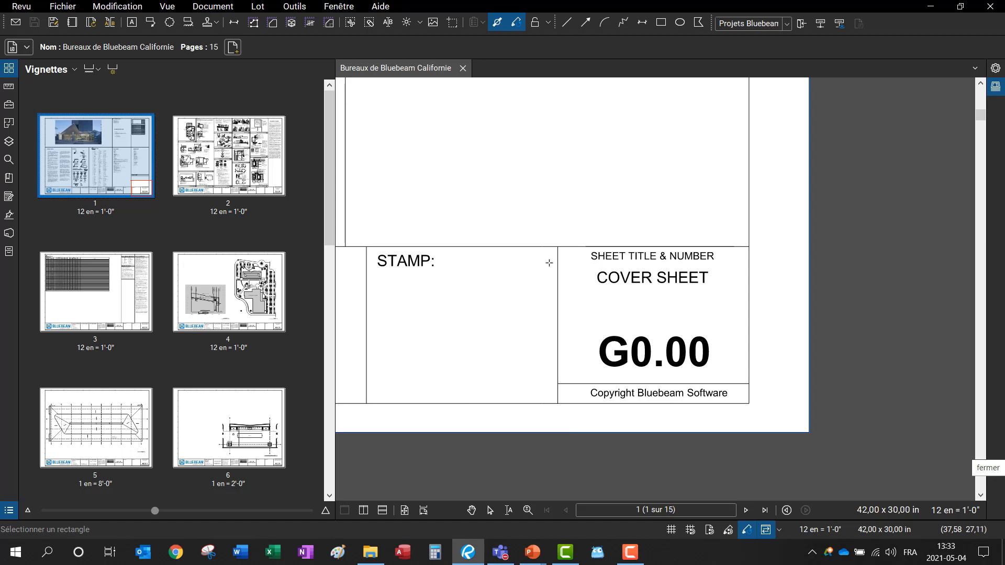
pyautogui.moveTo(432, 182)
pyautogui.mouseDown()
pyautogui.moveTo(487, 223)
pyautogui.moveTo(478, 206)
pyautogui.mouseUp()
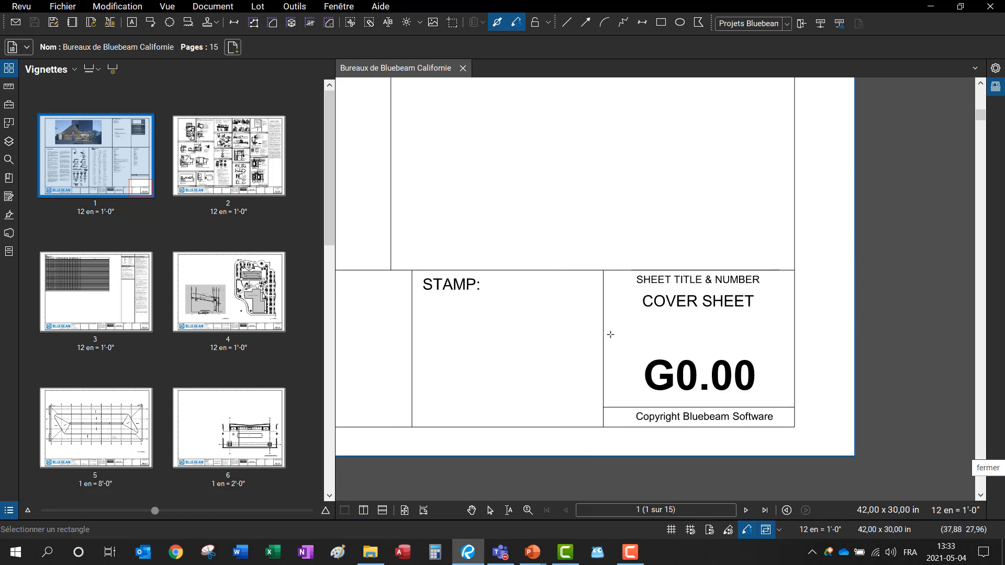
pyautogui.moveTo(628, 349); pyautogui.dragTo(769, 399)
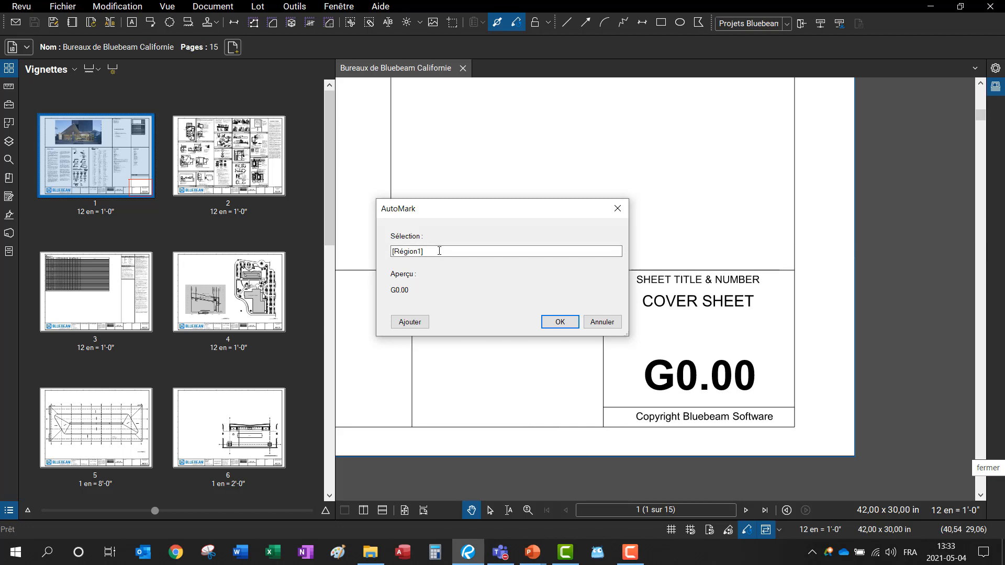
pyautogui.click(409, 322)
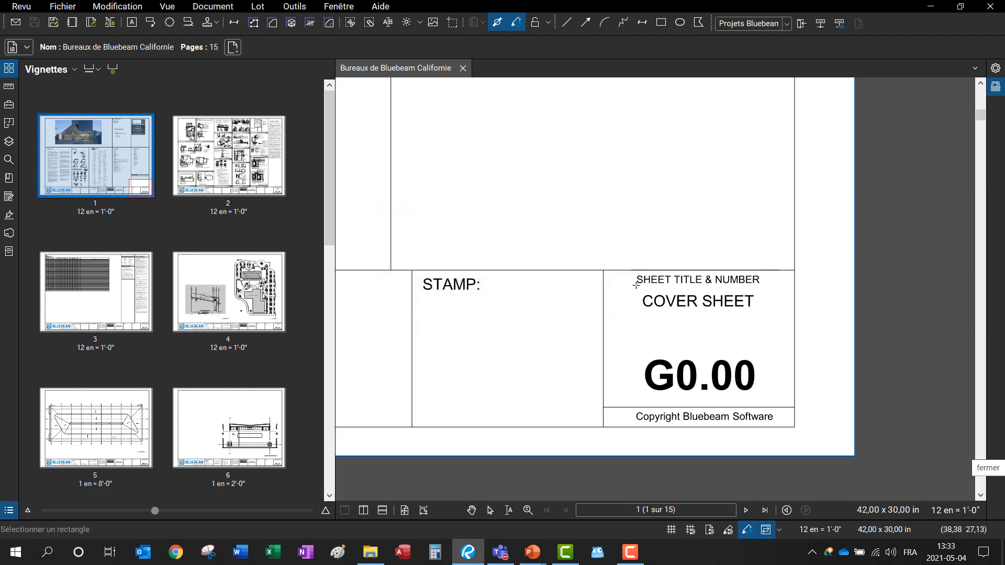
pyautogui.moveTo(637, 284); pyautogui.dragTo(762, 325)
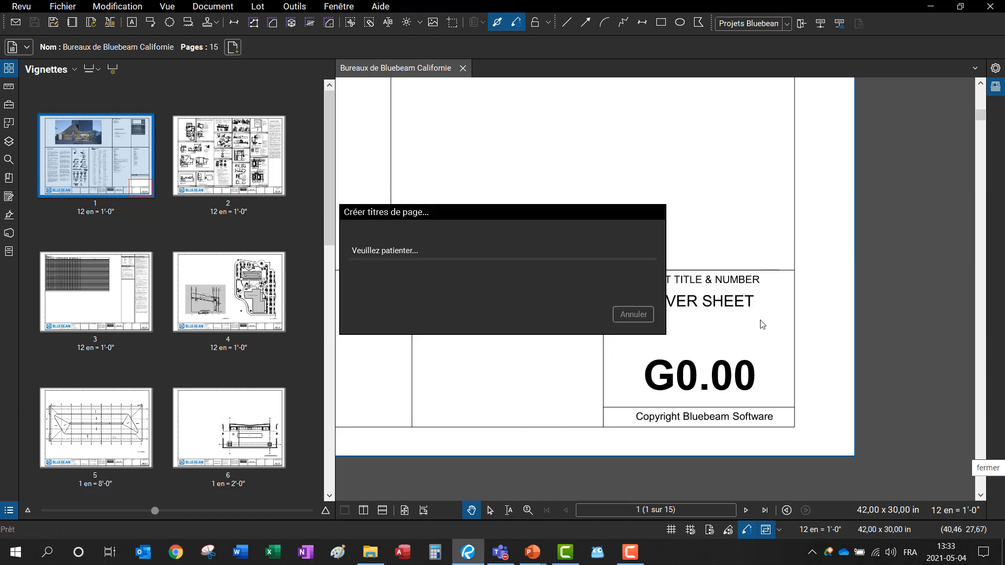
pyautogui.click(424, 252)
pyautogui.write('- [Région2')
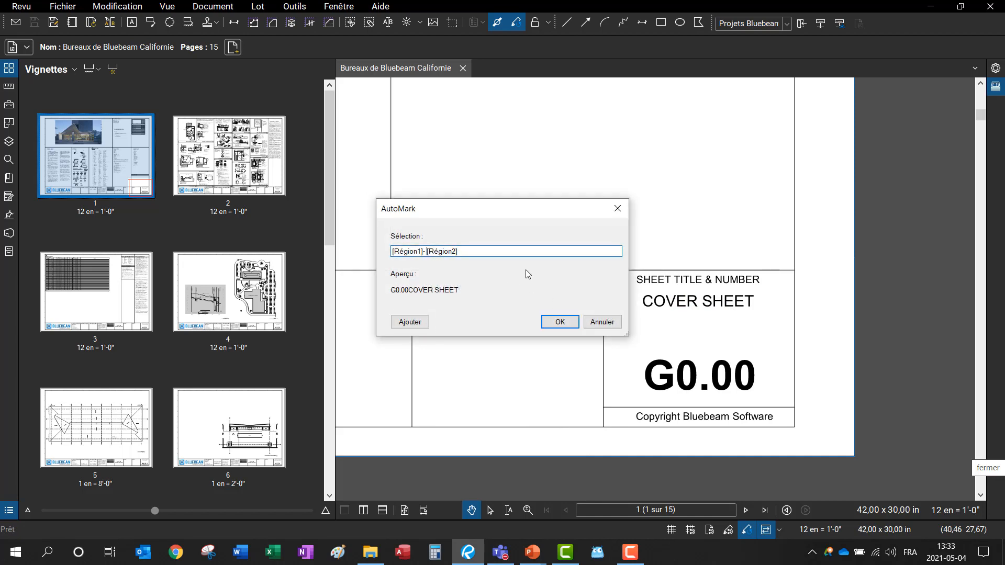
pyautogui.press('Left')
pyautogui.press('Left')
# Step: Redo the title as the sheet-number region only and apply it to all 15 pages
pyautogui.click(603, 322)
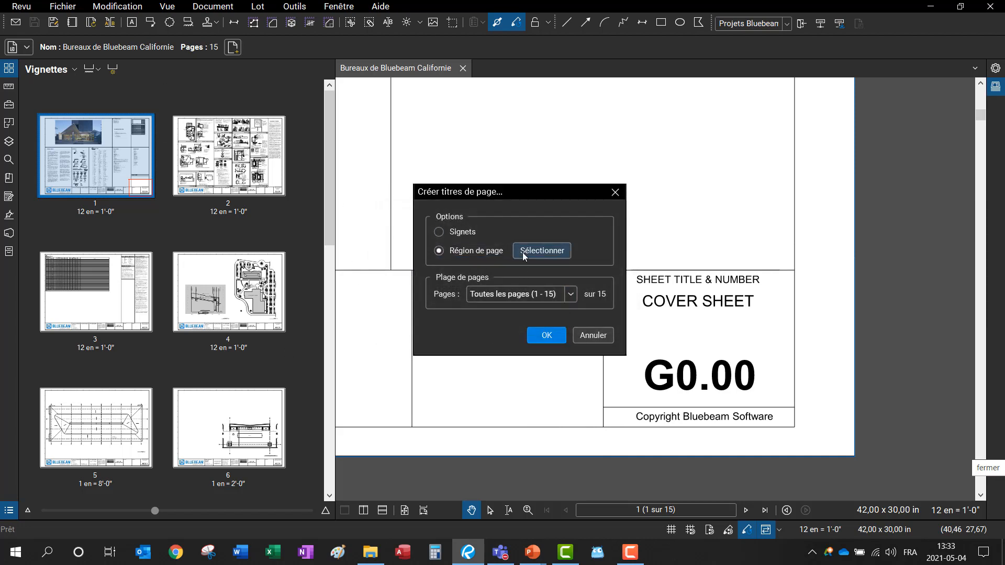
pyautogui.click(523, 252)
pyautogui.moveTo(628, 348); pyautogui.dragTo(767, 400)
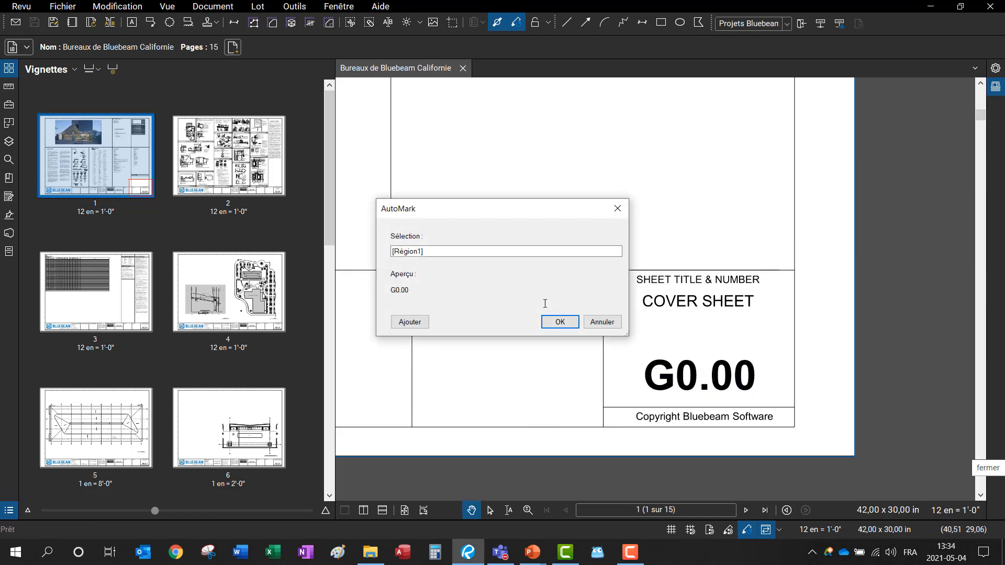
pyautogui.click(560, 322)
pyautogui.click(549, 340)
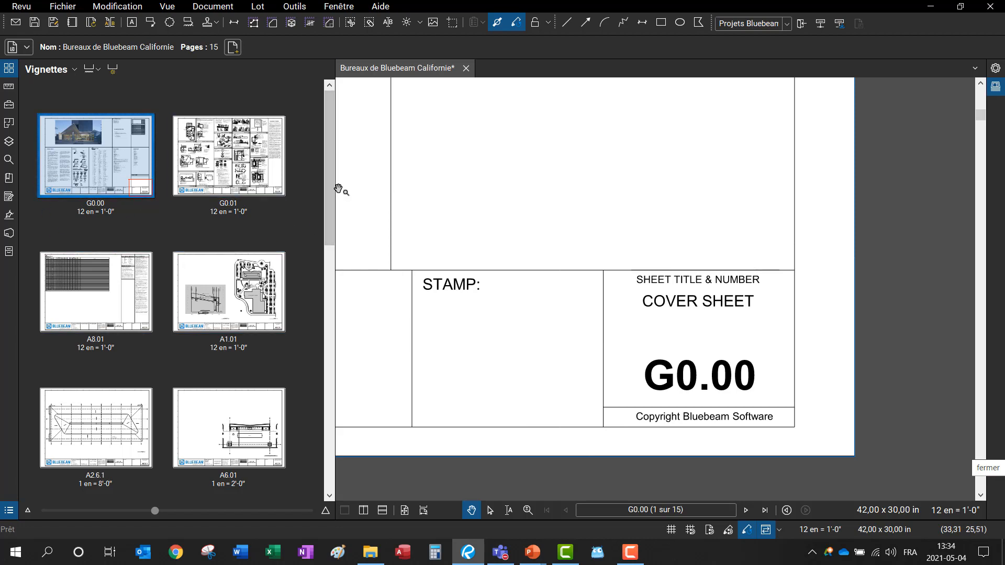
# Step: Shrink thumbnails to one column and scroll through renamed pages like P2.02, E2.02, S2.02
pyautogui.moveTo(333, 187); pyautogui.dragTo(206, 206)
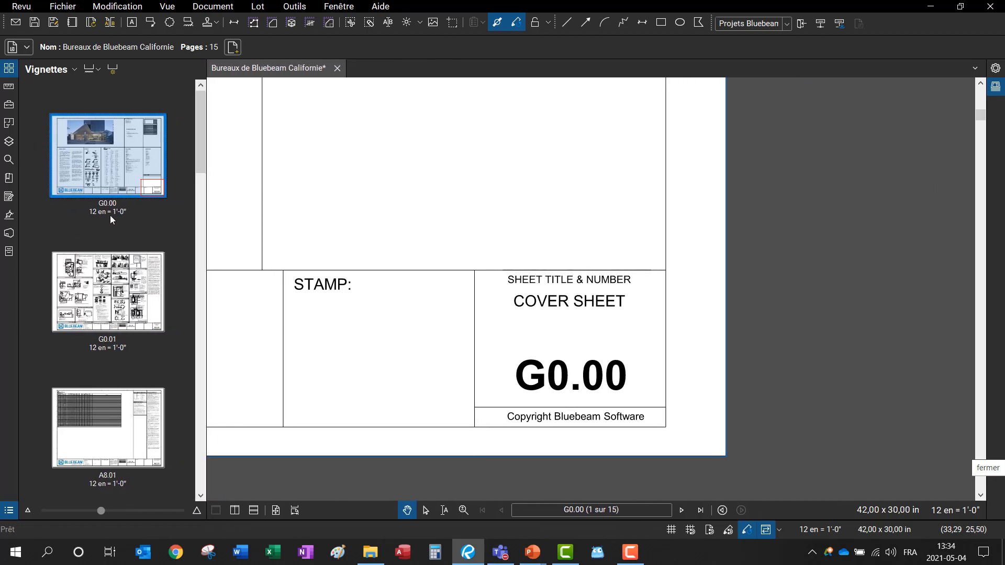
pyautogui.scroll(-6, 121, 278)
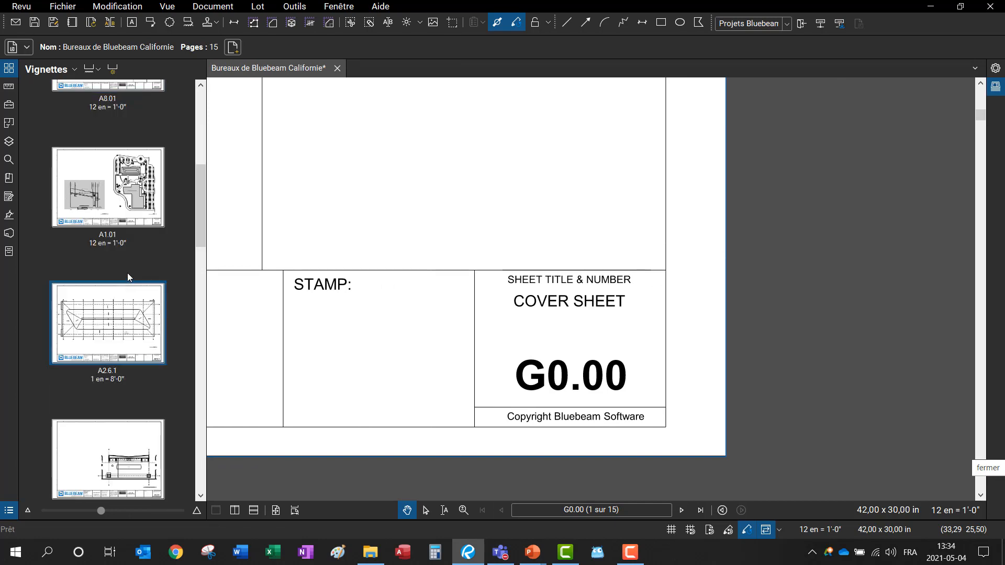
pyautogui.scroll(-4, 128, 271)
pyautogui.scroll(10, 128, 261)
pyautogui.scroll(-20, 138, 252)
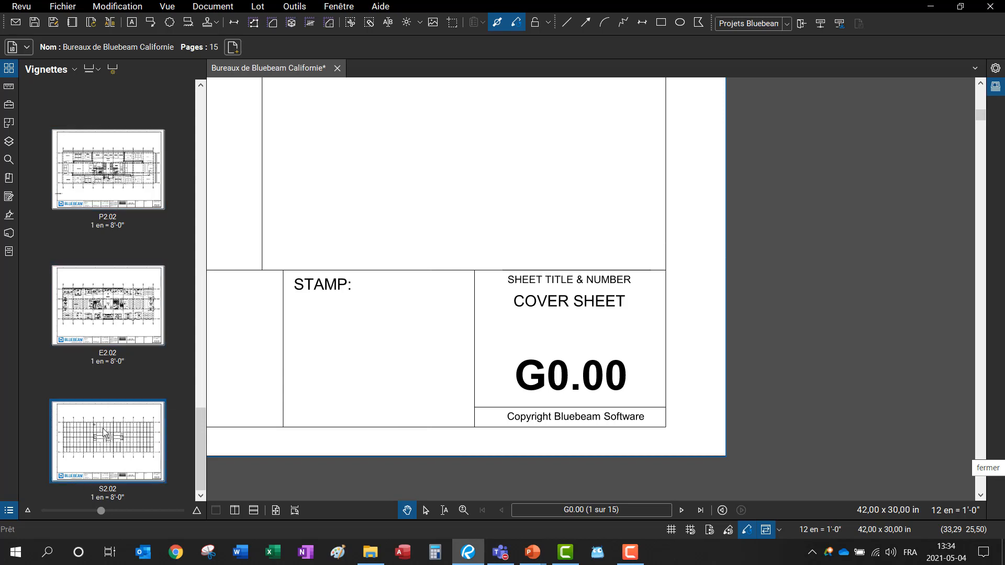
pyautogui.scroll(15, 117, 335)
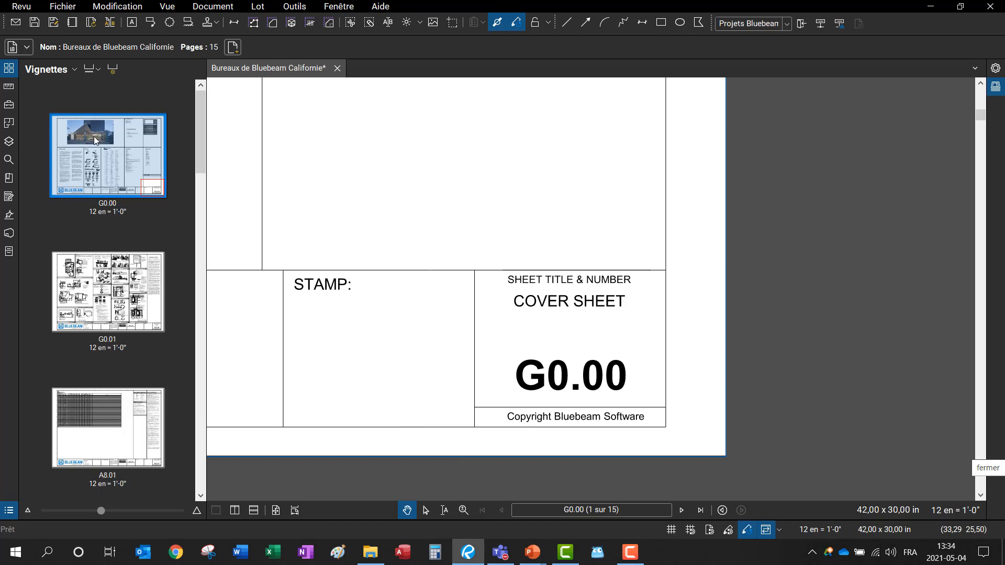
# Step: Choose Extract Pages from the G0.00 thumbnail with the range set to all pages (1 - 15)
pyautogui.click(200, 8)
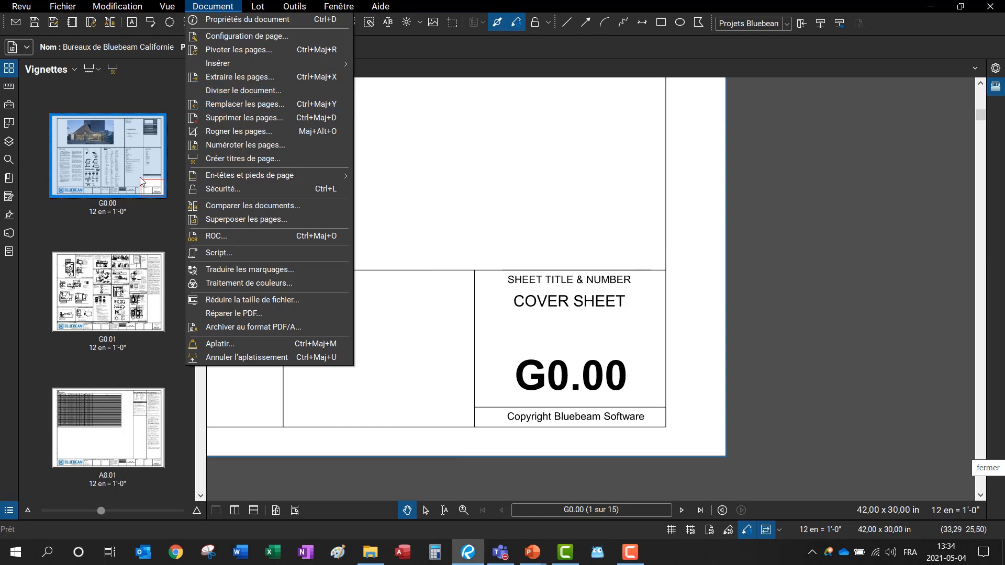
pyautogui.rightClick(109, 149)
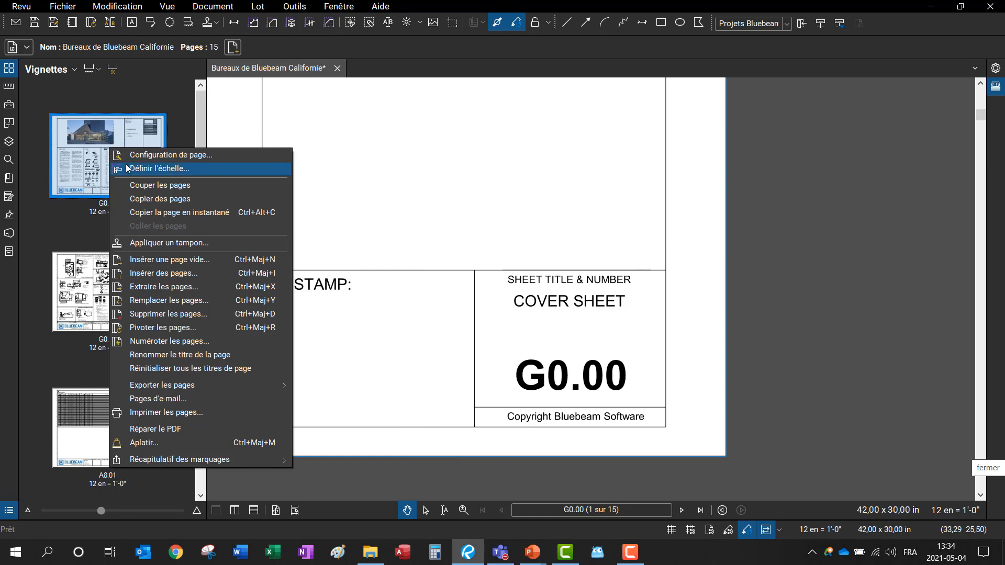
pyautogui.click(155, 288)
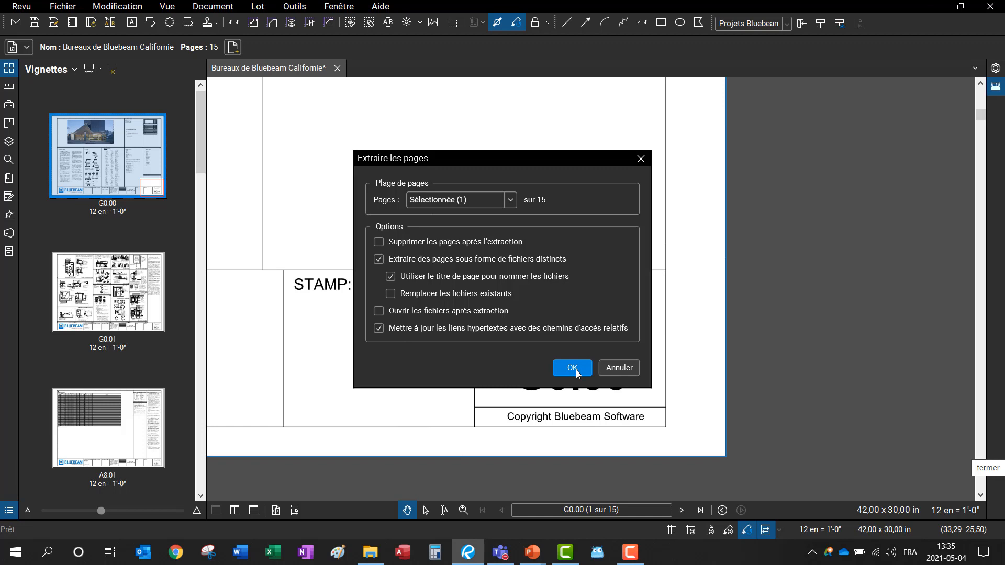
pyautogui.click(508, 201)
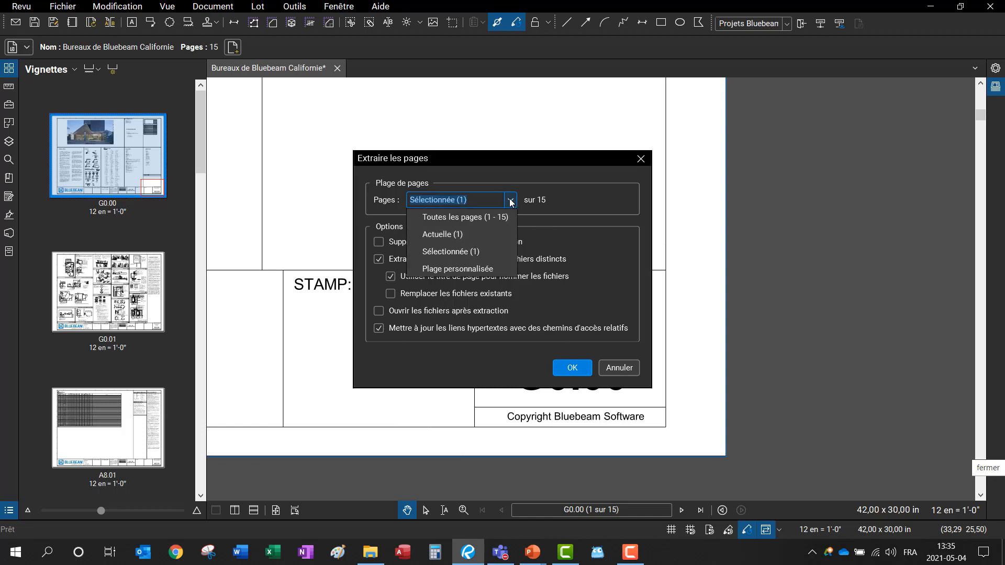
pyautogui.click(486, 222)
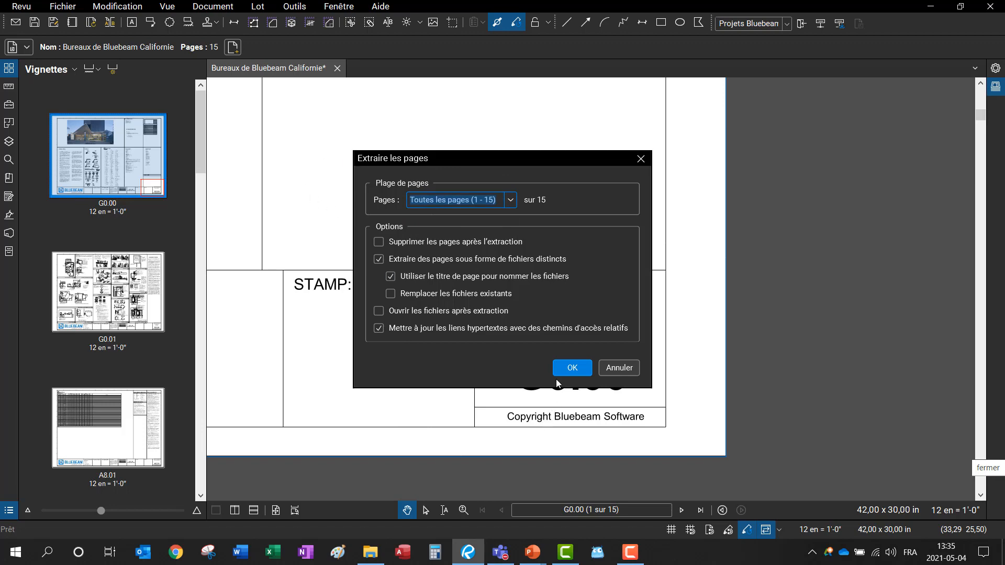
pyautogui.click(572, 369)
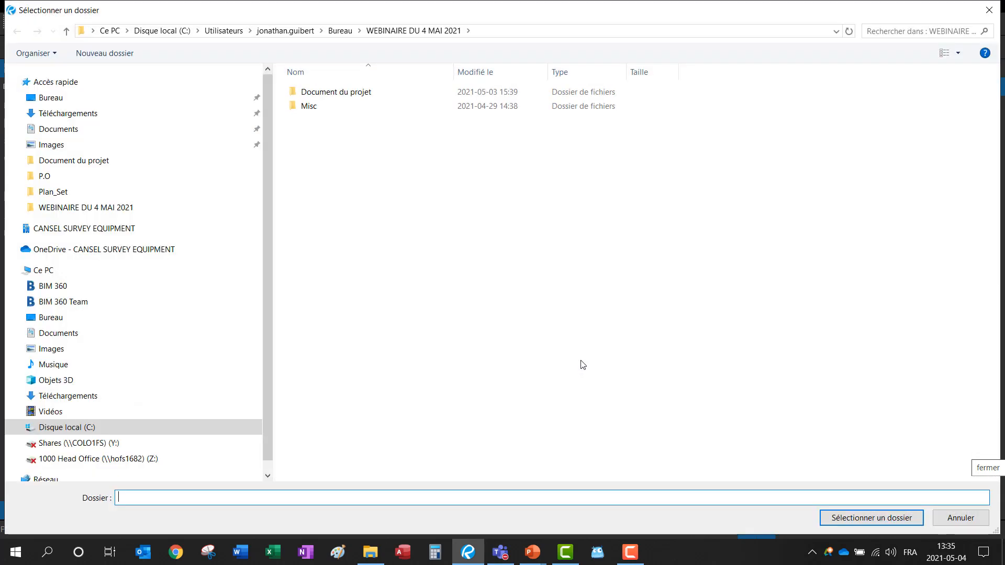
# Step: Pick the Document du projet folder as the destination for the extracted sheet PDFs
pyautogui.doubleClick(350, 100)
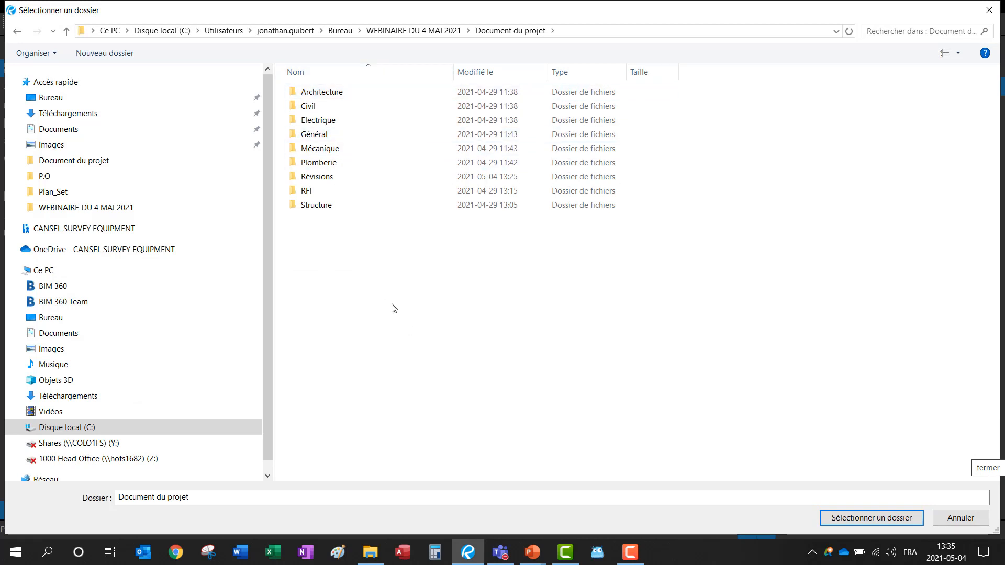
pyautogui.click(862, 514)
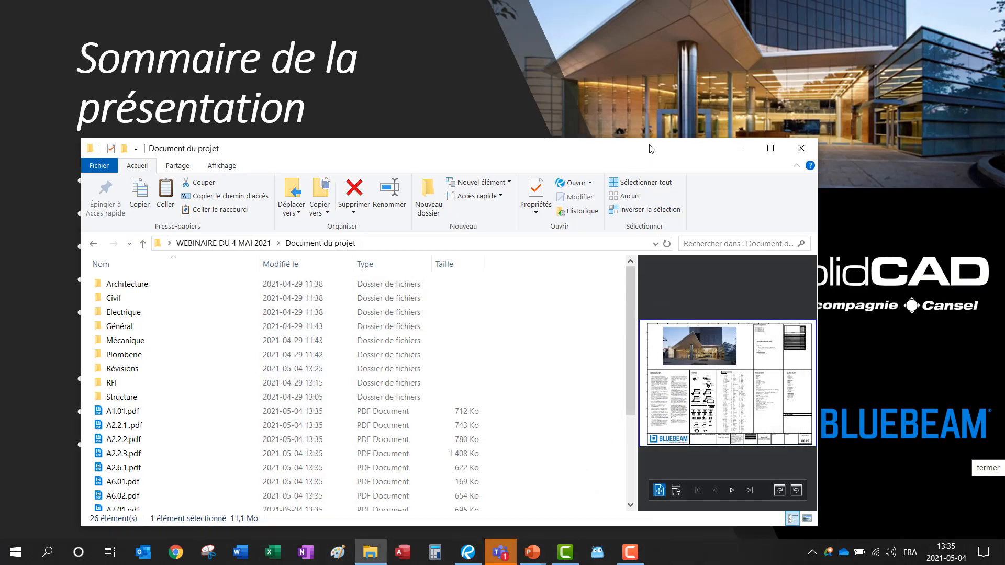
# Step: Maximize Explorer and move the A-sheets to Architecture and E2.02.pdf to Electrique
pyautogui.moveTo(691, 144); pyautogui.dragTo(690, 61)
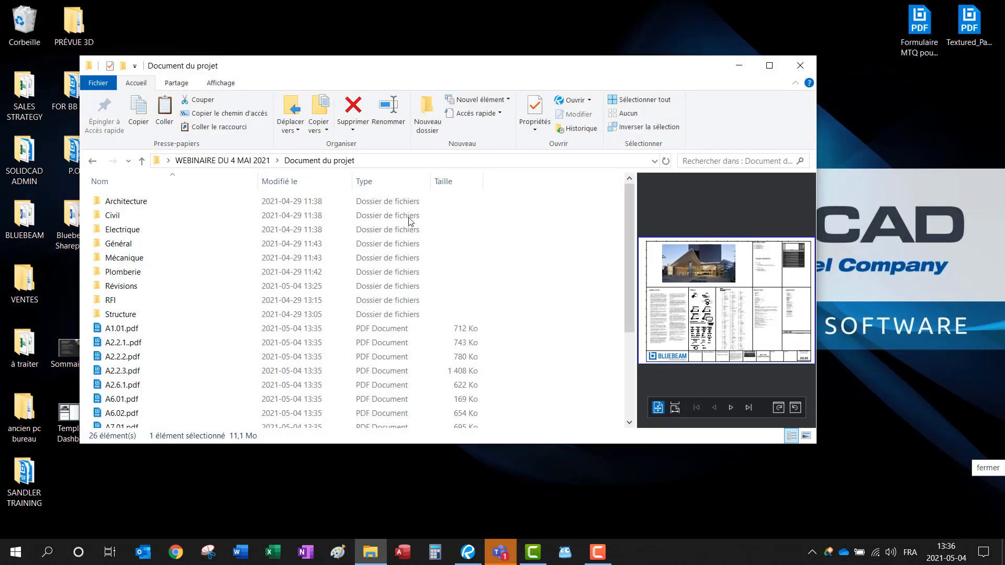
pyautogui.doubleClick(771, 62)
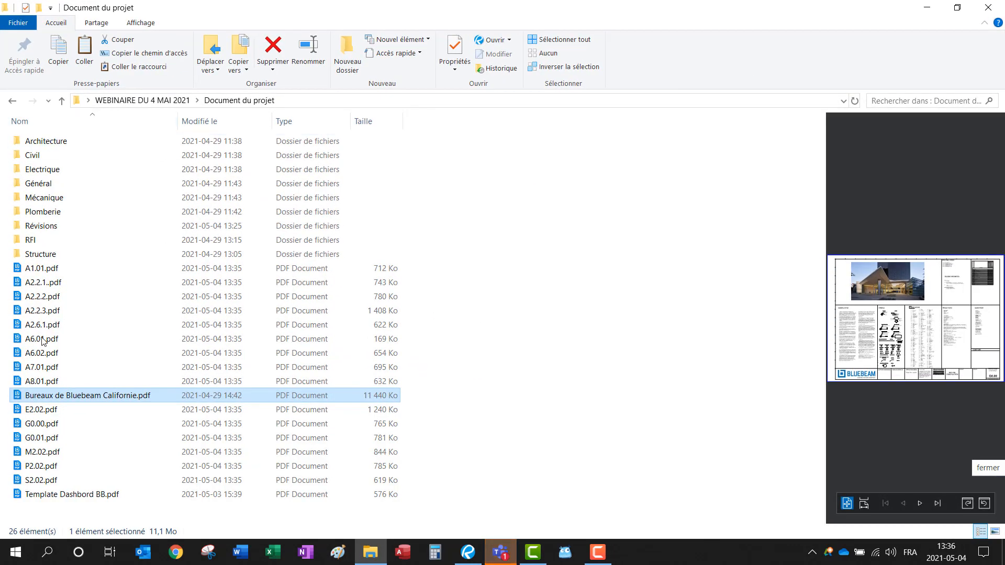
pyautogui.click(44, 272)
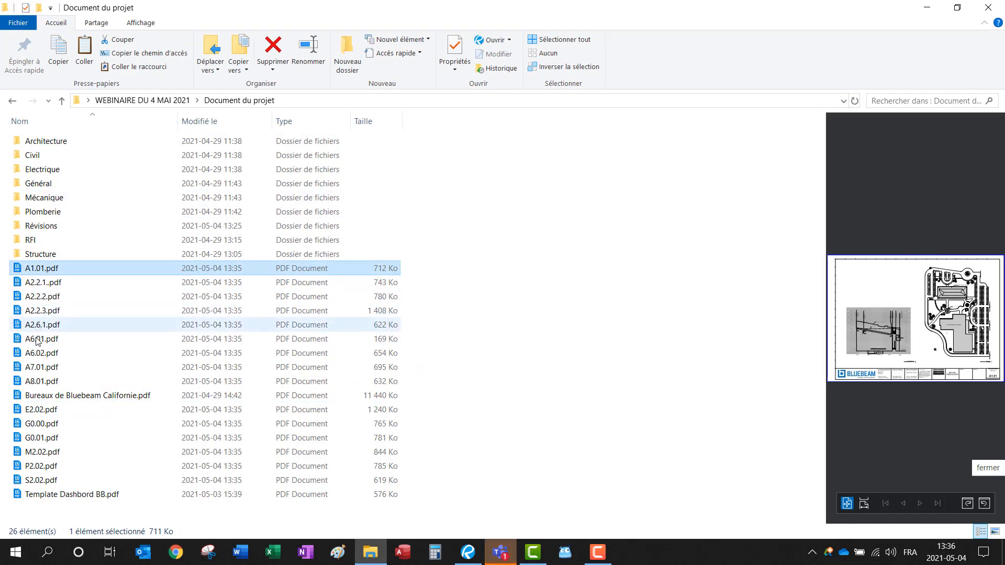
pyautogui.keyDown('shift'); pyautogui.click(49, 381); pyautogui.keyUp('shift')
pyautogui.moveTo(59, 354); pyautogui.dragTo(100, 143)
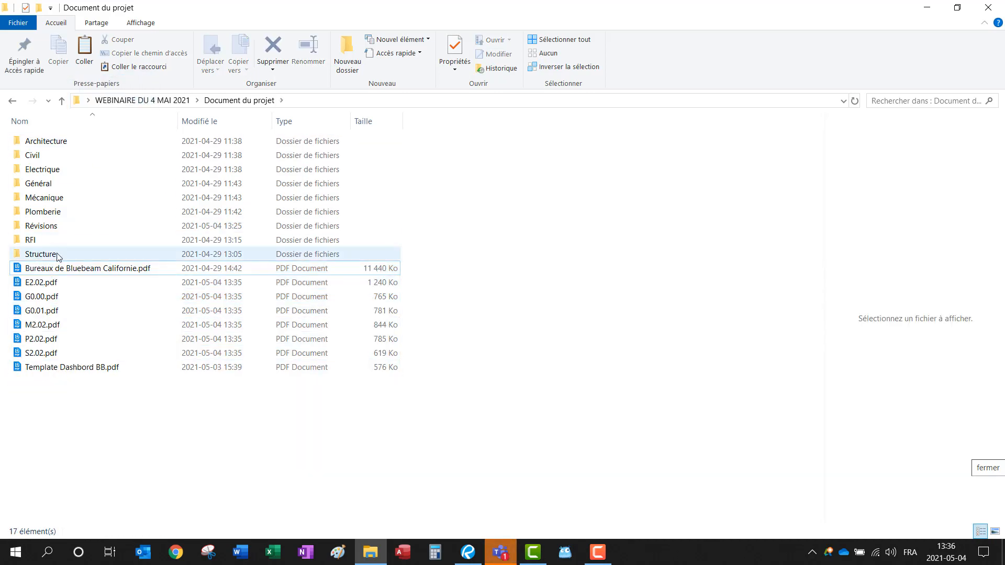
pyautogui.click(39, 284)
pyautogui.moveTo(39, 285); pyautogui.dragTo(85, 165)
# Step: Move G0.00/G0.01 to Général, M2.02 to Mécanique, P2.02 to Plomberie, S2.02 to Structure
pyautogui.click(38, 284)
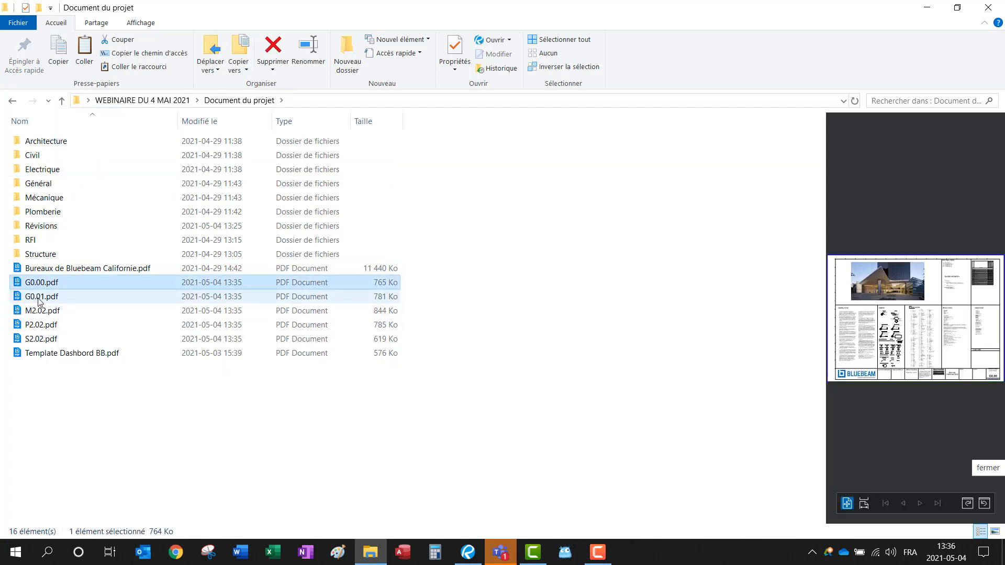
pyautogui.keyDown('shift'); pyautogui.click(39, 296); pyautogui.keyUp('shift')
pyautogui.moveTo(39, 296); pyautogui.dragTo(101, 183)
pyautogui.click(39, 282)
pyautogui.moveTo(39, 282); pyautogui.dragTo(90, 197)
pyautogui.click(52, 282)
pyautogui.moveTo(52, 282); pyautogui.dragTo(82, 213)
pyautogui.moveTo(43, 282); pyautogui.dragTo(74, 249)
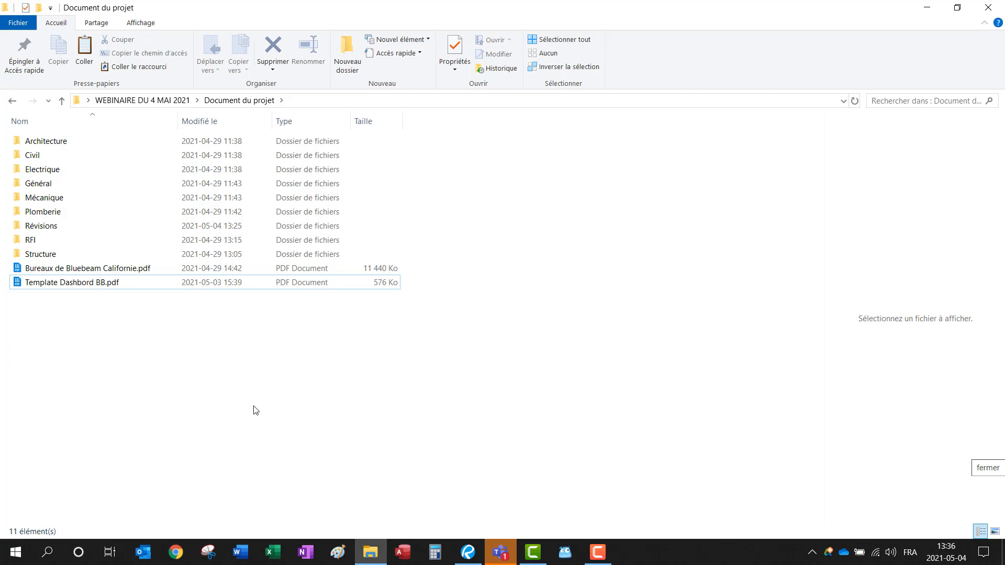
pyautogui.click(467, 555)
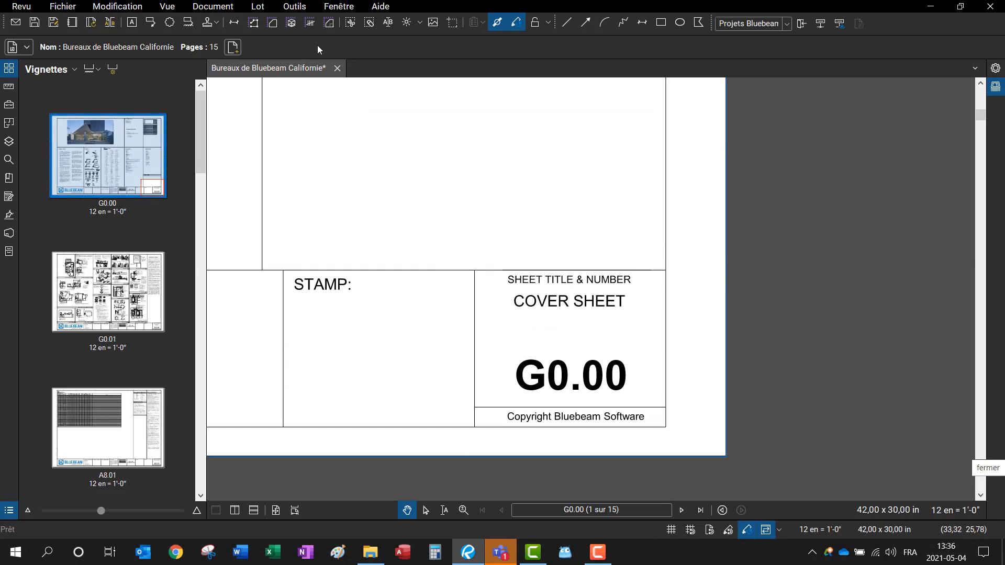
# Step: Close the Bureaux de Bluebeam Californie tab, choosing Ne pas enregistrer
pyautogui.click(337, 68)
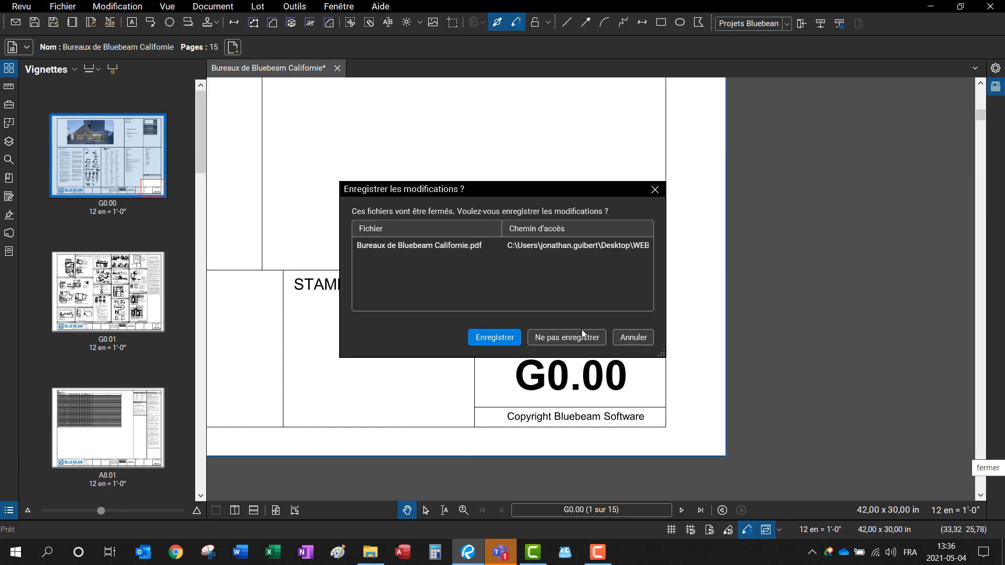
pyautogui.click(580, 334)
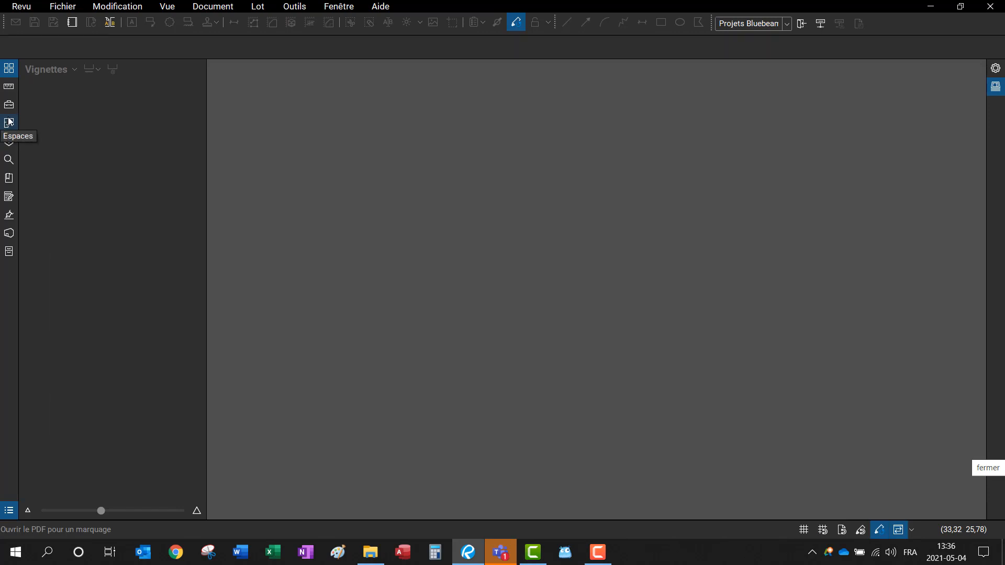
# Step: Open and widen the Studio panel, then sign in with the Bluebeam ID e-mail and password
pyautogui.click(10, 233)
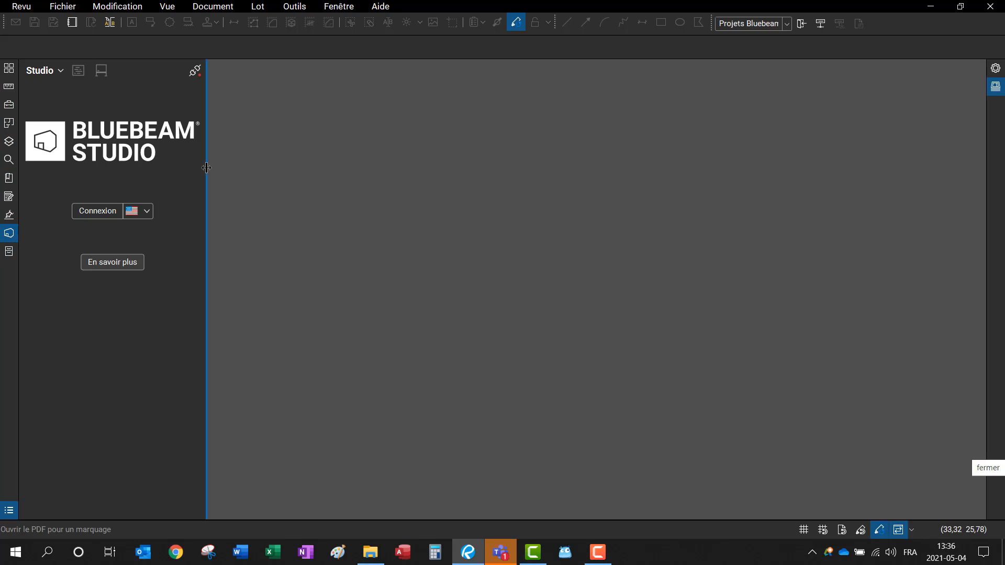
pyautogui.moveTo(206, 172); pyautogui.dragTo(274, 171)
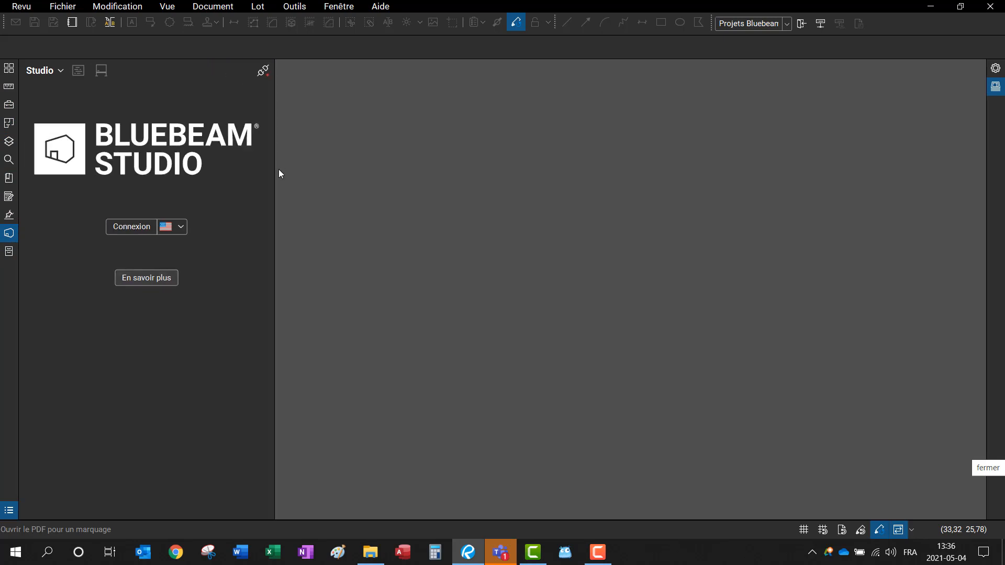
pyautogui.click(144, 226)
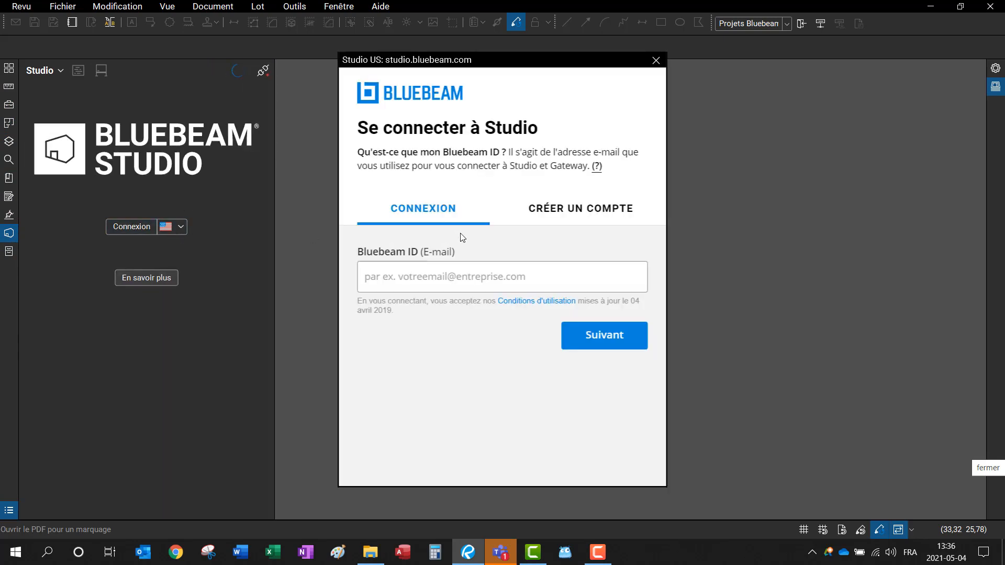
pyautogui.click(432, 277)
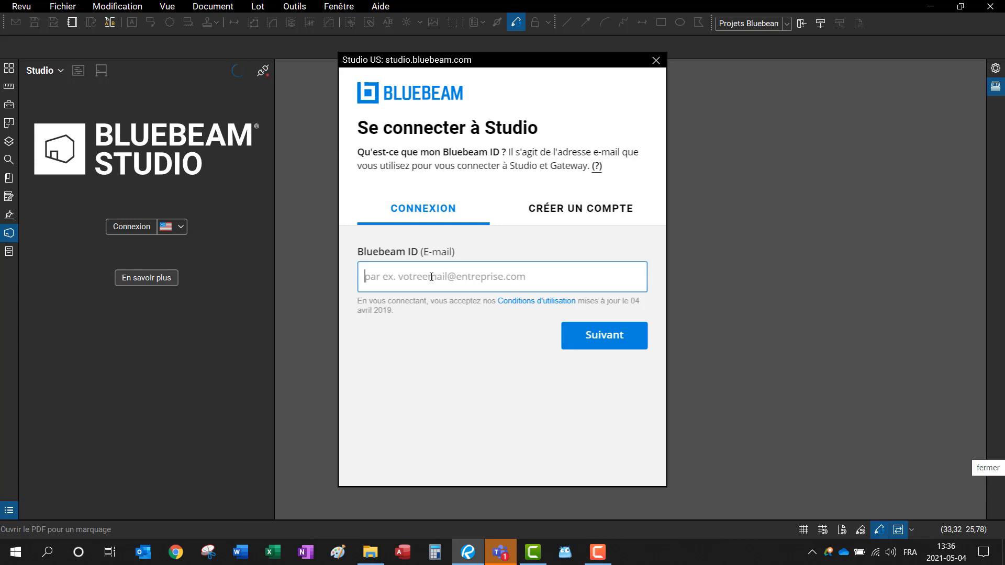
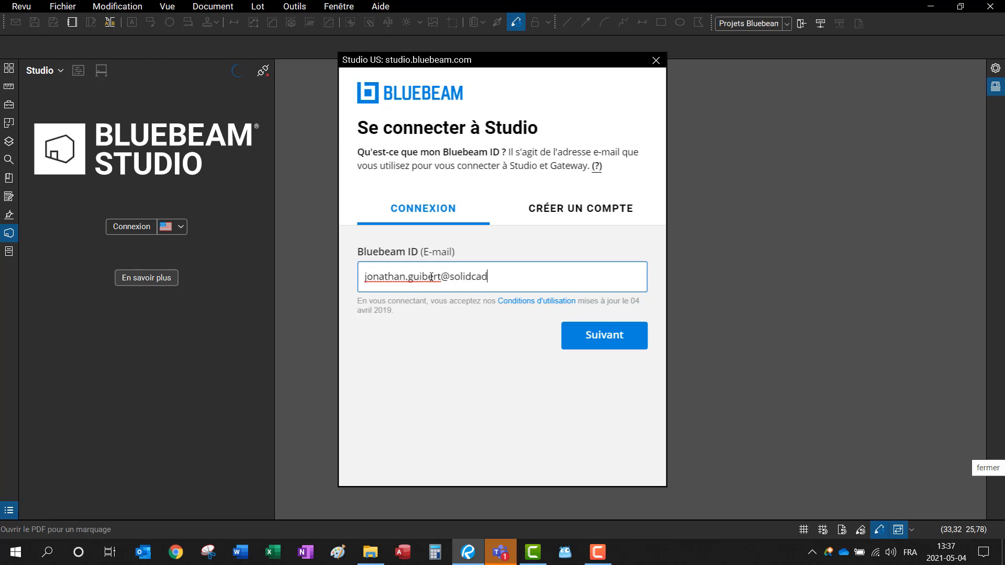
pyautogui.click(597, 344)
pyautogui.write('•••••••••••••')
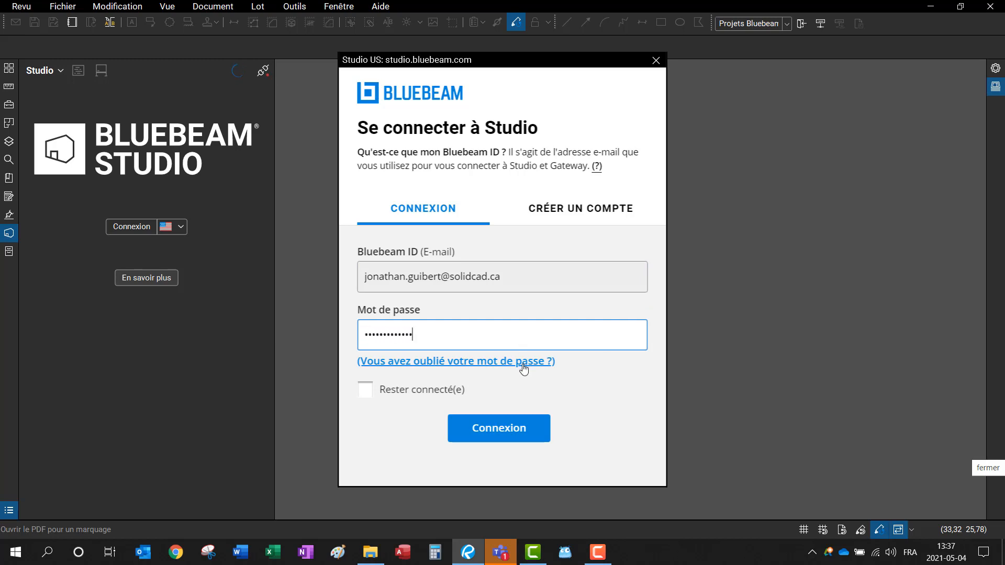
pyautogui.click(494, 430)
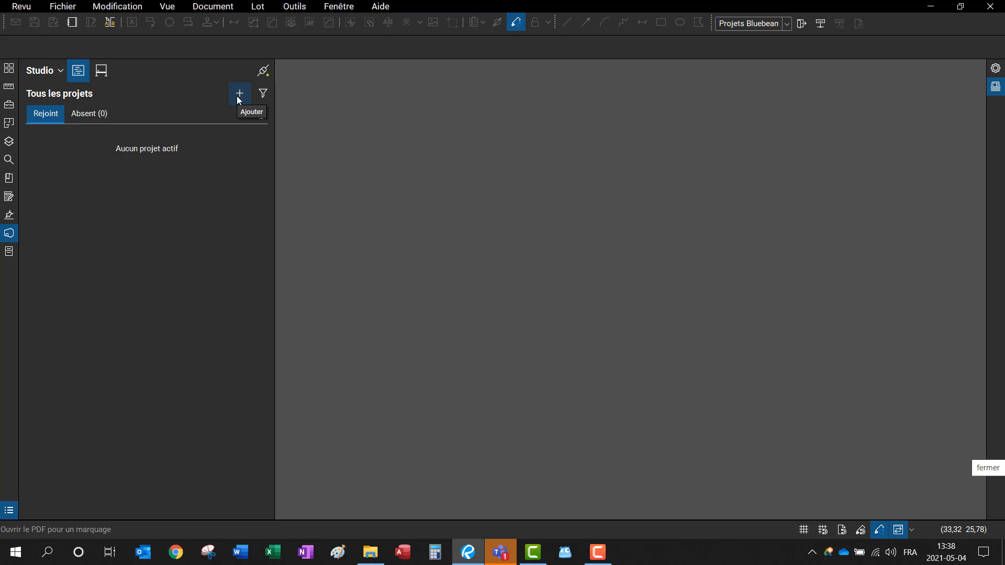
# Step: Create the Studio project 'Bluebeam California Offices' and open it with the projects list collapsed
pyautogui.click(239, 97)
pyautogui.click(251, 113)
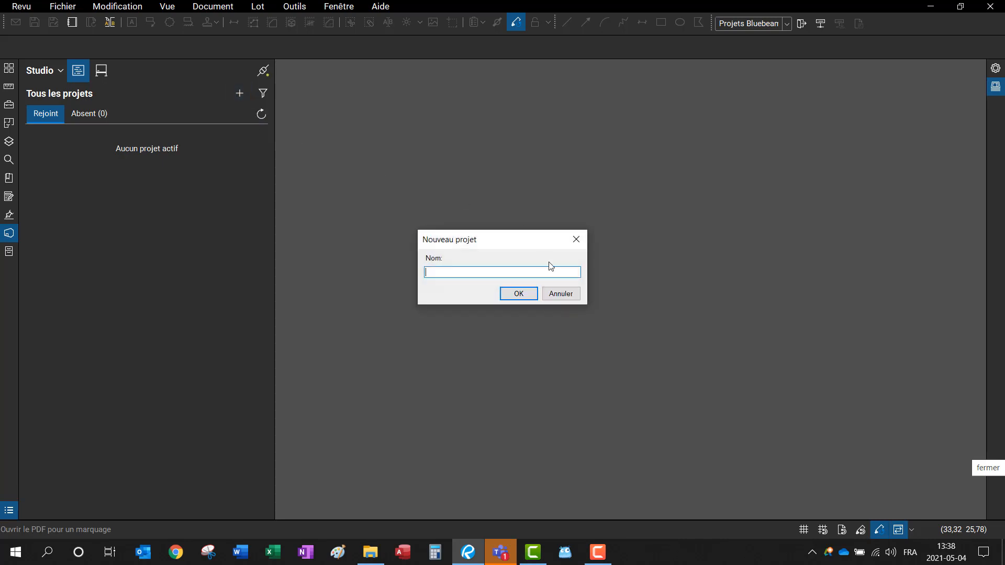
pyautogui.write('Bluebeam California Offices')
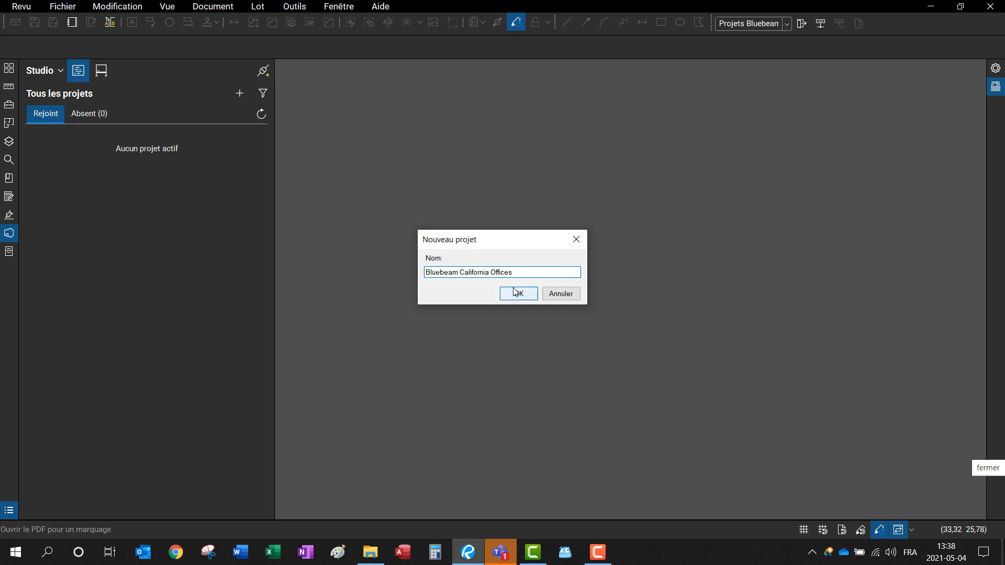
pyautogui.click(515, 292)
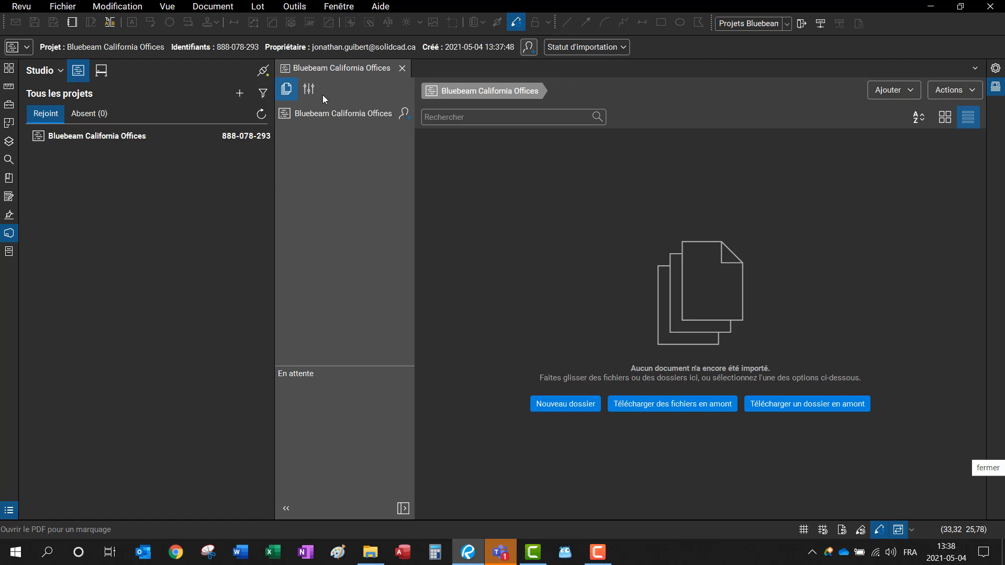
pyautogui.click(274, 174)
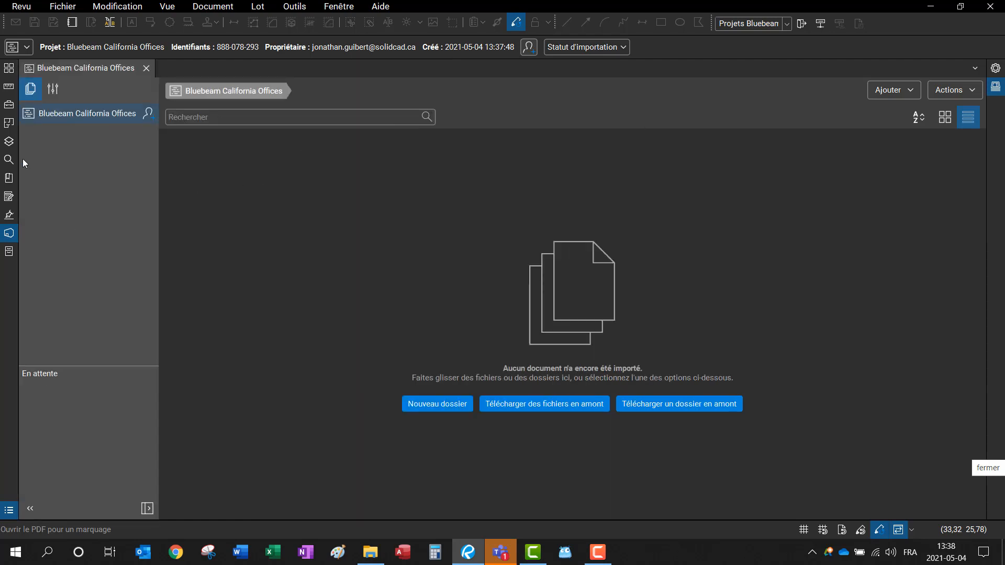
pyautogui.click(443, 405)
# Step: Create the folders 01_Dessins Originaux and 02_Dessins combinés in the project
pyautogui.write('01_Dessins Originaux')
pyautogui.press('Return')
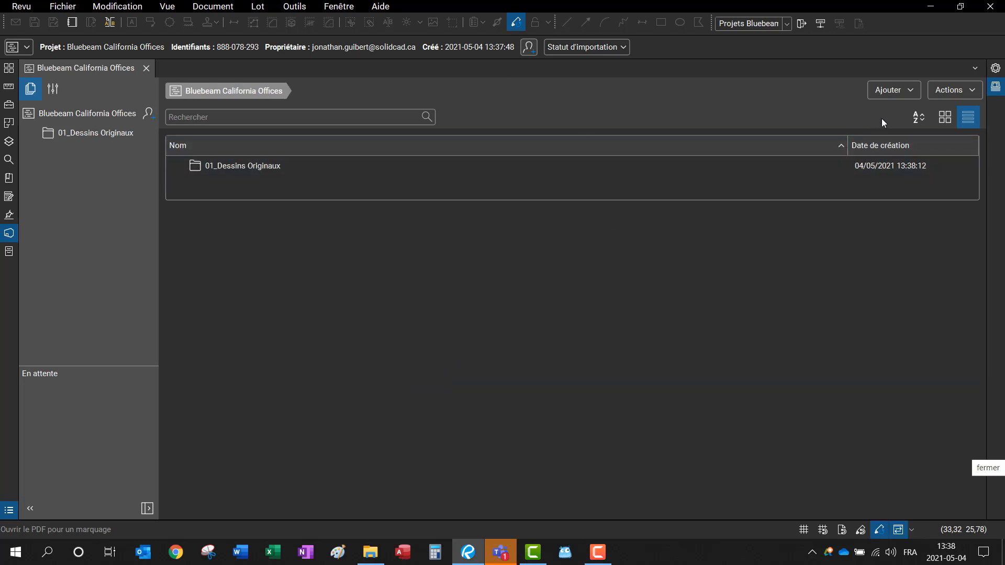
pyautogui.click(891, 93)
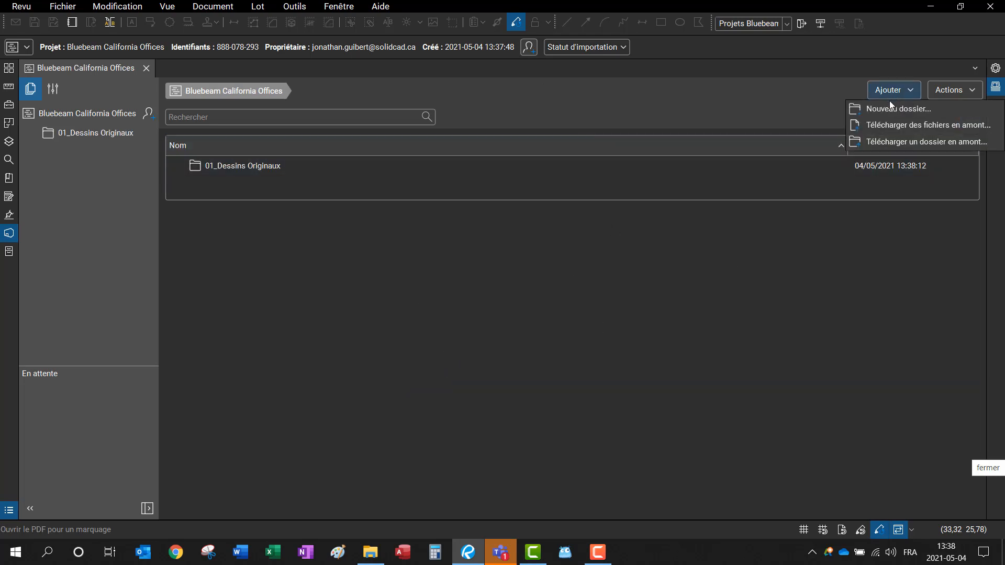
pyautogui.click(880, 108)
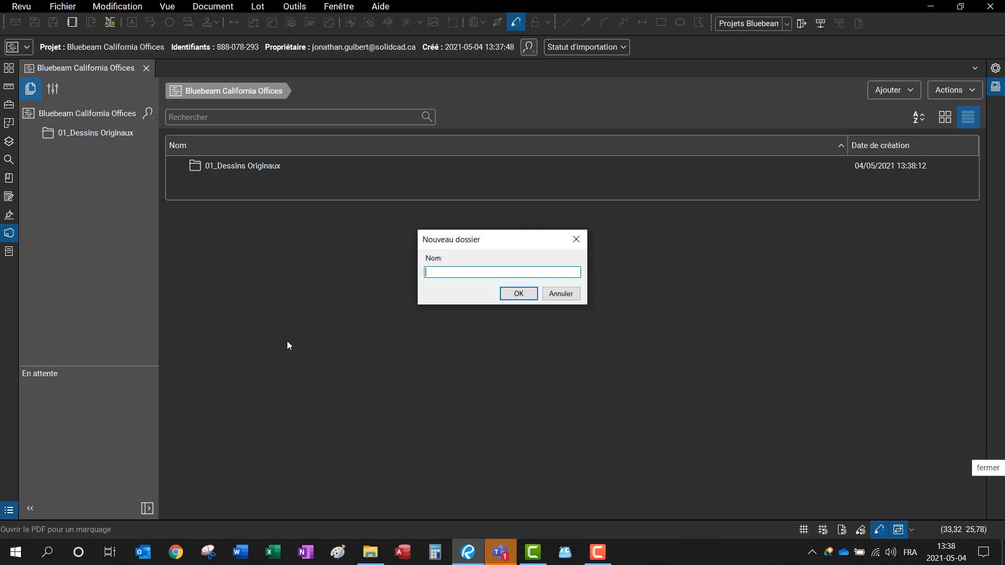
pyautogui.write('02_Dessins combinée')
pyautogui.press('Return')
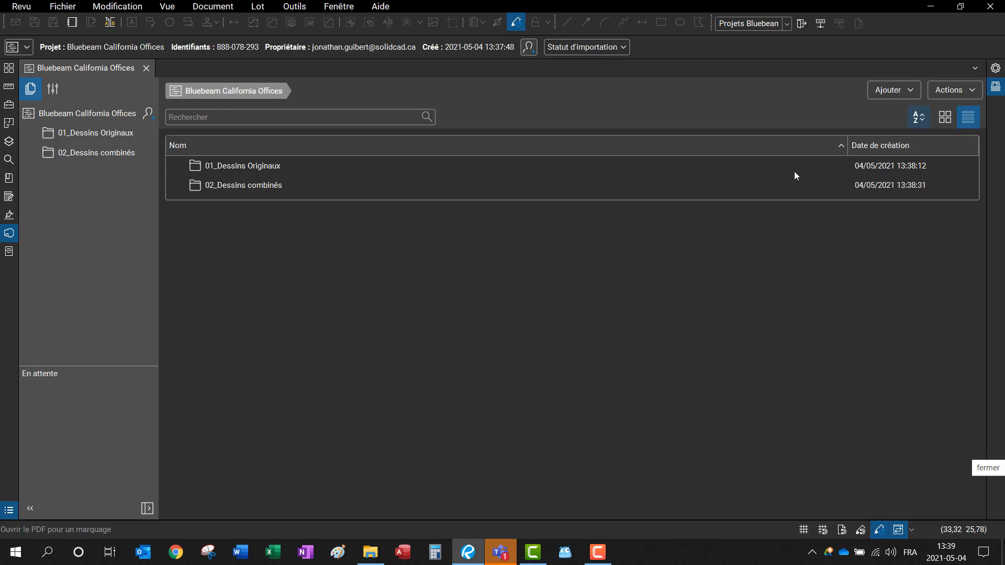
# Step: Add two more folders, 03_Révision and 04_Dashobaord, from the file list's right-click menu
pyautogui.rightClick(656, 233)
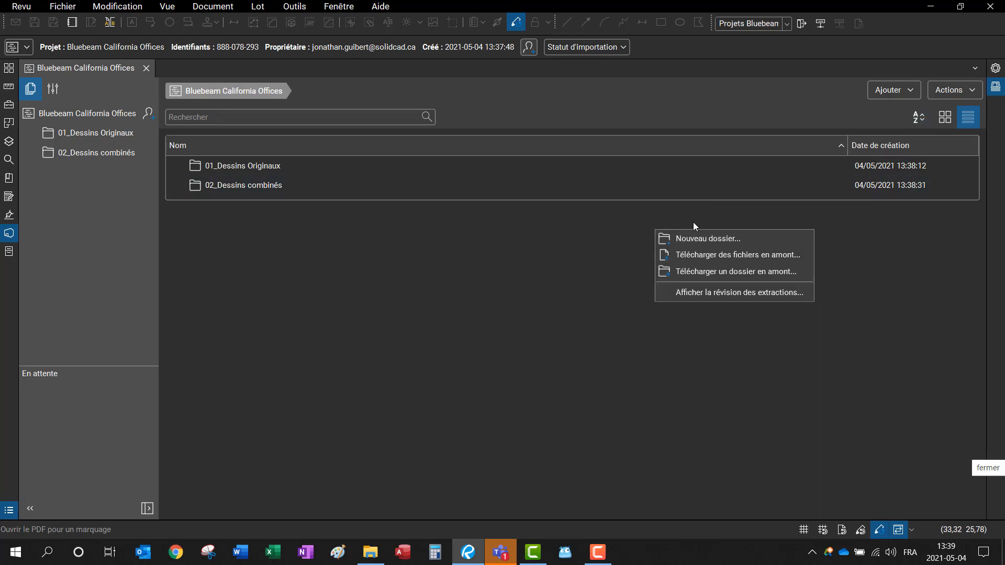
pyautogui.click(691, 239)
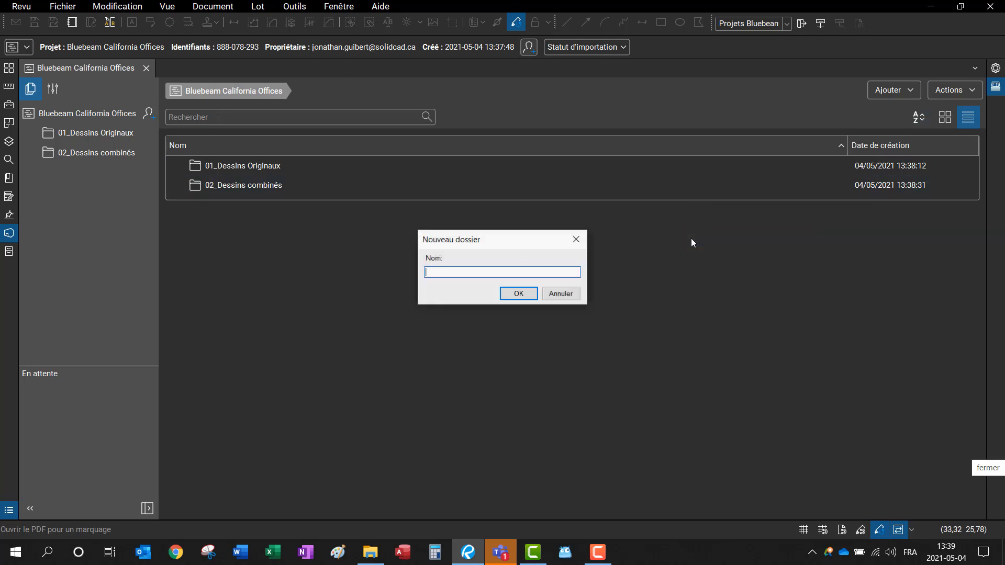
pyautogui.write('03')
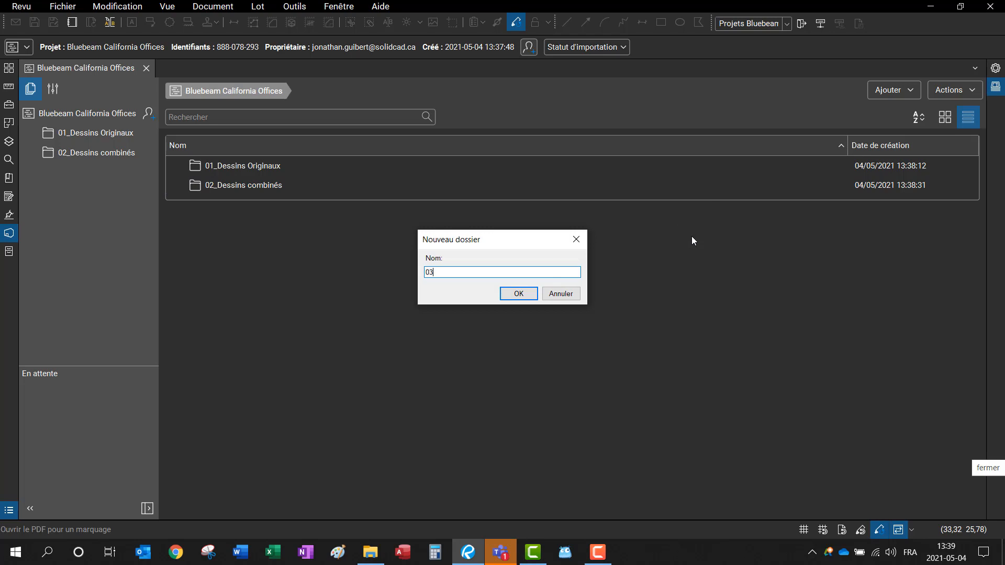
pyautogui.write('_Révision')
pyautogui.press('Return')
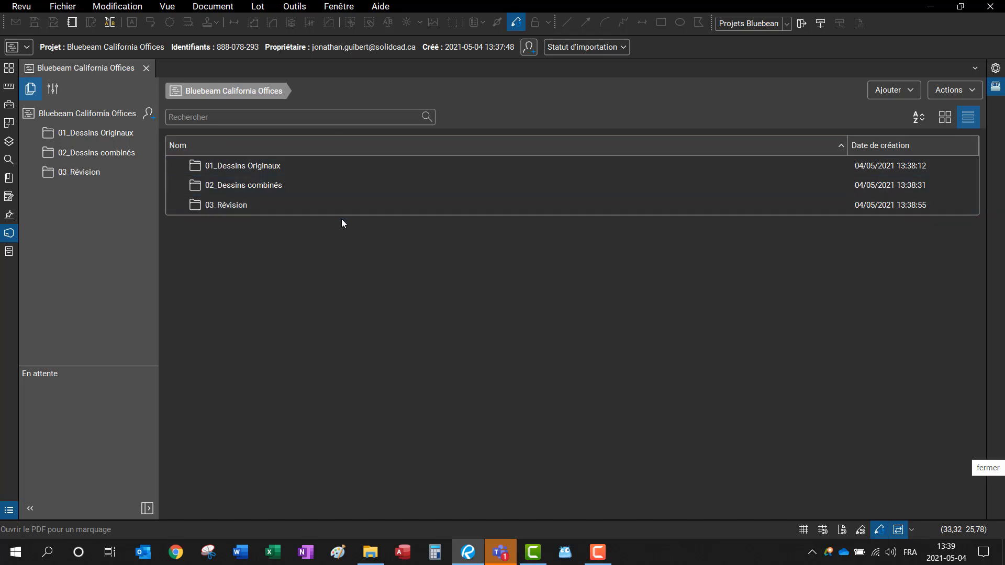
pyautogui.rightClick(326, 242)
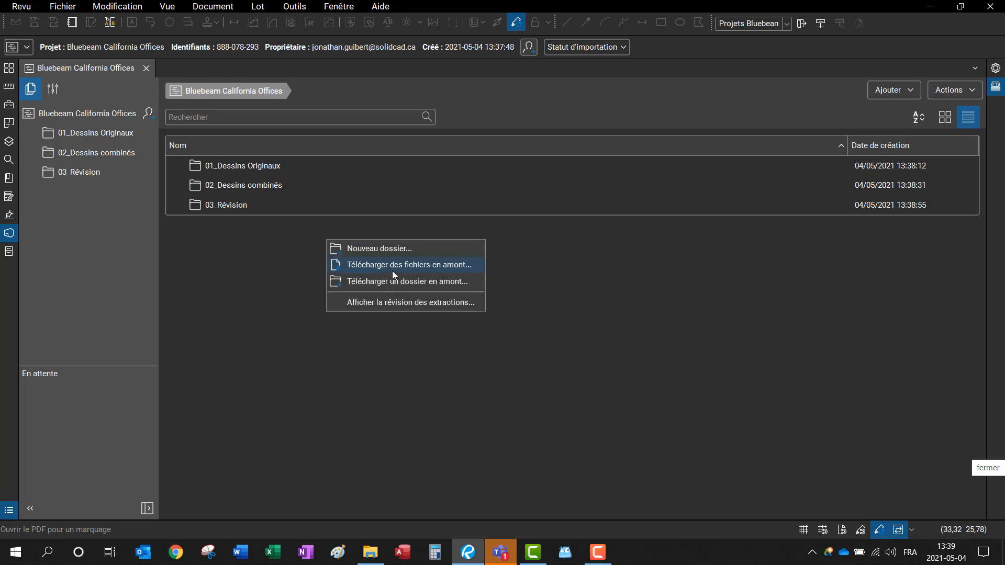
pyautogui.click(369, 246)
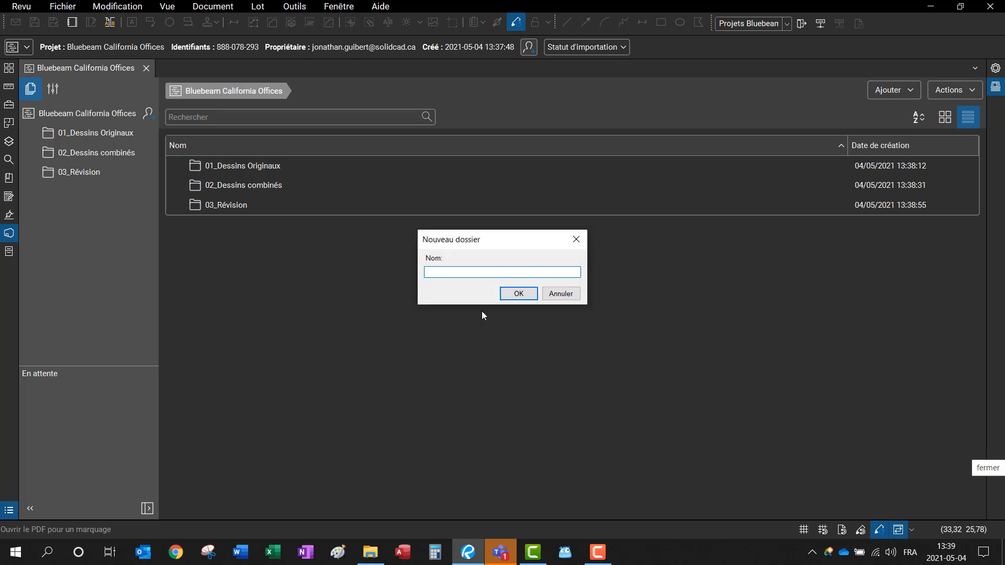
pyautogui.write('04_Dashobaord')
pyautogui.press('Return')
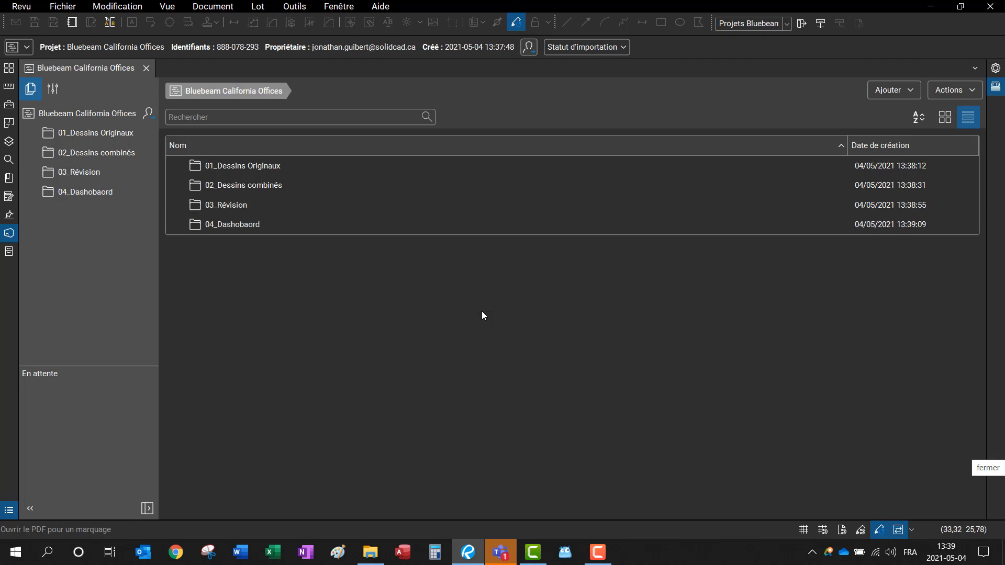
# Step: Rename the misspelled 04_Dashobaord folder to 04_Dashboard
pyautogui.rightClick(258, 228)
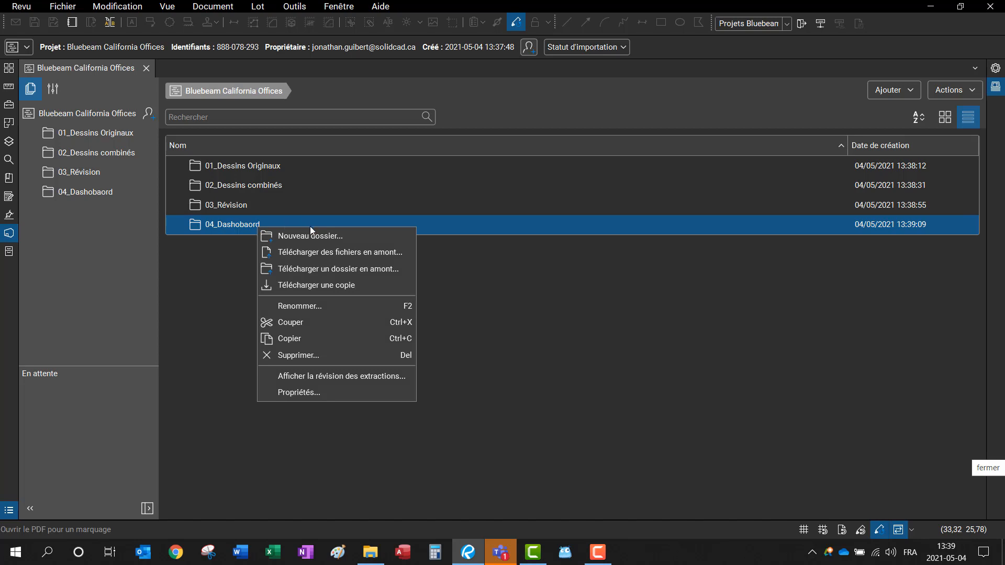
pyautogui.click(322, 306)
pyautogui.click(469, 272)
pyautogui.press('BackSpace')
pyautogui.write('oaord')
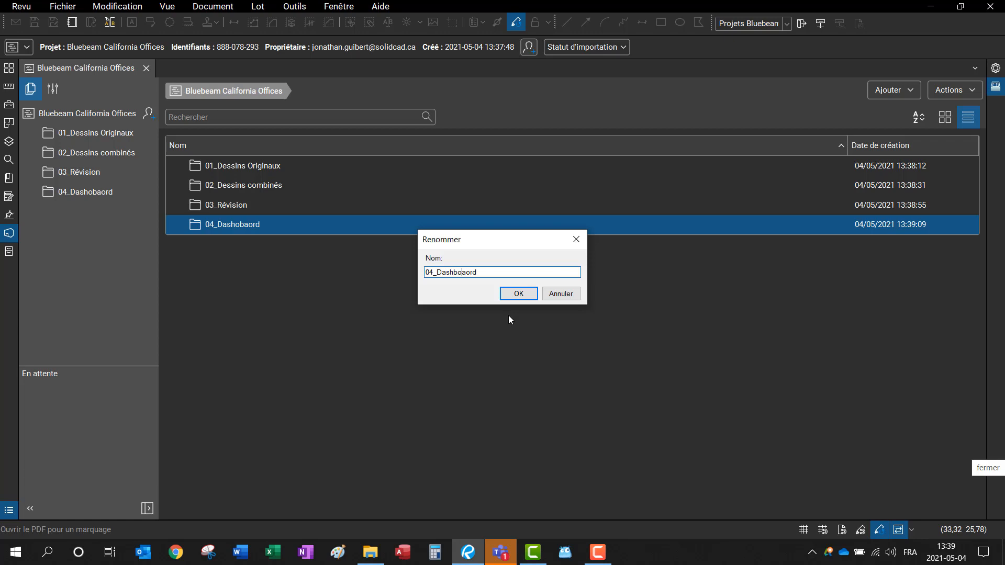
pyautogui.press('Delete')
pyautogui.click(519, 294)
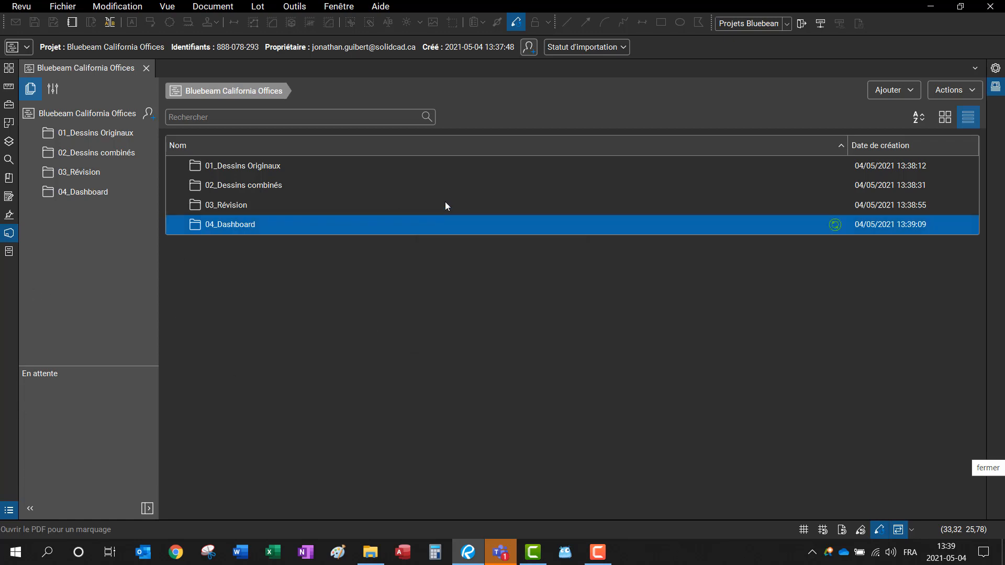
# Step: Open 01_Dessins Originaux and tile Revu on the right beside the project documents folder on the left
pyautogui.doubleClick(263, 173)
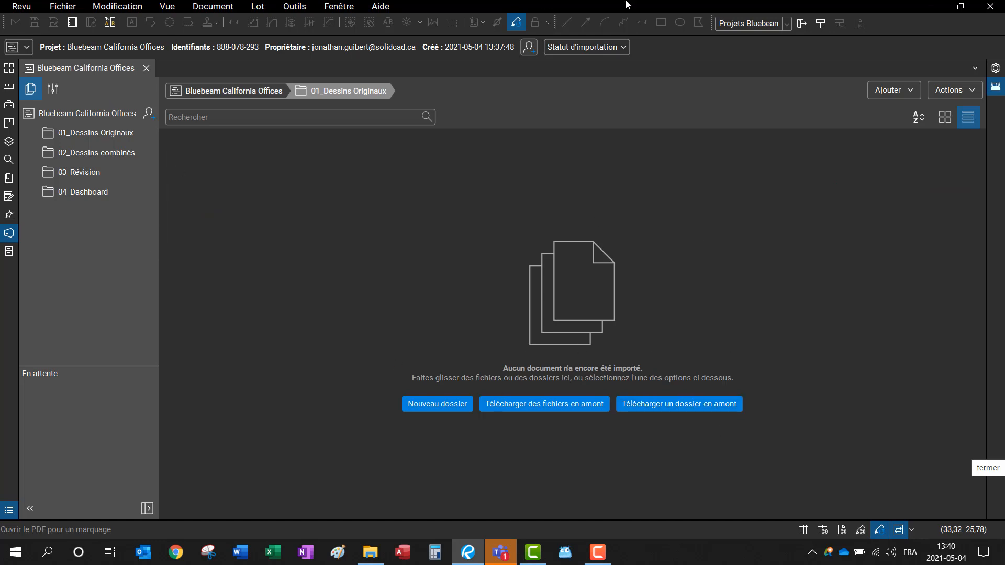
pyautogui.moveTo(621, 11); pyautogui.dragTo(1004, 40)
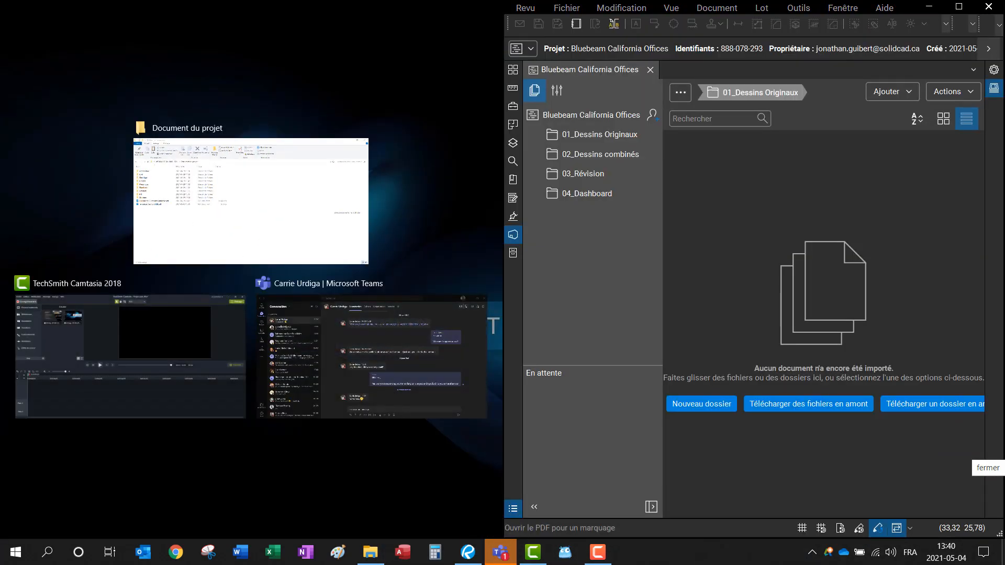
pyautogui.click(317, 214)
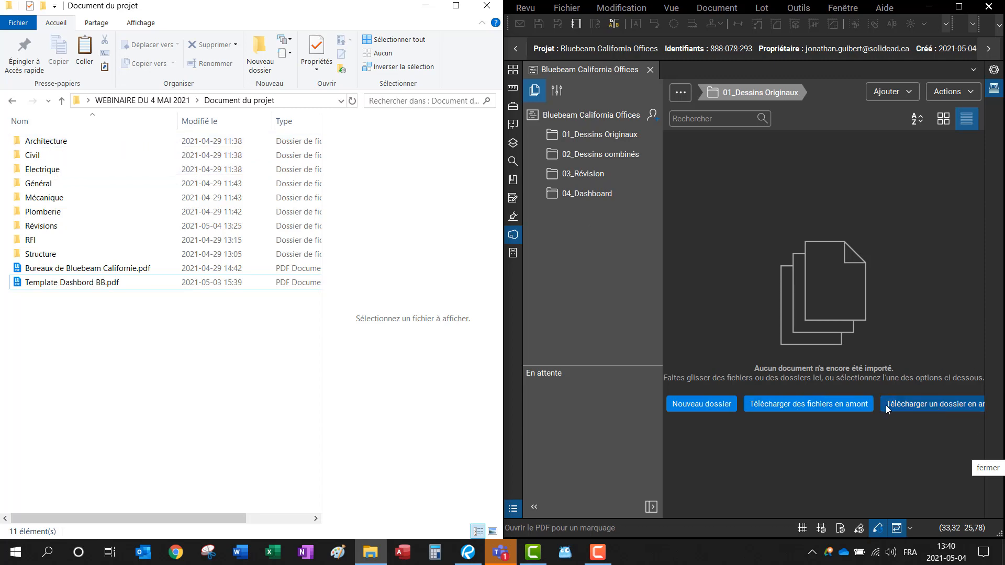
# Step: Upload the local Architecture folder into 01_Dessins Originaux
pyautogui.click(916, 404)
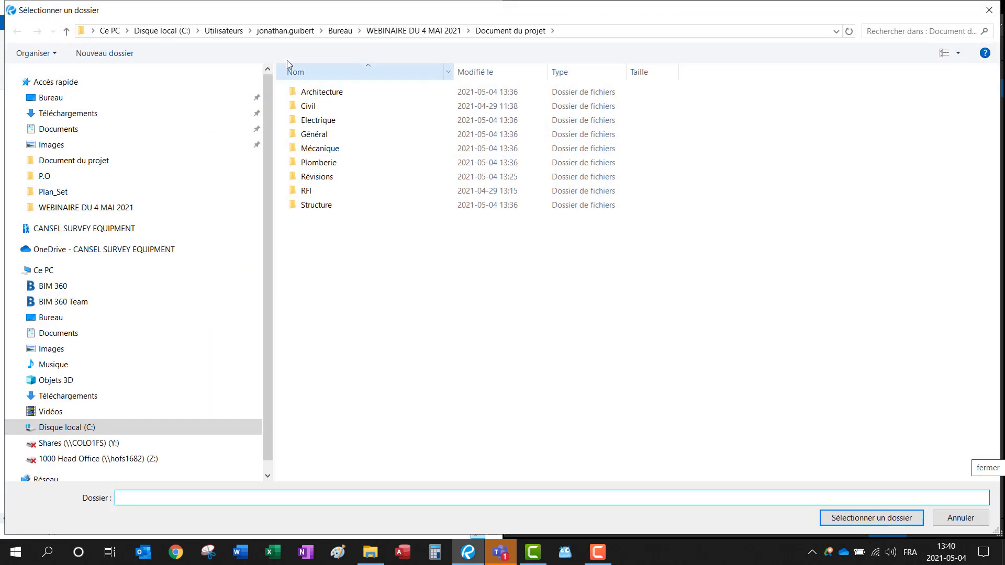
pyautogui.click(343, 93)
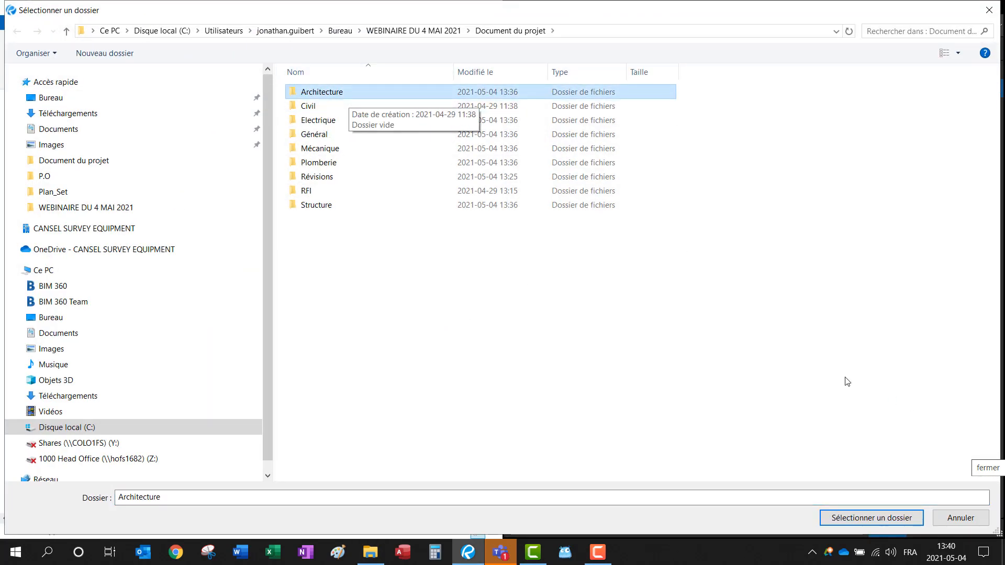
pyautogui.click(871, 518)
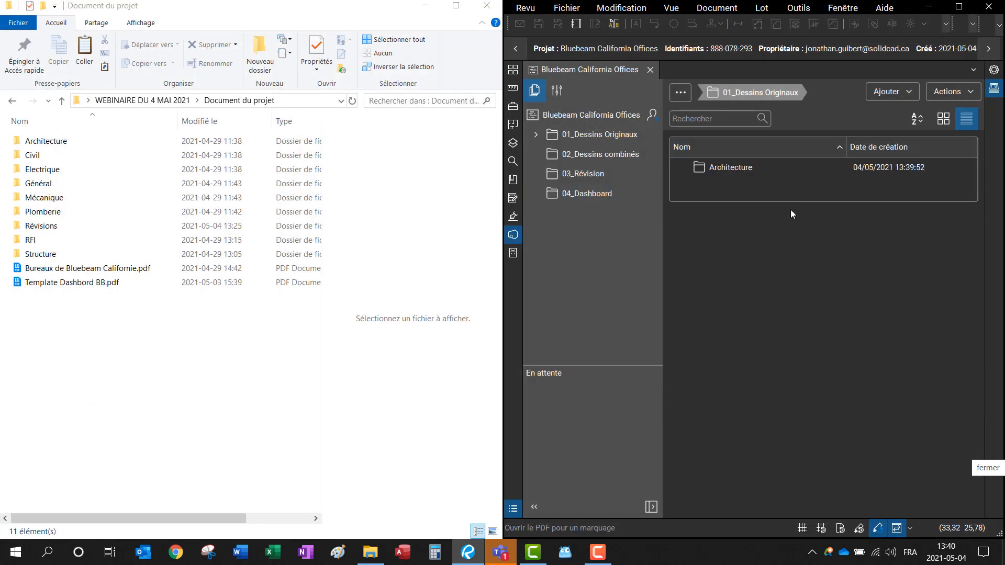
# Step: Drag Civil, Electrique, Général, Mécanique, Plomberie, RFI and Structure into 01_Dessins Originaux, leaving out Révisions
pyautogui.click(44, 162)
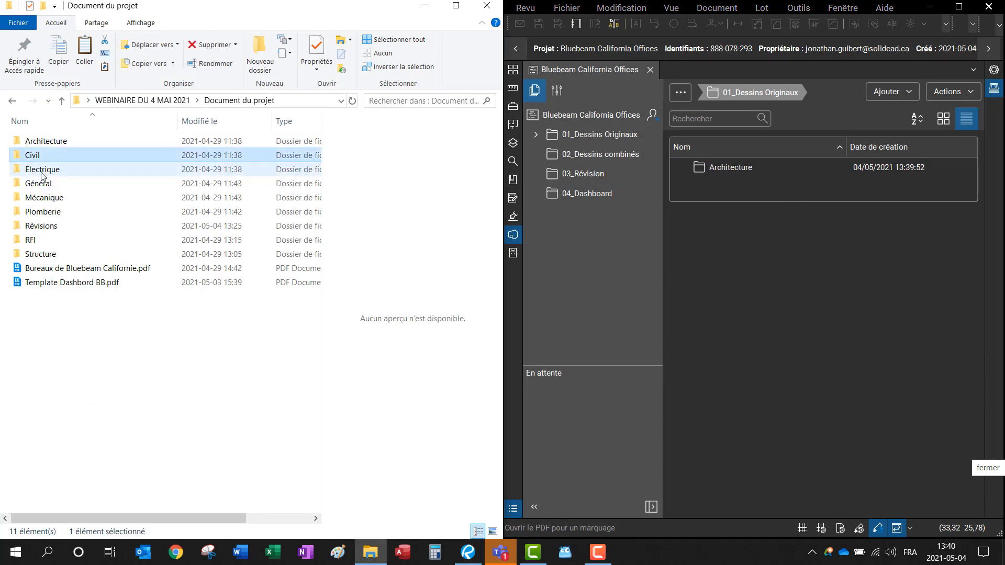
pyautogui.moveTo(42, 177); pyautogui.dragTo(70, 229)
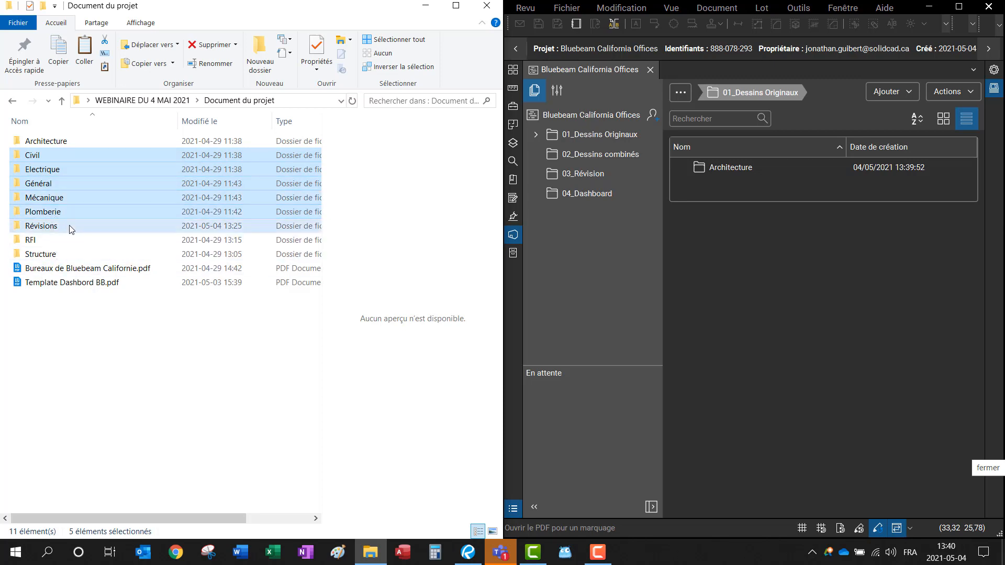
pyautogui.keyDown('ctrl'); pyautogui.click(84, 255); pyautogui.keyUp('ctrl')
pyautogui.keyDown('ctrl'); pyautogui.click(62, 240); pyautogui.keyUp('ctrl')
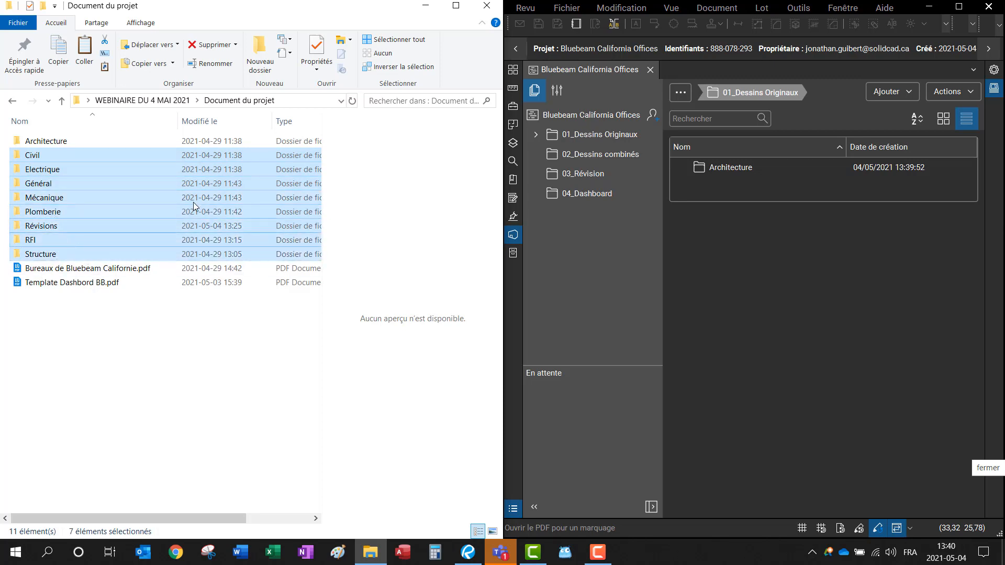
pyautogui.moveTo(117, 154); pyautogui.dragTo(758, 242)
pyautogui.moveTo(742, 191); pyautogui.dragTo(133, 202)
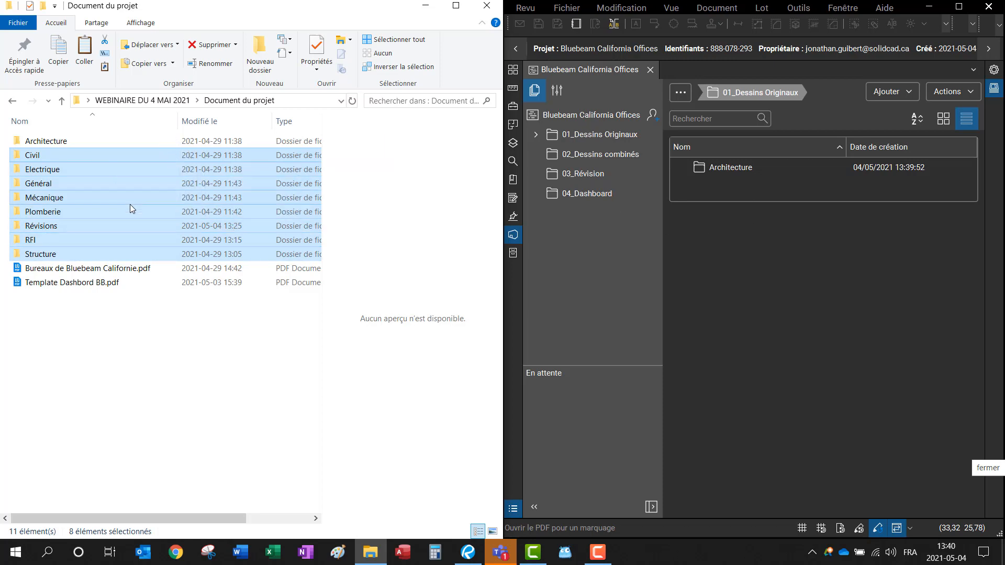
pyautogui.keyDown('ctrl'); pyautogui.click(67, 228); pyautogui.keyUp('ctrl')
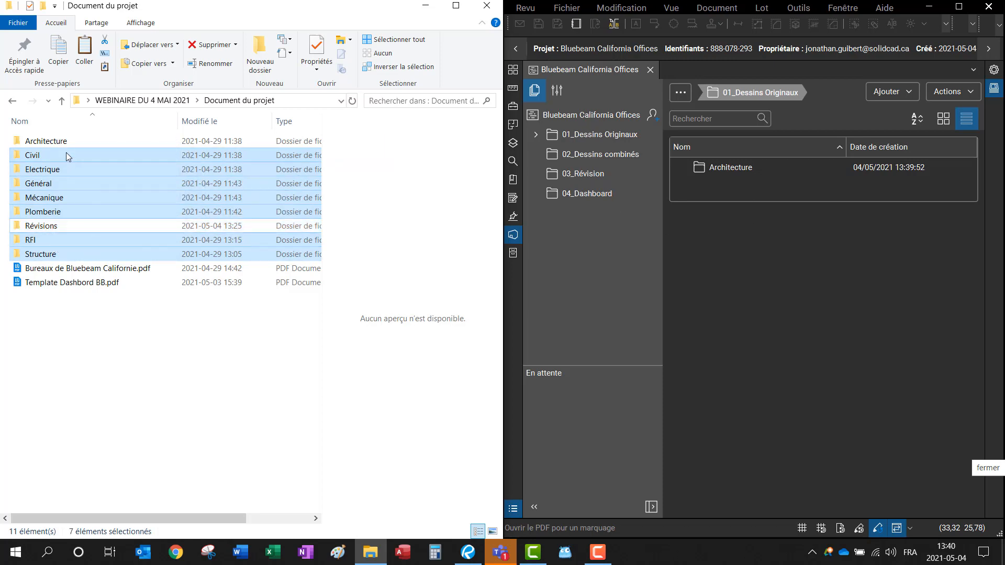
pyautogui.moveTo(66, 155); pyautogui.dragTo(680, 173)
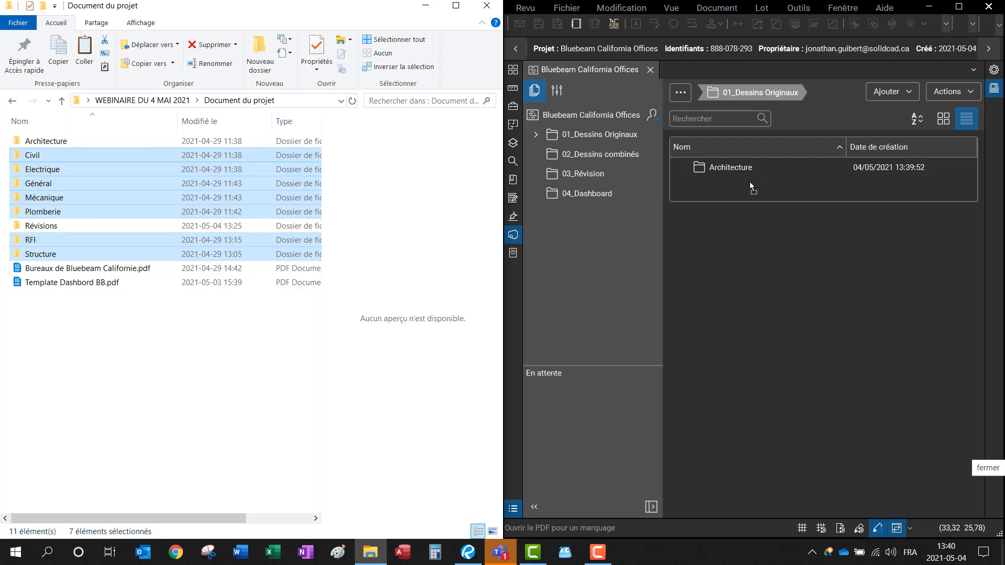
pyautogui.moveTo(750, 181); pyautogui.dragTo(749, 183)
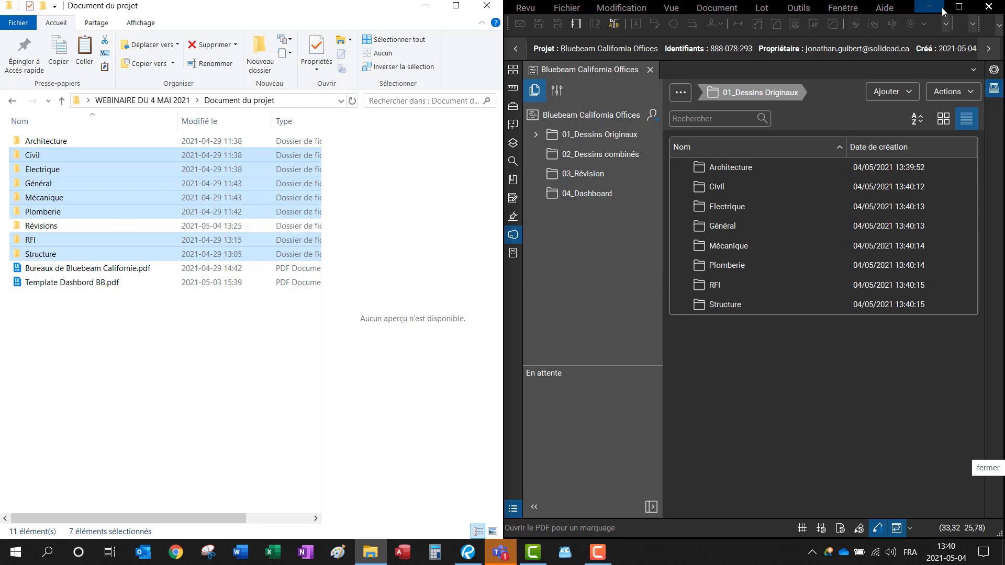
pyautogui.click(959, 7)
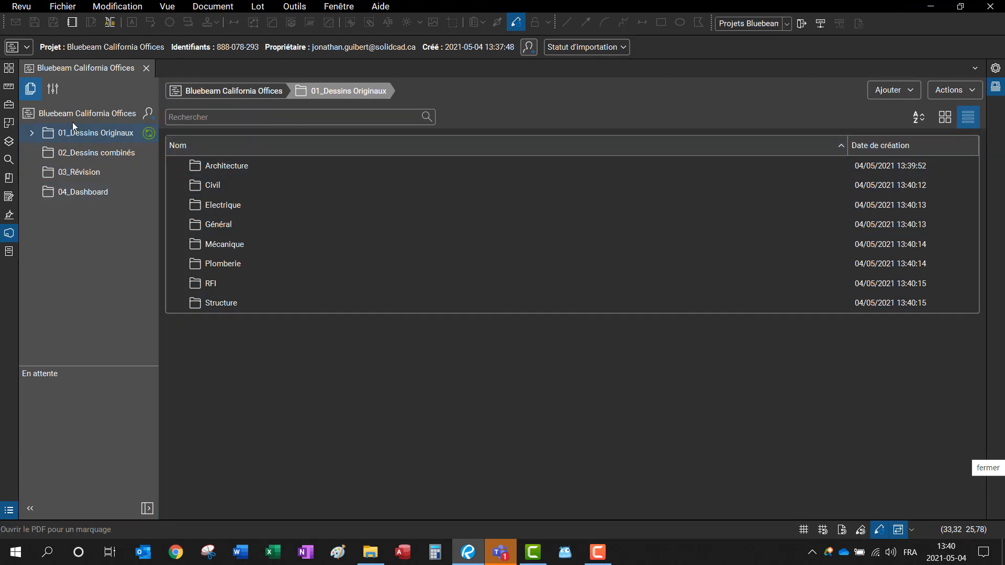
# Step: Navigate back into 01_Dessins Originaux and open the Architecture folder
pyautogui.click(83, 153)
pyautogui.click(83, 133)
pyautogui.click(83, 115)
pyautogui.doubleClick(279, 166)
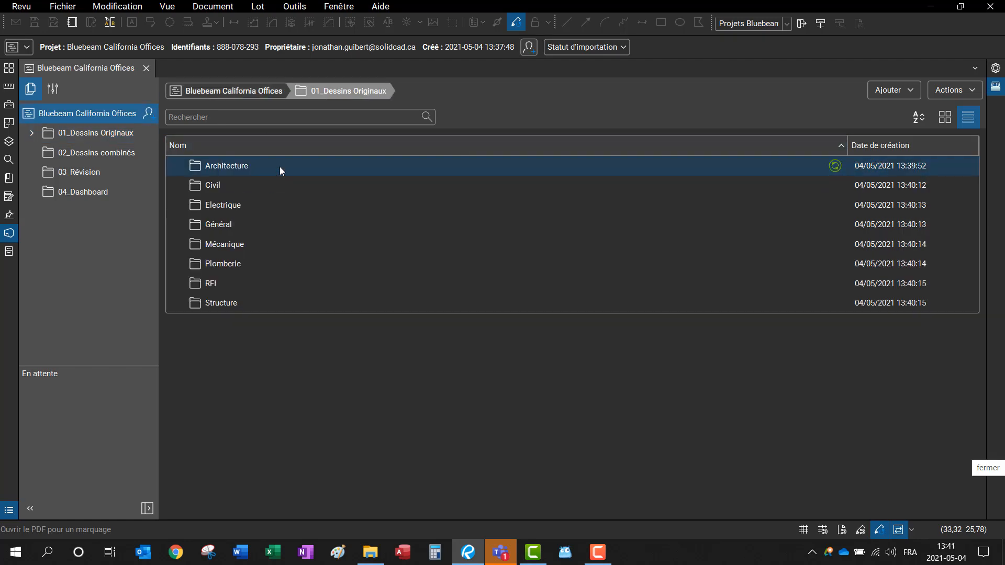
pyautogui.click(215, 182)
pyautogui.doubleClick(215, 169)
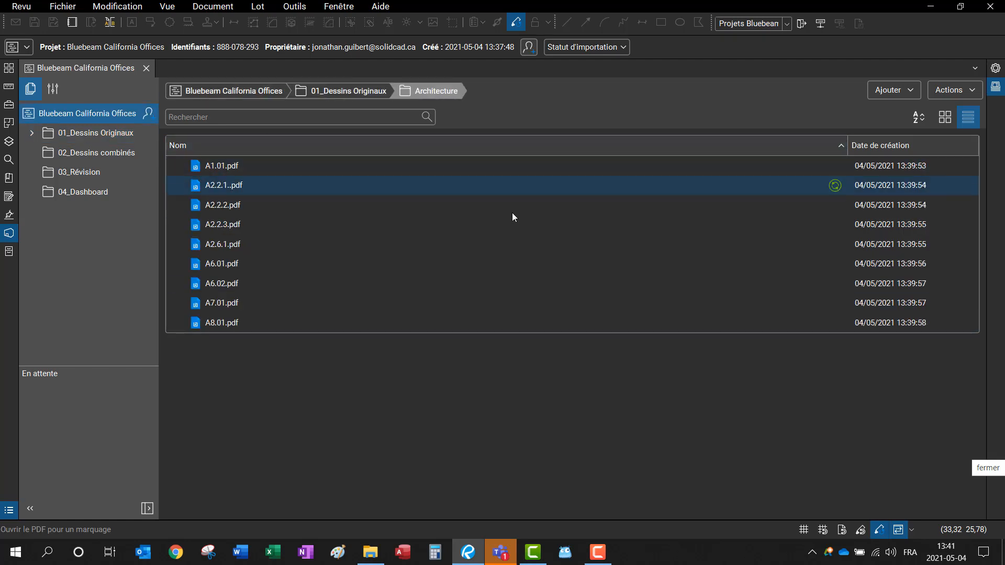
# Step: Show the Architecture sheets as thumbnails, then as a detailed list, and open the Sets panel
pyautogui.click(942, 119)
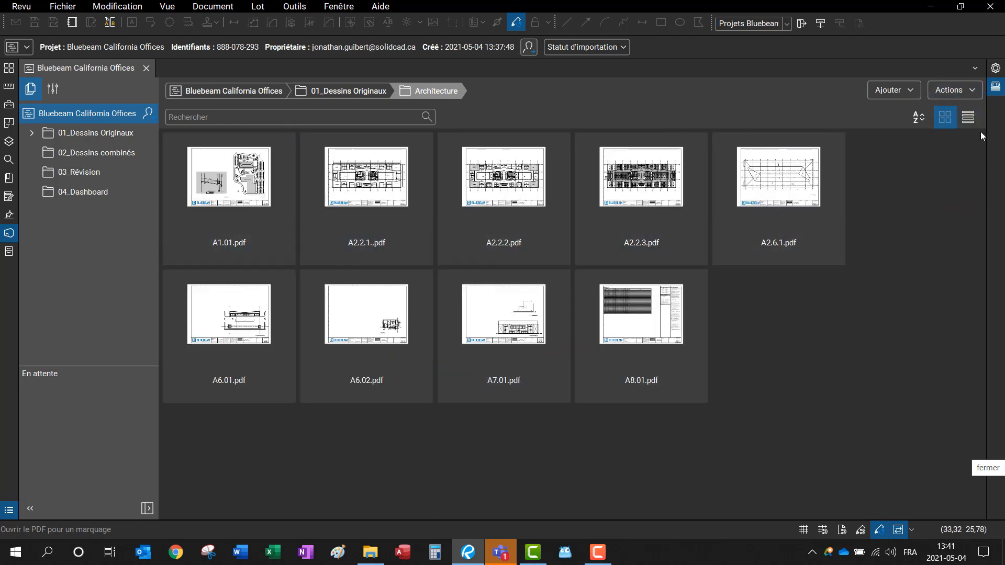
pyautogui.click(969, 117)
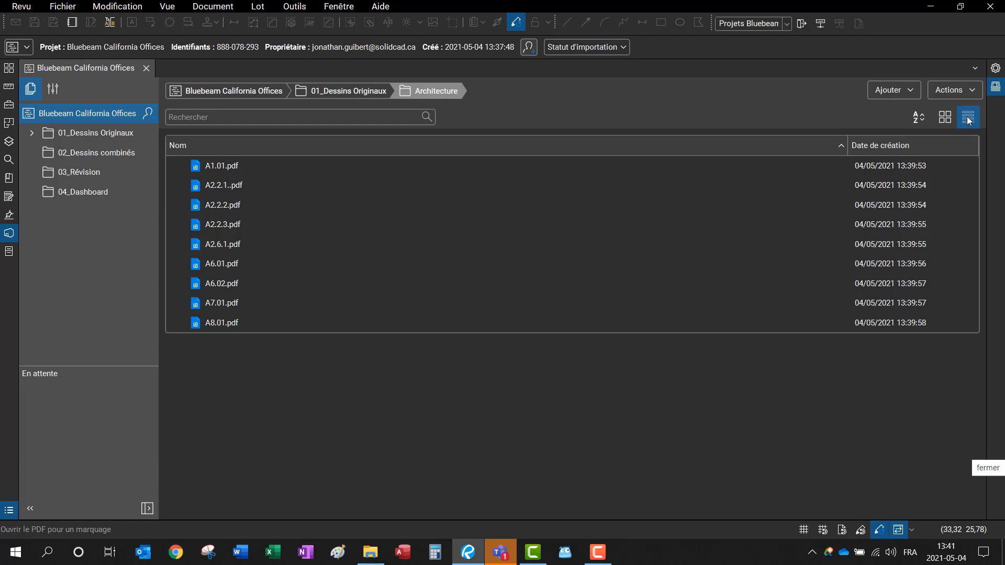
pyautogui.click(995, 86)
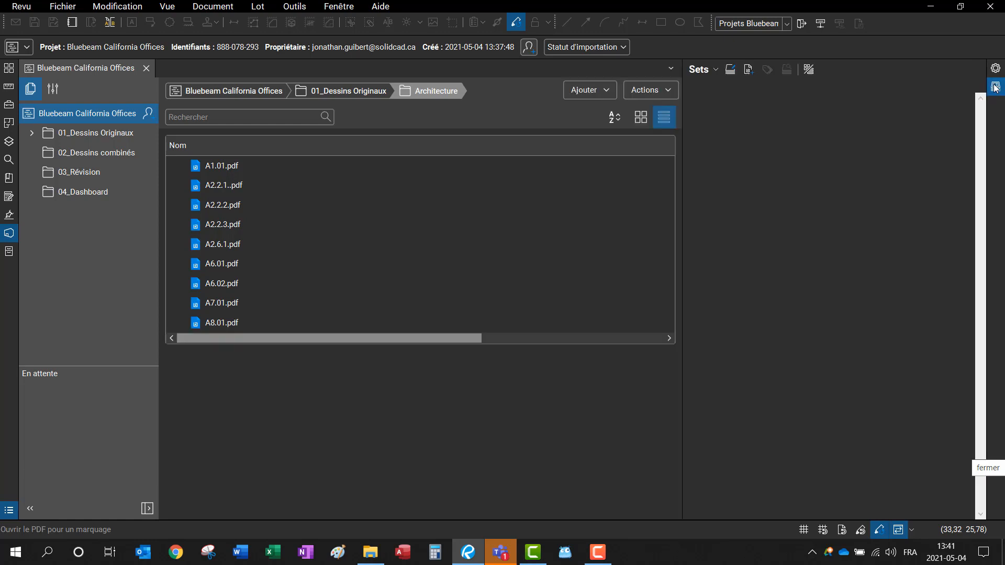
# Step: Return to the project's top-level folders and close the set actions menu without choosing anything
pyautogui.click(100, 114)
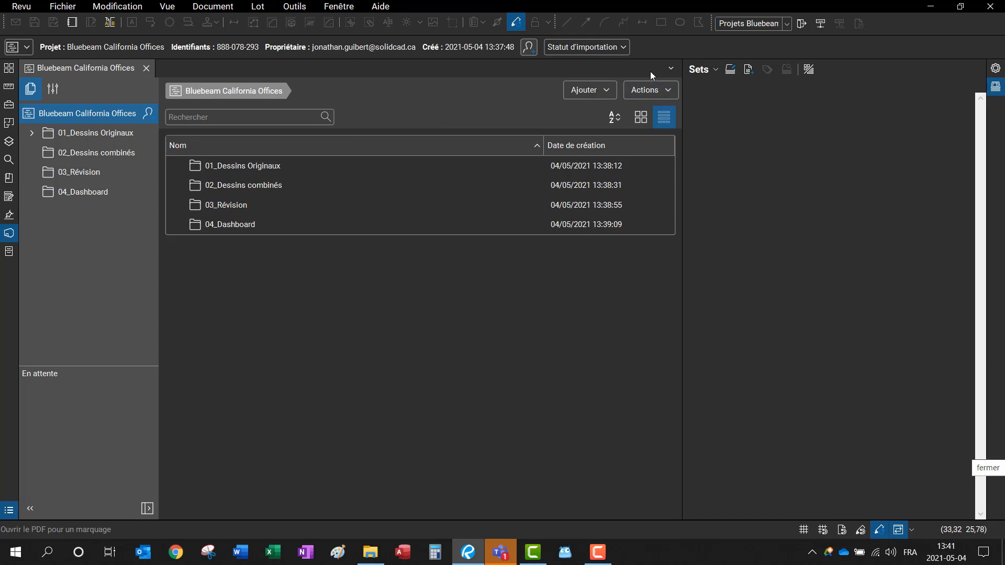
pyautogui.click(712, 72)
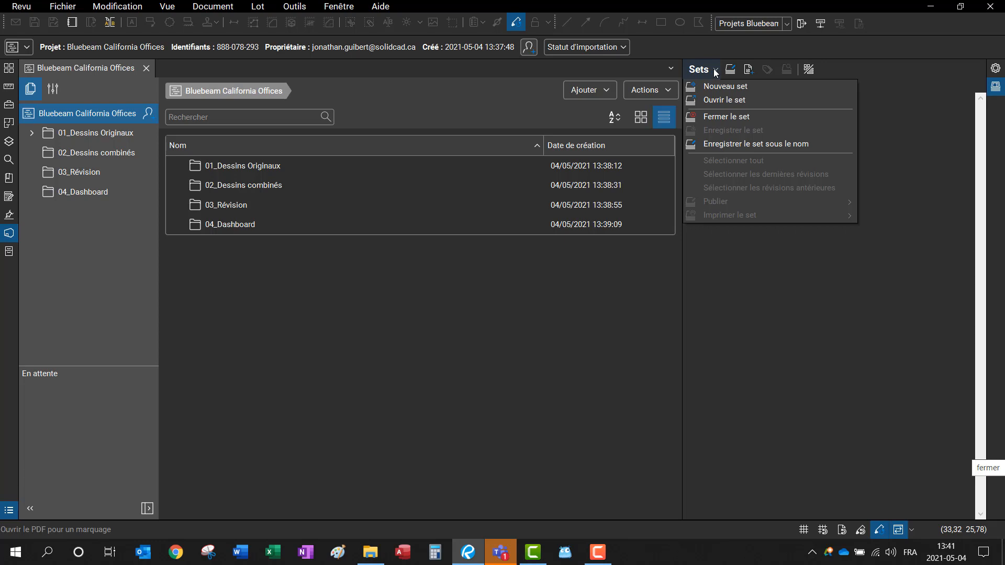
pyautogui.click(716, 70)
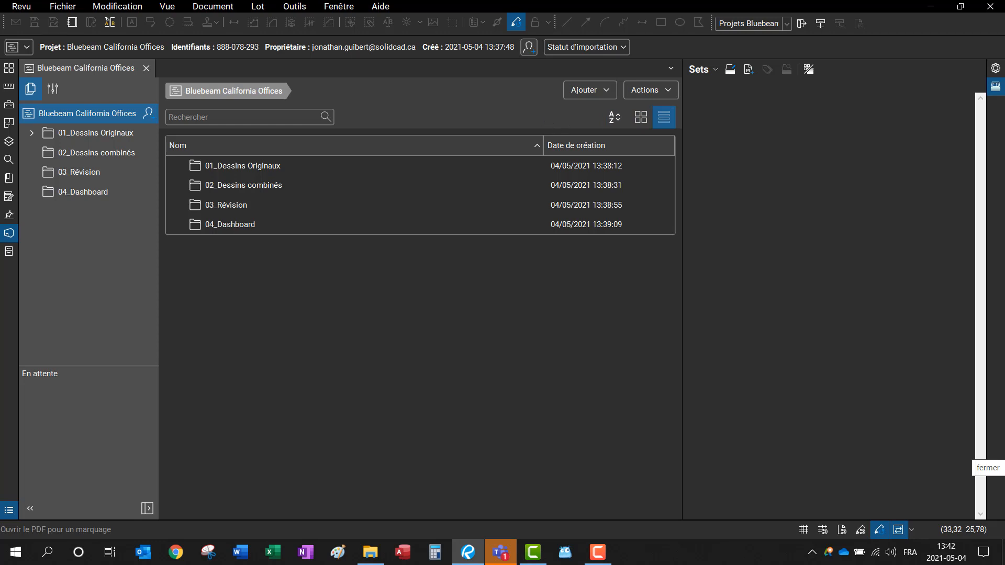
# Step: Review the Studio preferences twice without changes, then show the side panel's Afficher list
pyautogui.click(25, 10)
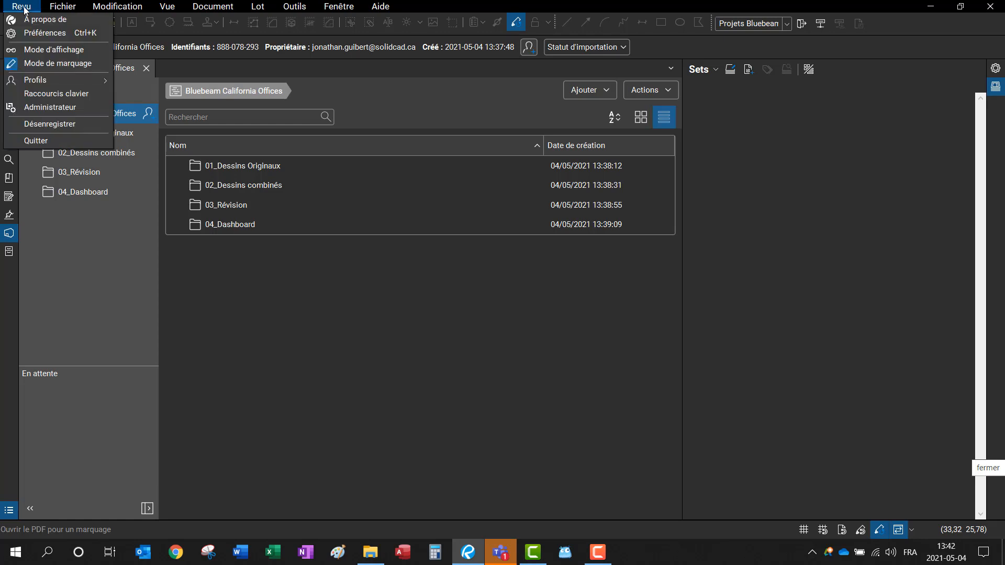
pyautogui.click(32, 33)
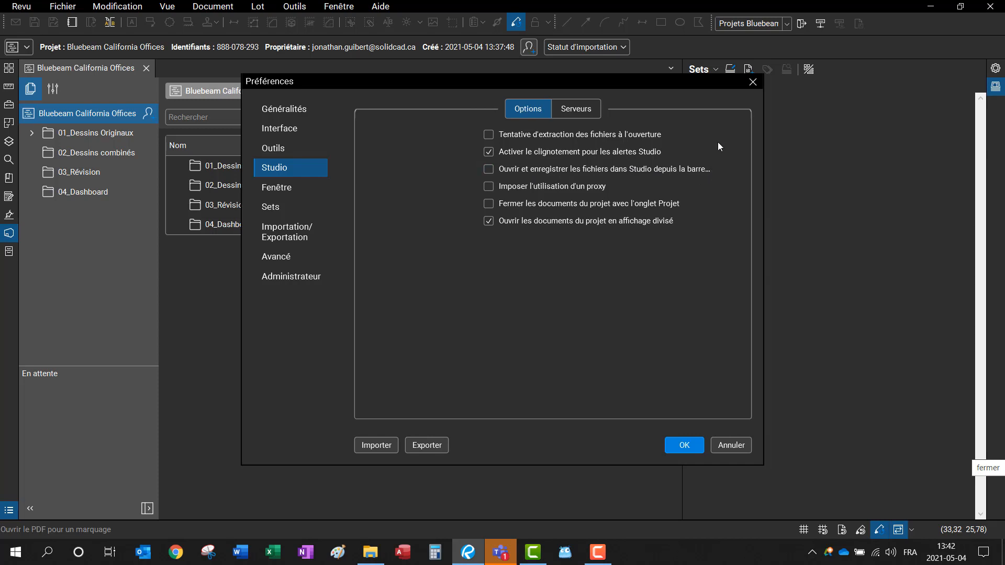
pyautogui.click(754, 82)
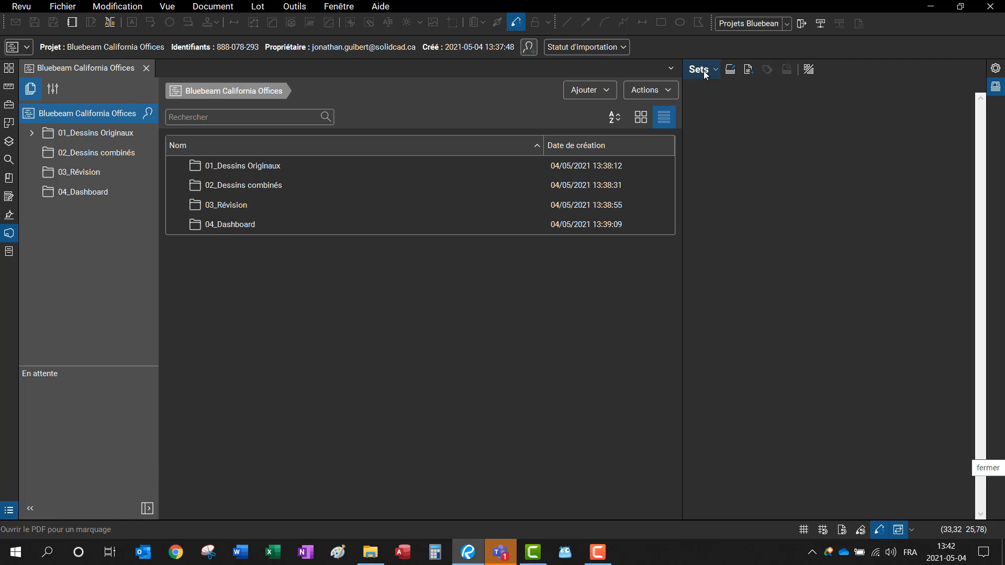
pyautogui.click(20, 7)
pyautogui.click(34, 33)
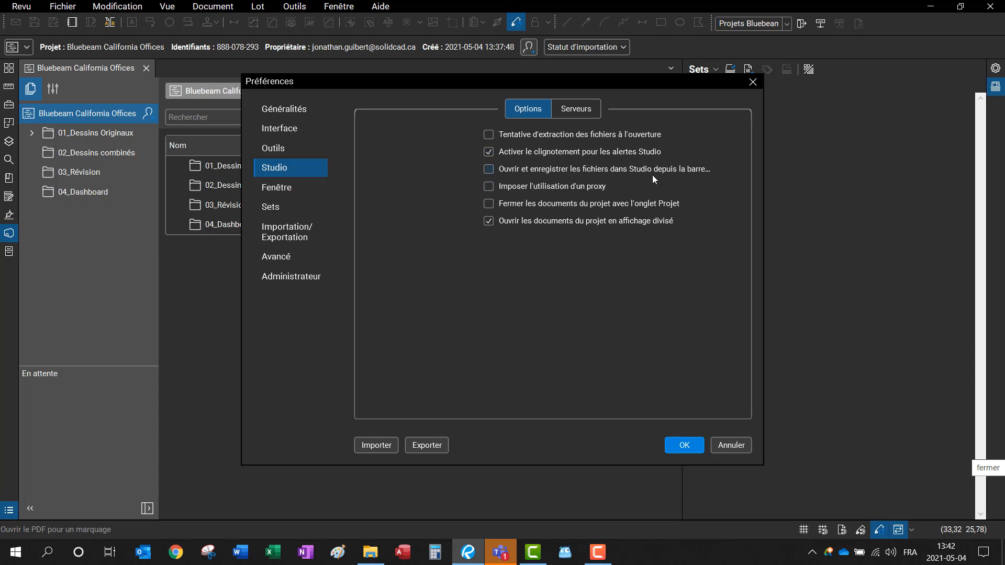
pyautogui.click(697, 448)
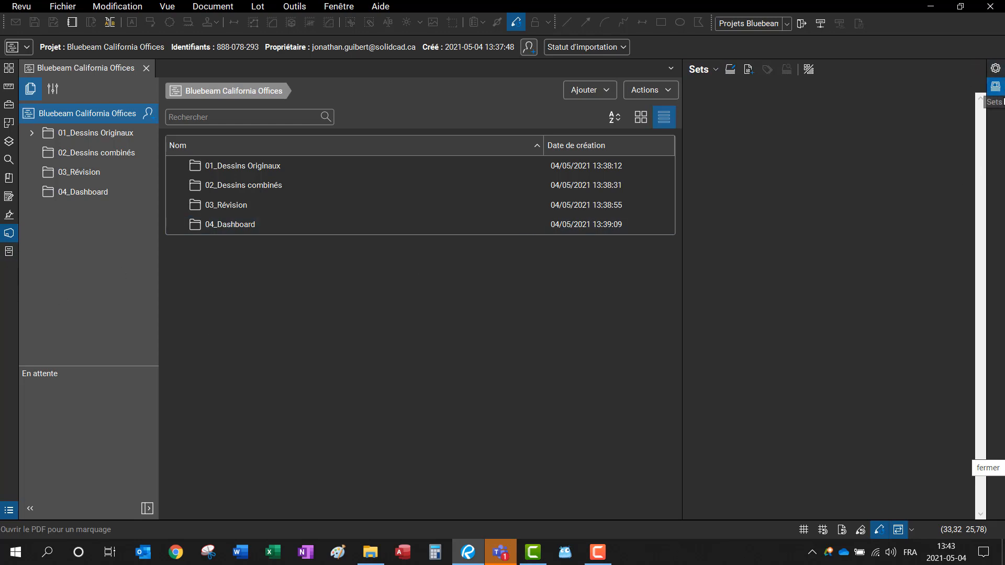
pyautogui.rightClick(997, 114)
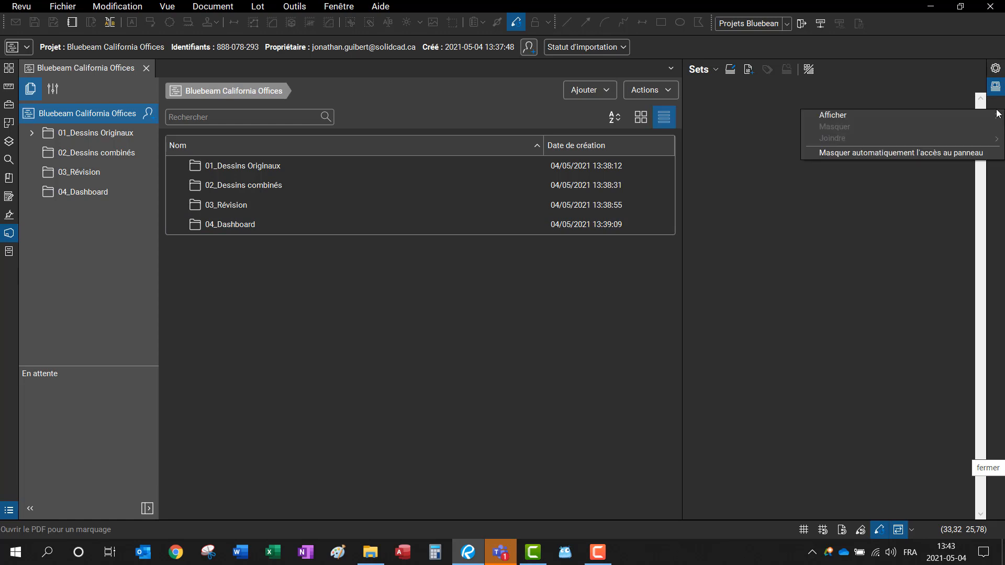
pyautogui.moveTo(866, 109)
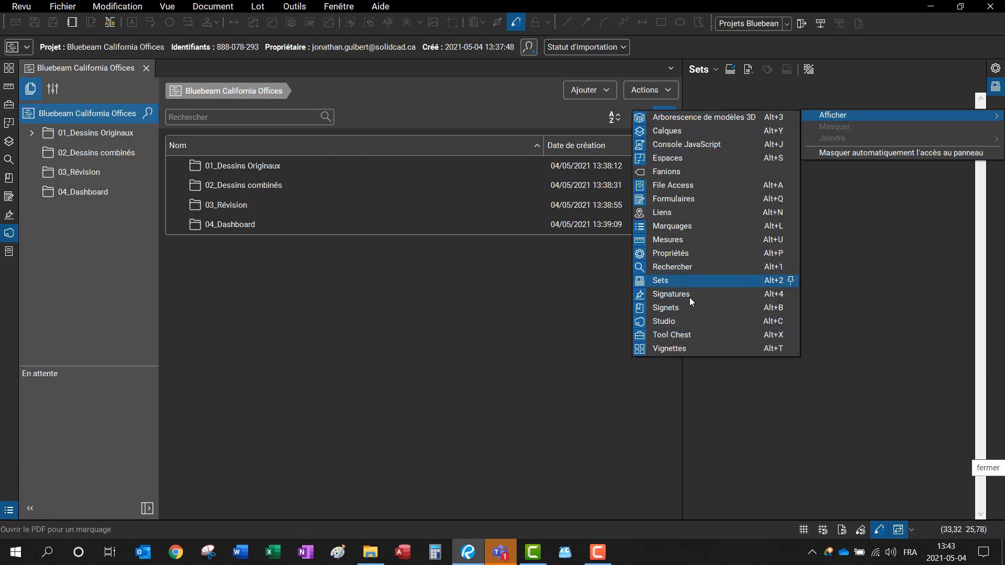
# Step: Start a new set 'Nouveau set.bex', cancel the category template prompt, and open its options
pyautogui.click(867, 272)
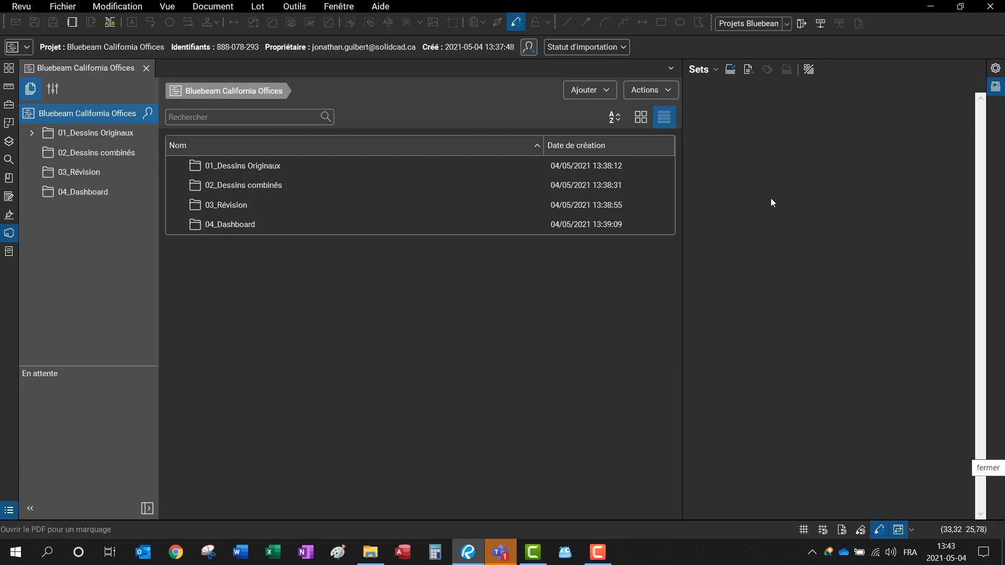
pyautogui.click(715, 71)
pyautogui.click(711, 85)
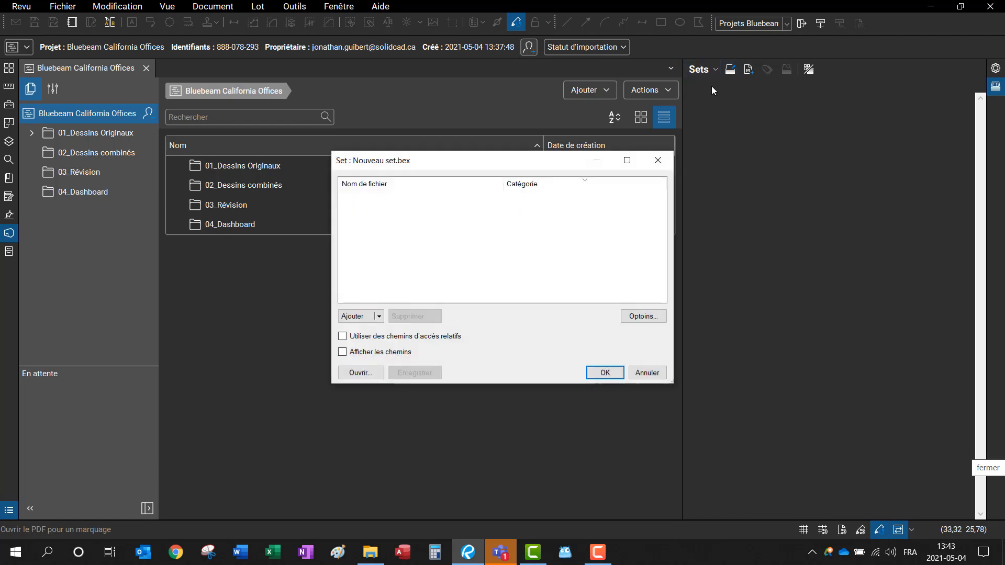
pyautogui.click(380, 318)
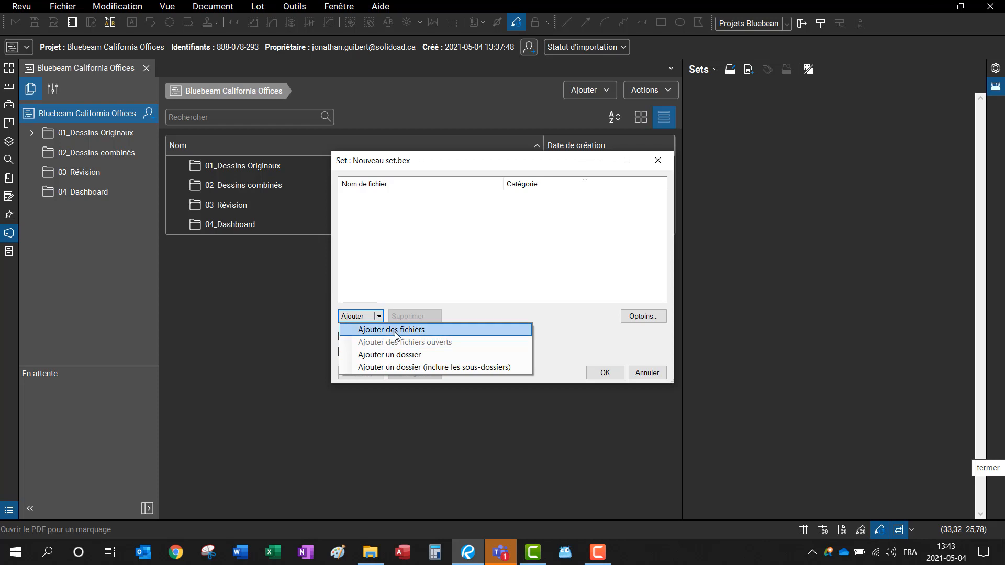
pyautogui.click(396, 331)
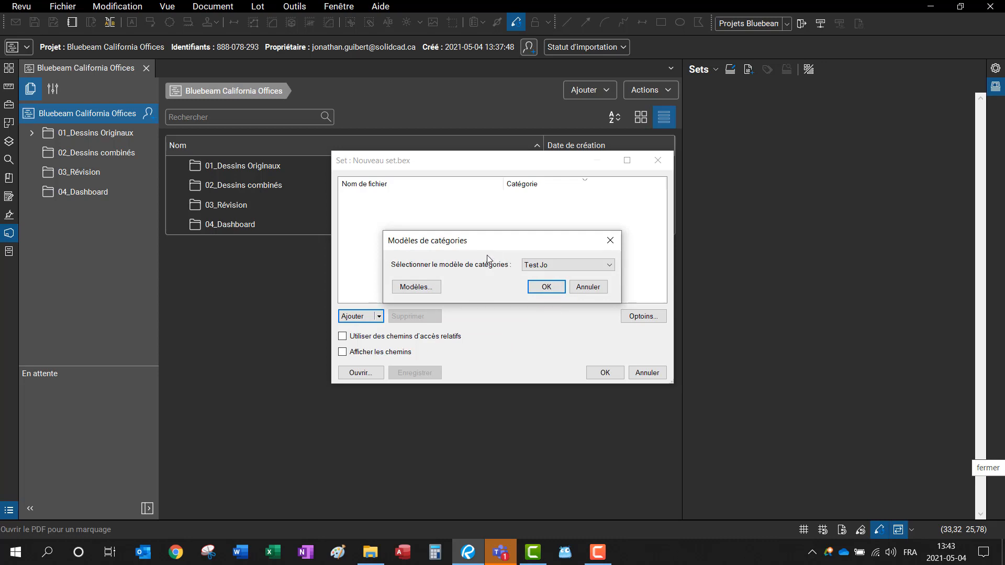
pyautogui.click(591, 288)
pyautogui.click(643, 316)
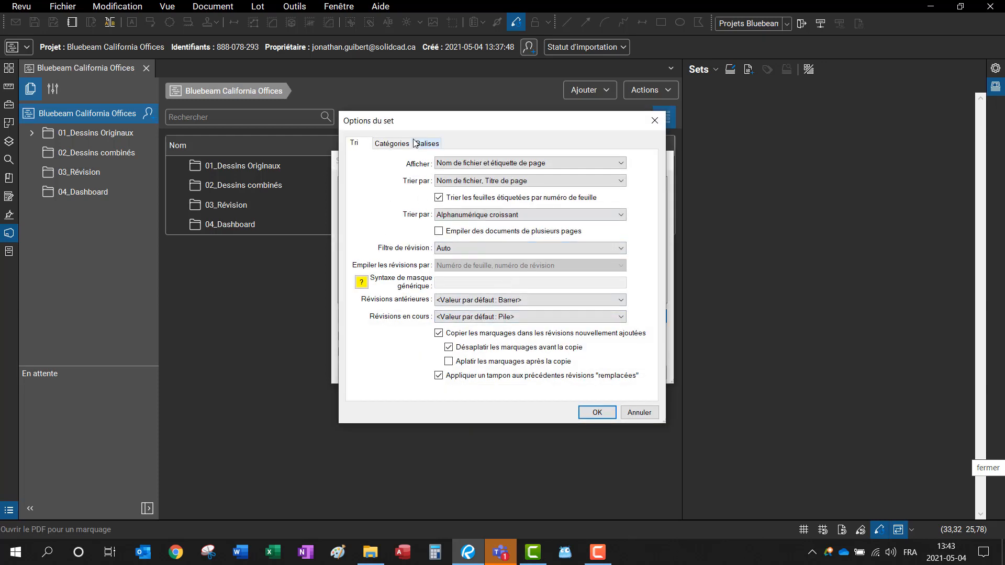
# Step: Look over the set's Catégories and Balises tabs and cancel without changes
pyautogui.click(401, 144)
pyautogui.click(435, 146)
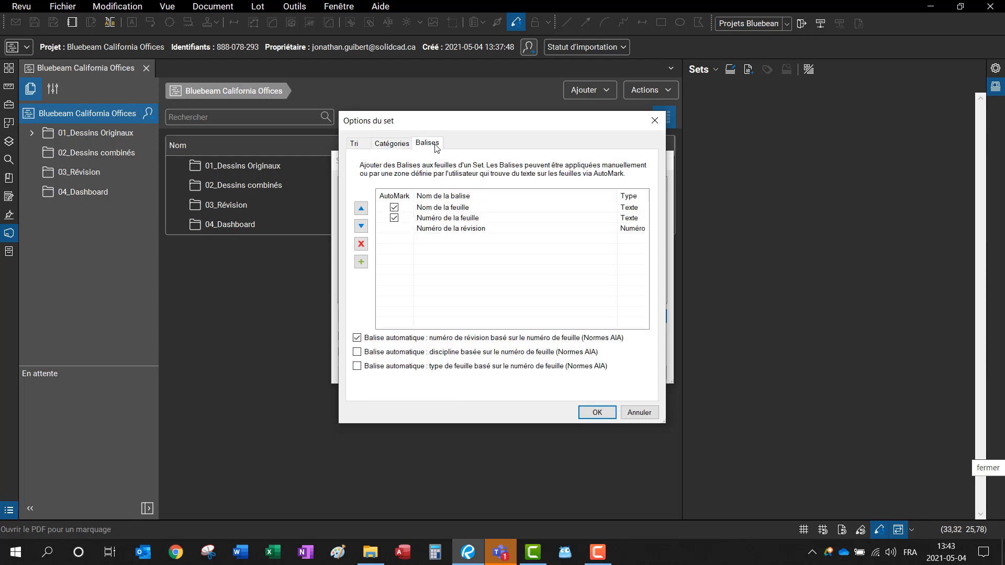
pyautogui.click(391, 144)
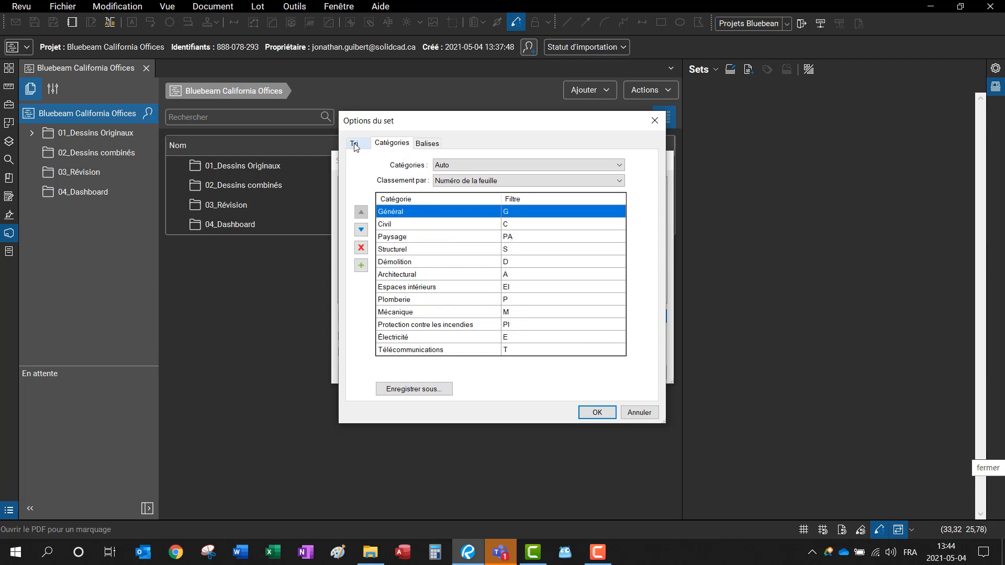
pyautogui.click(635, 413)
# Step: Add files to the set with the Test Jo category template, sourcing them from the Studio project
pyautogui.click(378, 316)
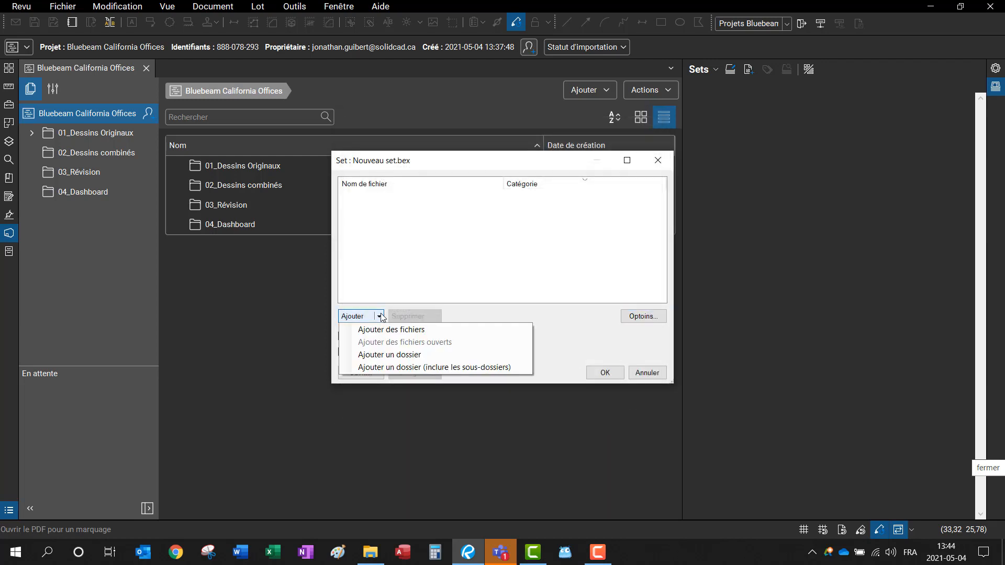
pyautogui.click(386, 331)
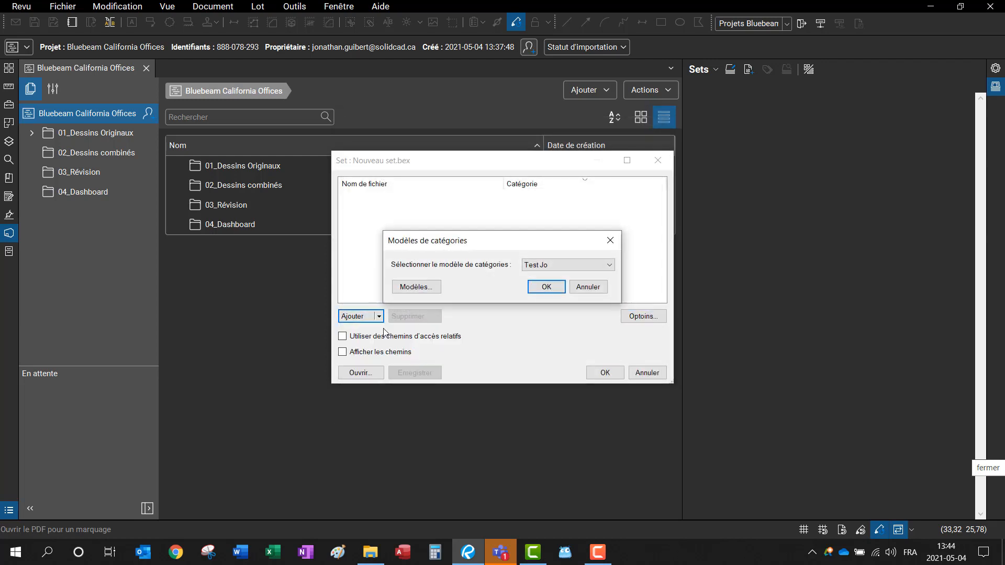
pyautogui.click(547, 287)
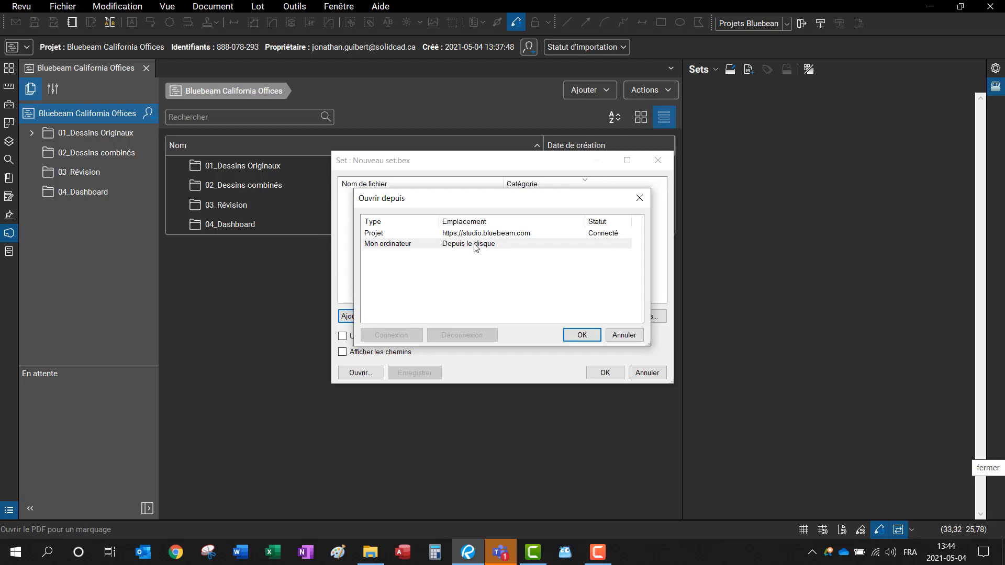
pyautogui.click(467, 235)
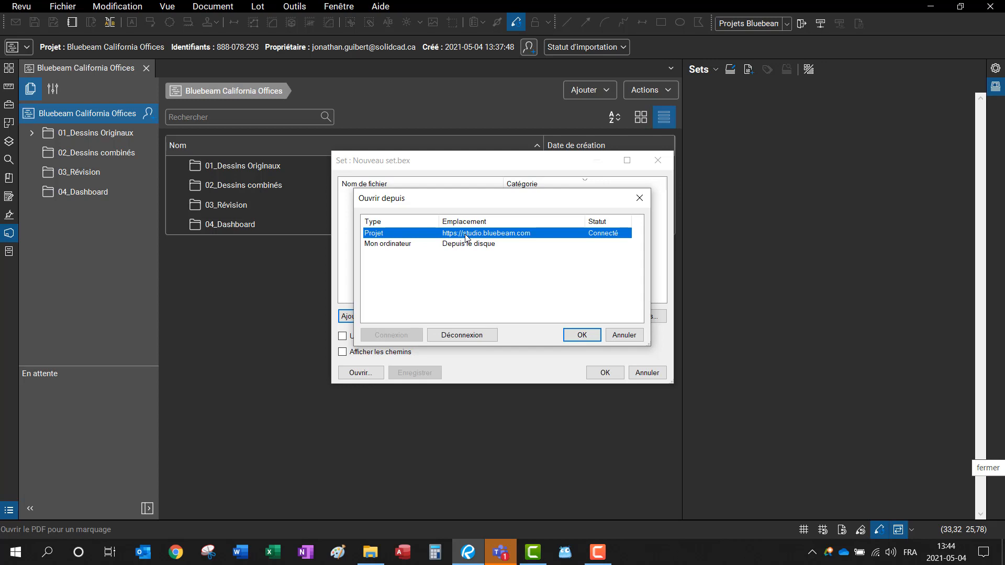
pyautogui.click(572, 334)
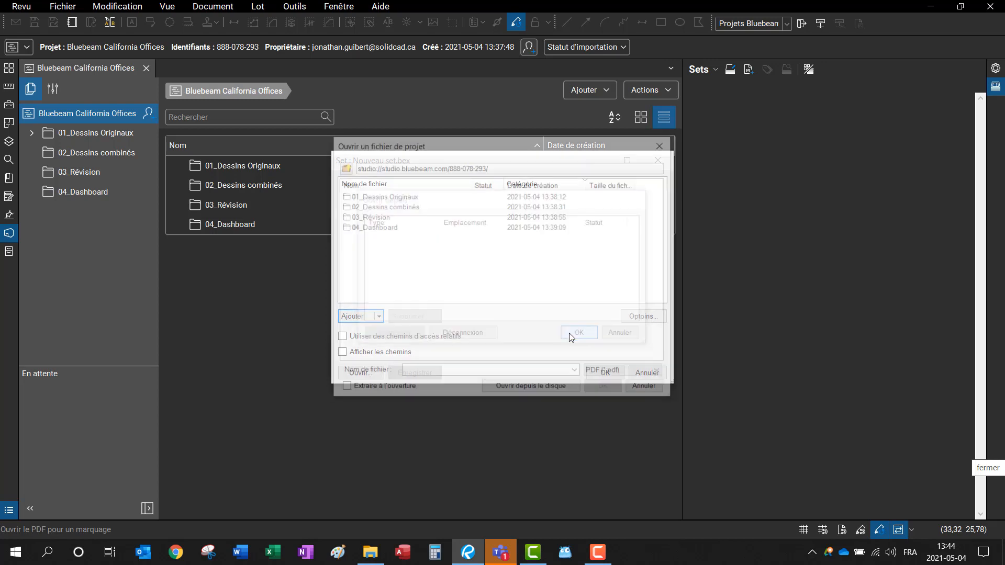
# Step: Select all nine PDFs, A1.01.pdf to A8.01.pdf, in 01_Dessins Originaux > Architecture and add them
pyautogui.doubleClick(405, 200)
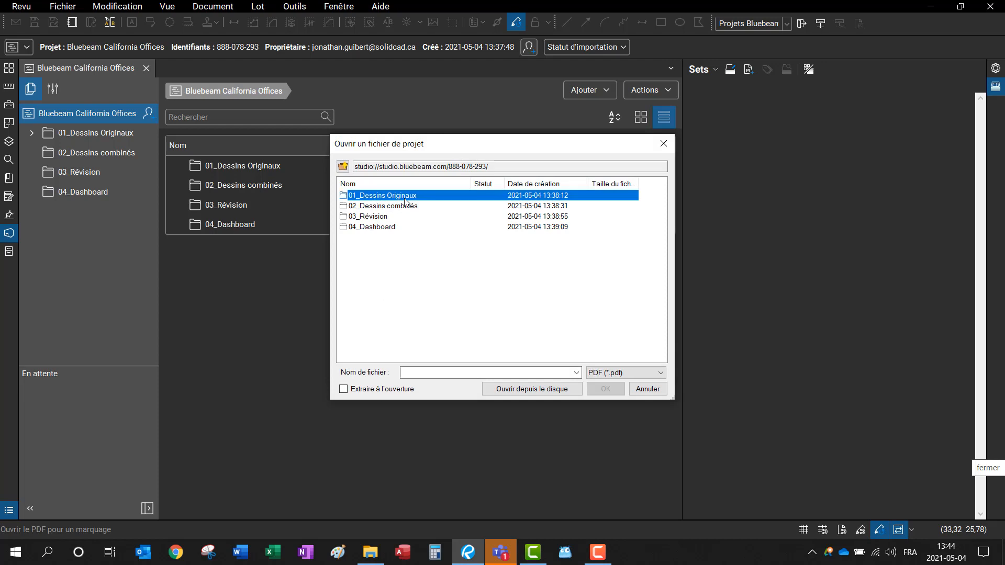
pyautogui.click(382, 197)
pyautogui.doubleClick(382, 197)
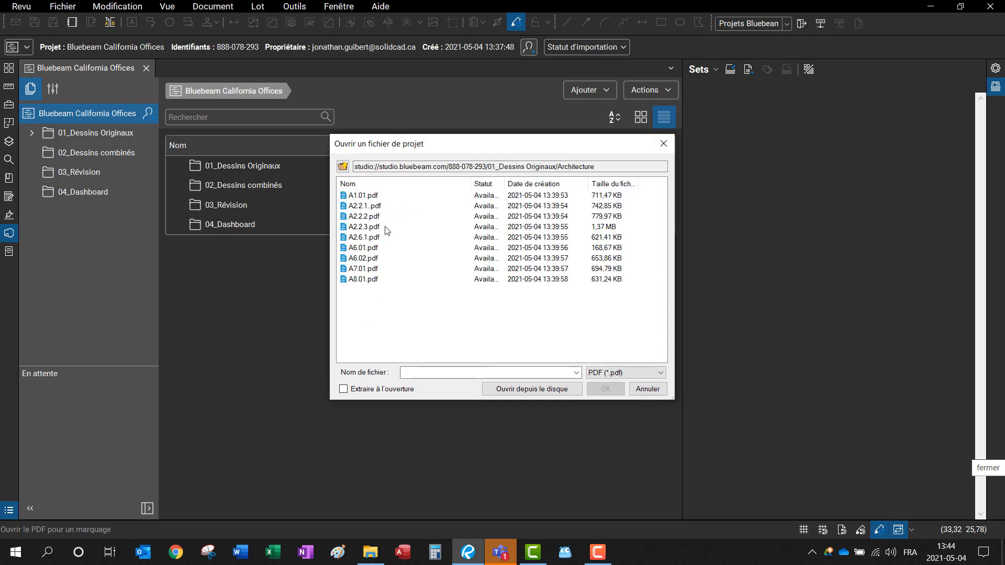
pyautogui.moveTo(371, 308); pyautogui.dragTo(366, 193)
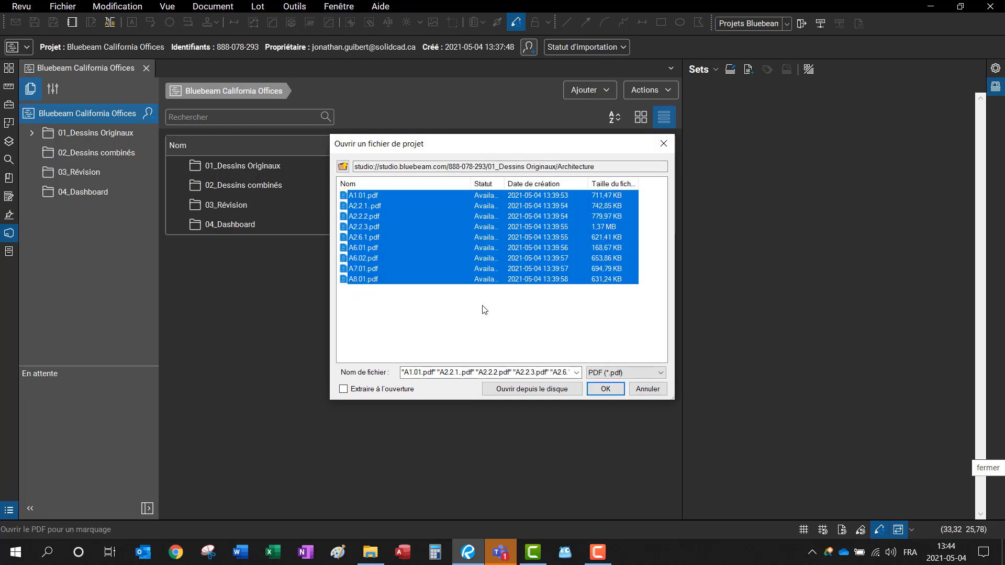
pyautogui.click(607, 390)
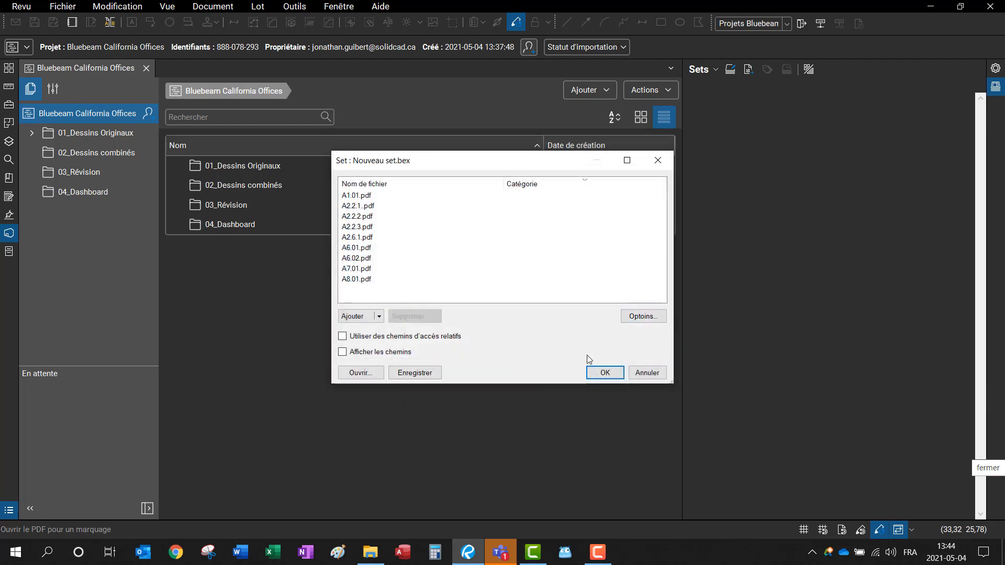
# Step: Confirm the set, then clear sheet A2.2.1's Numéro de la révision value of 1 and apply the tags
pyautogui.click(605, 373)
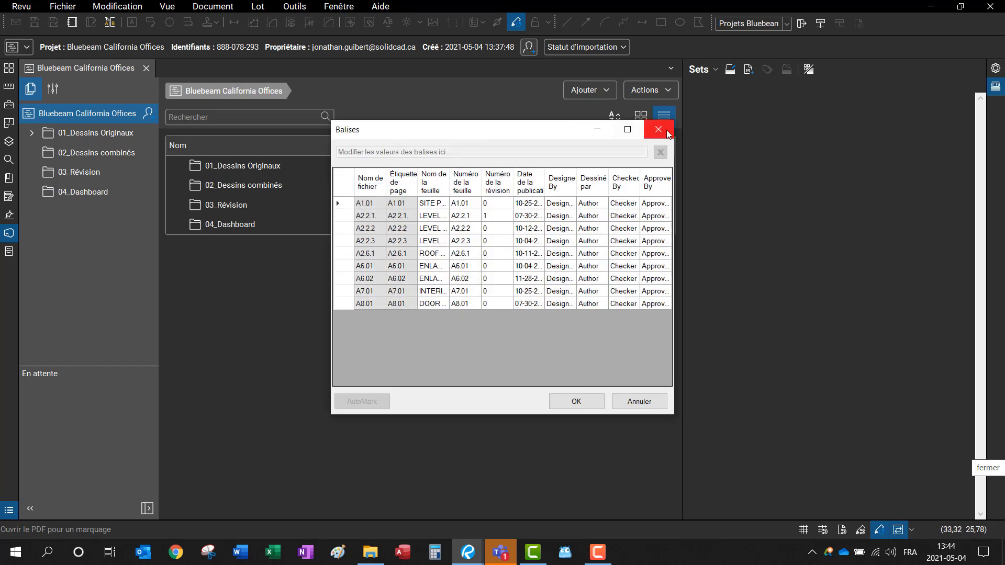
pyautogui.click(627, 130)
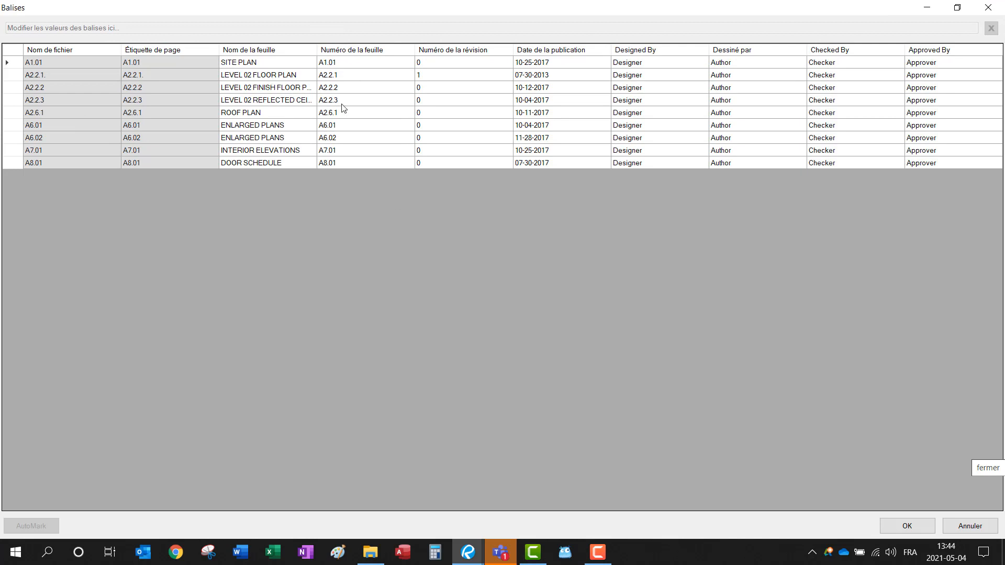
pyautogui.click(438, 74)
pyautogui.click(431, 71)
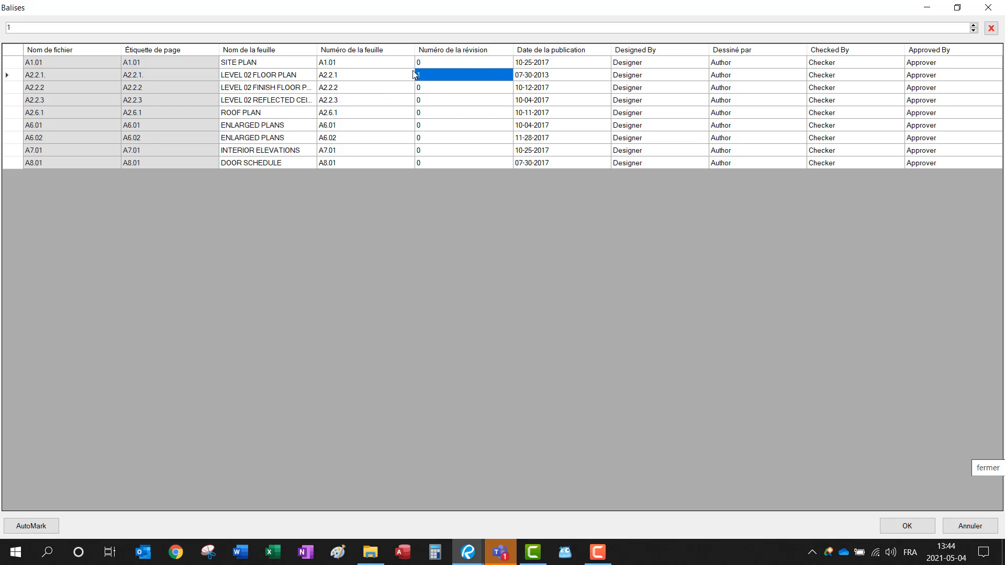
pyautogui.click(991, 29)
pyautogui.click(436, 78)
pyautogui.press('Return')
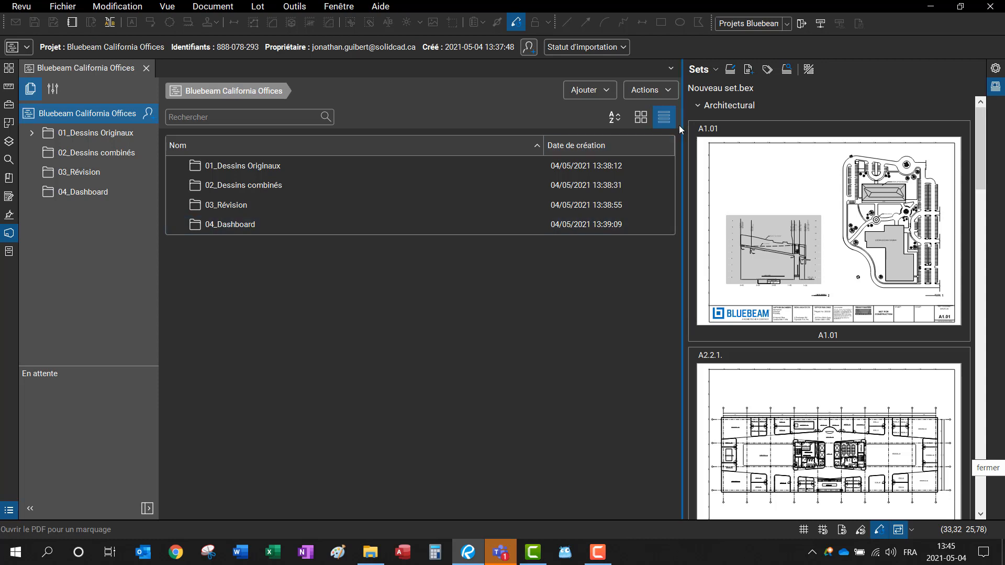
# Step: Select the 02_Dessins combinés folder, collapse the Architectural sheets, and create a new set
pyautogui.click(443, 187)
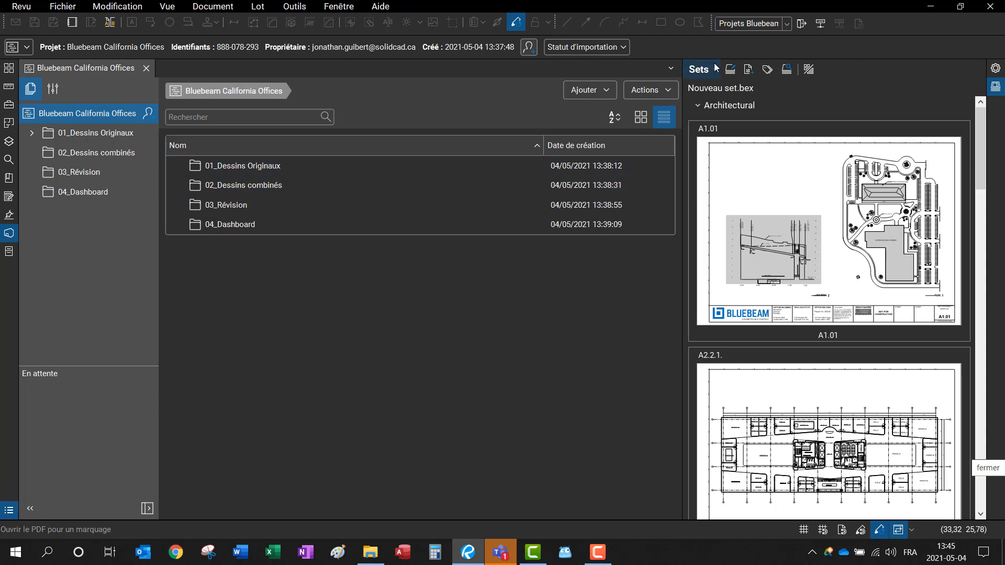
pyautogui.click(724, 112)
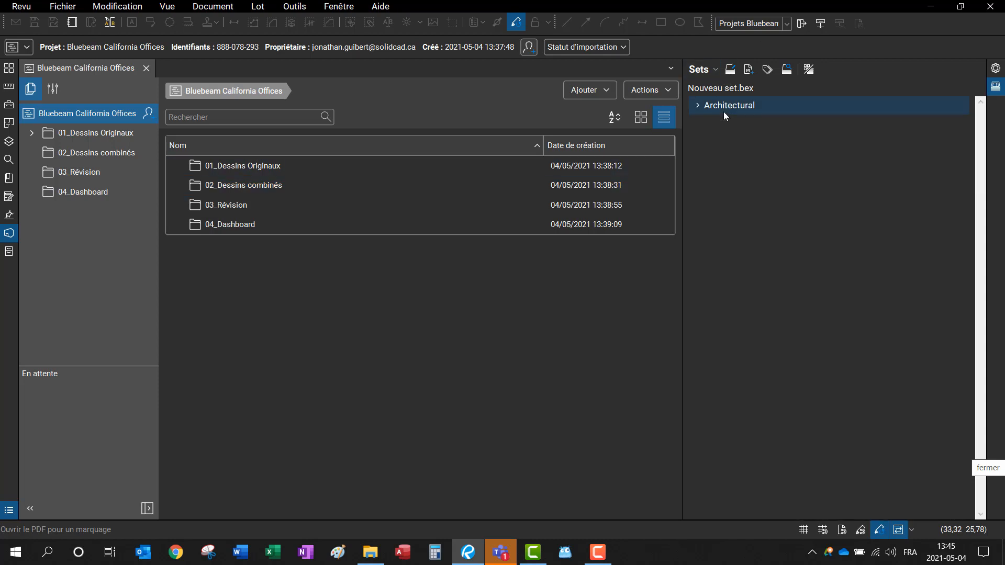
pyautogui.click(712, 78)
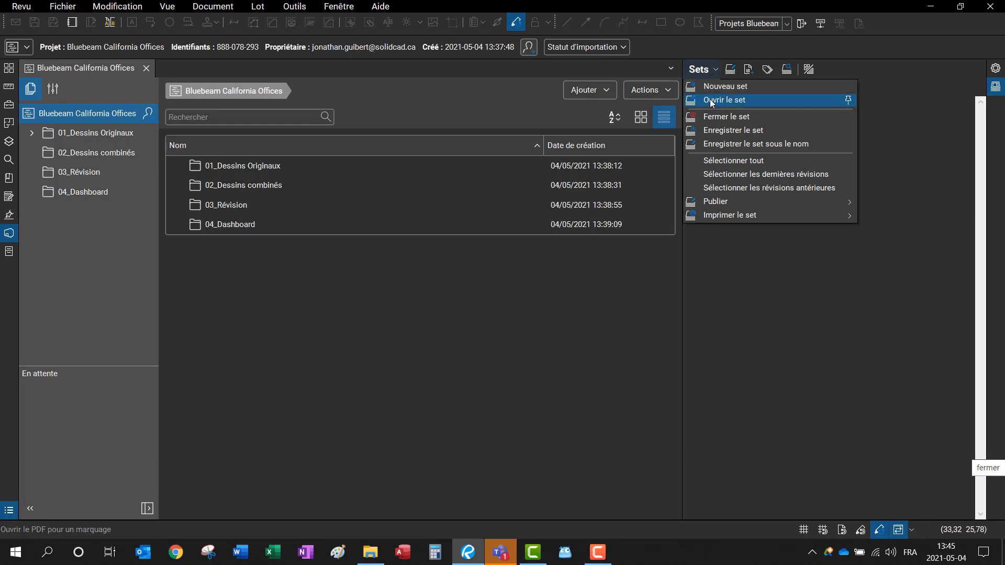
pyautogui.click(730, 84)
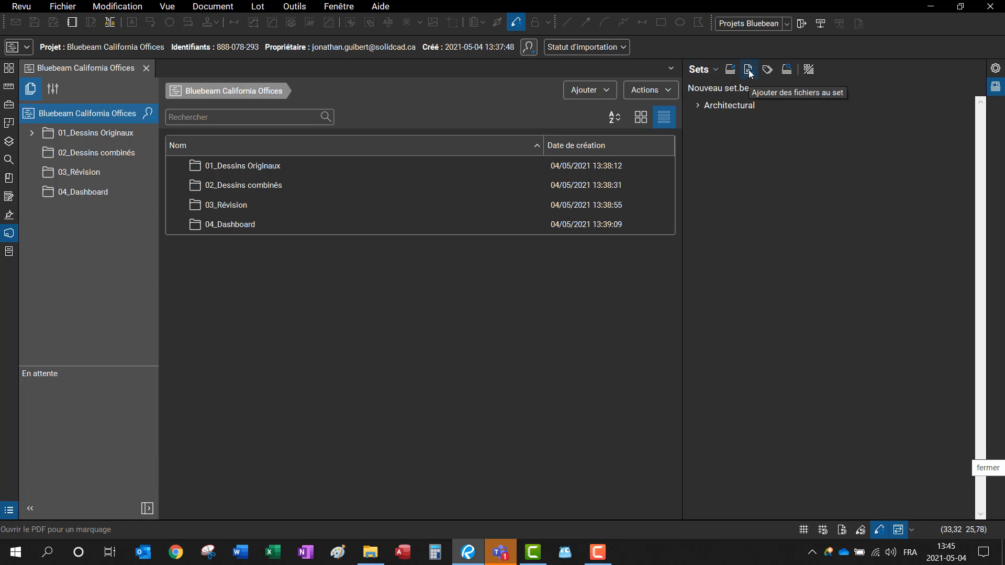
# Step: Browse the Studio project for files to add, close the browser, and show the set's nine-PDF file list
pyautogui.click(749, 70)
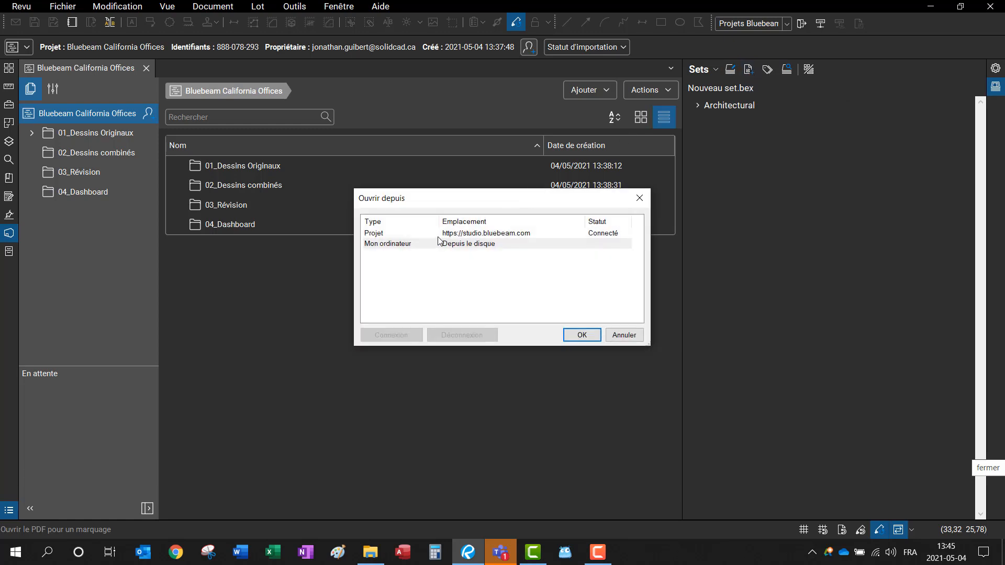
pyautogui.doubleClick(450, 237)
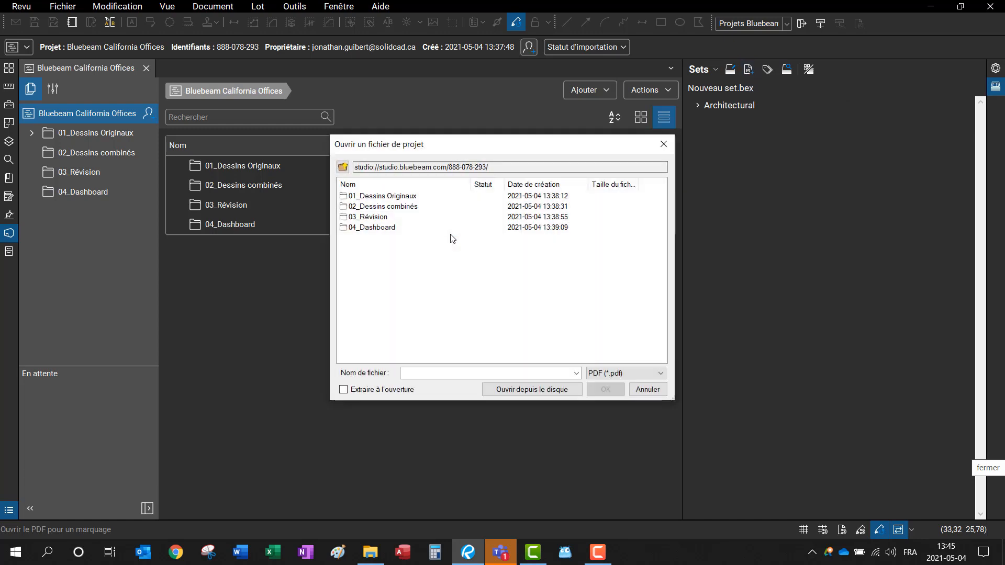
pyautogui.click(662, 145)
pyautogui.click(746, 70)
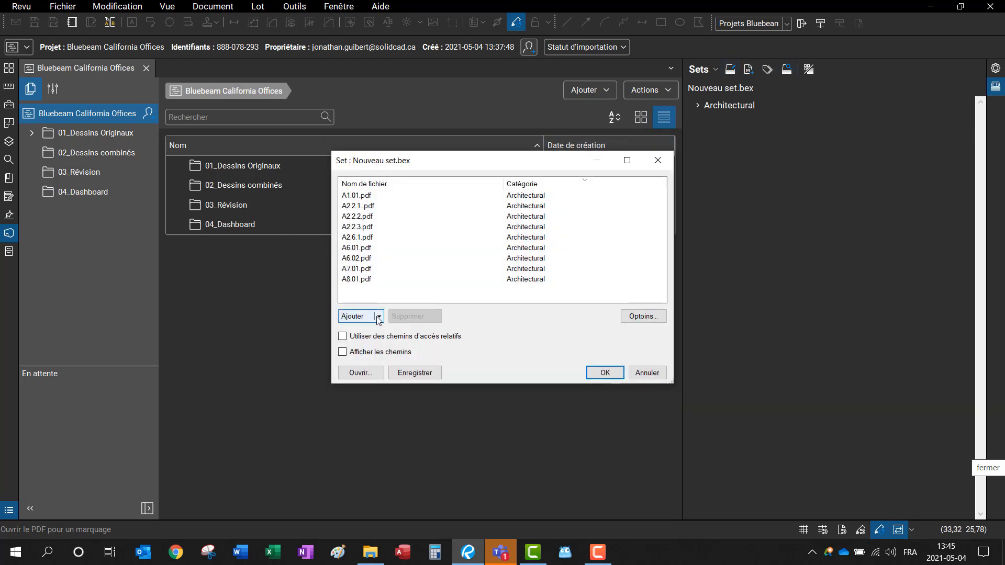
# Step: Add the Civil, Electrique, Général, Mécanique, Plomberie and Structure folders from 01_Dessins Originaux to the set
pyautogui.click(378, 317)
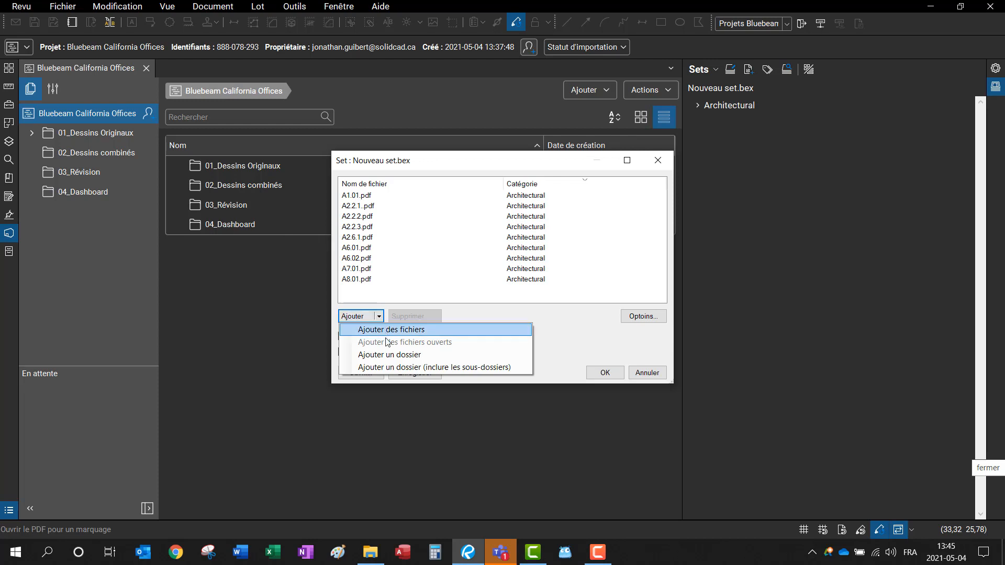
pyautogui.click(390, 354)
pyautogui.click(443, 234)
pyautogui.click(581, 336)
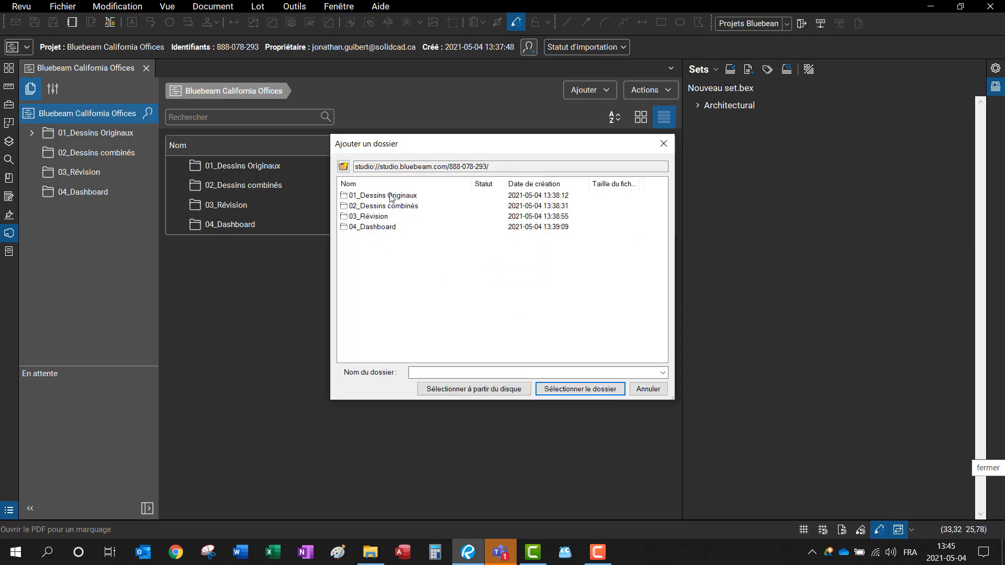
pyautogui.doubleClick(390, 196)
pyautogui.click(365, 207)
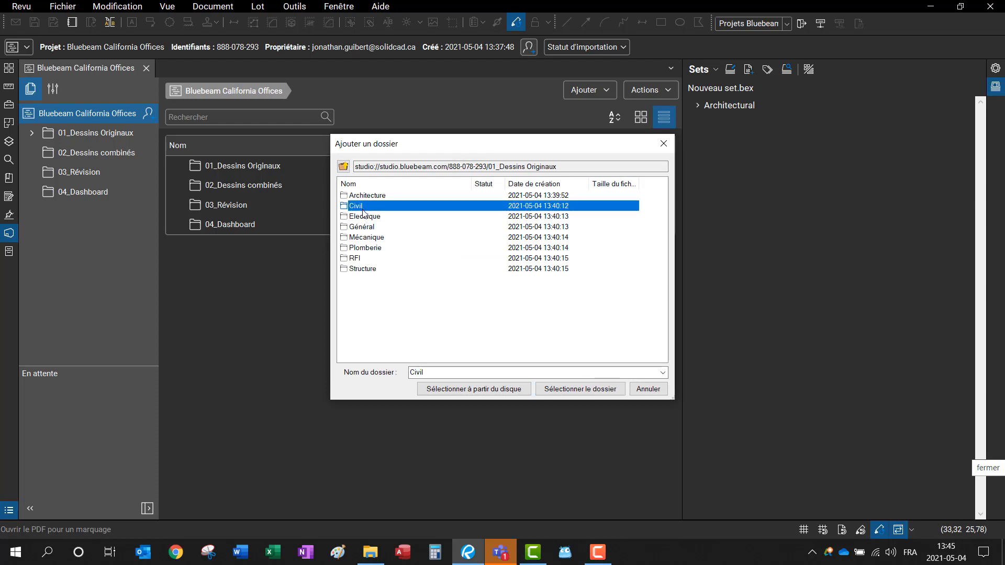
pyautogui.keyDown('ctrl'); pyautogui.click(367, 218); pyautogui.keyUp('ctrl')
pyautogui.keyDown('ctrl'); pyautogui.click(369, 229); pyautogui.keyUp('ctrl')
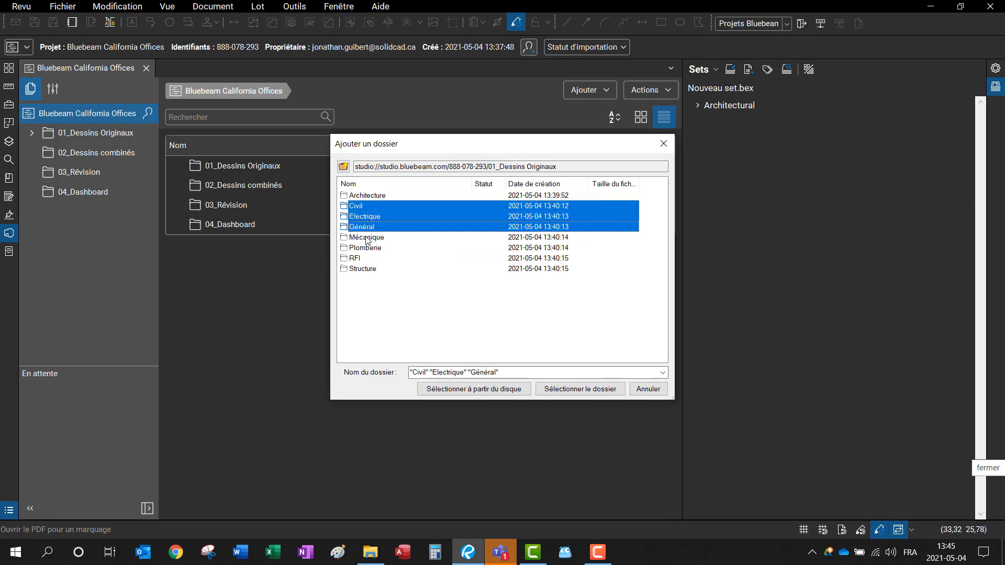
pyautogui.keyDown('ctrl'); pyautogui.click(366, 239); pyautogui.keyUp('ctrl')
pyautogui.keyDown('ctrl'); pyautogui.click(365, 248); pyautogui.keyUp('ctrl')
pyautogui.keyDown('ctrl'); pyautogui.click(369, 269); pyautogui.keyUp('ctrl')
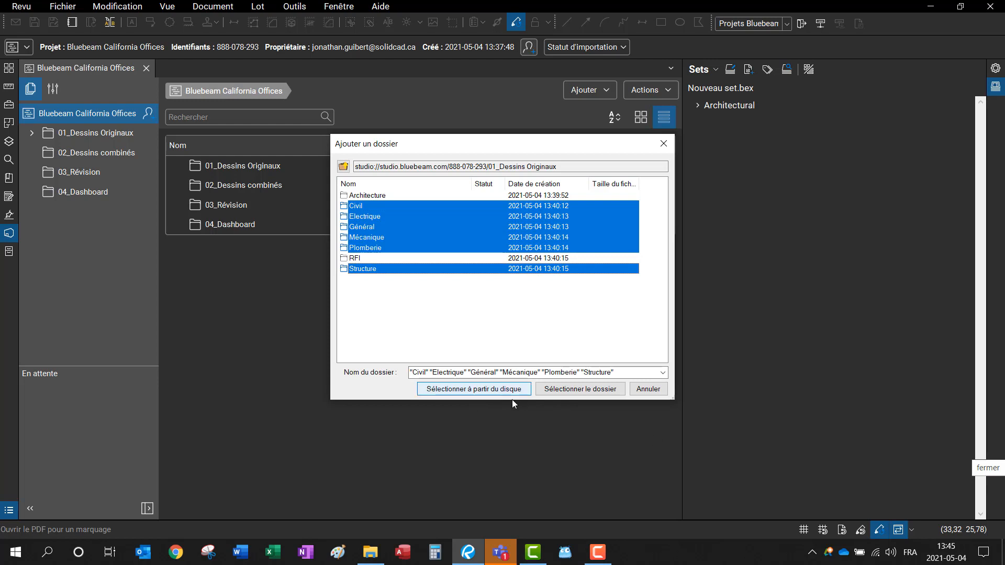
pyautogui.click(584, 391)
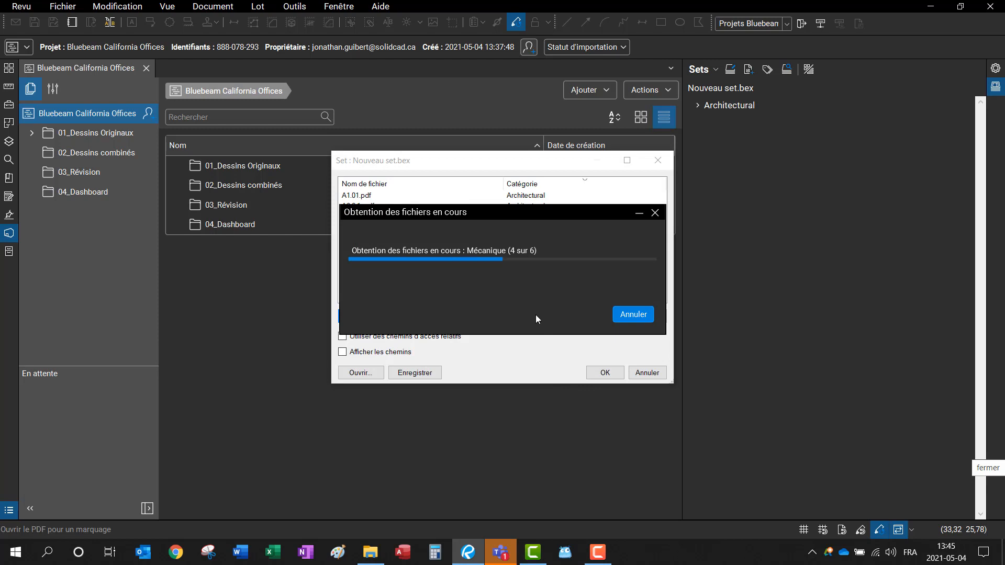
# Step: Confirm the set's file list and close the sheet tags table without changes
pyautogui.scroll(-3, 427, 241)
pyautogui.scroll(2, 427, 241)
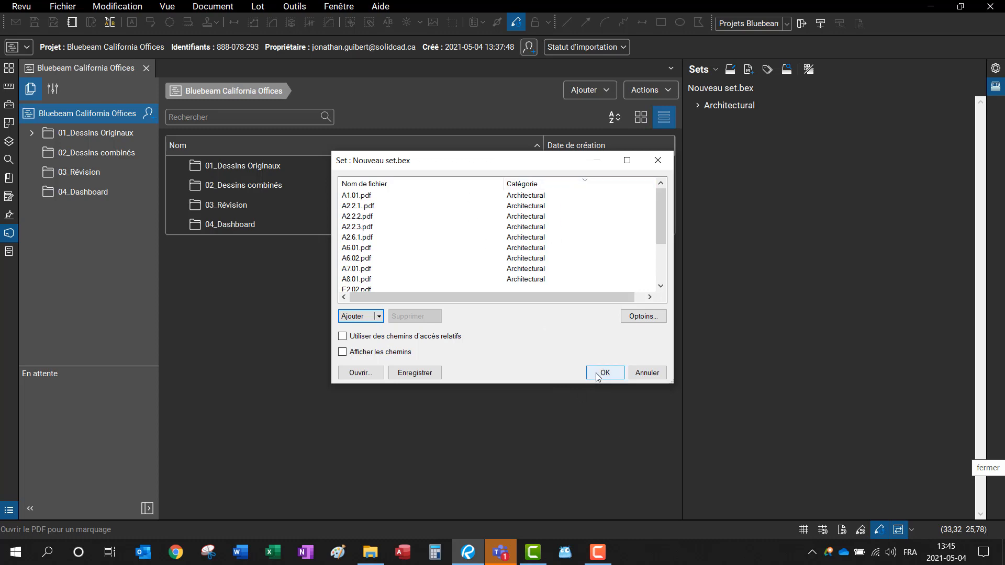
pyautogui.click(597, 376)
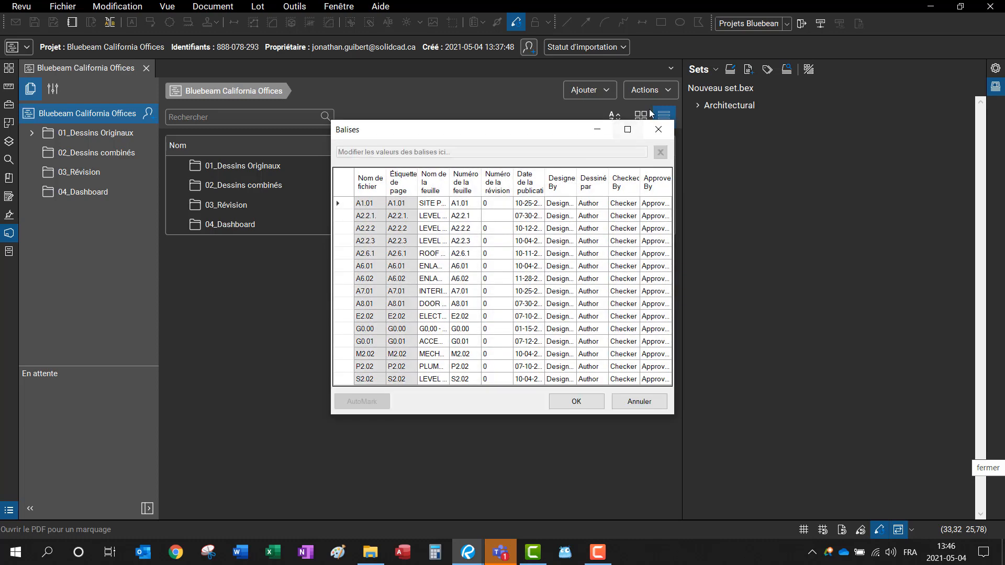
pyautogui.click(629, 131)
pyautogui.click(447, 77)
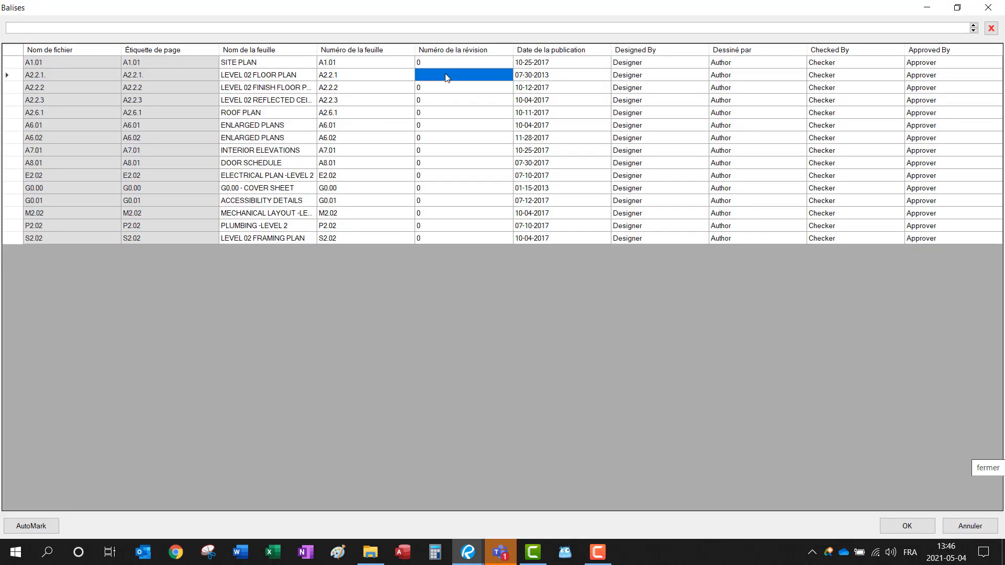
pyautogui.press('Escape')
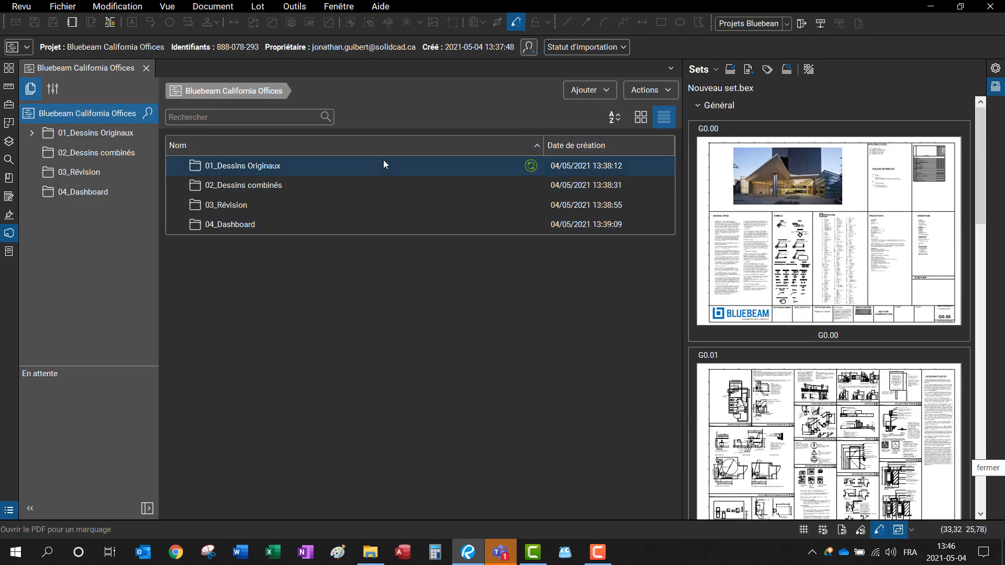
# Step: Collapse the Général, Structurel, Architectural, Plomberie, Mécanique and Électricité groups, then bring up the 'Ouvrir depuis' source dialog
pyautogui.click(698, 106)
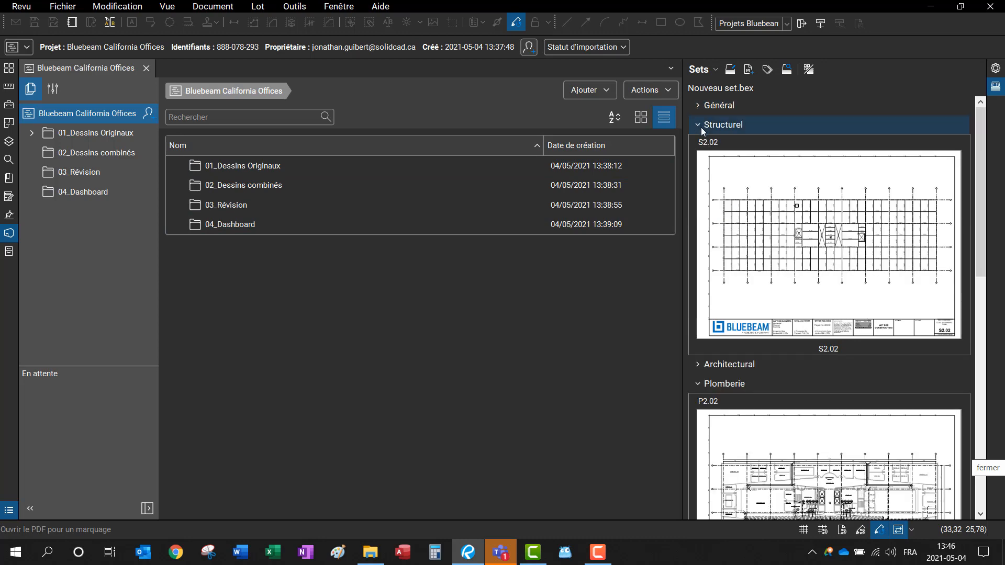
pyautogui.click(702, 130)
pyautogui.click(699, 146)
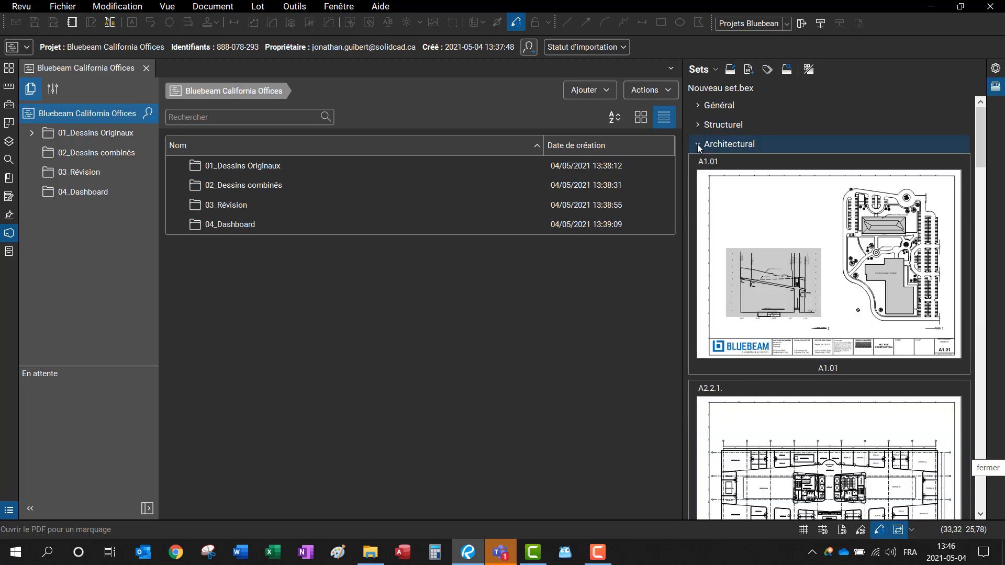
pyautogui.scroll(-3, 732, 221)
pyautogui.scroll(3, 733, 221)
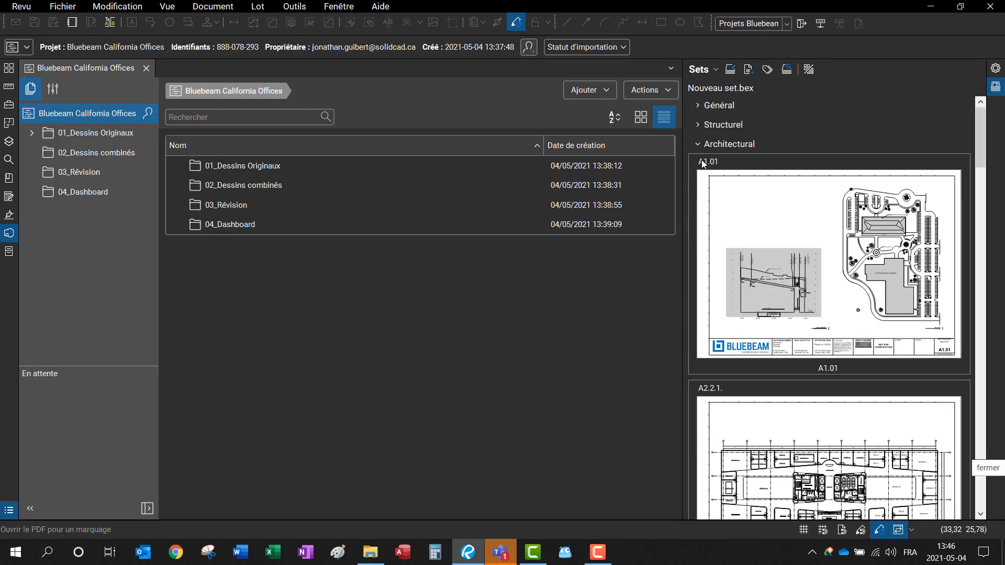
pyautogui.click(702, 147)
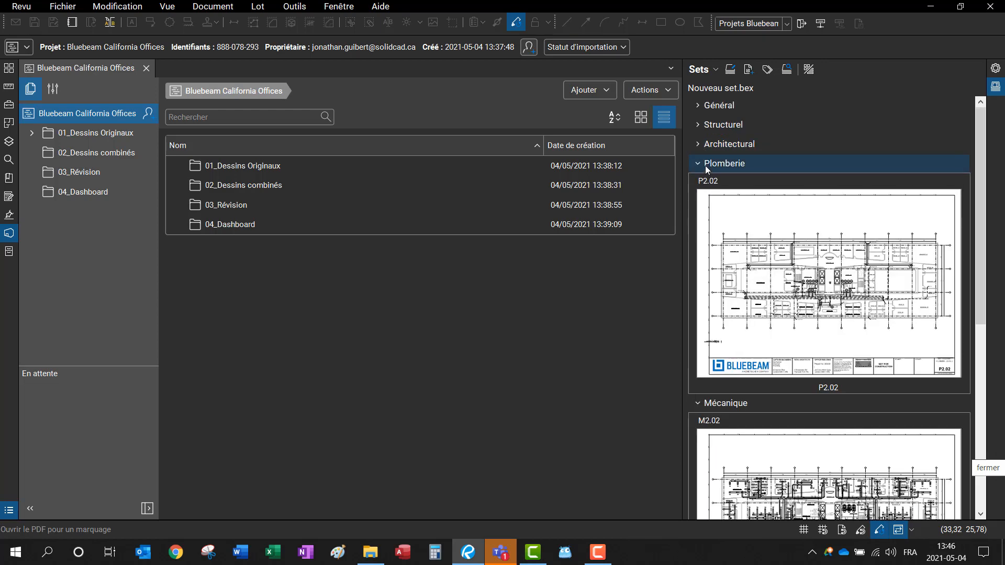
pyautogui.click(705, 166)
pyautogui.click(705, 182)
pyautogui.click(705, 202)
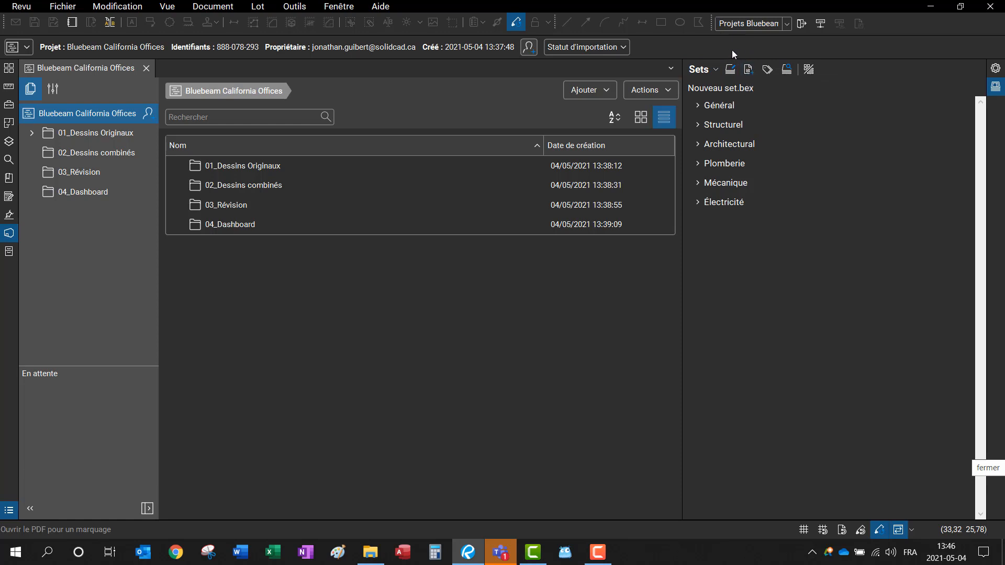
pyautogui.click(750, 72)
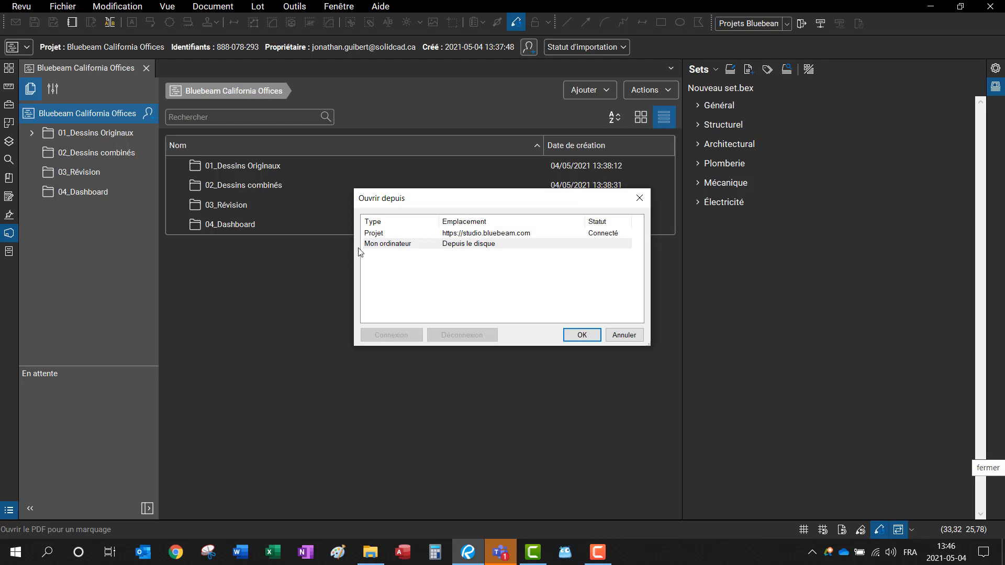
pyautogui.doubleClick(390, 235)
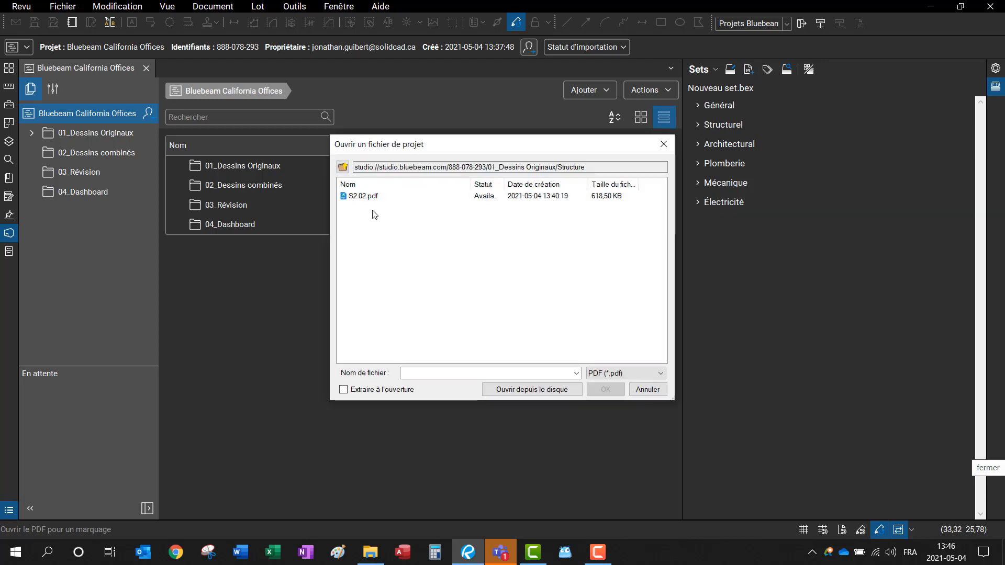
pyautogui.click(343, 167)
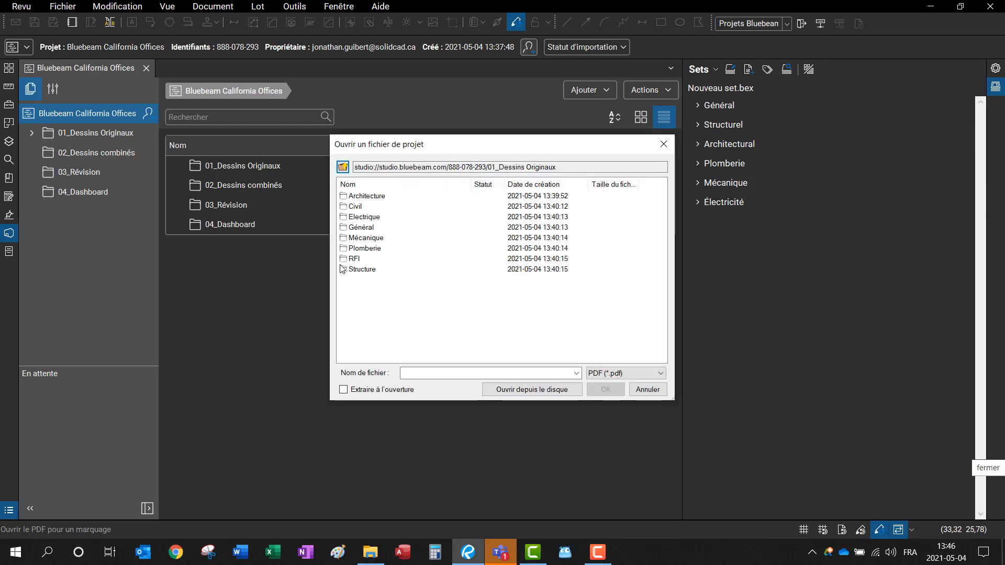
pyautogui.click(343, 167)
pyautogui.doubleClick(384, 216)
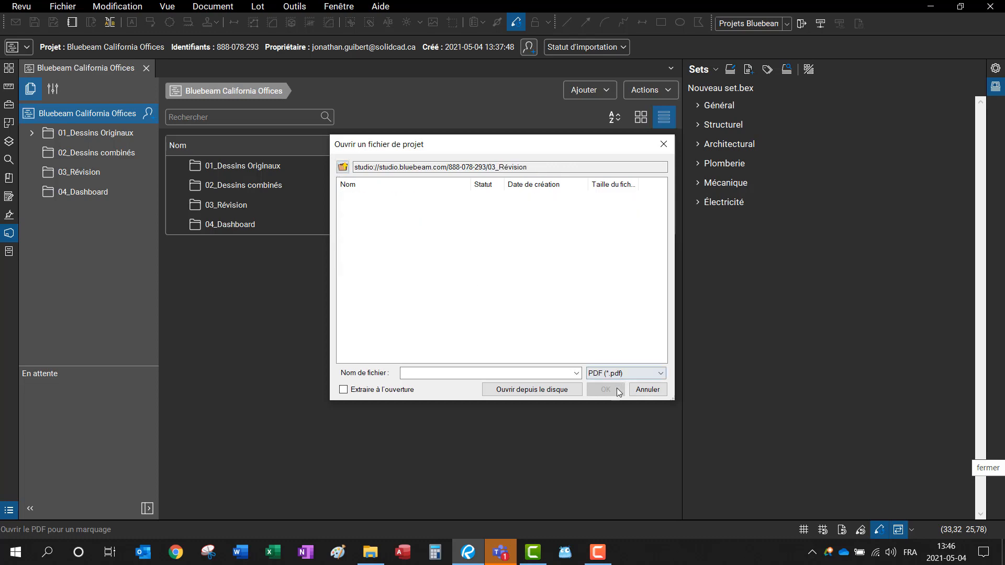
pyautogui.click(534, 389)
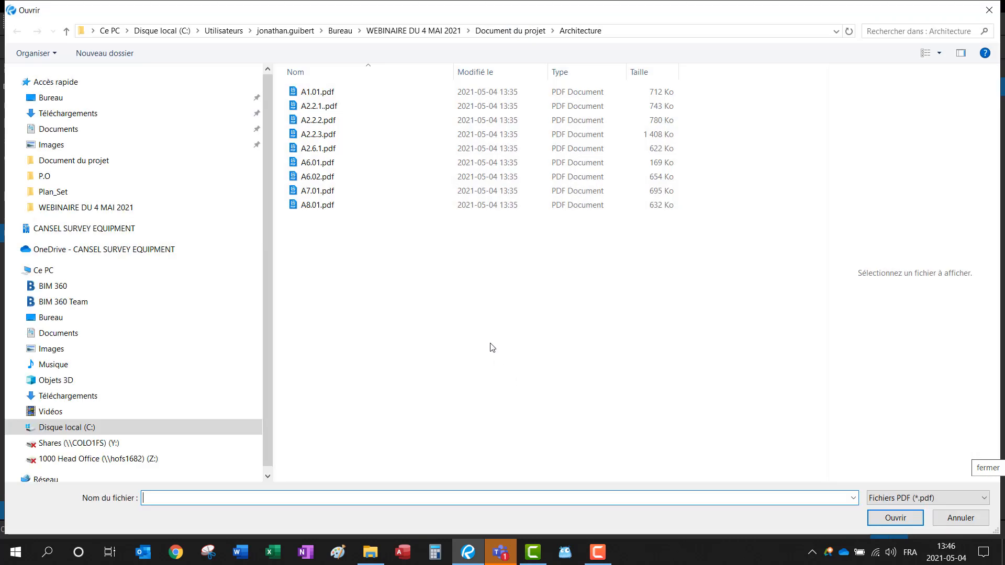
pyautogui.click(989, 10)
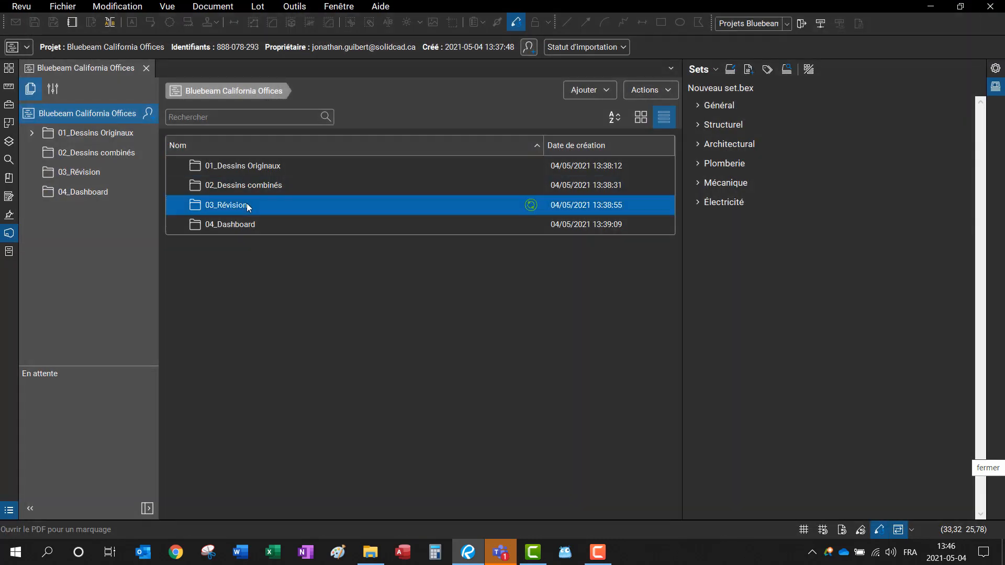
# Step: Drag A2.2.1 - LEVEL 02 FLOOR PLAN_REV1.pdf from Explorer's Révisions folder into 03_Révision, then maximize Revu
pyautogui.doubleClick(247, 207)
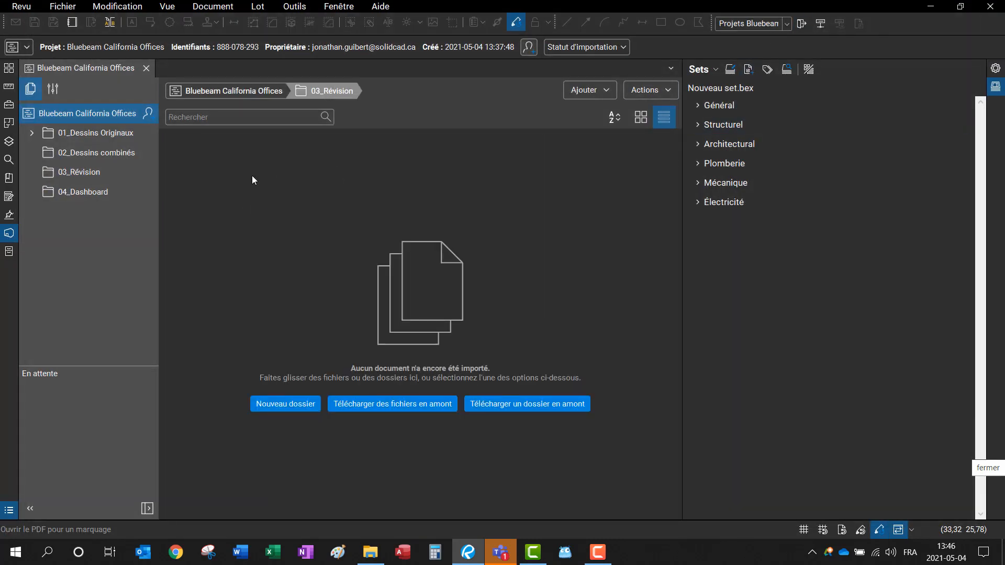
pyautogui.doubleClick(534, 5)
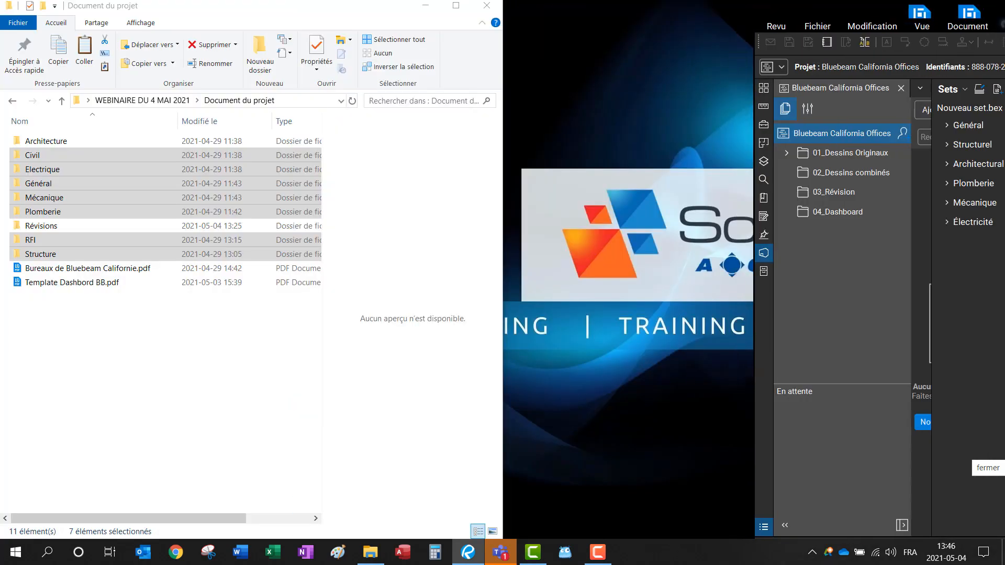
pyautogui.doubleClick(40, 228)
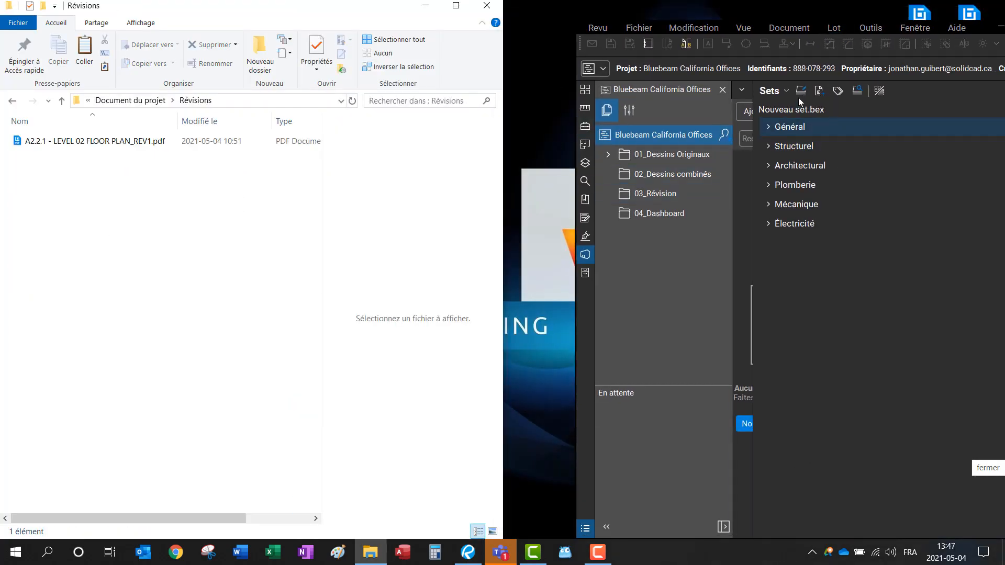
pyautogui.doubleClick(752, 127)
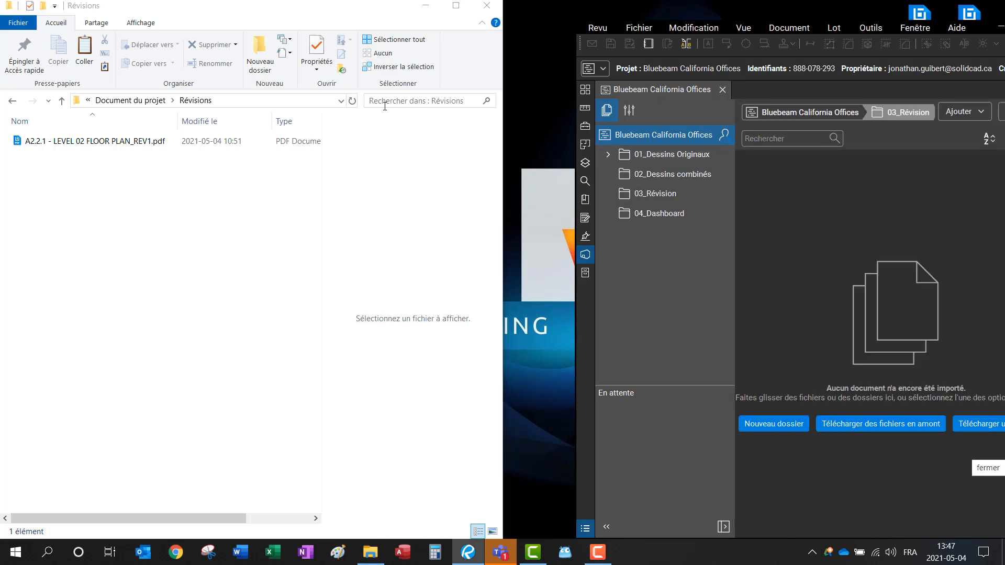
pyautogui.moveTo(52, 141); pyautogui.dragTo(775, 294)
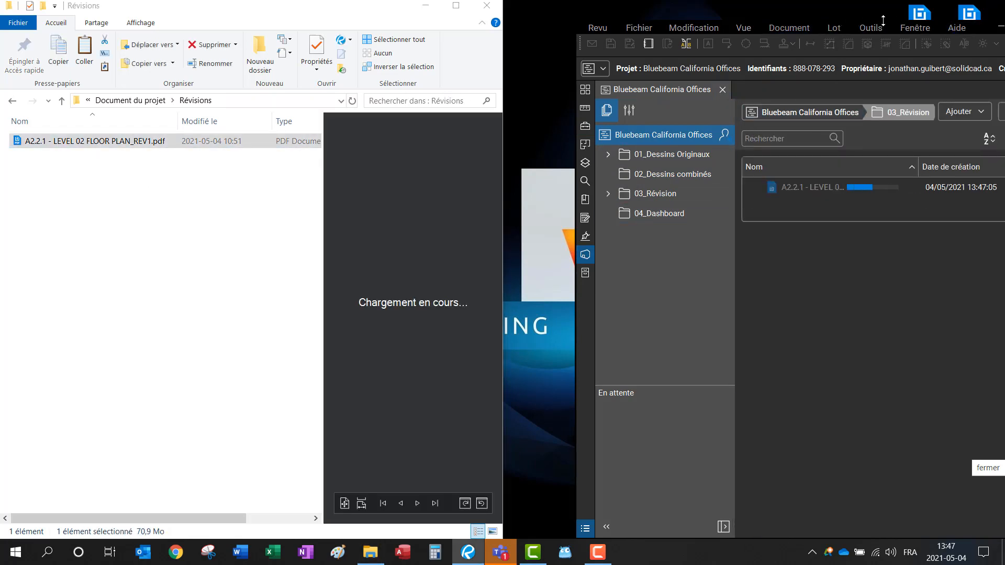
pyautogui.moveTo(978, 27); pyautogui.dragTo(693, 34)
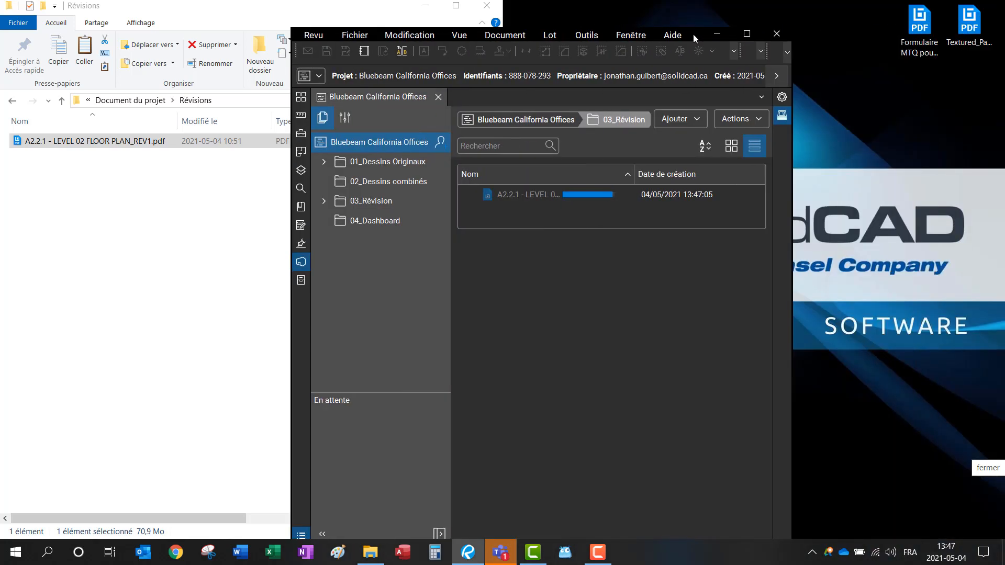
pyautogui.doubleClick(693, 34)
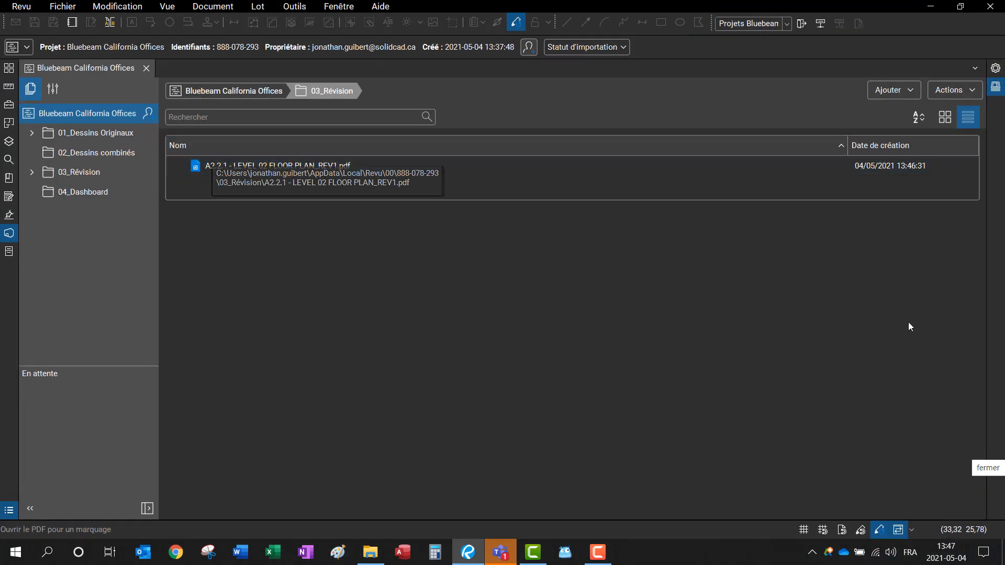
pyautogui.click(996, 86)
# Step: Create a new set and add the REV1 A2.2.1 floor plan from the project's 03_Révision folder
pyautogui.click(698, 69)
pyautogui.click(718, 86)
pyautogui.click(748, 69)
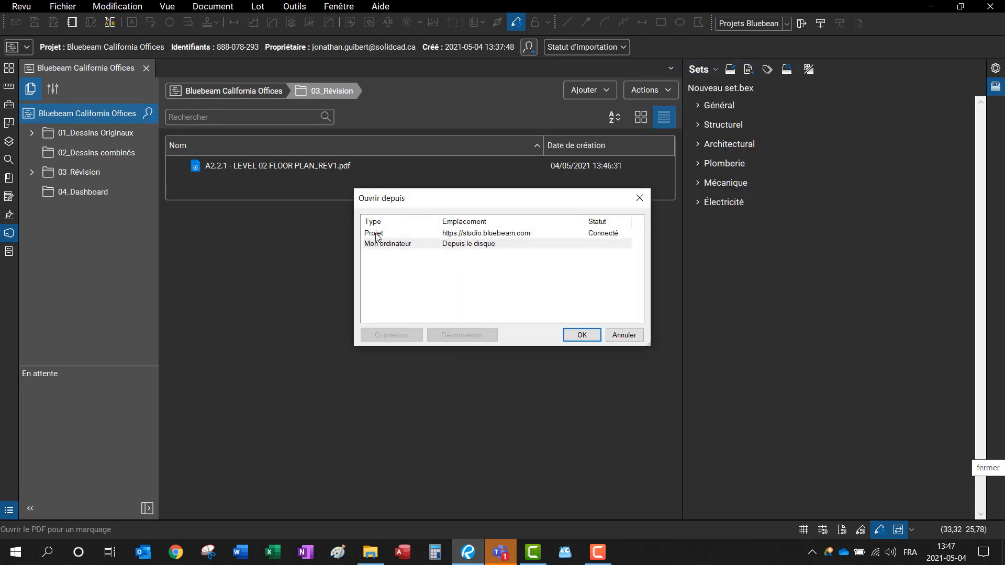
pyautogui.doubleClick(378, 232)
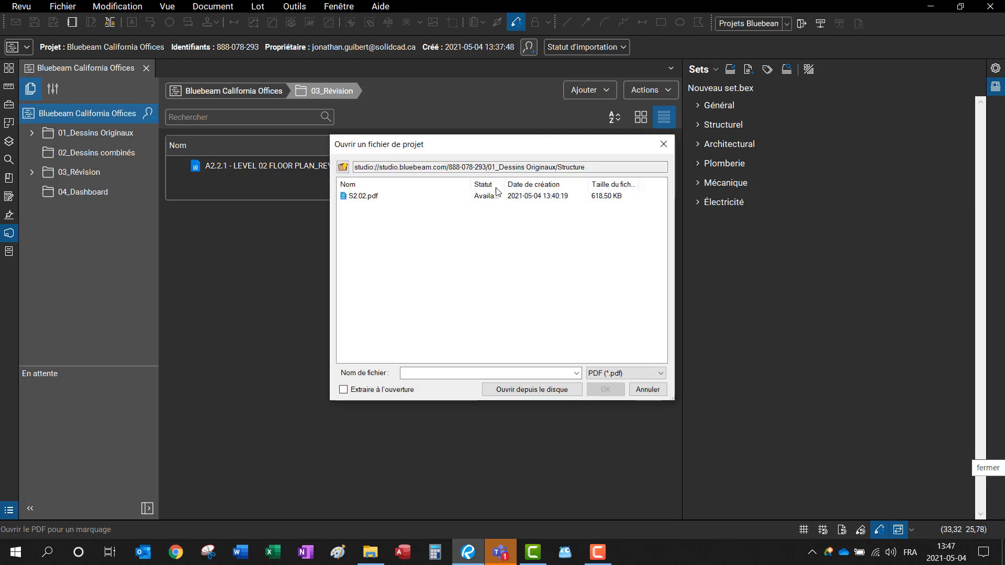
pyautogui.click(346, 168)
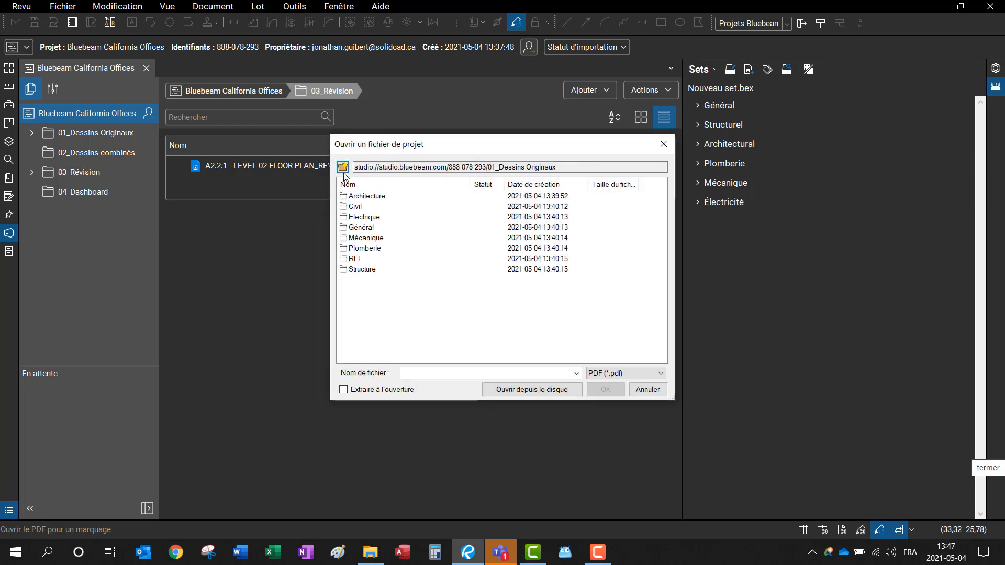
pyautogui.click(346, 168)
pyautogui.doubleClick(375, 216)
pyautogui.click(402, 199)
pyautogui.doubleClick(401, 197)
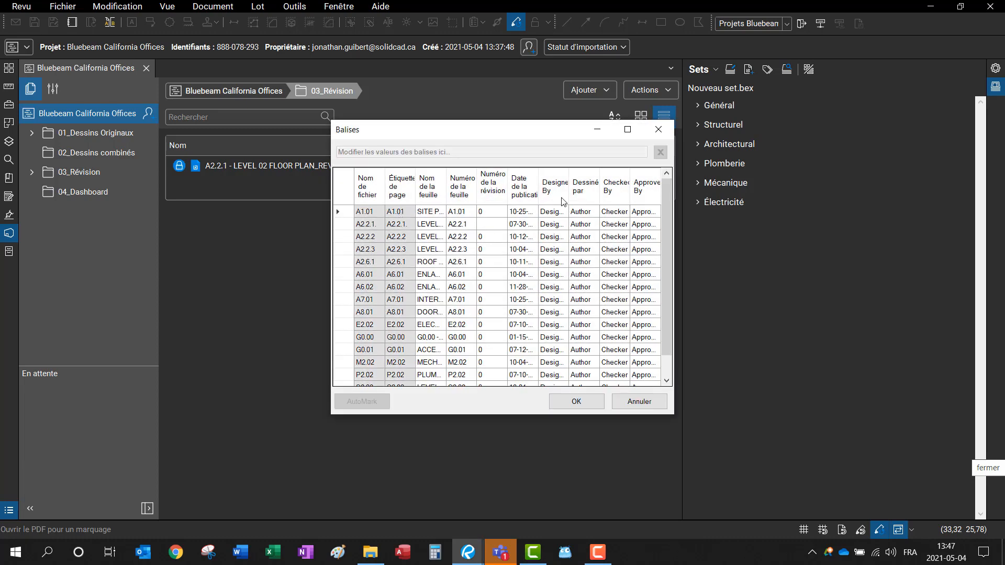
# Step: In the Balises table, give the revised sheet revision 1 and original A2.2.1 revision 0, then apply
pyautogui.click(628, 129)
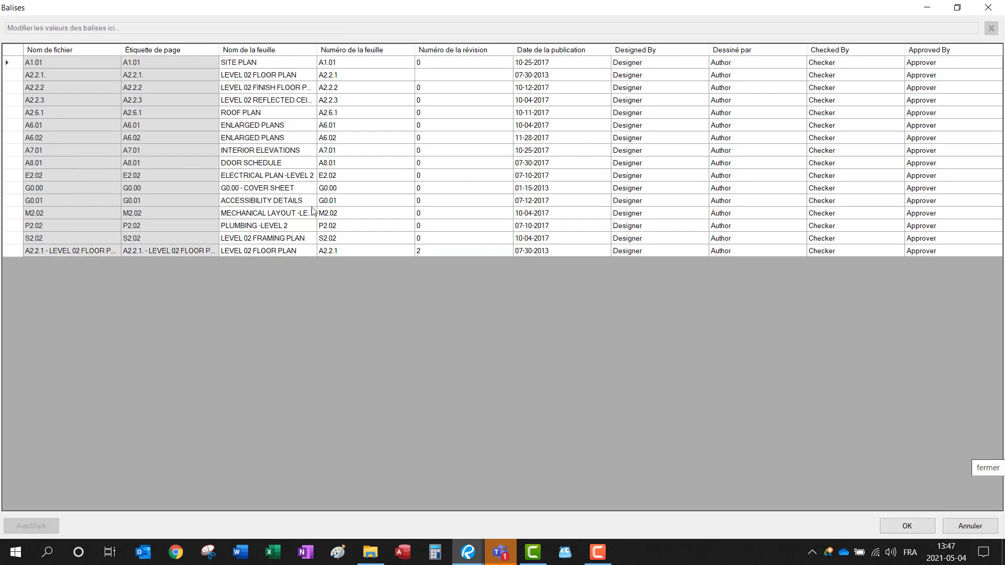
pyautogui.click(430, 250)
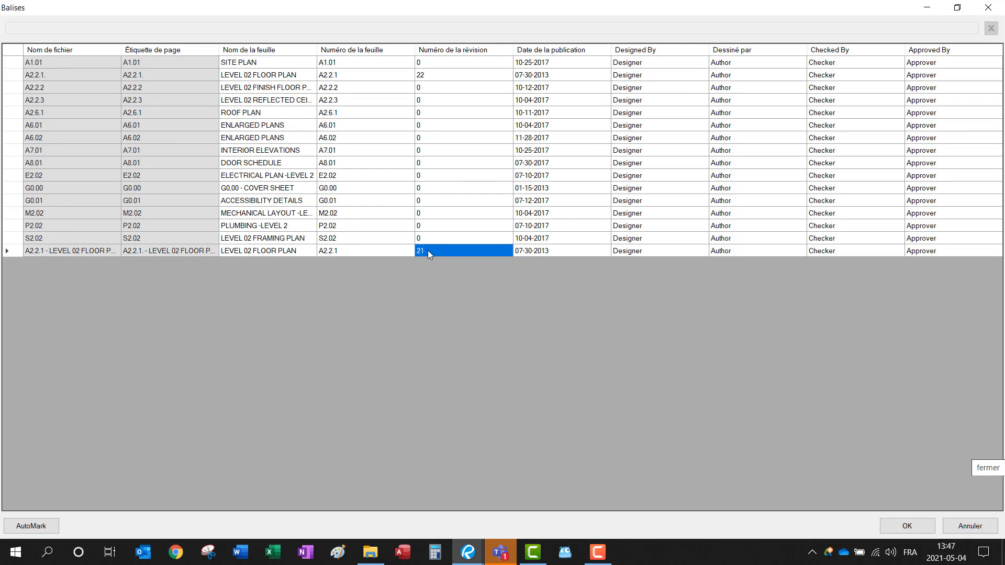
pyautogui.press('Return')
pyautogui.click(428, 250)
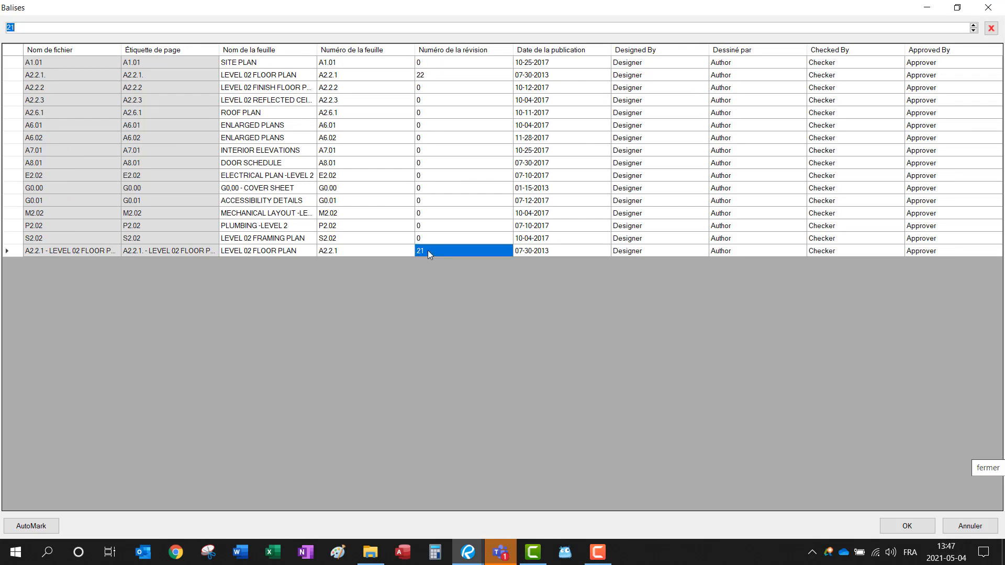
pyautogui.click(430, 75)
pyautogui.write('0')
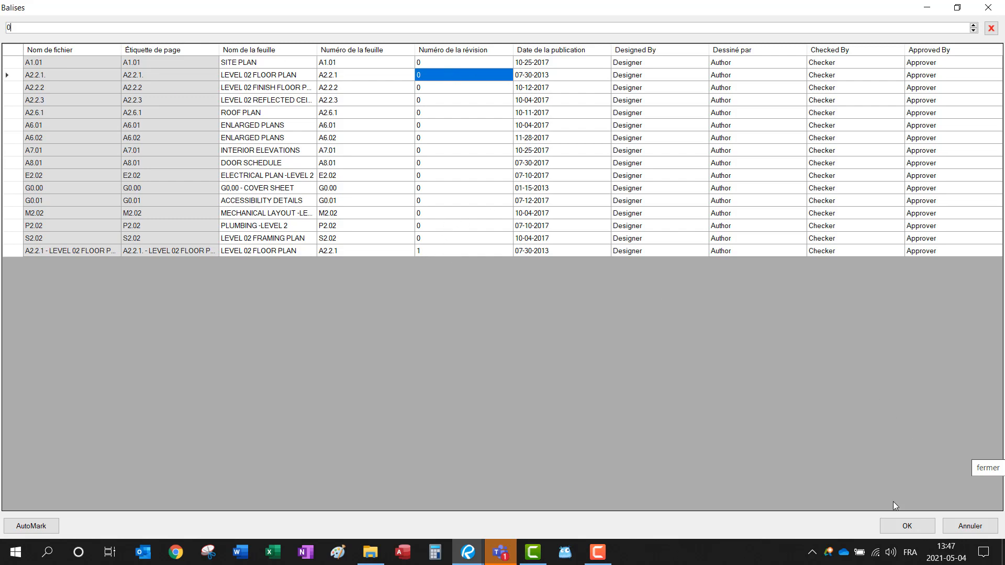
pyautogui.click(907, 525)
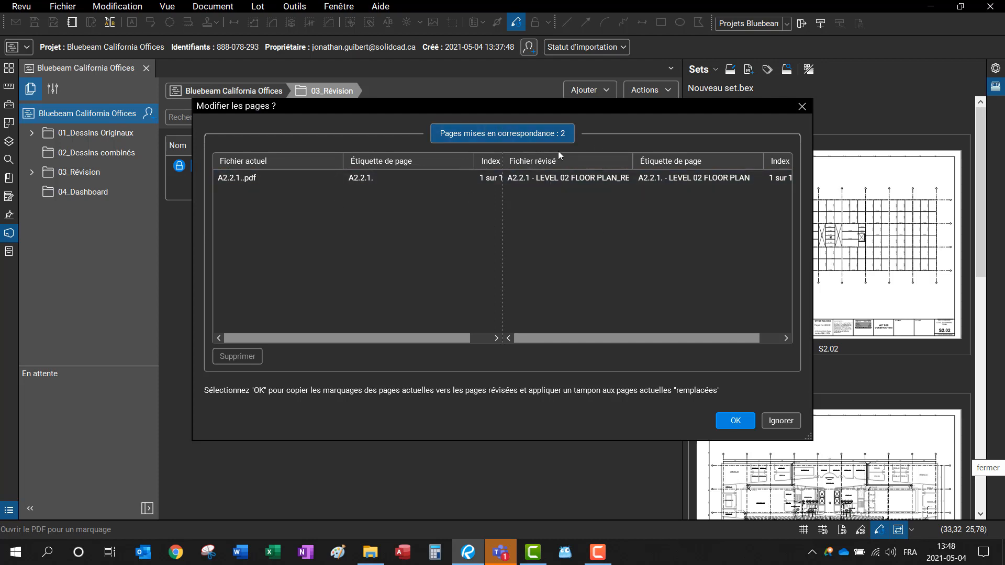
# Step: Accept the A2.2.1 page replacement and update the server copies in Archivage par lot
pyautogui.click(728, 426)
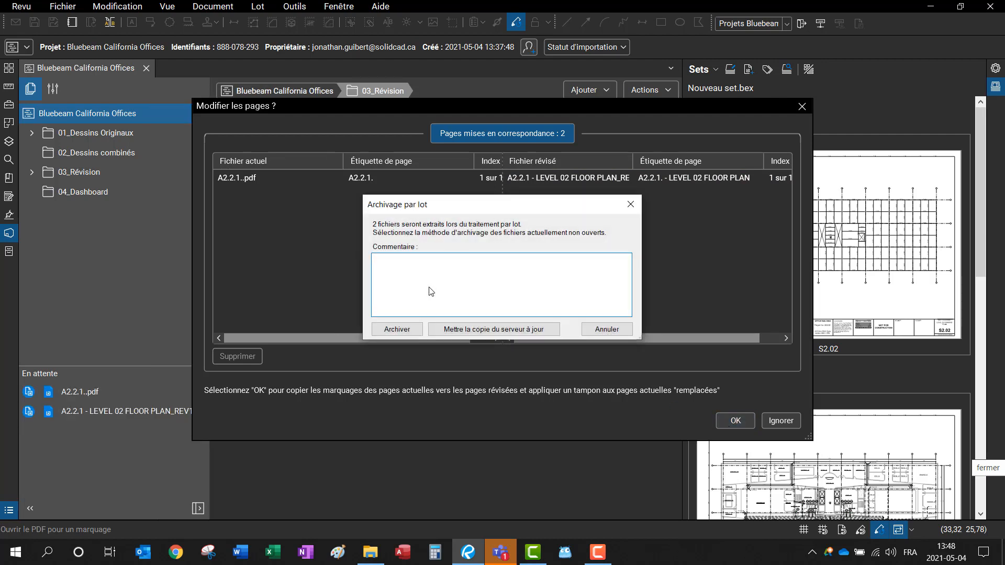
pyautogui.click(482, 331)
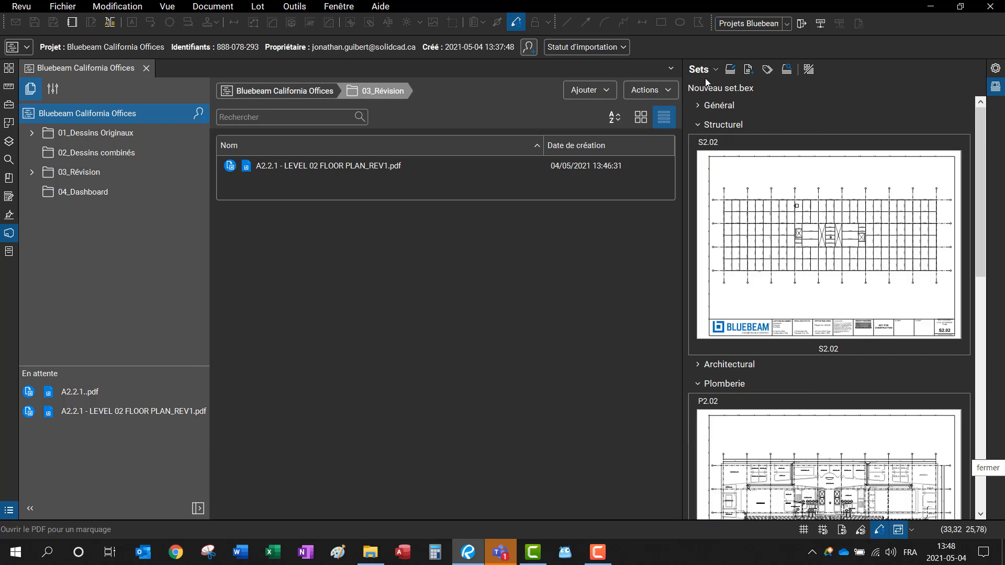
# Step: Expand the Architectural sheets and switch the A2.2.1 card to its older, replaced version
pyautogui.click(733, 364)
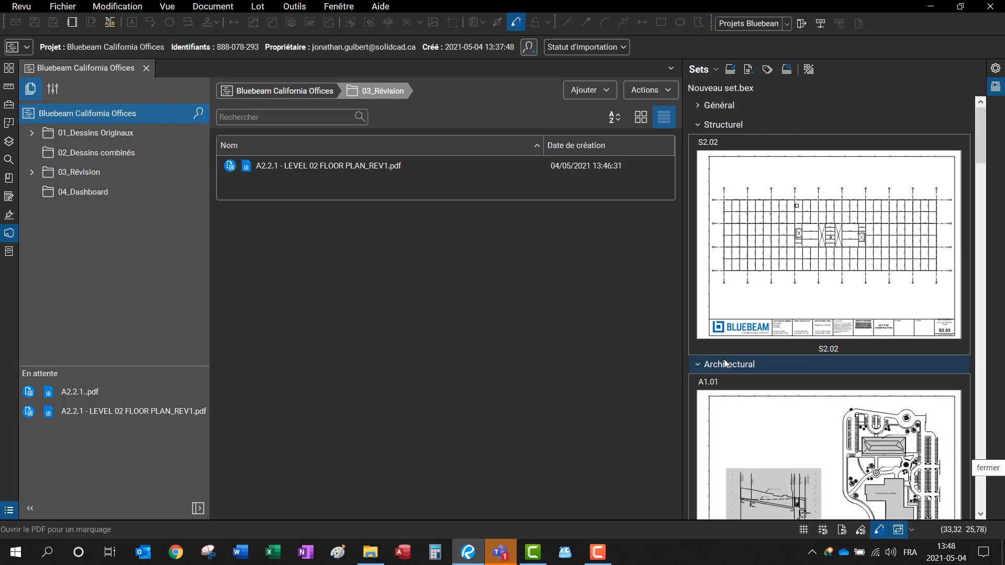
pyautogui.scroll(-5, 738, 346)
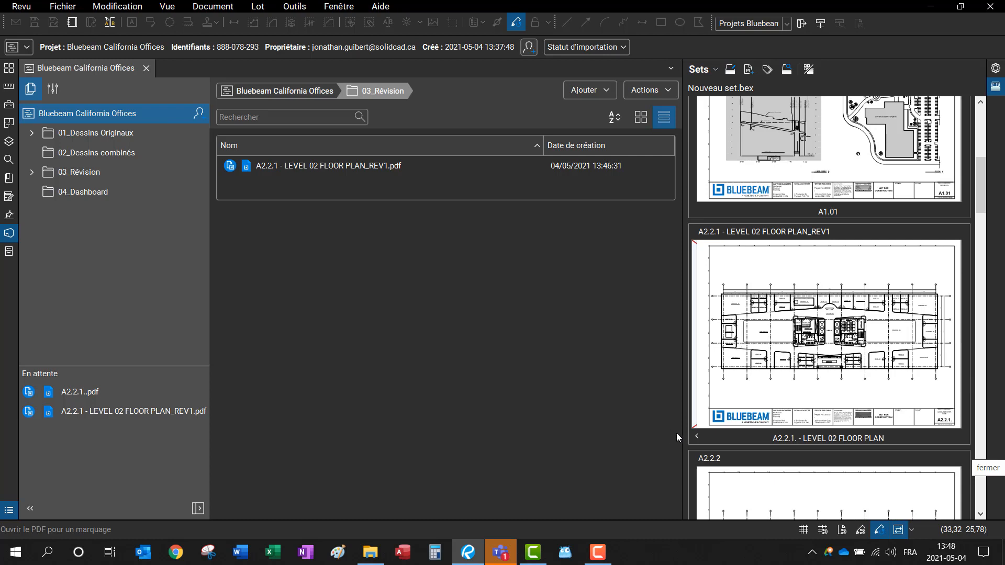
pyautogui.click(695, 435)
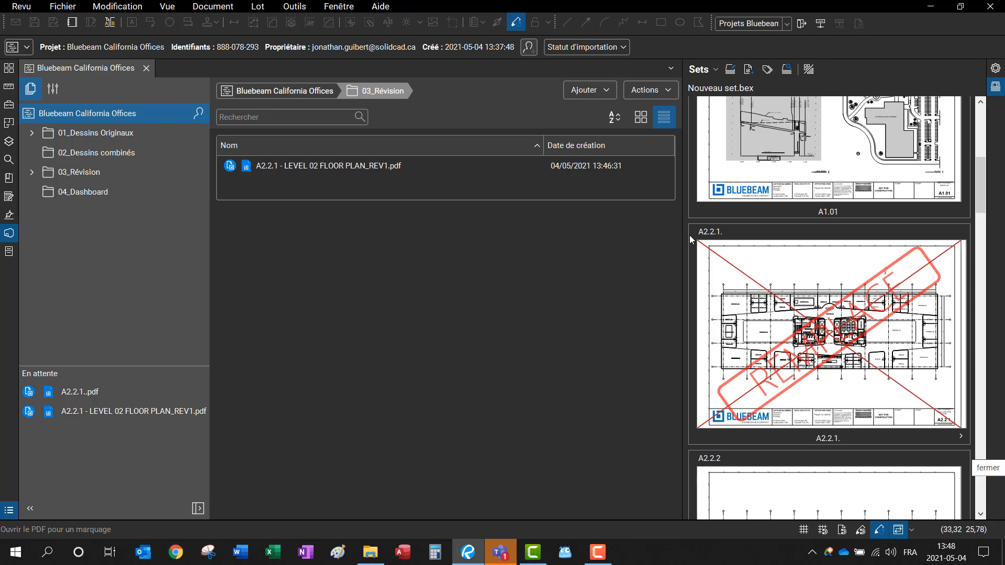
pyautogui.scroll(5, 825, 179)
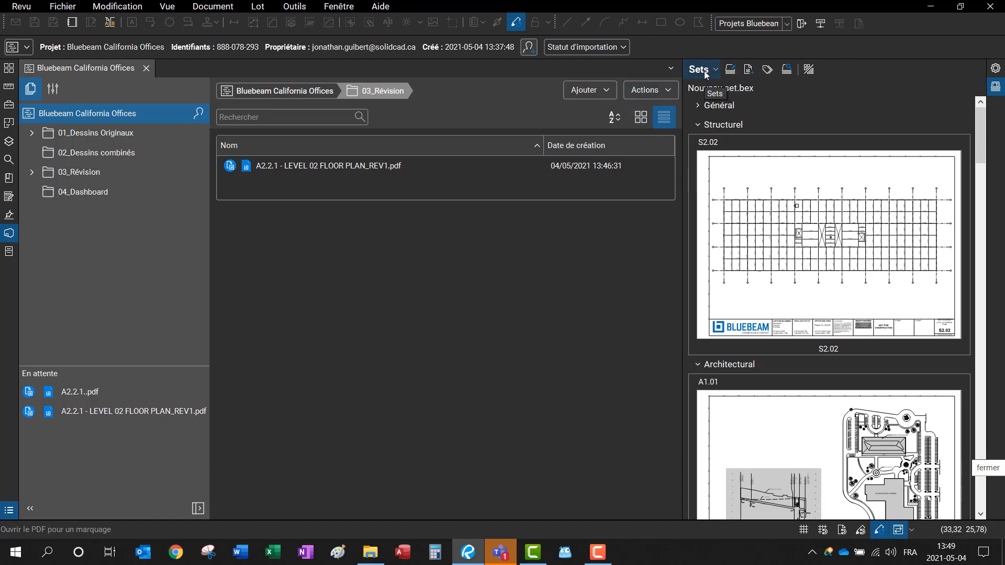
# Step: Open the 01_Dessins Originaux folder and start saving the set into the Studio project
pyautogui.click(68, 132)
pyautogui.click(701, 69)
pyautogui.click(707, 72)
pyautogui.click(702, 69)
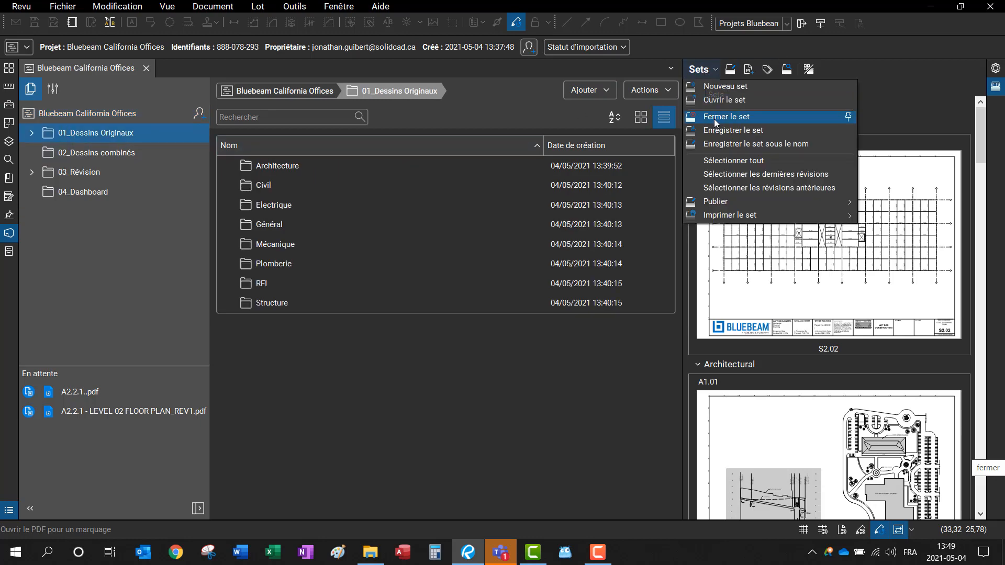
pyautogui.click(728, 130)
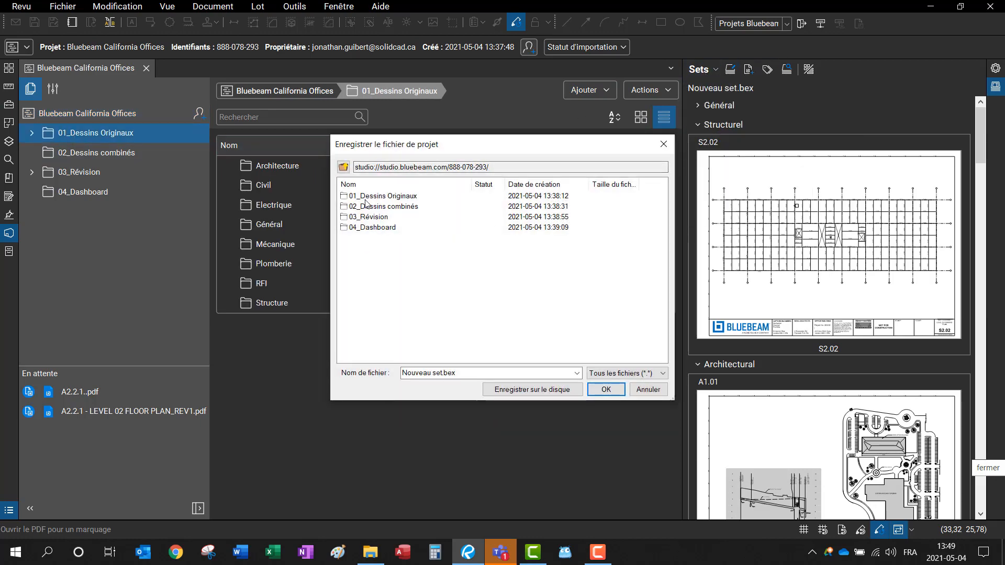
# Step: Save the set as 'Nouveau set.California test.bex' and check it out for editing
pyautogui.tripleClick(447, 372)
pyautogui.click(448, 372)
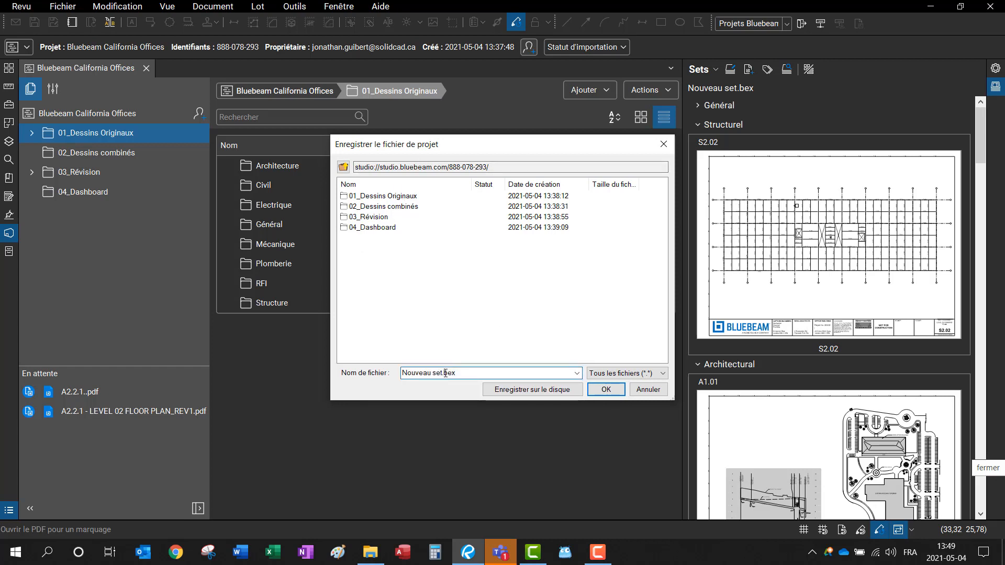
pyautogui.write('Cali')
pyautogui.write('fornia test.')
pyautogui.press('Return')
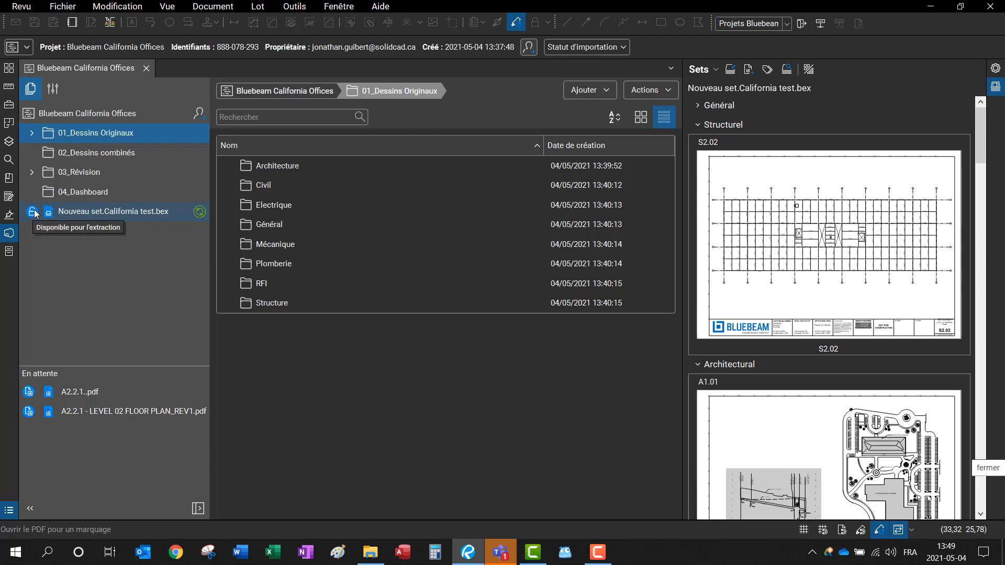
pyautogui.click(34, 212)
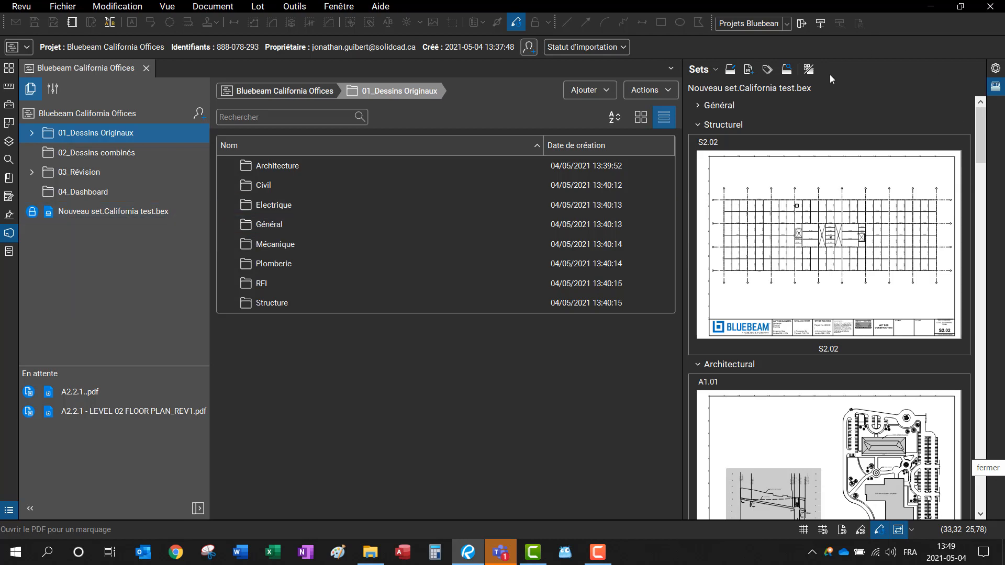
# Step: Hide the Sets panel and launch Batch Link on the current set, Nouveau set.California test.bex
pyautogui.click(683, 88)
pyautogui.click(263, 184)
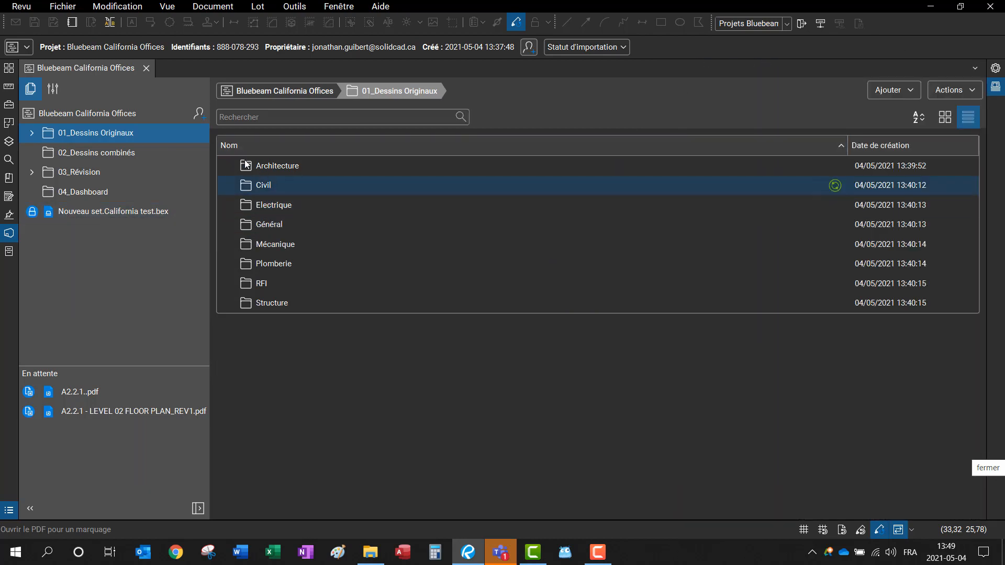
pyautogui.click(263, 165)
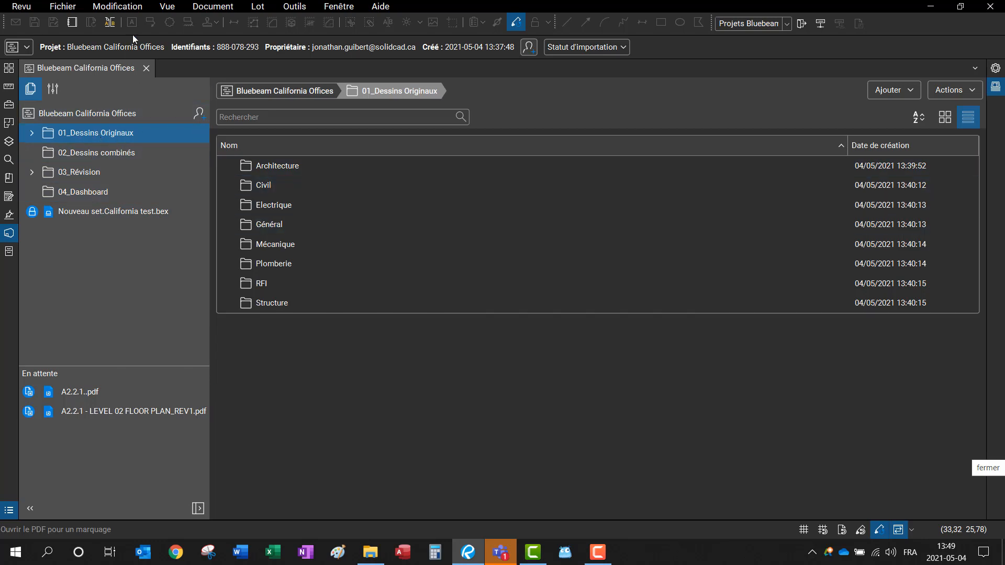
pyautogui.click(256, 7)
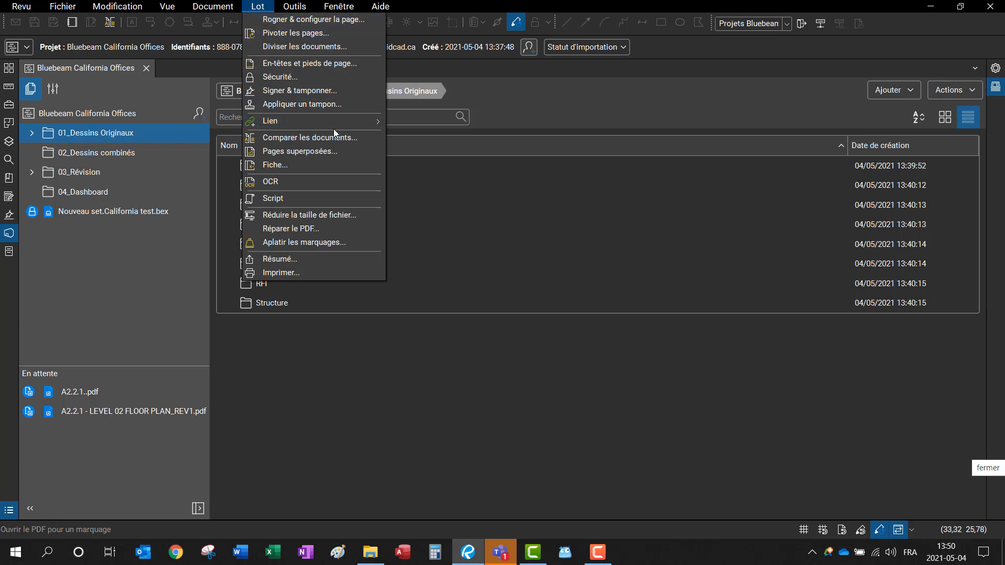
pyautogui.moveTo(350, 122)
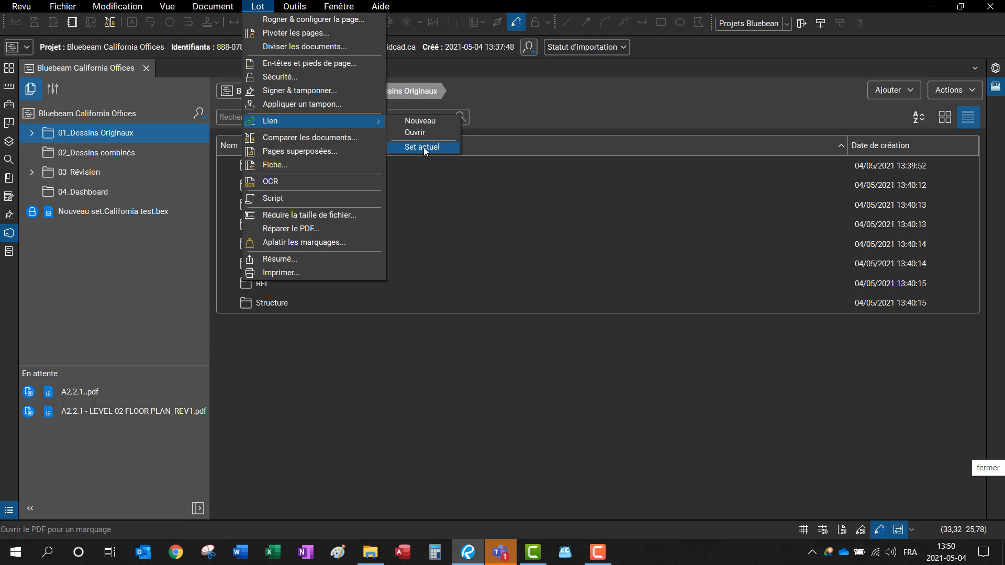
pyautogui.click(423, 147)
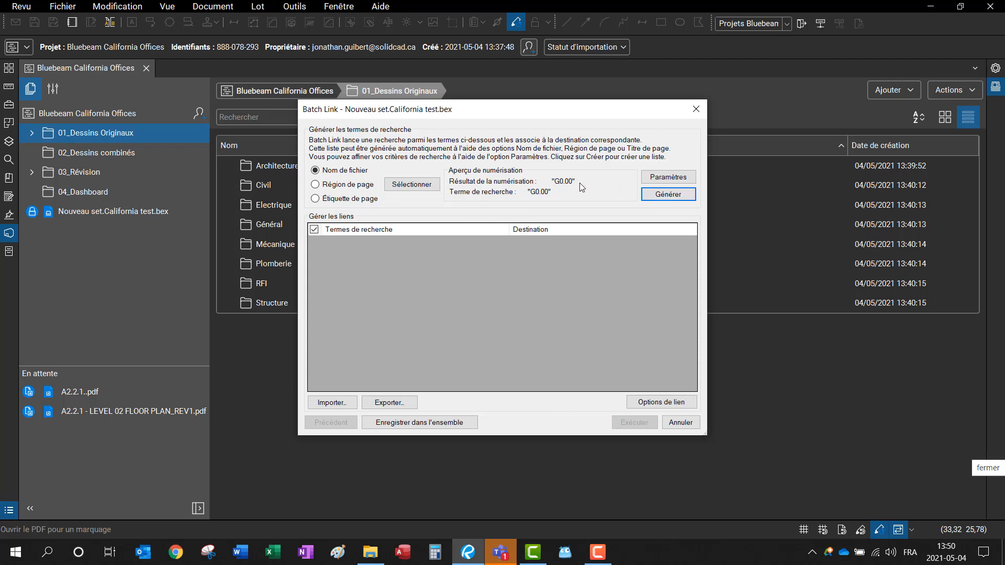
# Step: Generate links from file names, include appearance properties, and run the batch link, creating 23 hyperlinks
pyautogui.click(675, 197)
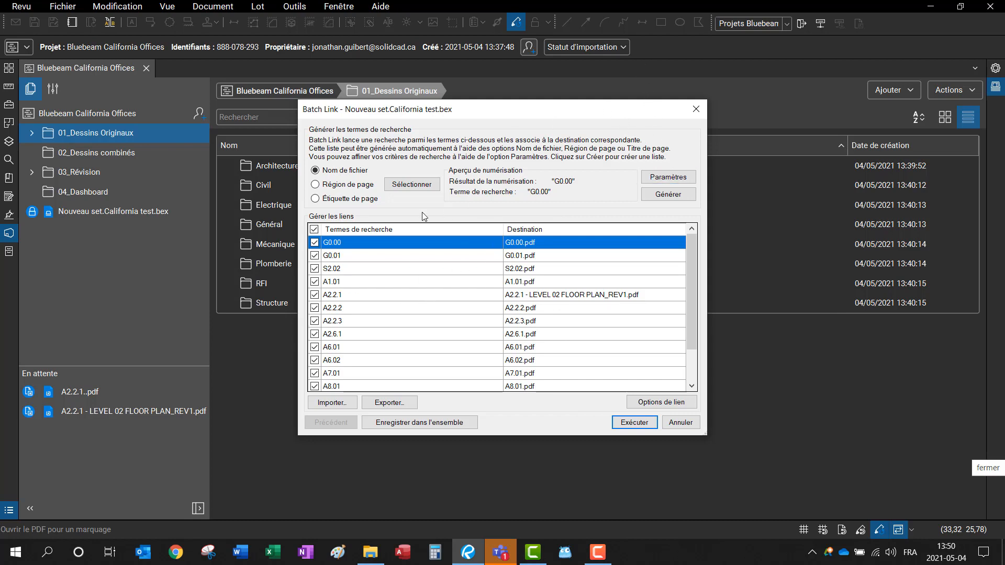
pyautogui.scroll(-2, 427, 327)
pyautogui.scroll(2, 447, 333)
pyautogui.click(661, 402)
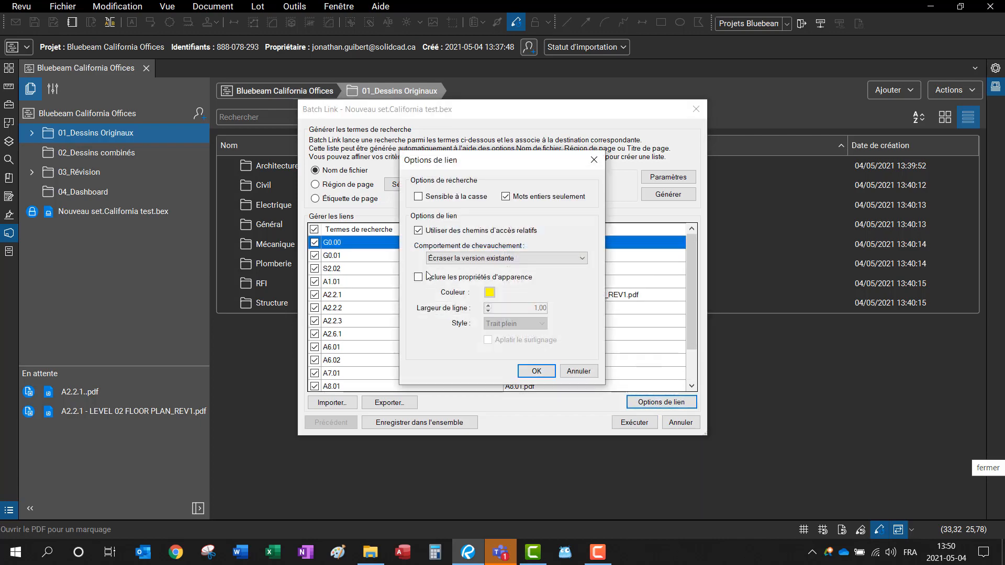
pyautogui.click(417, 277)
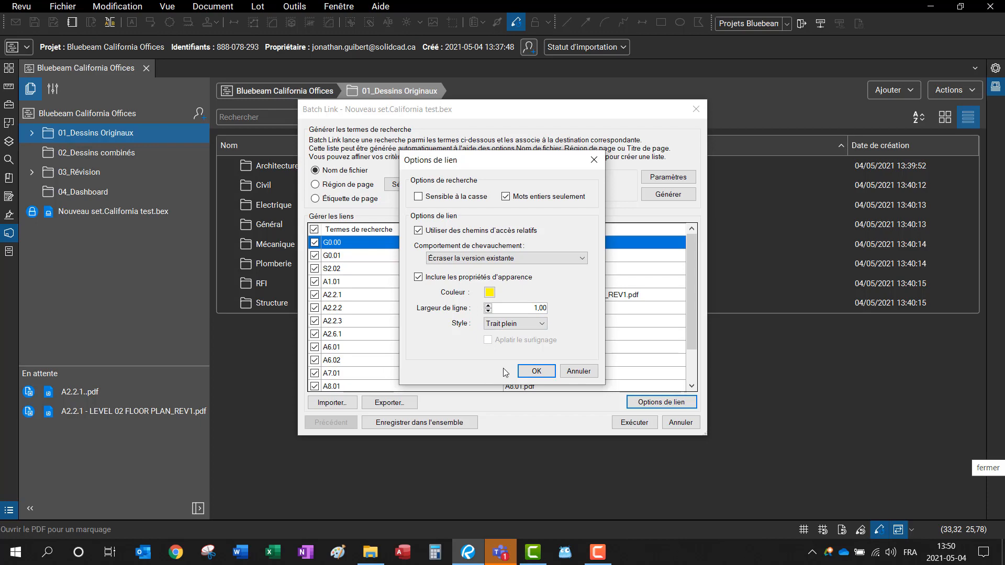
pyautogui.click(535, 372)
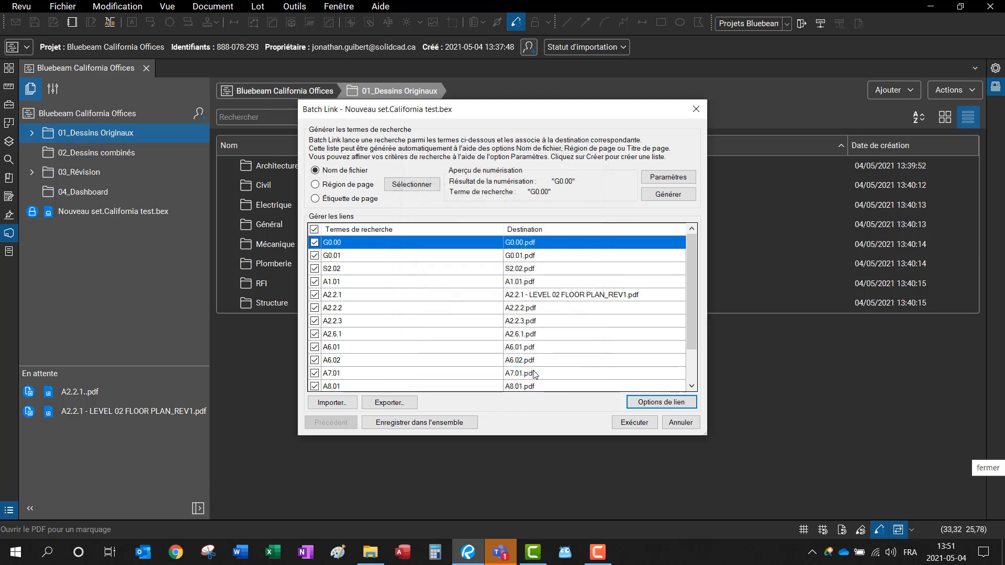
pyautogui.click(634, 422)
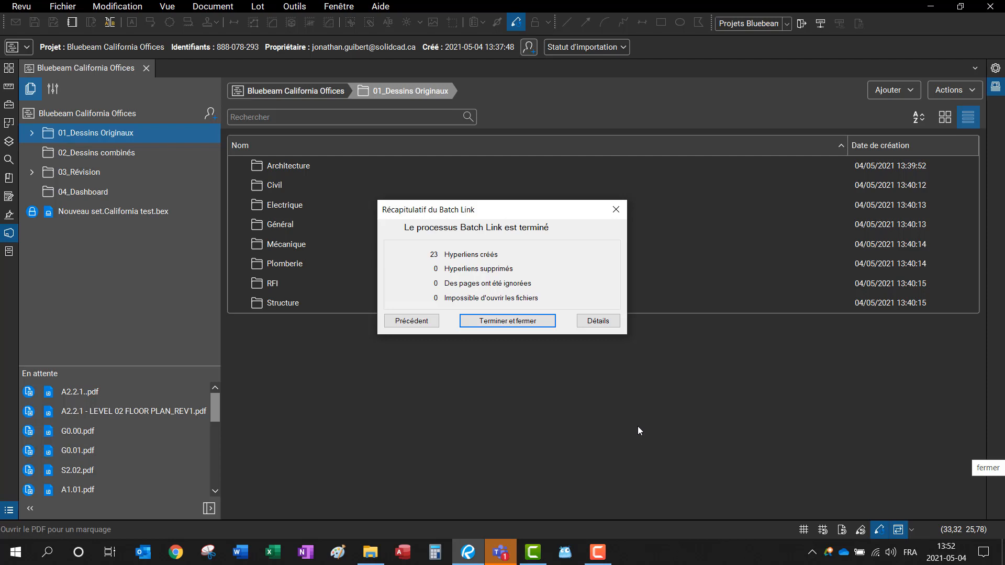
# Step: Close the Batch Link summary and open sheet S2.02 from the set's sheets
pyautogui.click(509, 321)
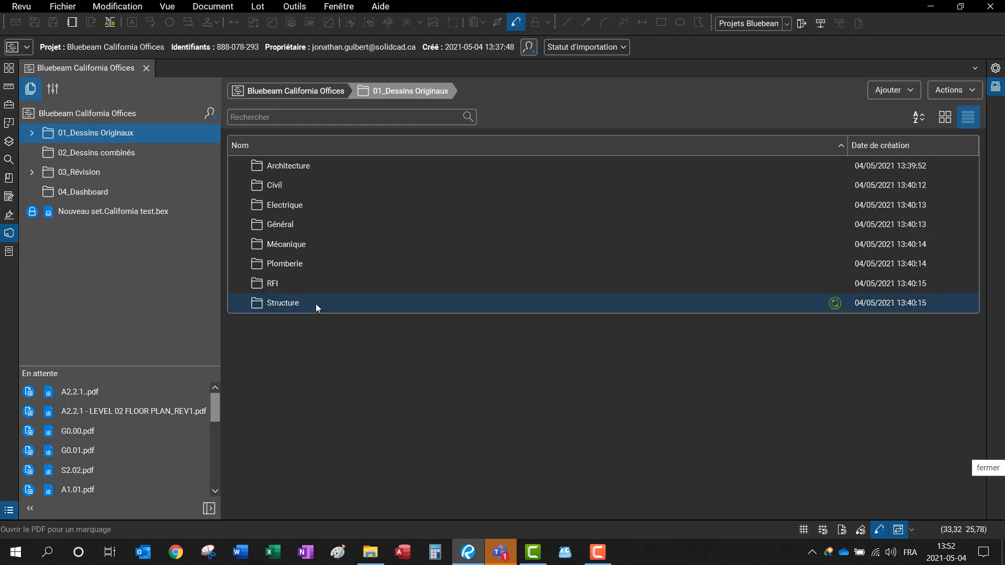
pyautogui.click(995, 94)
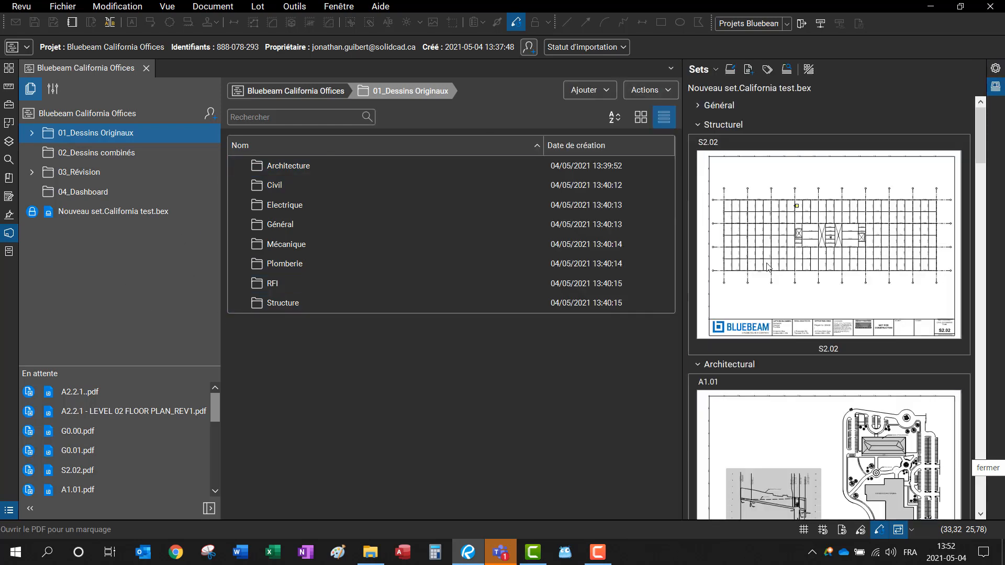
pyautogui.click(801, 216)
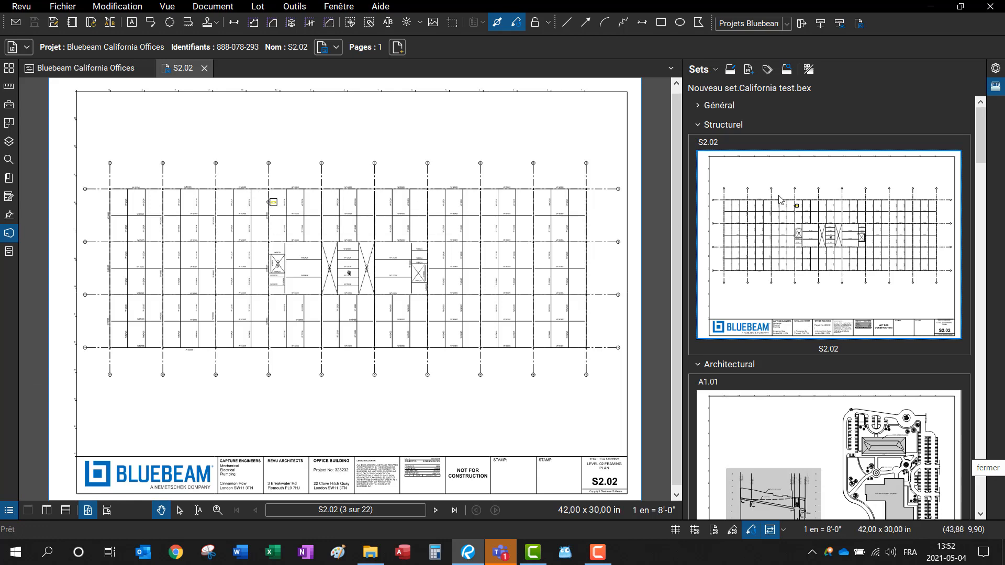
pyautogui.scroll(4, 255, 218)
pyautogui.scroll(5, 255, 219)
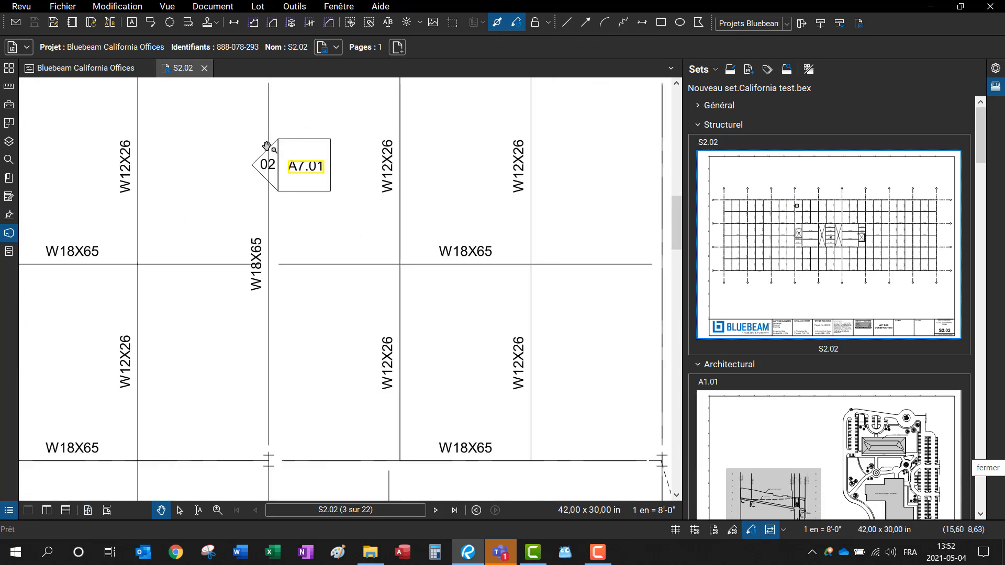
pyautogui.scroll(-2, 344, 209)
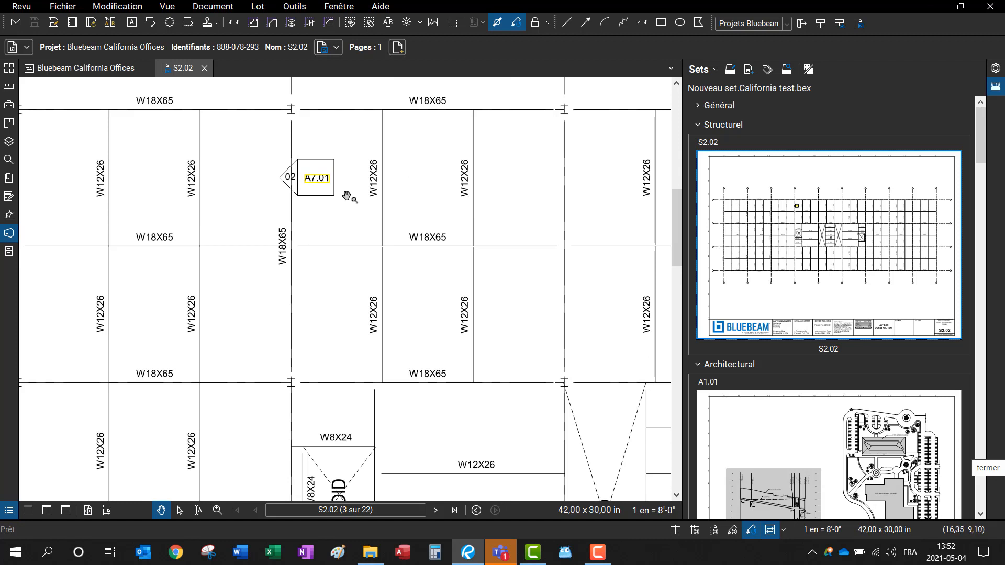
# Step: Follow the A7.01 callout link, then close A7.01, updating its server copy
pyautogui.click(322, 180)
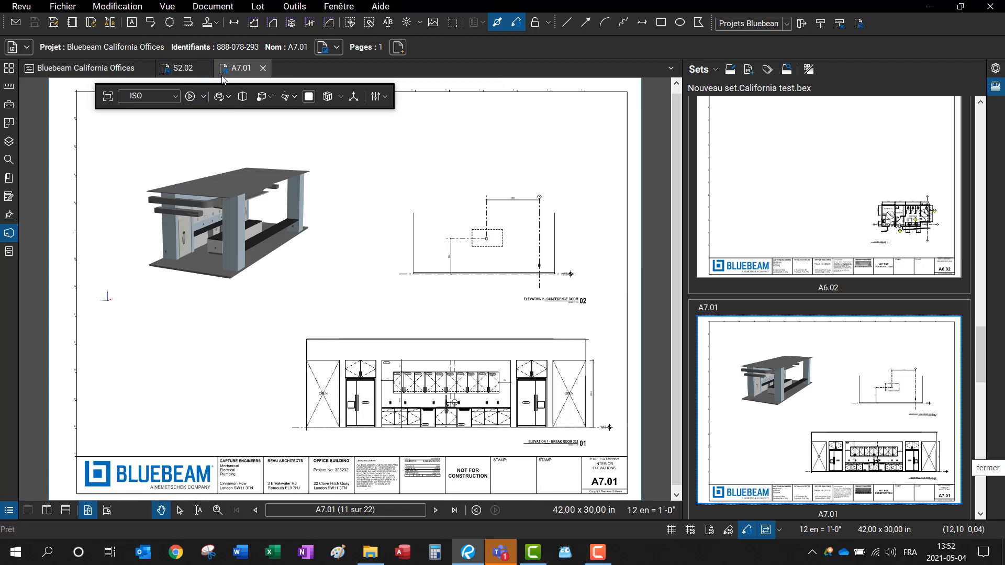
pyautogui.click(263, 68)
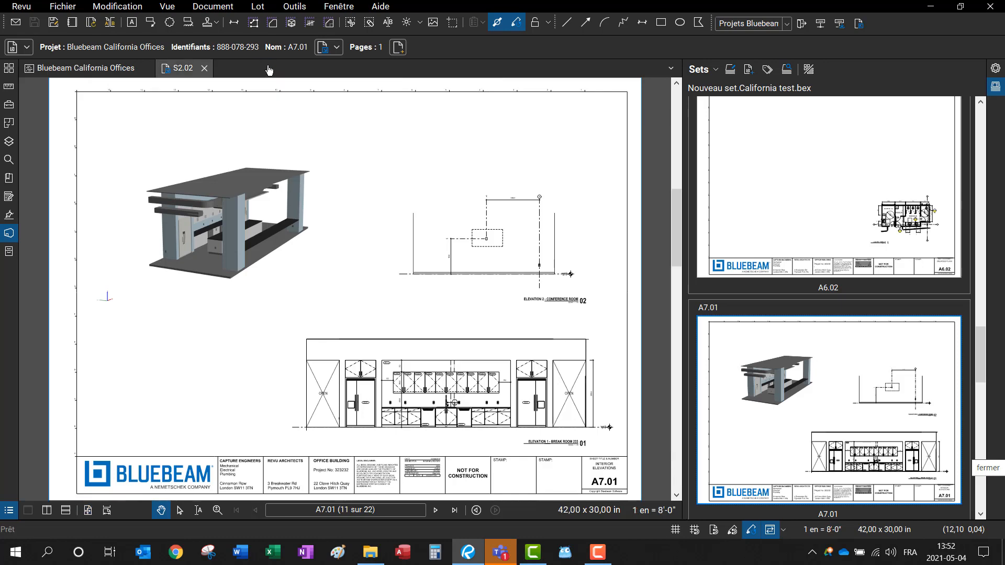
pyautogui.click(447, 354)
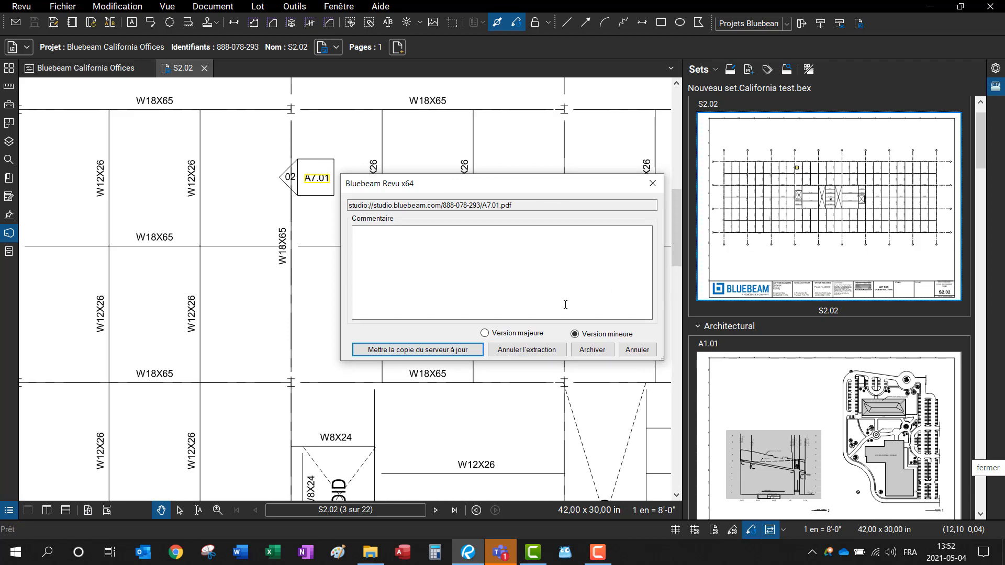
pyautogui.click(593, 349)
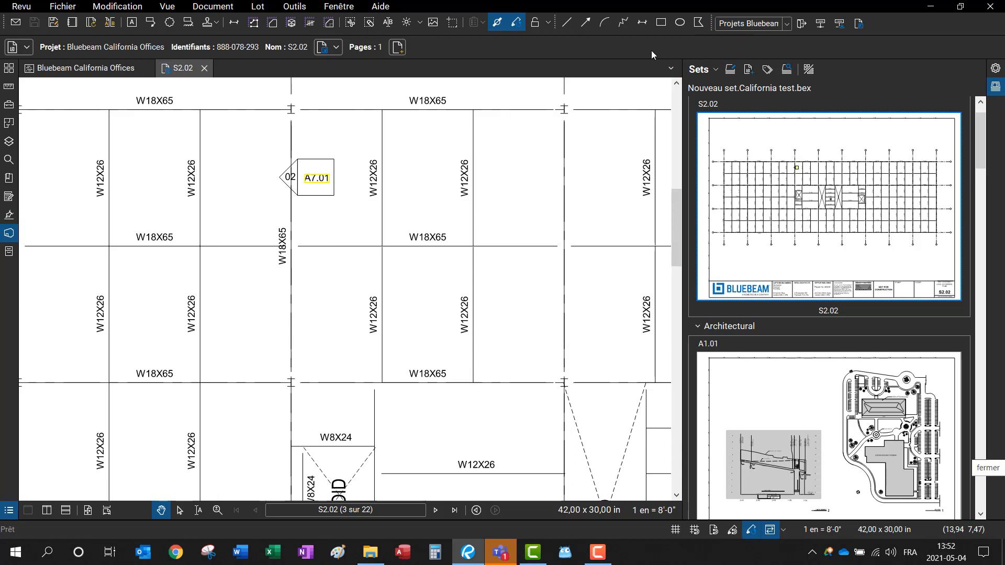
# Step: Show the set's Publish submenu with Combine, Create PDF Package and Export Drawing Log
pyautogui.click(702, 69)
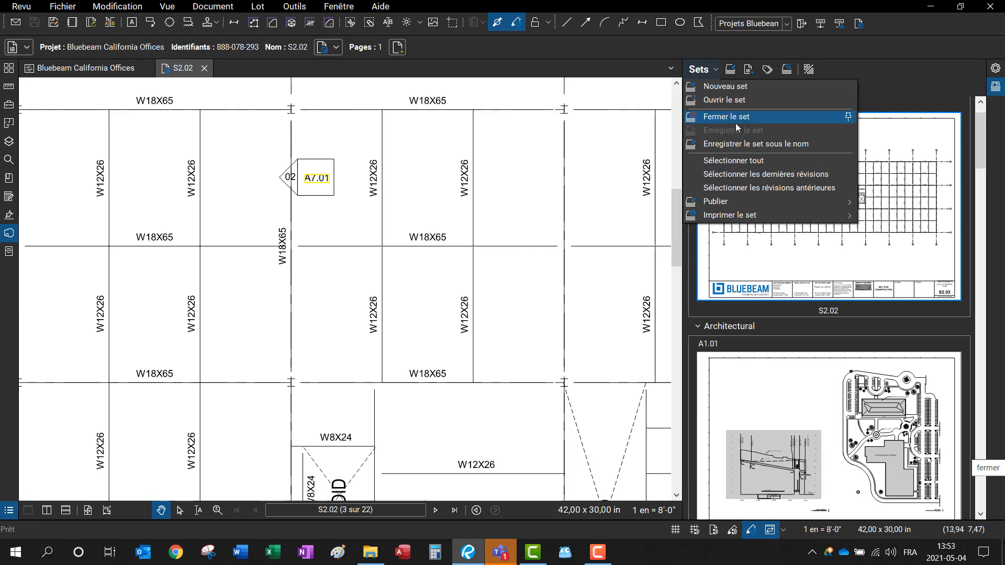
pyautogui.moveTo(745, 205)
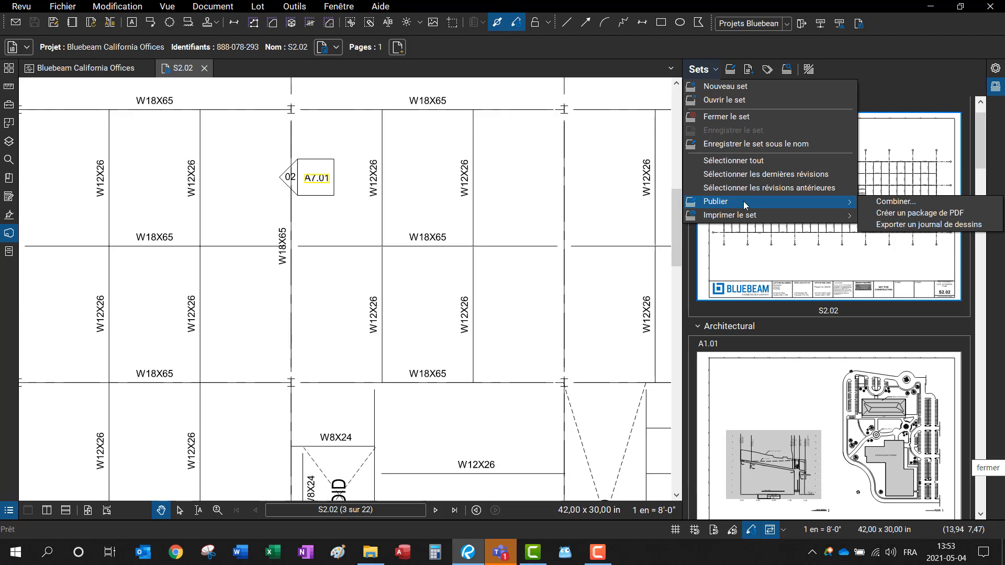
# Step: Start combining the set's sheets into one PDF saved on the desktop
pyautogui.click(715, 72)
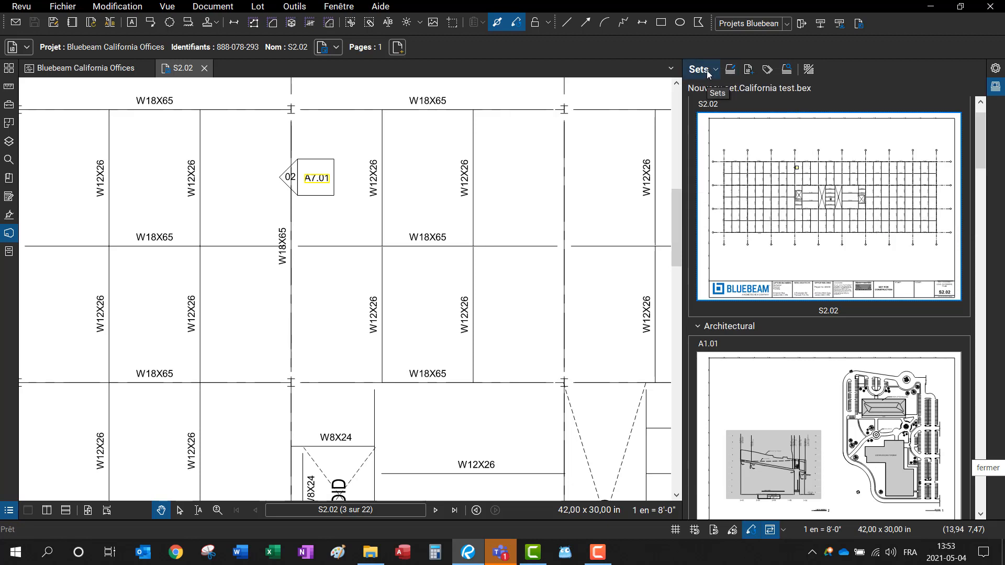
pyautogui.click(708, 73)
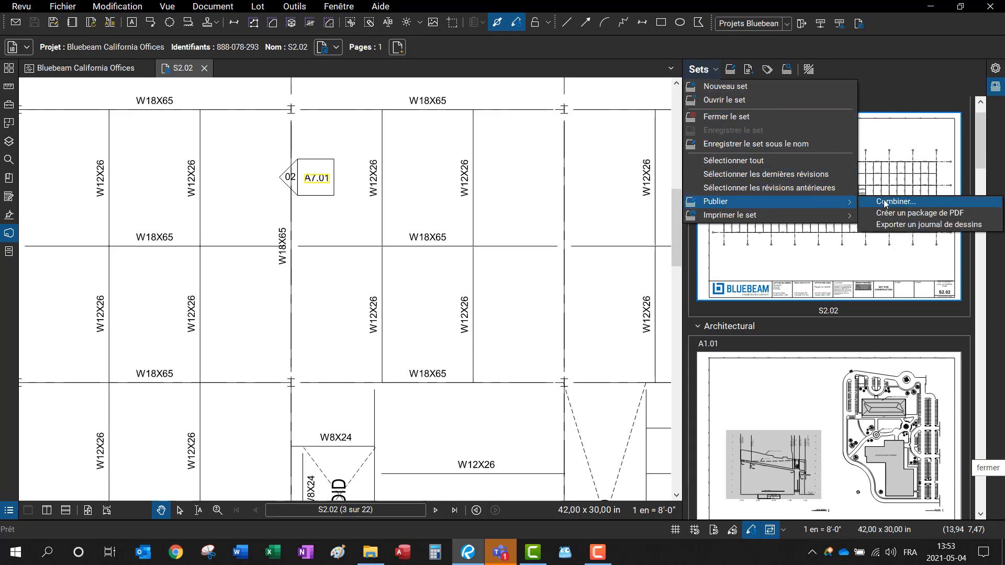
pyautogui.click(885, 202)
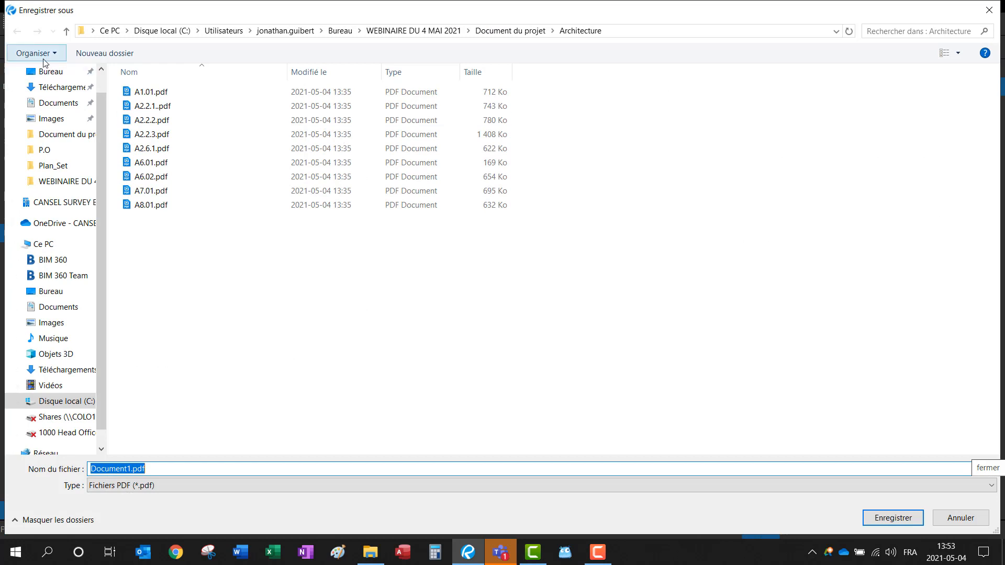
pyautogui.click(52, 72)
# Step: Name the file 'Fichiers combinés California office' and create the combined PDF from the listed sheets
pyautogui.click(134, 469)
pyautogui.click(133, 470)
pyautogui.click(133, 469)
pyautogui.click(129, 470)
pyautogui.doubleClick(129, 470)
pyautogui.press('BackSpace')
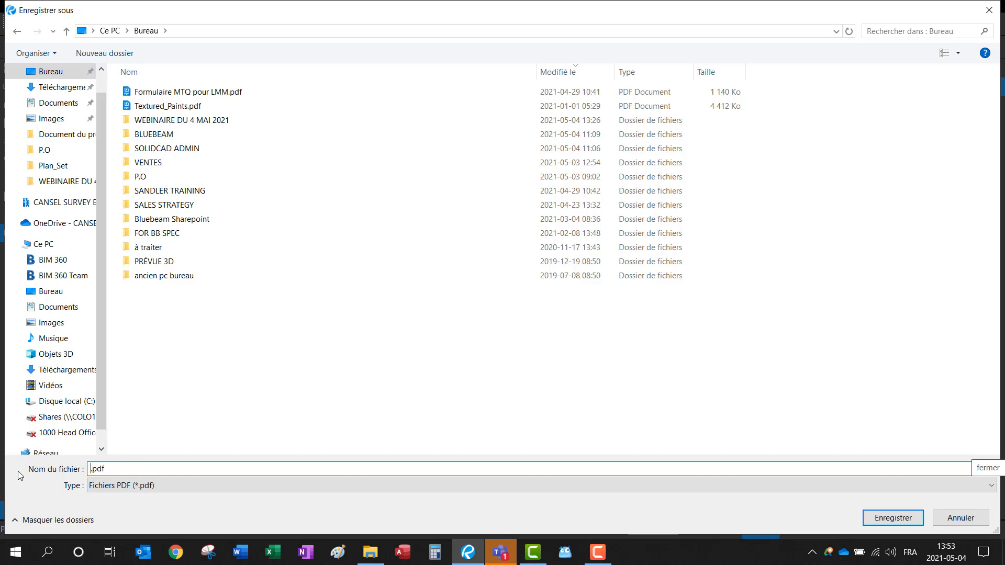
pyautogui.write('Fichiers co')
pyautogui.write('mbiné')
pyautogui.write('s Cl')
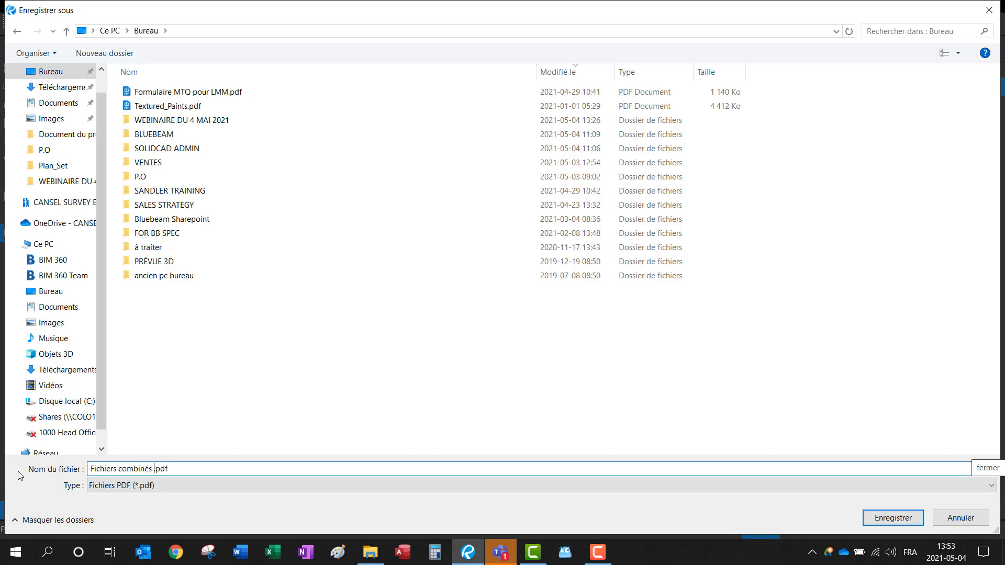
pyautogui.press('BackSpace')
pyautogui.write('alifornia office')
pyautogui.press('Return')
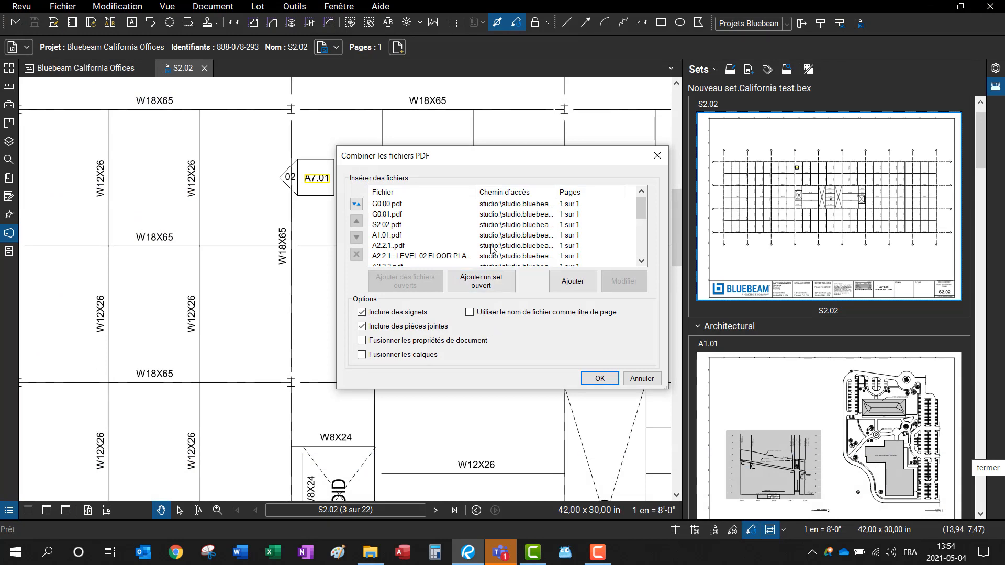
pyautogui.click(598, 378)
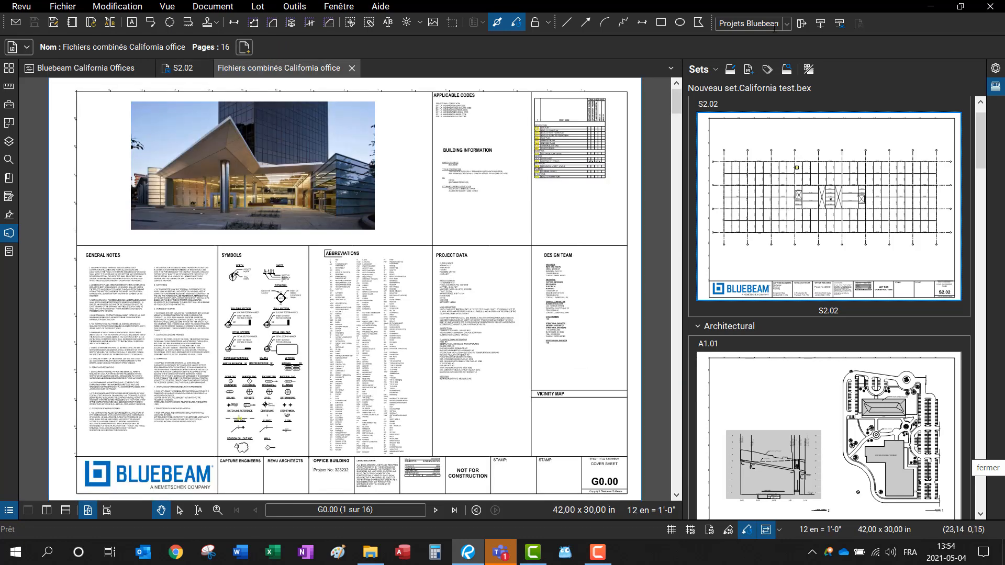
# Step: Check sheet S2.02 back into the project from its tab's menu
pyautogui.click(162, 69)
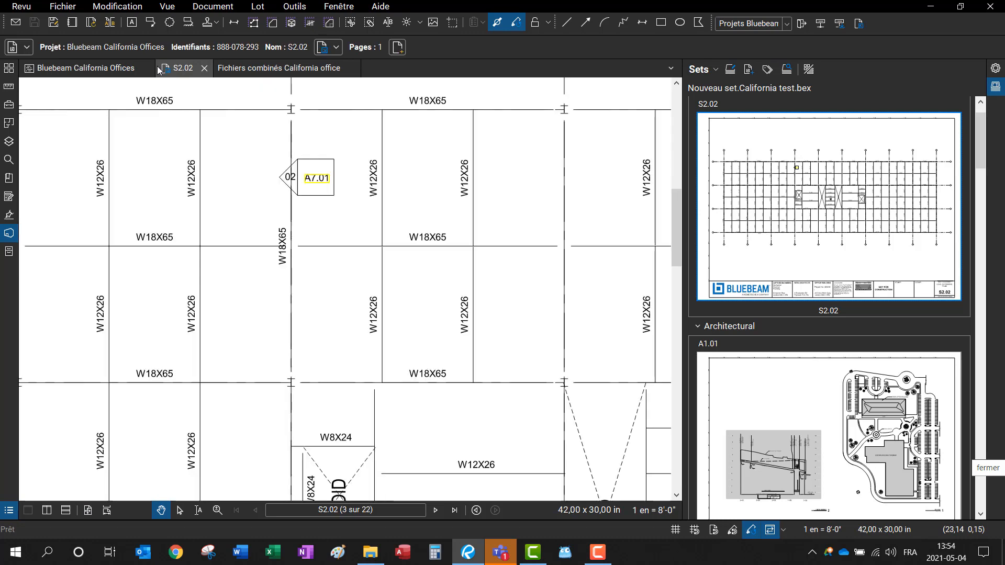
pyautogui.rightClick(160, 71)
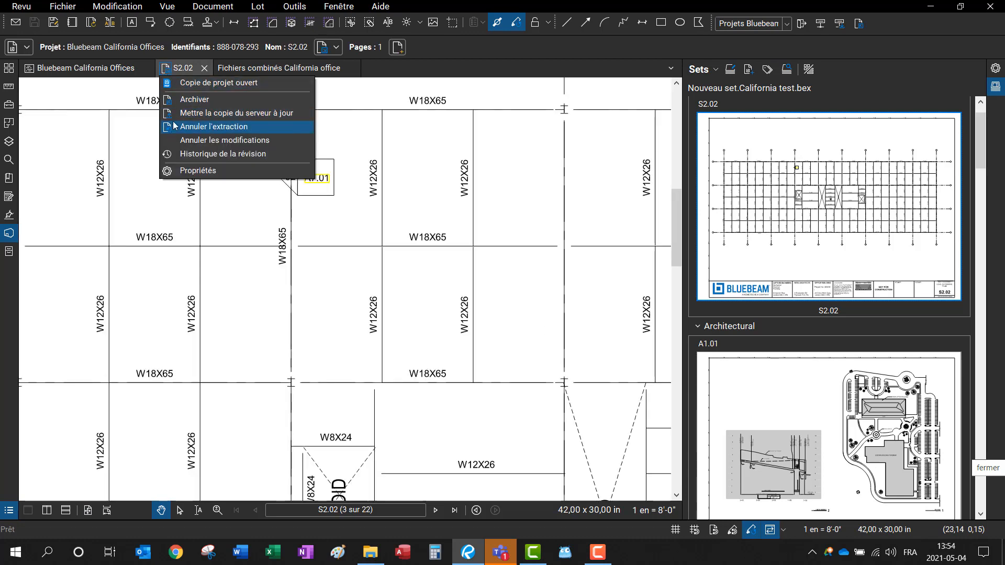
pyautogui.click(190, 114)
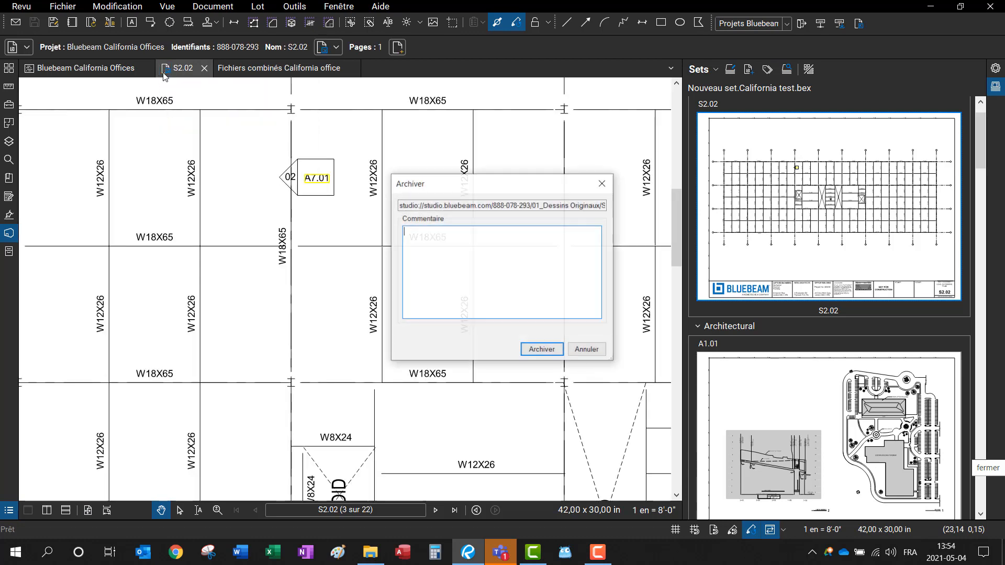
pyautogui.click(539, 350)
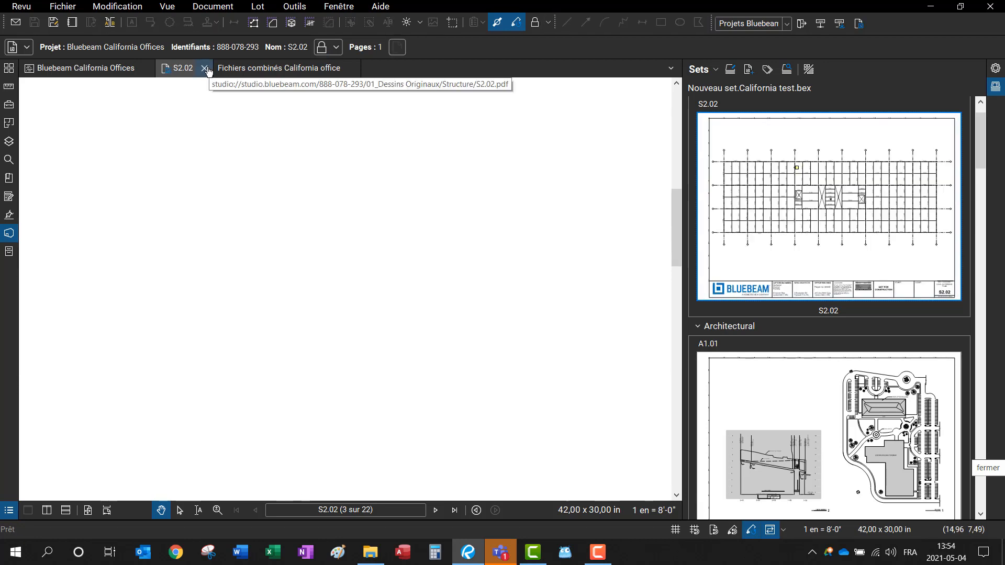
# Step: Close sheet S2.02, updating its server copy and completing the check-in
pyautogui.click(203, 69)
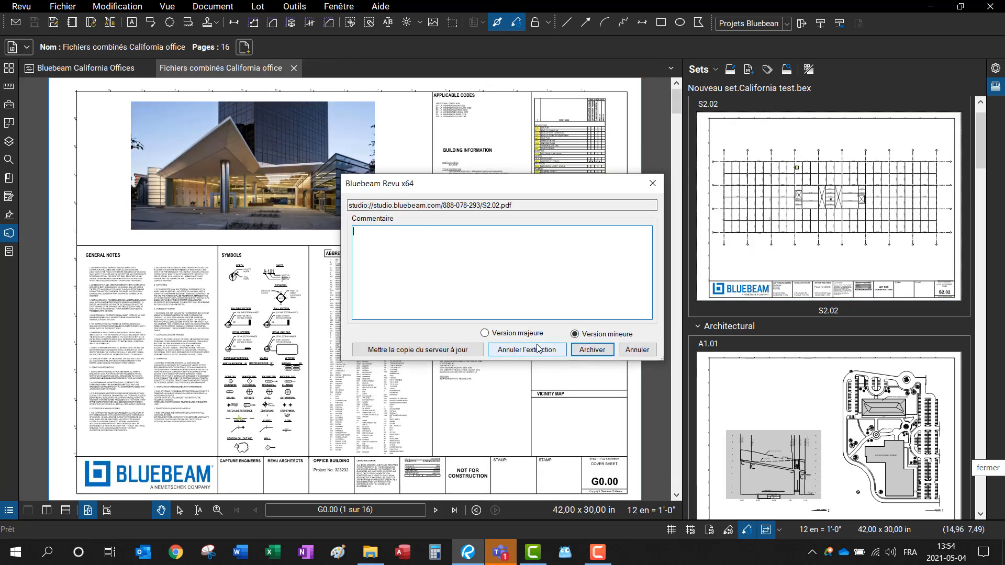
pyautogui.click(481, 350)
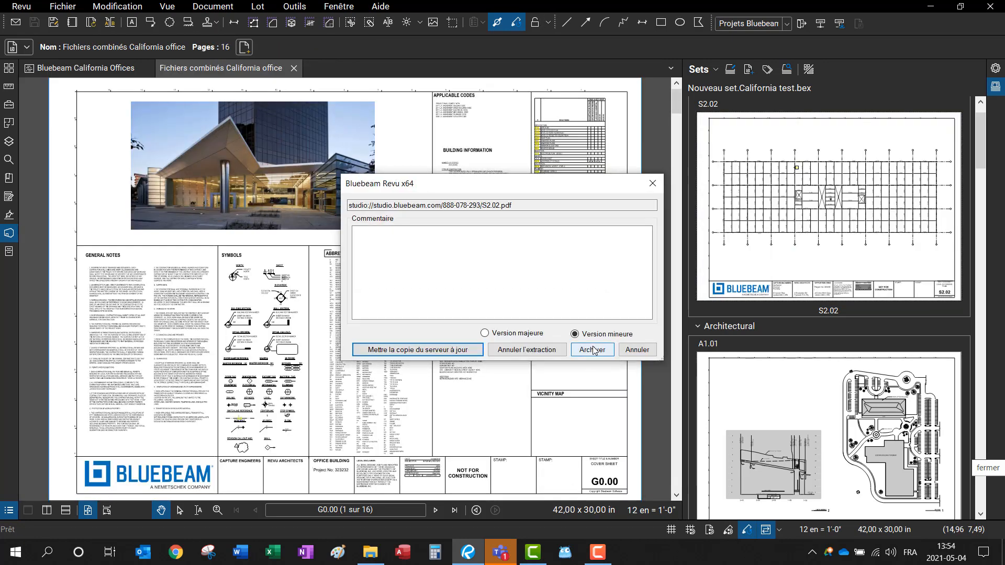
pyautogui.click(592, 350)
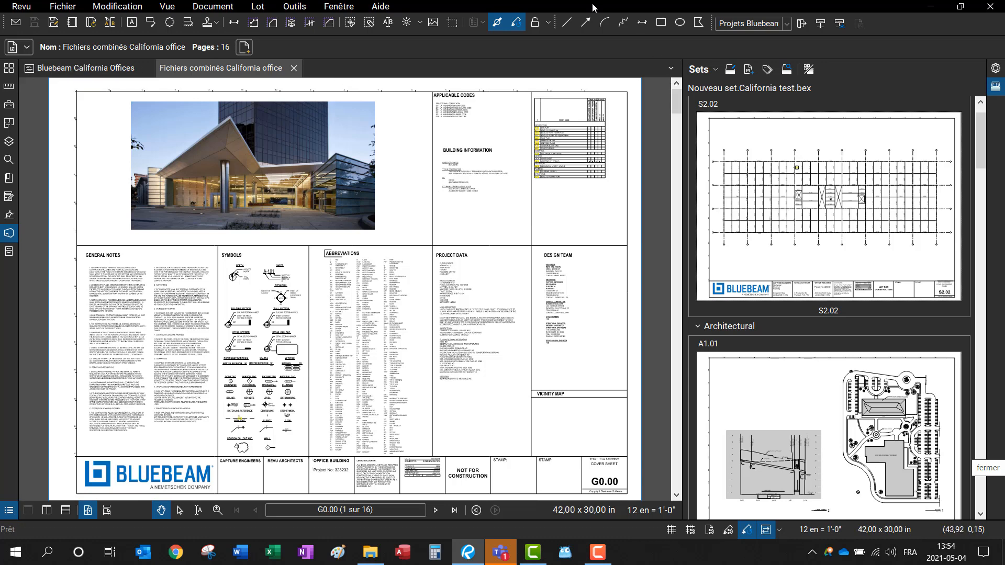
# Step: Open the 02_Dessins combinés folder and upload Fichiers combinés California office.pdf from disk into it
pyautogui.click(102, 74)
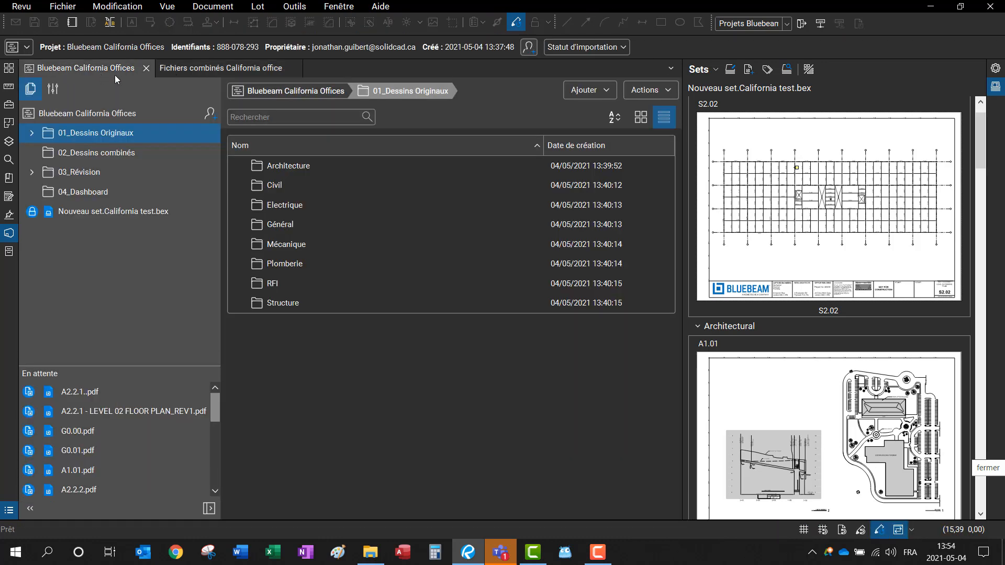
pyautogui.click(109, 155)
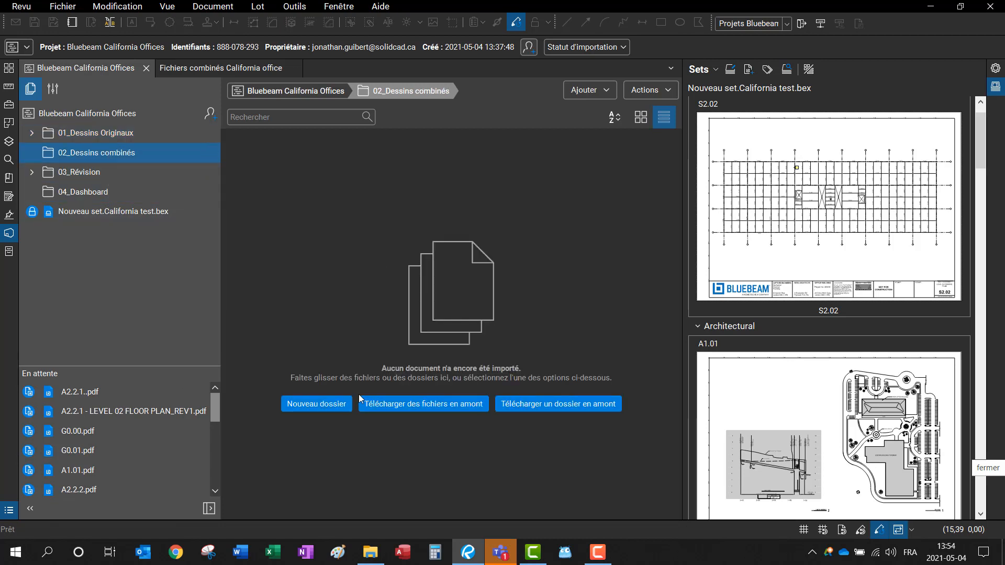
pyautogui.click(412, 403)
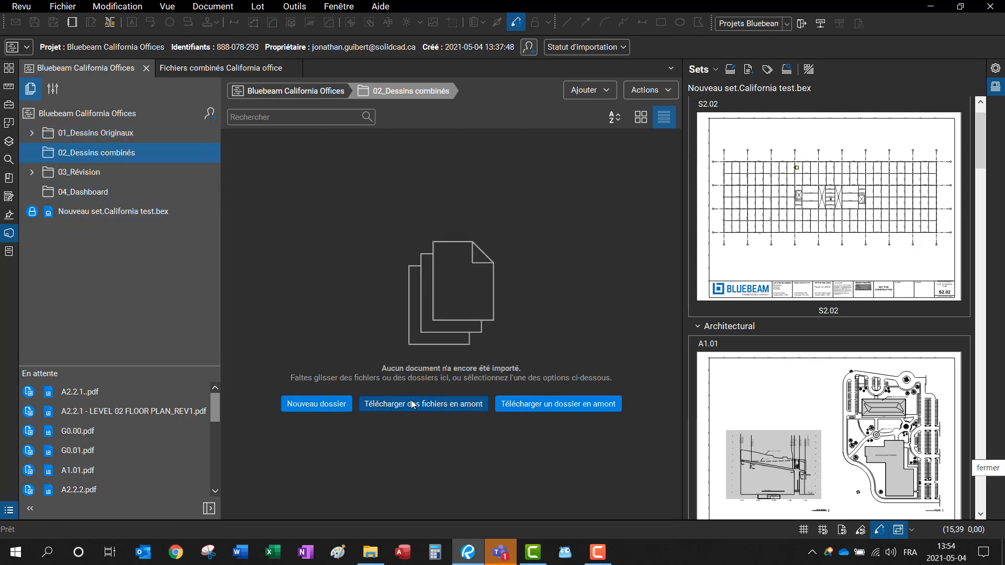
pyautogui.click(379, 339)
pyautogui.click(385, 352)
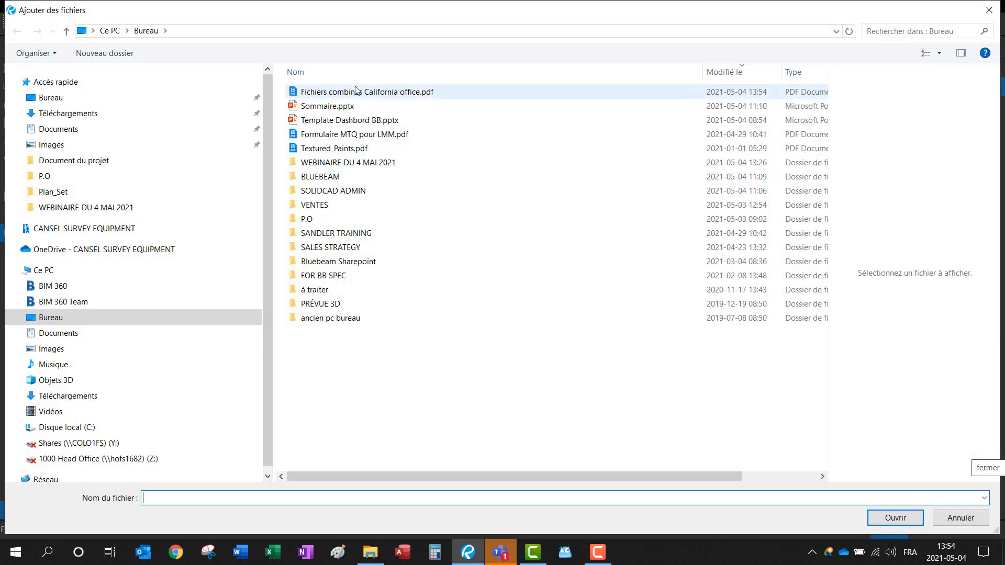
pyautogui.click(353, 93)
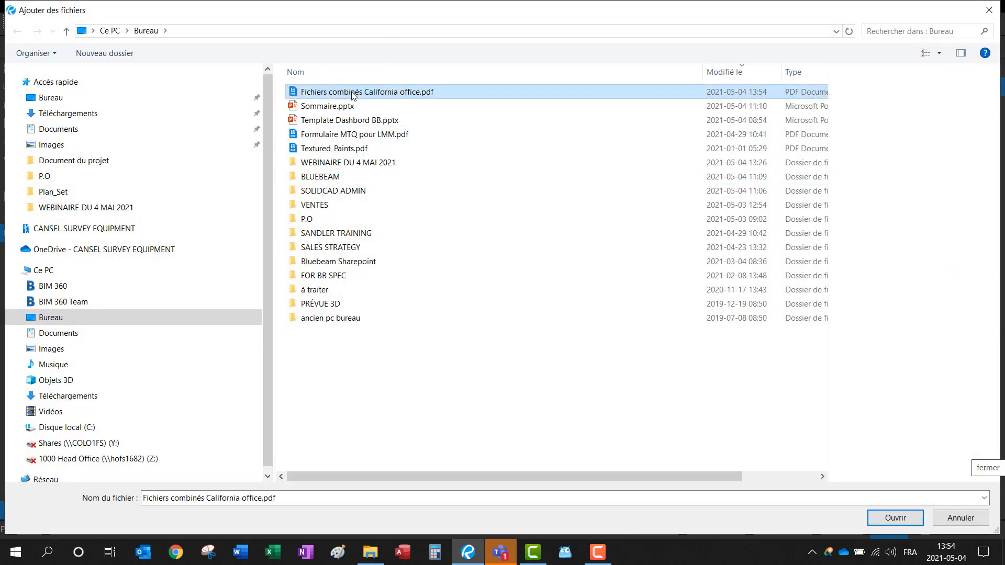
pyautogui.click(353, 94)
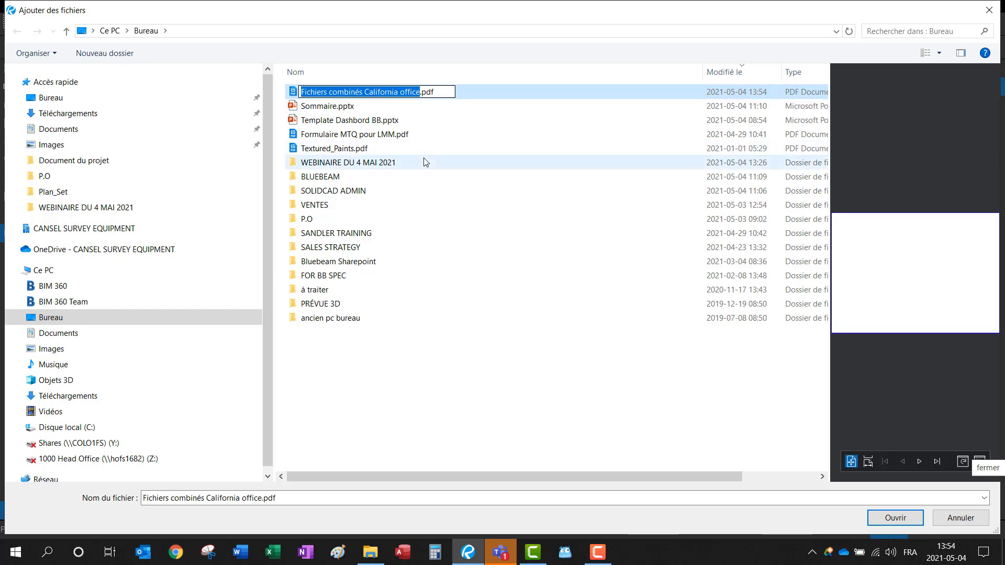
pyautogui.doubleClick(381, 93)
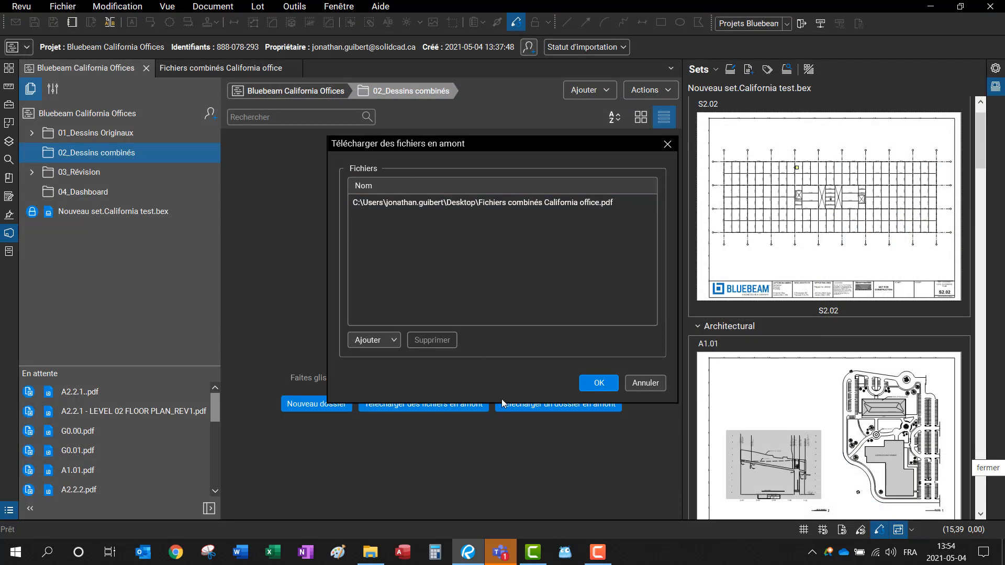
pyautogui.click(599, 383)
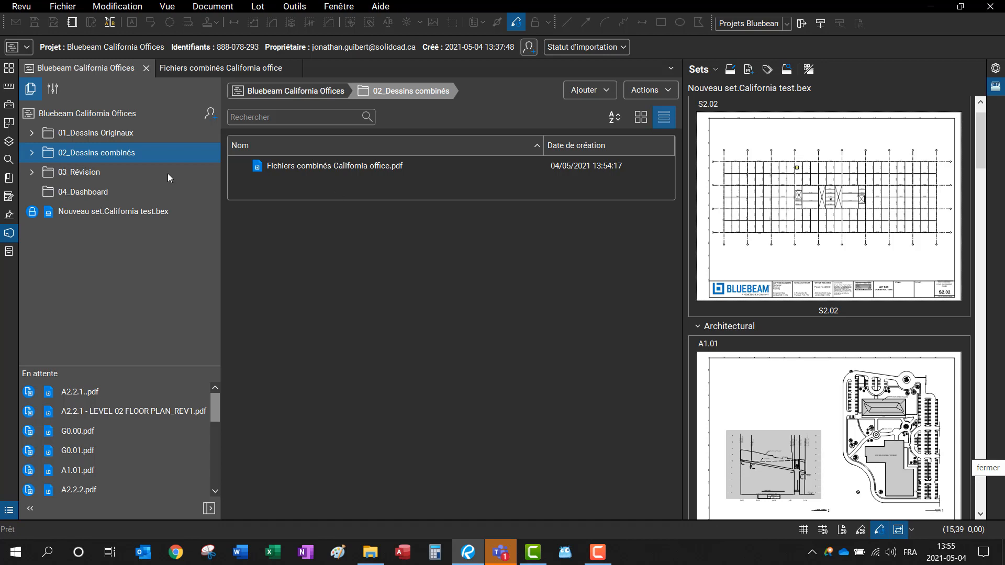
# Step: Check in A2.2.1 - LEVEL 02 FLOOR PLAN_REV1 from the 03_Révision folder
pyautogui.click(88, 140)
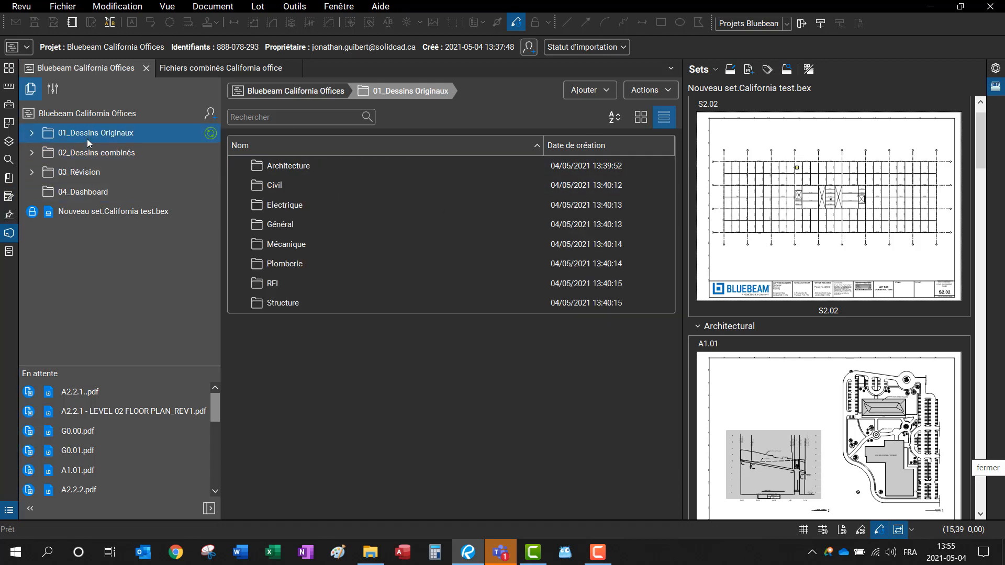
pyautogui.click(87, 174)
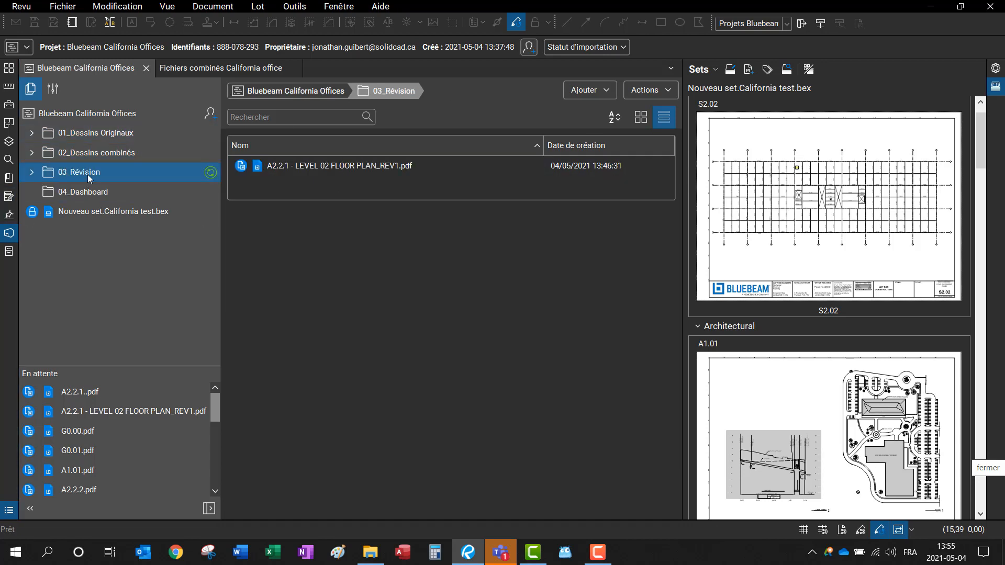
pyautogui.click(242, 170)
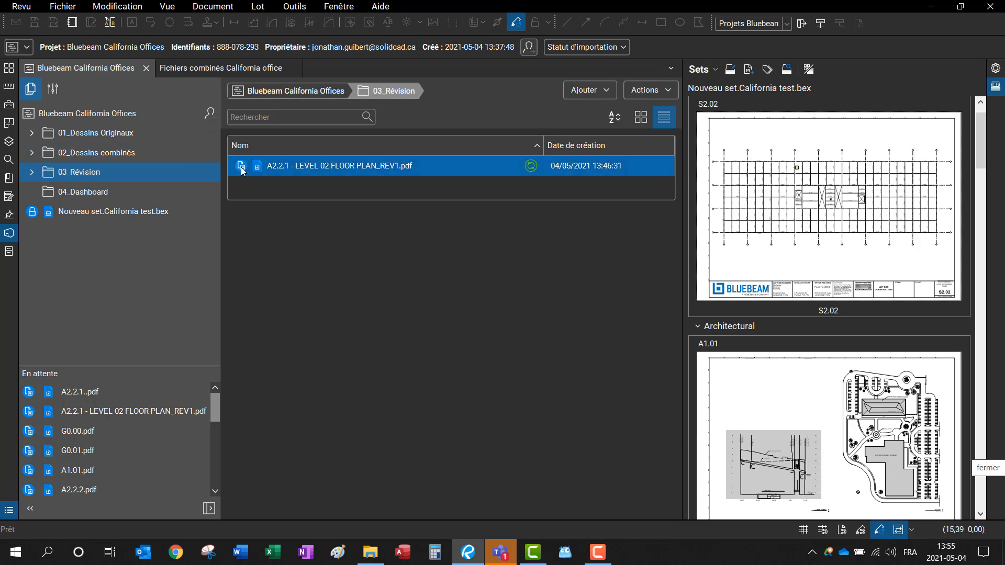
pyautogui.rightClick(242, 170)
pyautogui.click(261, 196)
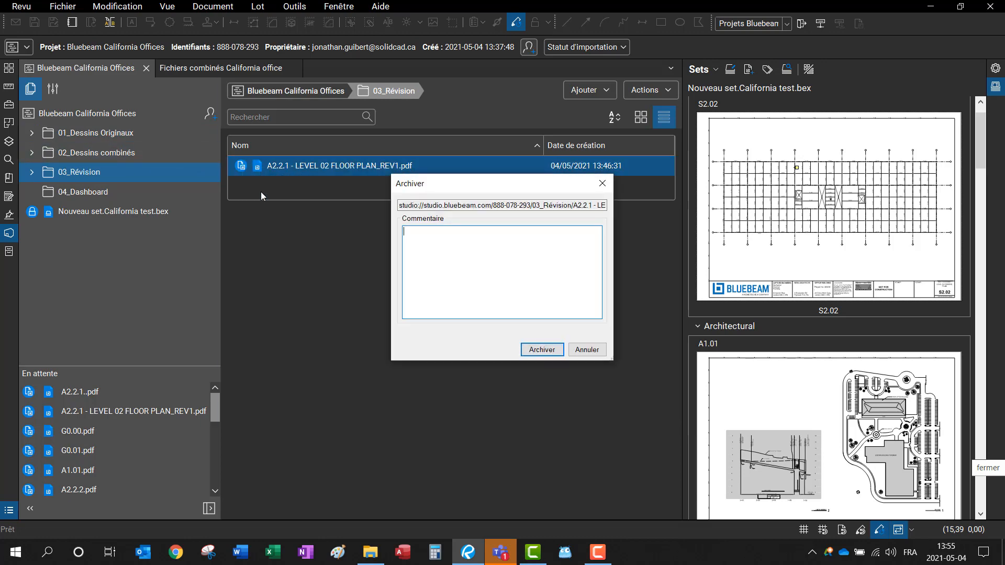
pyautogui.click(531, 350)
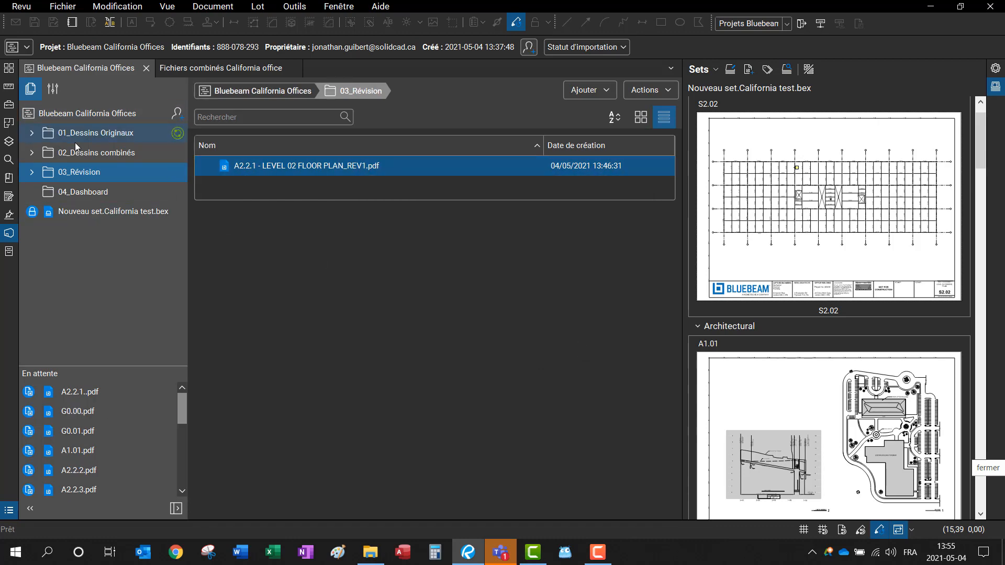
# Step: Open the empty 04_Dashboard project folder
pyautogui.scroll(-5, 761, 413)
pyautogui.scroll(-3, 759, 406)
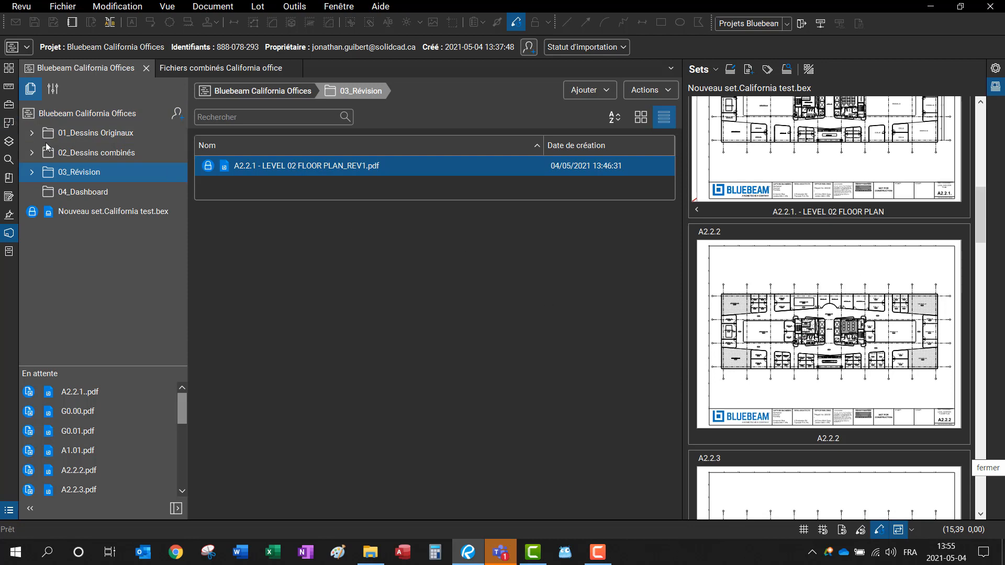
pyautogui.click(102, 194)
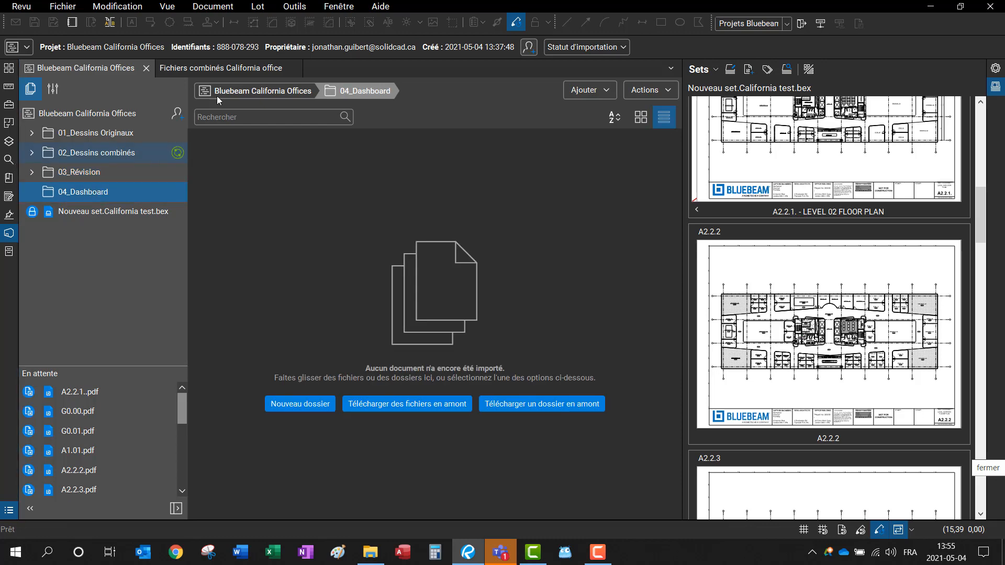
# Step: Drag Template Dashbord BB.pdf from Document du projet into 04_Dashboard, then maximize Bluebeam and open it
pyautogui.press('super+Right')
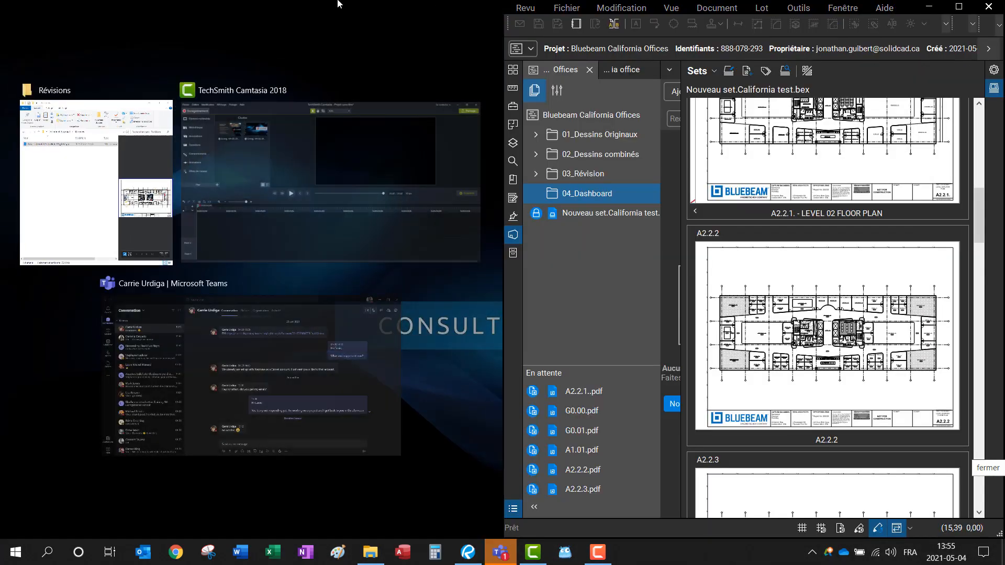
pyautogui.click(79, 151)
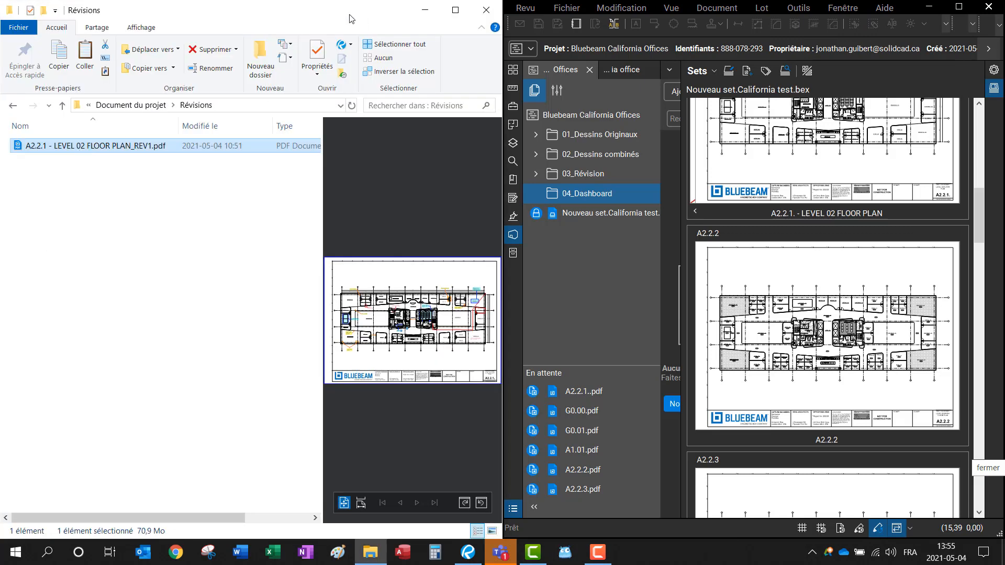
pyautogui.click(124, 107)
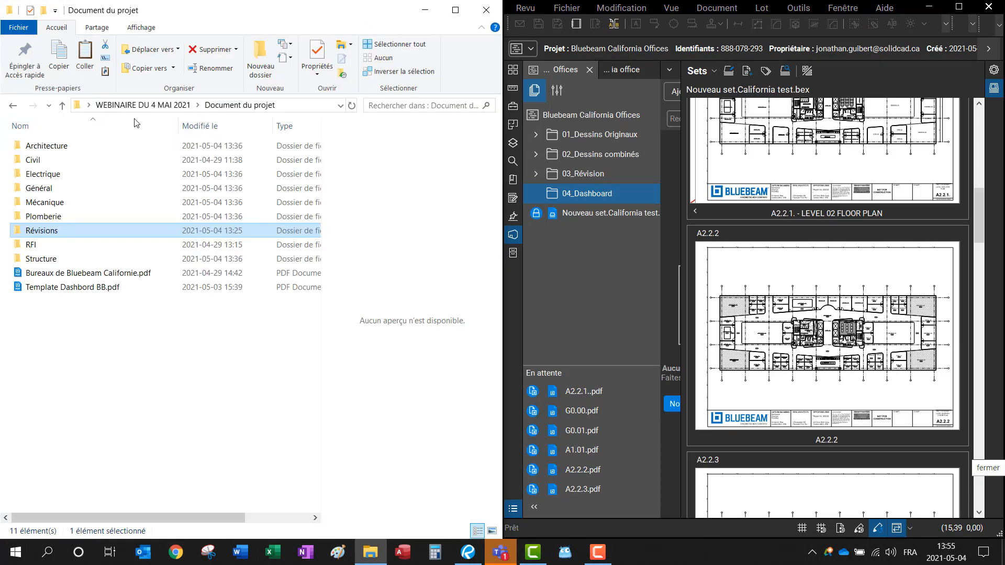
pyautogui.click(62, 288)
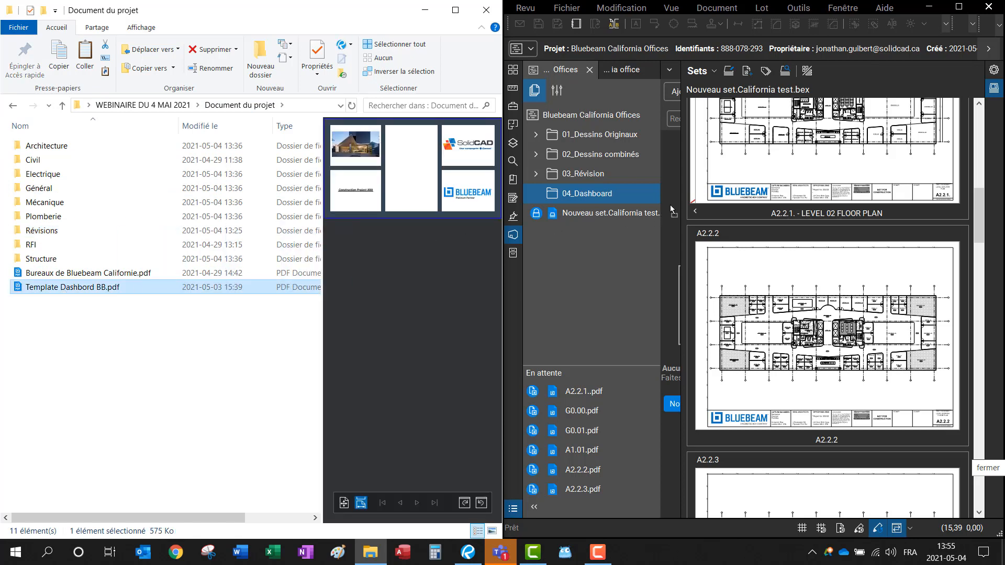
pyautogui.moveTo(673, 208); pyautogui.dragTo(588, 211)
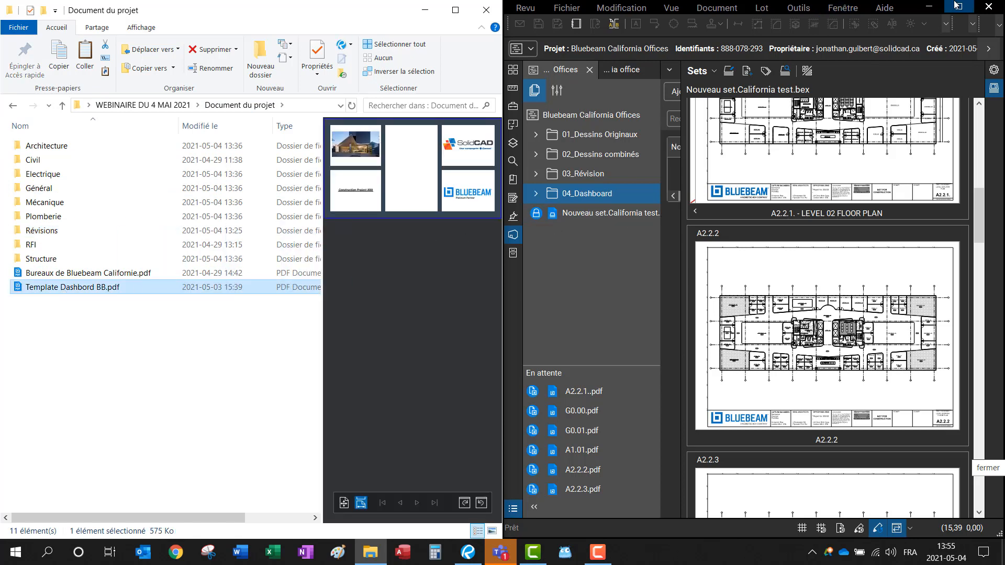
pyautogui.click(960, 6)
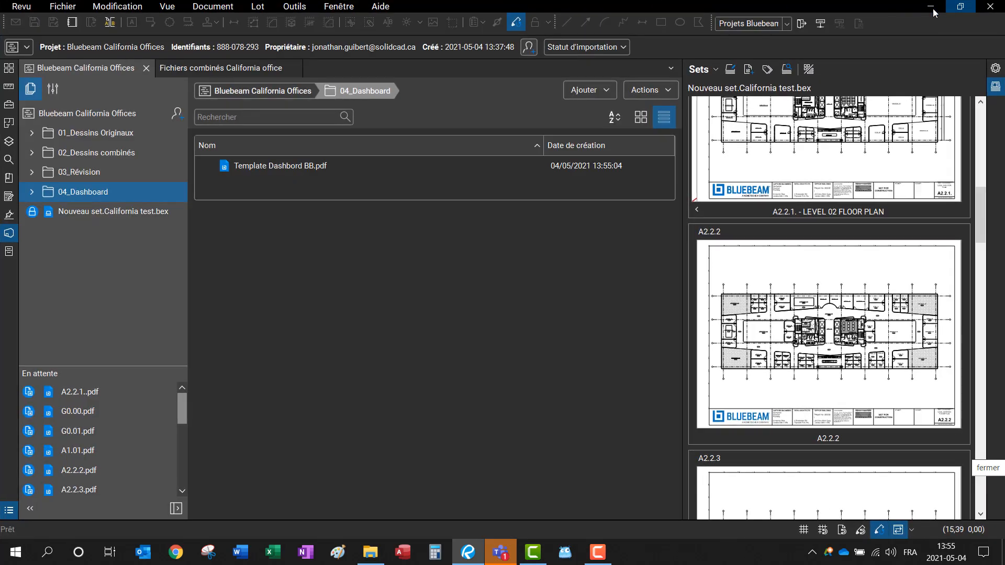
pyautogui.doubleClick(264, 168)
# Step: Open Template Dashbord BB alongside the project, hide the Sets panel, and close the project and combined-PDF tabs
pyautogui.click(573, 319)
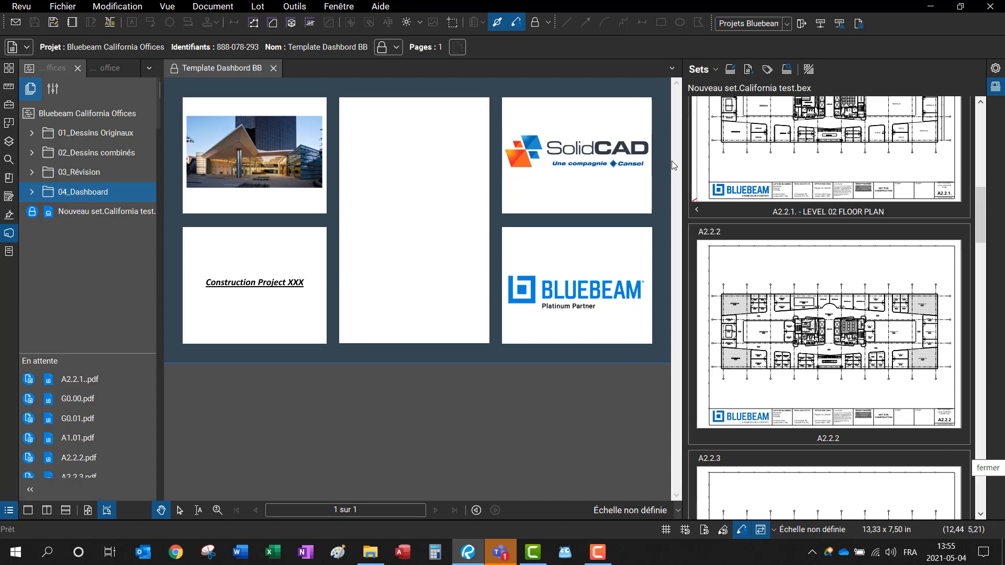
pyautogui.doubleClick(682, 162)
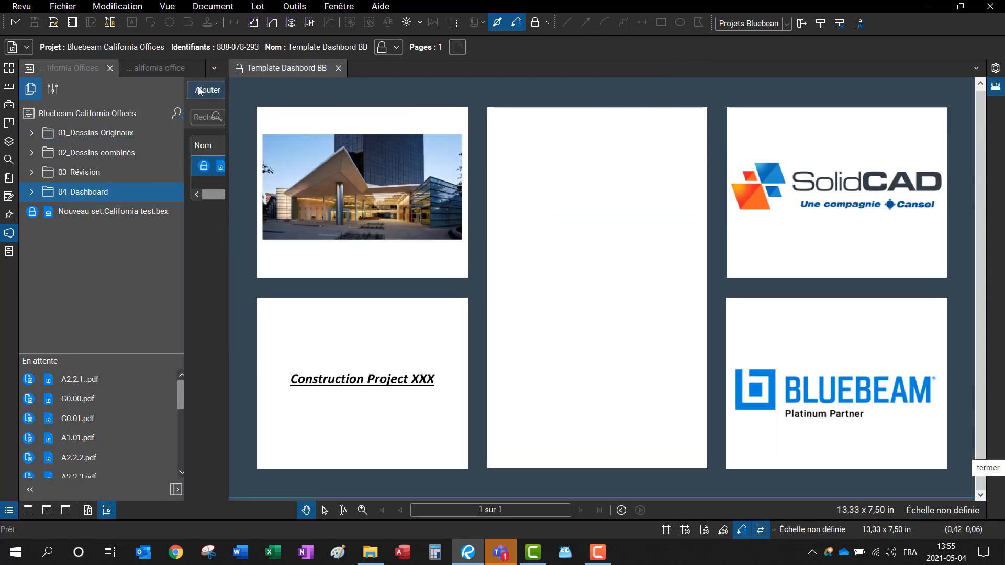
pyautogui.click(110, 68)
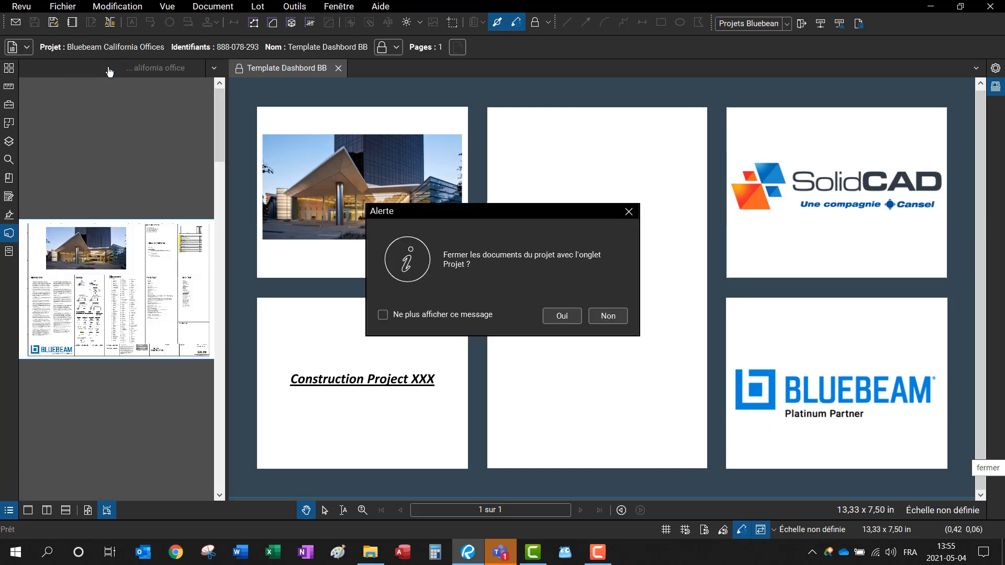
pyautogui.click(383, 315)
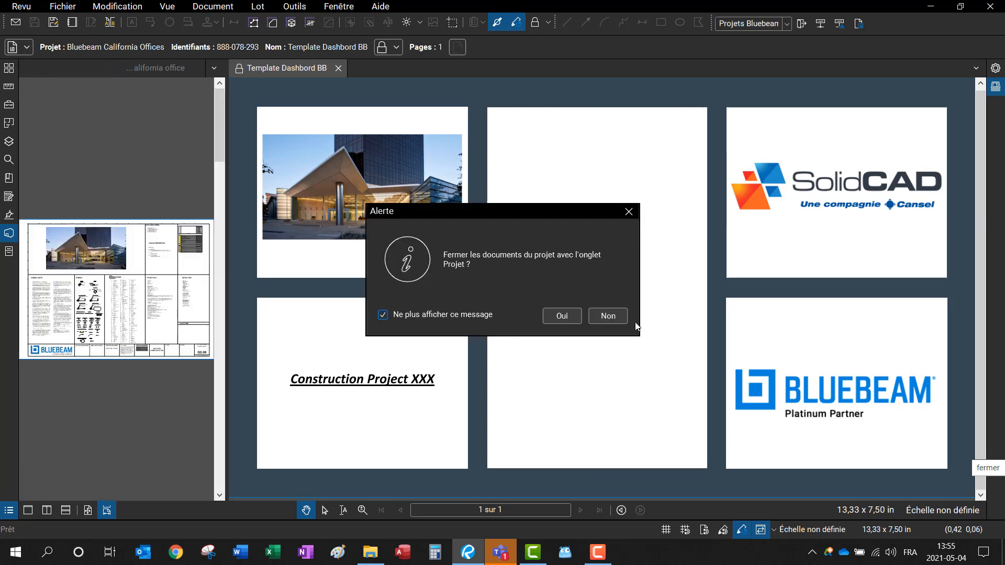
pyautogui.click(605, 315)
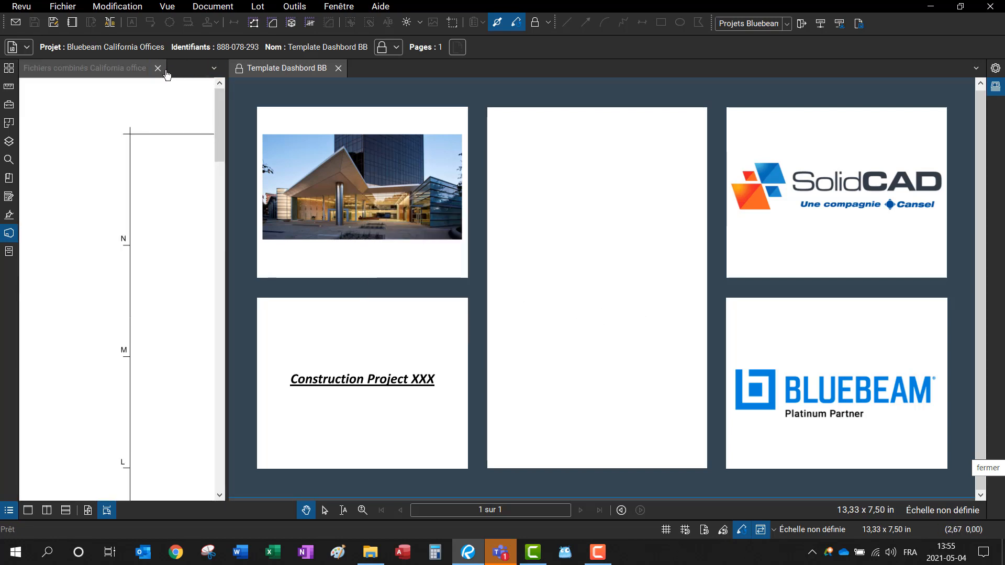
pyautogui.click(158, 68)
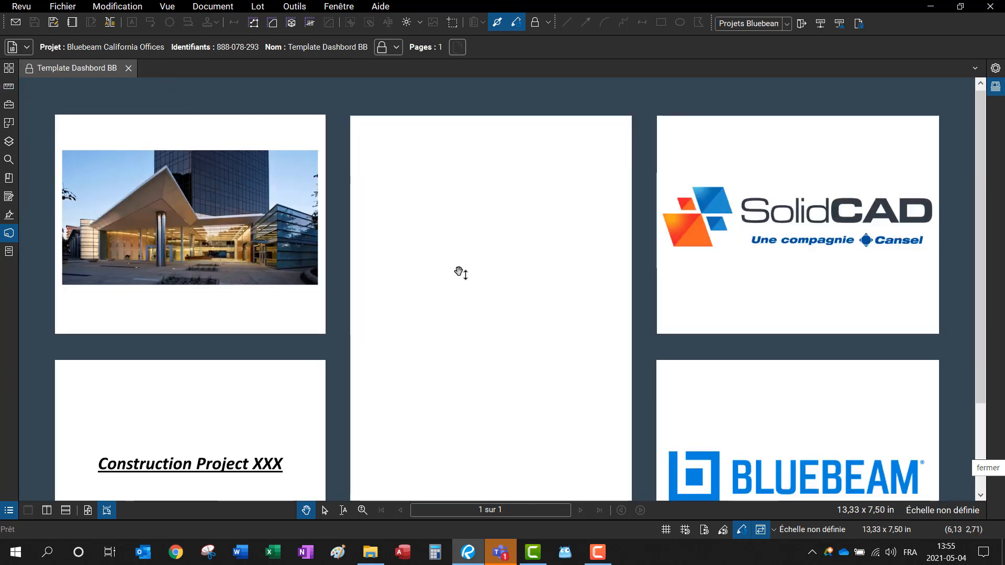
pyautogui.scroll(-2, 498, 275)
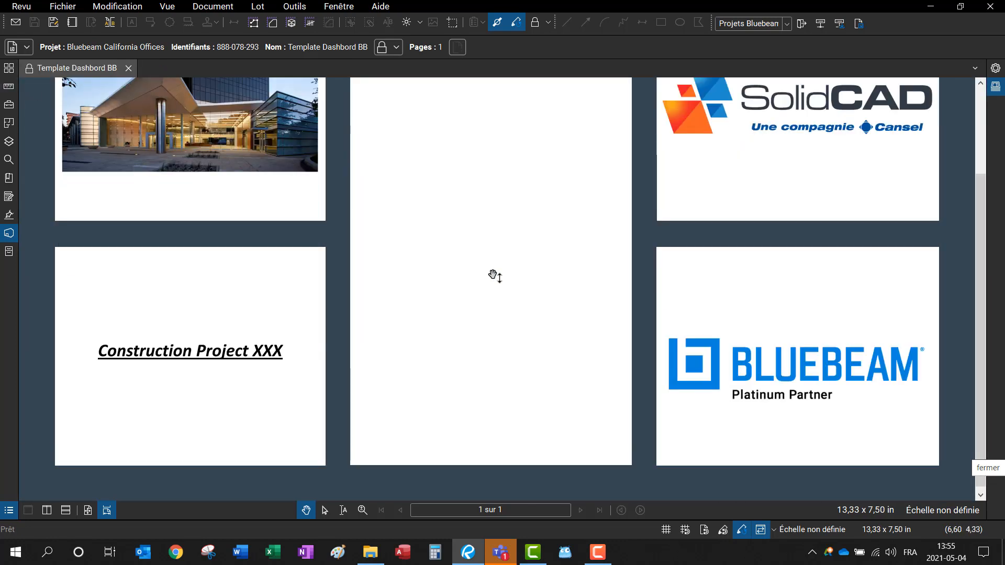
pyautogui.scroll(2, 495, 276)
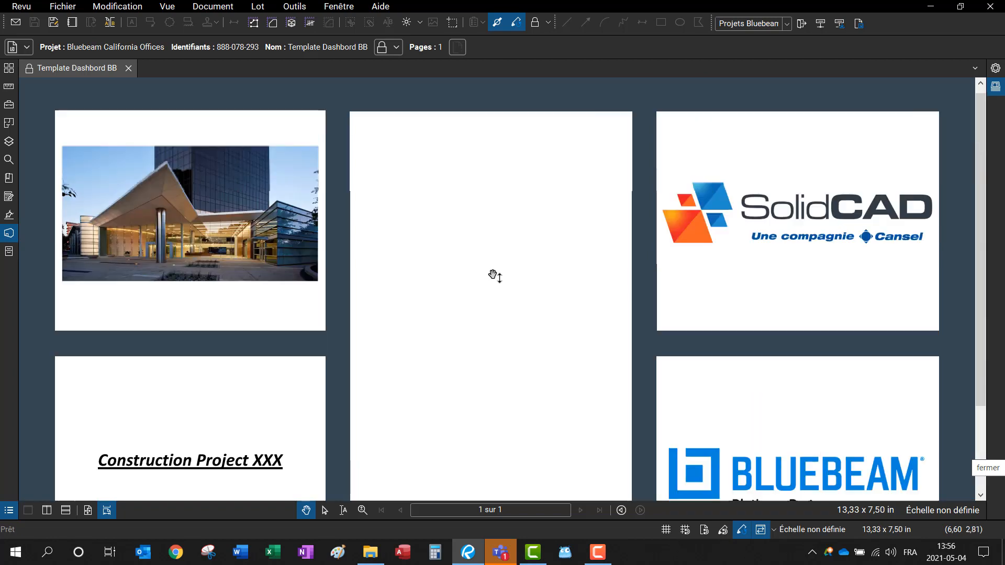
pyautogui.scroll(-1, 495, 276)
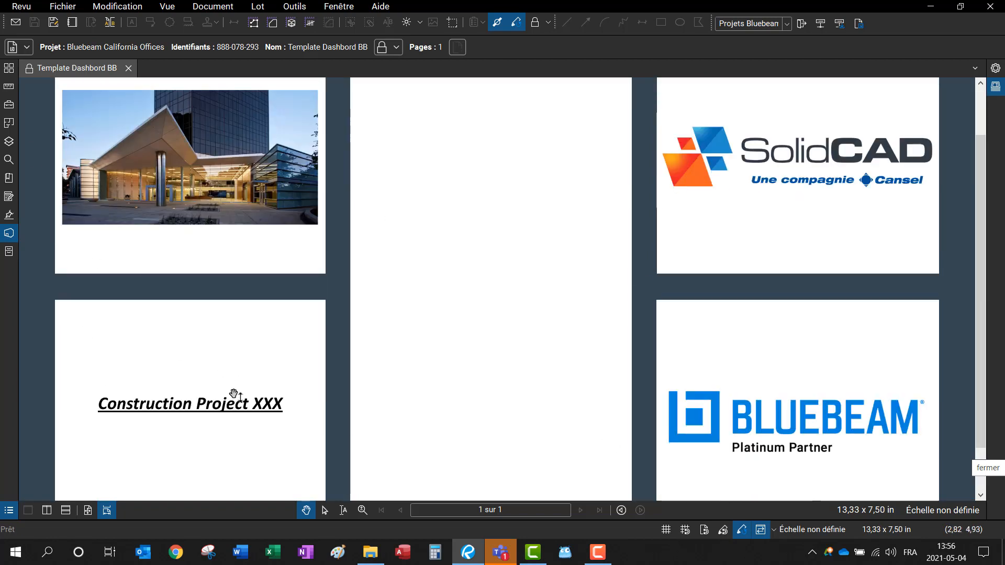
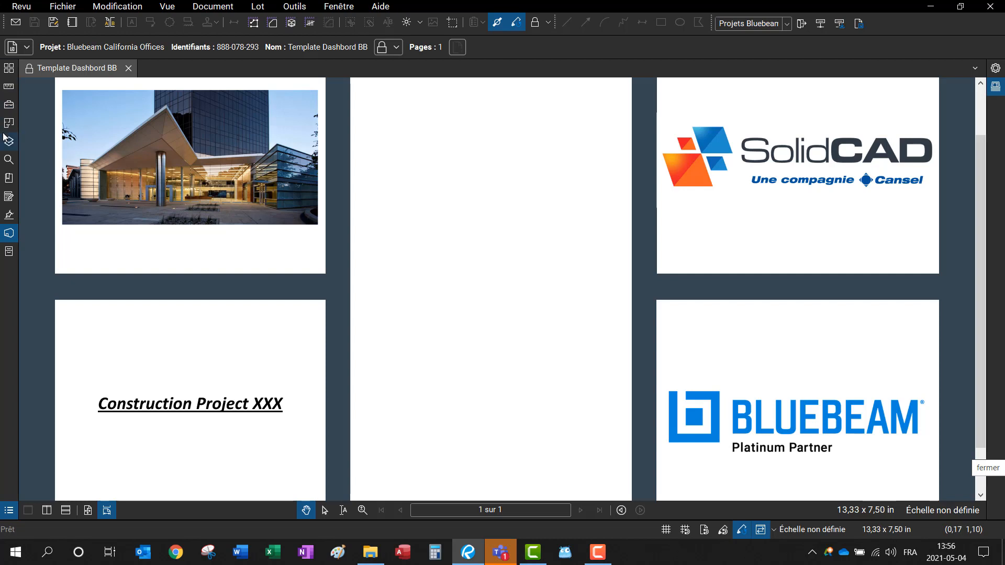
# Step: Show the Formulaires panel, unlock the dashboard PDF for editing, and pan the whole page into view
pyautogui.click(3, 199)
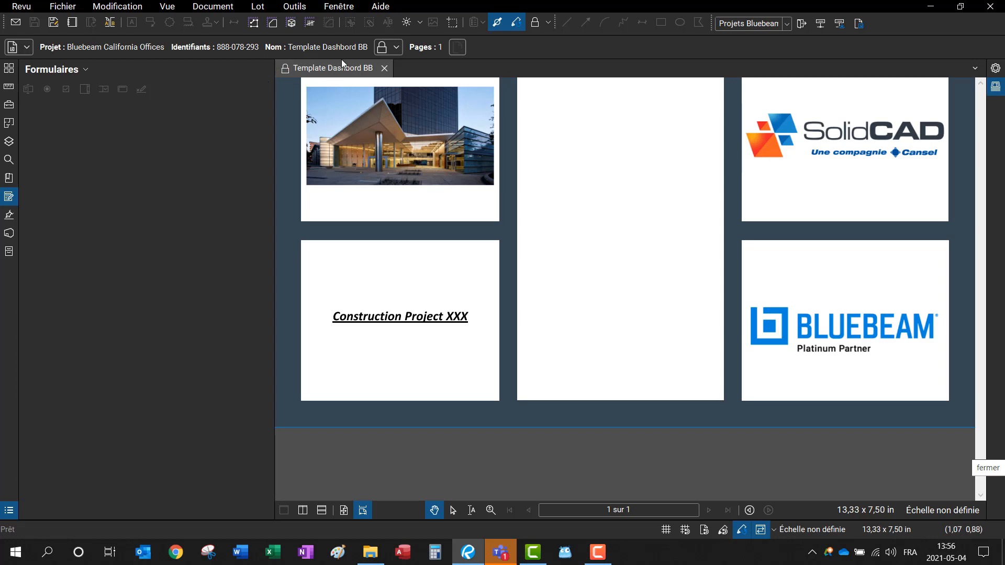
pyautogui.click(285, 68)
pyautogui.click(312, 80)
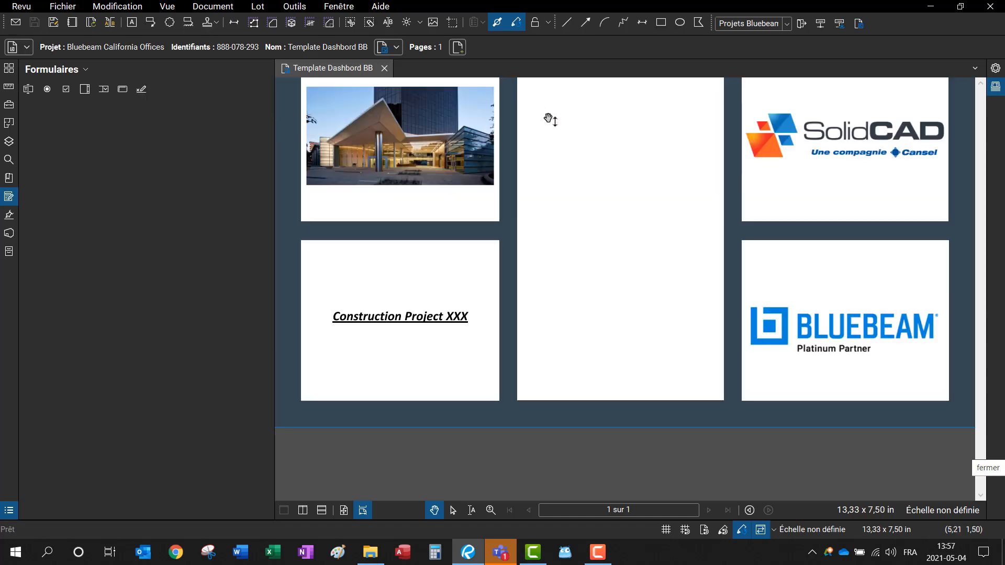
pyautogui.moveTo(592, 180); pyautogui.dragTo(560, 289)
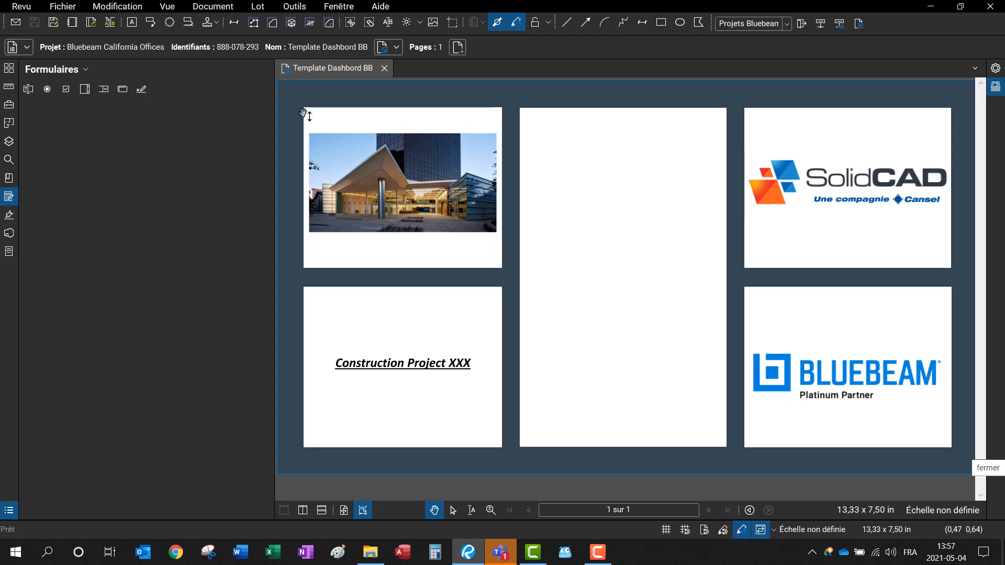
# Step: Draw a Bouton field on the blank middle panel and paste a copy below it as Bouton2
pyautogui.click(121, 89)
pyautogui.moveTo(539, 147); pyautogui.dragTo(711, 211)
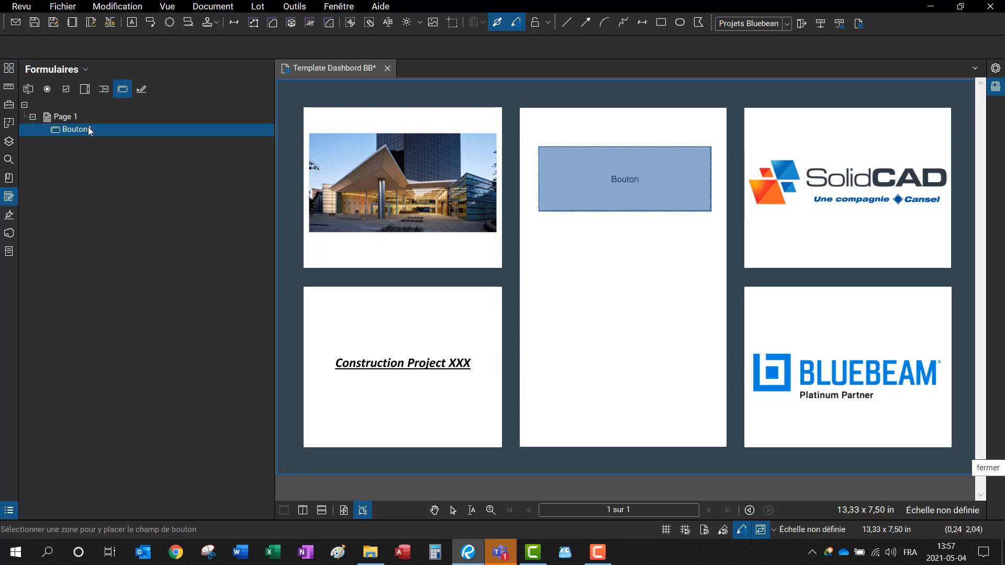
pyautogui.hotkey('ctrl', 'v')
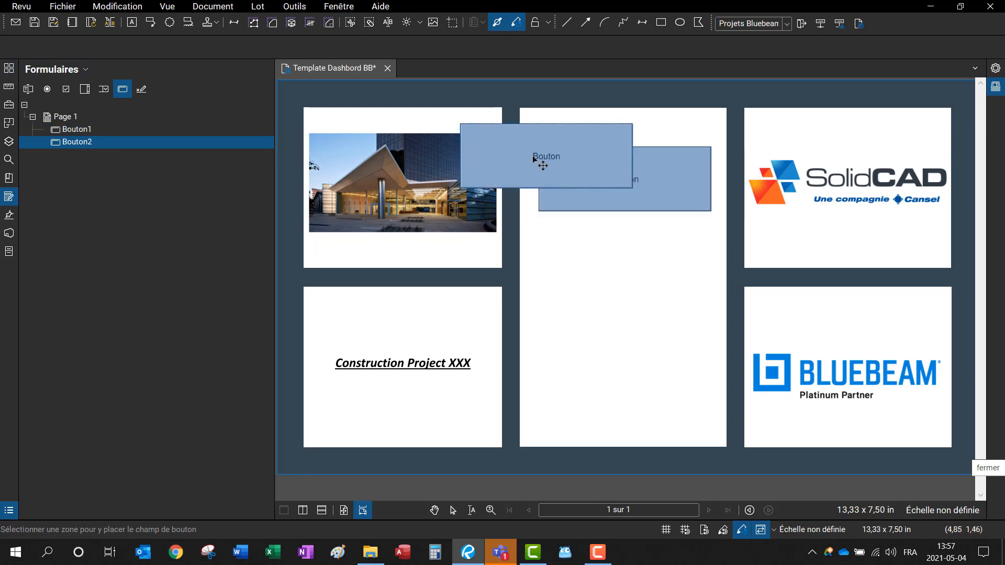
pyautogui.moveTo(543, 162); pyautogui.dragTo(620, 268)
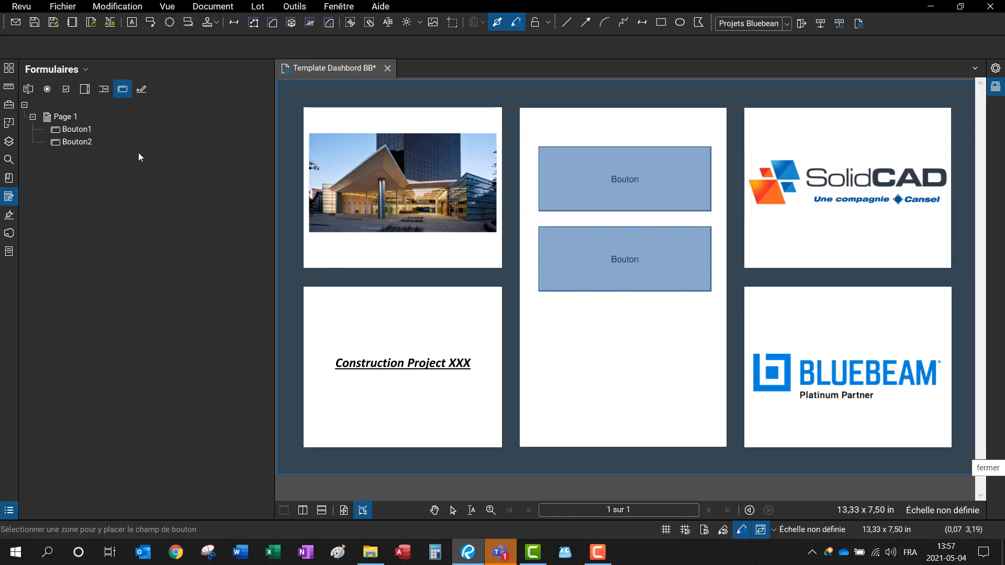
pyautogui.click(70, 130)
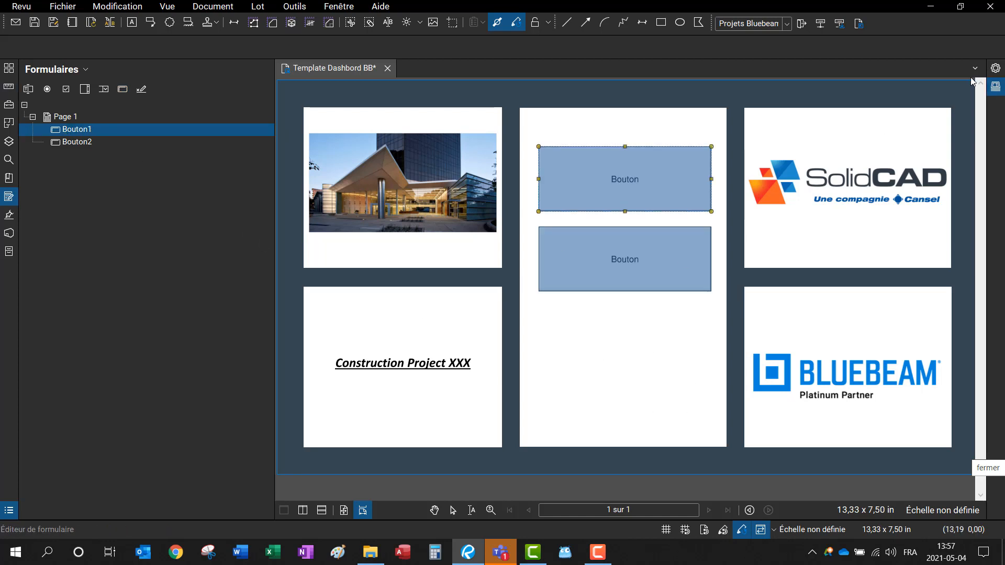
# Step: Open Bouton1's field properties and rename the field to Dessins
pyautogui.click(996, 68)
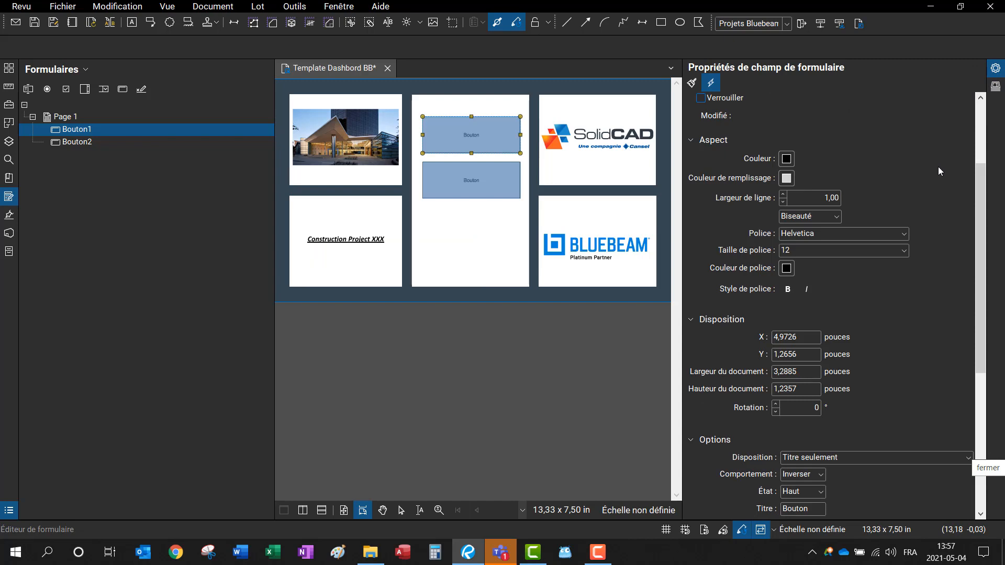
pyautogui.scroll(2, 938, 170)
pyautogui.scroll(2, 936, 171)
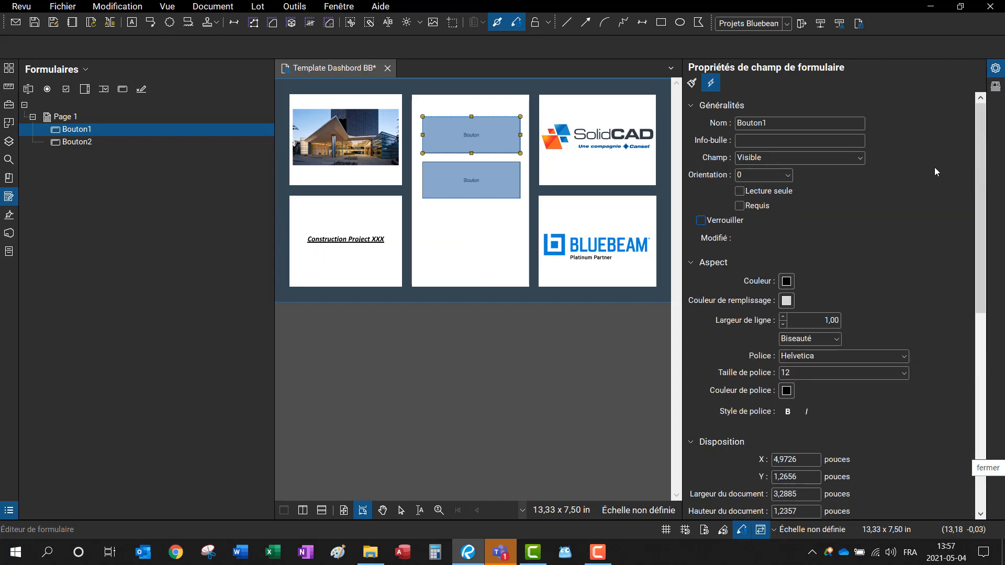
pyautogui.scroll(-10, 935, 167)
pyautogui.scroll(10, 935, 168)
pyautogui.moveTo(777, 126); pyautogui.dragTo(689, 150)
pyautogui.click(789, 123)
pyautogui.moveTo(738, 123); pyautogui.dragTo(715, 123)
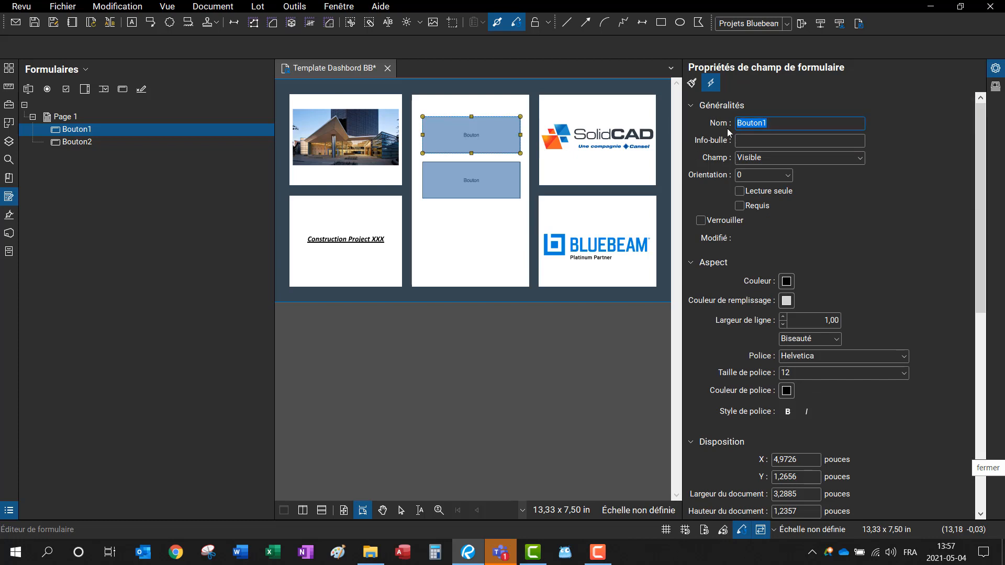
pyautogui.write('DEssins')
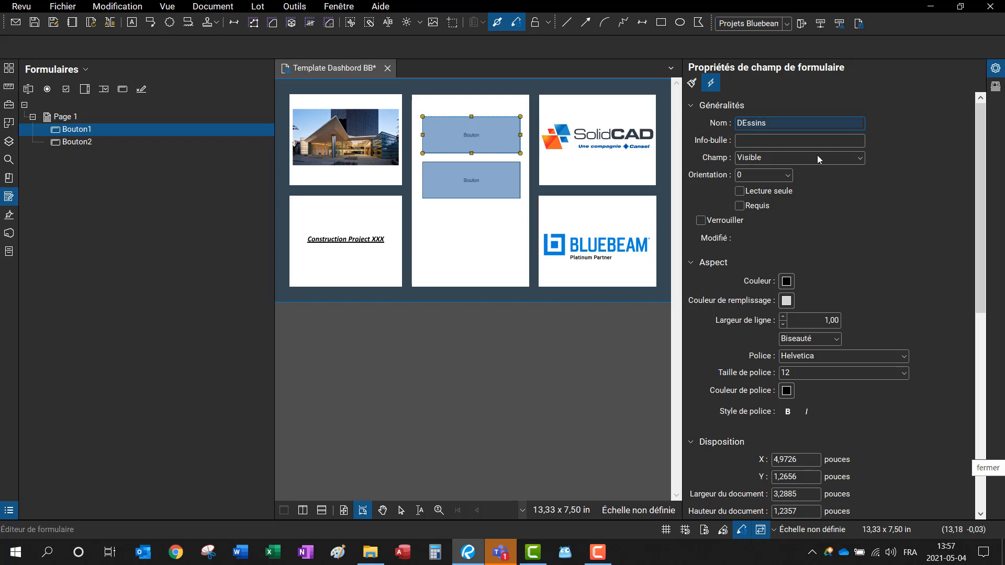
pyautogui.press('Left')
pyautogui.press('Left')
pyautogui.press('Left')
pyautogui.press('Left')
pyautogui.press('Left')
pyautogui.press('BackSpace')
pyautogui.write('e')
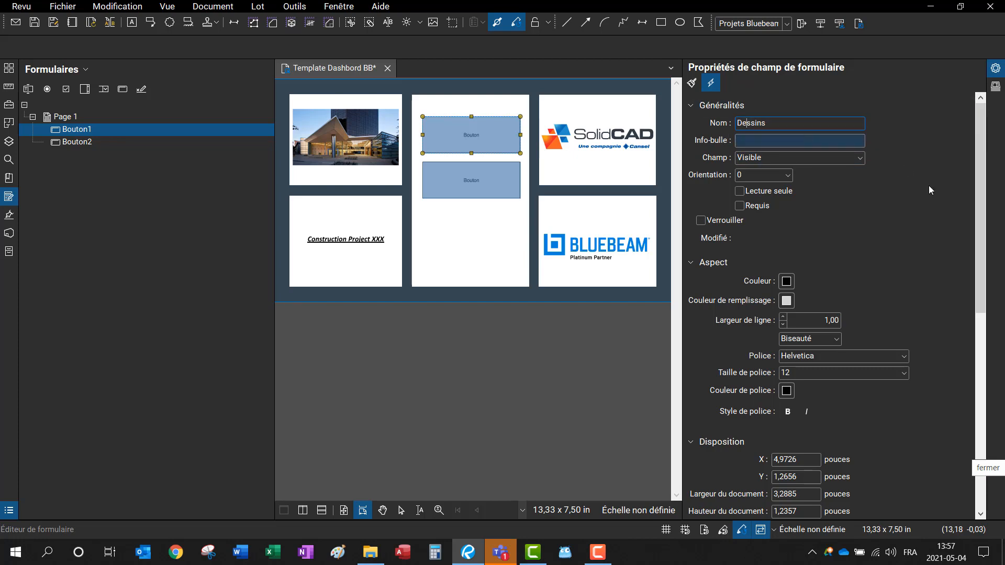
# Step: Review Bouton1's properties and preview its pressed appearance before reselecting it
pyautogui.scroll(-2, 894, 242)
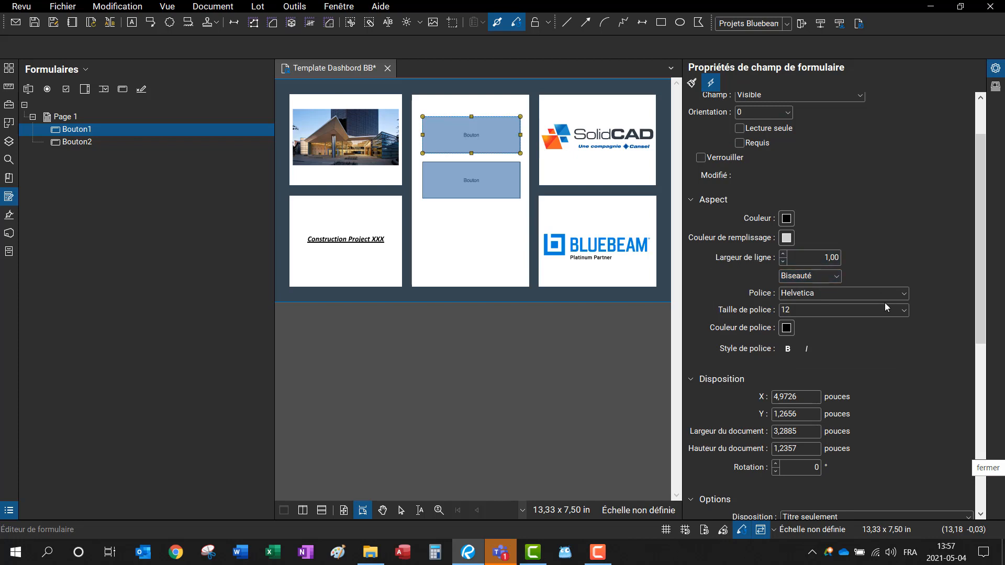
pyautogui.scroll(-2, 882, 298)
pyautogui.scroll(3, 835, 461)
pyautogui.scroll(-2, 847, 415)
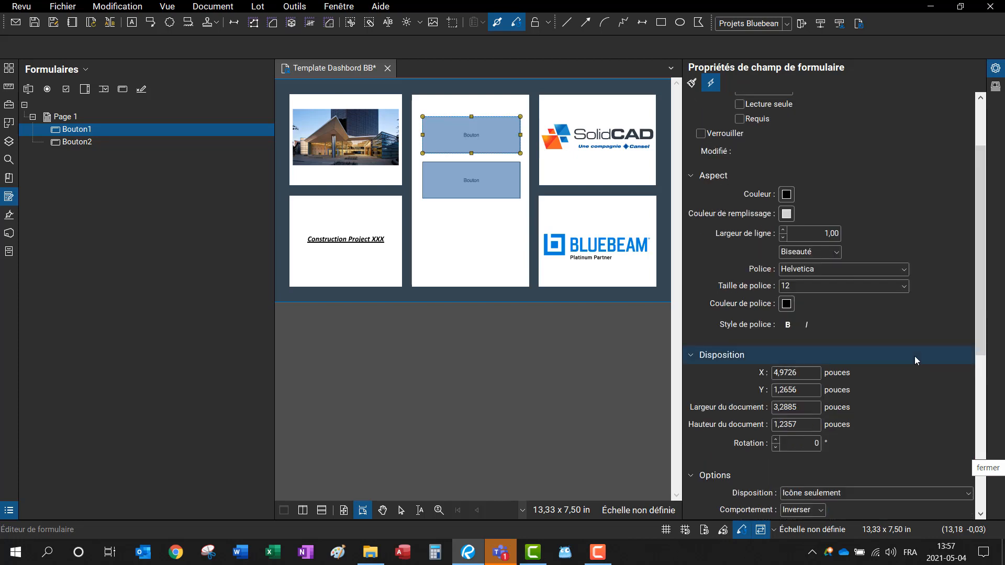
pyautogui.scroll(-1, 878, 464)
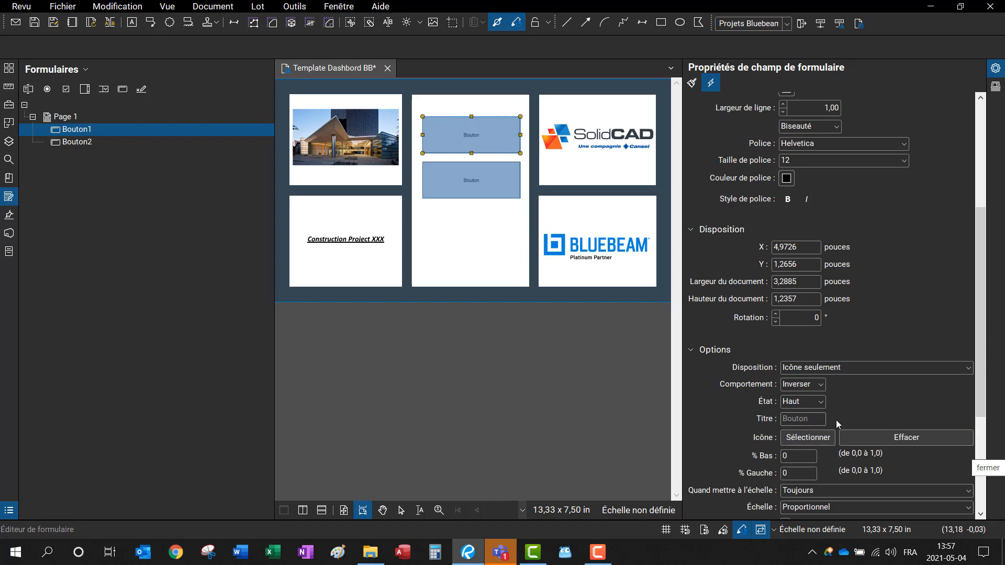
pyautogui.scroll(4, 916, 189)
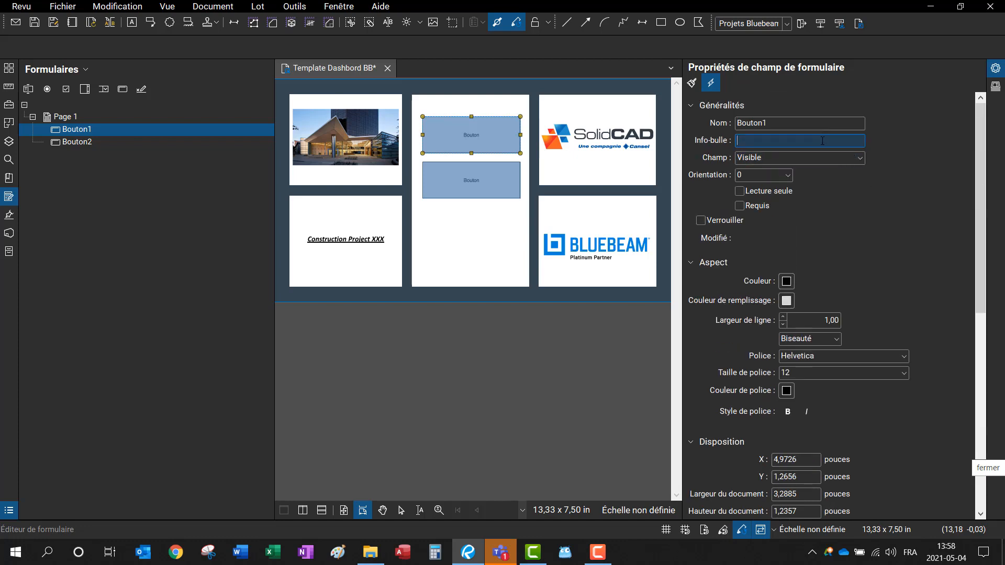
pyautogui.scroll(-4, 864, 335)
pyautogui.press('Escape')
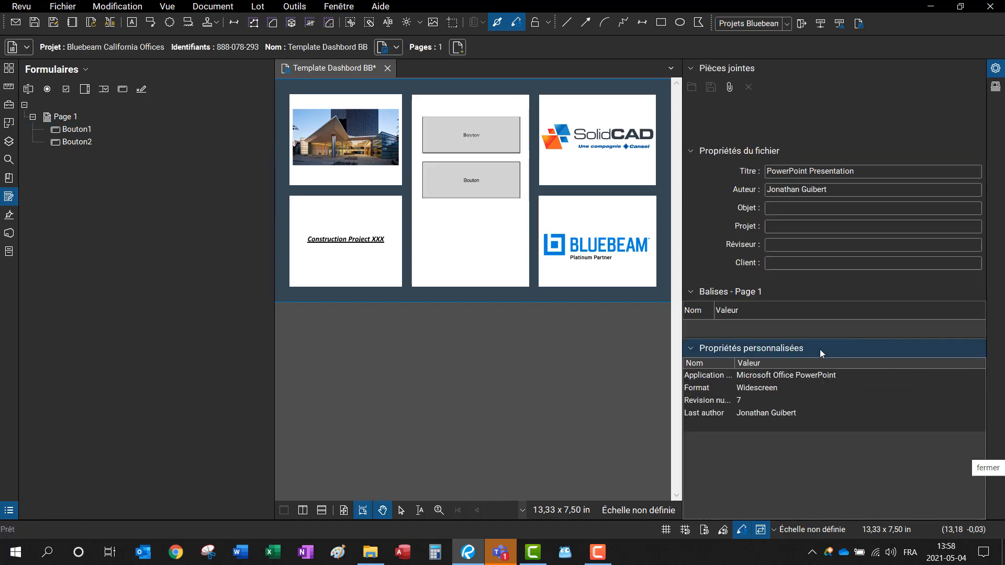
pyautogui.click(69, 132)
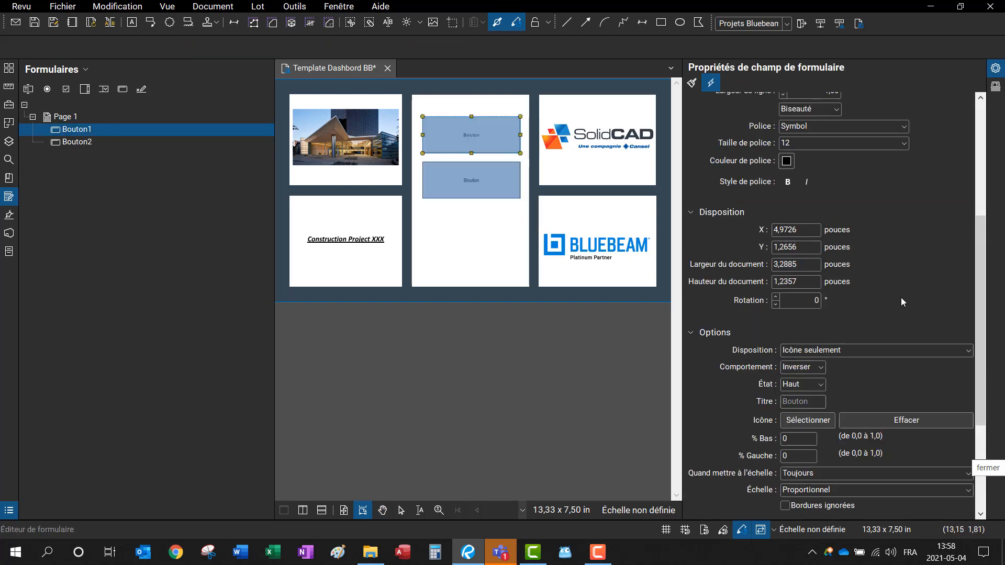
pyautogui.scroll(5, 876, 235)
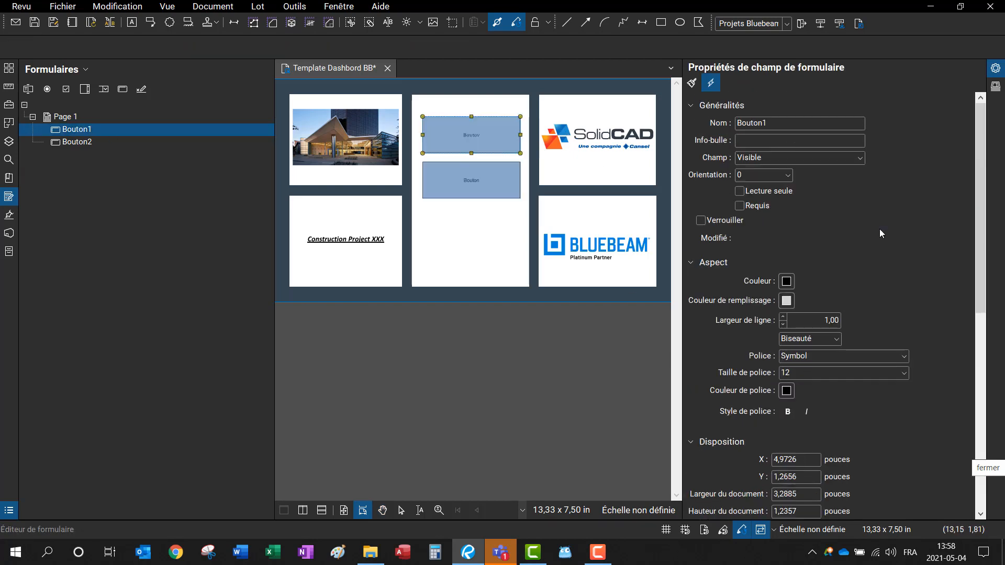
pyautogui.click(470, 143)
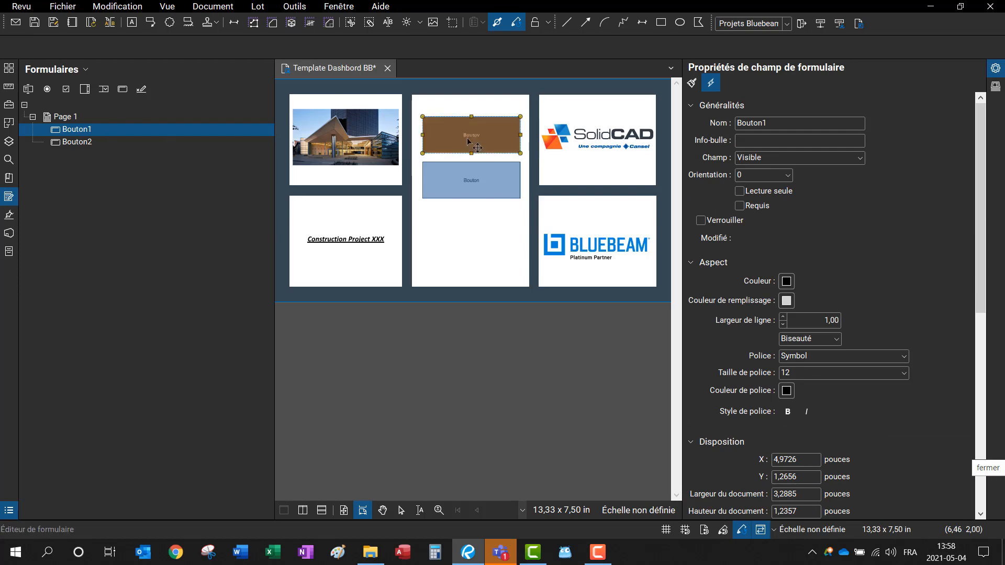
pyautogui.press('Escape')
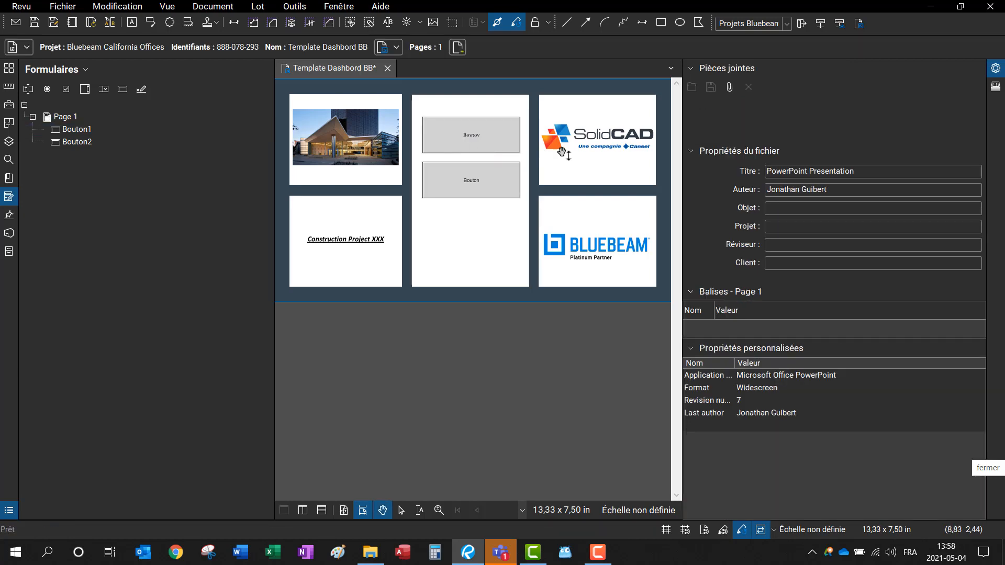
pyautogui.click(87, 129)
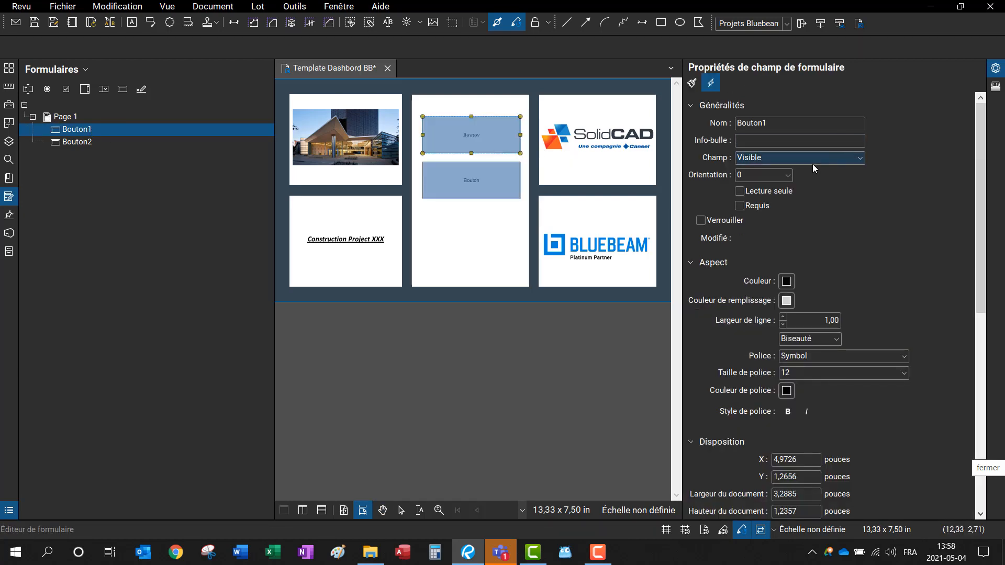
# Step: Give Bouton1 a border line width of 4 and Arial font, then narrow the Formulaires panel
pyautogui.click(783, 317)
pyautogui.click(782, 317)
pyautogui.click(783, 317)
pyautogui.click(857, 358)
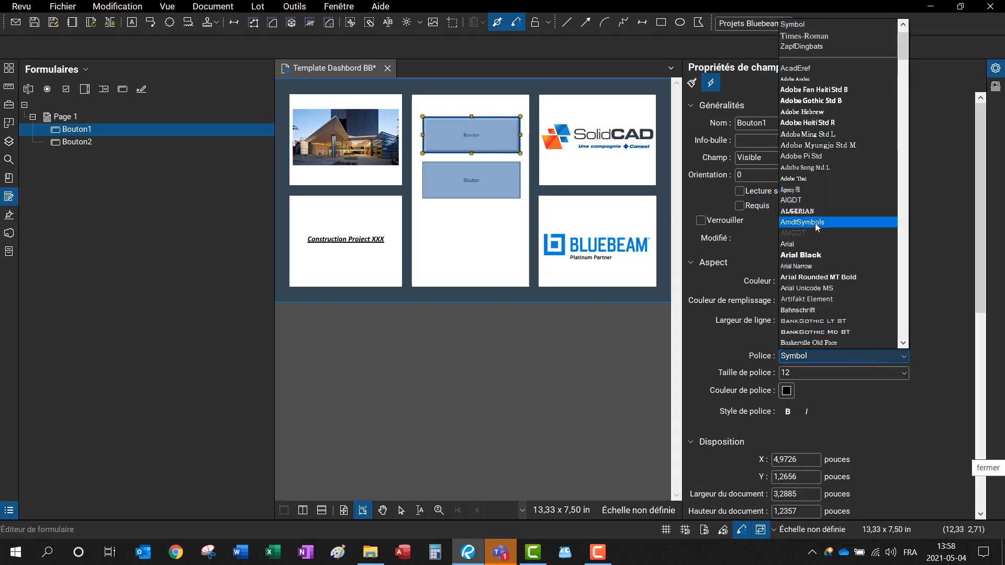
pyautogui.click(814, 245)
pyautogui.click(892, 263)
pyautogui.scroll(-5, 897, 259)
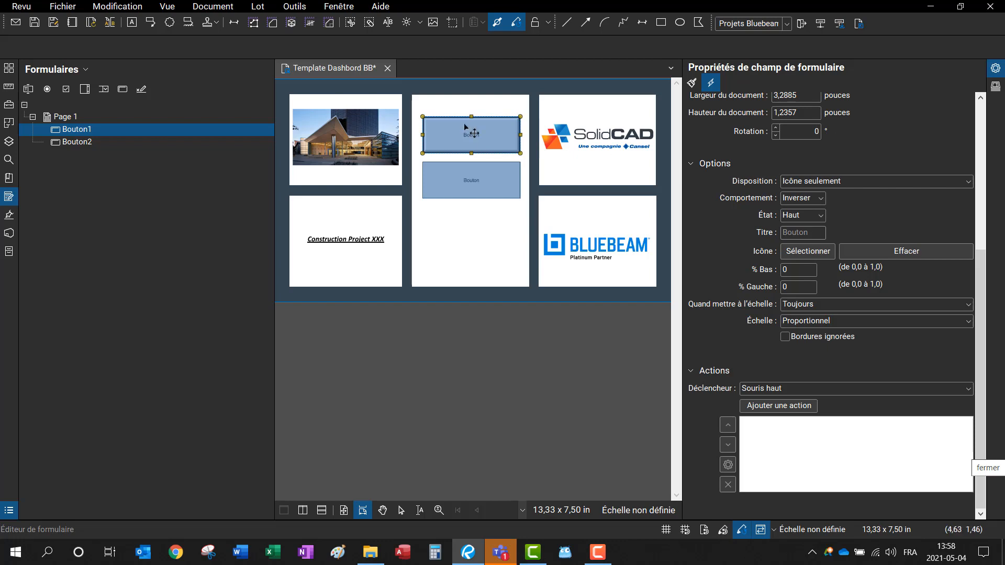
pyautogui.moveTo(274, 201); pyautogui.dragTo(117, 201)
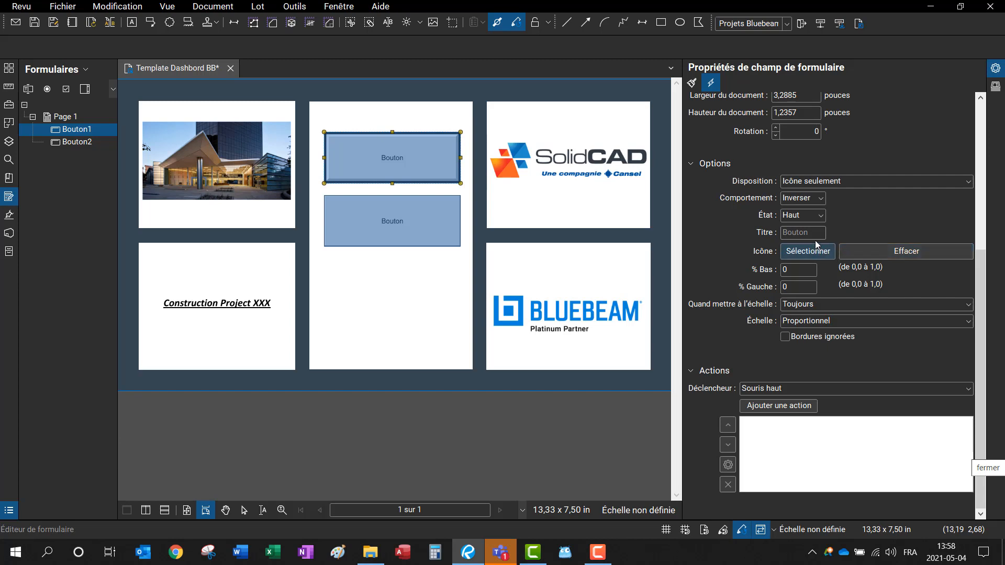
# Step: Switch Bouton1 to a title-only layout and set its title to Dessins
pyautogui.click(889, 178)
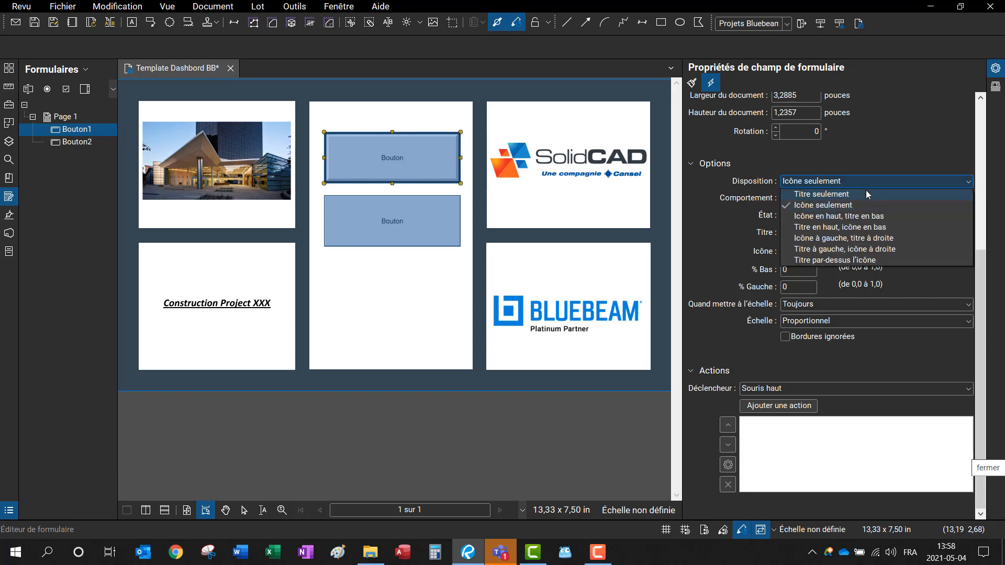
pyautogui.click(865, 195)
pyautogui.doubleClick(811, 233)
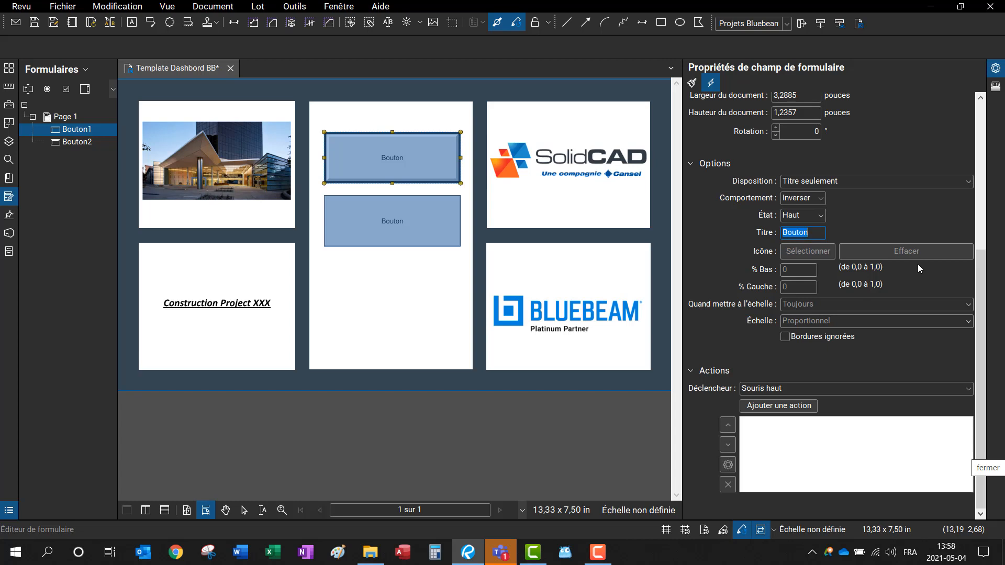
pyautogui.write('DEss')
pyautogui.press('BackSpace')
pyautogui.press('BackSpace')
pyautogui.press('BackSpace')
pyautogui.write('essins')
# Step: Make the Dessins caption 24 point and thicken the button's border slightly
pyautogui.scroll(3, 931, 127)
pyautogui.scroll(3, 803, 171)
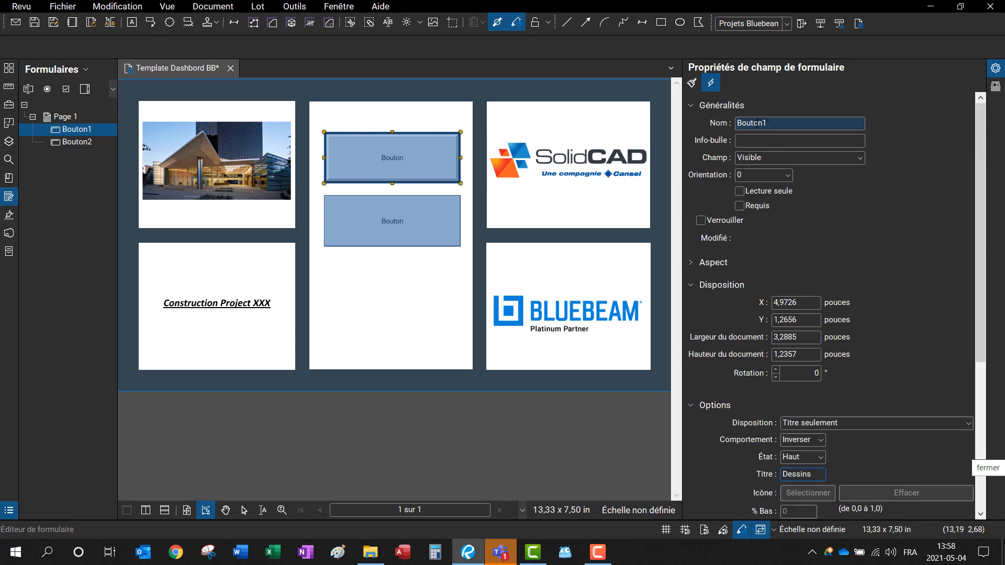
pyautogui.click(690, 268)
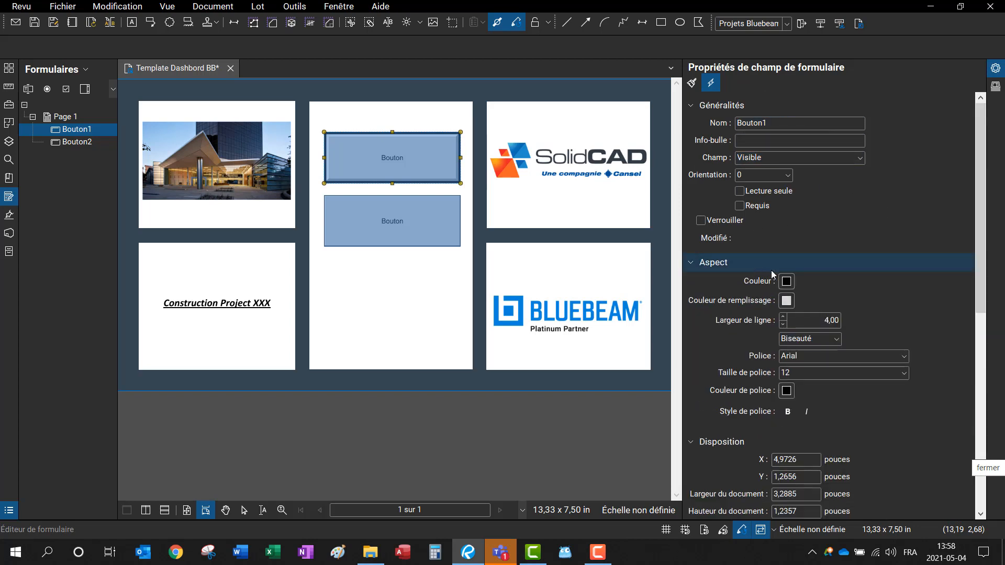
pyautogui.click(818, 374)
pyautogui.click(803, 305)
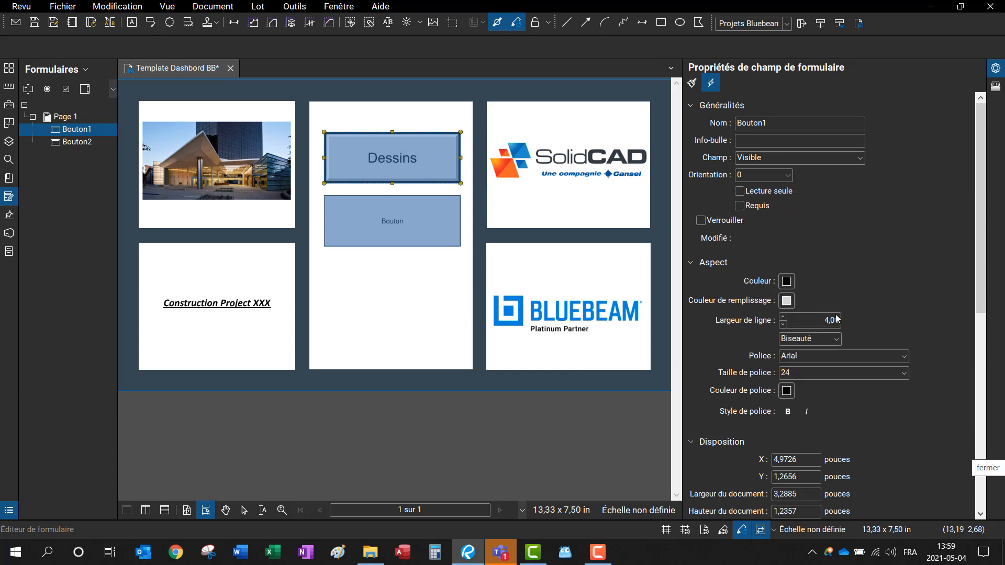
pyautogui.click(783, 317)
pyautogui.click(910, 263)
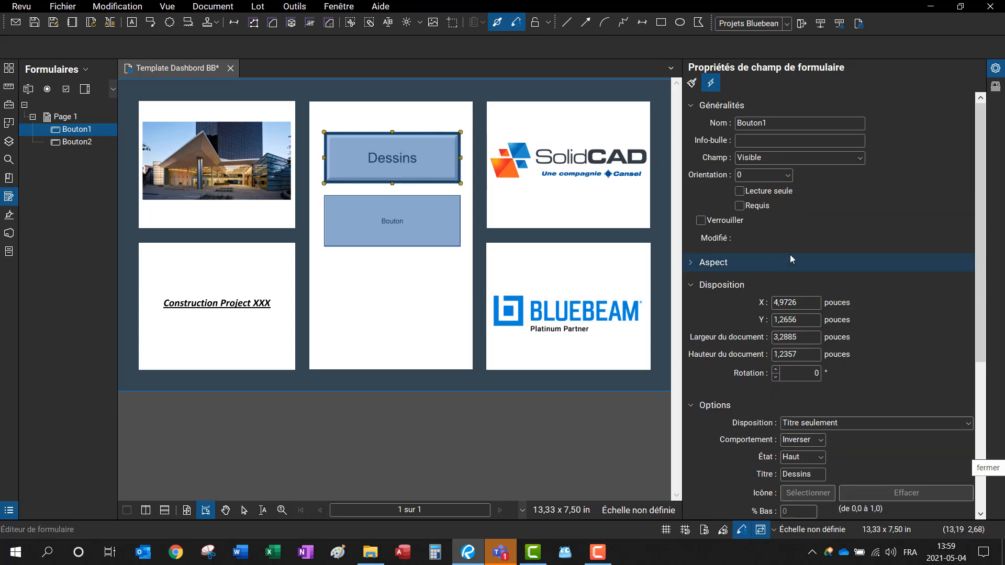
pyautogui.press('Escape')
pyautogui.click(79, 132)
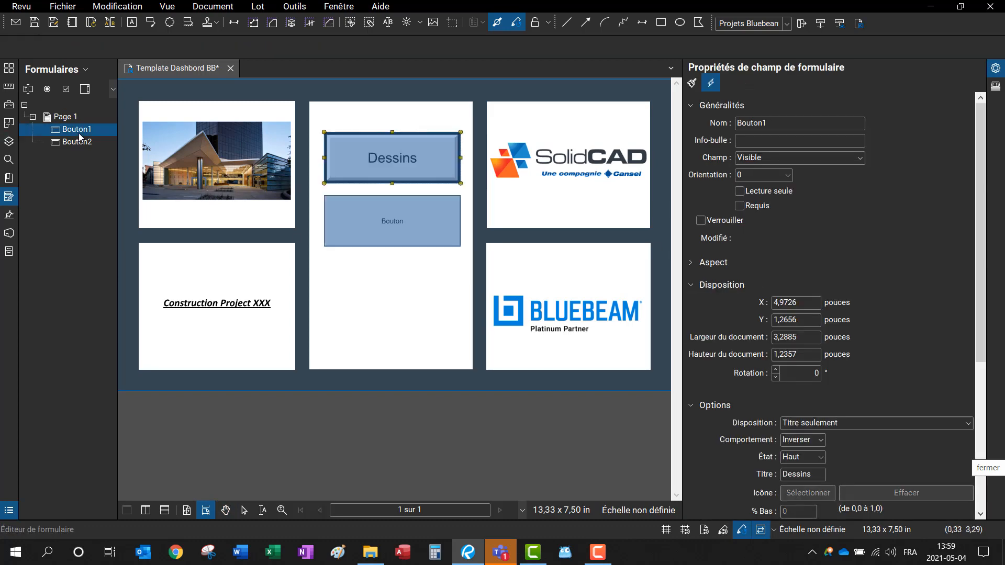
pyautogui.scroll(-2, 953, 363)
pyautogui.scroll(-3, 919, 407)
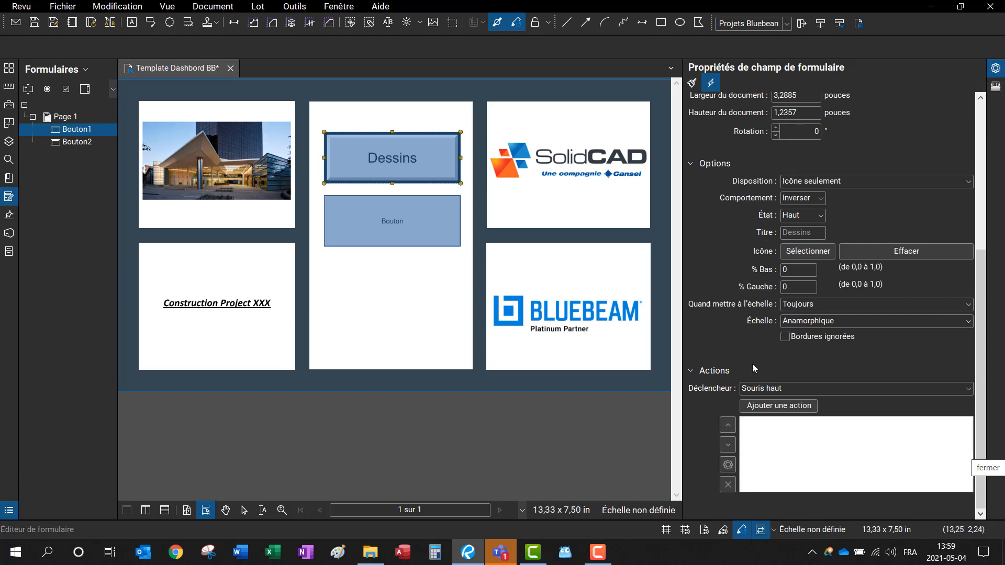
# Step: Add a Mouse Up action to Dessins that opens the ..\02_Dessins combinés\ folder
pyautogui.click(780, 410)
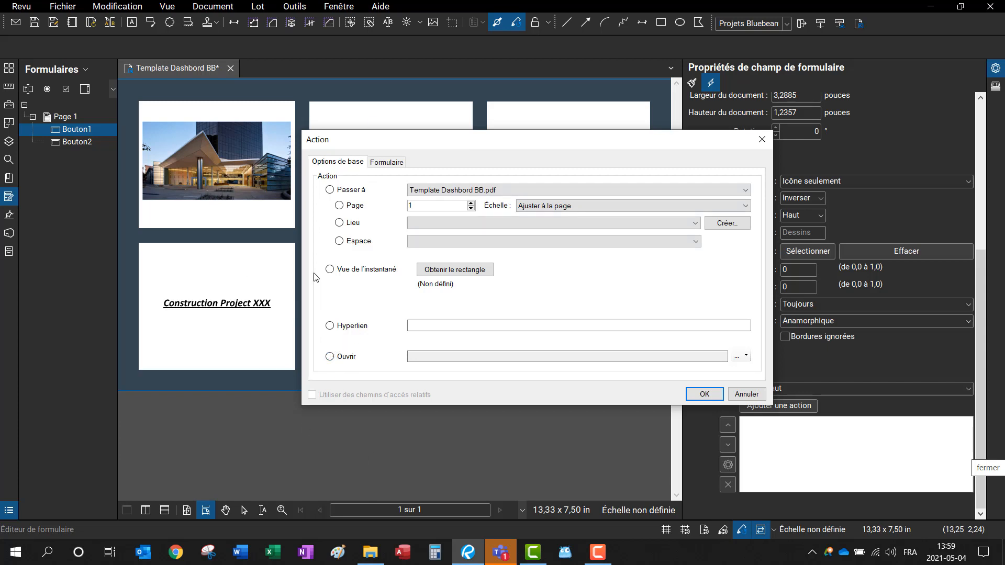
pyautogui.click(330, 358)
pyautogui.click(746, 357)
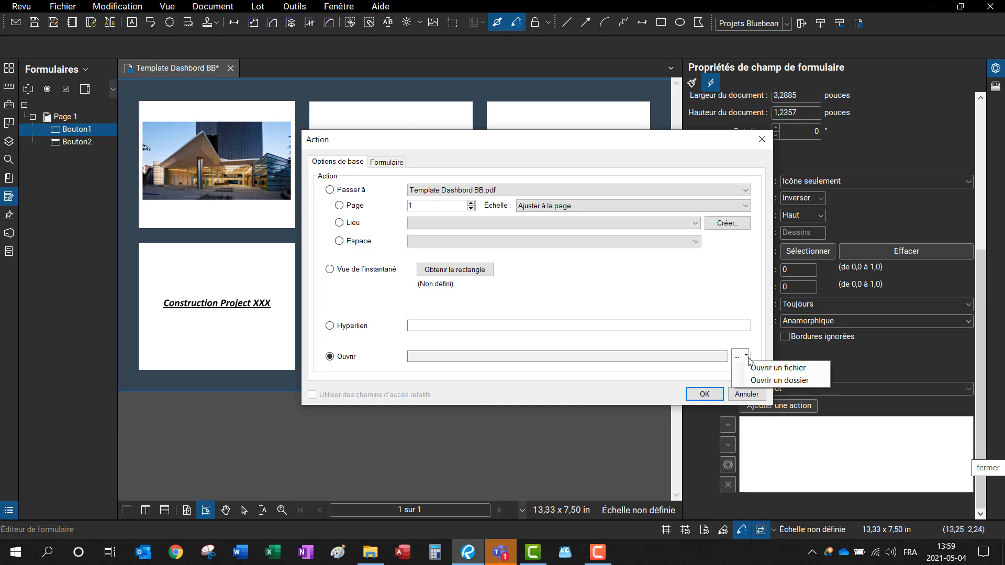
pyautogui.click(754, 380)
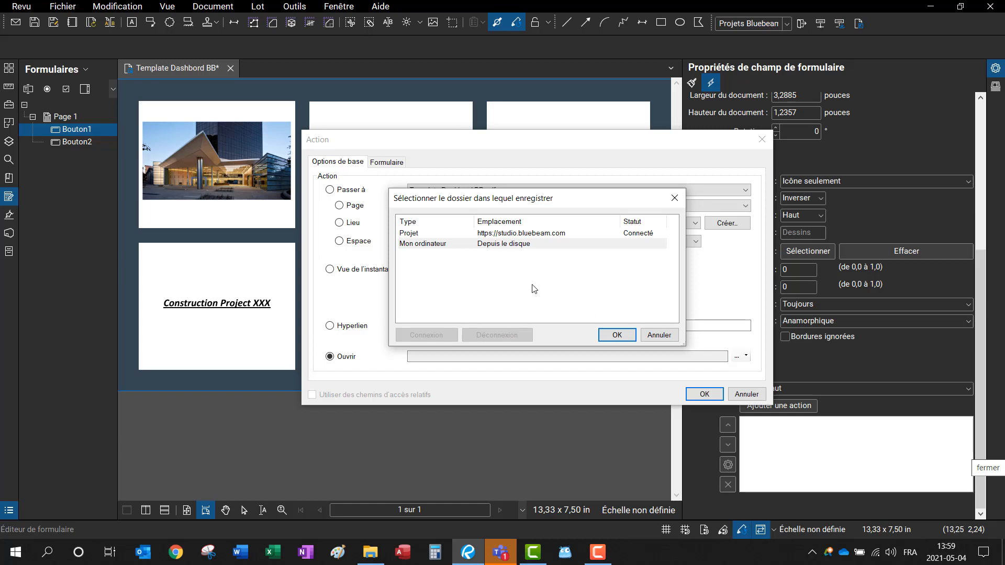
pyautogui.doubleClick(439, 234)
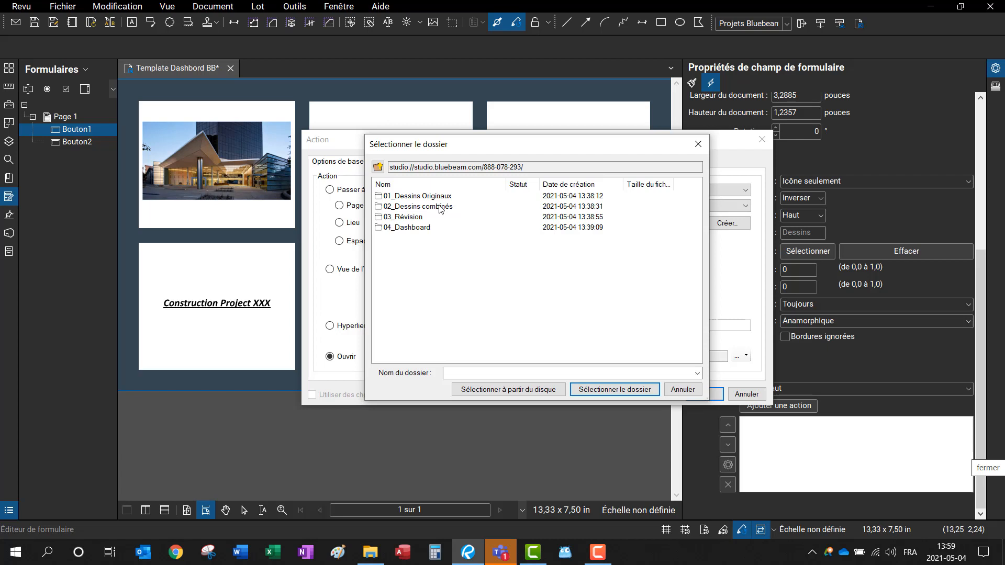
pyautogui.click(445, 208)
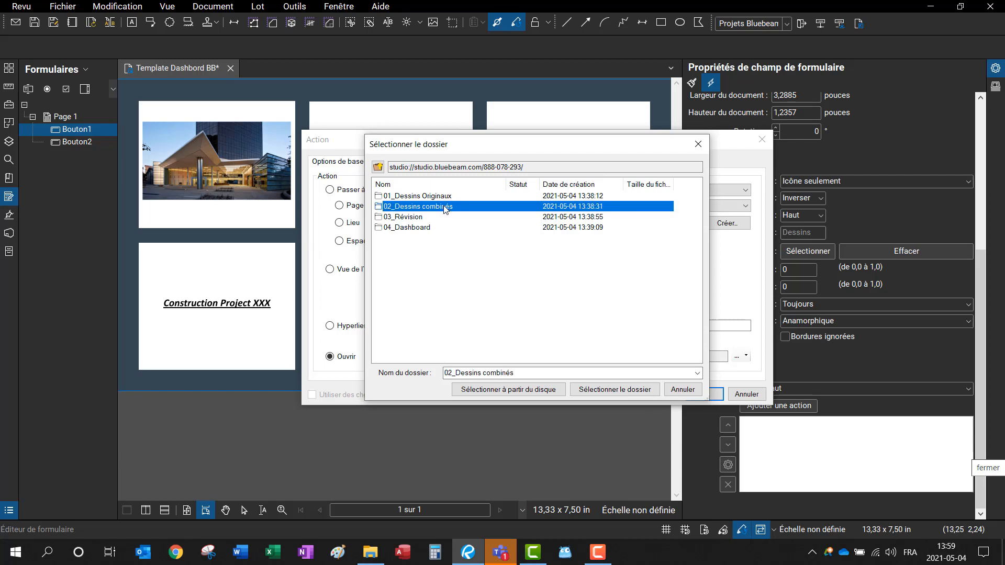
pyautogui.click(615, 387)
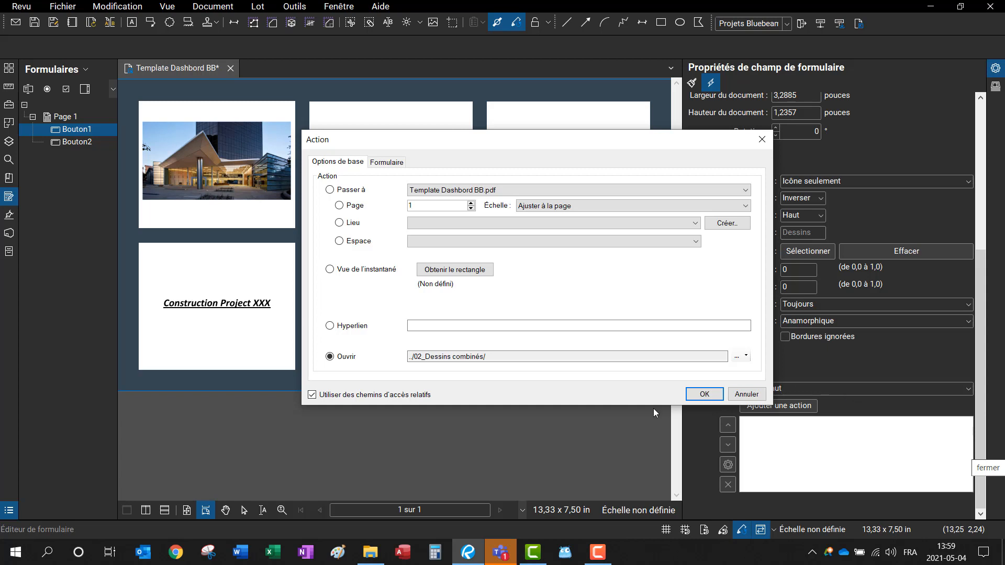
pyautogui.click(702, 395)
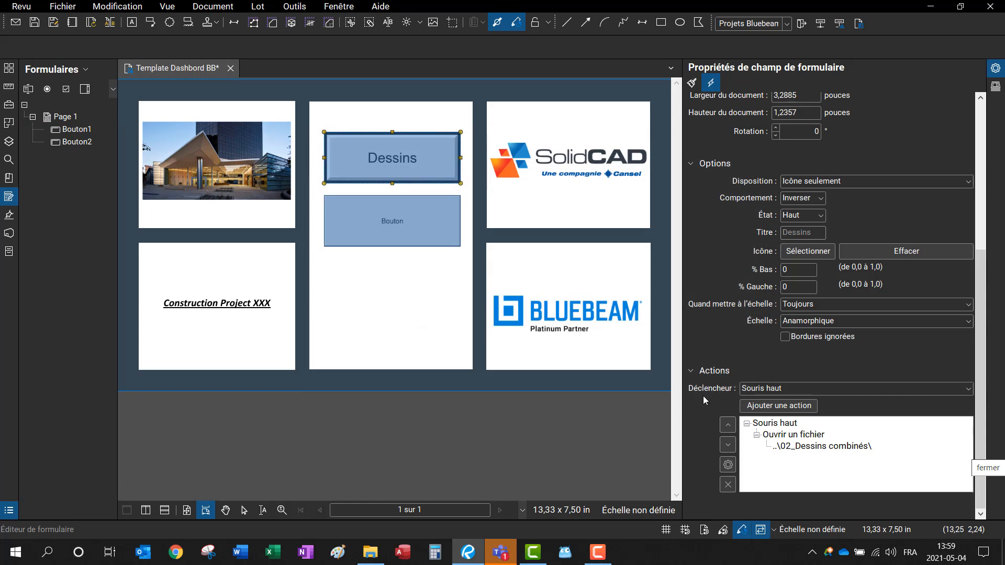
pyautogui.click(80, 142)
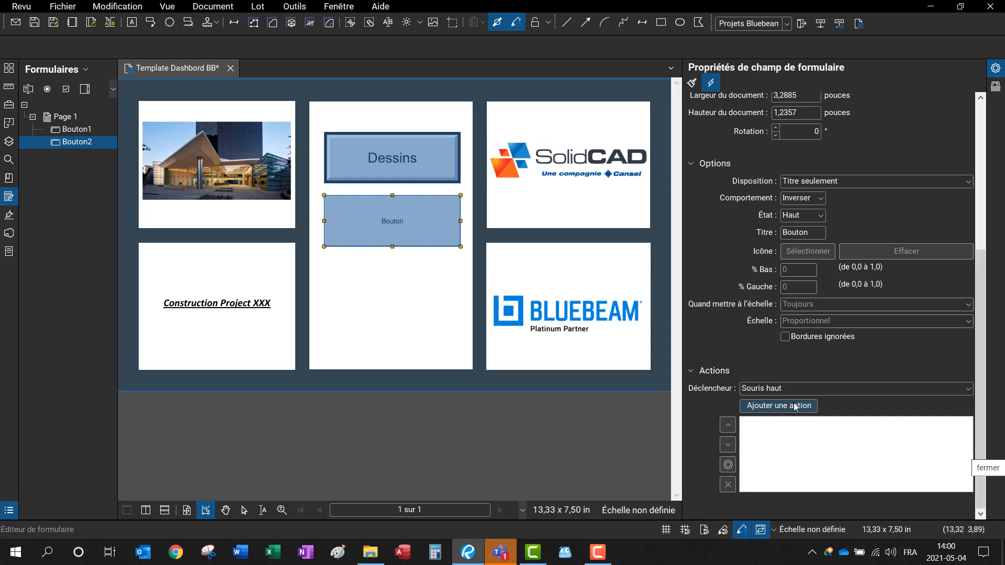
pyautogui.doubleClick(826, 233)
pyautogui.write('www')
pyautogui.write('.')
pyautogui.write('solidcad.ca')
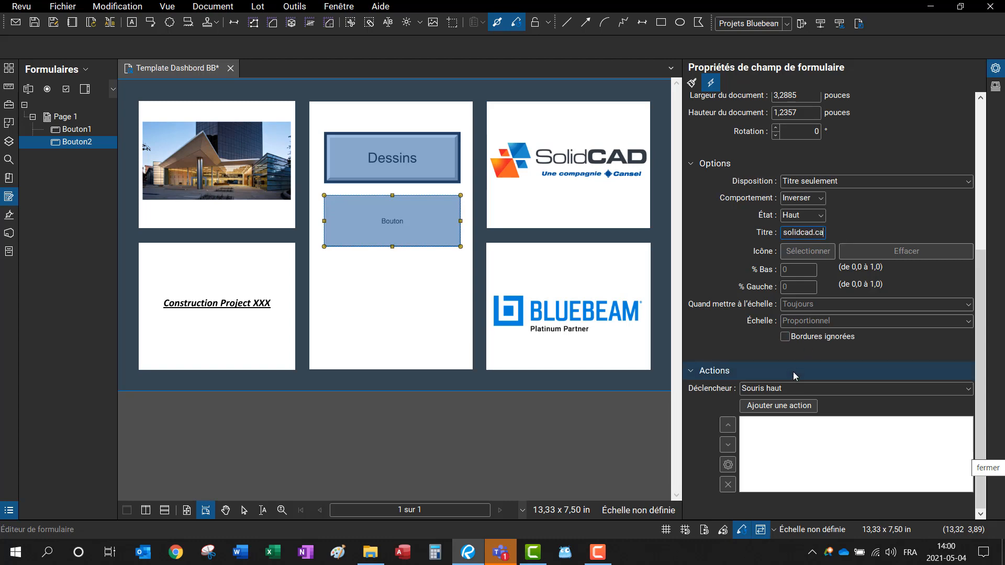
pyautogui.click(792, 406)
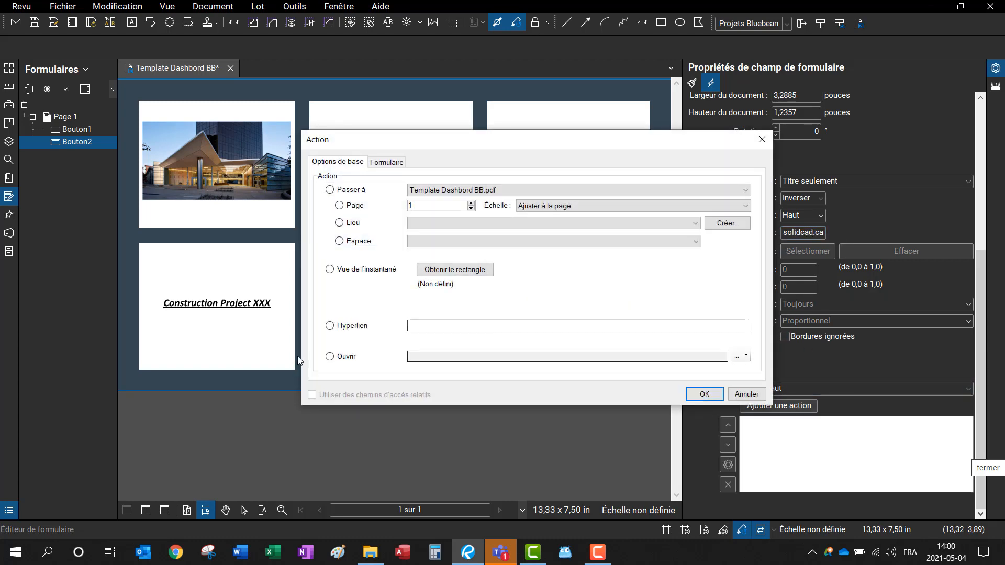
pyautogui.click(329, 326)
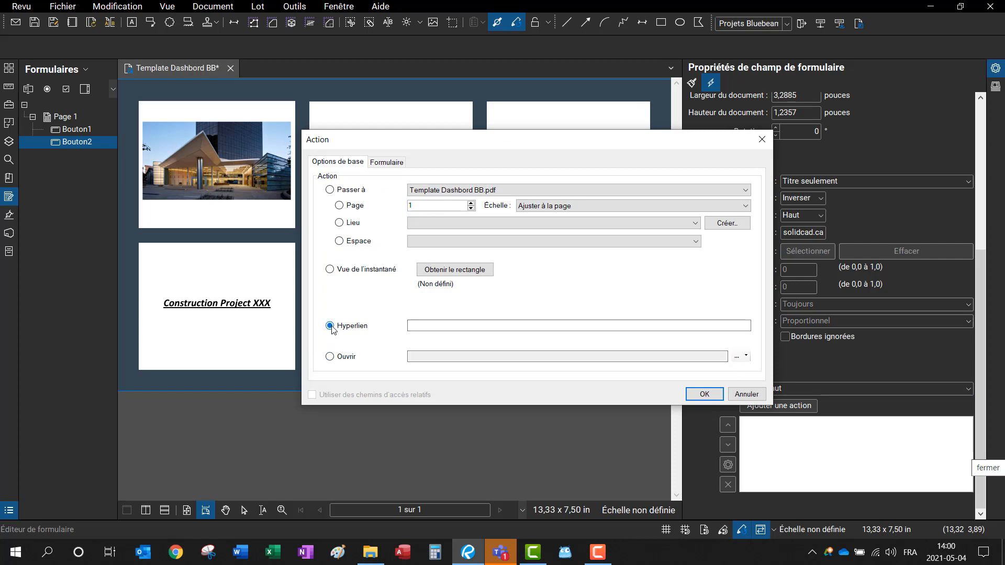
pyautogui.click(456, 325)
pyautogui.write('www.')
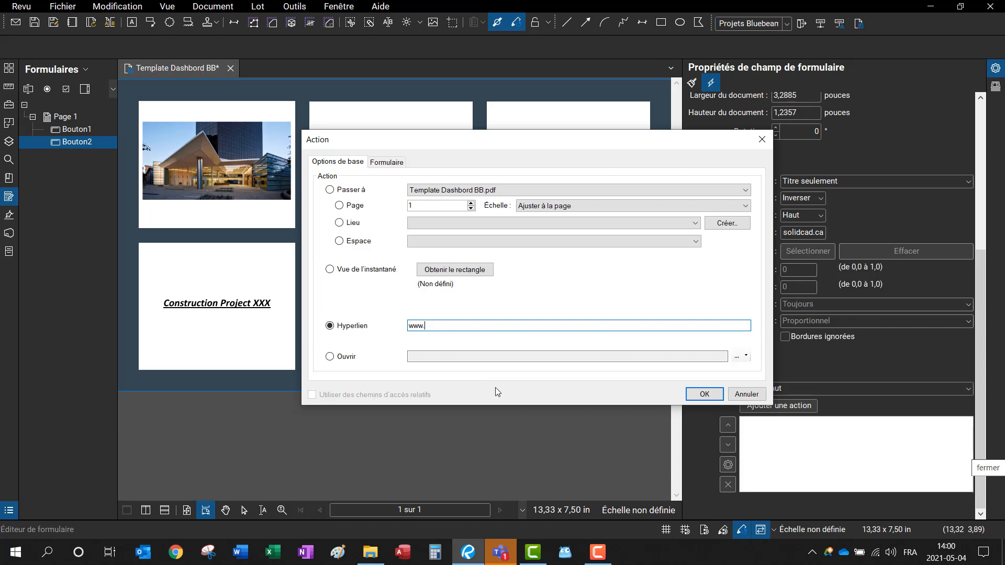
pyautogui.write('solidcad.ca')
pyautogui.click(705, 394)
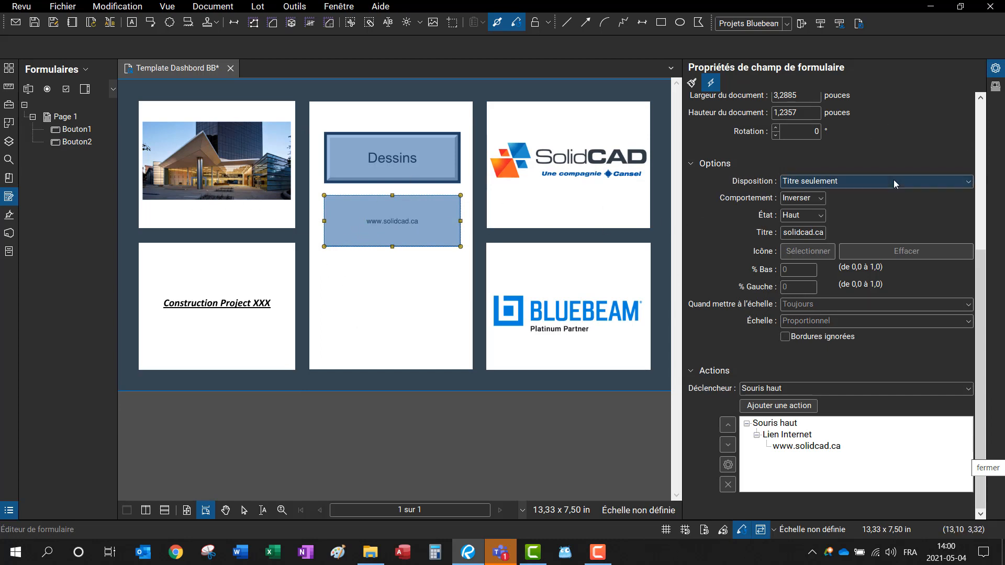
# Step: Review Bouton2's properties and actions, then exit the form editor
pyautogui.scroll(3, 900, 152)
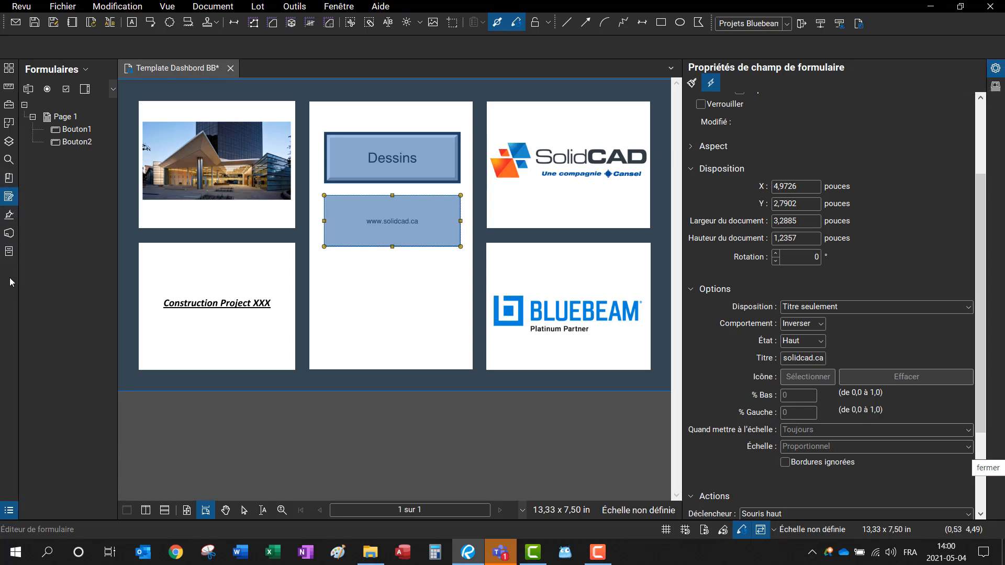
pyautogui.scroll(-3, 907, 226)
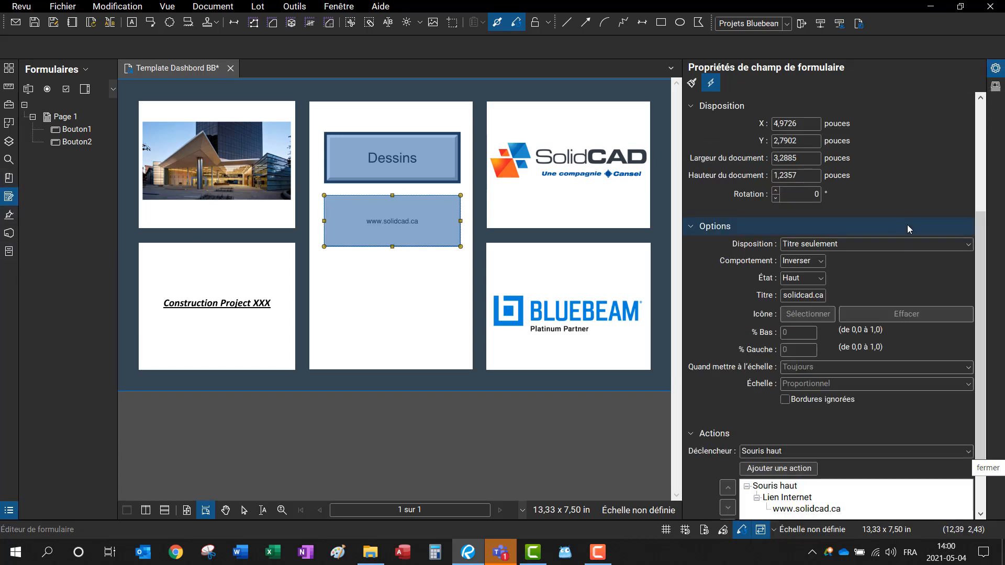
pyautogui.scroll(-3, 909, 229)
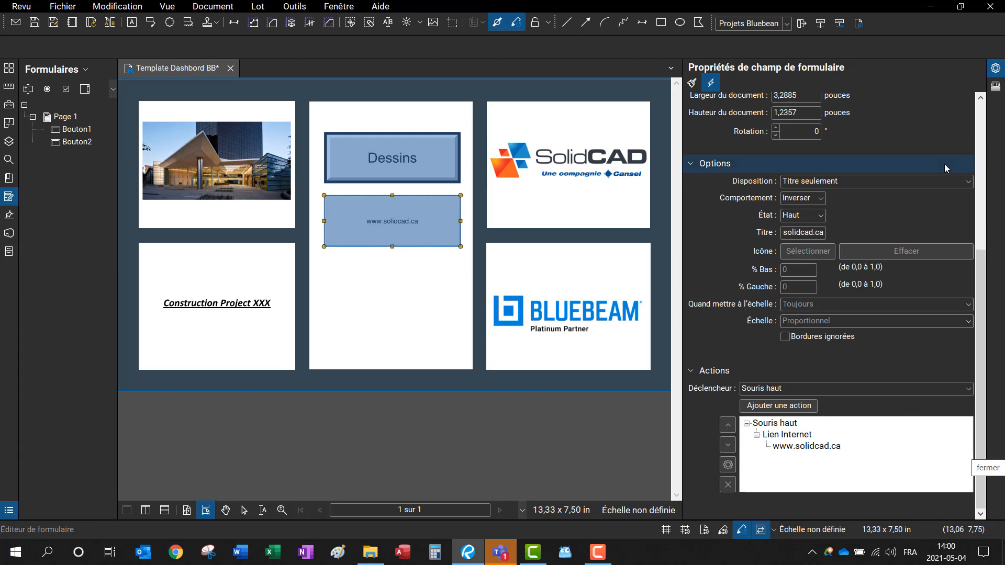
pyautogui.scroll(10, 947, 168)
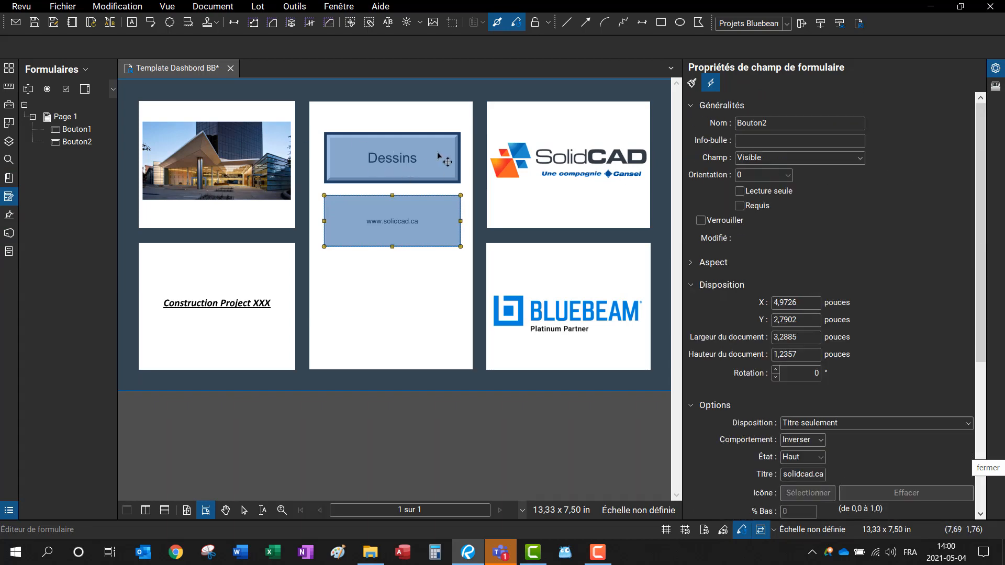
pyautogui.press('Escape')
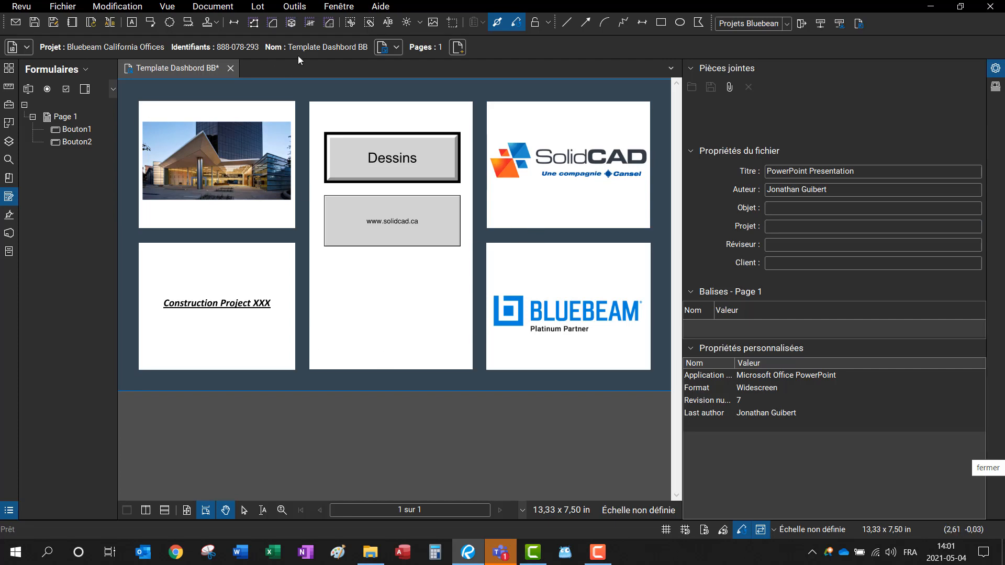
# Step: Add a DESSINS COMBINÉS text box on the middle panel below the buttons and widen it
pyautogui.click(135, 28)
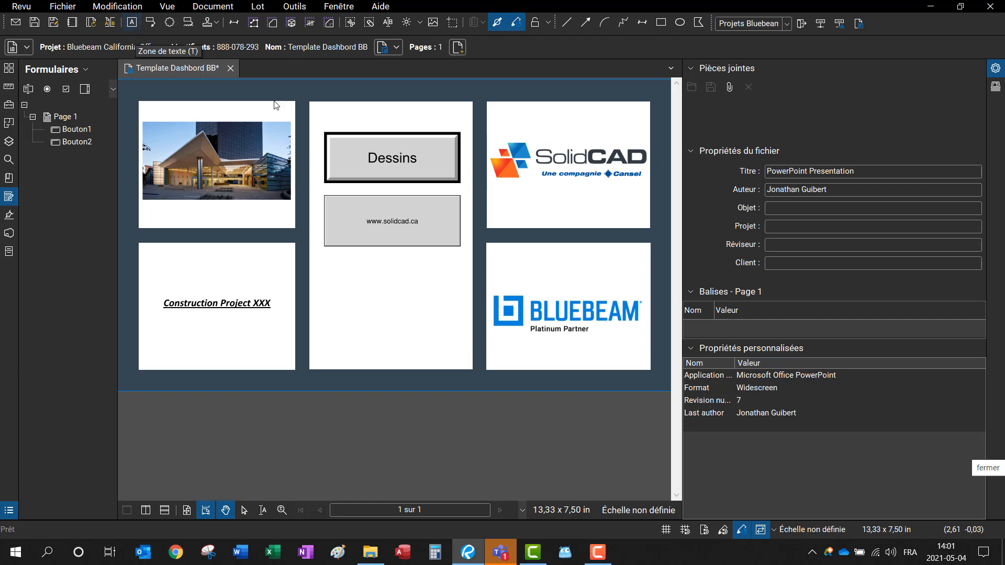
pyautogui.moveTo(328, 271); pyautogui.dragTo(471, 324)
pyautogui.write('DESSINS')
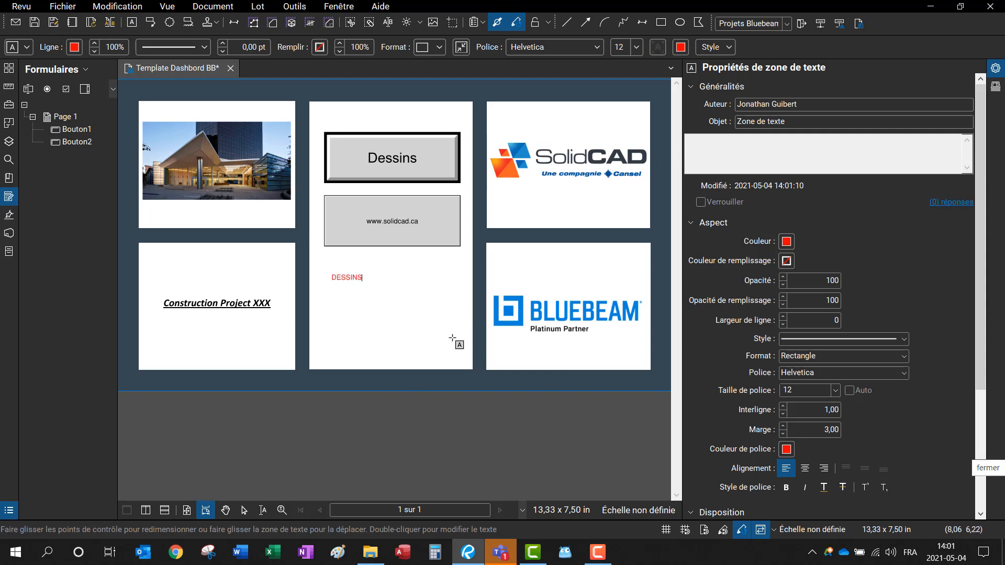
pyautogui.write('COMBINÉE')
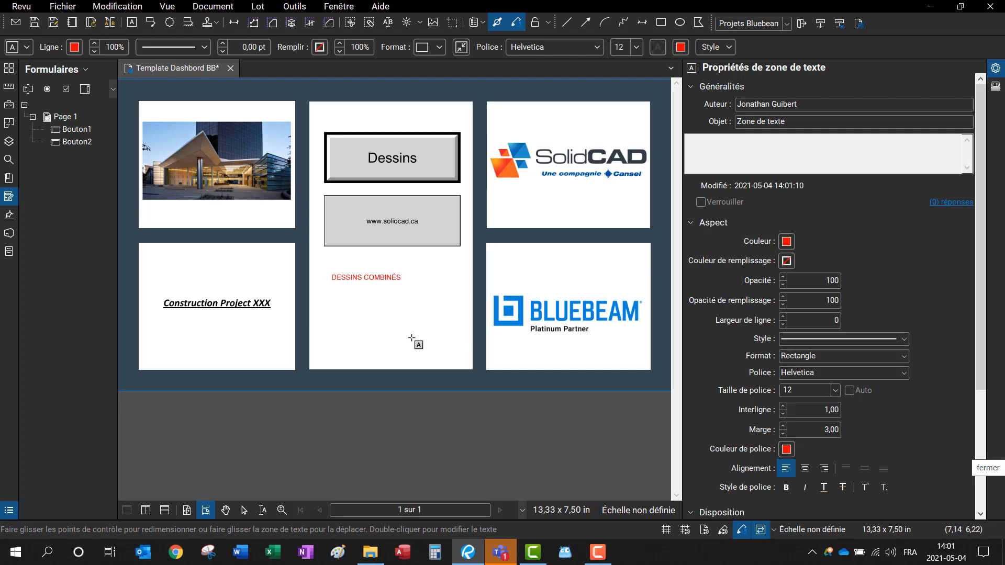
pyautogui.click(396, 317)
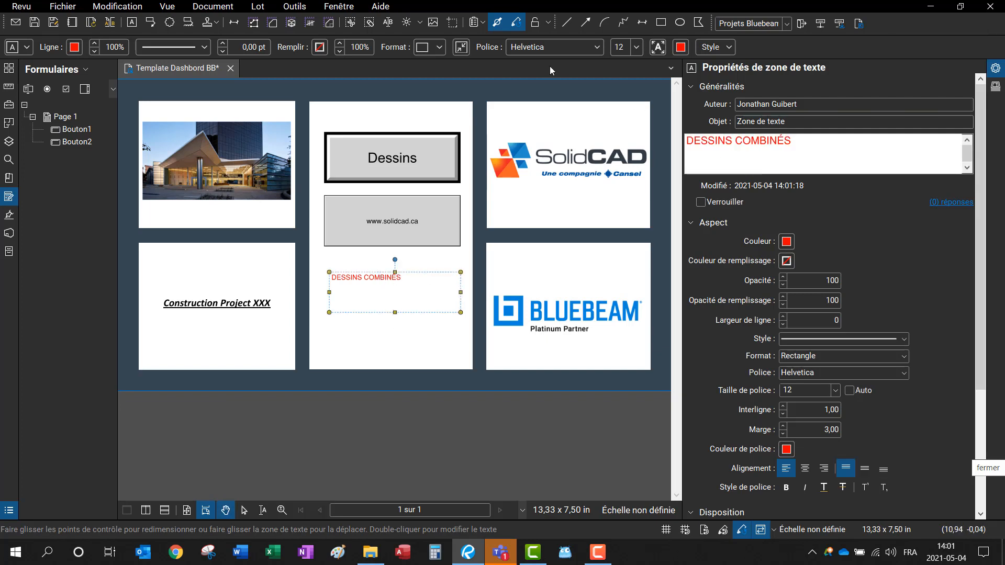
pyautogui.click(659, 47)
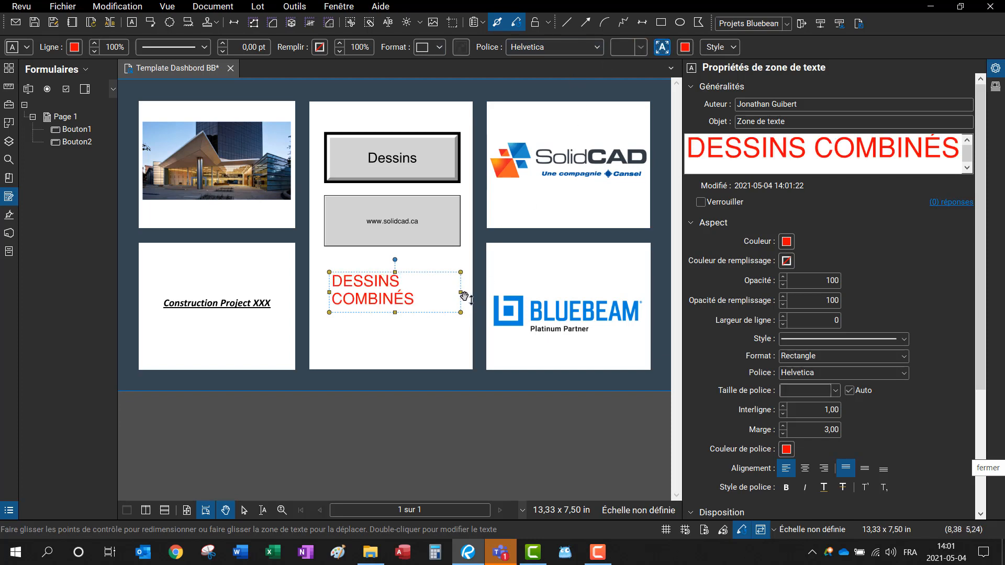
pyautogui.moveTo(460, 292); pyautogui.dragTo(486, 292)
pyautogui.click(325, 291)
pyautogui.click(335, 296)
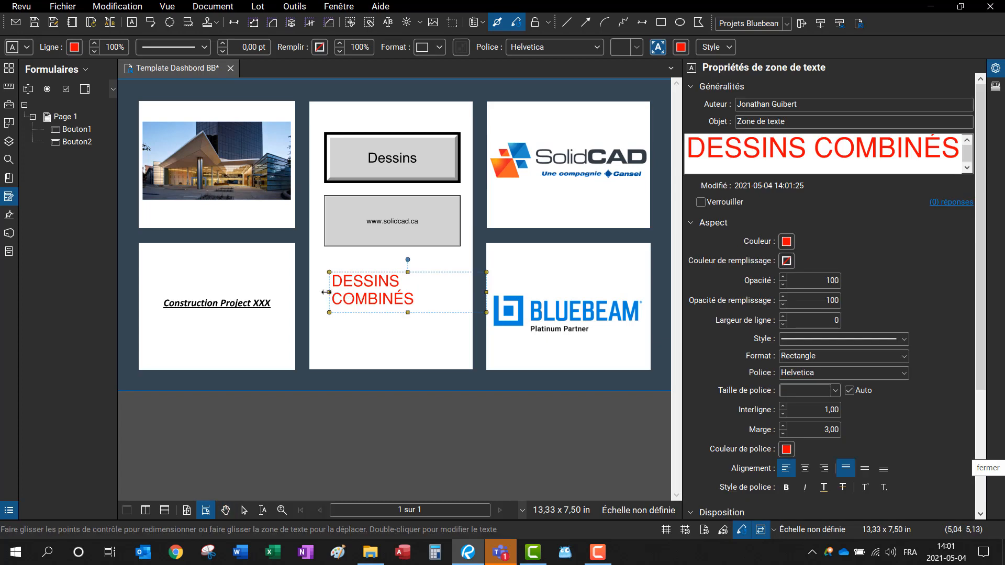
pyautogui.moveTo(329, 292); pyautogui.dragTo(317, 292)
pyautogui.moveTo(400, 292); pyautogui.dragTo(389, 297)
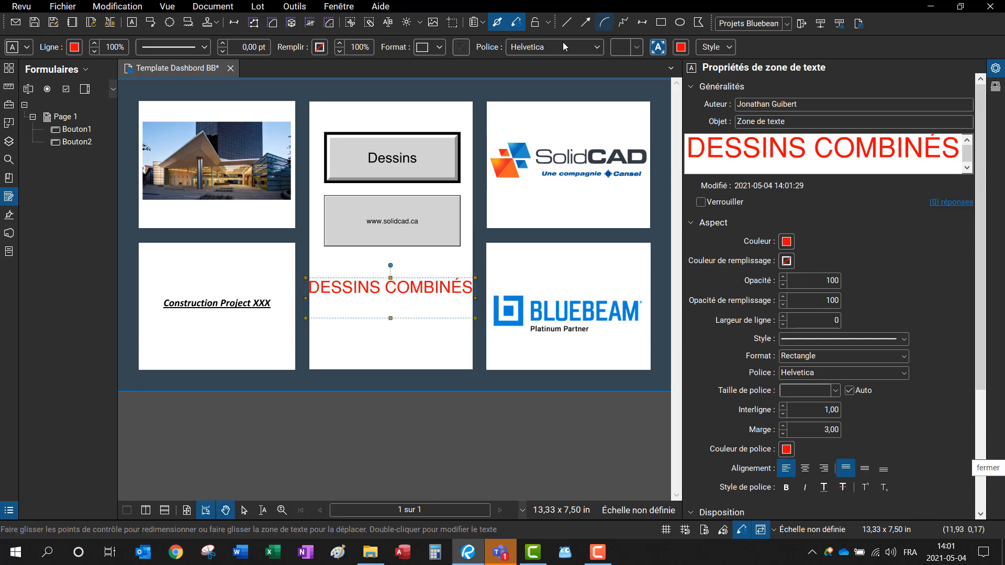
# Step: Turn off auto-size, make the label 24 pt centred, and fit the box snugly in the panel
pyautogui.click(728, 50)
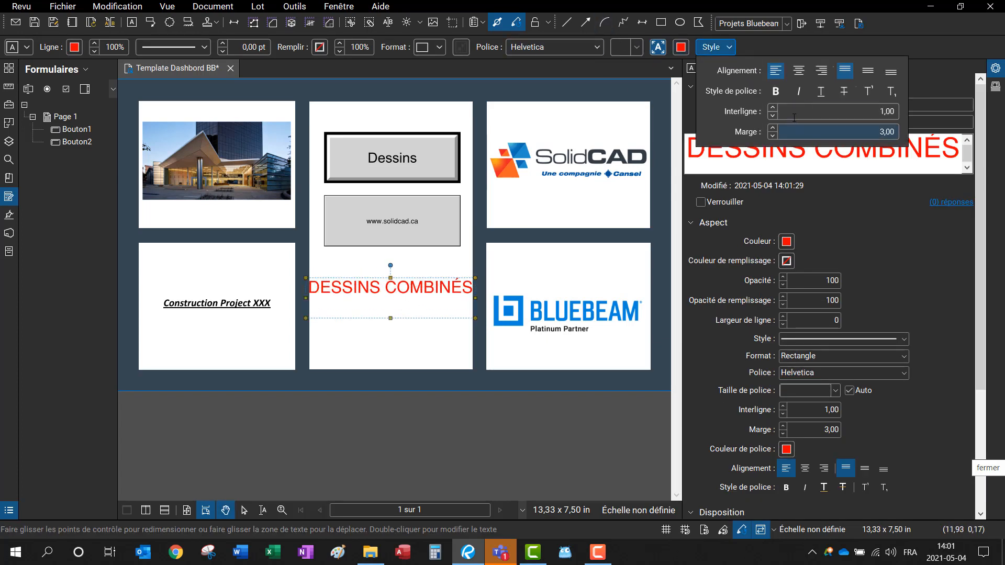
pyautogui.click(636, 49)
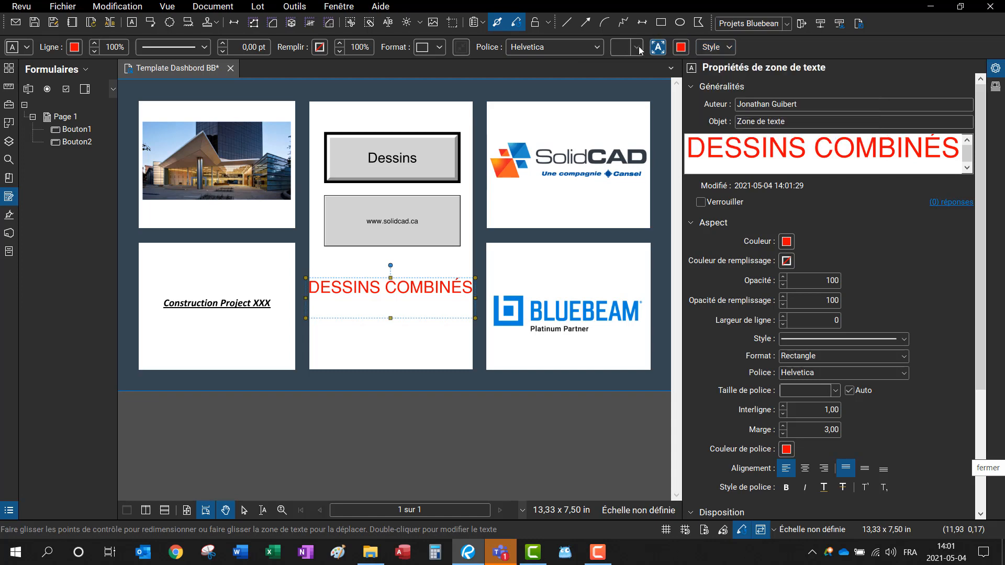
pyautogui.click(662, 50)
pyautogui.click(642, 51)
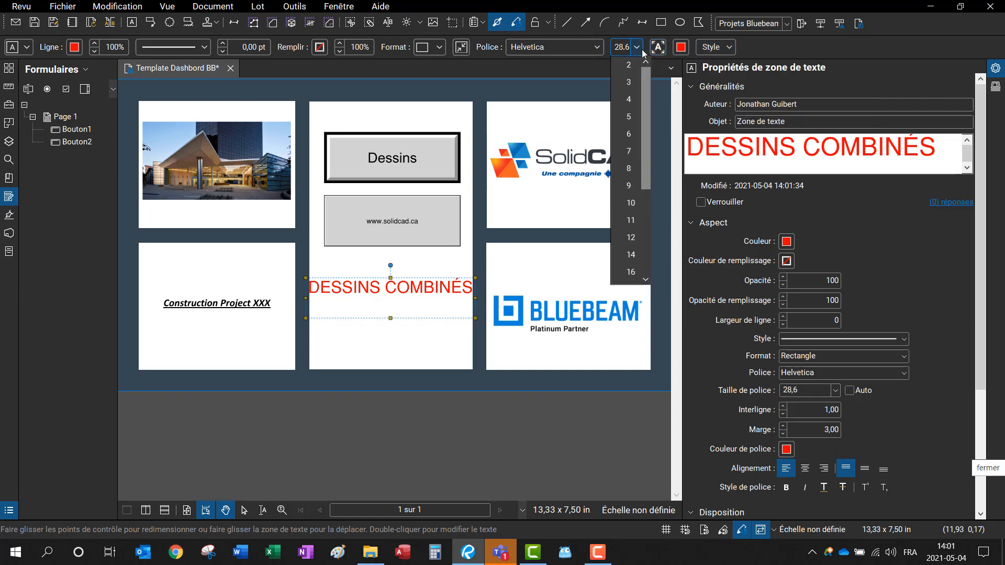
pyautogui.scroll(-3, 629, 237)
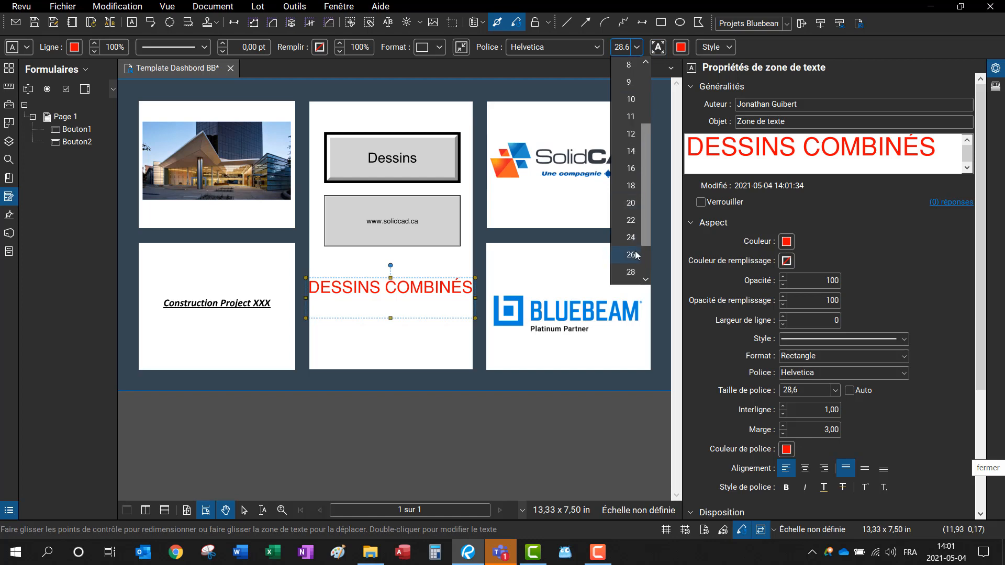
pyautogui.click(630, 185)
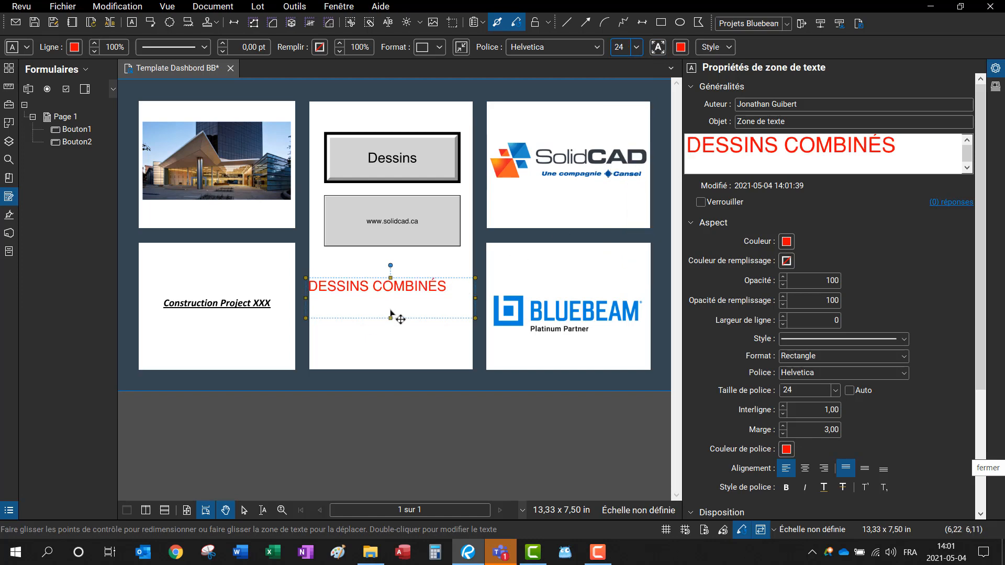
pyautogui.moveTo(422, 285); pyautogui.dragTo(436, 285)
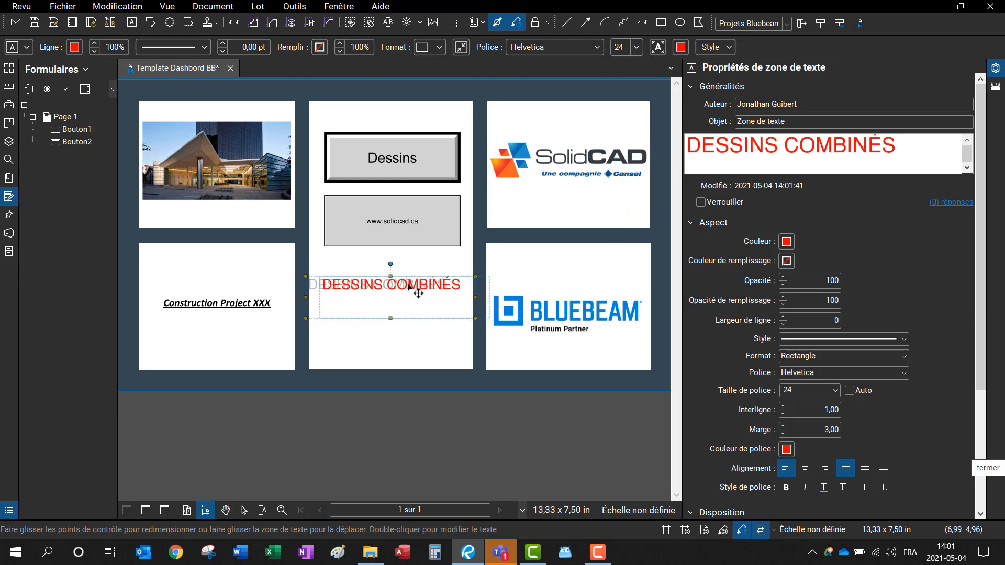
pyautogui.click(707, 45)
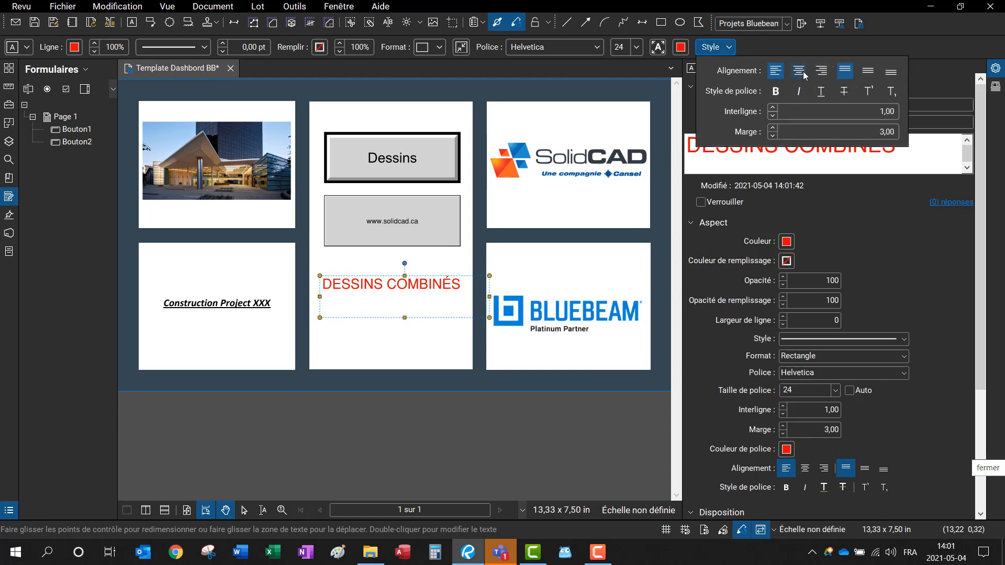
pyautogui.click(799, 71)
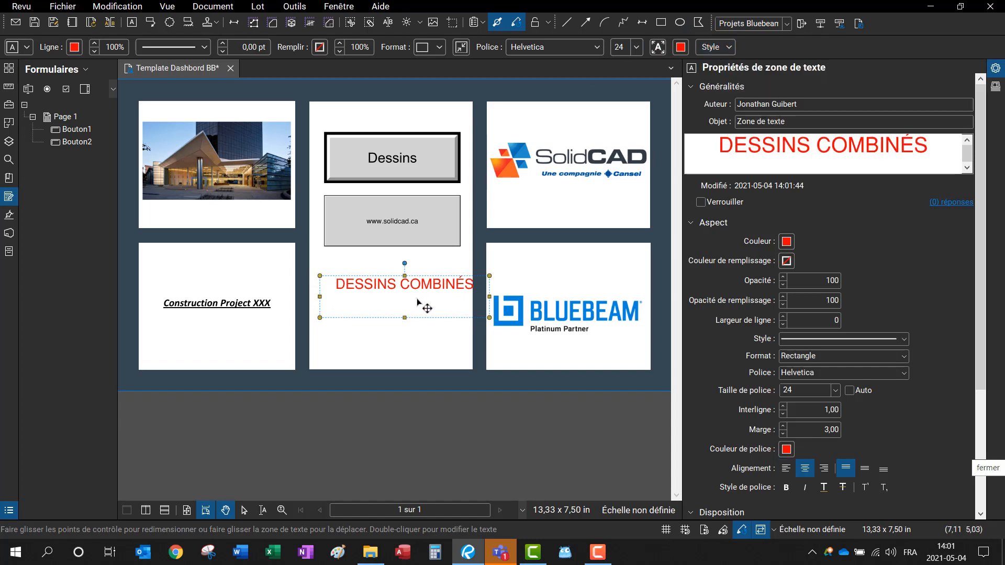
pyautogui.moveTo(424, 283); pyautogui.dragTo(410, 283)
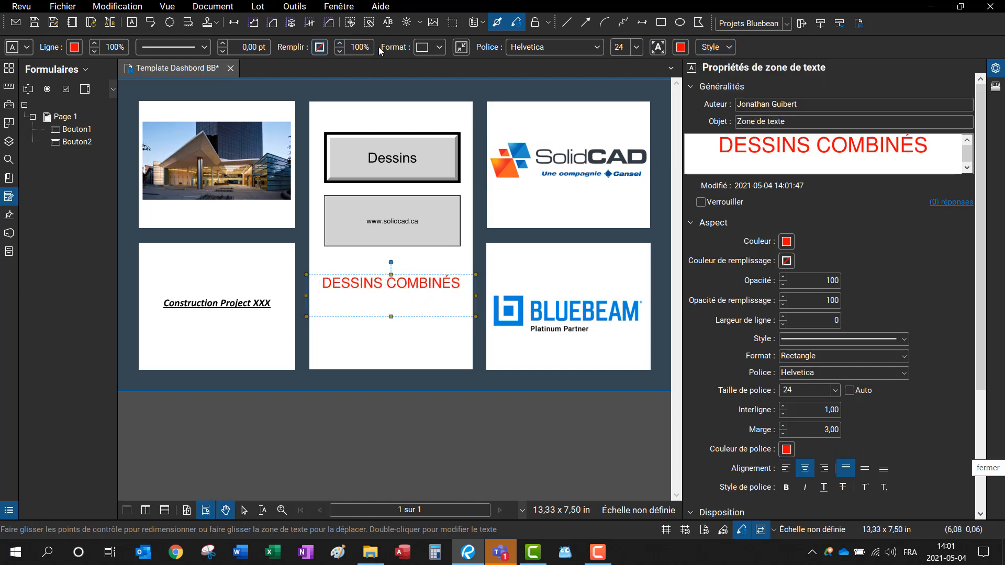
pyautogui.click(461, 46)
pyautogui.moveTo(365, 283); pyautogui.dragTo(379, 284)
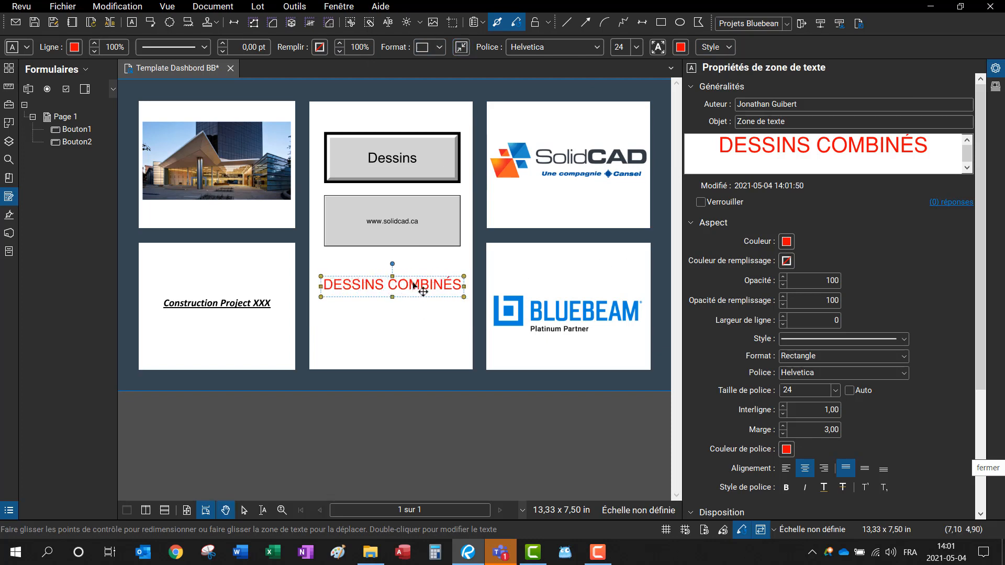
# Step: Link the label to open 02_Dessins combinés/Fichiers combinés California office.pdf, then flatten it
pyautogui.rightClick(413, 285)
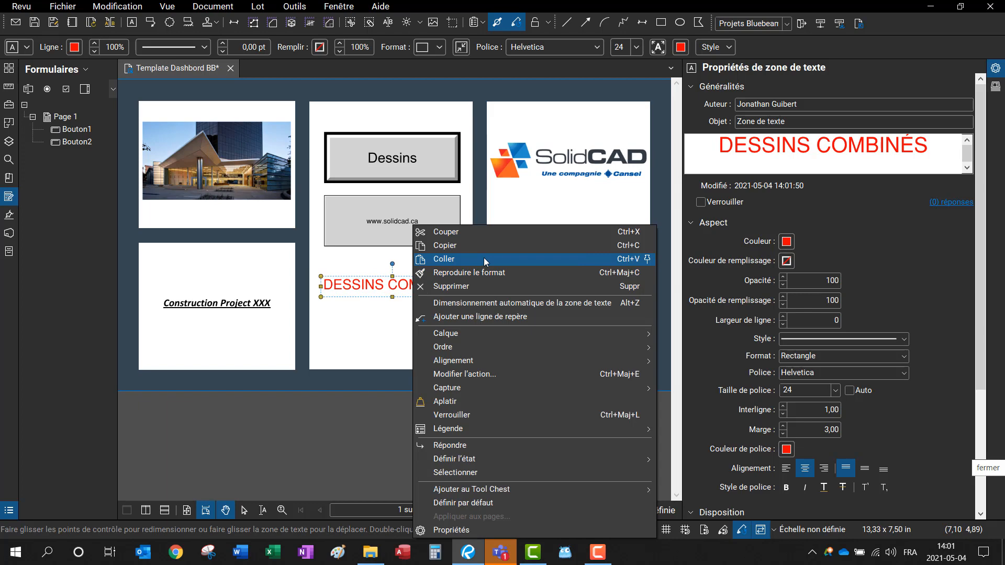
pyautogui.click(520, 375)
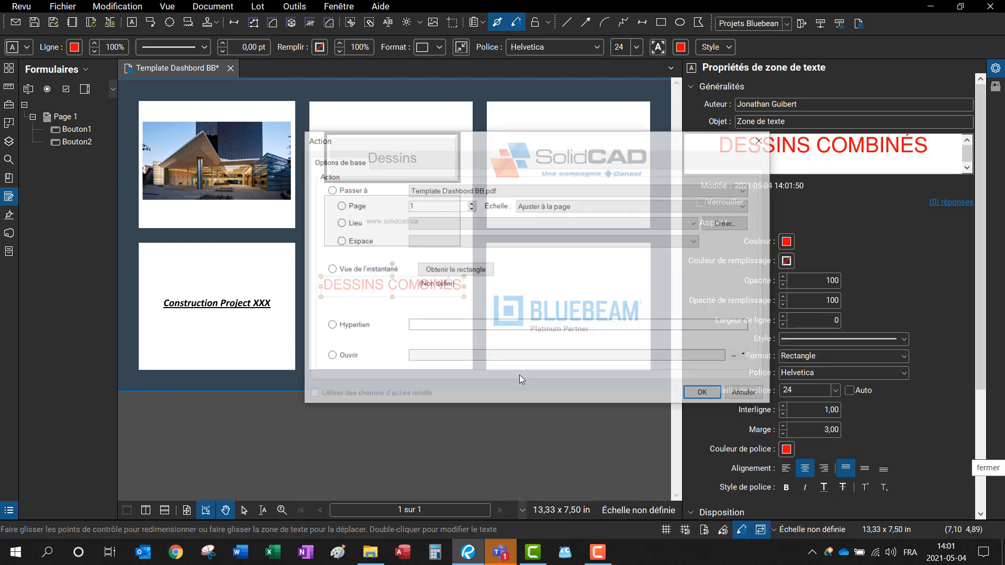
pyautogui.click(330, 358)
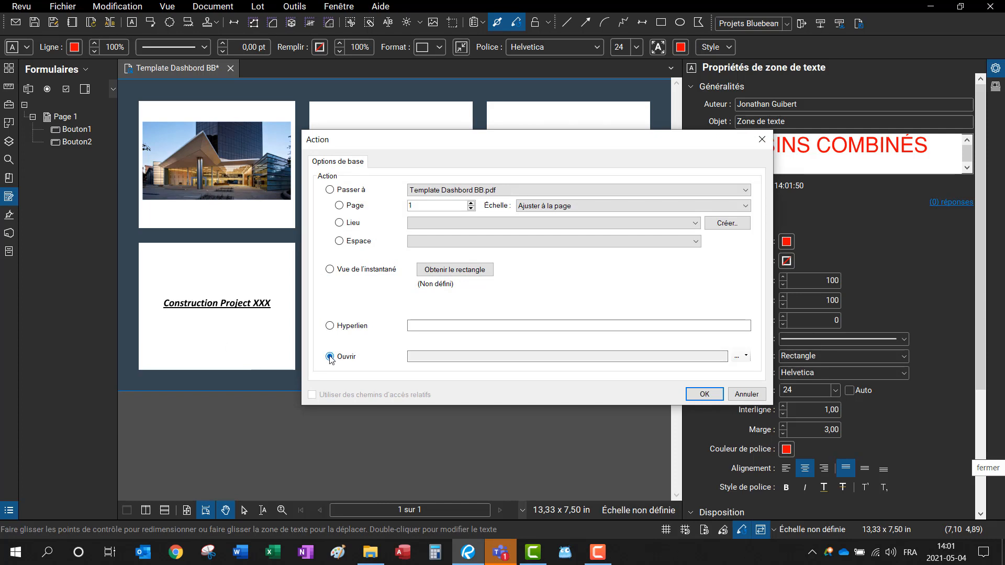
pyautogui.click(746, 357)
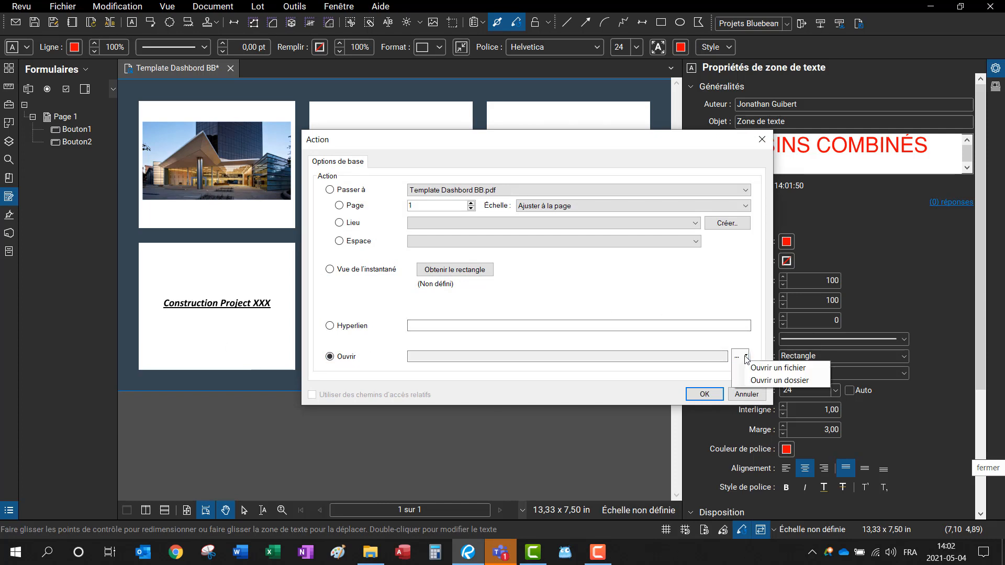
pyautogui.click(773, 367)
pyautogui.doubleClick(418, 234)
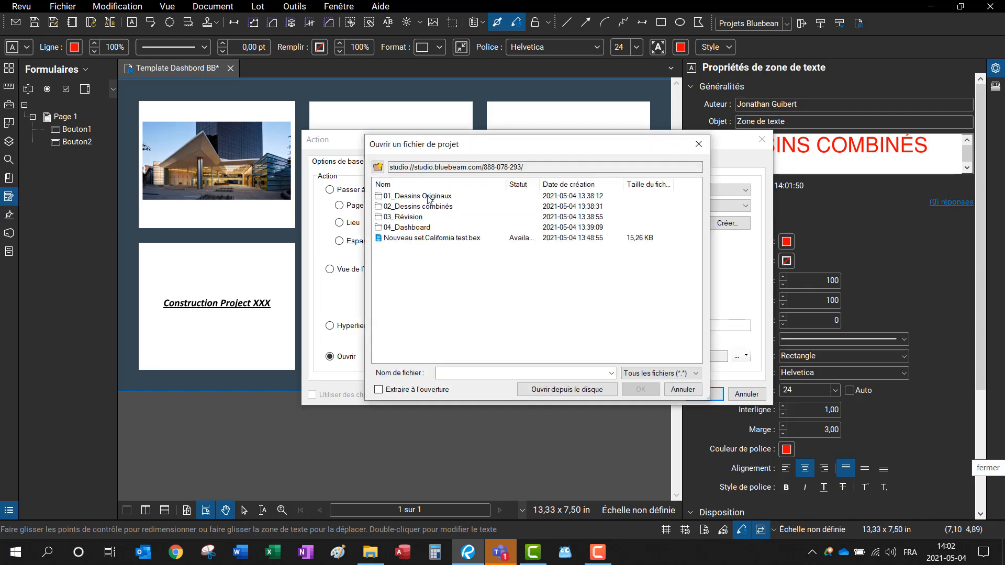
pyautogui.doubleClick(423, 206)
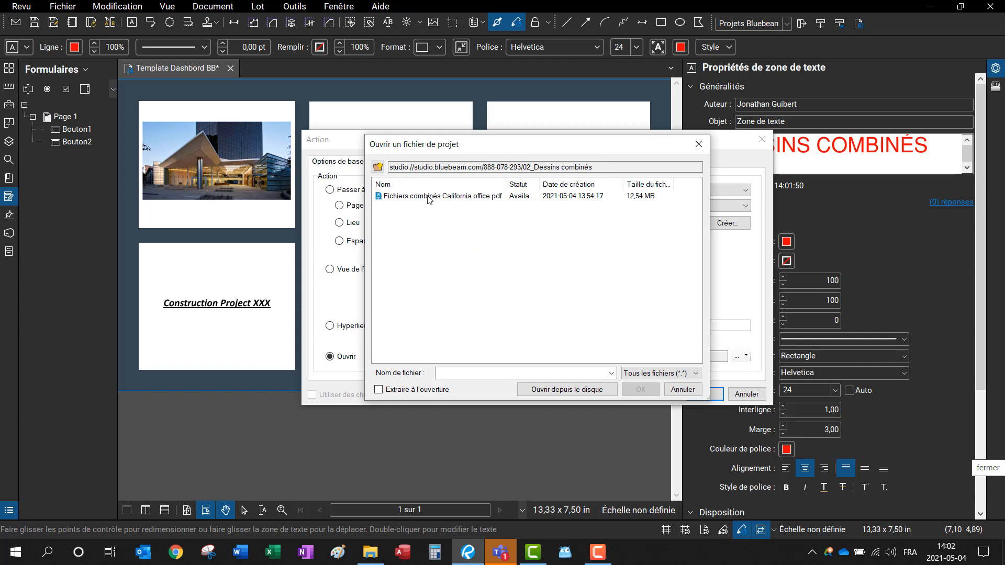
pyautogui.doubleClick(428, 196)
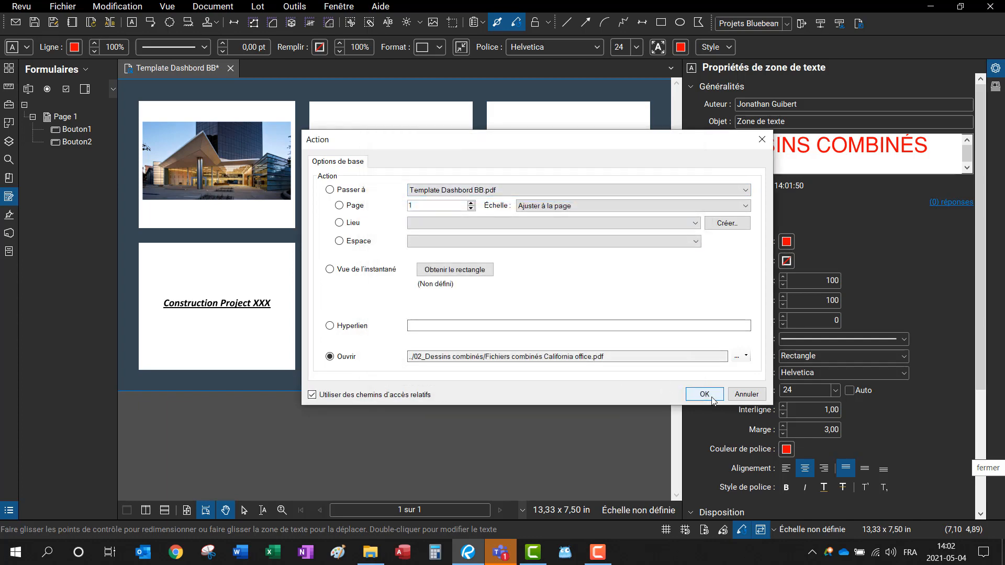
pyautogui.click(705, 394)
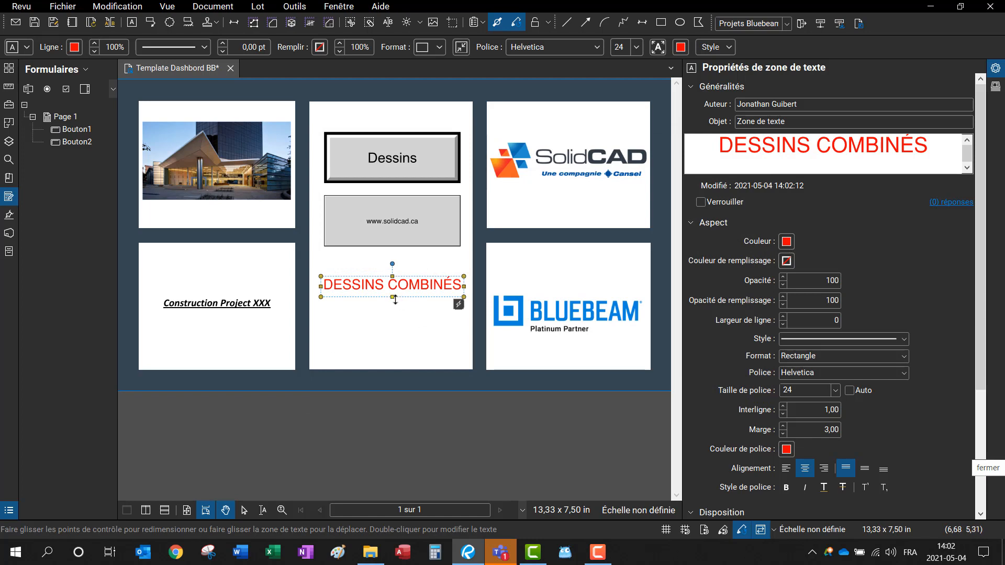
pyautogui.rightClick(418, 288)
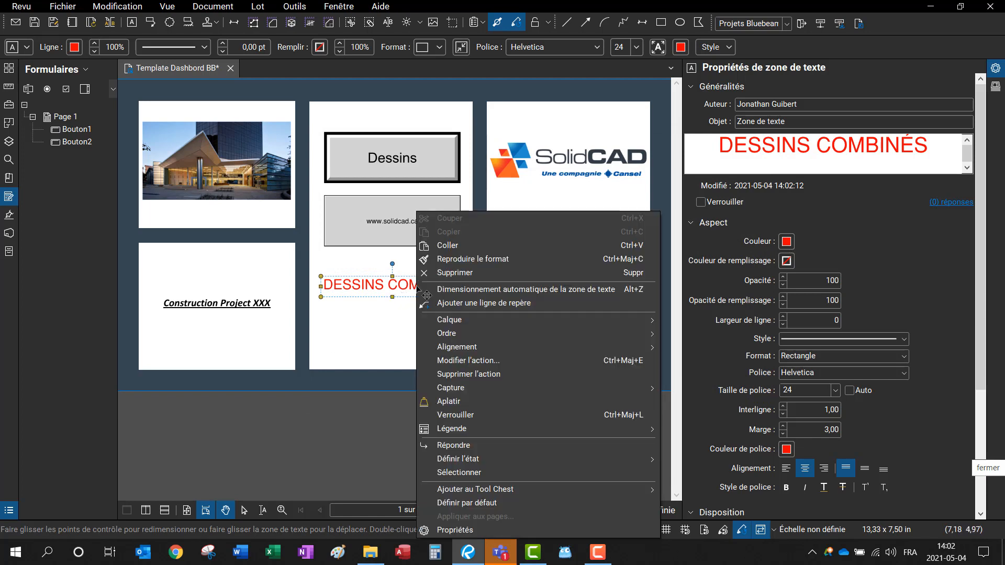
pyautogui.click(488, 403)
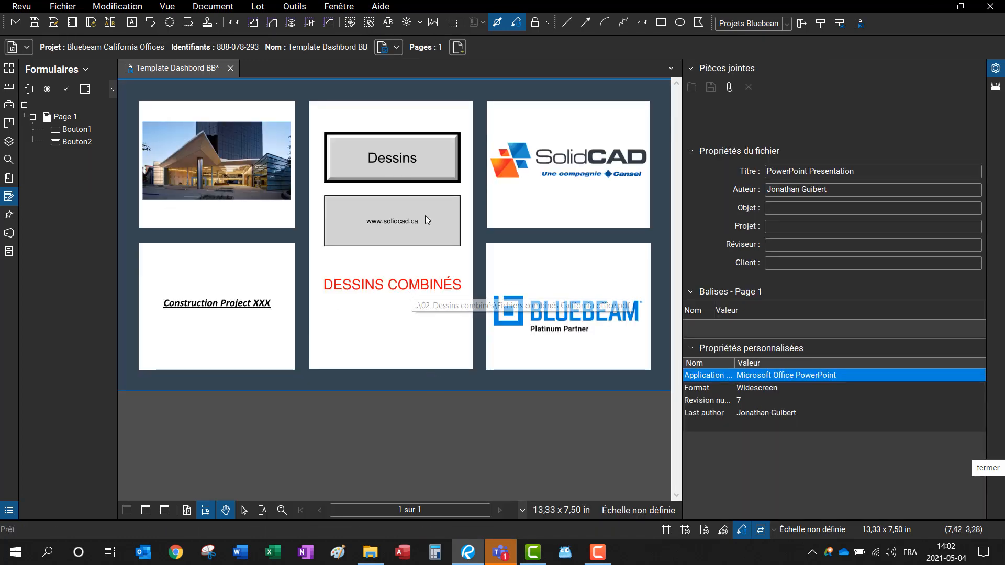
# Step: Follow the DESSINS COMBINÉS link and jump from the sheet index to A1.01 SITE PLAN
pyautogui.click(414, 292)
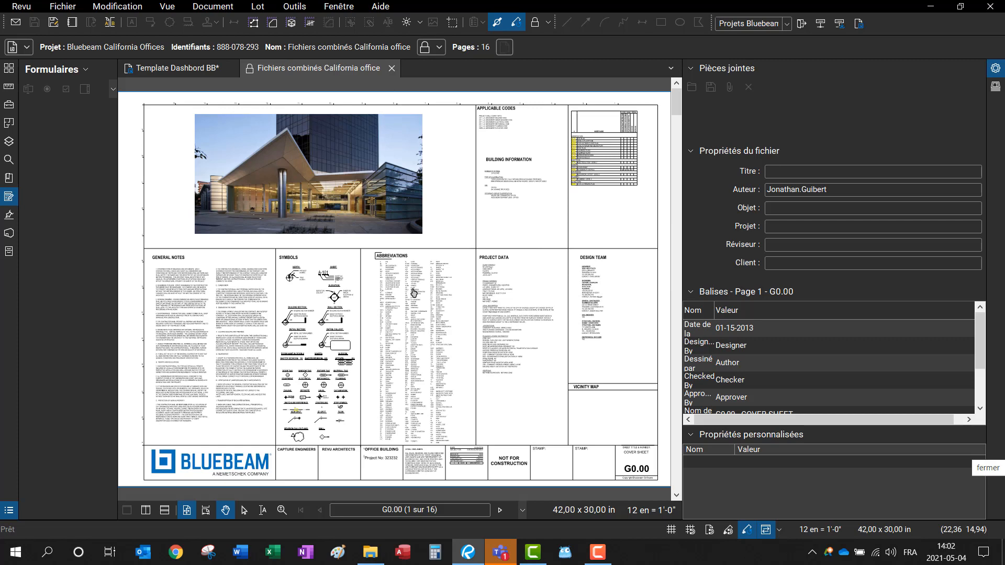
pyautogui.scroll(6, 542, 147)
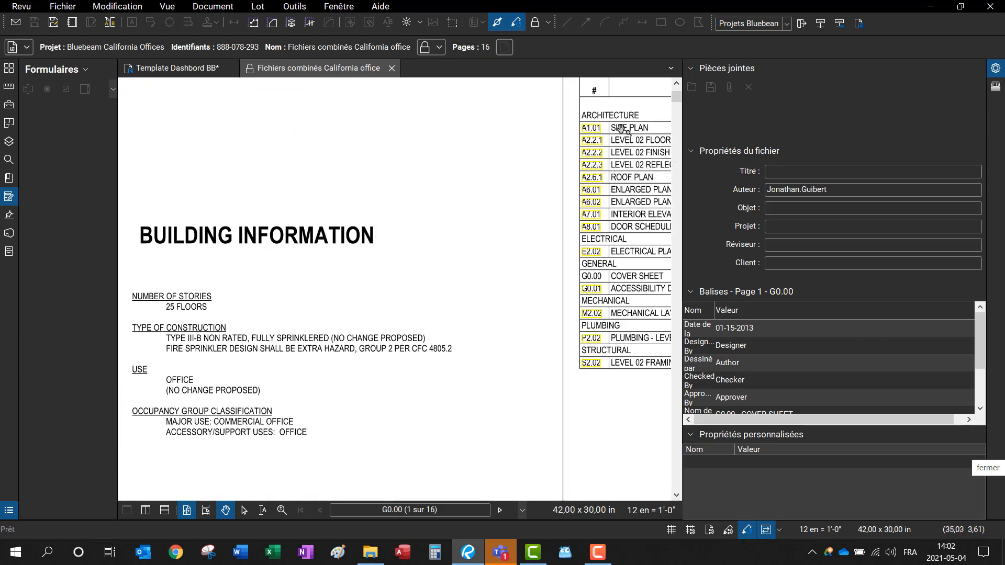
pyautogui.moveTo(617, 128); pyautogui.dragTo(515, 165)
pyautogui.click(474, 167)
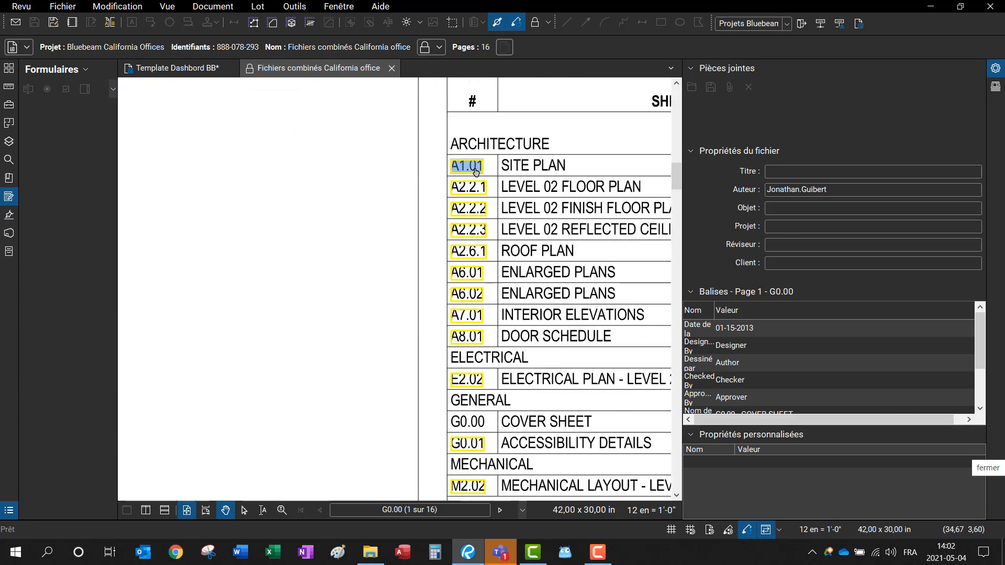
pyautogui.scroll(-3, 503, 173)
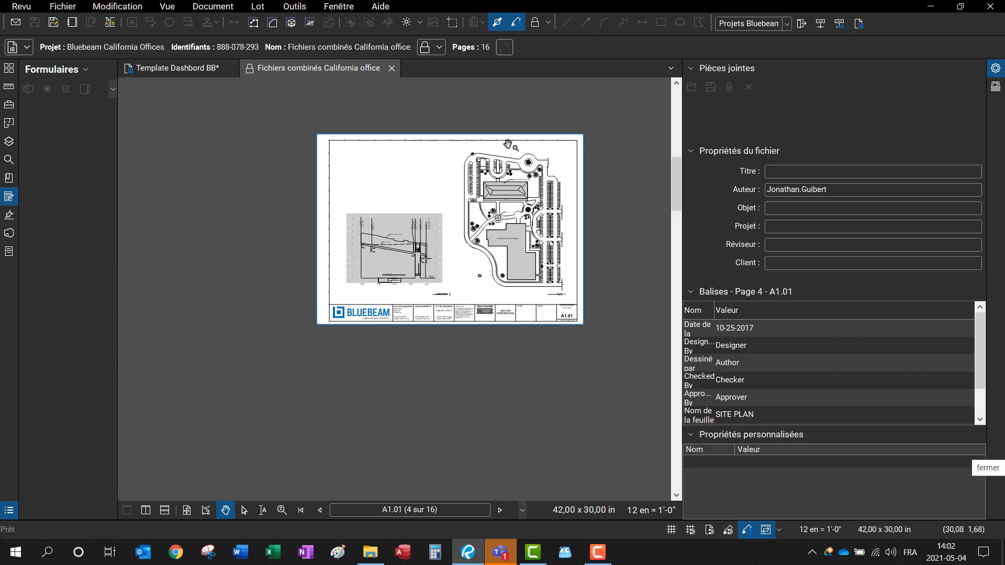
pyautogui.scroll(4, 518, 261)
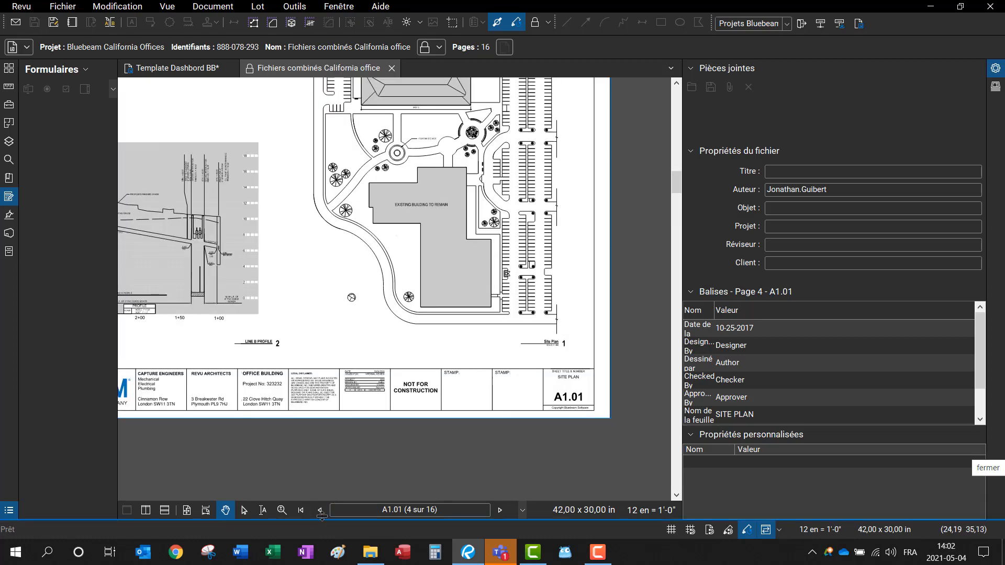
# Step: Return to the G0.00 cover sheet and give the drawing more screen room
pyautogui.click(322, 515)
pyautogui.click(322, 515)
pyautogui.click(322, 514)
pyautogui.scroll(-3, 521, 184)
pyautogui.moveTo(444, 207); pyautogui.dragTo(463, 312)
pyautogui.scroll(5, 524, 241)
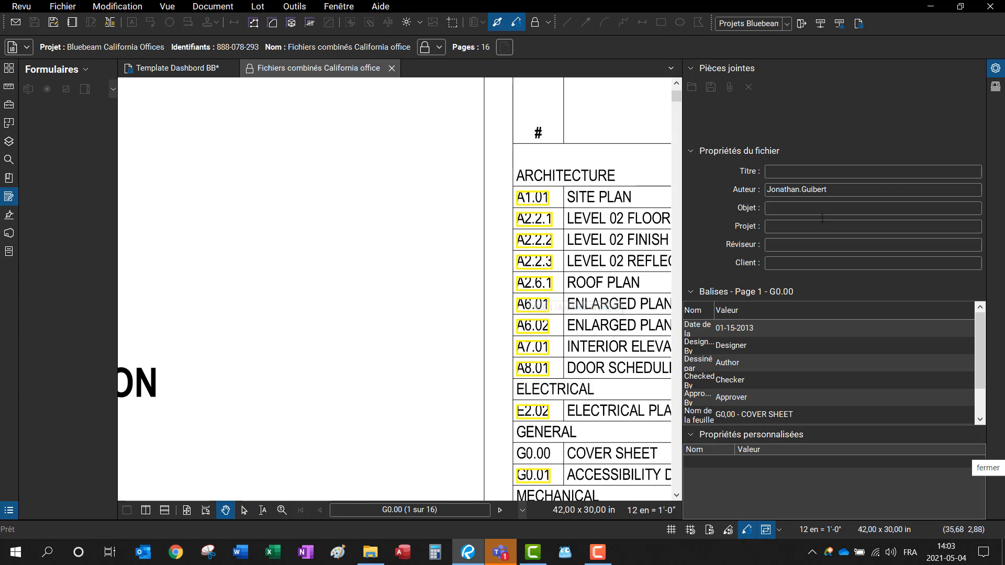
pyautogui.moveTo(681, 202); pyautogui.dragTo(908, 204)
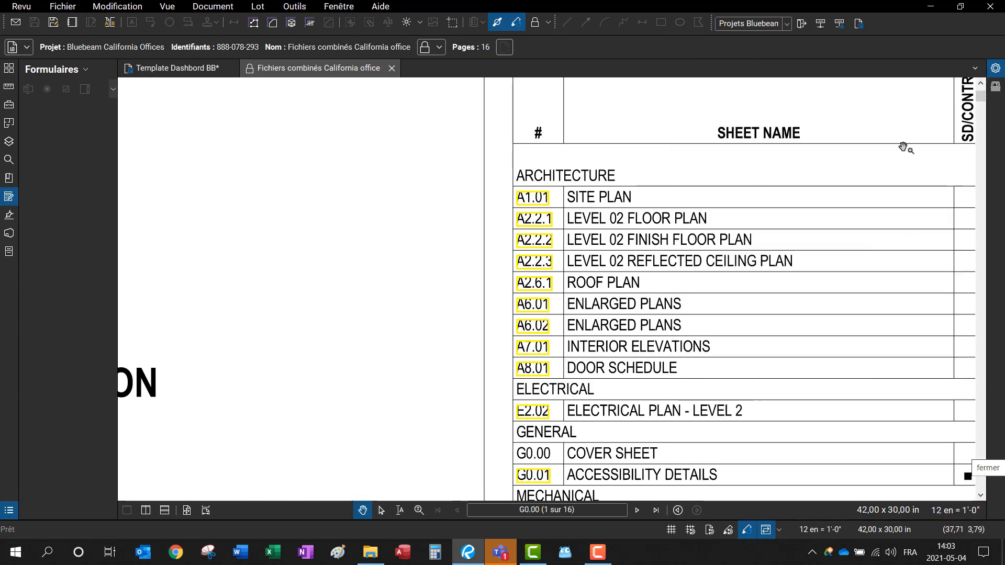
pyautogui.scroll(-3, 673, 307)
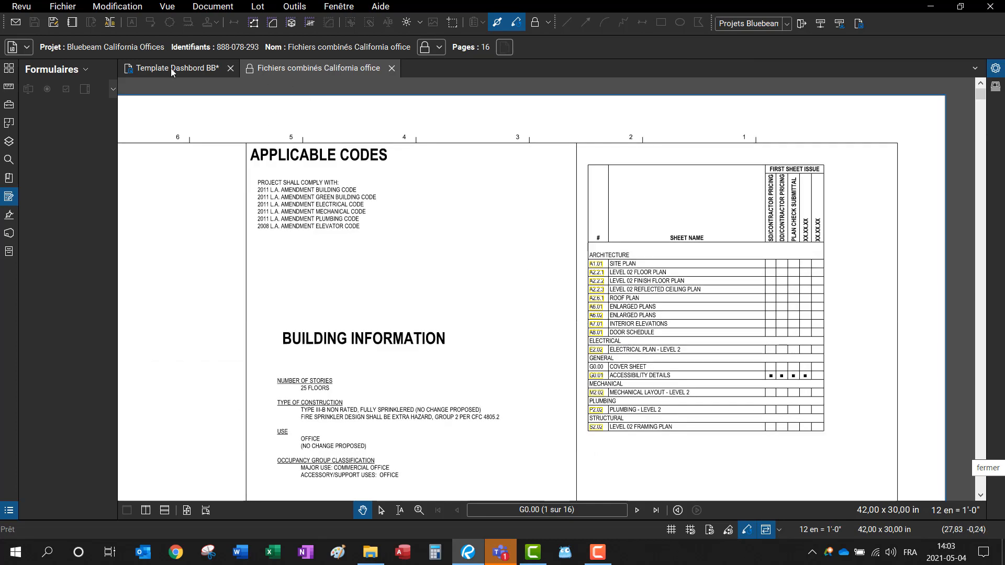
# Step: From the dashboard's Dessins link, open Fichiers combinés California office.pdf in the project folder
pyautogui.click(170, 68)
pyautogui.click(404, 162)
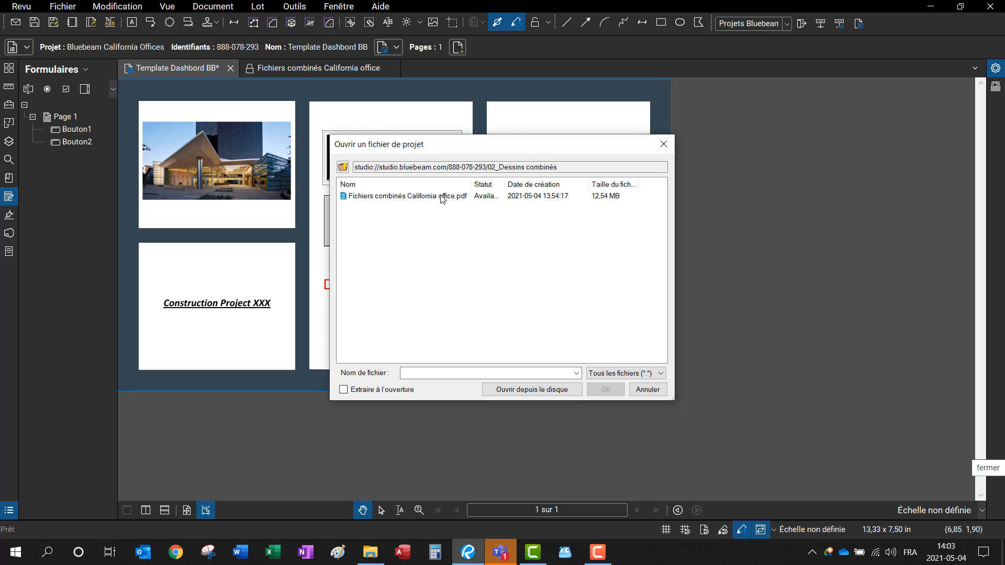
pyautogui.click(441, 198)
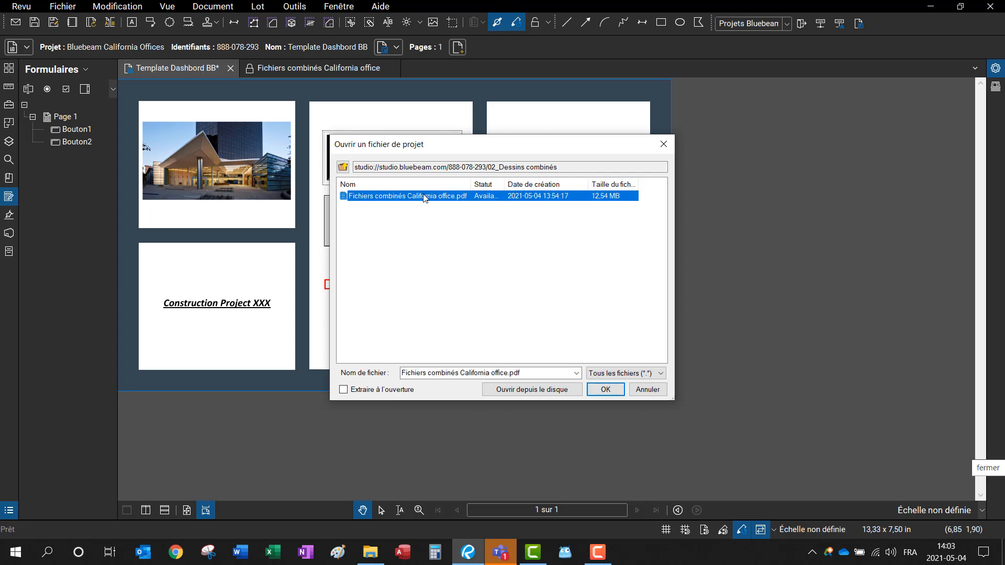
pyautogui.doubleClick(425, 197)
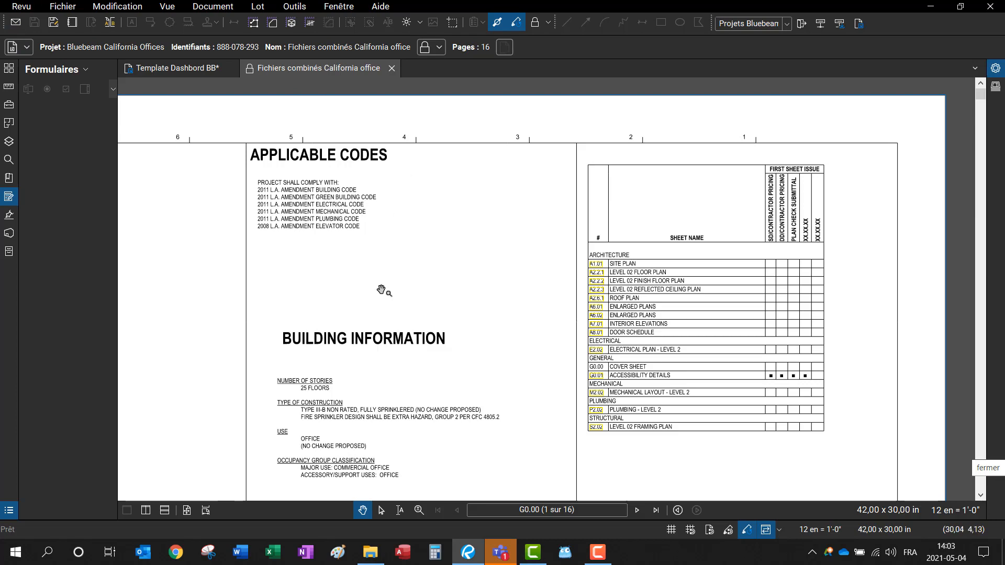
# Step: Pan and zoom the G0.00 cover sheet toward its sheet index table
pyautogui.scroll(-4, 381, 290)
pyautogui.moveTo(385, 288)
pyautogui.mouseDown()
pyautogui.moveTo(691, 207)
pyautogui.moveTo(628, 238)
pyautogui.moveTo(591, 159)
pyautogui.moveTo(552, 153)
pyautogui.mouseUp()
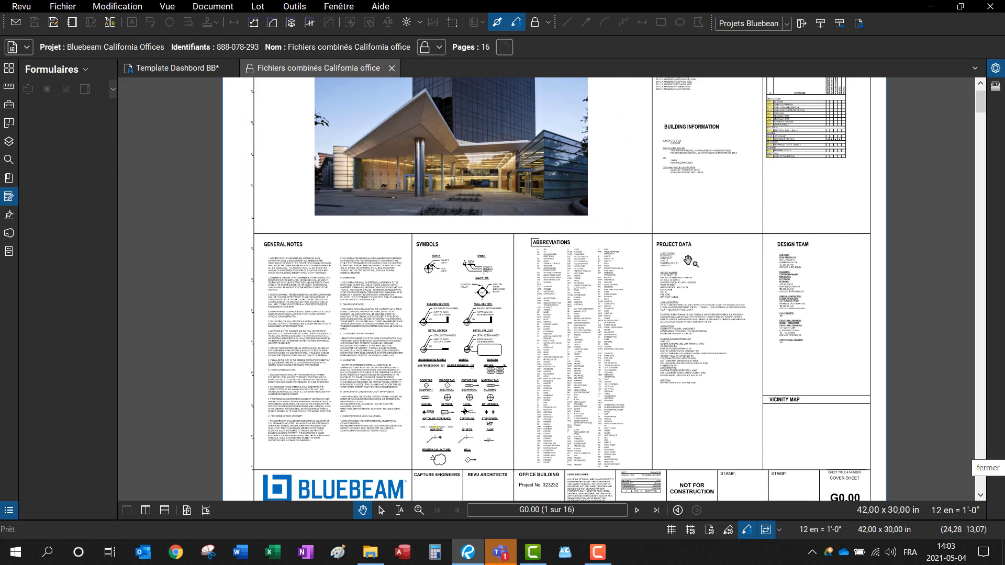
pyautogui.scroll(5, 844, 160)
pyautogui.scroll(2, 741, 129)
pyautogui.moveTo(741, 124)
pyautogui.mouseDown()
pyautogui.moveTo(634, 267)
pyautogui.moveTo(558, 314)
pyautogui.mouseUp()
pyautogui.scroll(3, 508, 176)
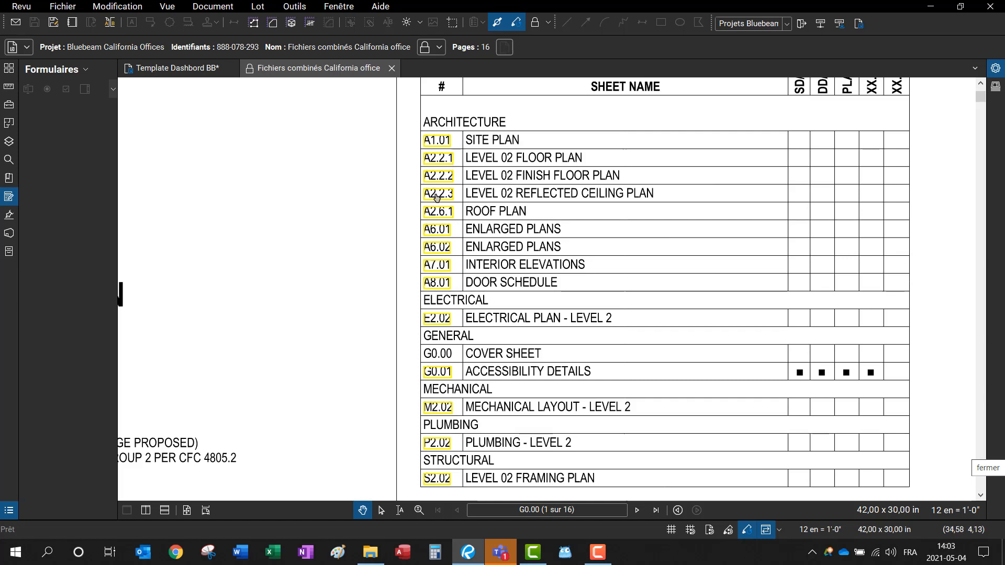
# Step: Jump to the A2.2.1 Level 02 plan and zoom in on Offices 212 and 213
pyautogui.click(445, 165)
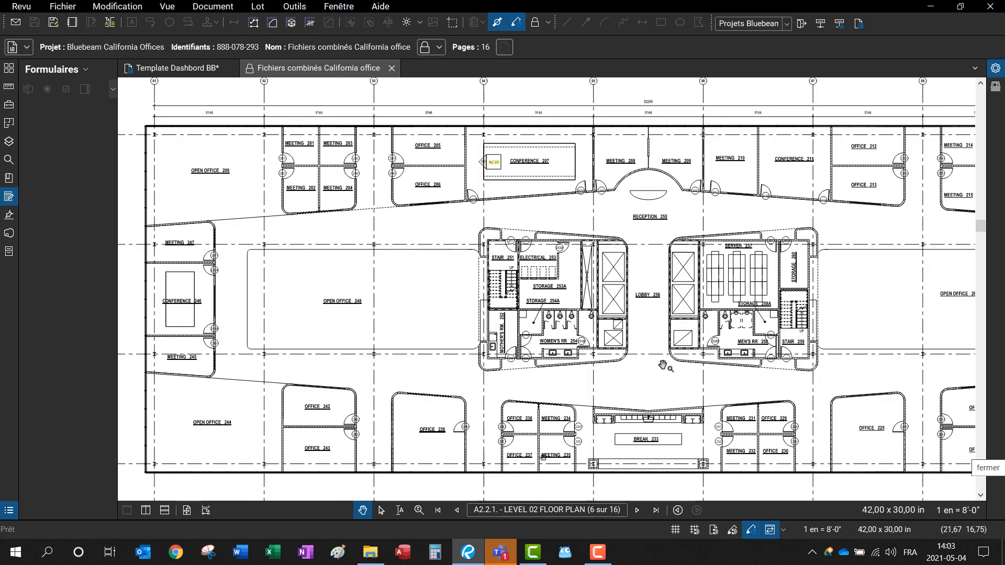
pyautogui.moveTo(663, 366); pyautogui.dragTo(626, 281)
pyautogui.scroll(3, 405, 184)
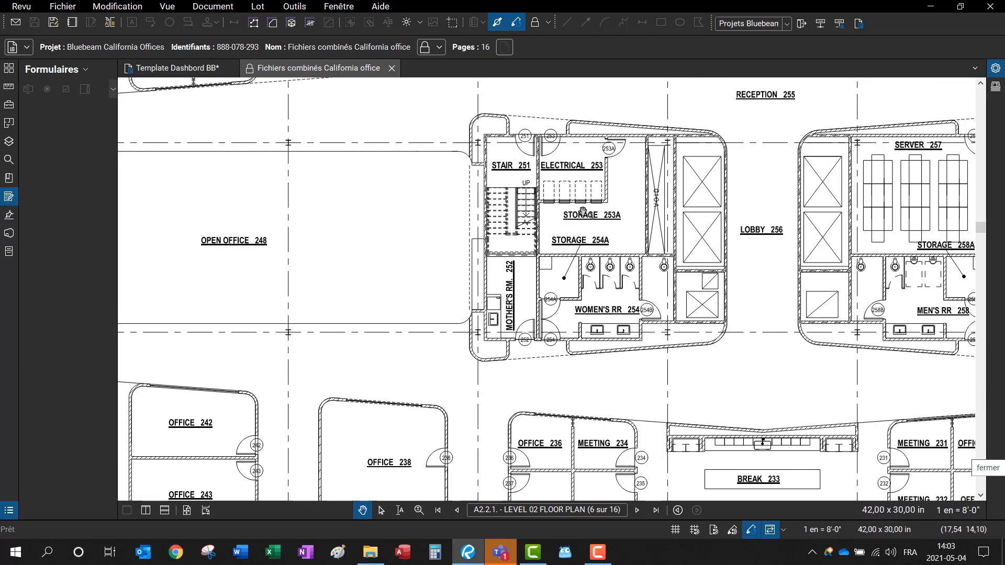
pyautogui.moveTo(772, 297); pyautogui.dragTo(372, 195)
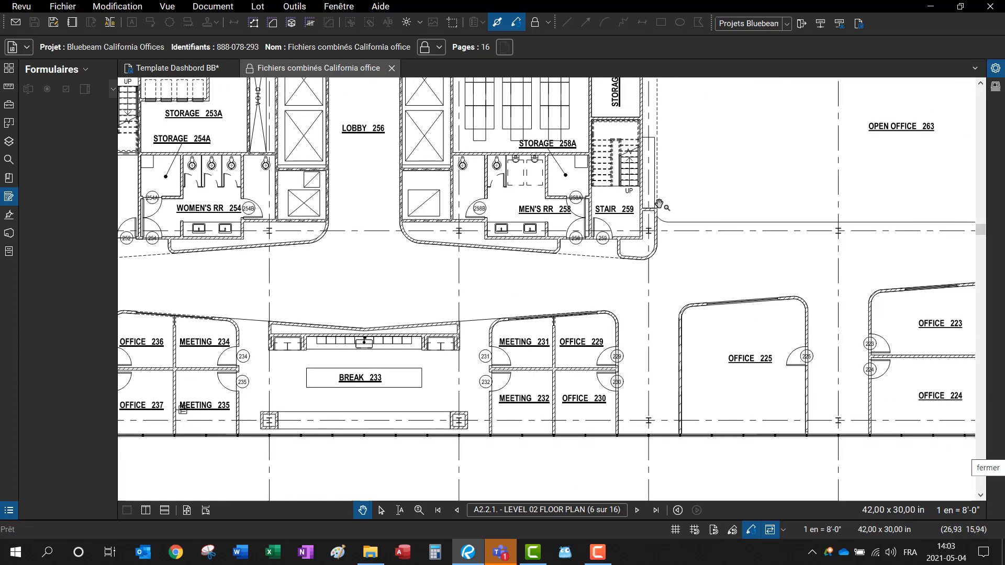
pyautogui.moveTo(668, 198); pyautogui.dragTo(559, 476)
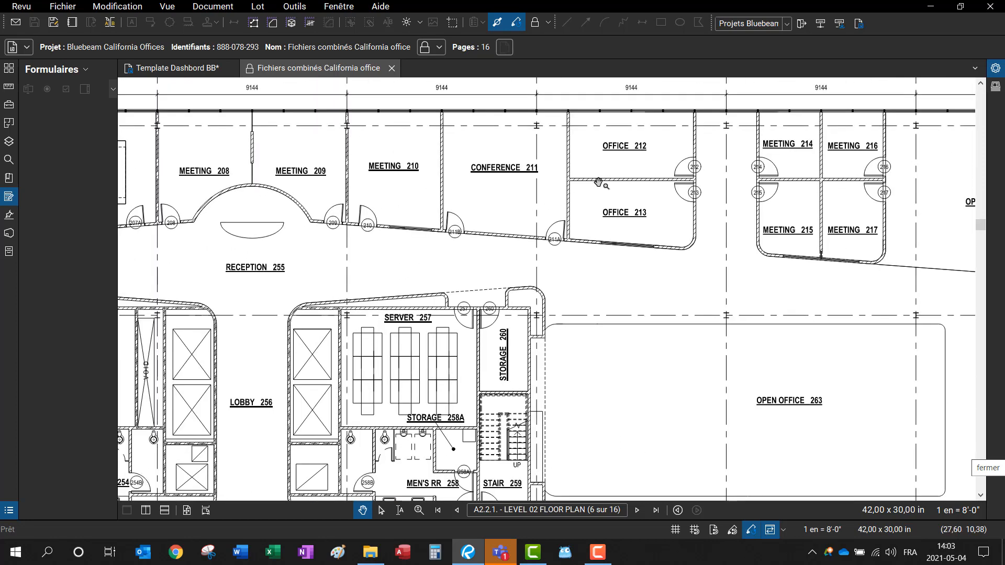
pyautogui.scroll(5, 581, 198)
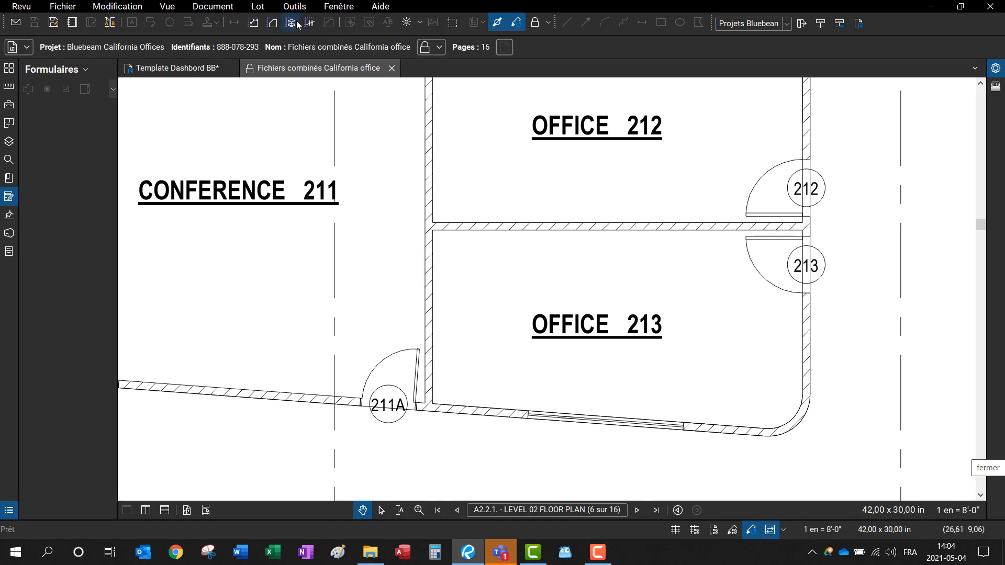
# Step: Try an area measurement across the wall between Offices 212 and 213, then cancel it
pyautogui.click(273, 22)
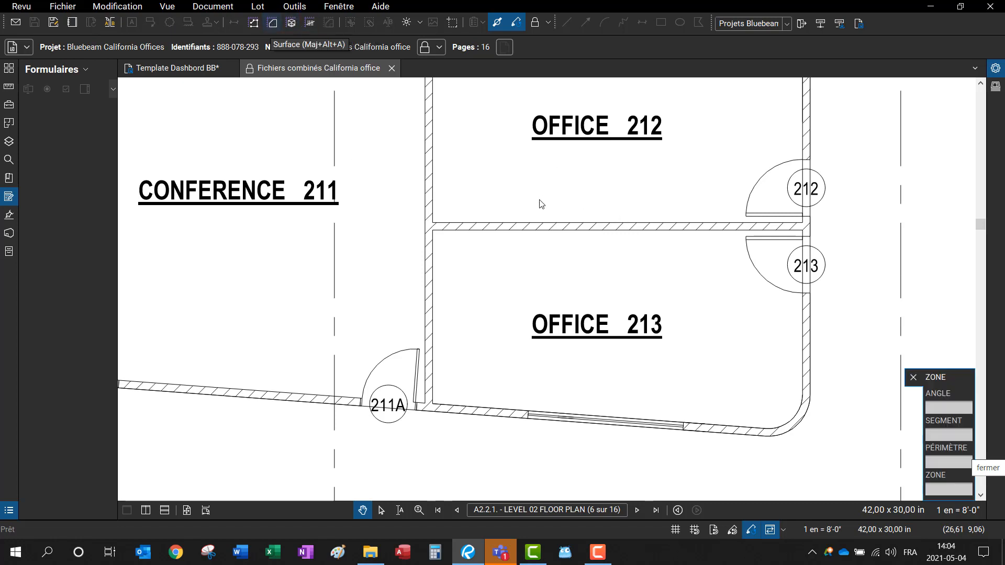
pyautogui.moveTo(541, 203); pyautogui.dragTo(694, 268)
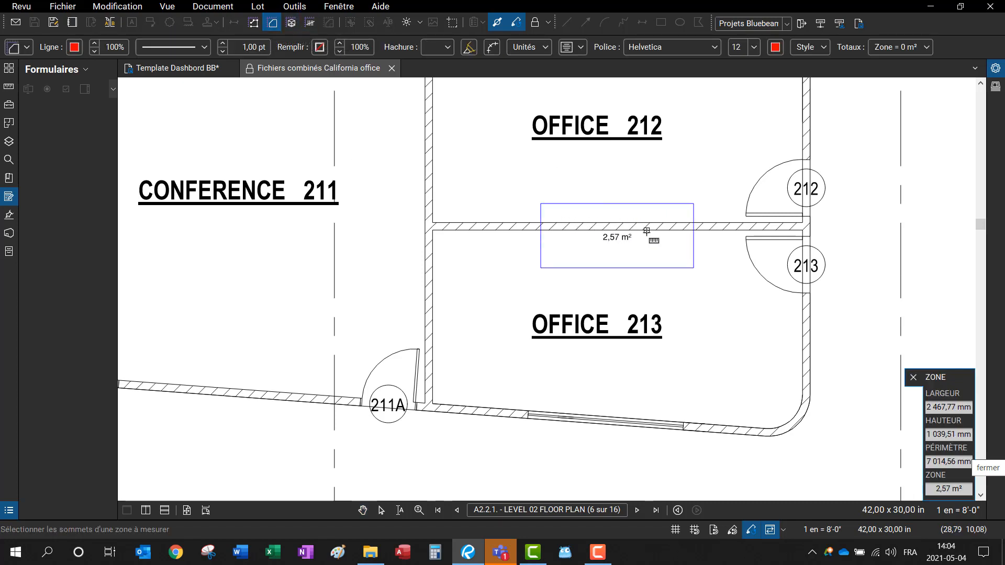
pyautogui.press('Escape')
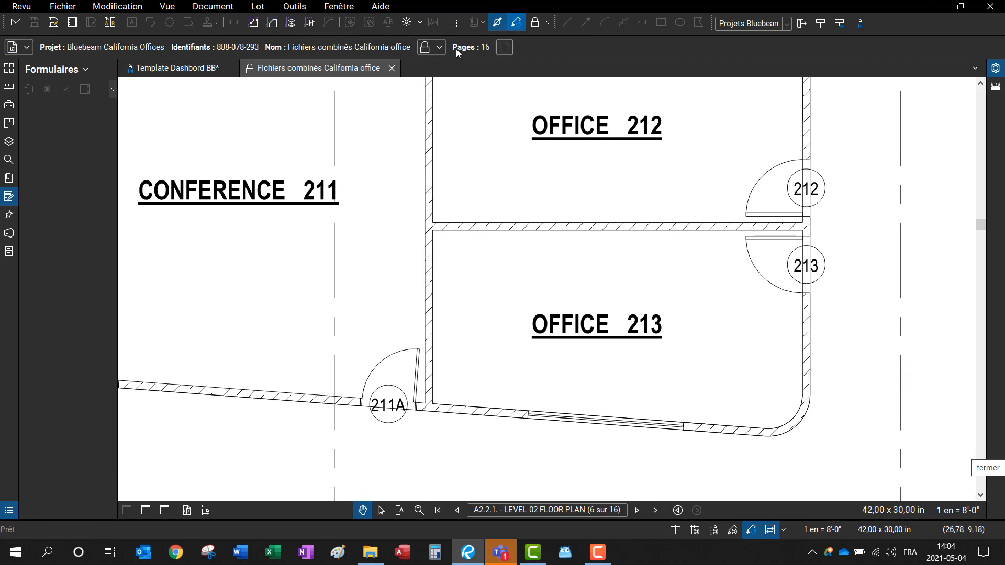
# Step: Check out the drawings and draw a Cloud+ callout over the wall between Offices 212 and 213
pyautogui.click(249, 73)
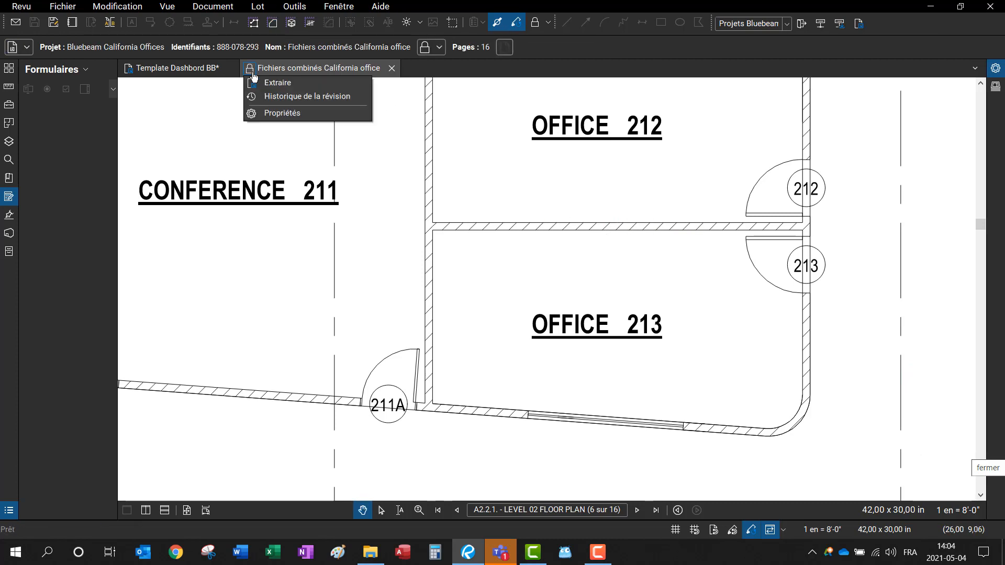
pyautogui.click(285, 84)
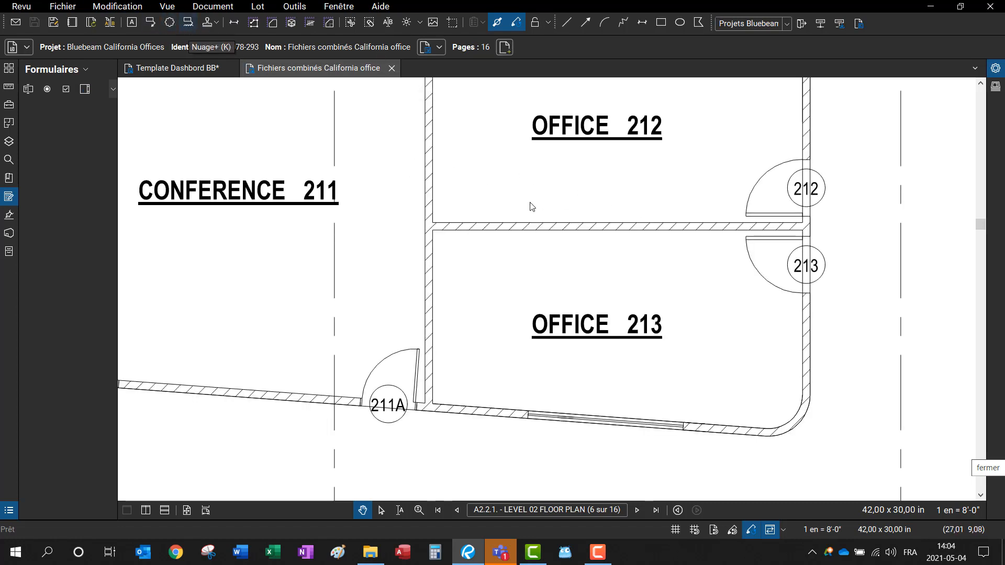
pyautogui.press('k')
pyautogui.moveTo(529, 202); pyautogui.dragTo(715, 267)
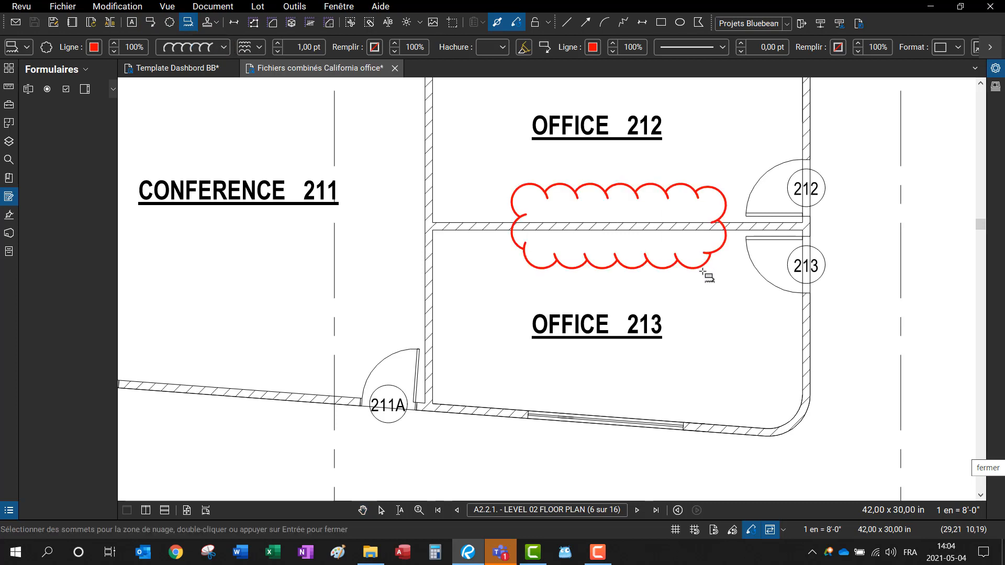
pyautogui.click(607, 358)
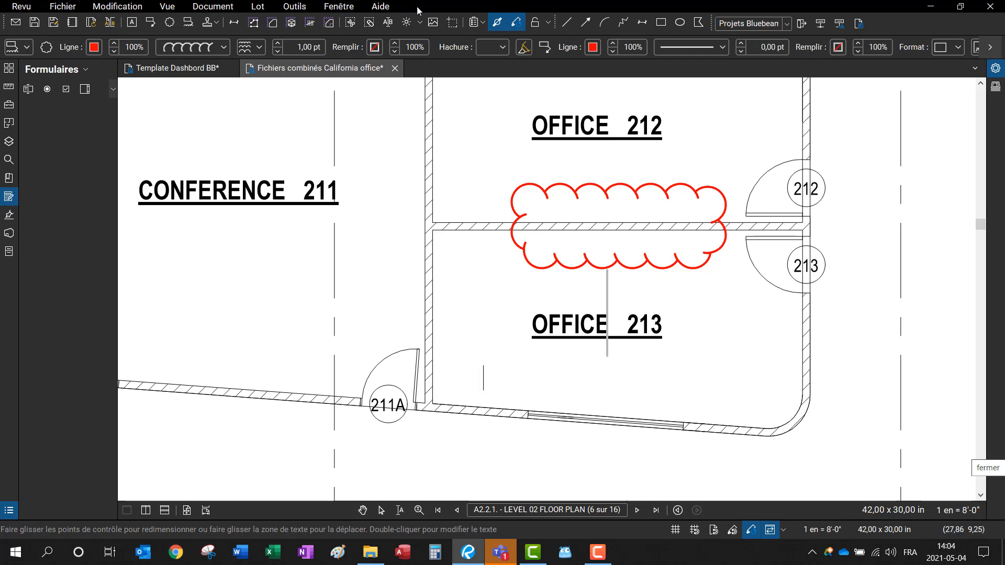
# Step: Give the markup a Trait plein border and a diagonal hatch fill
pyautogui.click(228, 47)
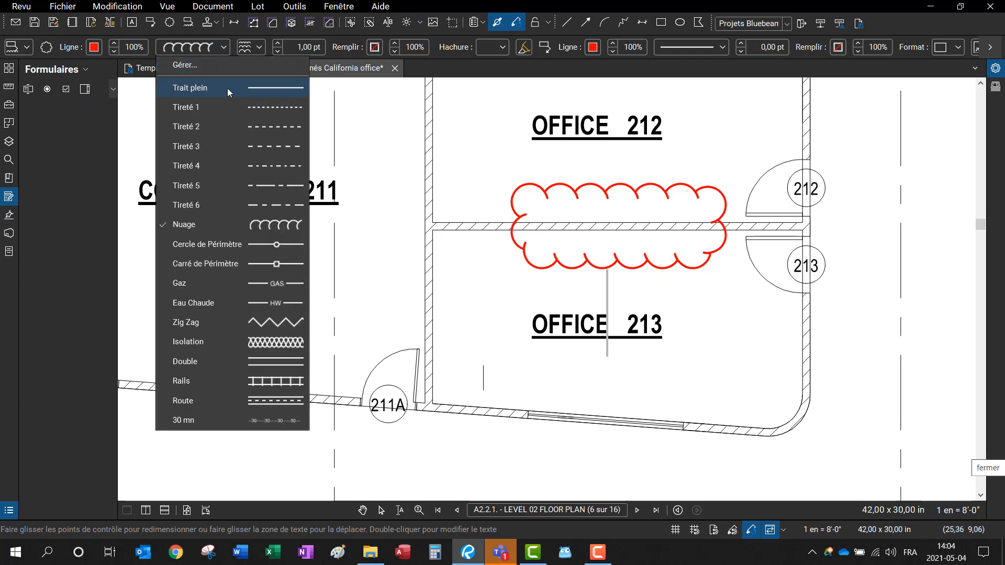
pyautogui.click(222, 88)
pyautogui.click(456, 47)
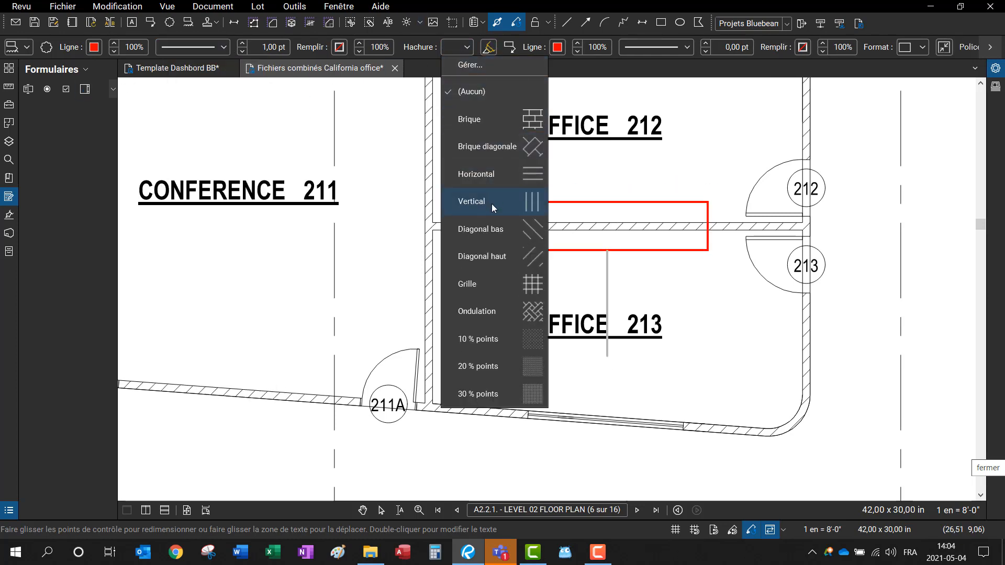
pyautogui.click(480, 229)
# Step: Enter the callout text 'ABATTRE MUR'
pyautogui.click(609, 354)
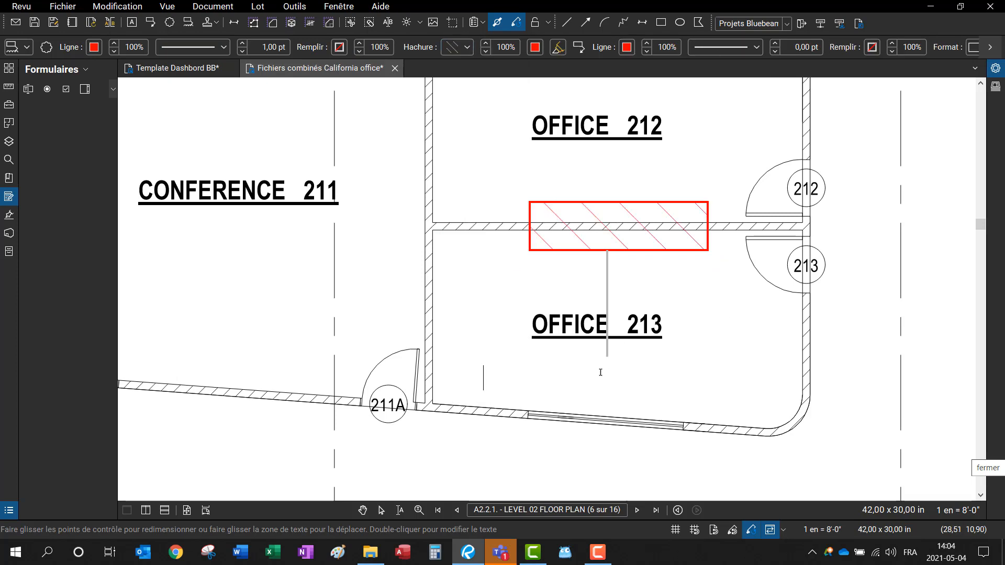
pyautogui.write('ABBATRE')
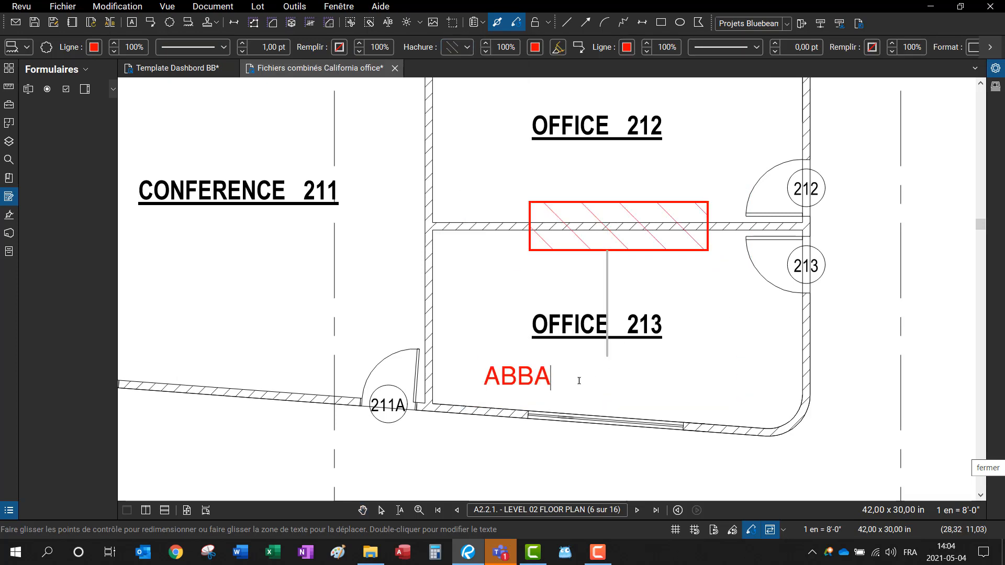
pyautogui.press('BackSpace')
pyautogui.press('BackSpace')
pyautogui.press('BackSpace')
pyautogui.press('BackSpace')
pyautogui.press('BackSpace')
pyautogui.write('ATTRE MUR')
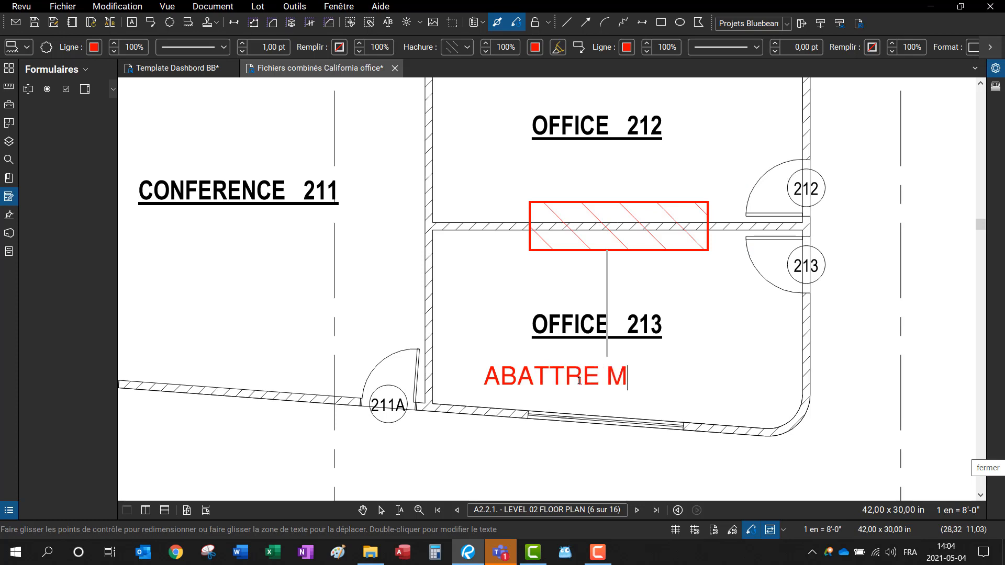
pyautogui.click(605, 265)
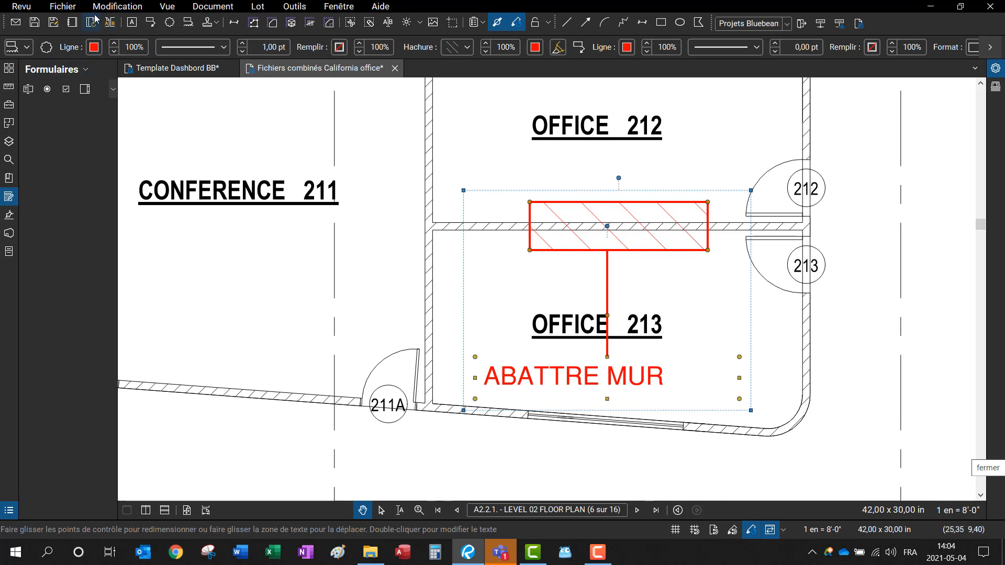
# Step: Save the markups, check the drawings in to Studio, then check them out again
pyautogui.click(252, 71)
pyautogui.click(284, 113)
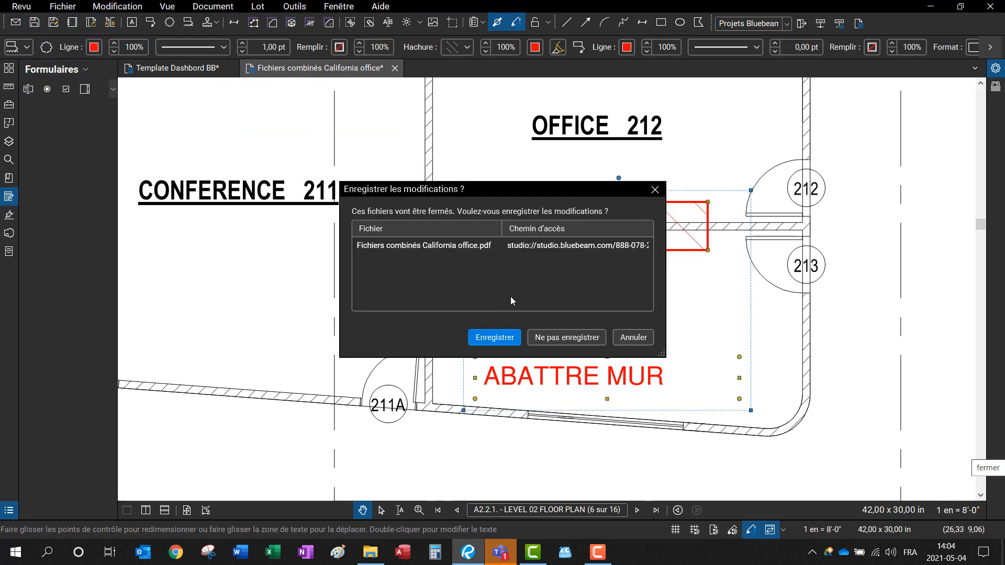
pyautogui.click(505, 336)
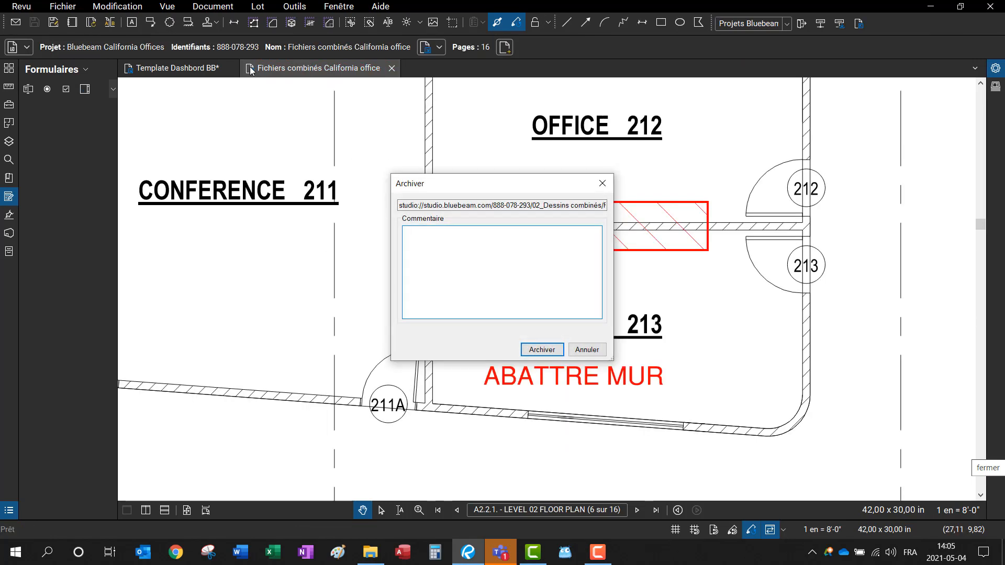
pyautogui.click(541, 348)
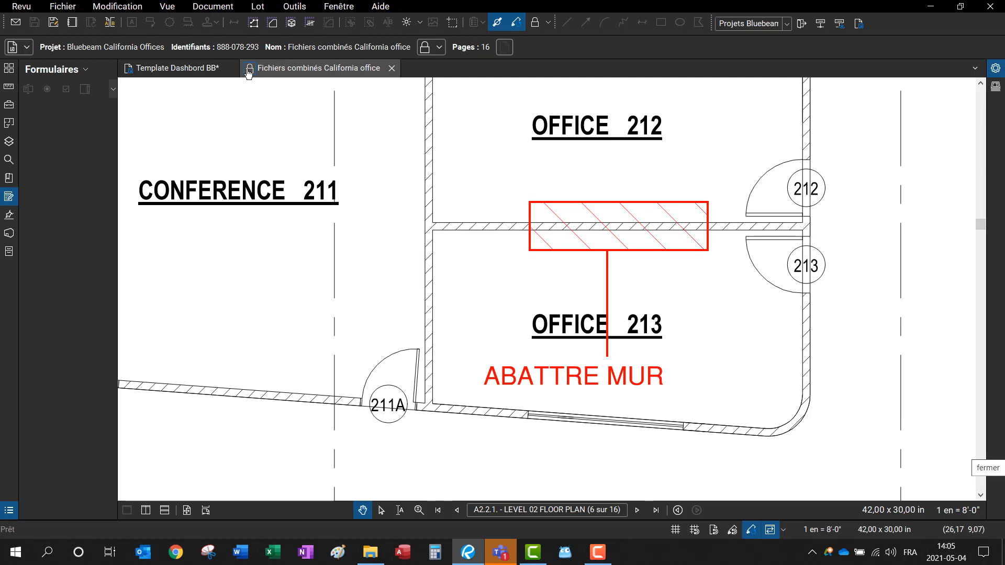
pyautogui.click(249, 72)
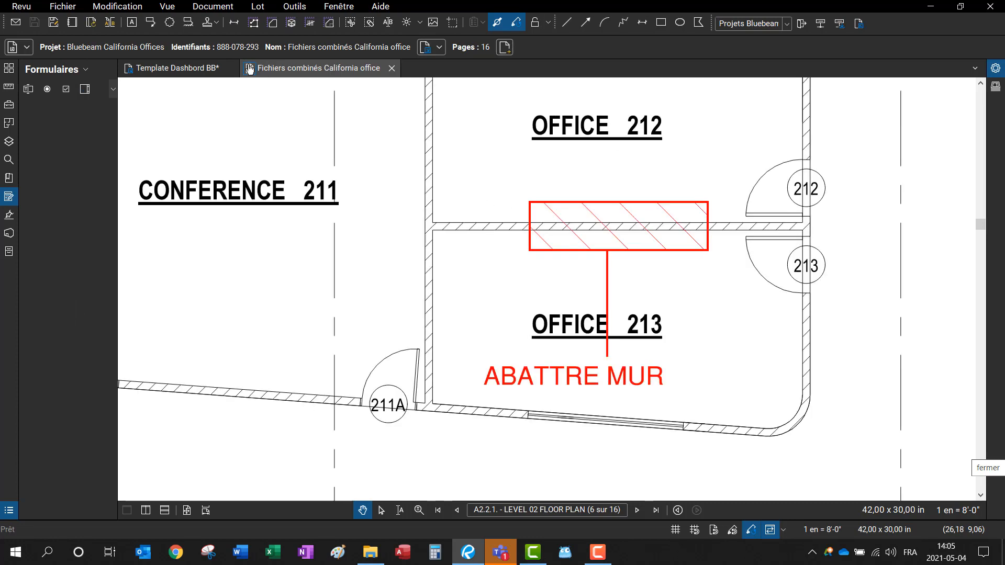
pyautogui.click(250, 69)
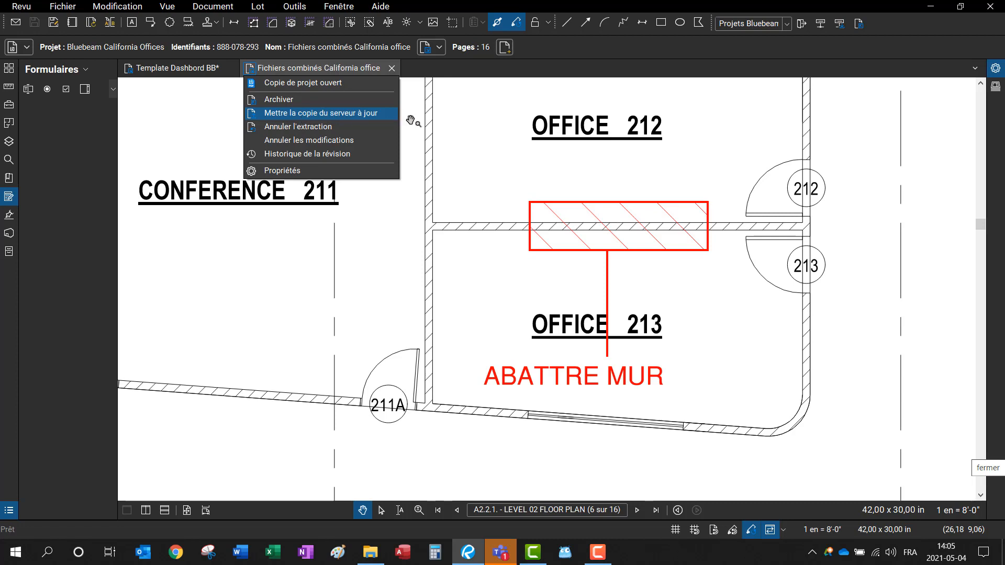
# Step: Check in the combined drawings with the comment 'Ajouter commentaire en page A2.2.#'
pyautogui.click(458, 123)
pyautogui.scroll(-3, 443, 218)
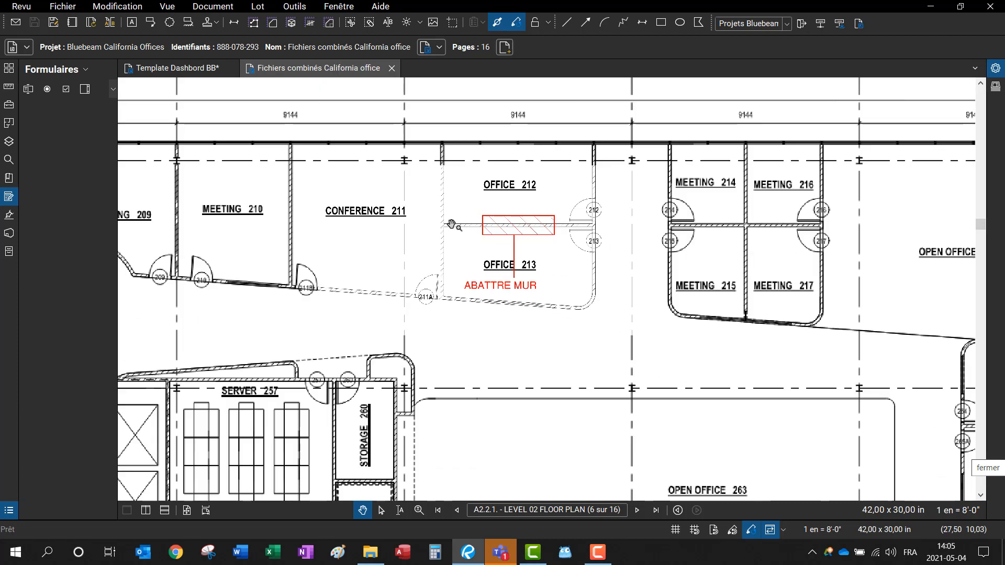
pyautogui.rightClick(263, 76)
pyautogui.click(271, 100)
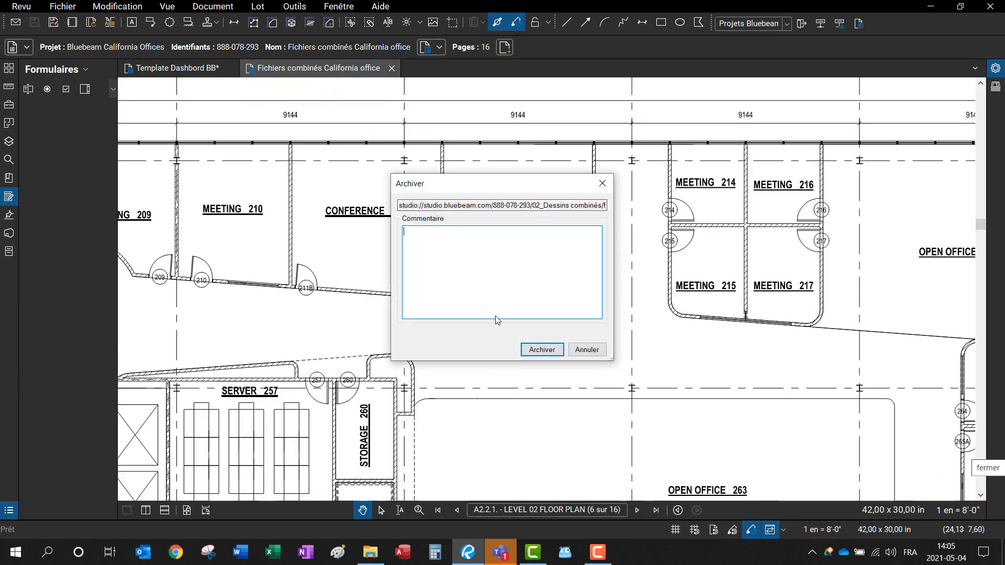
pyautogui.write('AJOUTER')
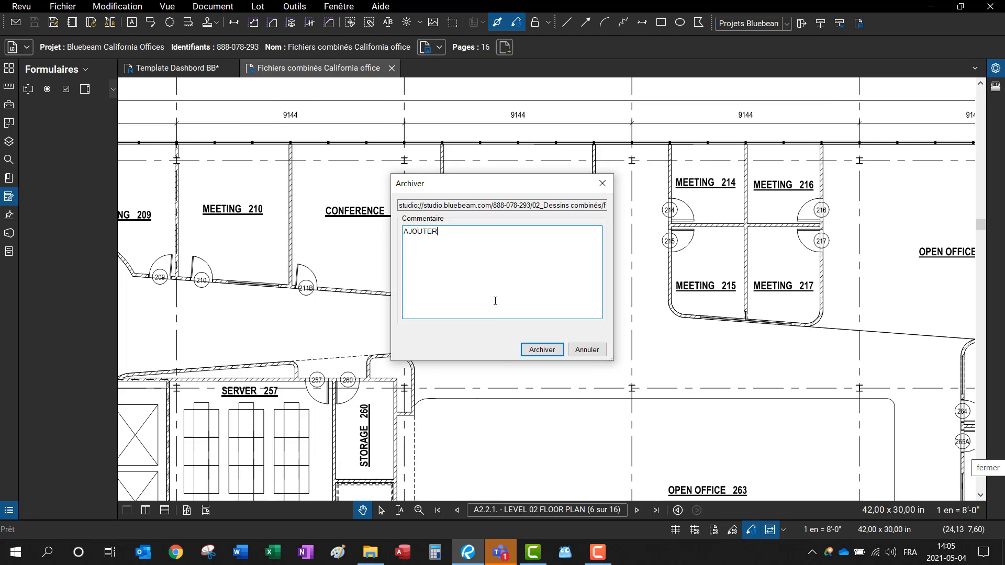
pyautogui.press('BackSpace')
pyautogui.press('BackSpace')
pyautogui.press('BackSpace')
pyautogui.press('BackSpace')
pyautogui.press('BackSpace')
pyautogui.press('BackSpace')
pyautogui.press('BackSpace')
pyautogui.write('Ajouter commentaire en page A2')
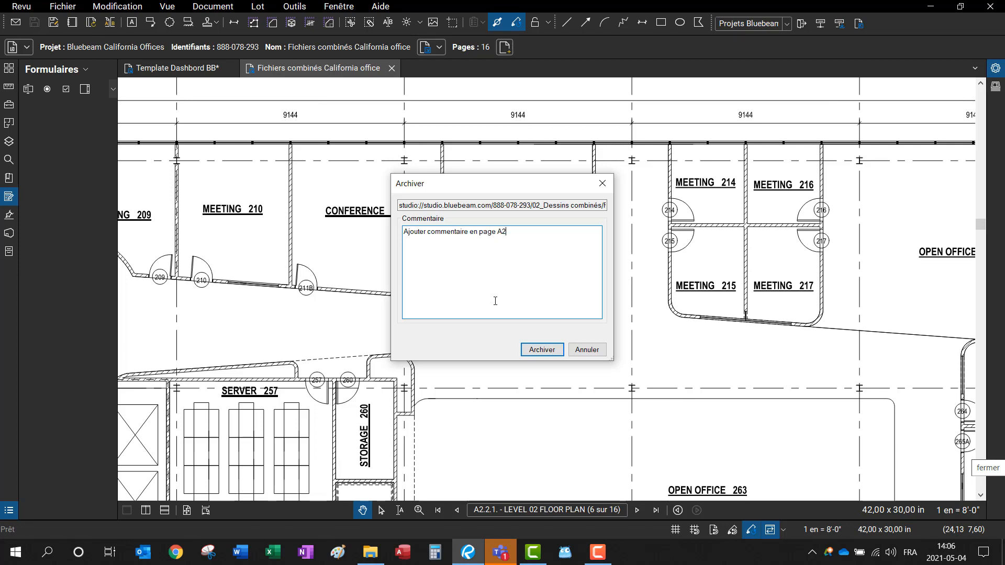
pyautogui.write('.2.#')
pyautogui.click(558, 351)
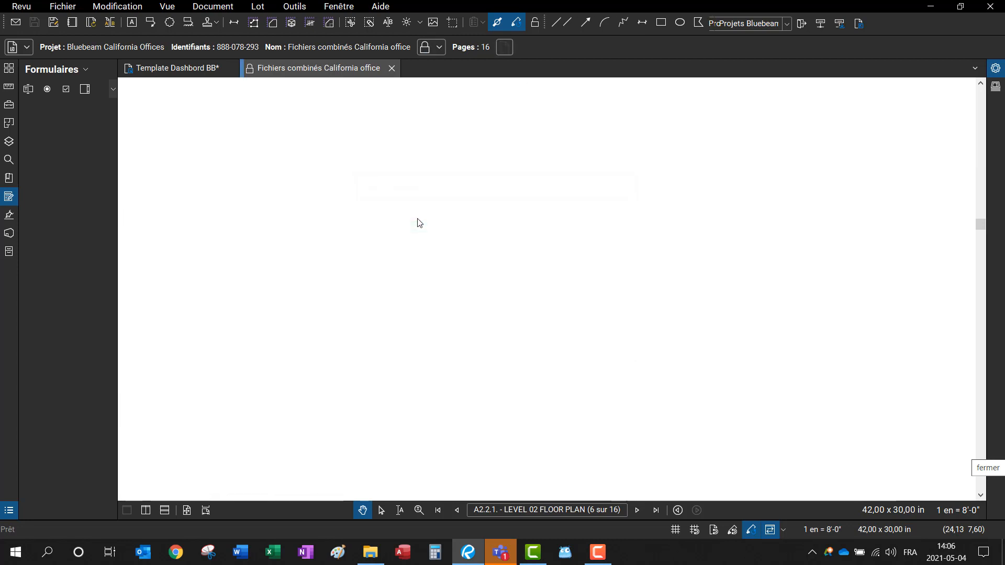
# Step: Close the combined drawings and check in the Template Dashbord BB file
pyautogui.click(392, 68)
pyautogui.rightClick(138, 71)
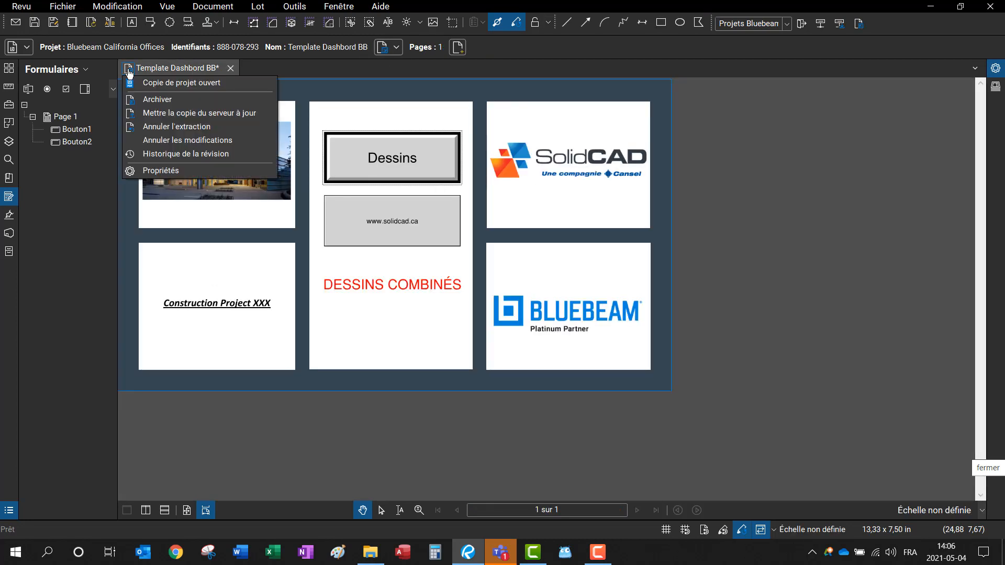
pyautogui.click(168, 99)
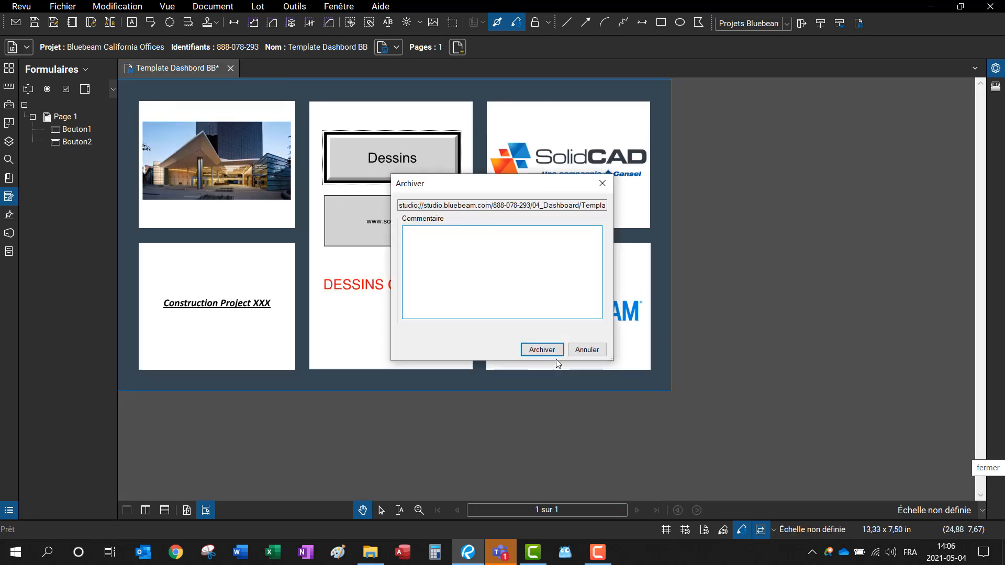
pyautogui.click(545, 352)
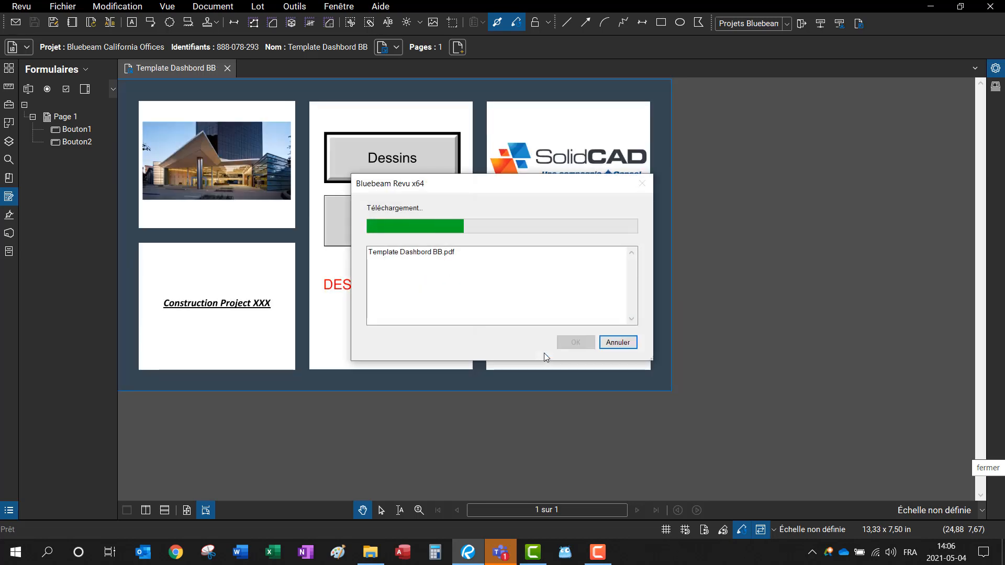
pyautogui.click(9, 236)
# Step: Open the Studio project and display its folders and files
pyautogui.doubleClick(41, 147)
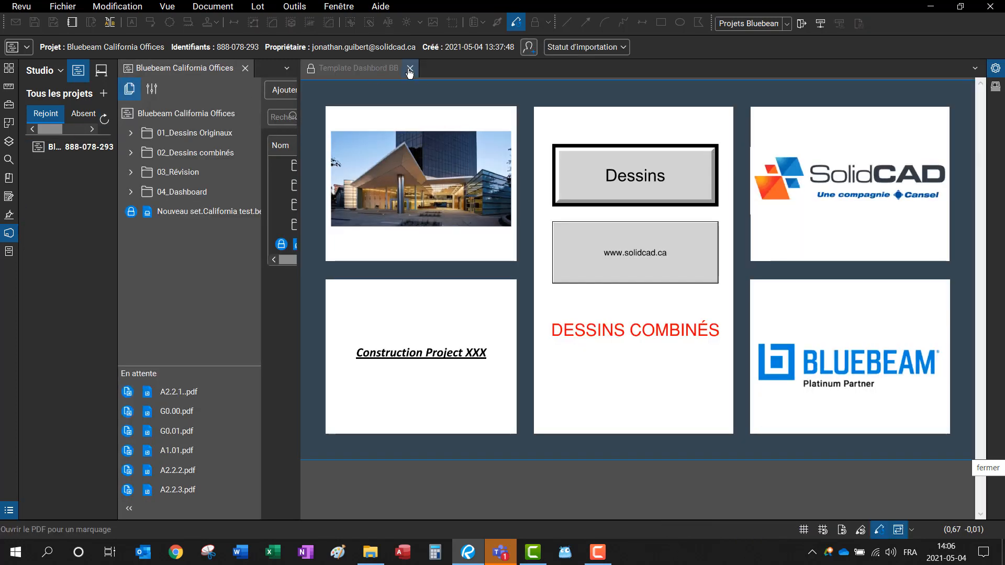
pyautogui.click(410, 68)
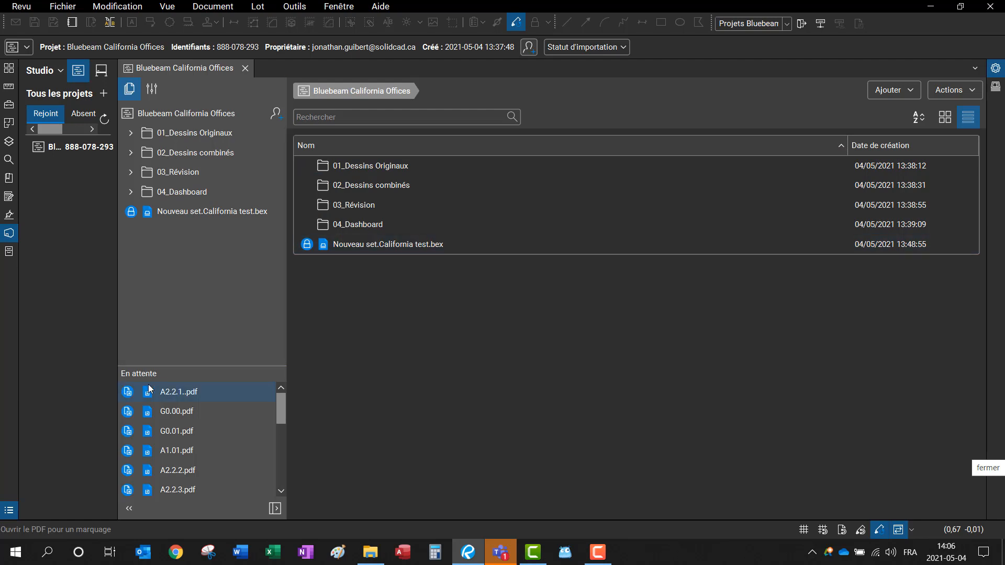
pyautogui.scroll(-5, 173, 419)
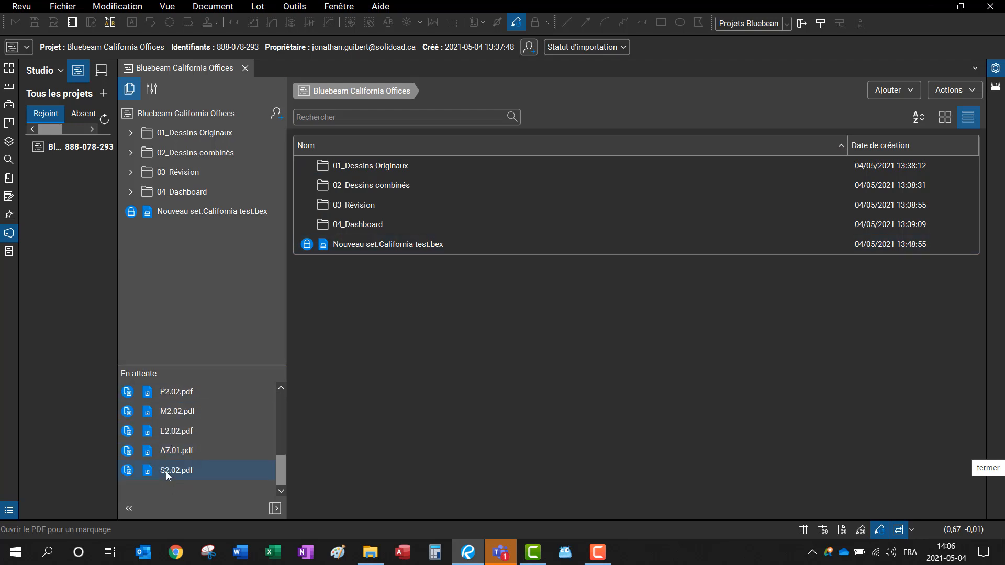
pyautogui.scroll(5, 200, 436)
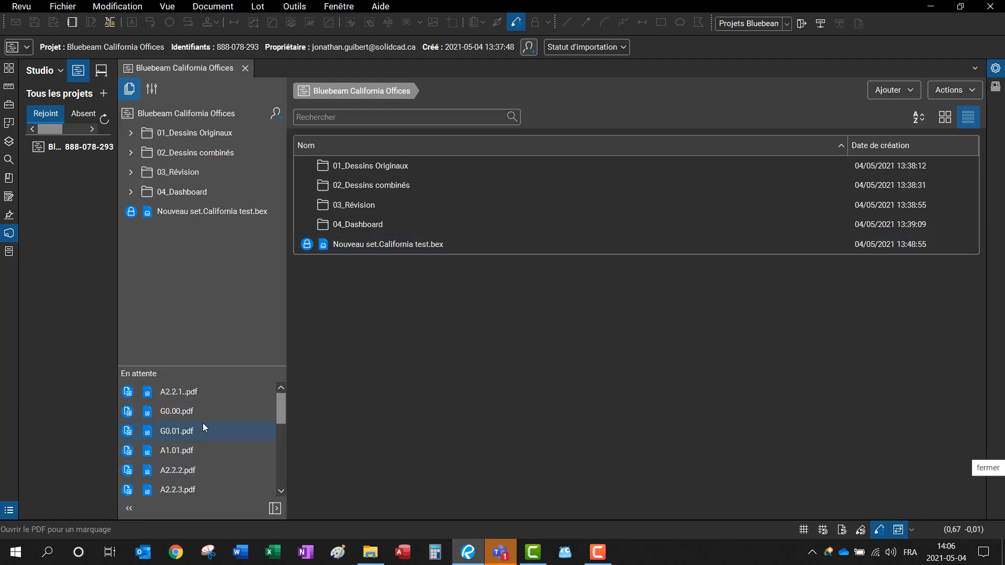
# Step: Check in all En attente files, from A2.2.1..pdf through S2.02.pdf
pyautogui.click(183, 397)
pyautogui.scroll(-10, 182, 397)
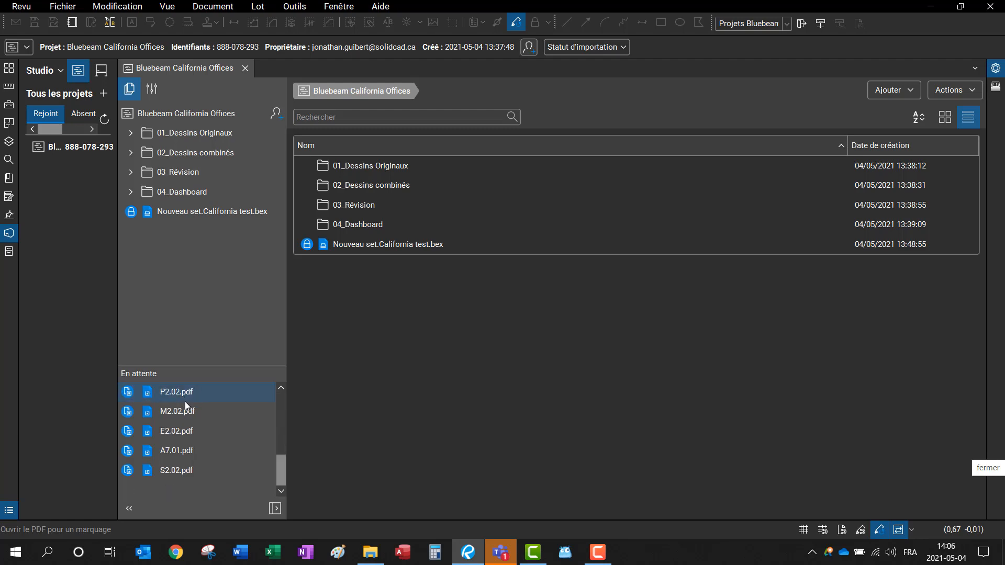
pyautogui.keyDown('shift'); pyautogui.click(165, 474); pyautogui.keyUp('shift')
pyautogui.rightClick(177, 465)
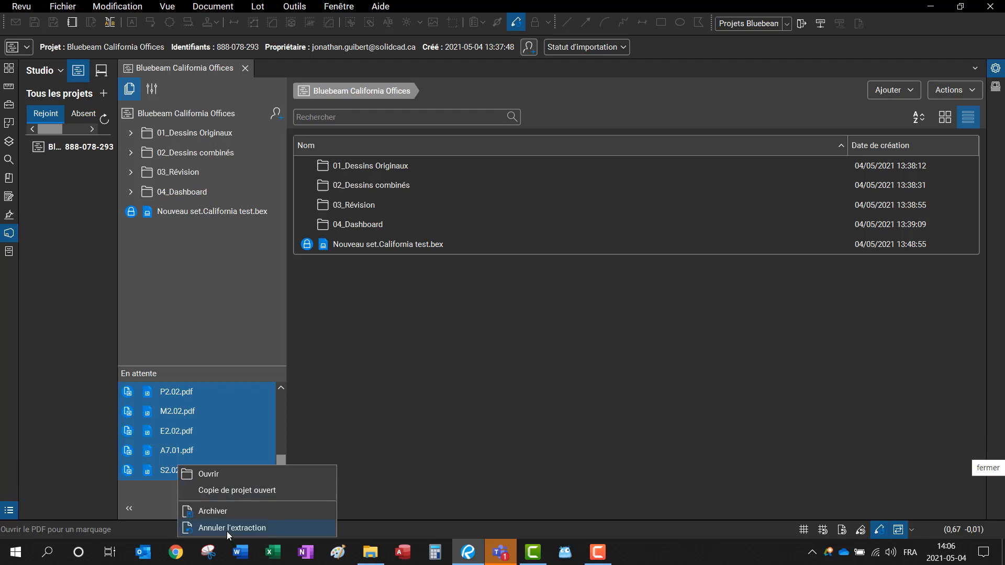
pyautogui.click(222, 511)
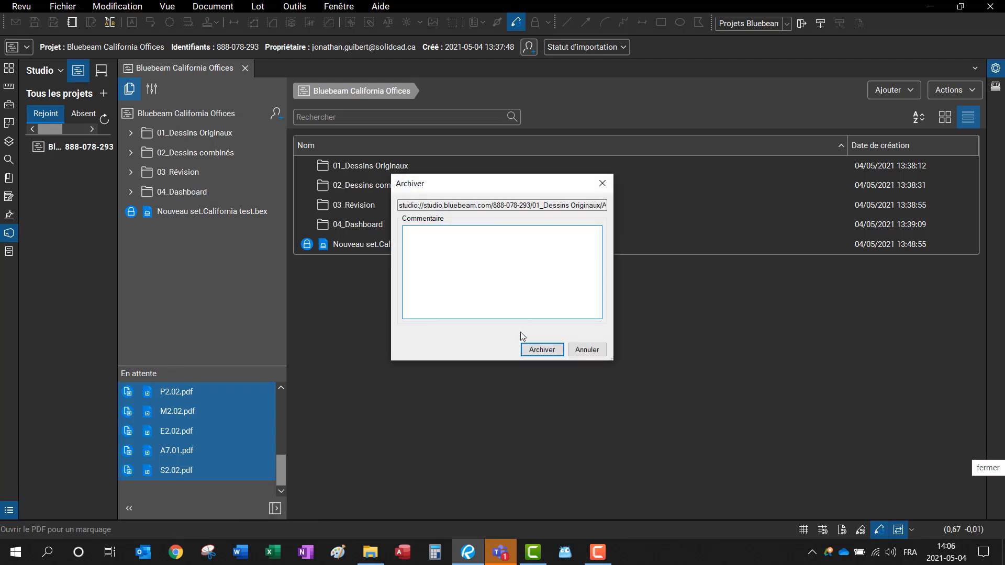
pyautogui.click(543, 349)
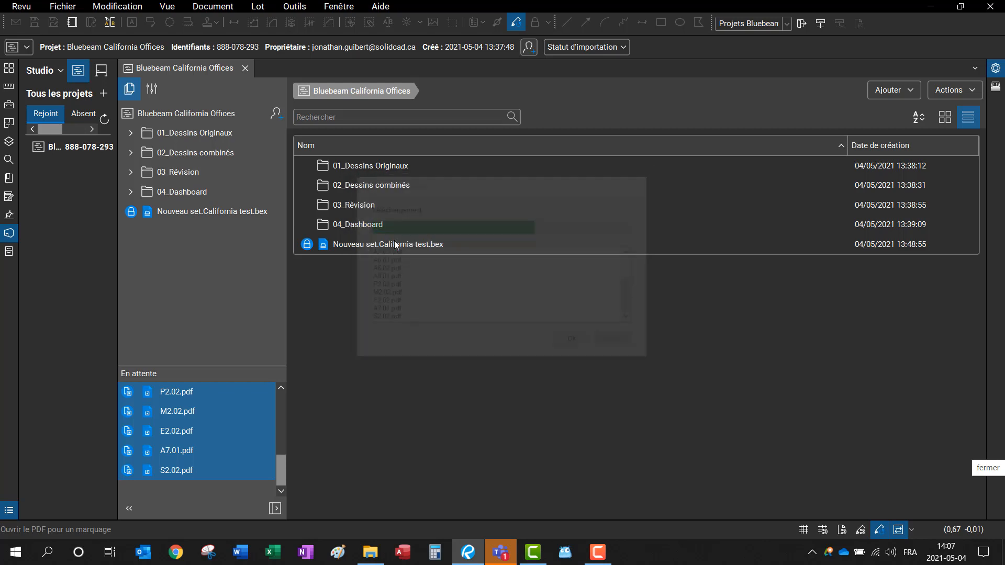
# Step: Open 02_Dessins combinés and view the combined drawings PDF's revision history
pyautogui.doubleClick(374, 185)
pyautogui.rightClick(376, 166)
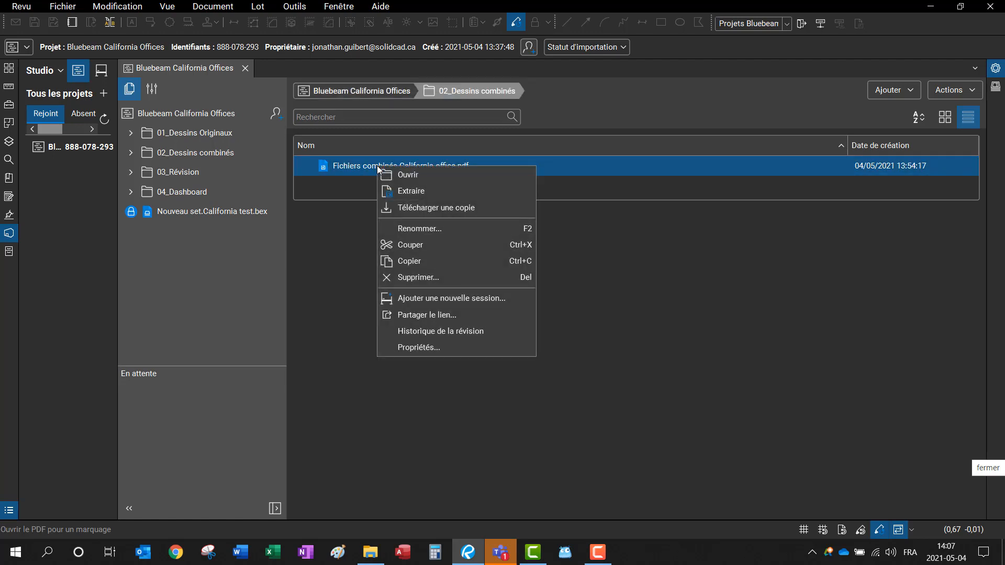
pyautogui.click(443, 335)
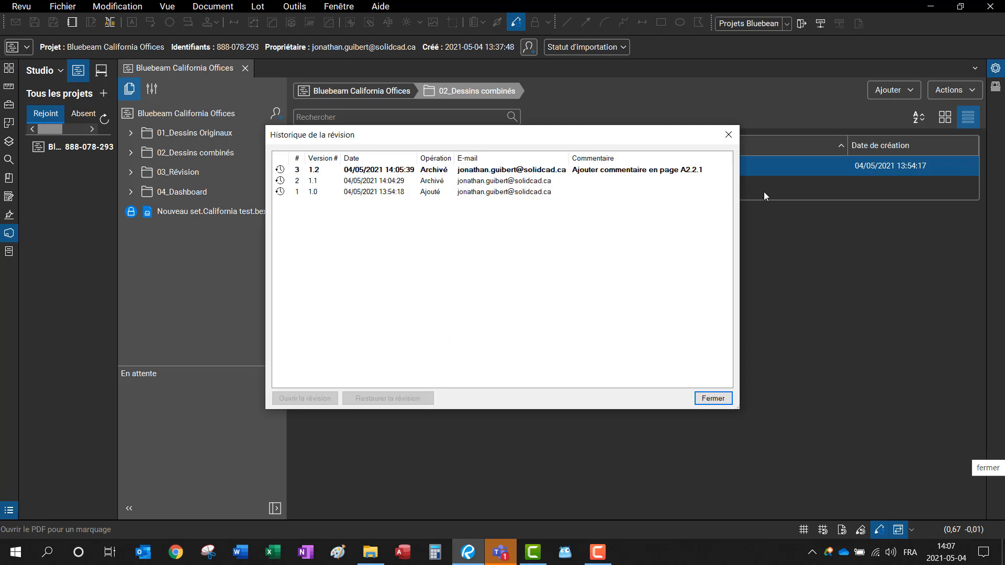
pyautogui.moveTo(738, 188); pyautogui.dragTo(876, 197)
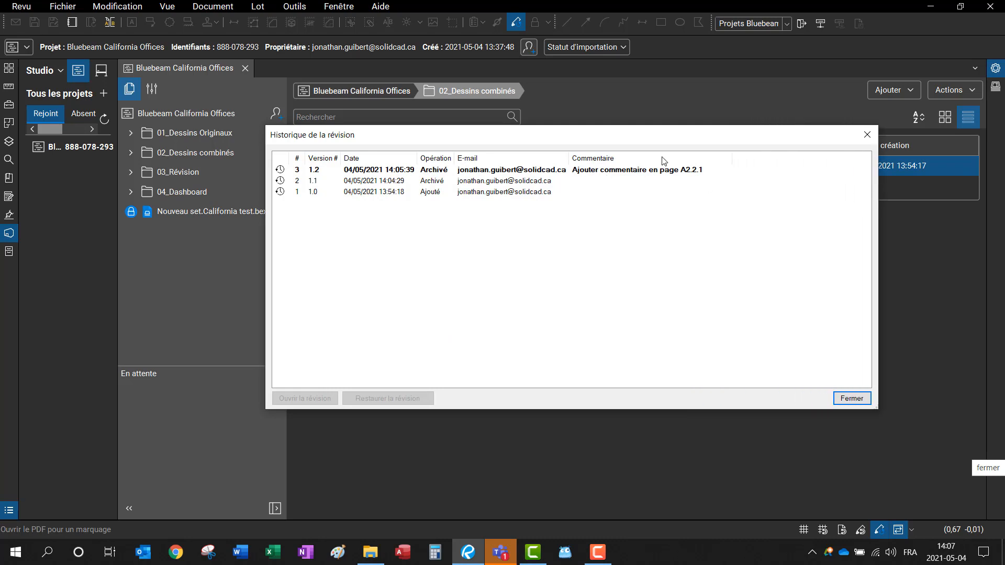
pyautogui.click(615, 169)
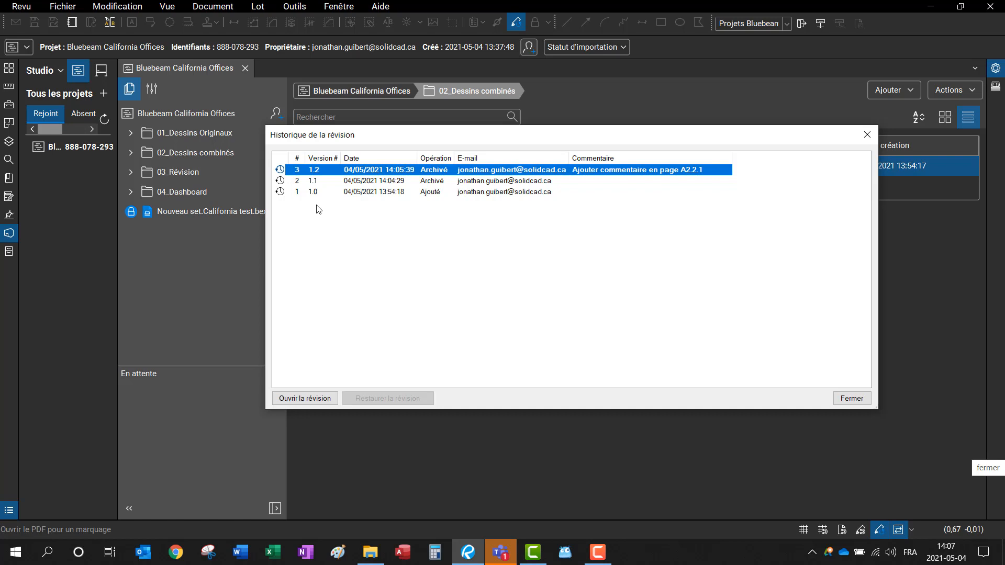
pyautogui.click(341, 183)
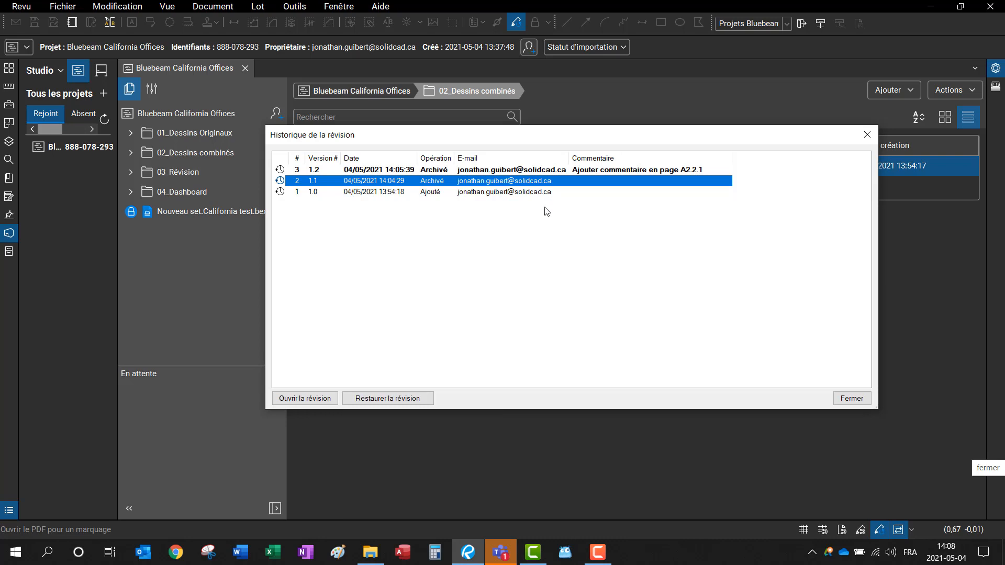
pyautogui.click(851, 399)
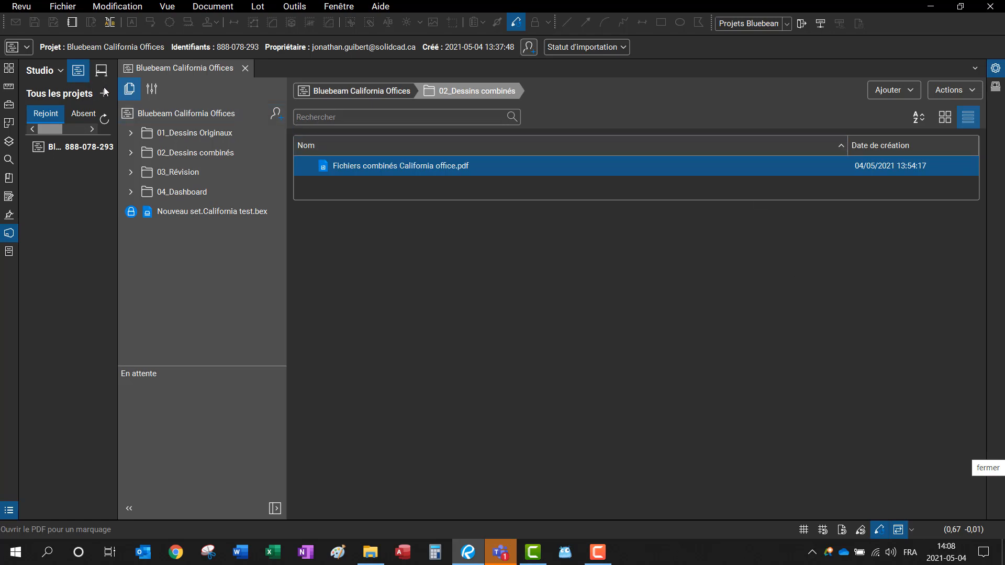
pyautogui.click(151, 89)
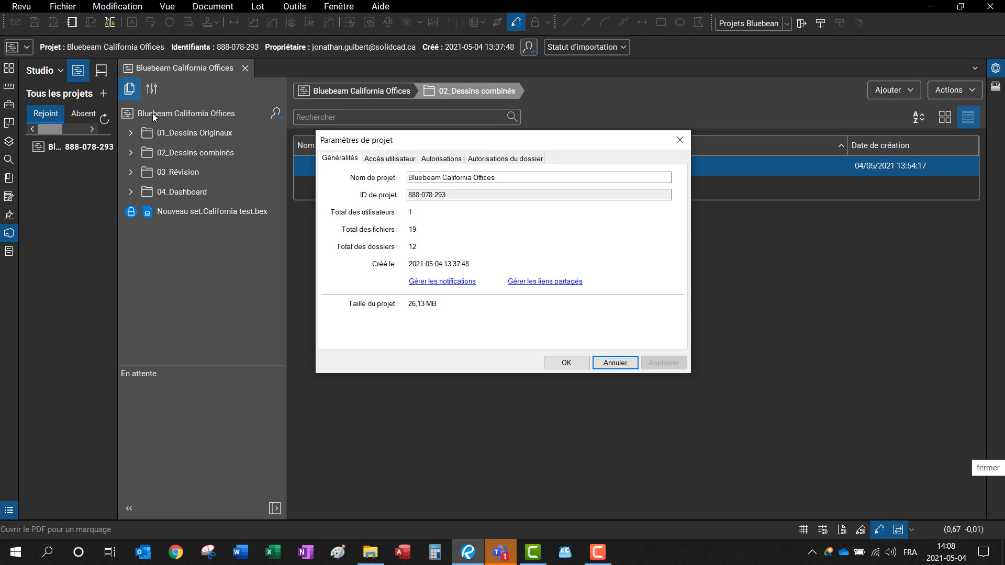
pyautogui.click(468, 285)
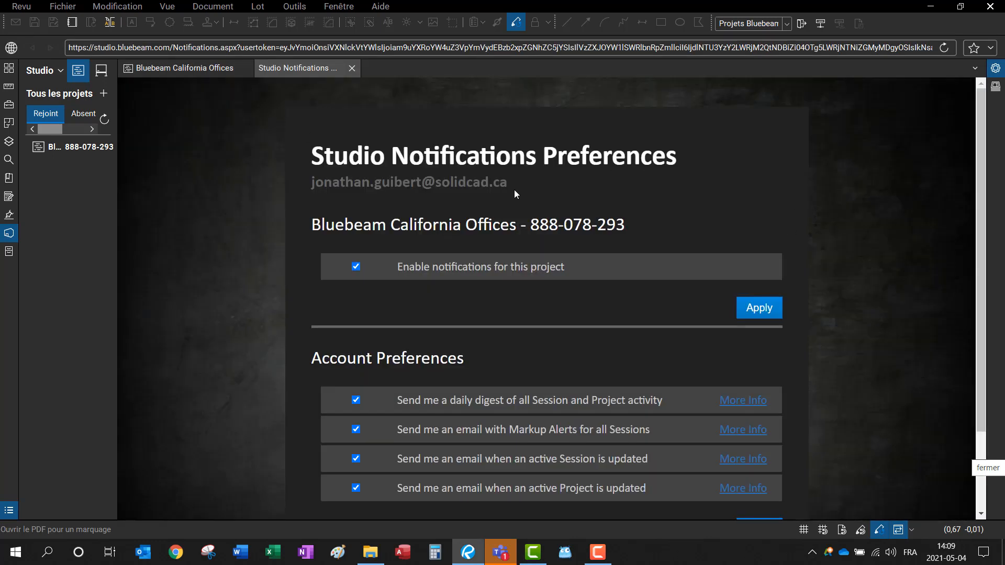
pyautogui.scroll(-1, 360, 235)
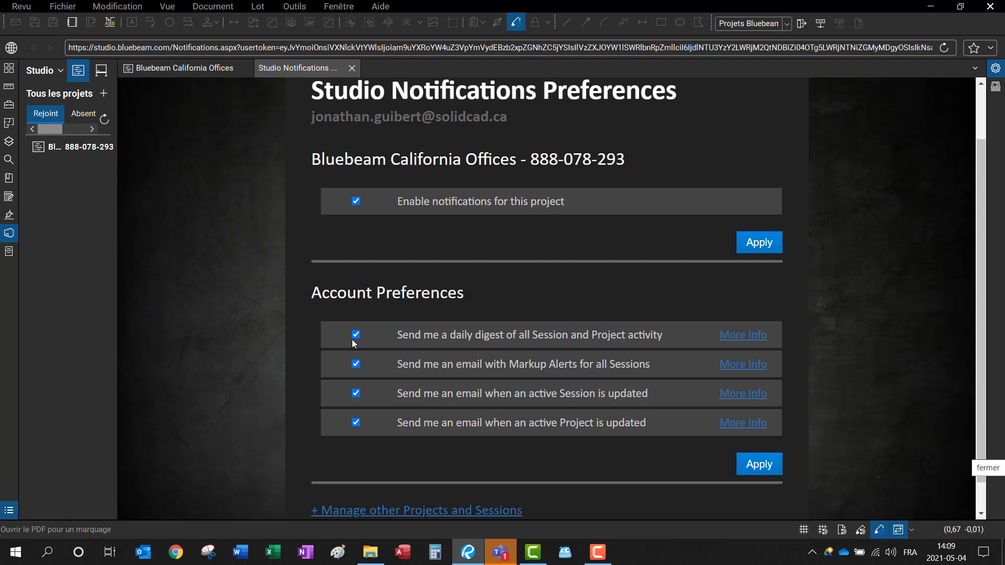
pyautogui.moveTo(651, 365); pyautogui.dragTo(409, 362)
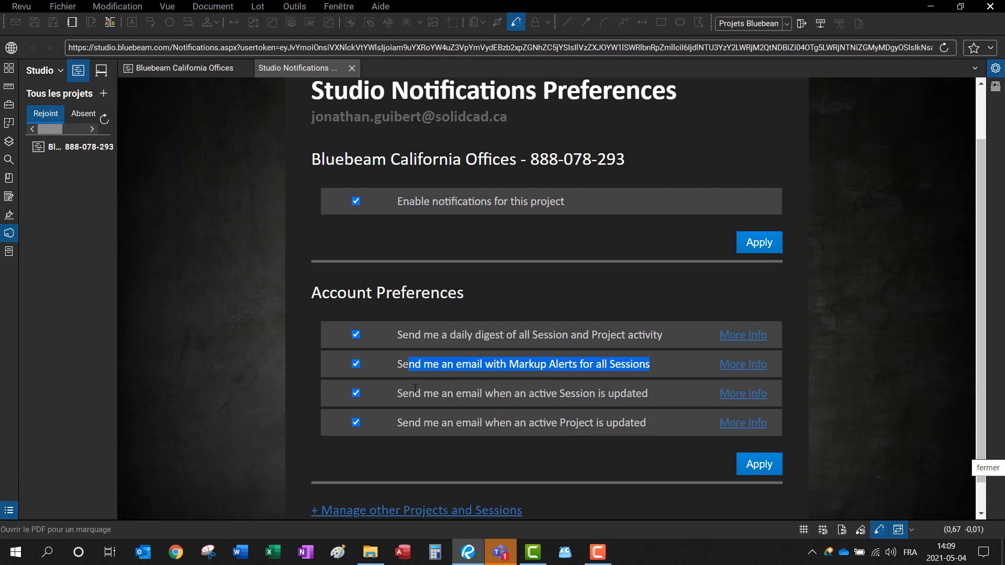
pyautogui.moveTo(385, 397); pyautogui.dragTo(655, 396)
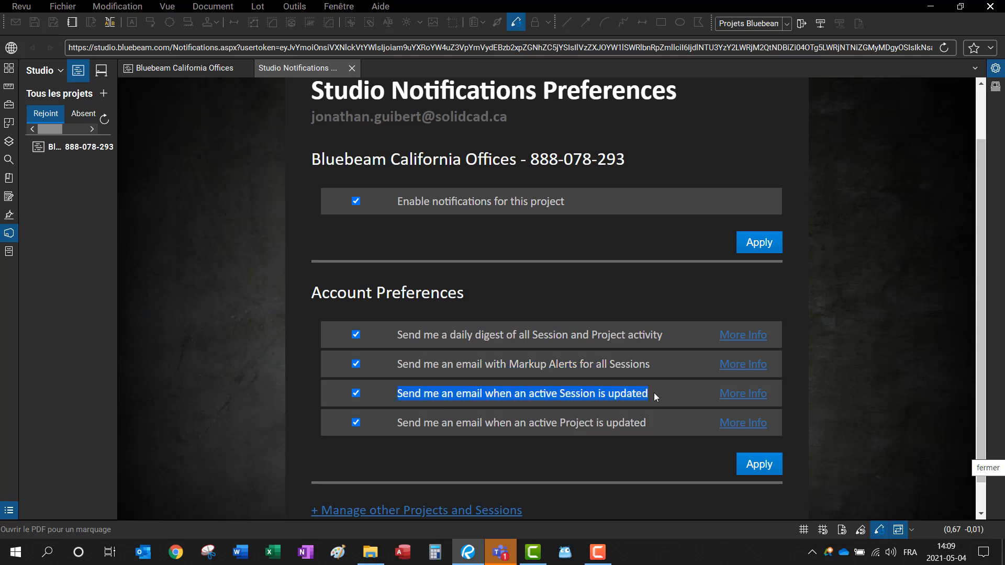
pyautogui.moveTo(641, 423); pyautogui.dragTo(329, 398)
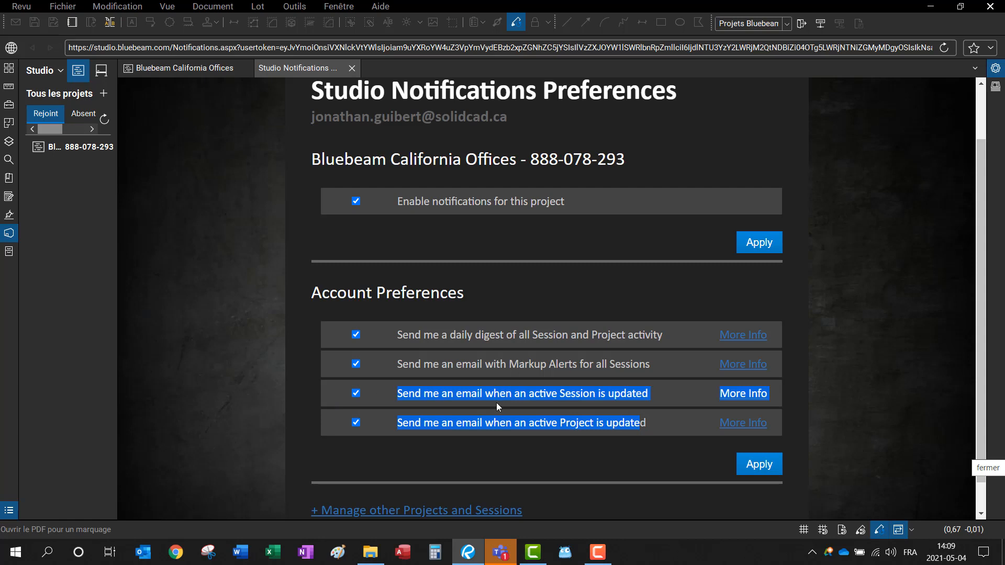
pyautogui.moveTo(601, 199); pyautogui.dragTo(423, 202)
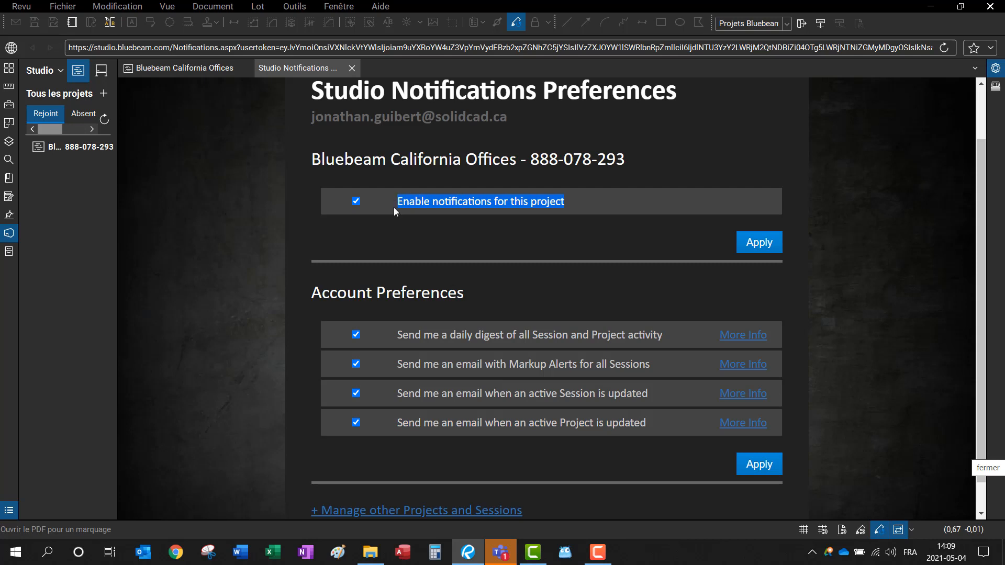
pyautogui.click(93, 147)
pyautogui.doubleClick(93, 148)
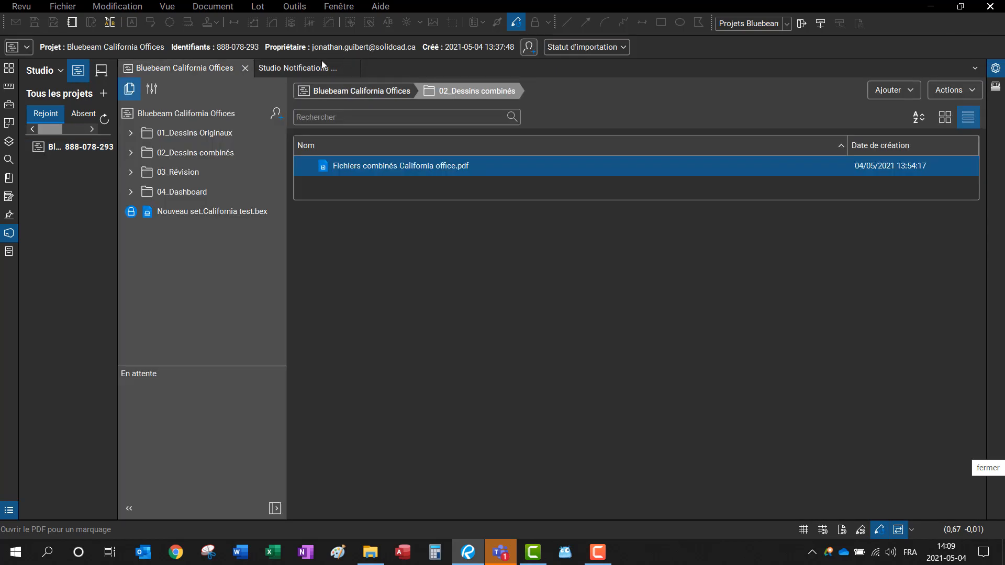
pyautogui.click(323, 65)
pyautogui.click(354, 68)
# Step: Browse the Accès utilisateur, Autorisations and Autorisations du dossier tabs, ending on Participants' Autorisations
pyautogui.click(151, 90)
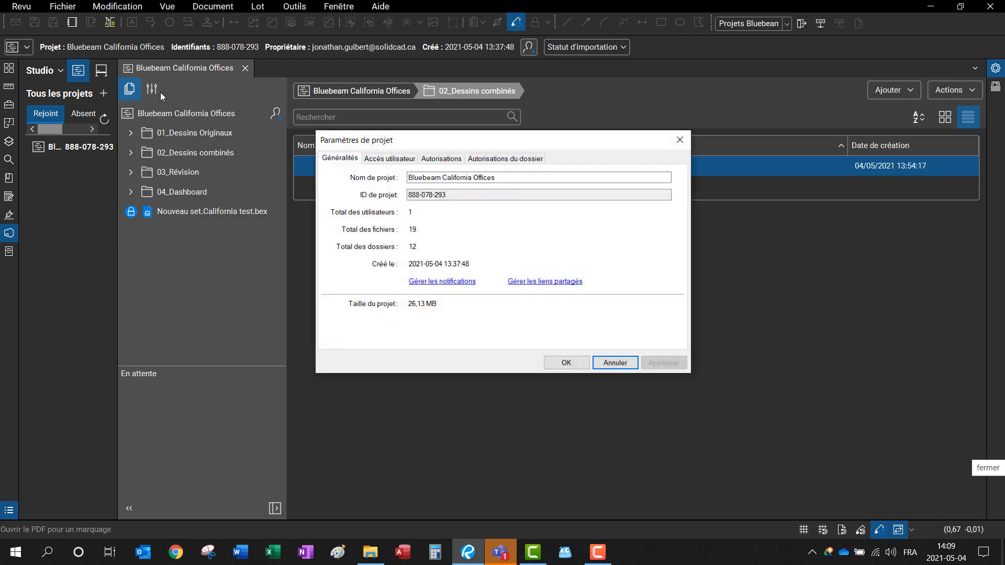
pyautogui.click(389, 159)
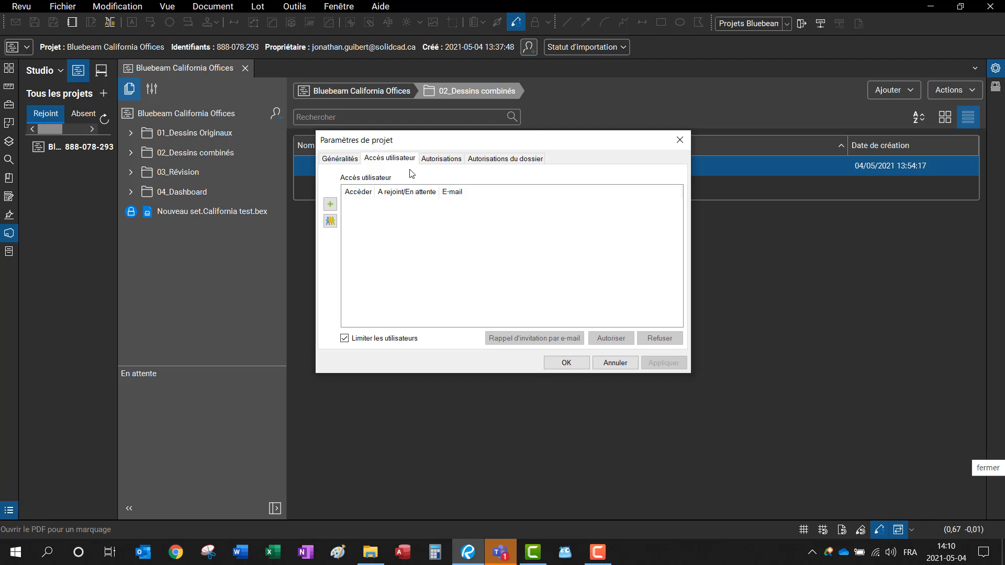
pyautogui.click(441, 160)
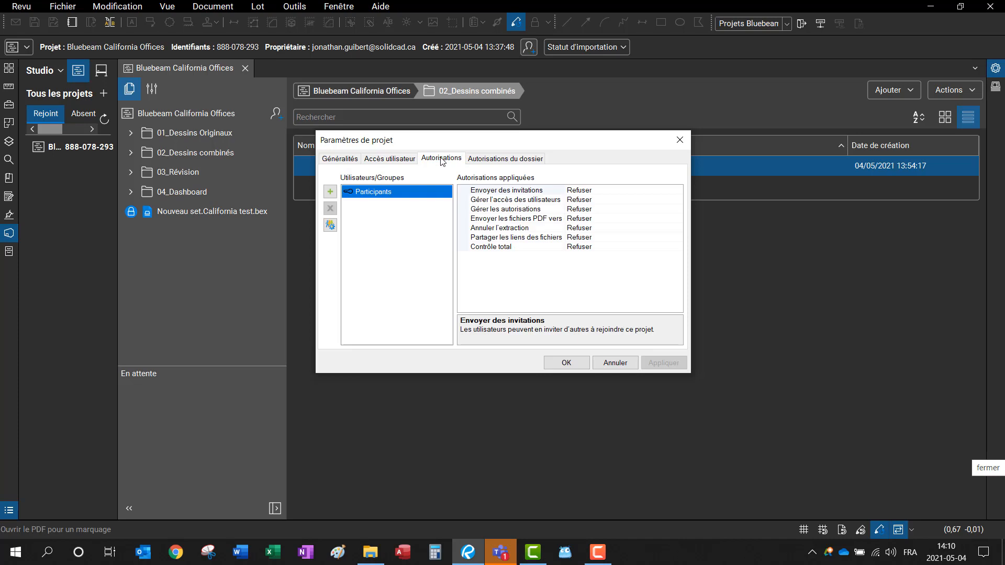
pyautogui.click(502, 160)
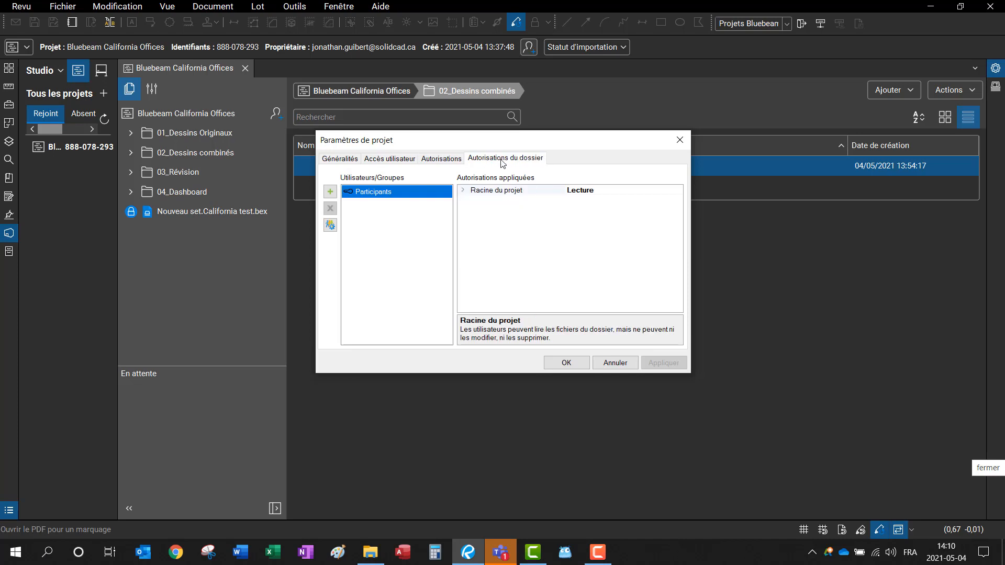
pyautogui.click(379, 158)
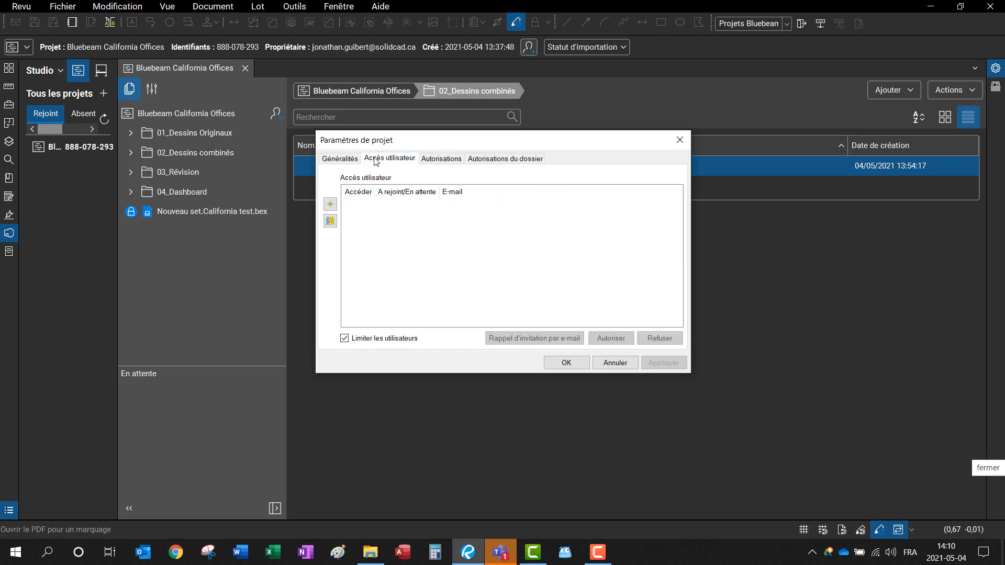
pyautogui.click(330, 222)
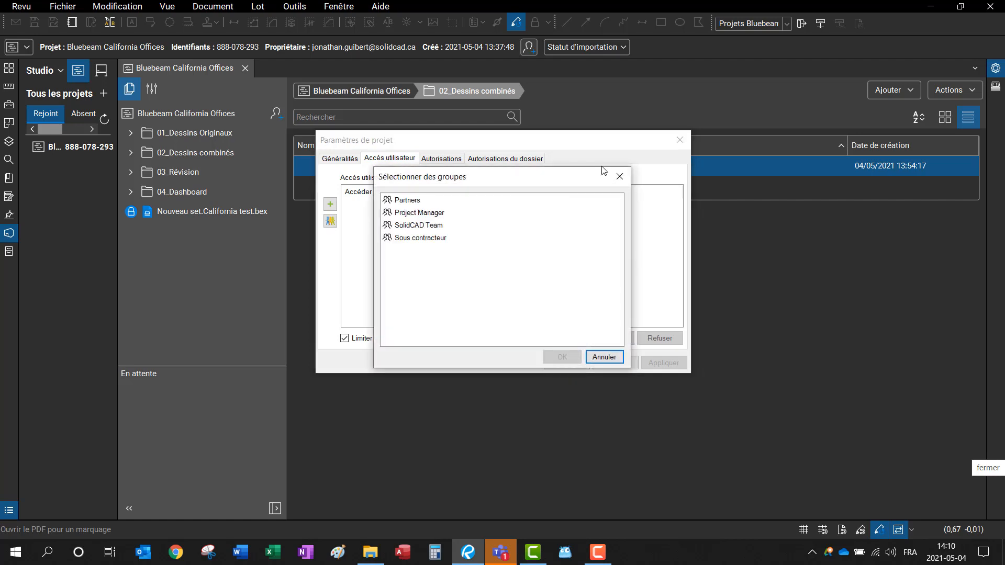
pyautogui.click(619, 177)
pyautogui.click(429, 160)
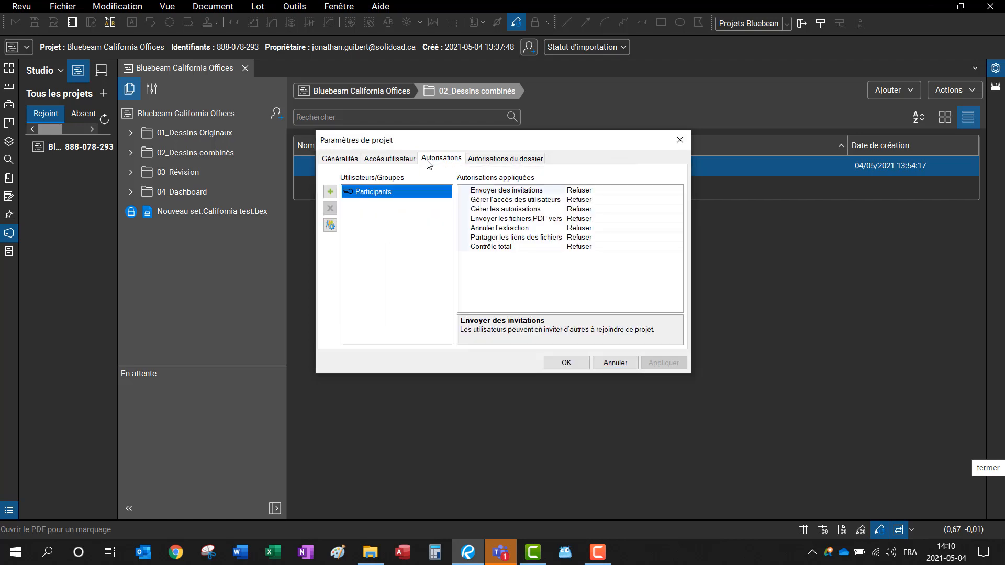
pyautogui.click(331, 227)
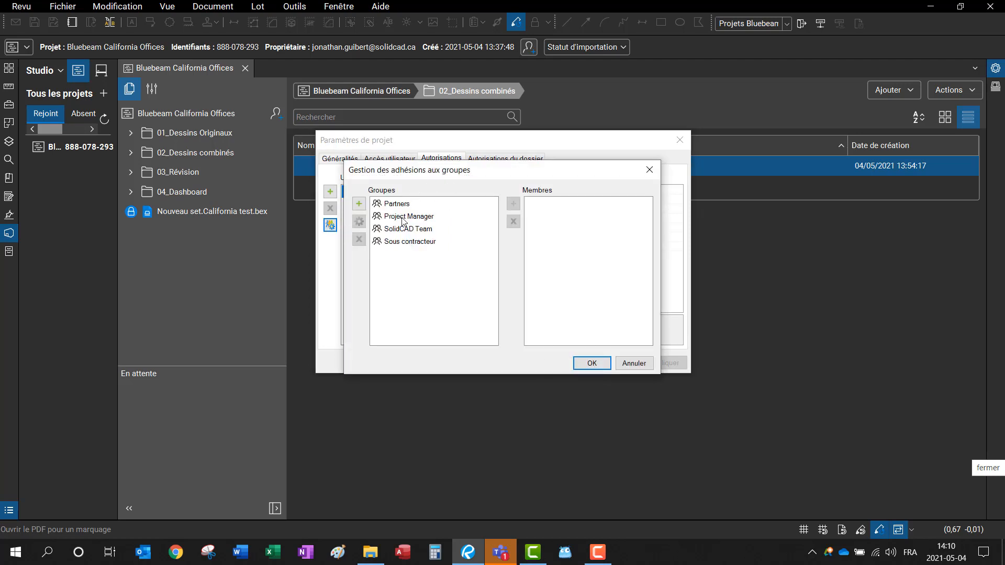
pyautogui.click(407, 246)
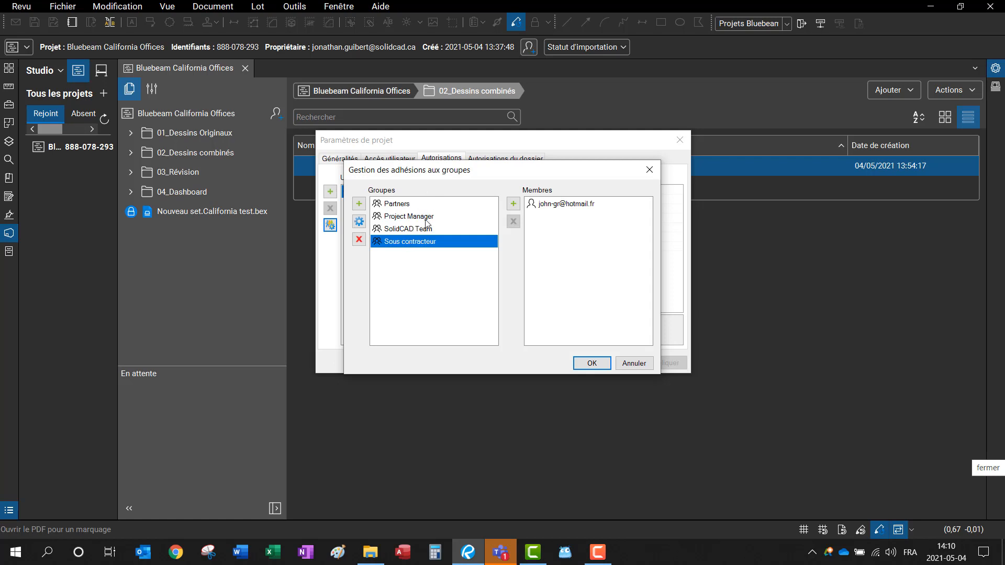
pyautogui.click(432, 231)
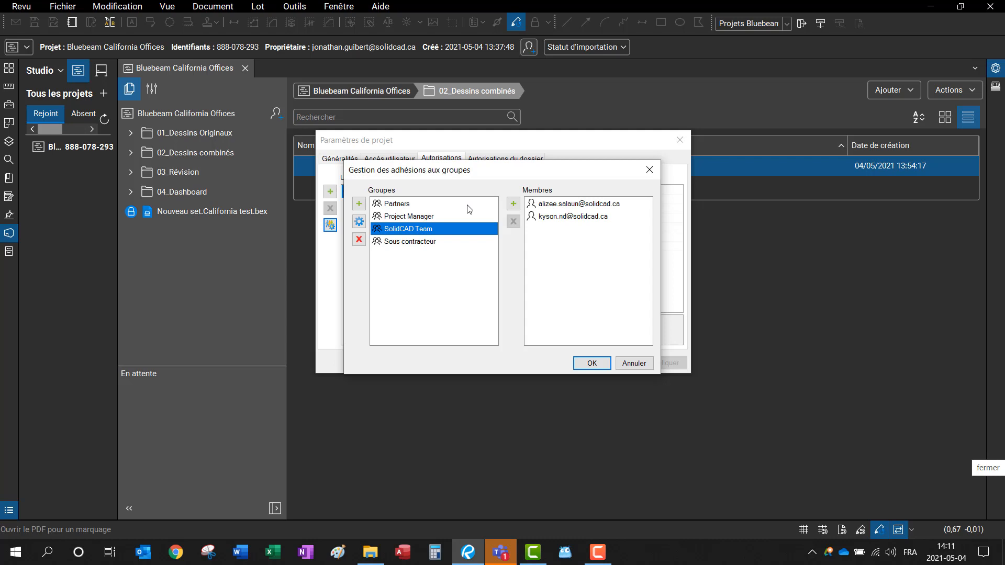
pyautogui.click(393, 217)
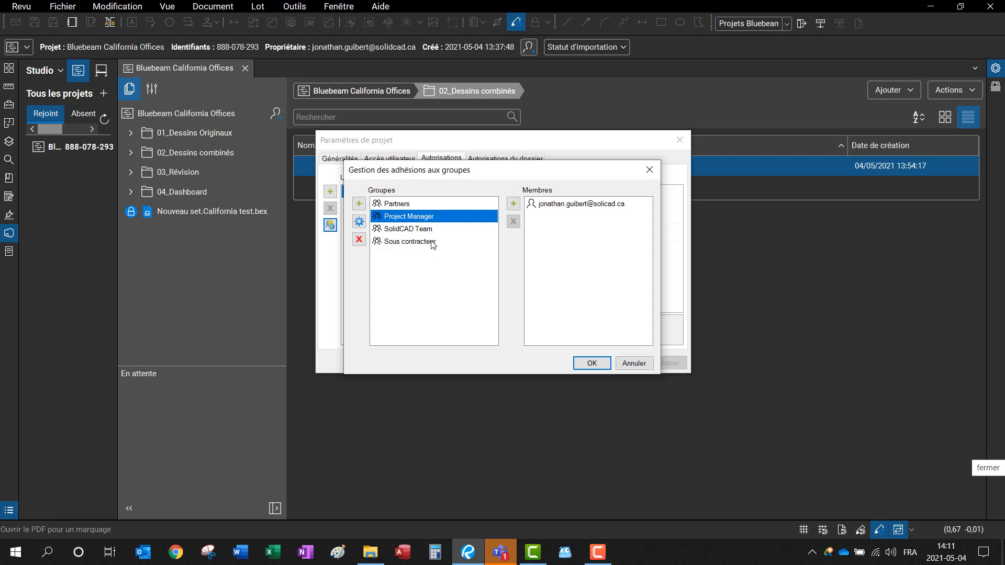
pyautogui.click(508, 203)
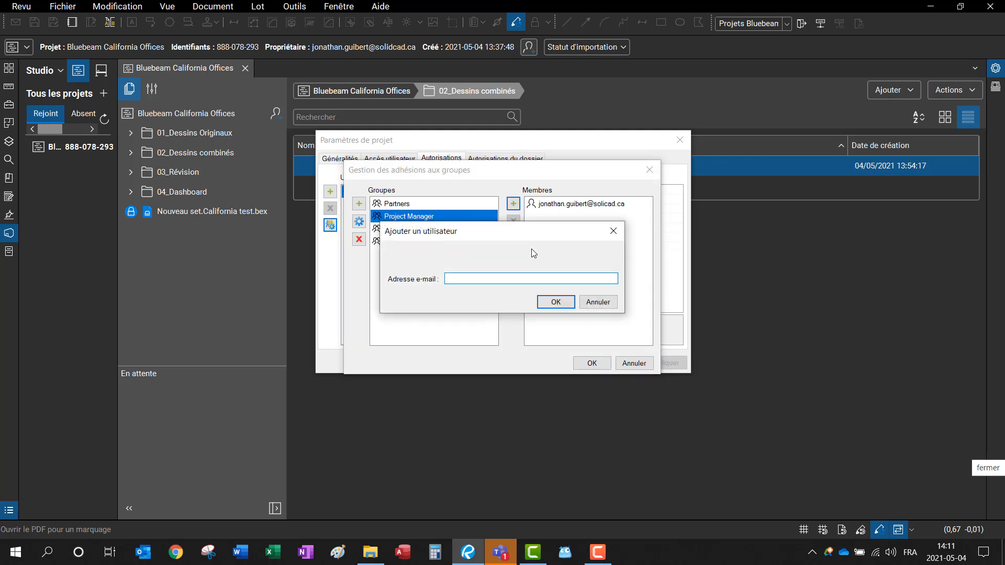
pyautogui.click(602, 304)
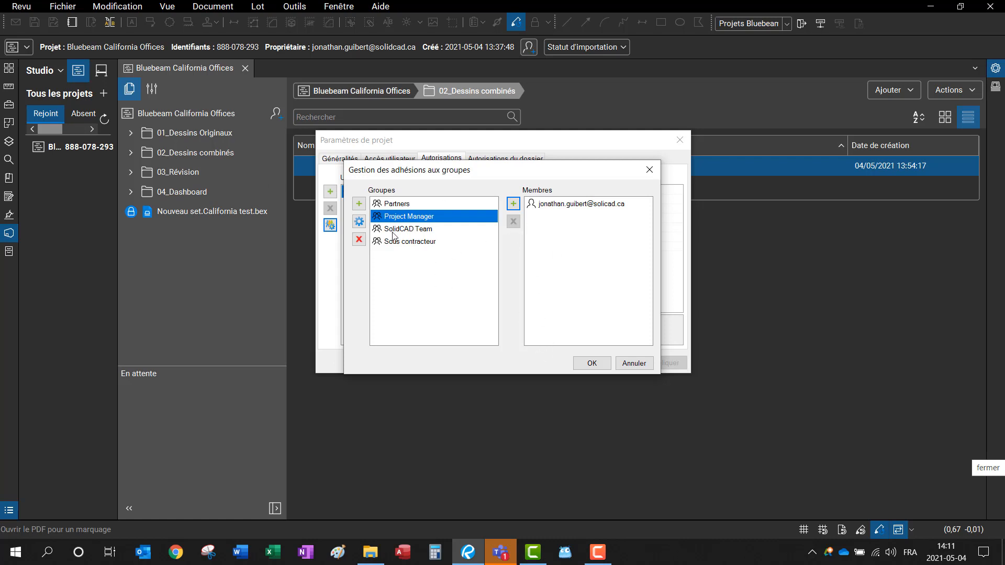
pyautogui.click(649, 169)
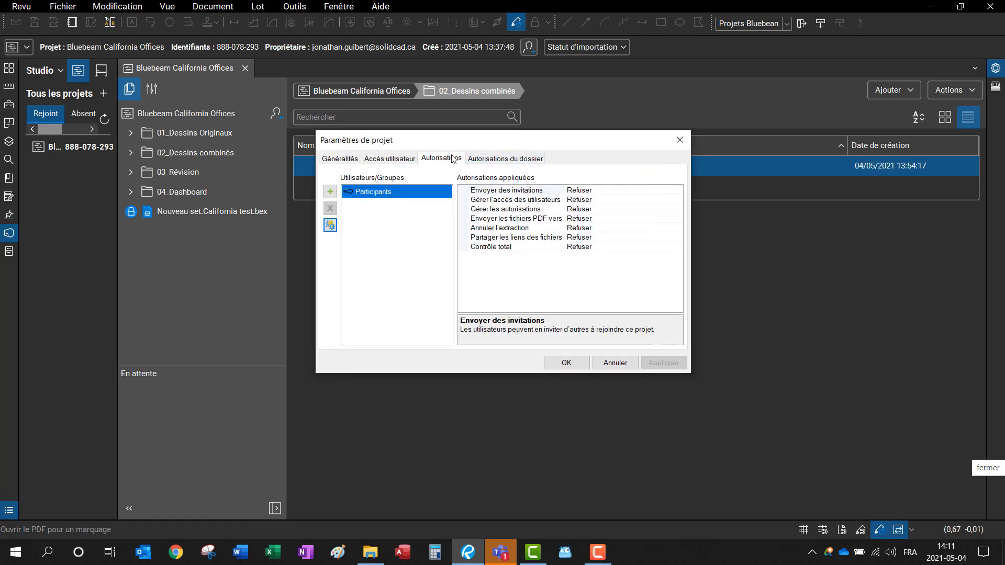
# Step: Add the Sous contracteur group to project access, then view Participants' folder permissions
pyautogui.click(392, 164)
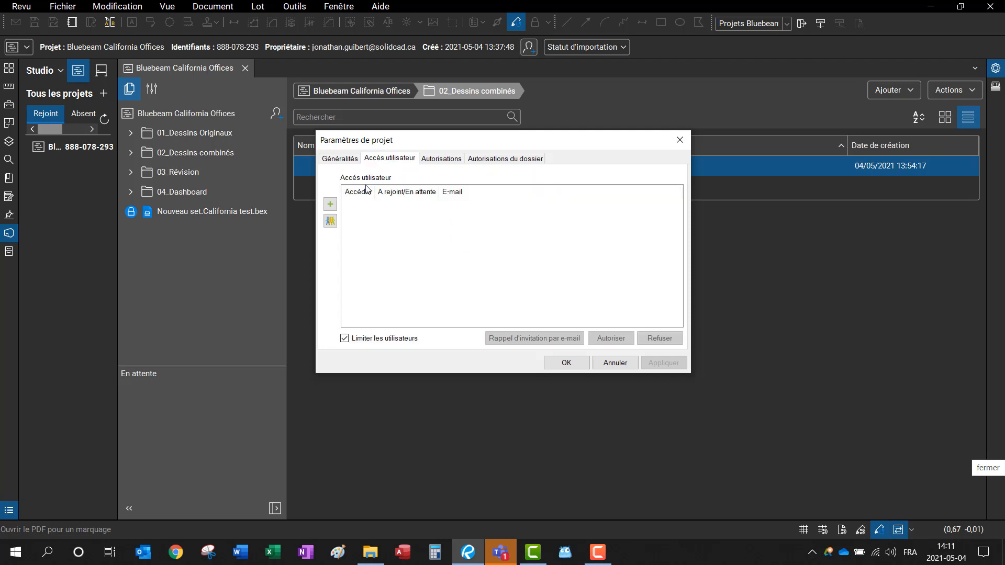
pyautogui.click(330, 204)
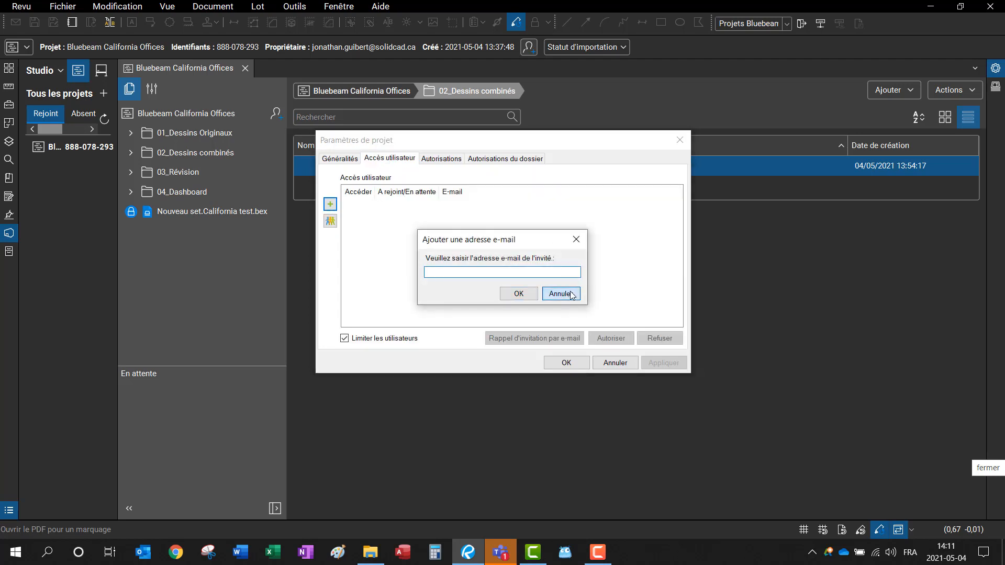
pyautogui.click(561, 294)
pyautogui.click(330, 221)
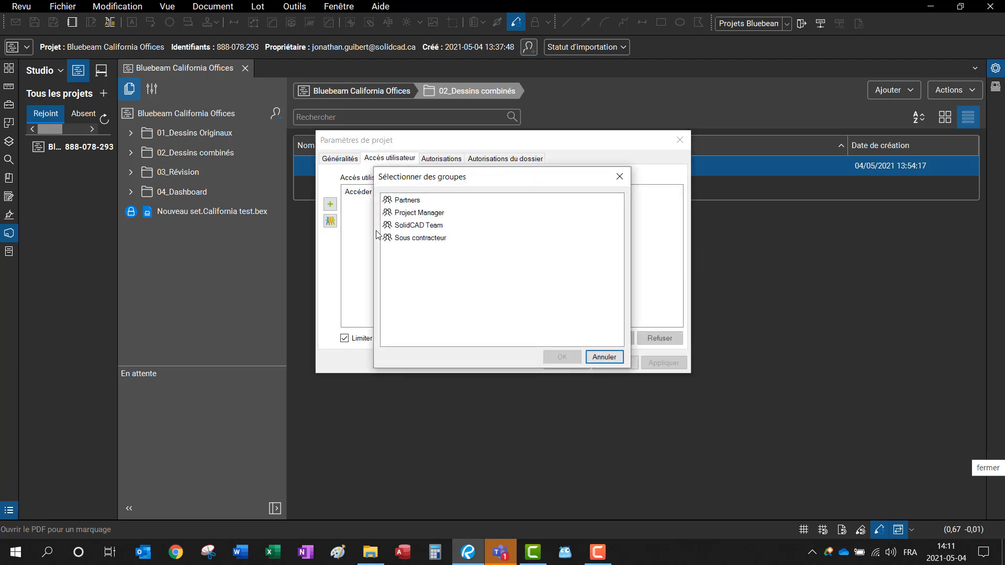
pyautogui.doubleClick(421, 239)
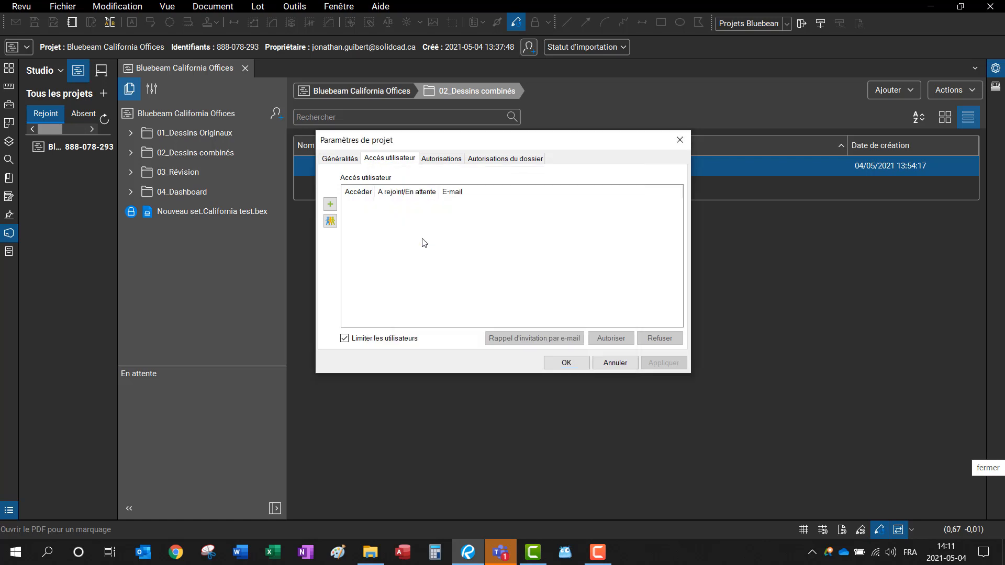
pyautogui.click(476, 158)
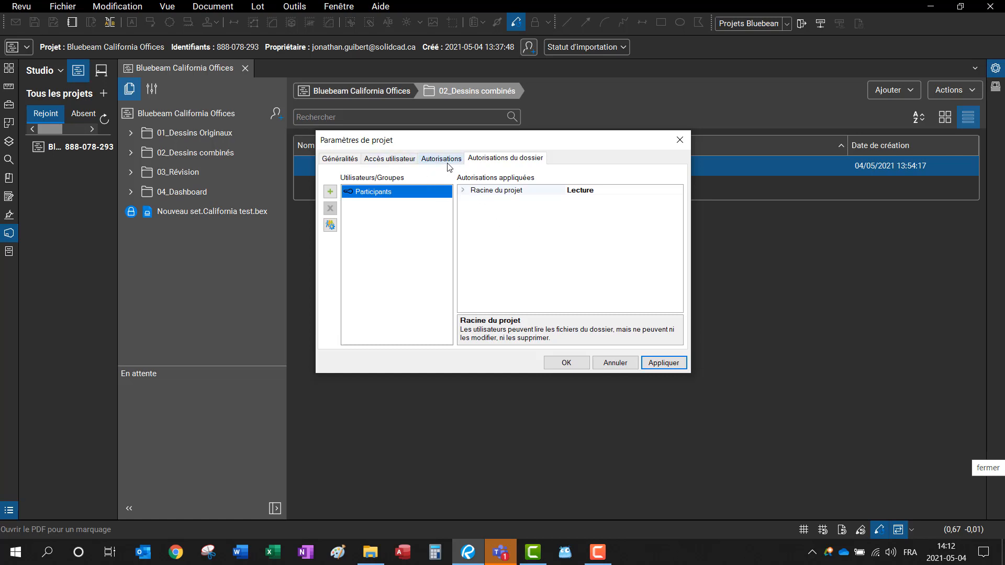
# Step: For Participants, hide 01_Dessins Originaux and 03_Révision and make 04_Dashboard read-only
pyautogui.click(464, 190)
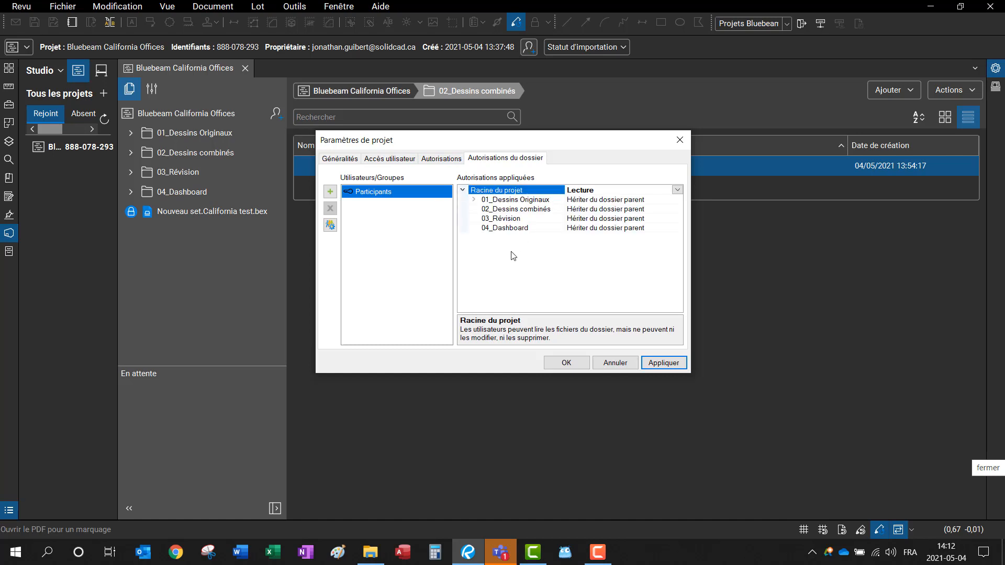
pyautogui.click(667, 202)
pyautogui.click(677, 200)
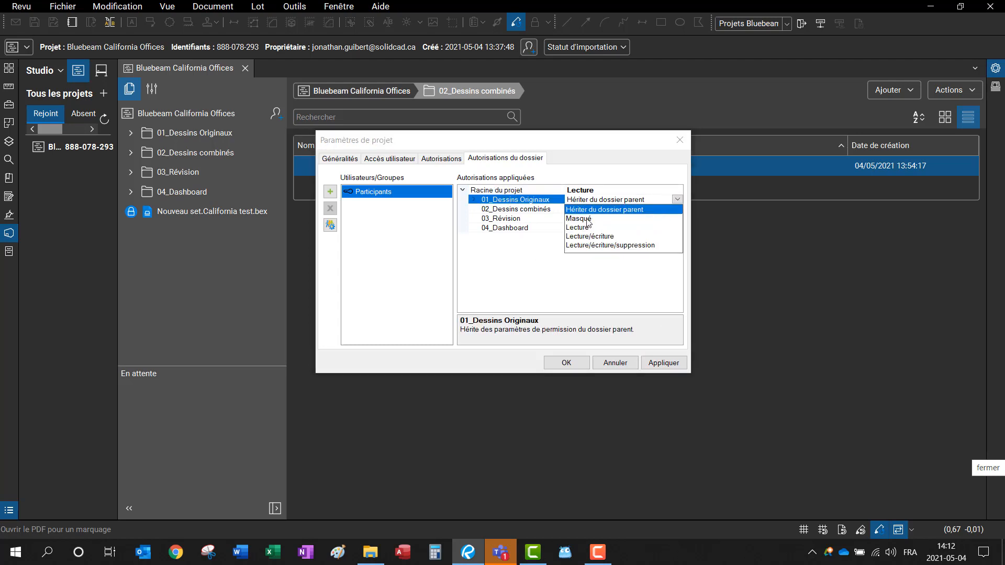
pyautogui.click(587, 219)
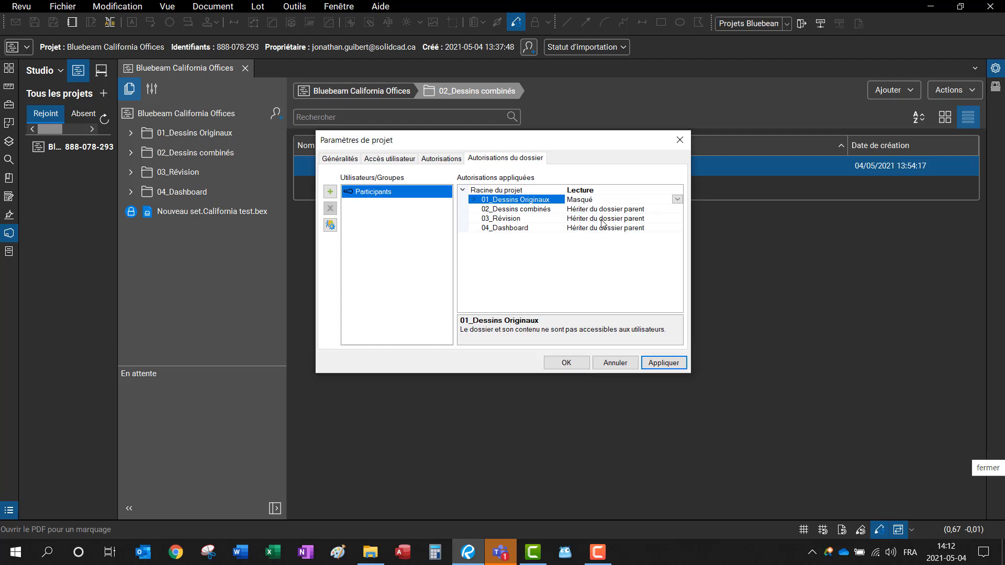
pyautogui.click(602, 220)
pyautogui.click(677, 218)
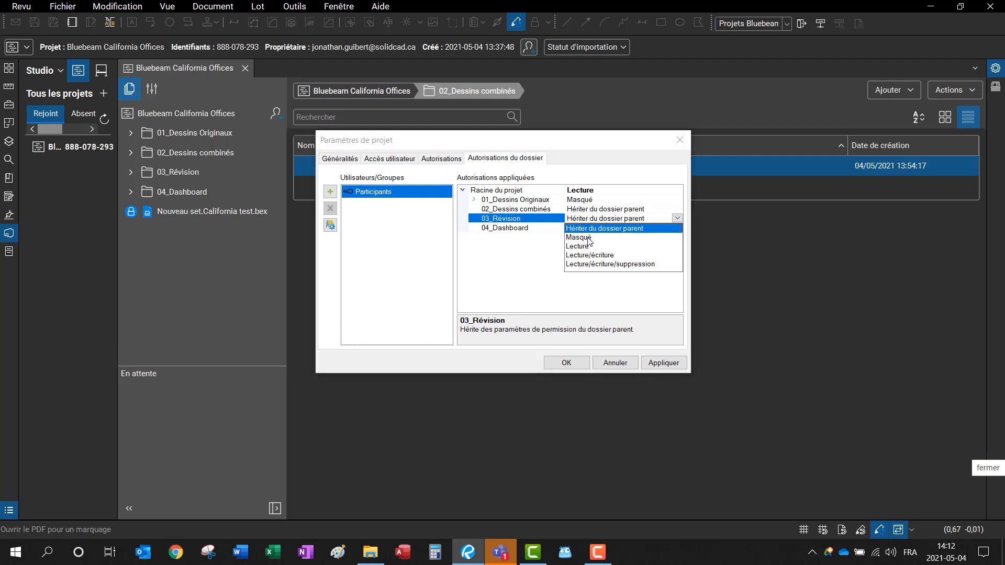
pyautogui.click(590, 238)
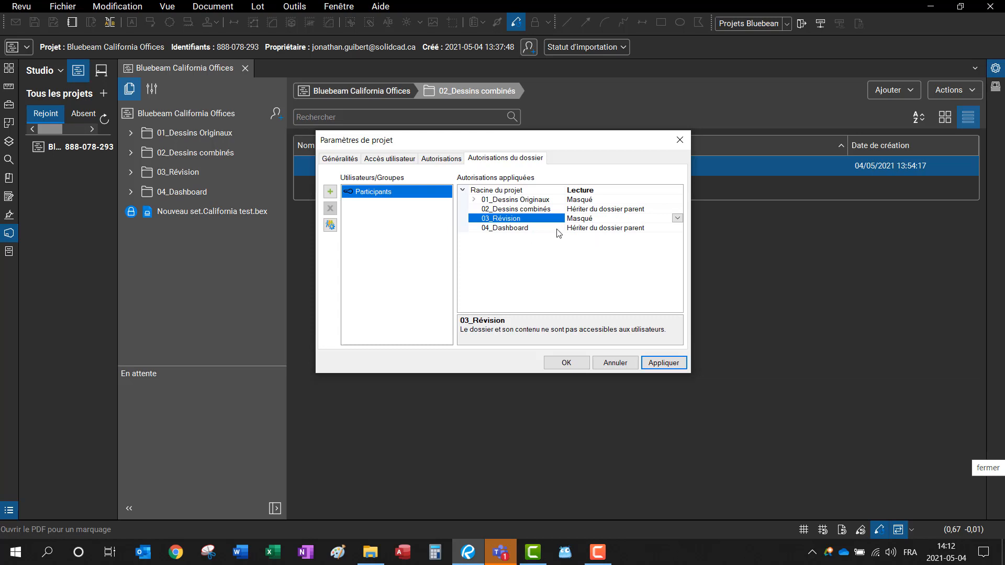
pyautogui.click(614, 229)
pyautogui.click(676, 229)
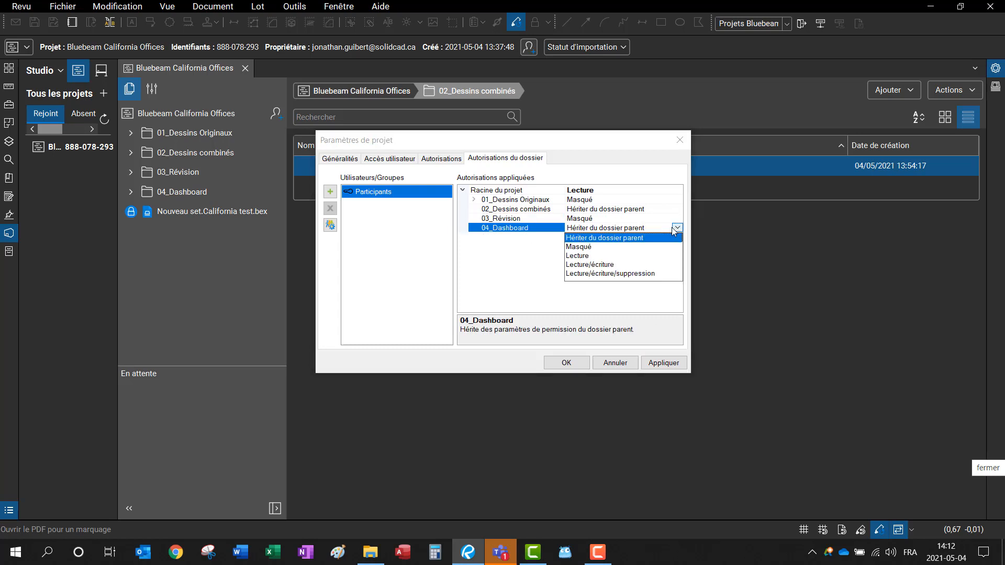
pyautogui.click(579, 258)
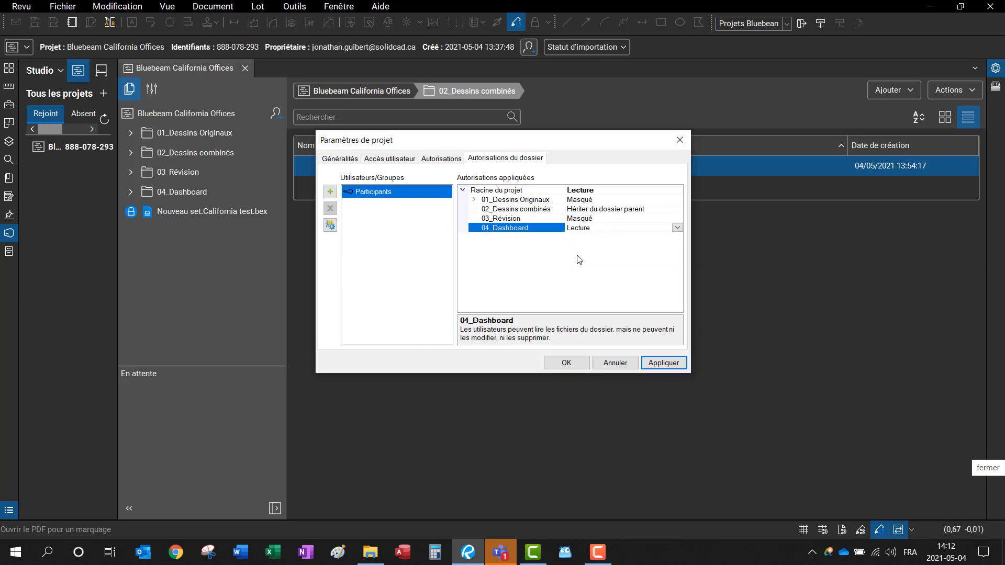
# Step: Give Participants Lecture/écriture on 02_Dessins combinés and apply
pyautogui.click(607, 210)
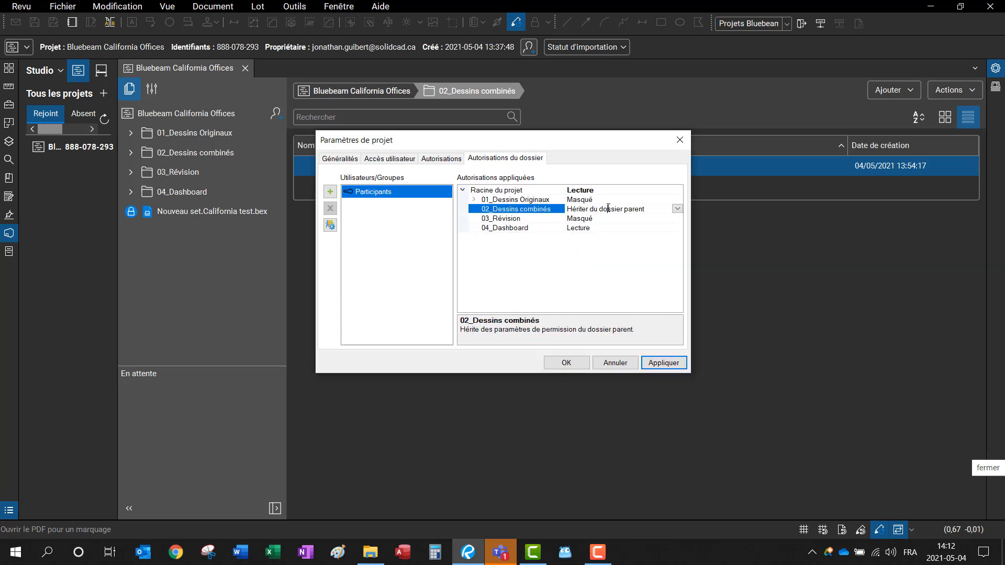
pyautogui.click(677, 209)
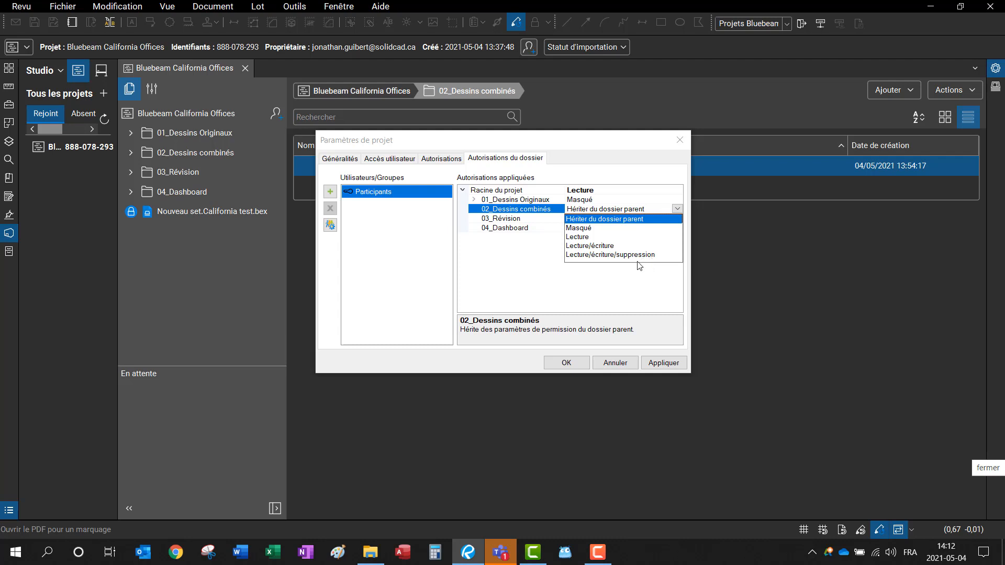
pyautogui.click(595, 246)
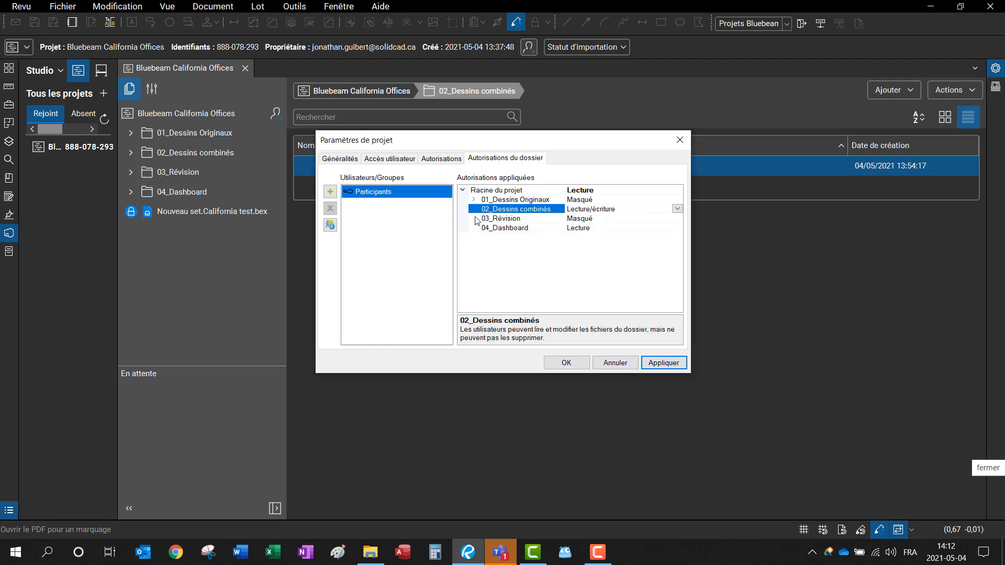
pyautogui.click(663, 363)
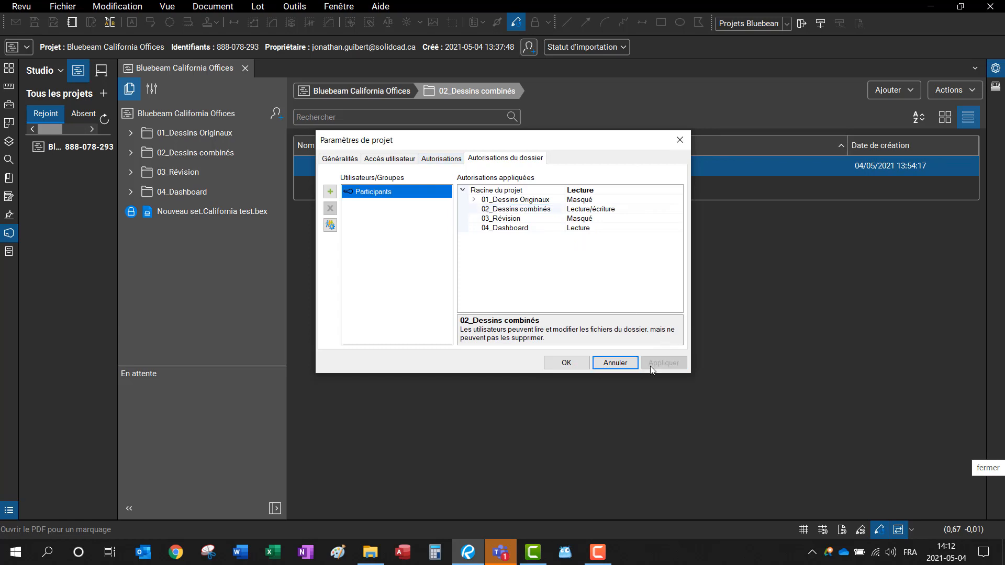
# Step: Add the Sous contracteur group to the folder permissions
pyautogui.click(444, 163)
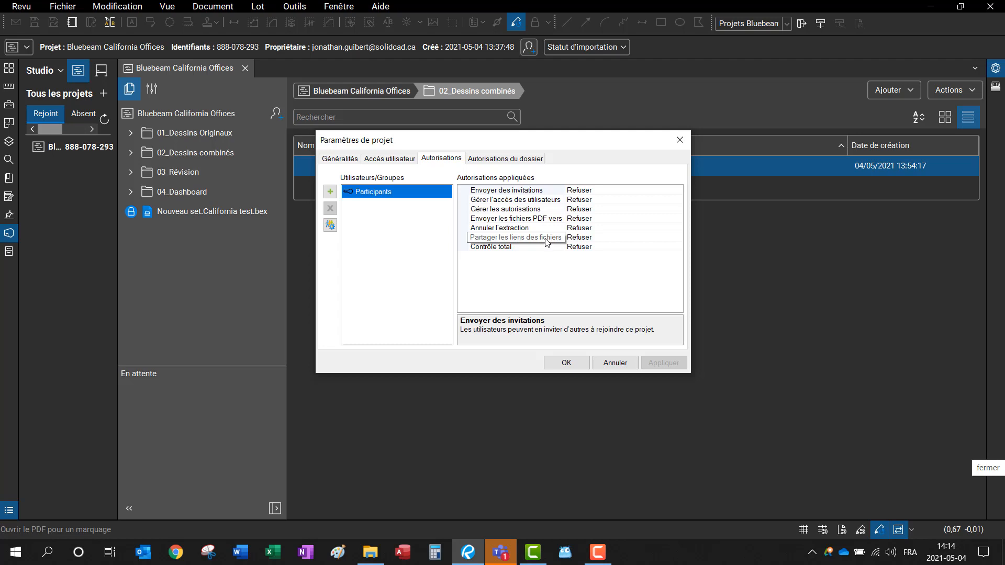
pyautogui.click(513, 158)
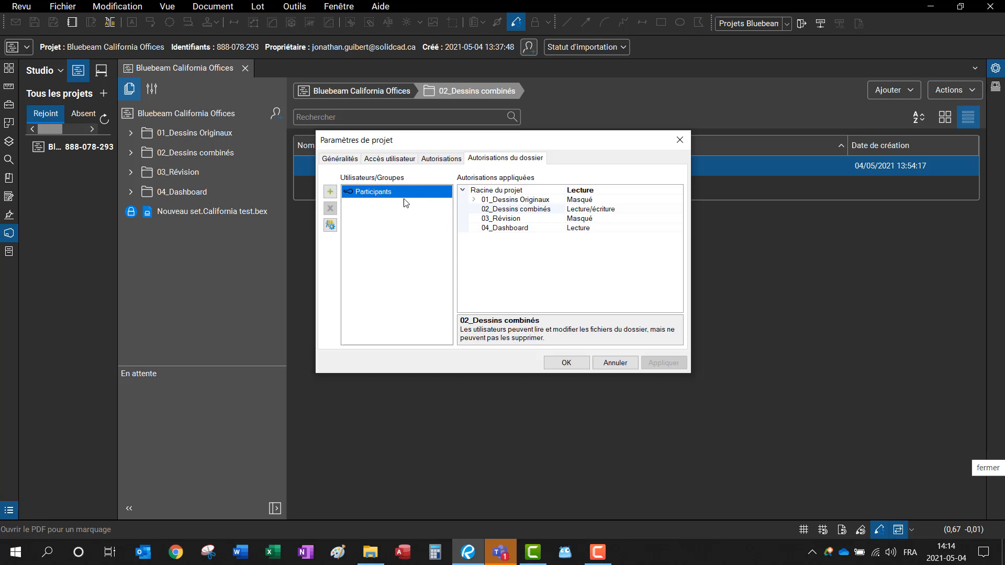
pyautogui.click(333, 193)
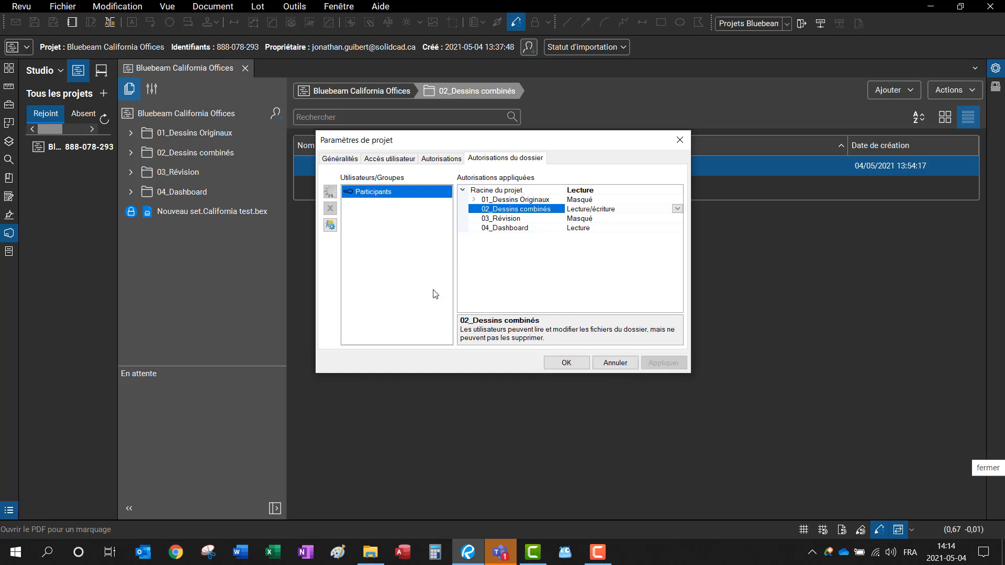
pyautogui.doubleClick(425, 240)
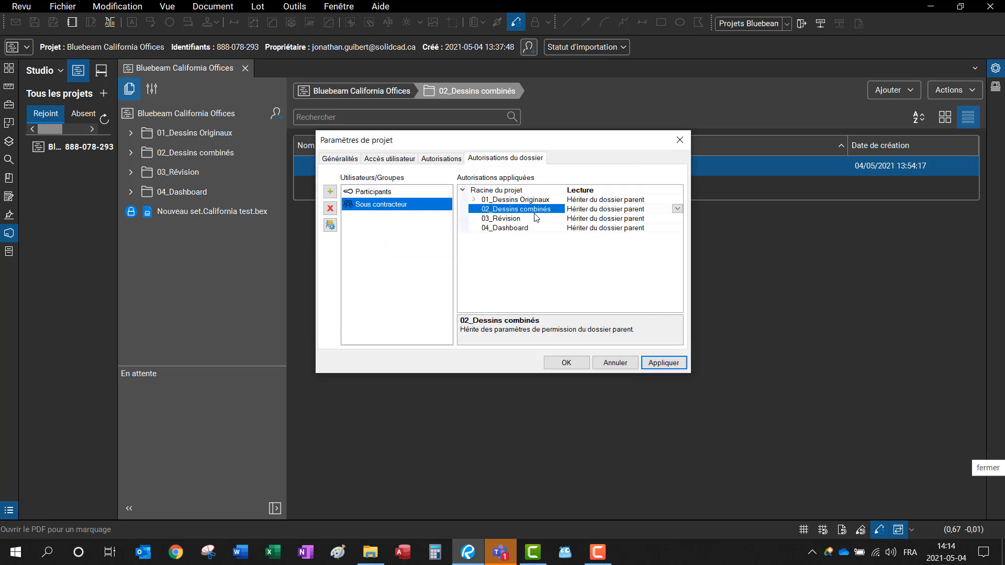
# Step: For Sous contracteur, set 01 Masqué, 02 Lecture/écriture, 03 Masqué and 04_Dashboard Lecture
pyautogui.click(645, 200)
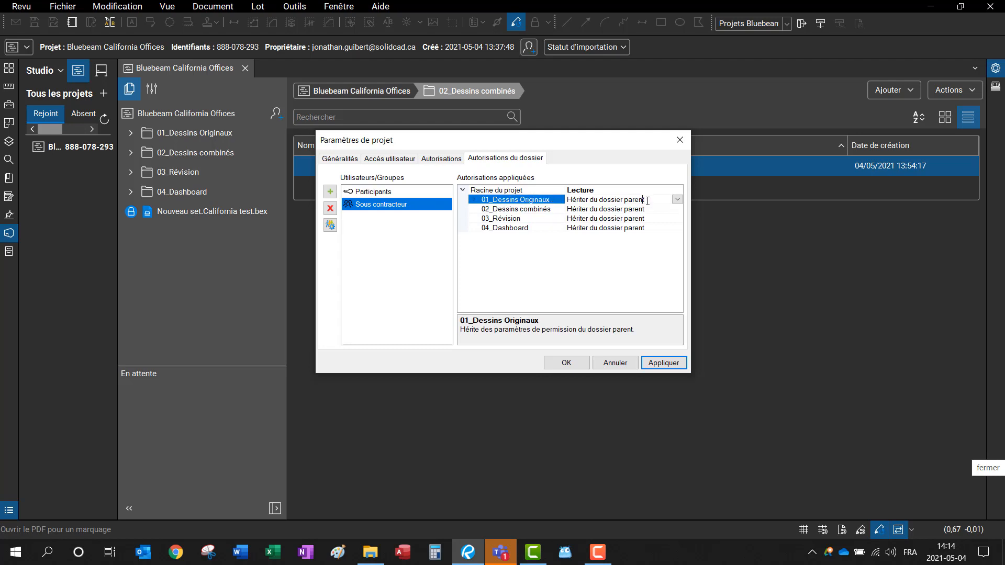
pyautogui.click(677, 200)
pyautogui.click(625, 227)
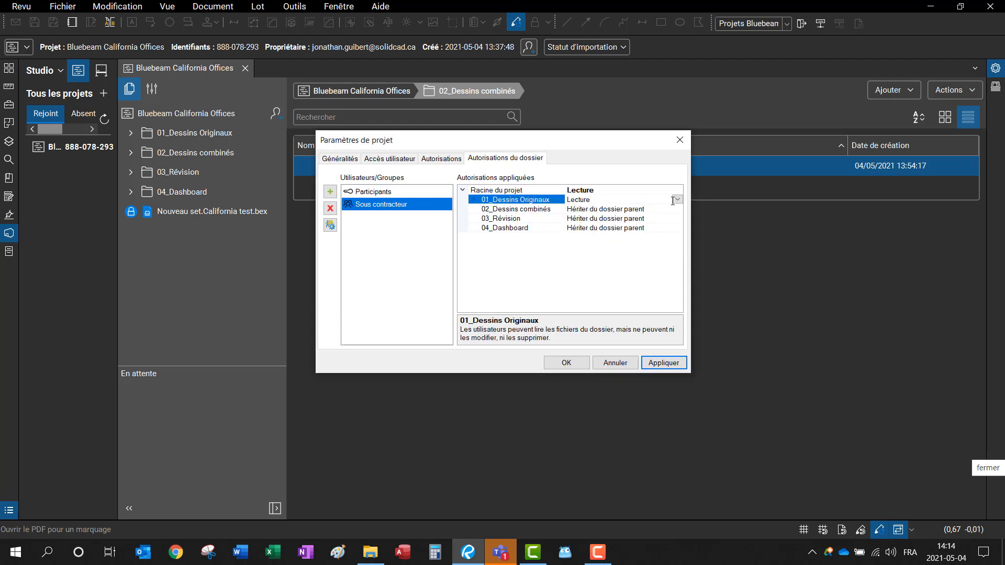
pyautogui.click(677, 199)
pyautogui.click(632, 219)
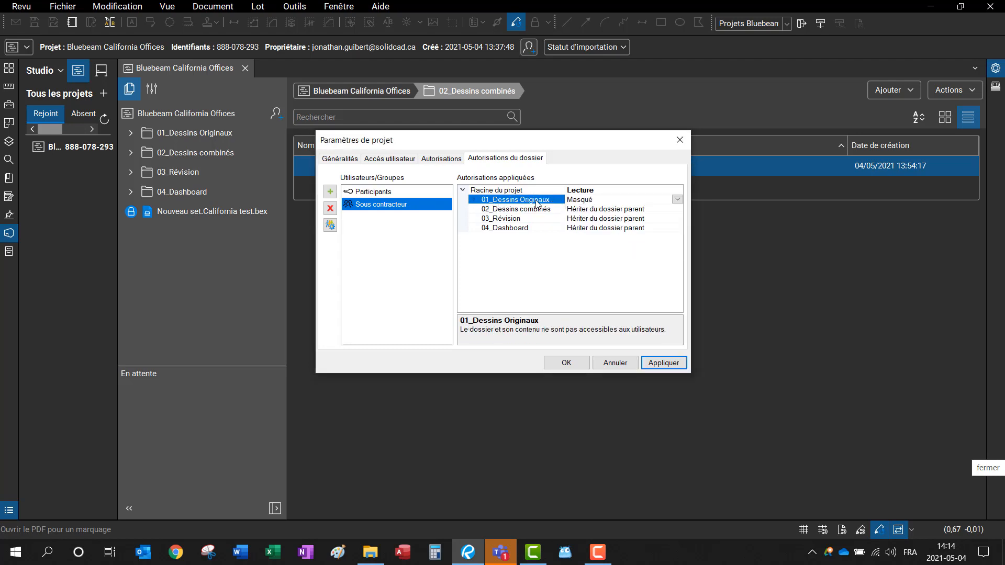
pyautogui.click(641, 211)
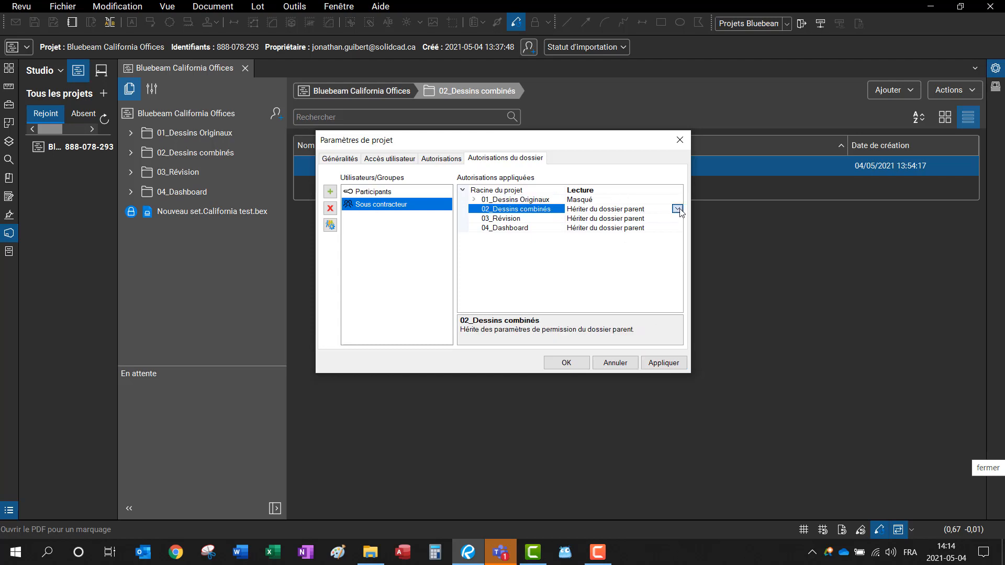
pyautogui.click(677, 208)
pyautogui.click(622, 246)
pyautogui.click(664, 219)
pyautogui.click(677, 219)
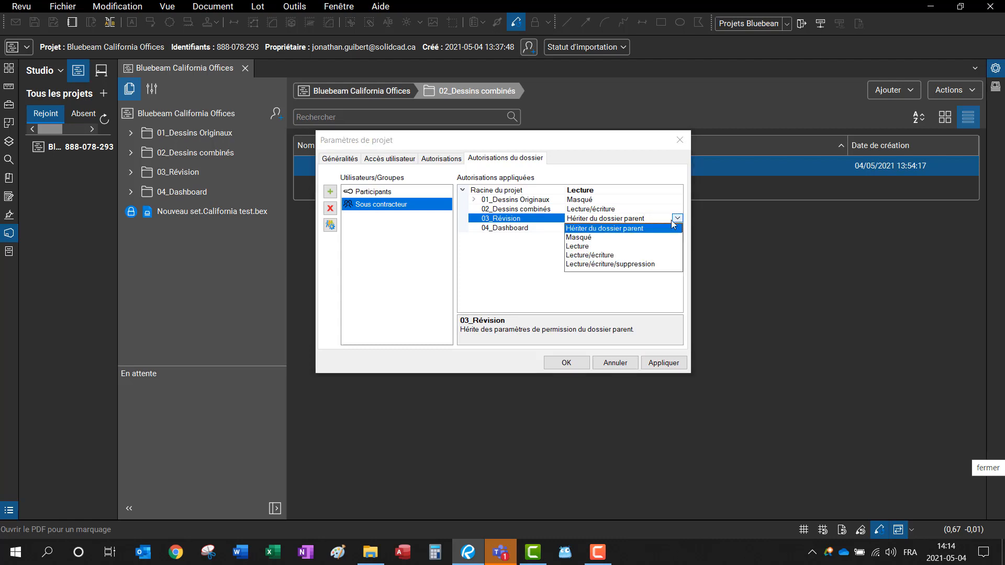
pyautogui.click(591, 238)
pyautogui.click(666, 227)
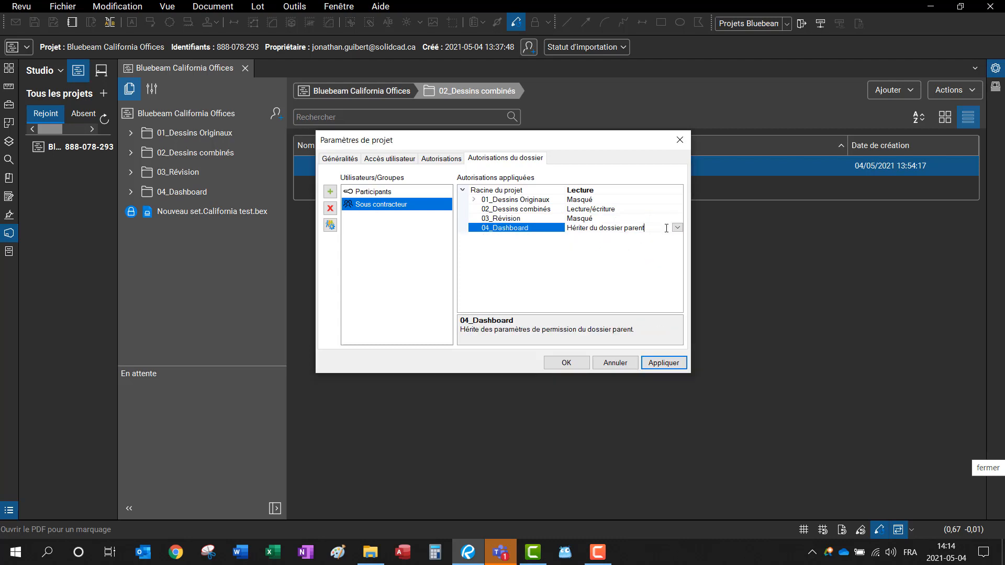
pyautogui.click(676, 229)
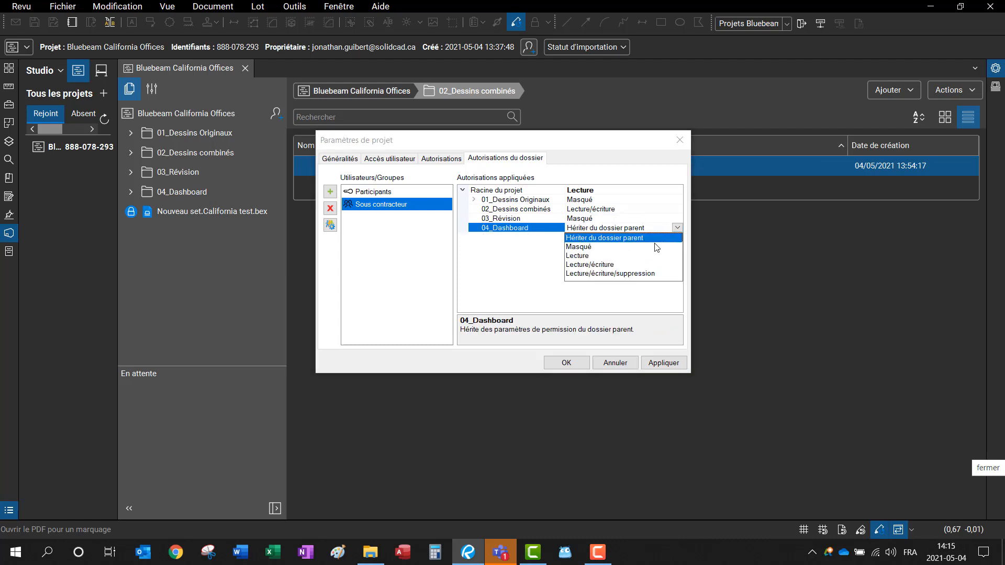
pyautogui.click(584, 255)
# Step: Give Participants Lecture on 01_Dessins Originaux and 03_Révision, then apply and close settings
pyautogui.click(414, 193)
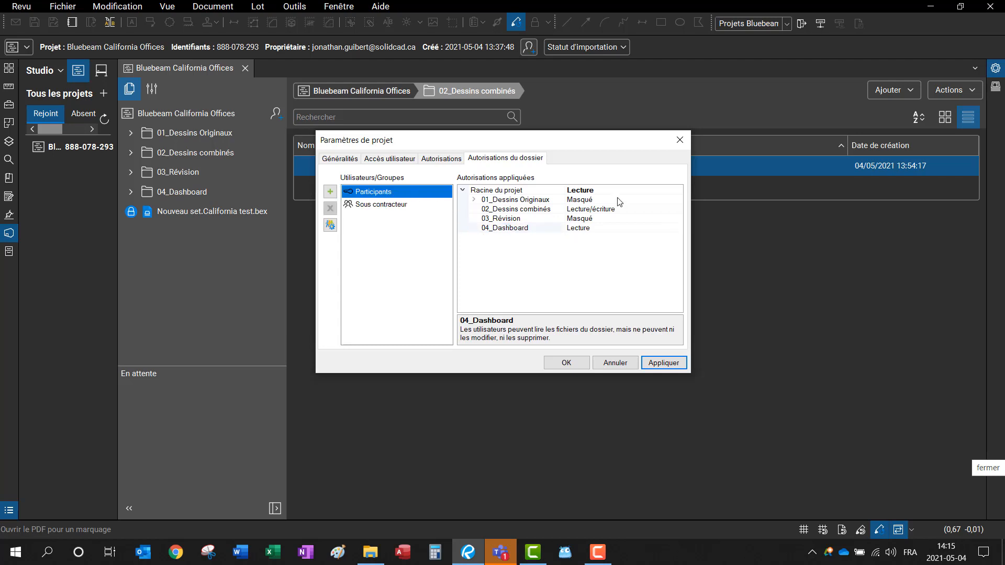
pyautogui.click(644, 190)
pyautogui.click(678, 189)
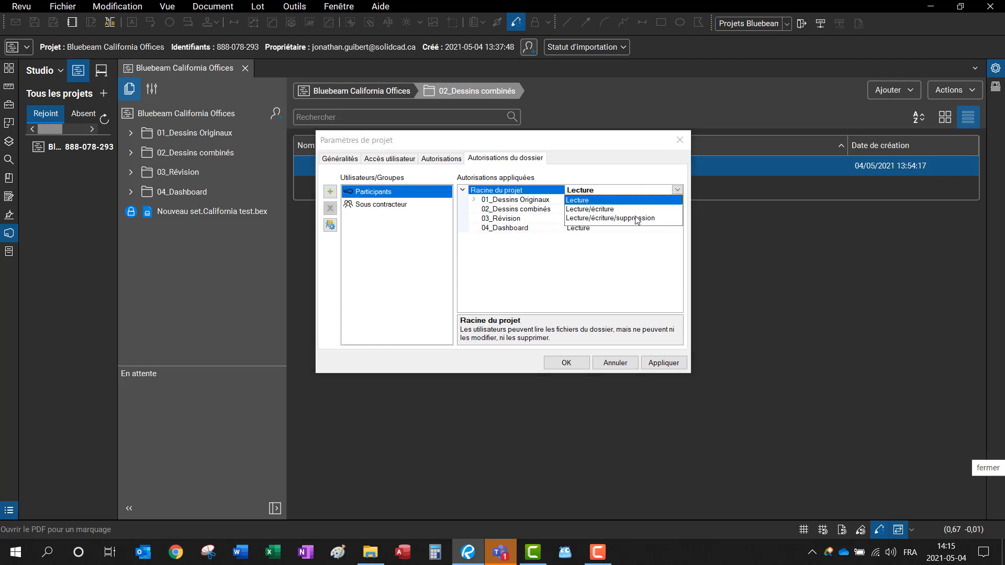
pyautogui.click(520, 191)
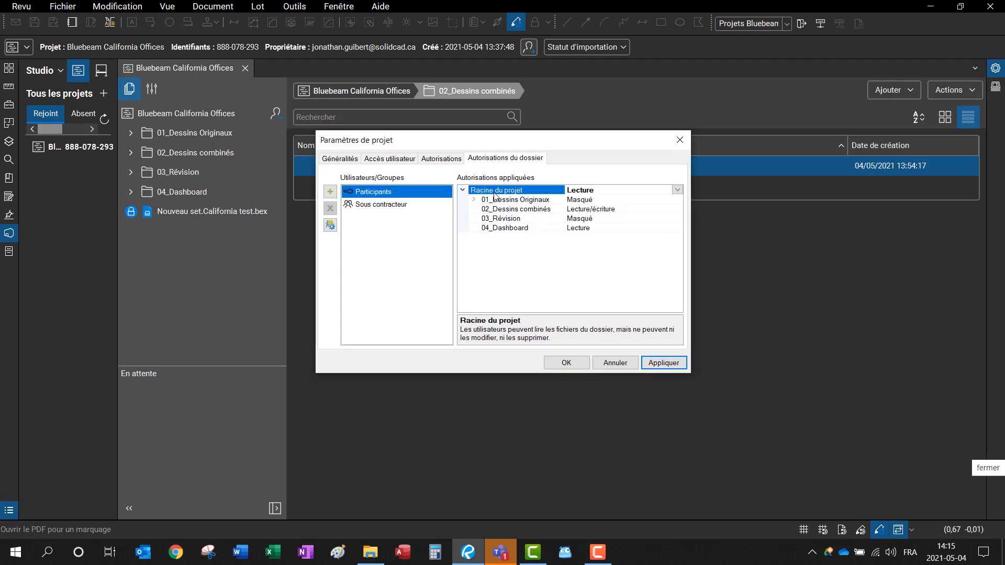
pyautogui.click(641, 201)
pyautogui.click(678, 200)
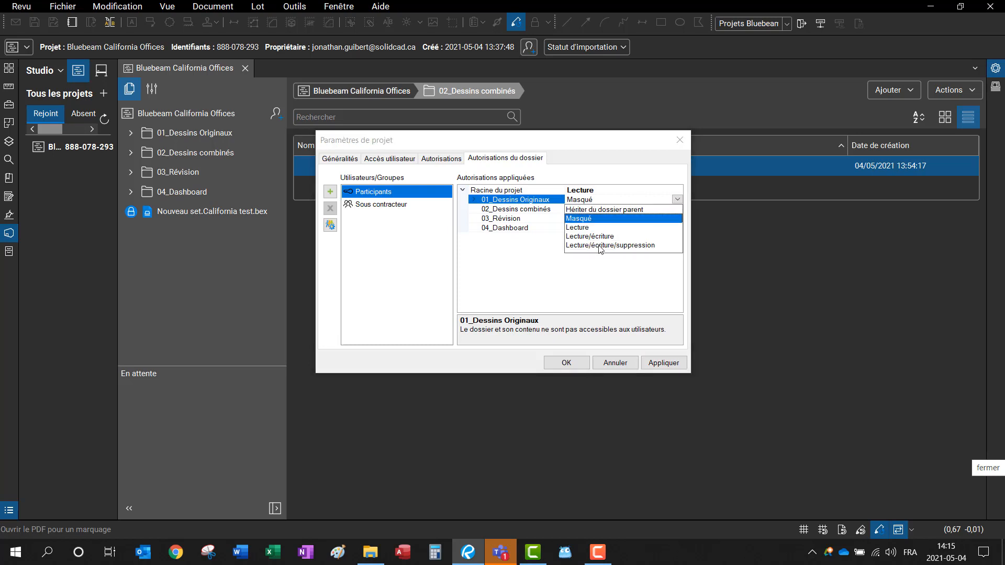
pyautogui.click(595, 227)
pyautogui.click(672, 211)
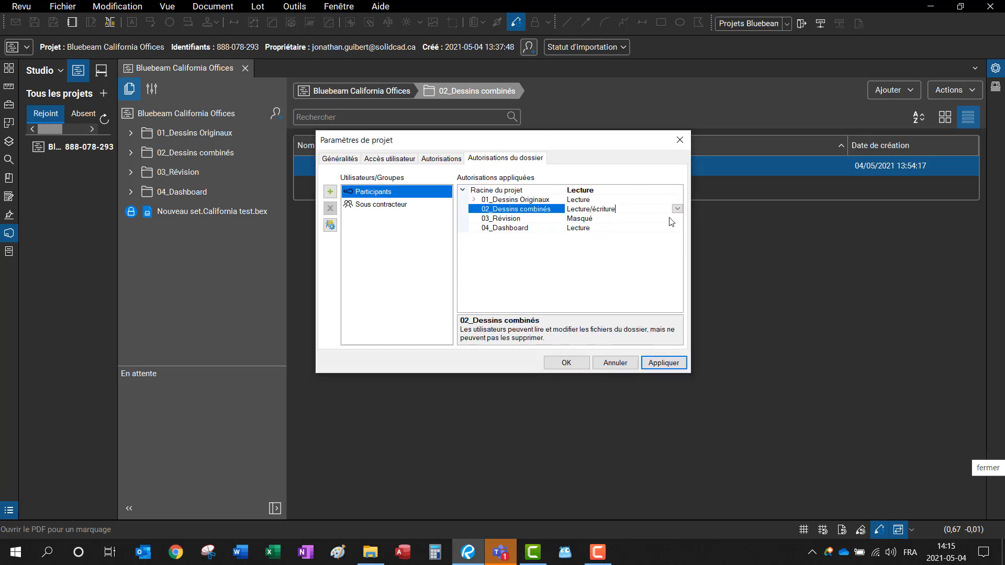
pyautogui.click(648, 219)
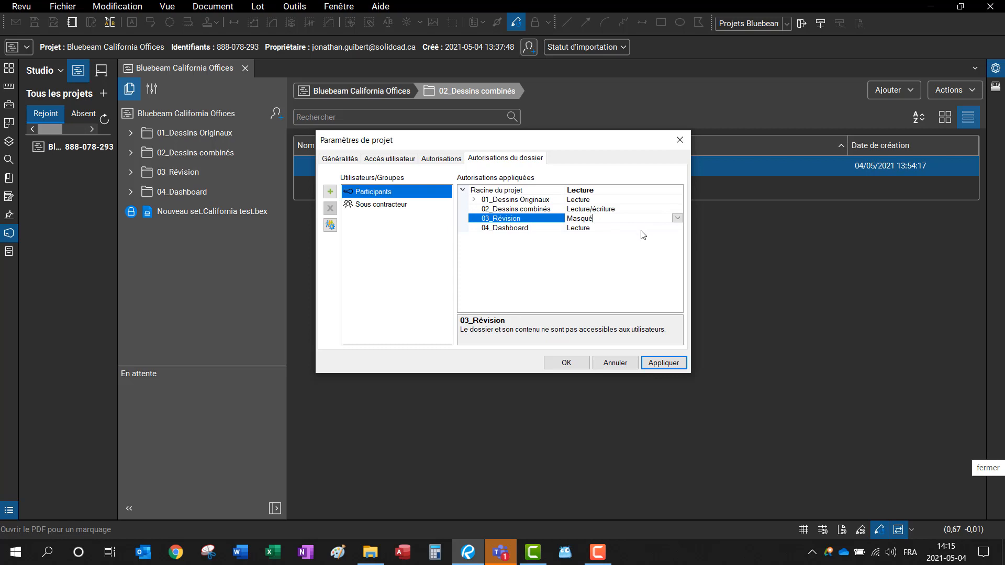
pyautogui.click(677, 219)
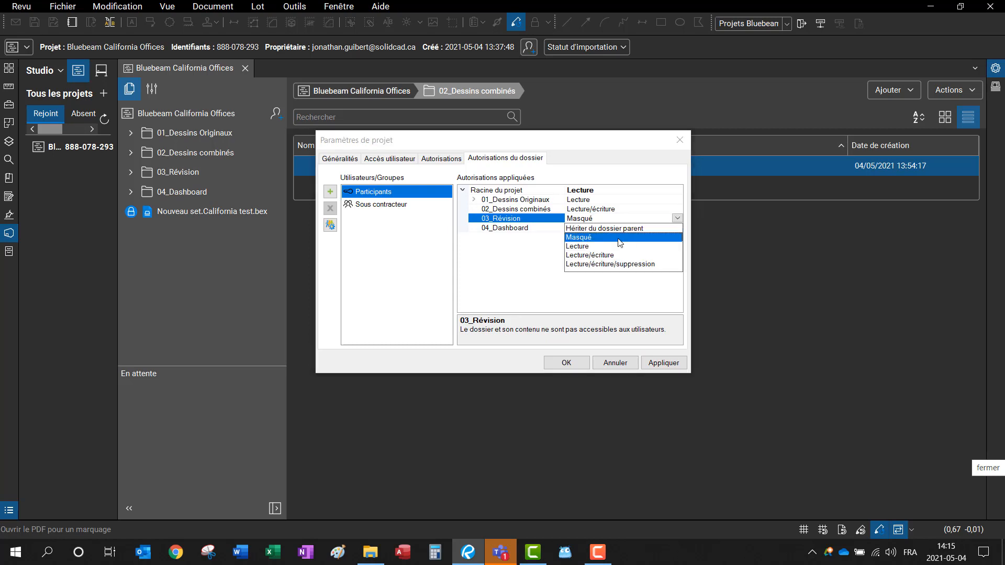
pyautogui.click(591, 246)
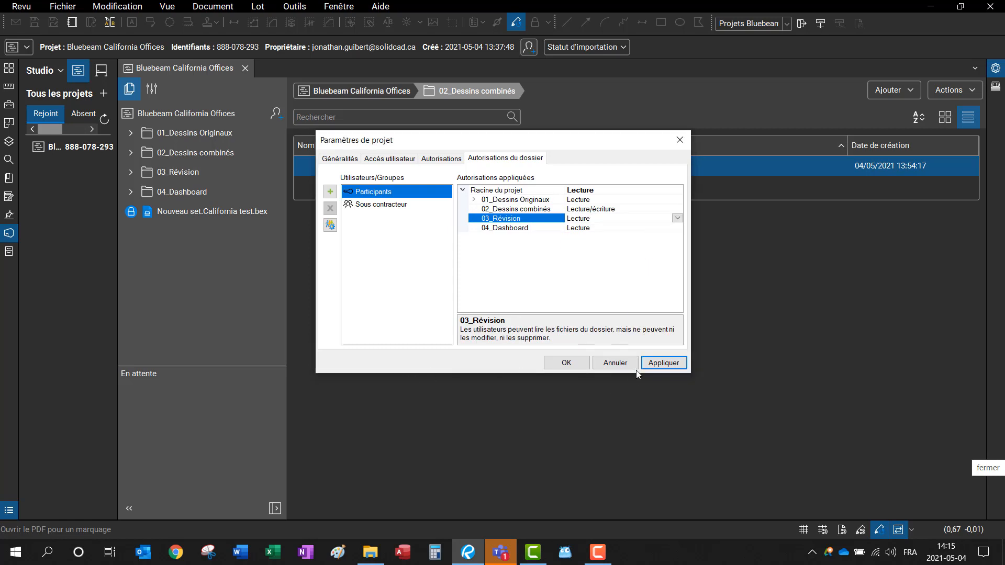
pyautogui.click(663, 363)
pyautogui.click(566, 363)
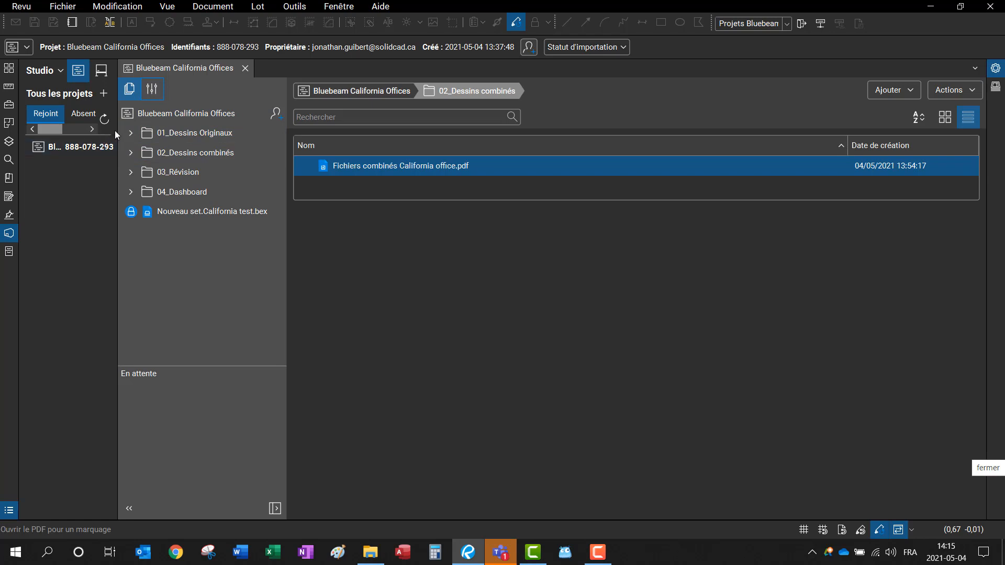
# Step: Drag the projects panel splitter right so 'Bluebeam California Offices' shows in full
pyautogui.moveTo(117, 131); pyautogui.dragTo(226, 141)
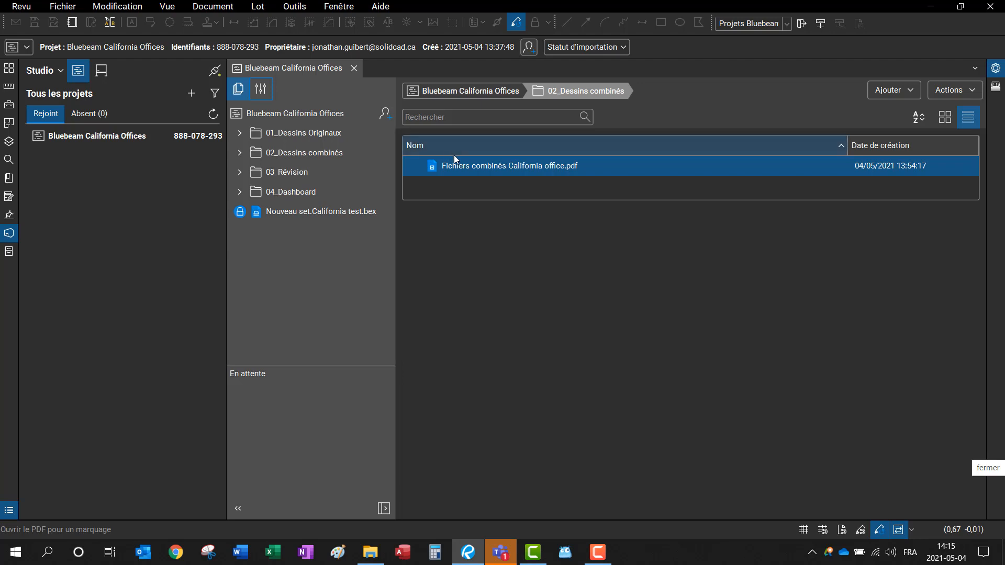
pyautogui.moveTo(459, 169)
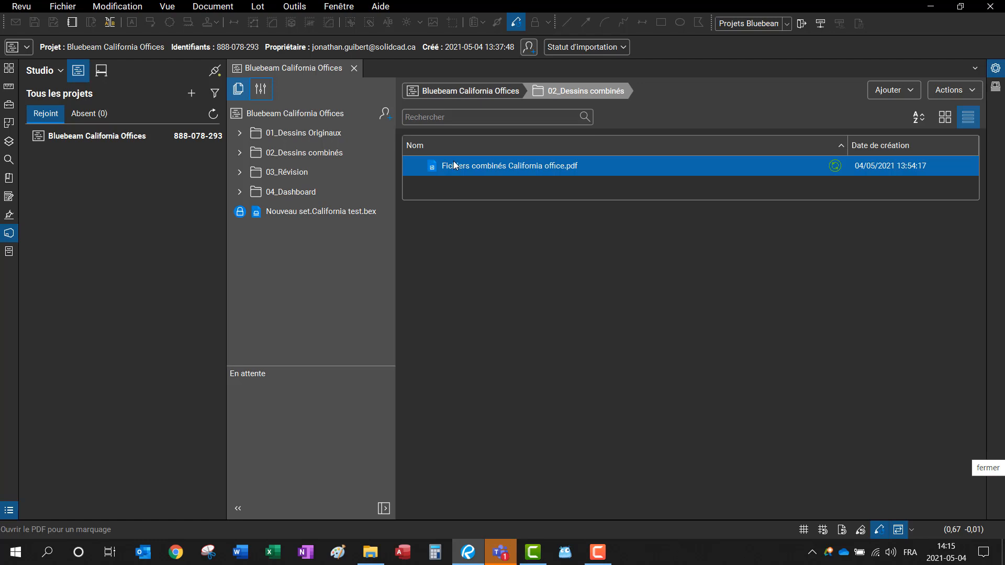
# Step: Create a Studio session named 'Test' from Fichiers combinés California office.pdf
pyautogui.rightClick(457, 166)
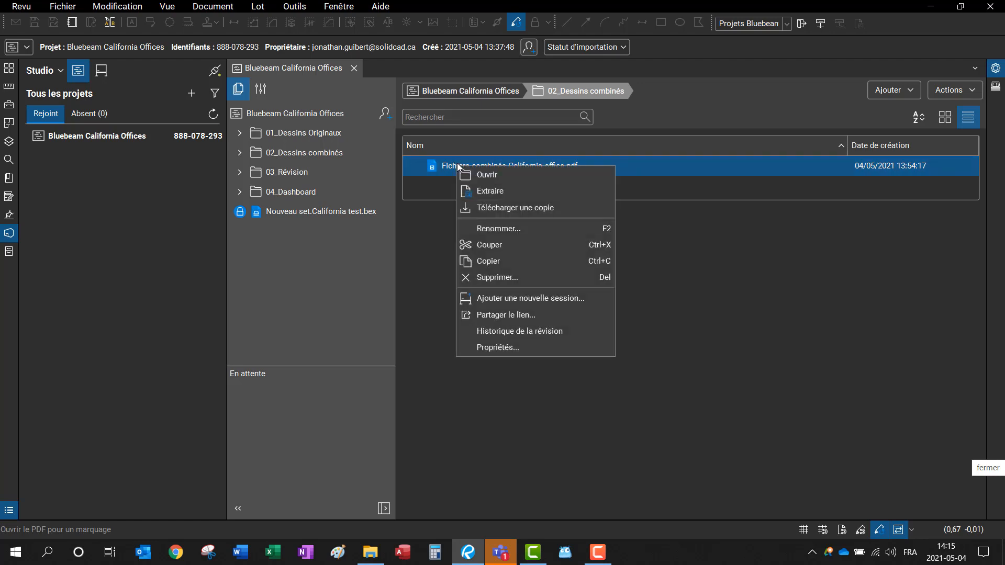
pyautogui.click(526, 299)
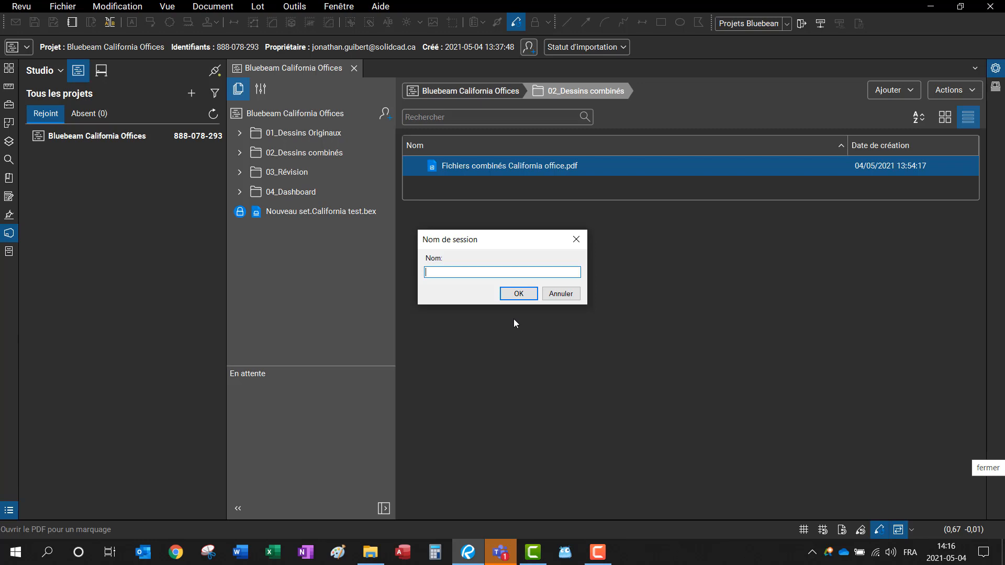
pyautogui.write('Test')
pyautogui.press('Return')
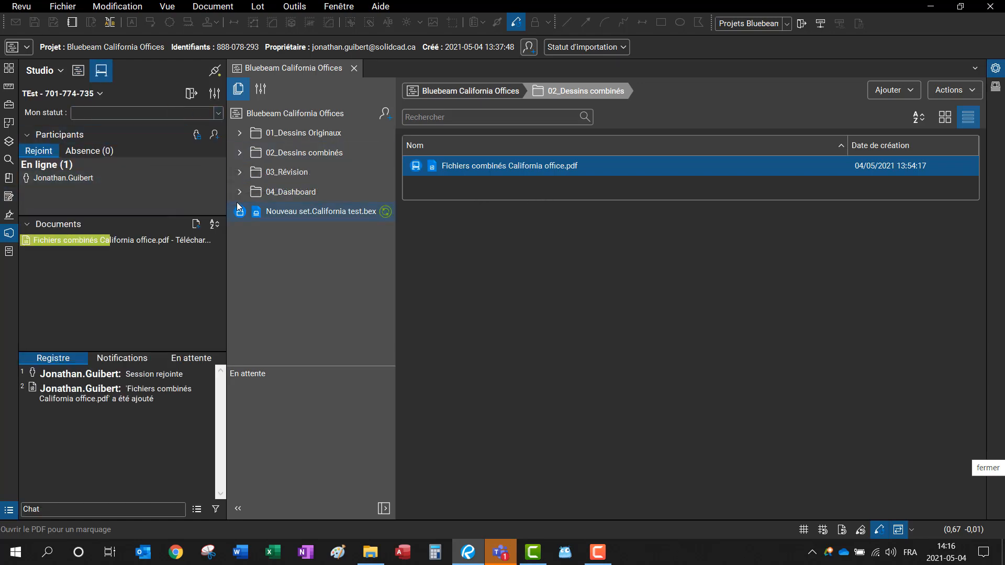
# Step: Look over the Sous contracteur and SolidCAD Team group members as possible invitees
pyautogui.click(215, 135)
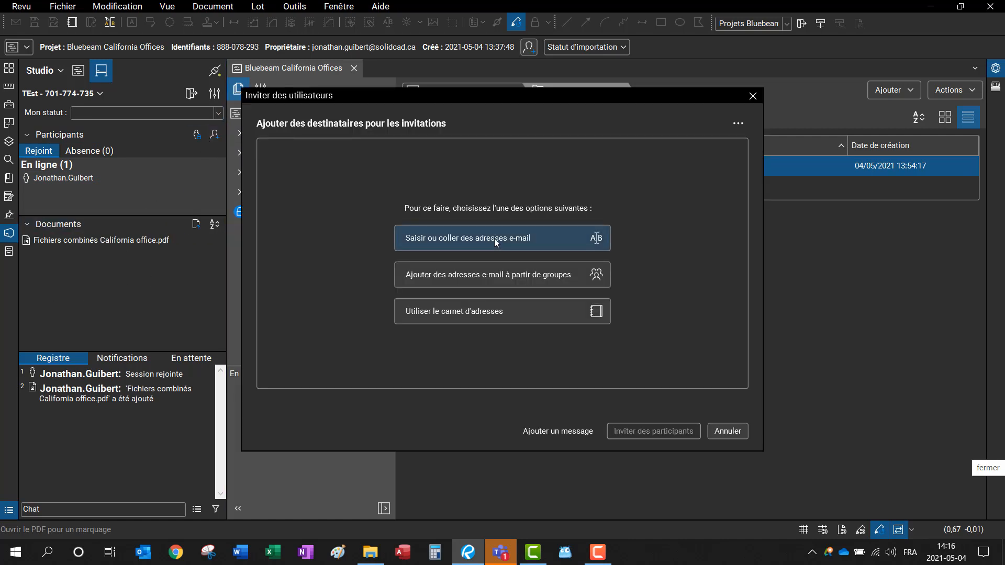
pyautogui.click(498, 277)
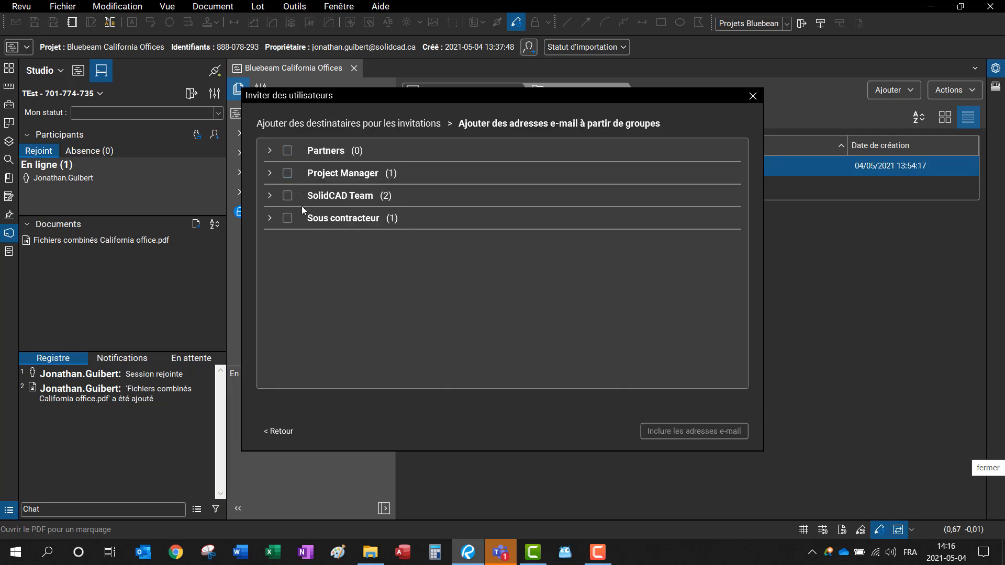
pyautogui.click(269, 220)
pyautogui.click(270, 219)
pyautogui.click(268, 197)
pyautogui.click(268, 196)
pyautogui.click(284, 431)
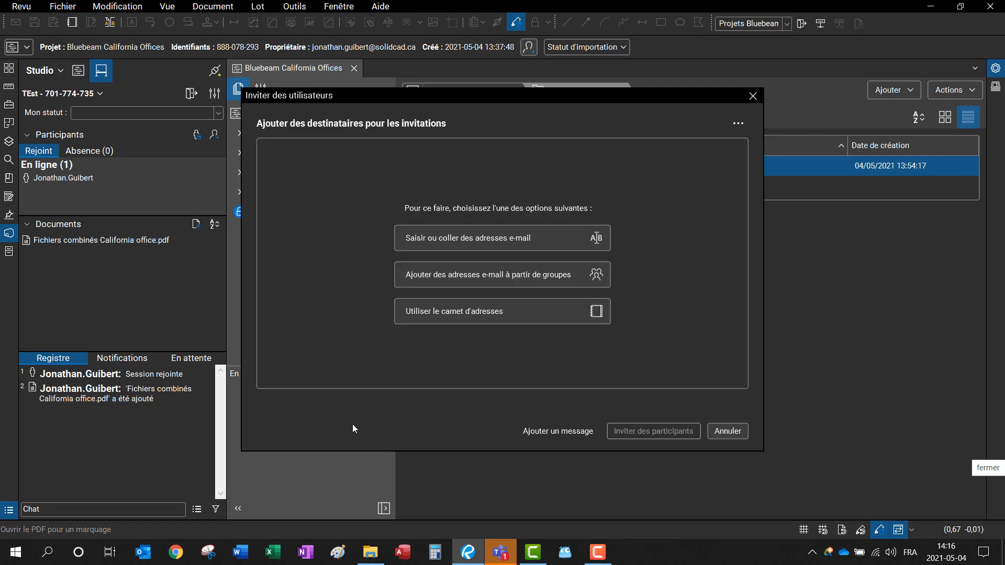
# Step: Look at the address book, then cancel the invitation without inviting anyone
pyautogui.click(498, 319)
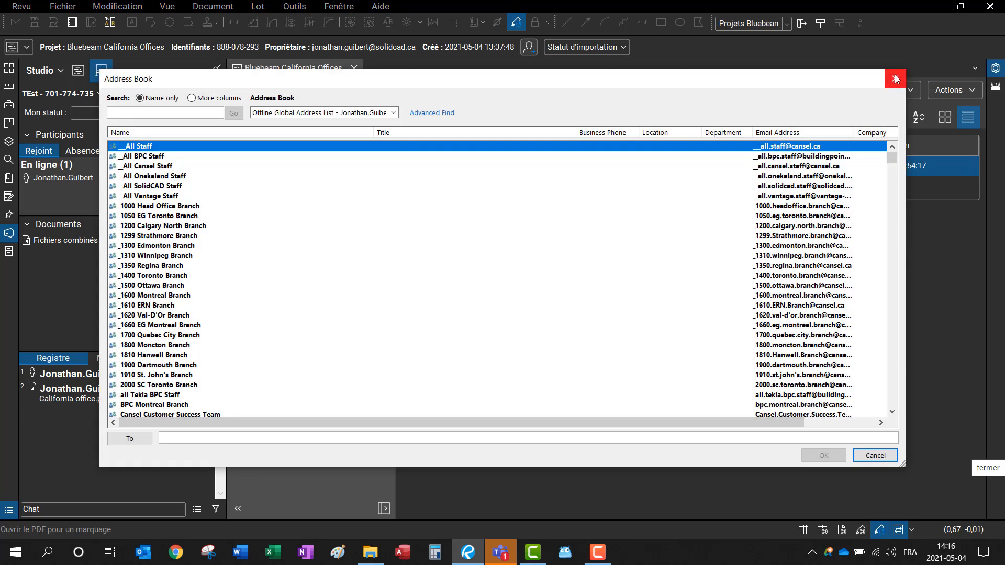
pyautogui.click(895, 79)
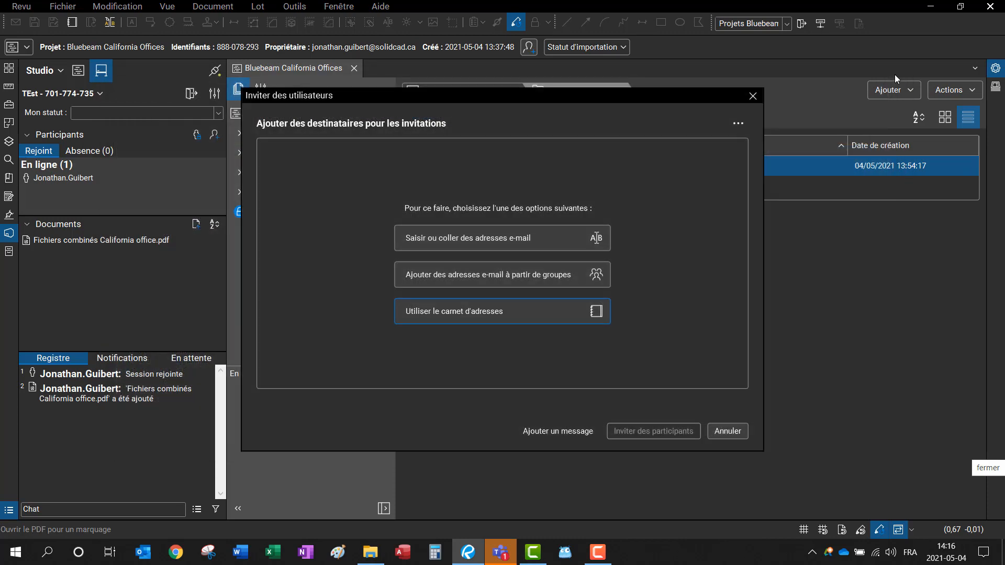
pyautogui.click(728, 431)
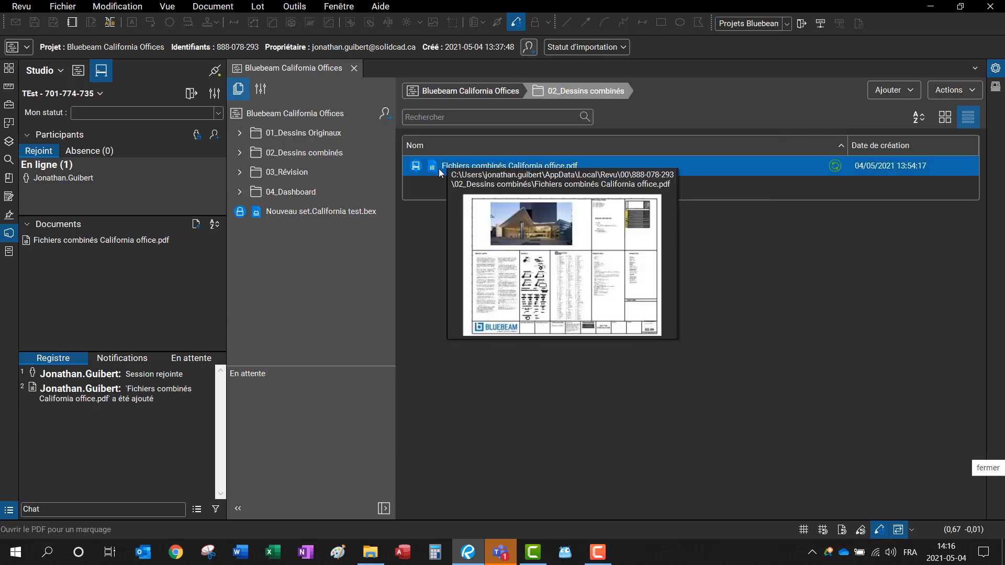
# Step: End the TEst session without saving files or generating a report
pyautogui.click(37, 94)
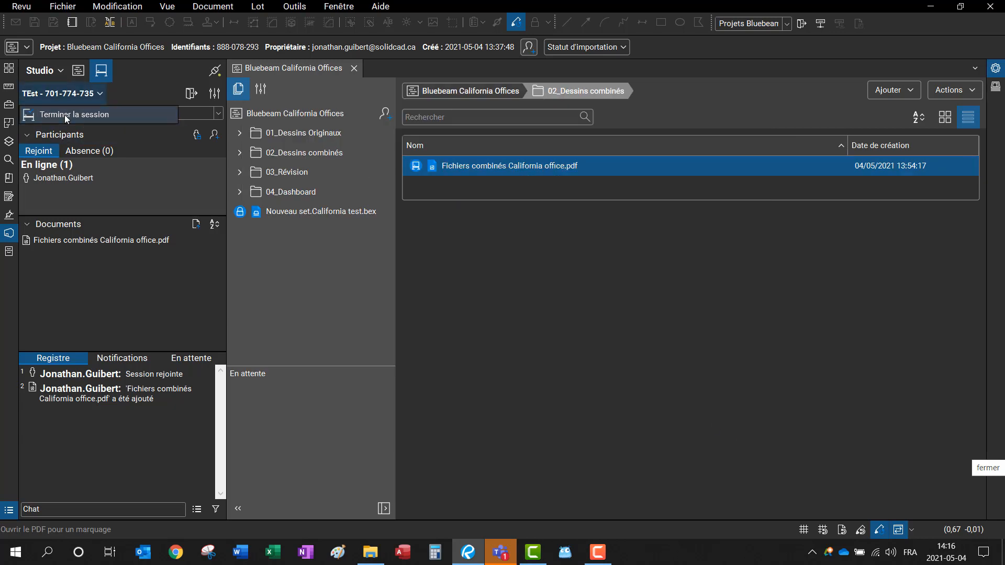
pyautogui.click(66, 117)
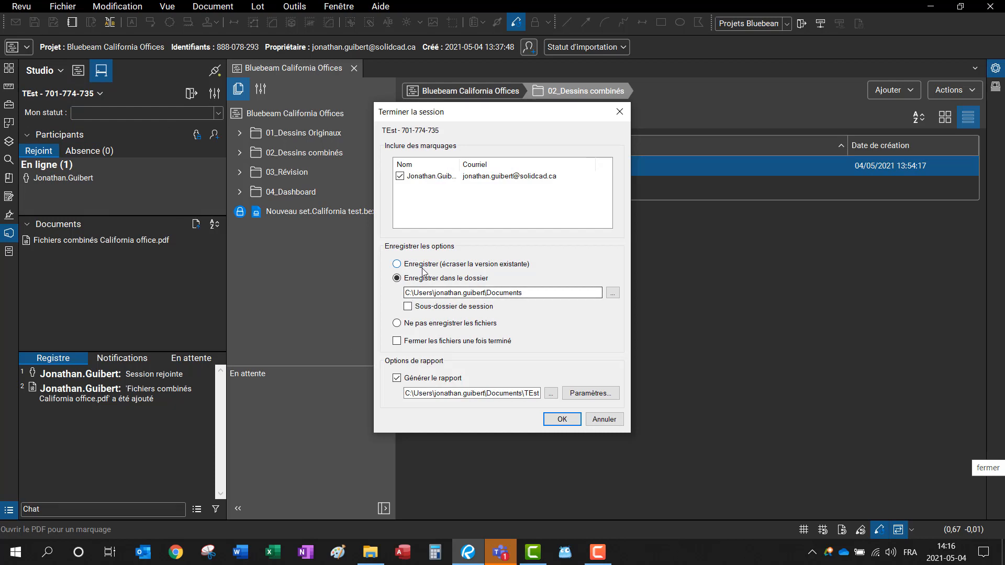
pyautogui.click(404, 324)
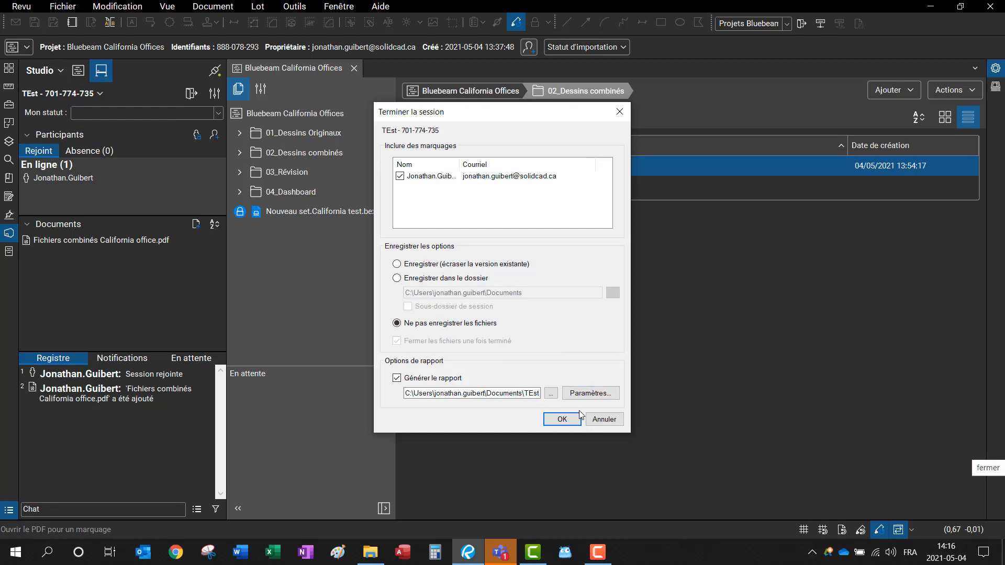
pyautogui.click(397, 378)
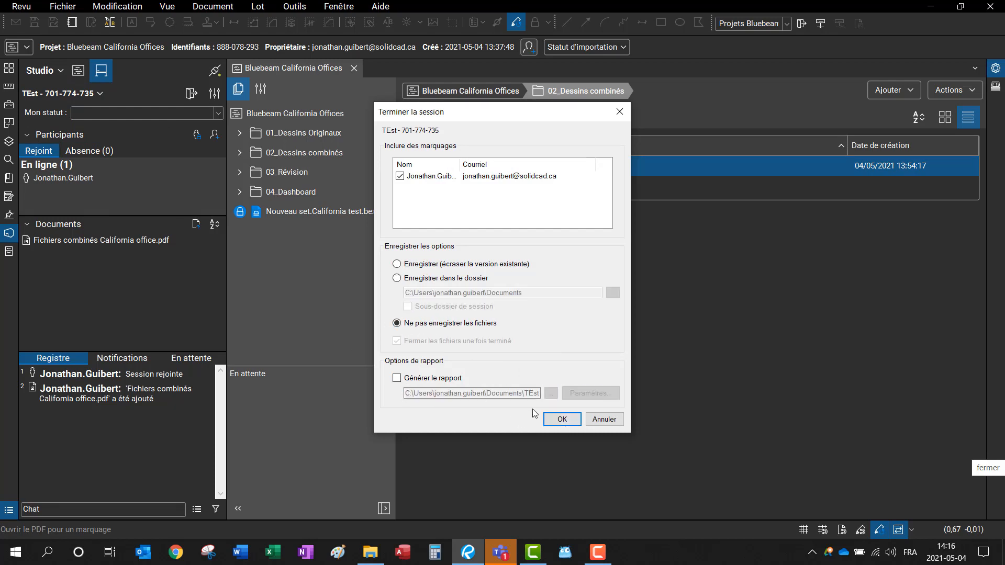
pyautogui.click(559, 419)
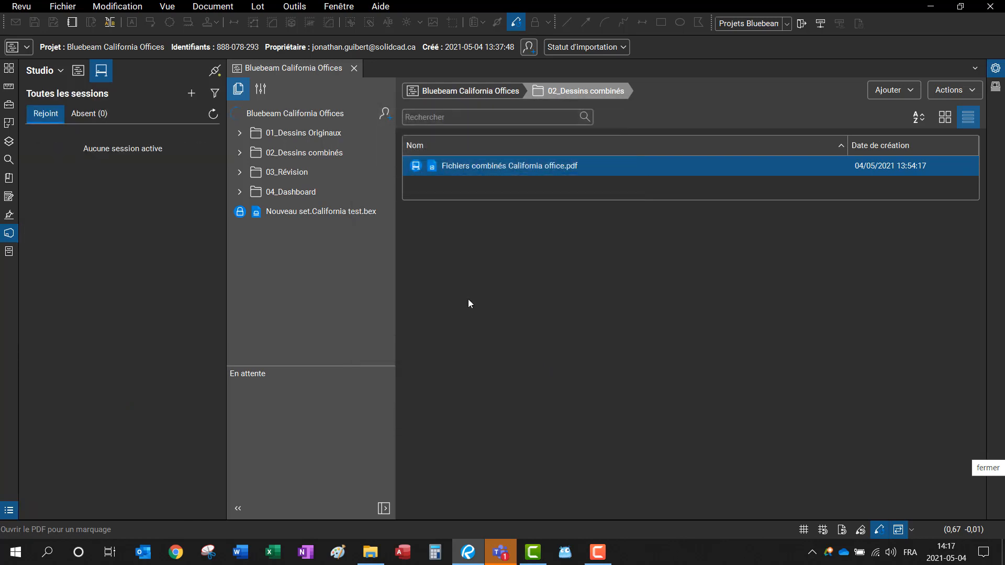
# Step: Check Fichiers combinés California office.pdf back into the Studio project
pyautogui.rightClick(412, 167)
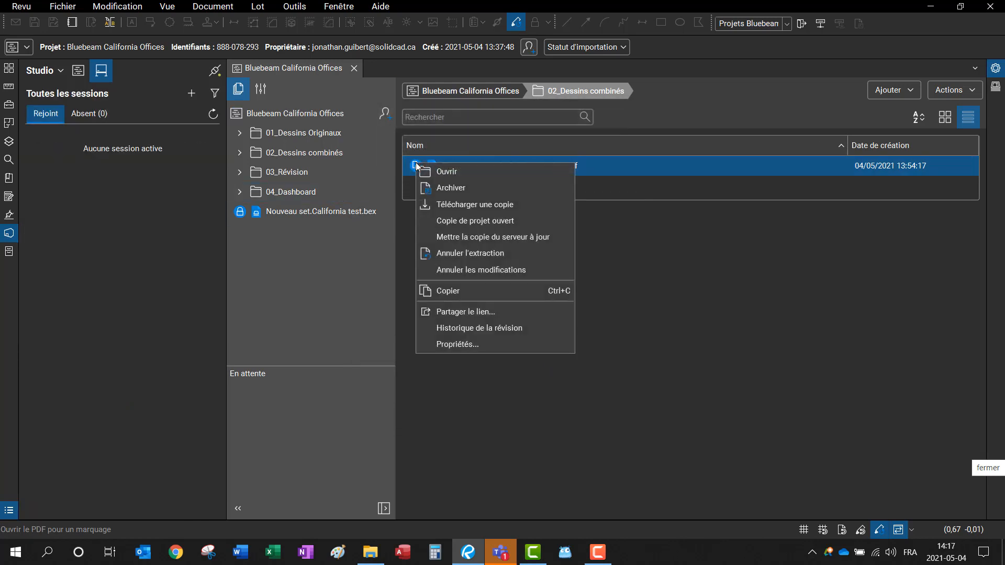
pyautogui.click(446, 194)
pyautogui.click(532, 350)
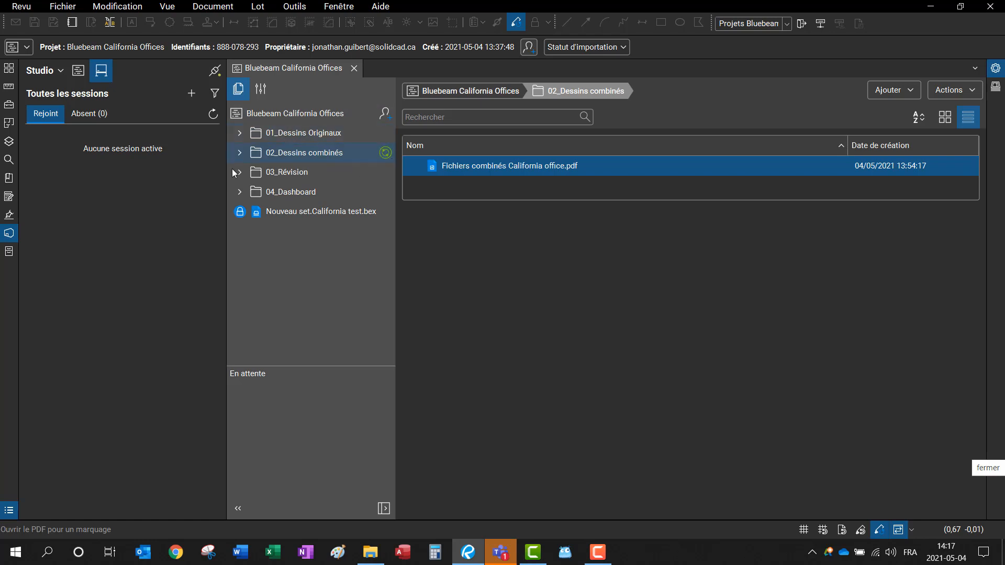
# Step: Sign out and sign in with the invited user's e-mail and password, then view their projects
pyautogui.click(52, 70)
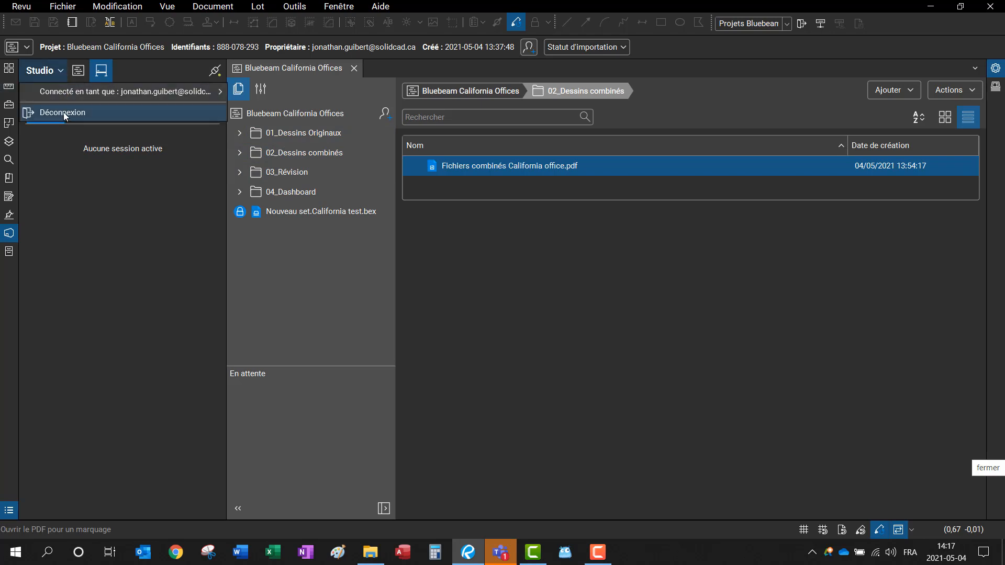
pyautogui.click(64, 112)
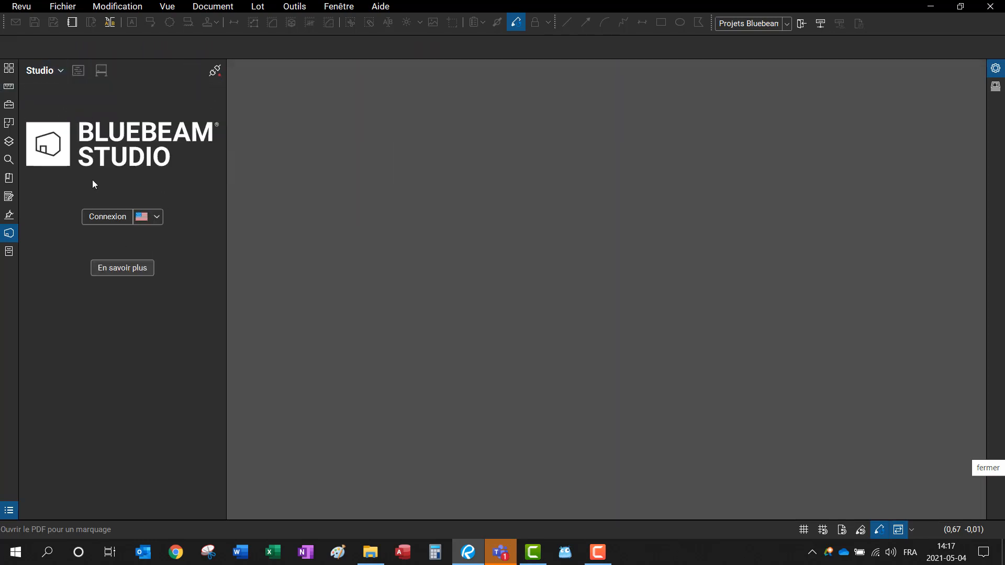
pyautogui.click(103, 215)
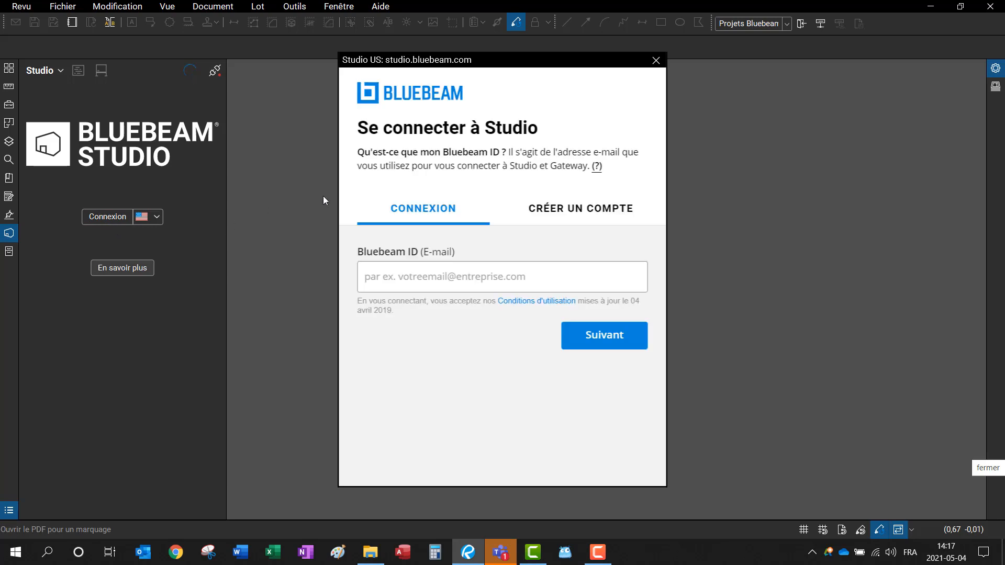
pyautogui.click(423, 279)
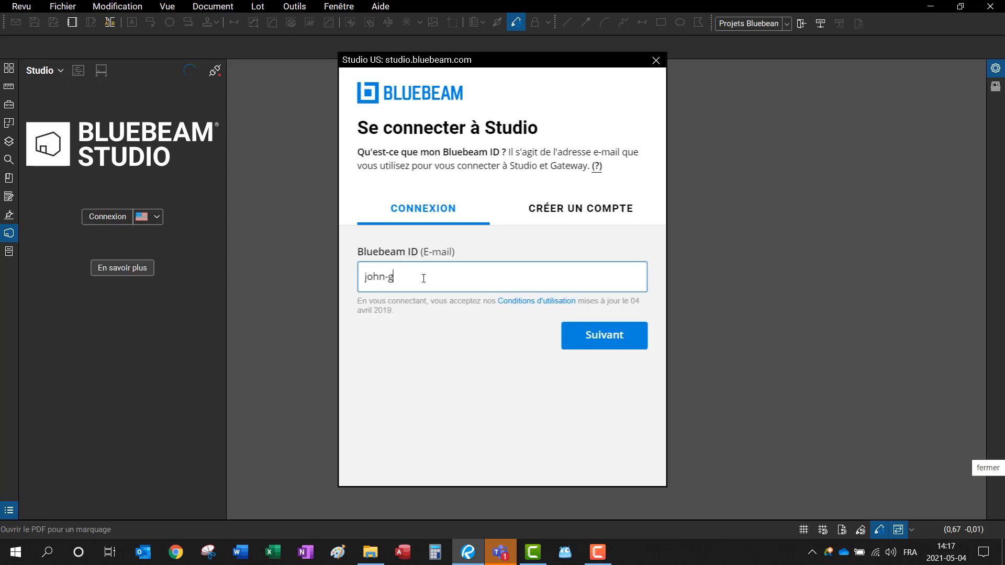
pyautogui.click(603, 334)
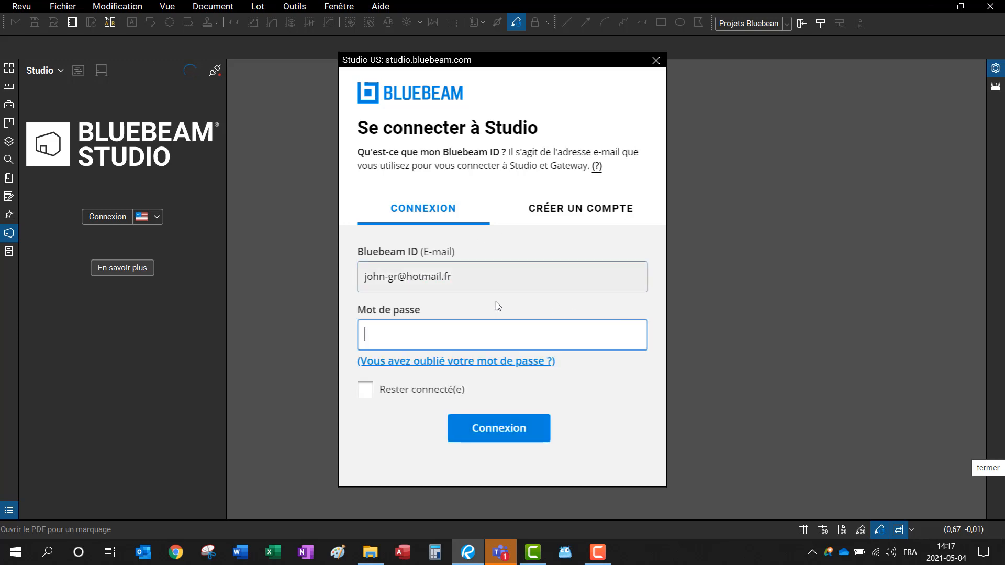
pyautogui.write('••••••••••••••')
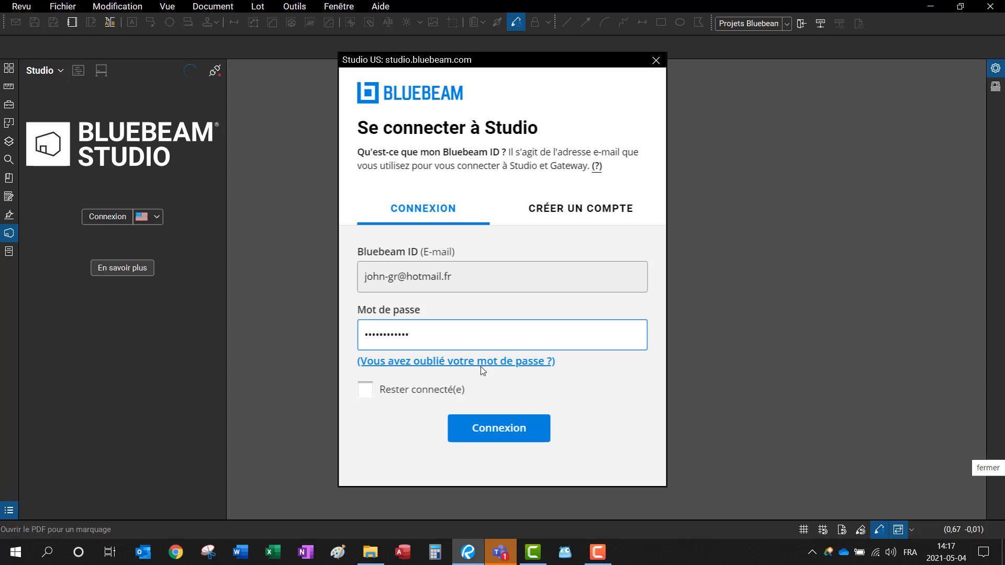
pyautogui.press('Return')
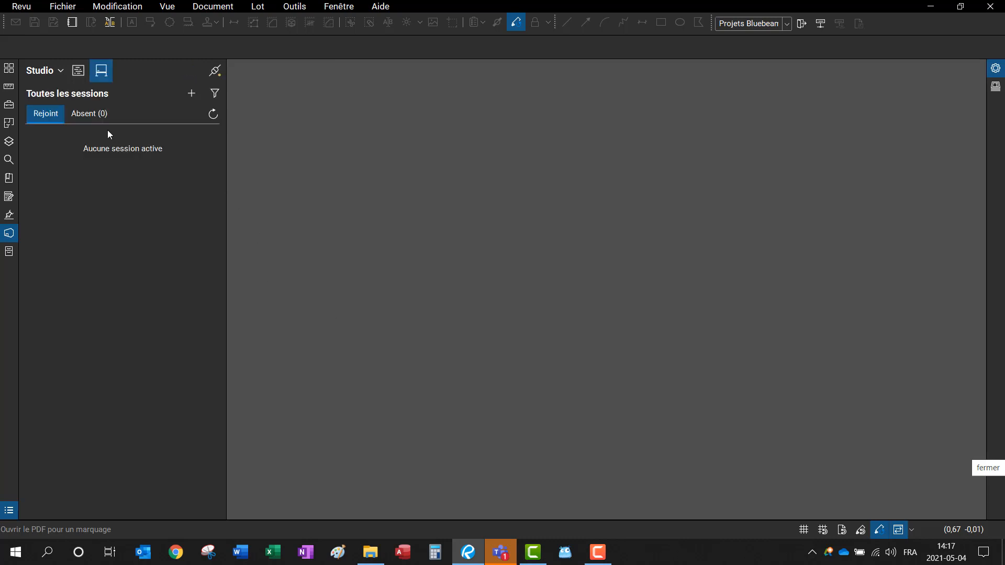
pyautogui.click(78, 70)
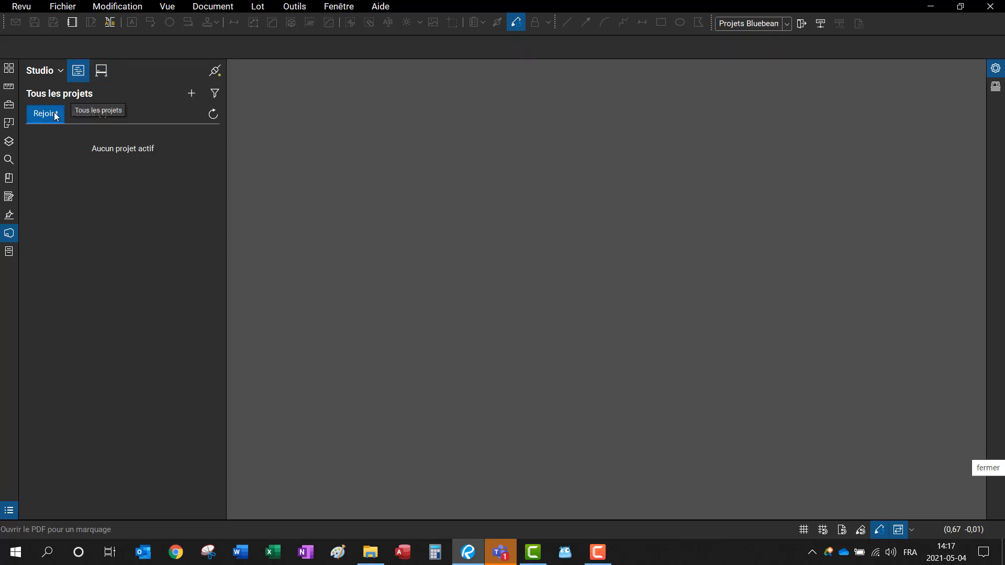
# Step: Sign back in with the owner account's e-mail and password and open Bluebeam California Offices
pyautogui.click(46, 73)
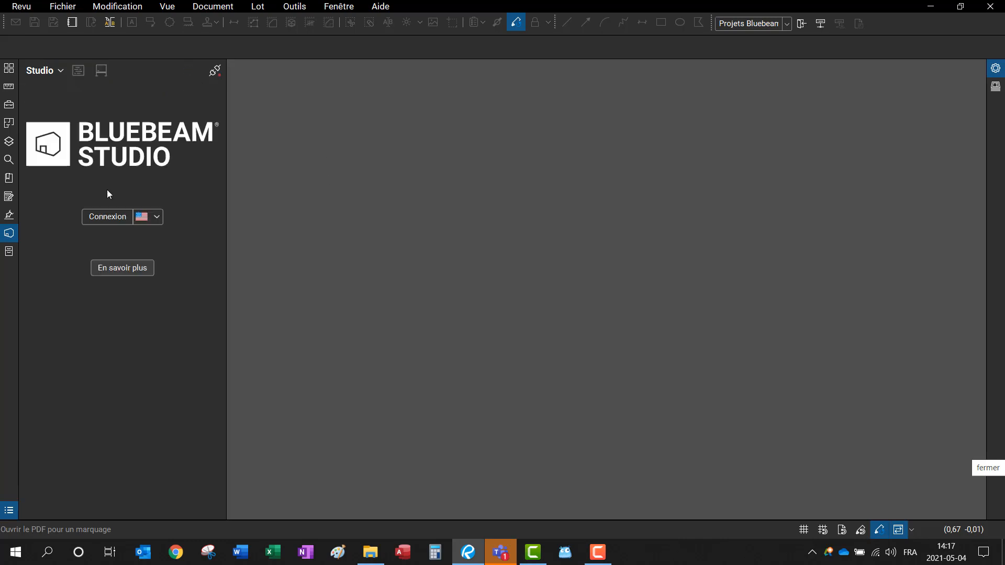
pyautogui.click(105, 217)
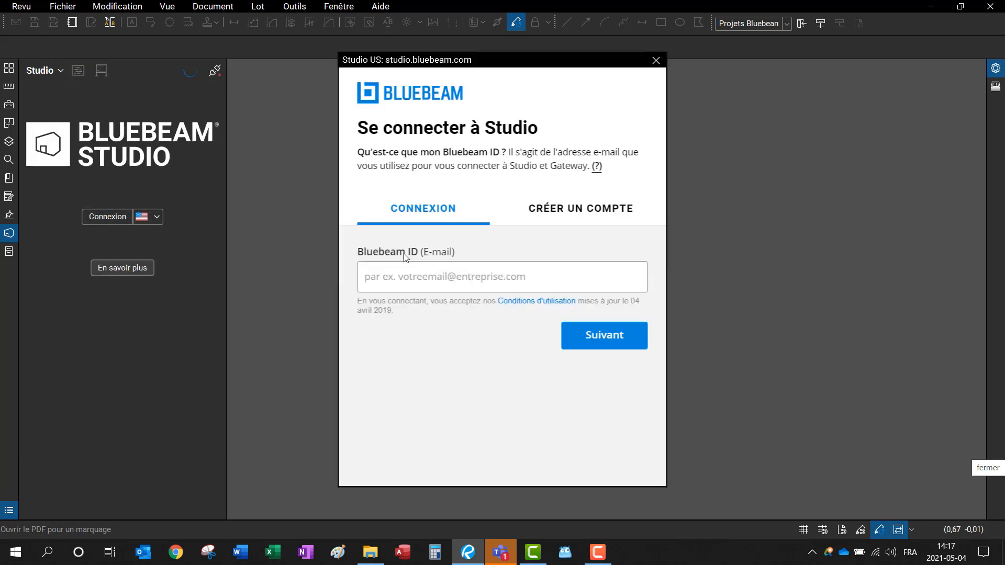
pyautogui.click(426, 281)
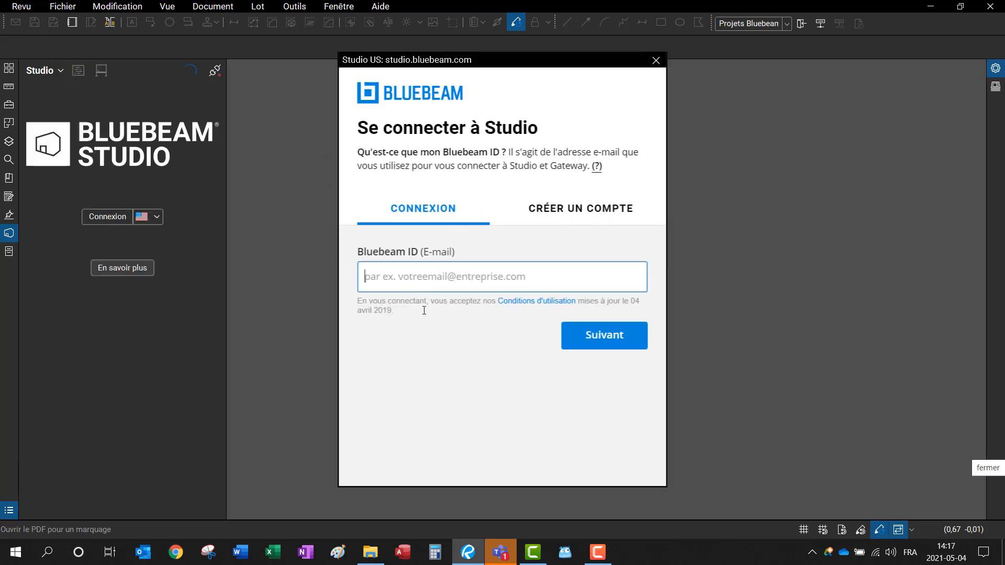
pyautogui.press('Return')
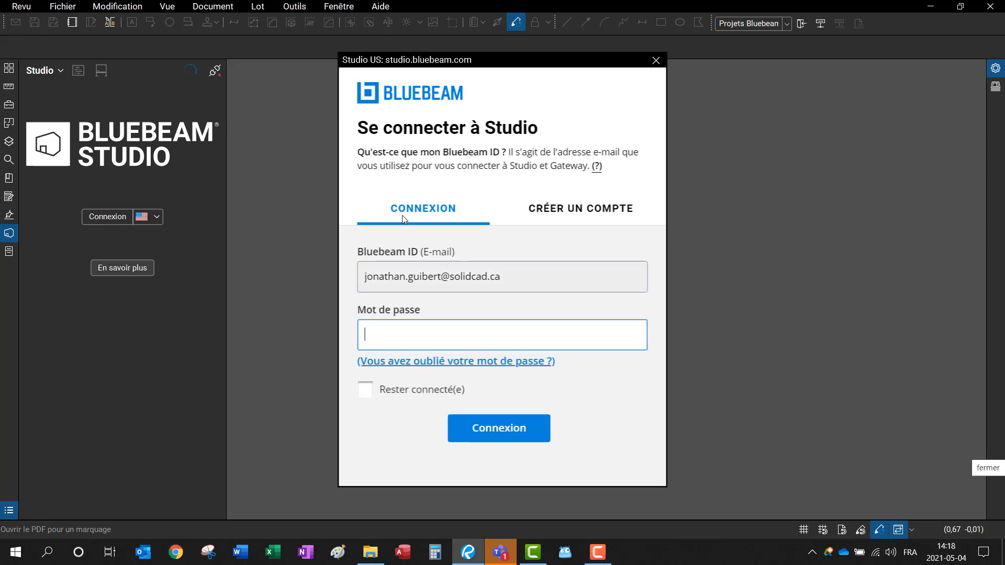
pyautogui.write('•••••••••••')
pyautogui.press('BackSpace')
pyautogui.press('BackSpace')
pyautogui.press('BackSpace')
pyautogui.press('BackSpace')
pyautogui.press('BackSpace')
pyautogui.press('BackSpace')
pyautogui.press('BackSpace')
pyautogui.press('BackSpace')
pyautogui.press('BackSpace')
pyautogui.press('BackSpace')
pyautogui.press('BackSpace')
pyautogui.write('•••••••••••••')
pyautogui.press('Return')
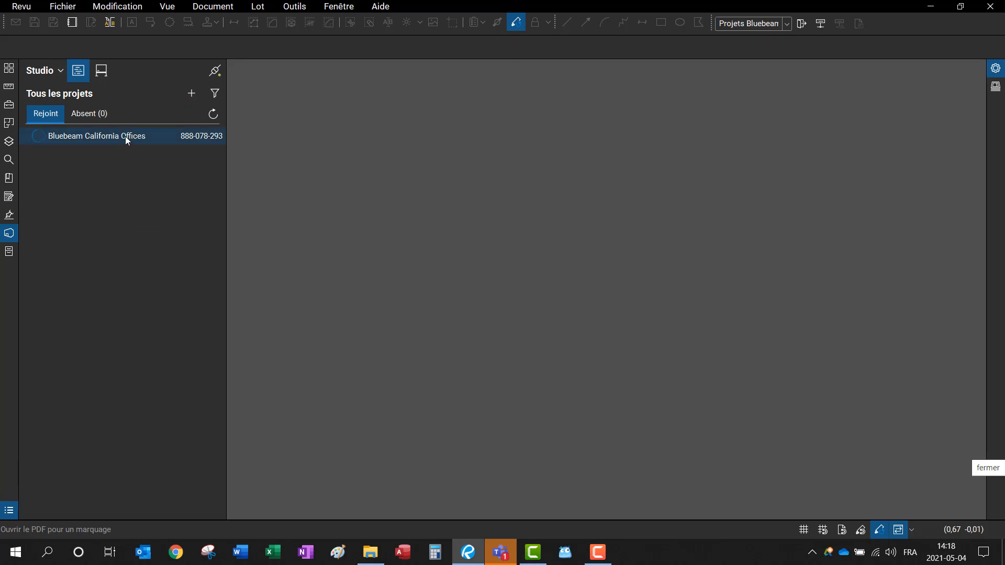
pyautogui.doubleClick(124, 137)
# Step: In the project settings' user list, start an e-mail reminder for the invited user
pyautogui.click(261, 89)
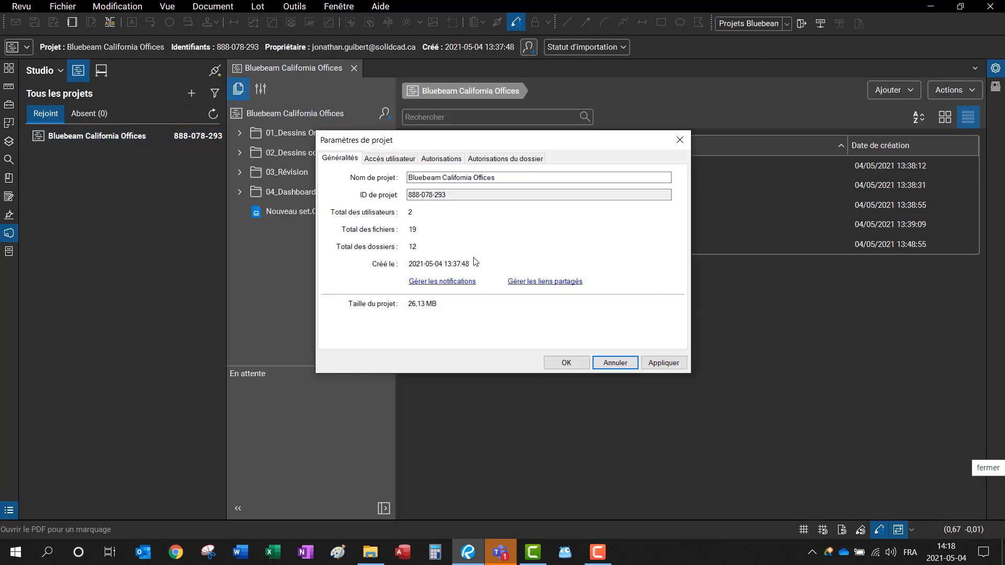
pyautogui.click(393, 159)
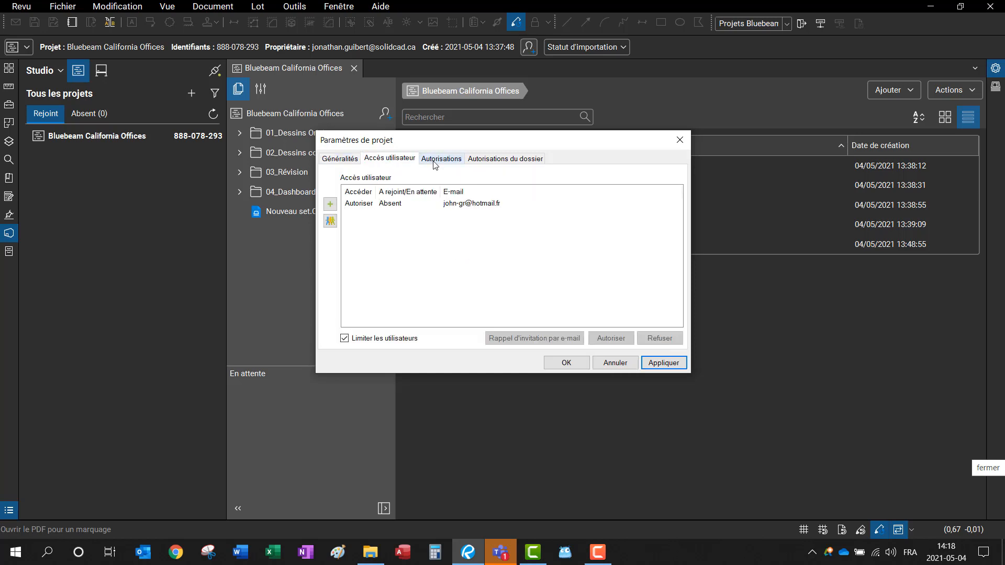
pyautogui.click(377, 205)
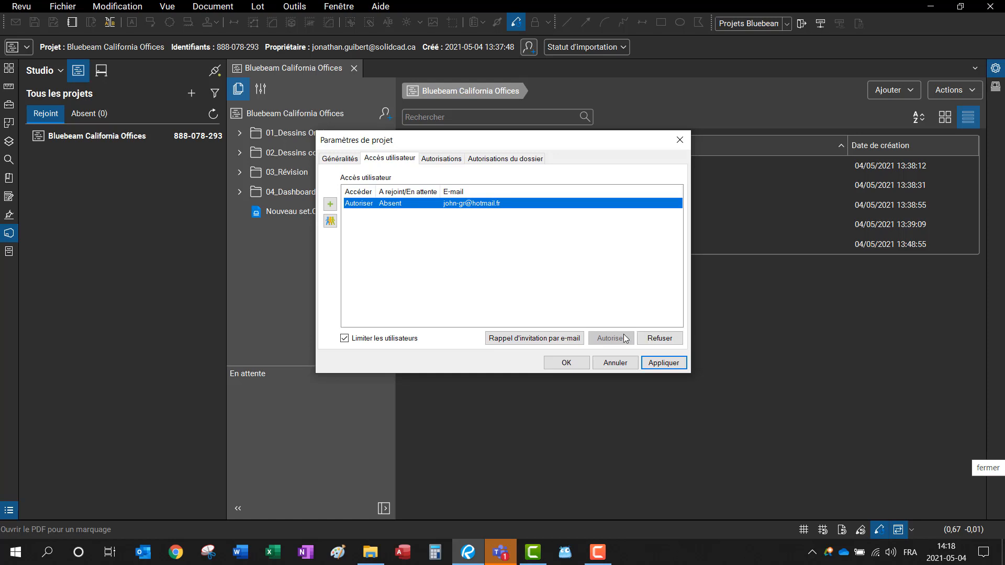
pyautogui.click(543, 339)
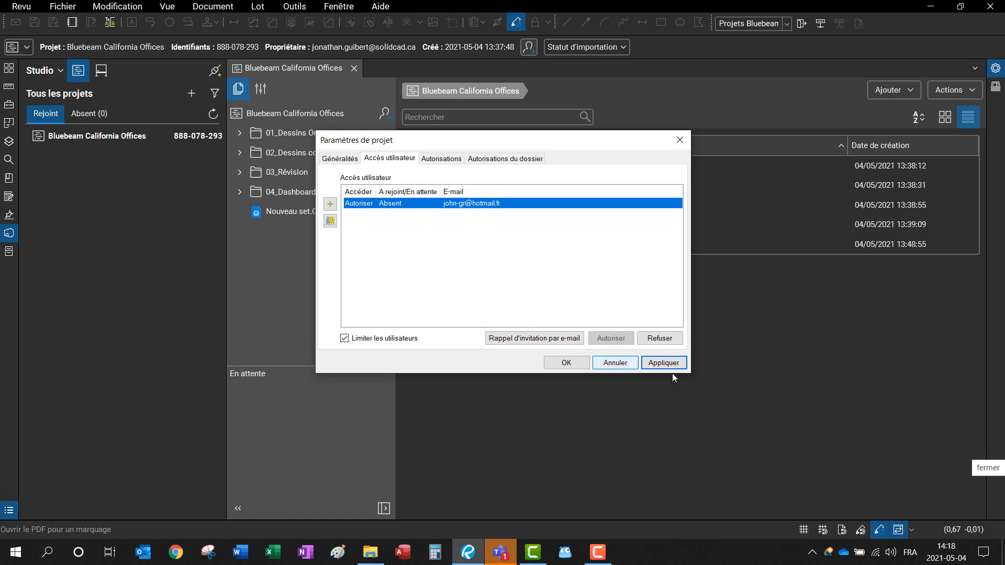
pyautogui.click(550, 338)
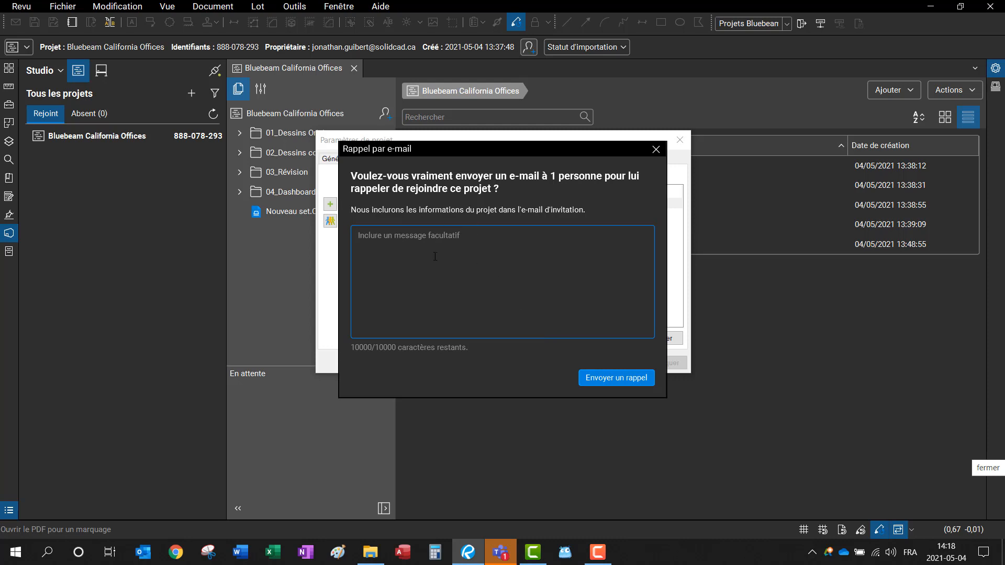
# Step: Send the reminder with the note 'Rejoins nous' and close the project settings
pyautogui.write('Rejoins nous')
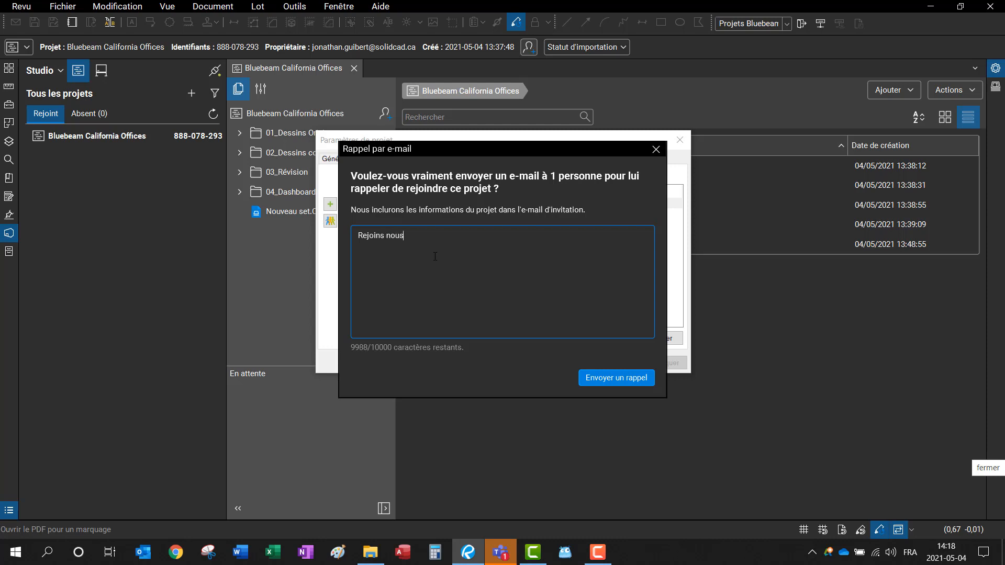
pyautogui.click(622, 379)
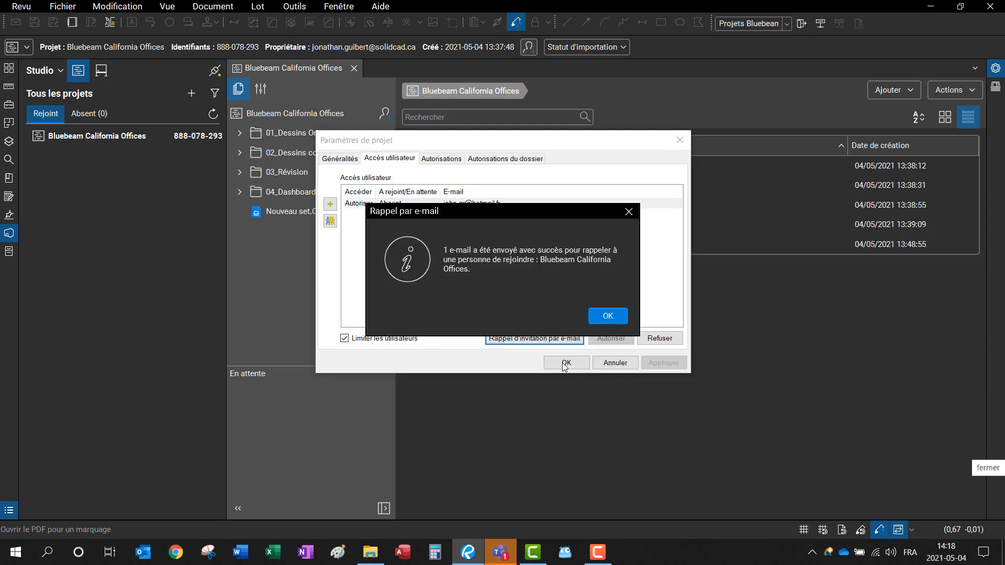
pyautogui.click(596, 317)
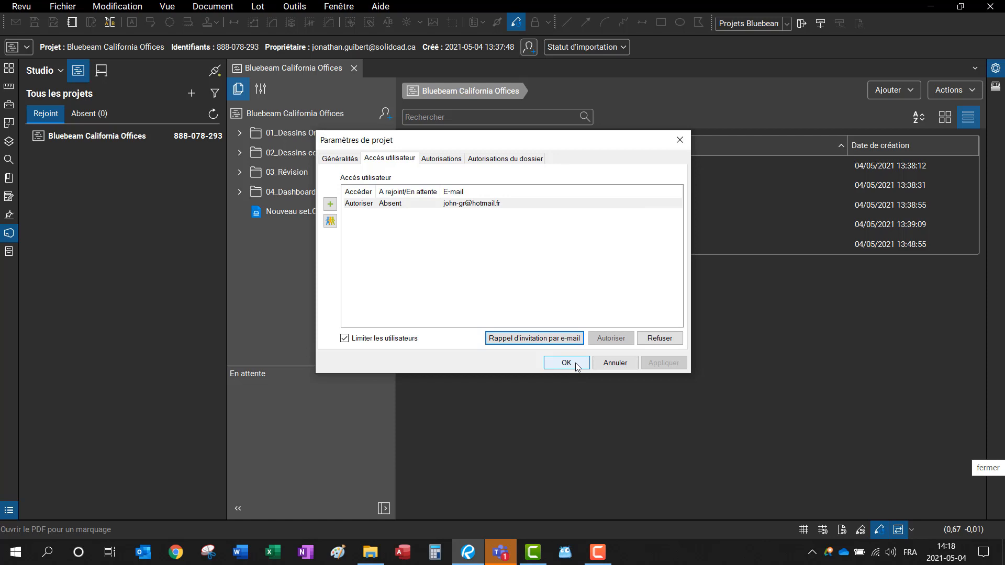
pyautogui.click(573, 364)
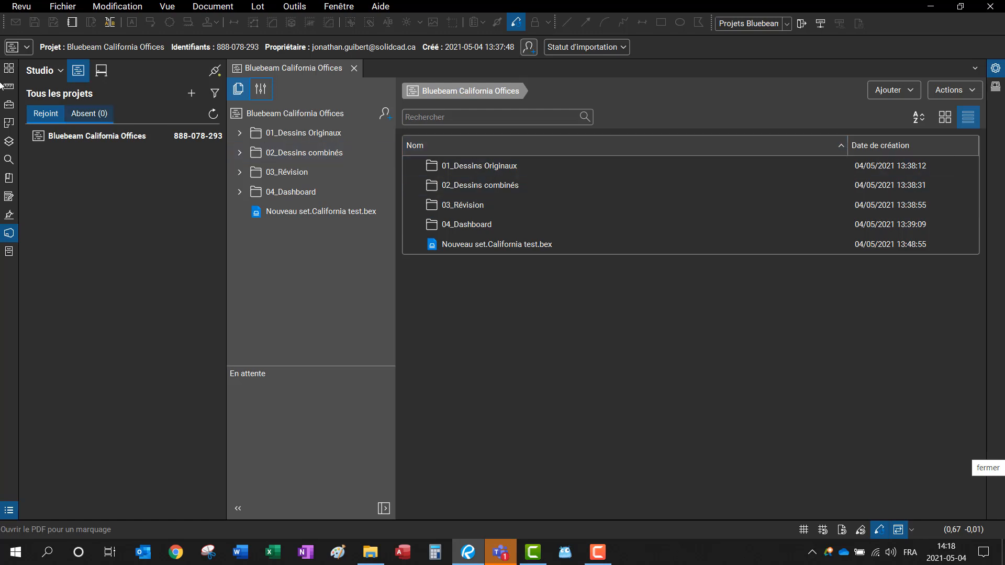
# Step: Log out of Studio and log in using the invited user's Bluebeam ID and password
pyautogui.click(54, 72)
pyautogui.click(66, 110)
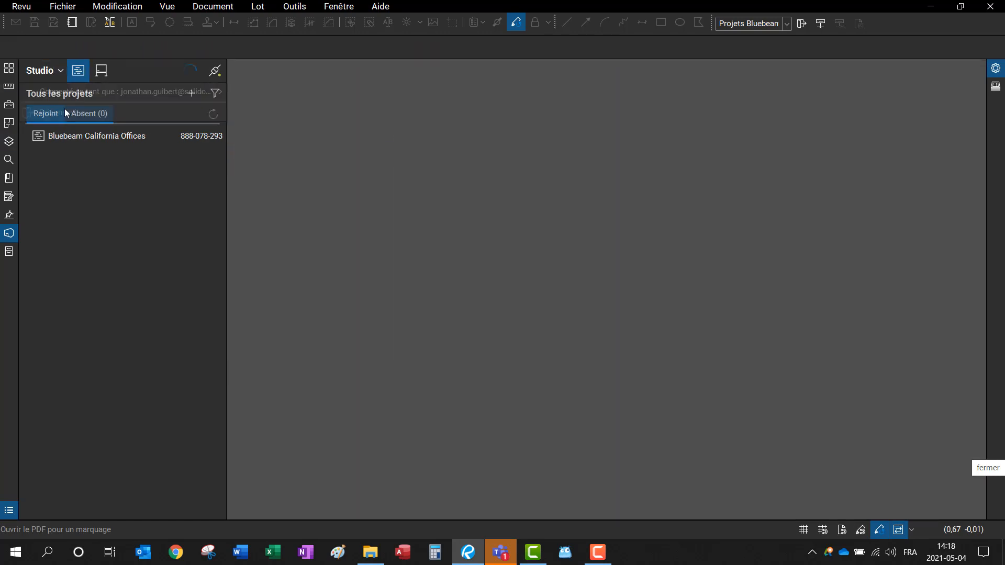
pyautogui.click(107, 218)
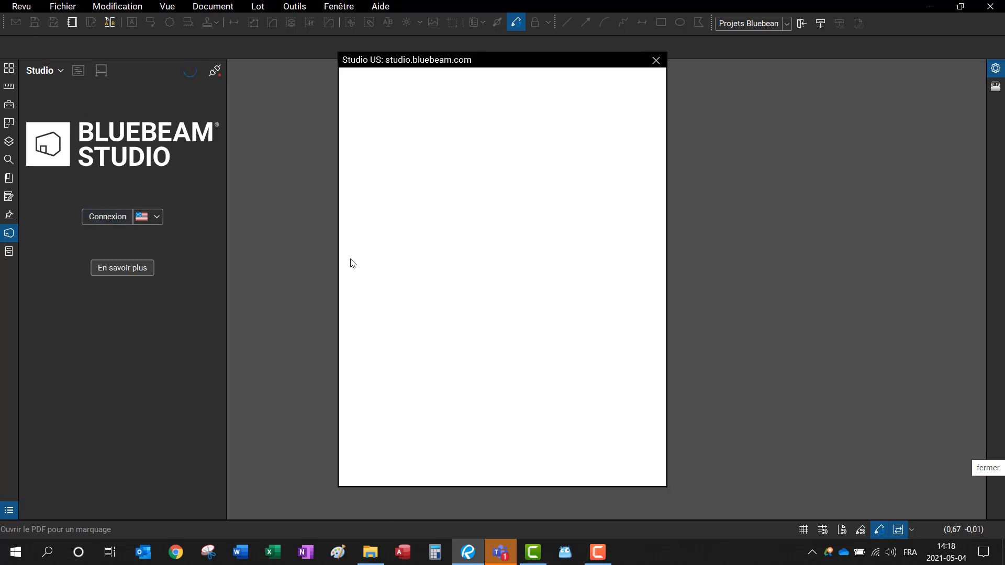
pyautogui.click(435, 280)
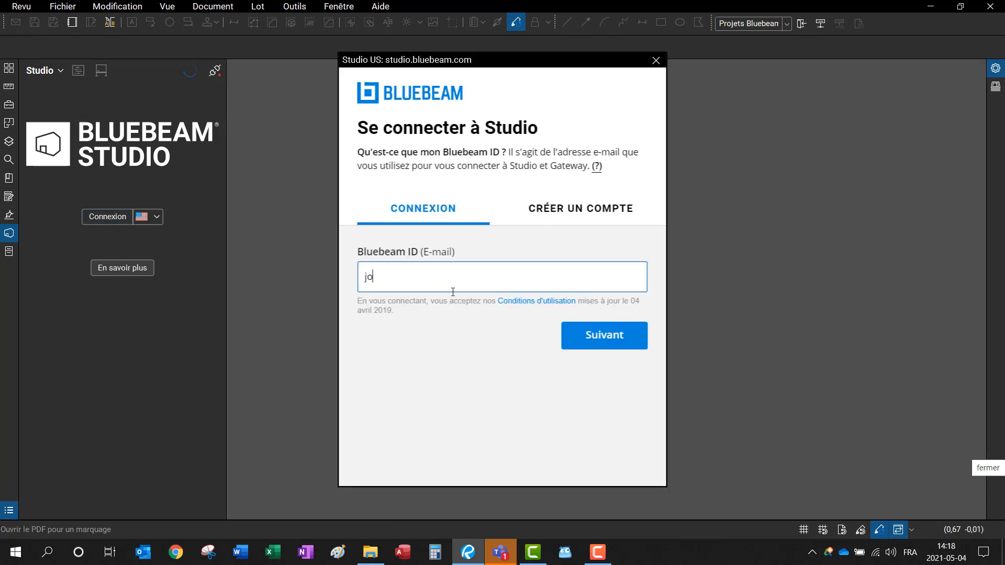
pyautogui.press('Tab')
pyautogui.press('Return')
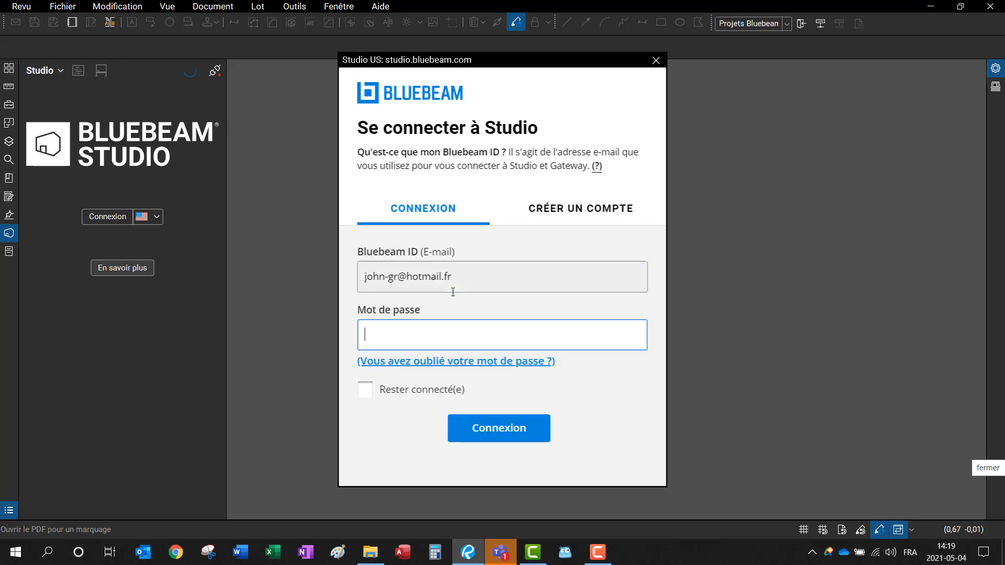
pyautogui.write('•••••••••••')
pyautogui.press('Return')
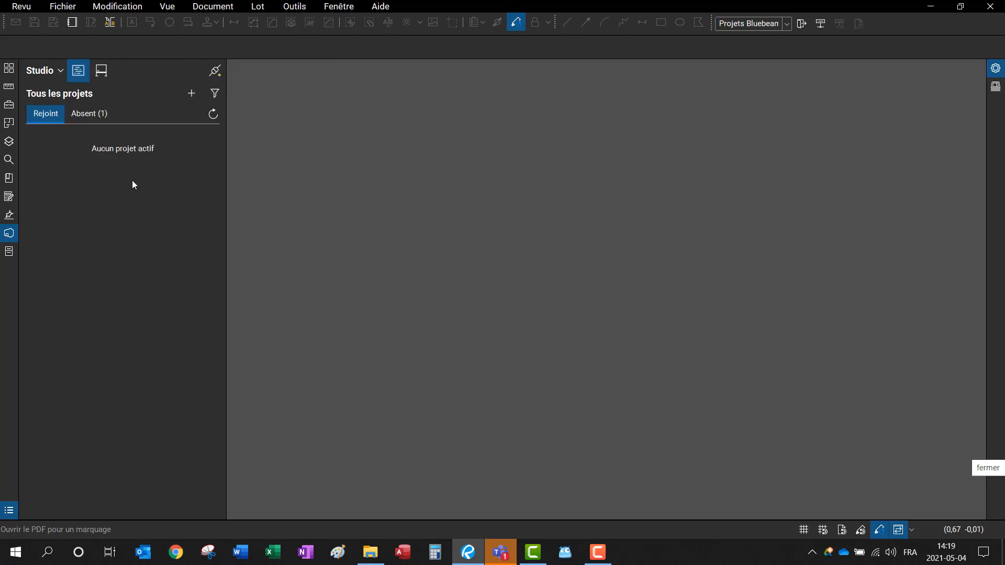
# Step: From the Absent projects, browse 02_Dessins combinés and 04_Dashboard to open Template Dashbord BB.pdf
pyautogui.click(87, 114)
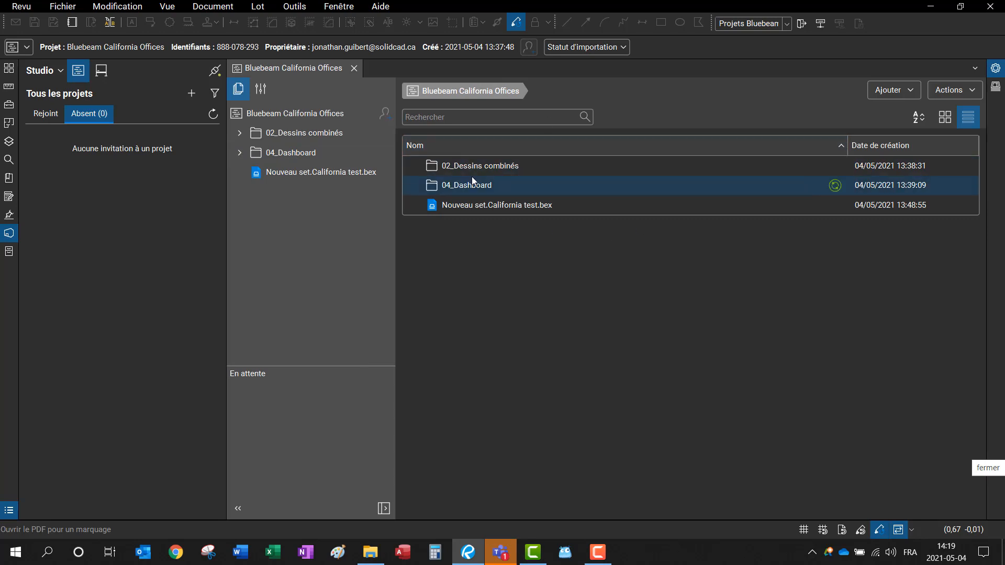
pyautogui.click(239, 132)
pyautogui.click(239, 132)
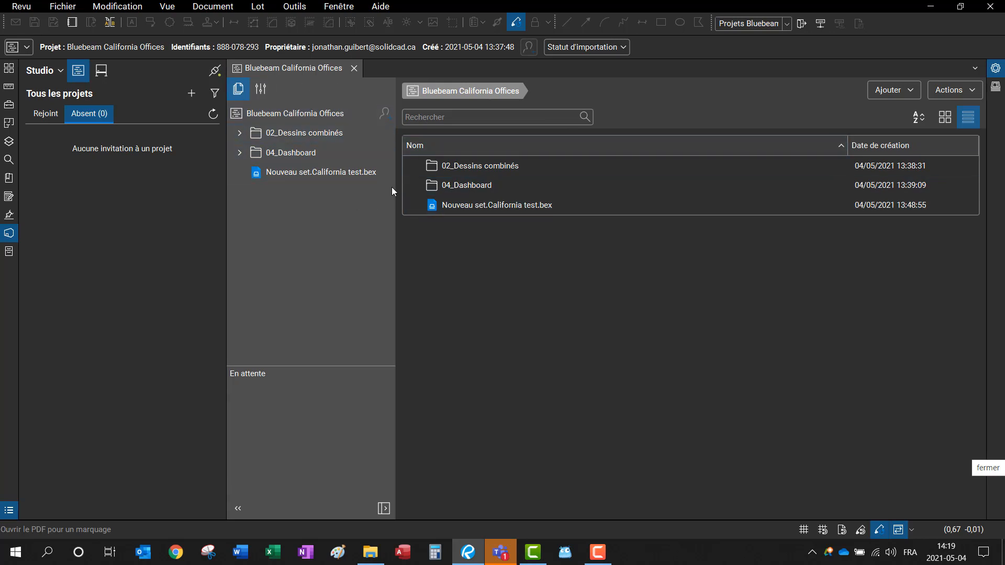
pyautogui.doubleClick(479, 165)
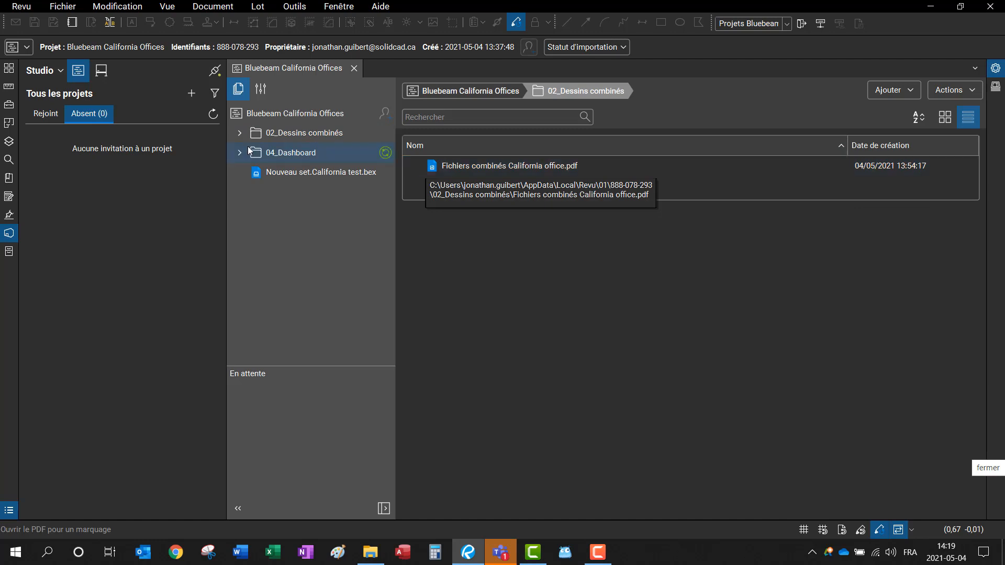
pyautogui.doubleClick(282, 149)
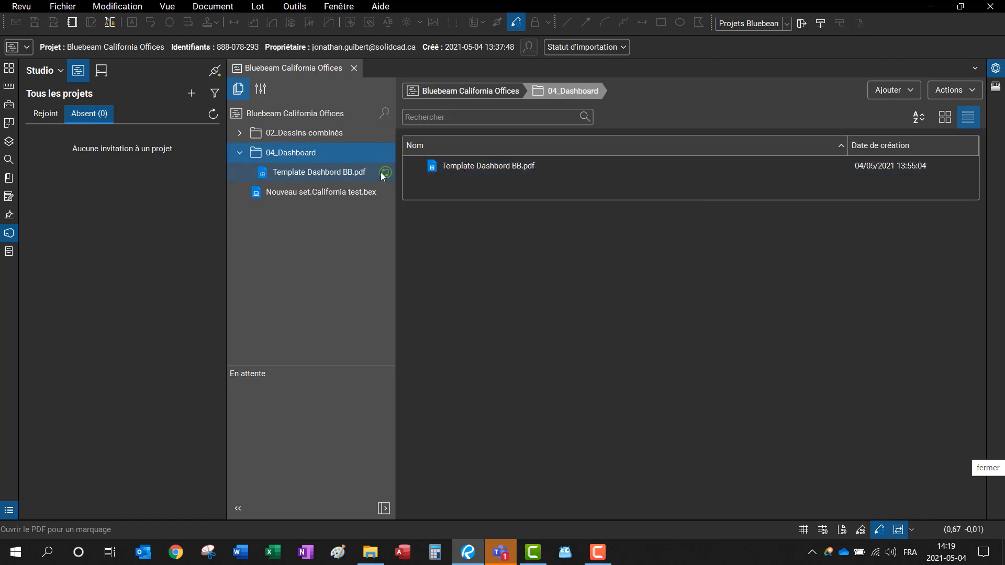
pyautogui.doubleClick(325, 173)
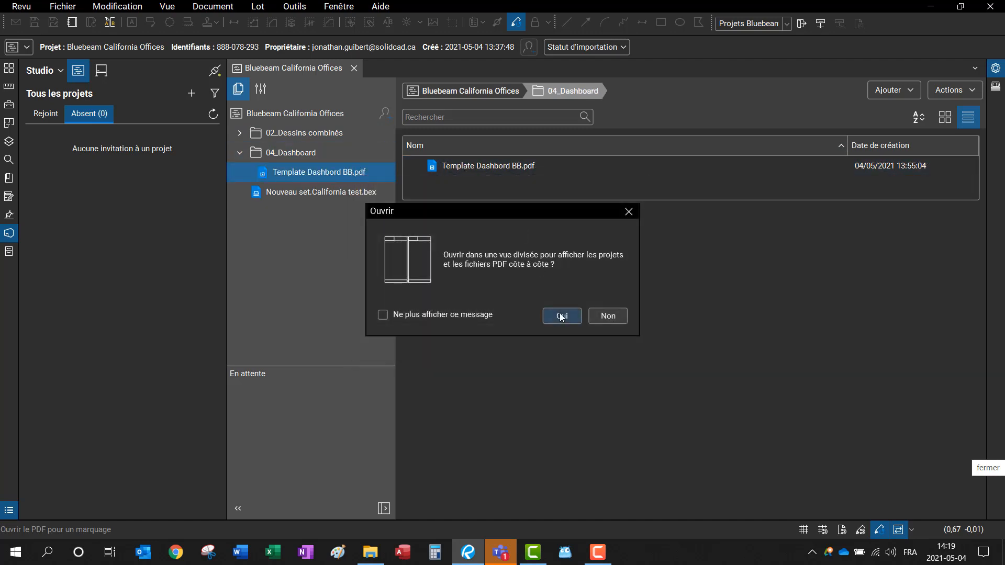
# Step: Open Template Dashbord BB.pdf in split view and follow its DESSINS COMBINÉS link to the combined drawings
pyautogui.click(561, 315)
pyautogui.click(669, 167)
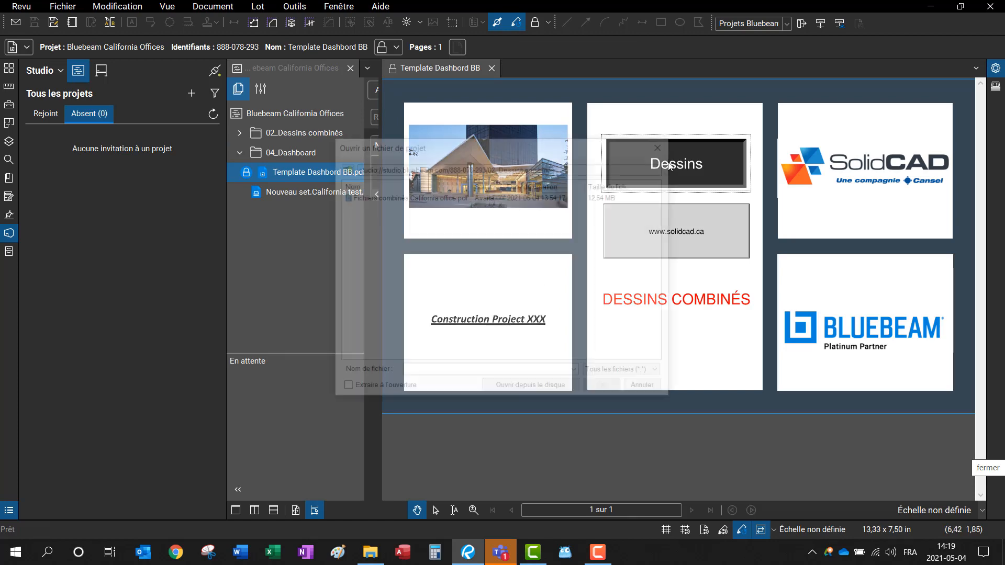
pyautogui.click(662, 144)
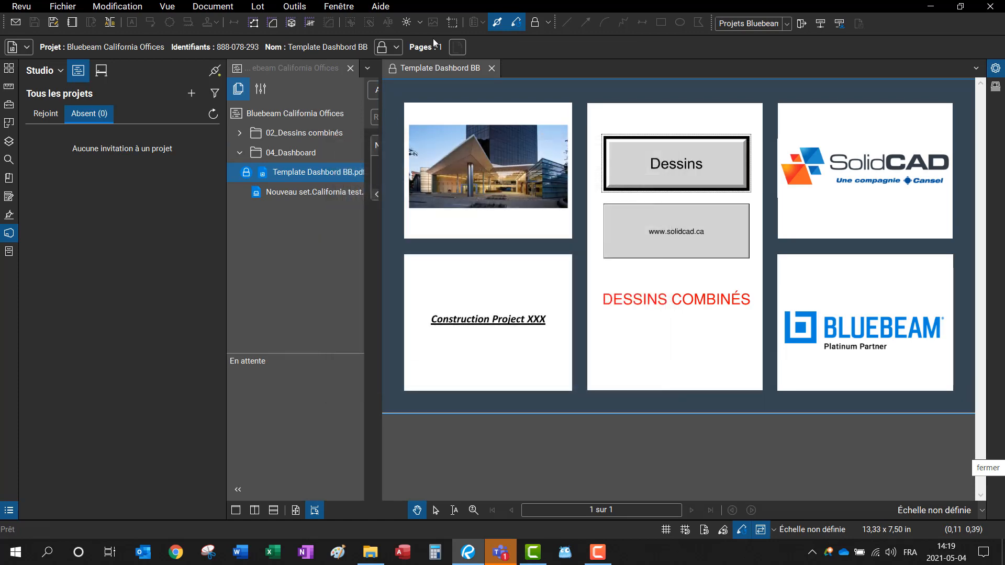
pyautogui.click(397, 74)
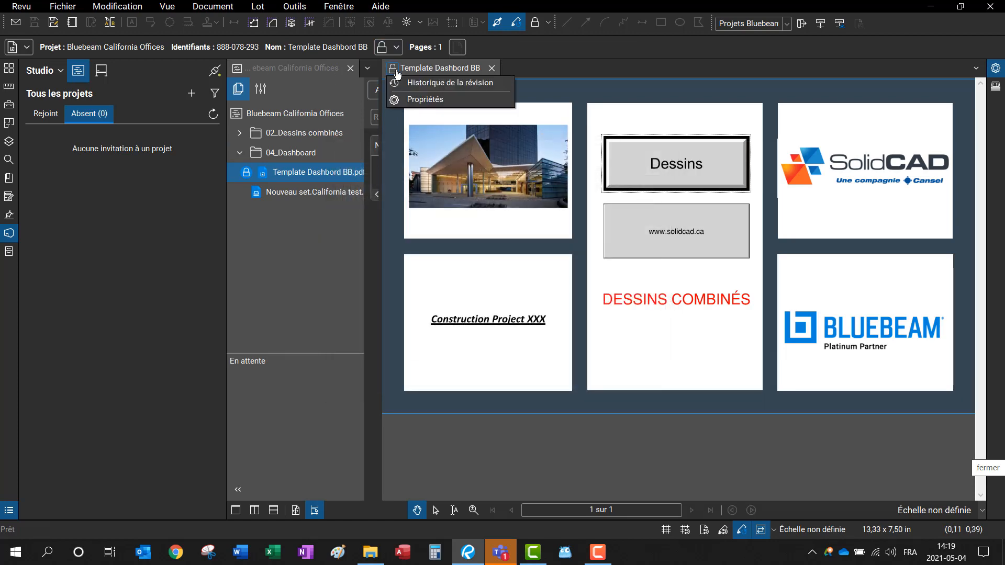
pyautogui.click(394, 73)
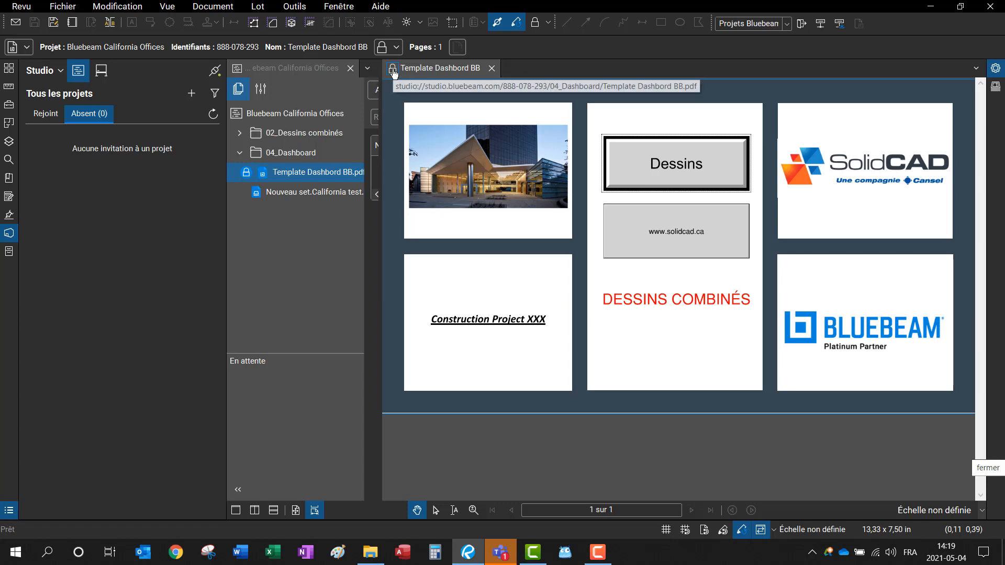
pyautogui.click(698, 299)
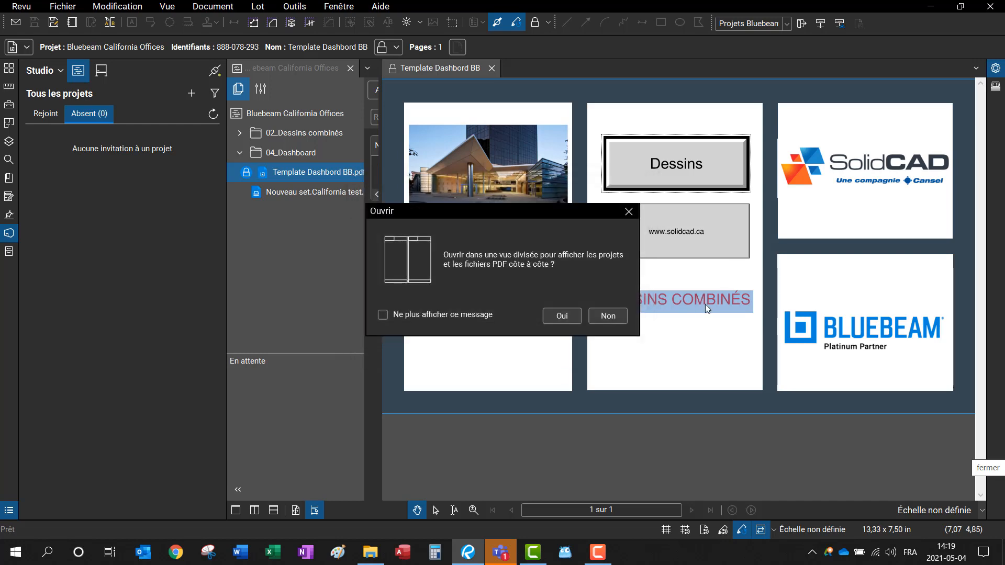
pyautogui.click(558, 317)
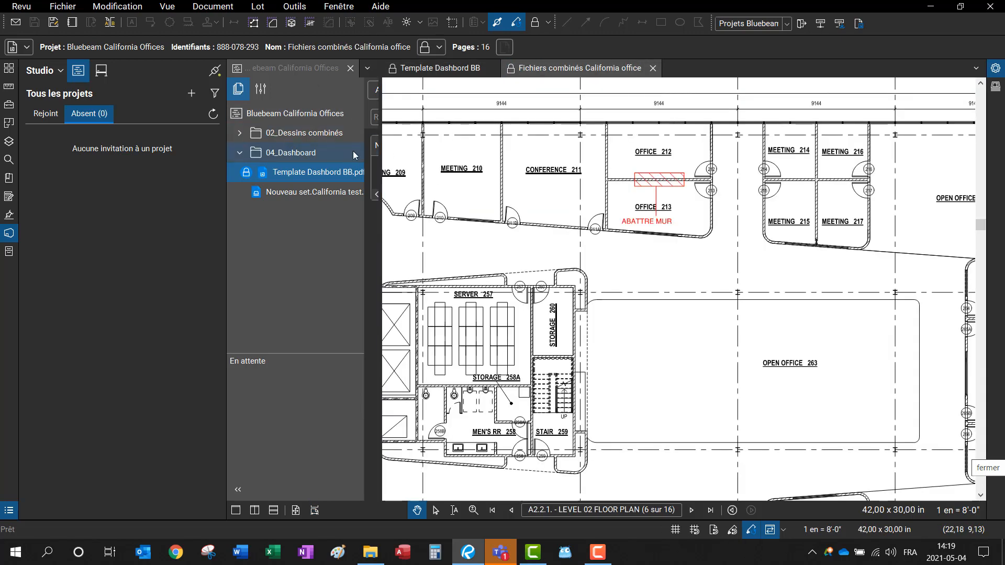
# Step: Resize the panels and check out the combined drawings PDF for editing
pyautogui.moveTo(378, 147); pyautogui.dragTo(665, 168)
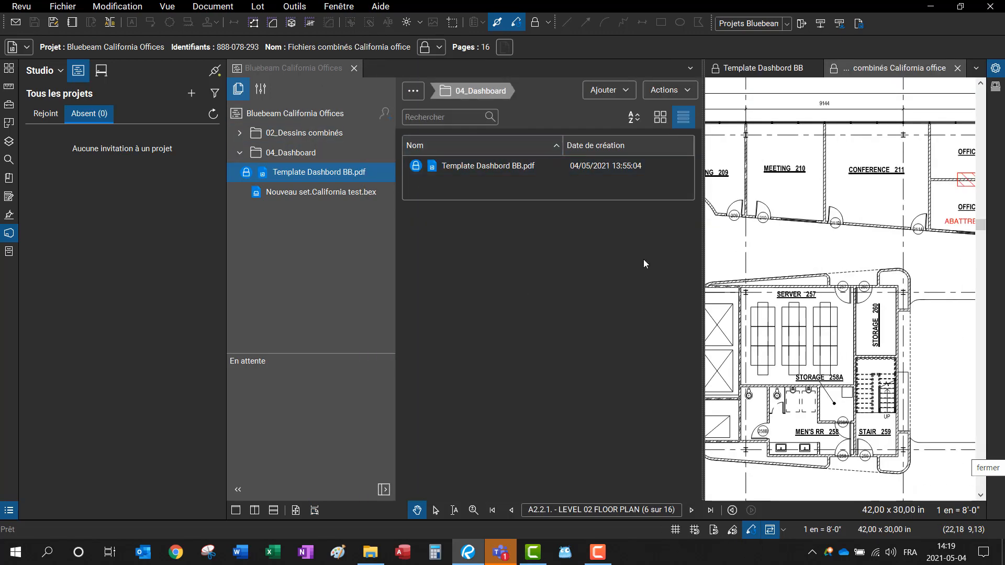
pyautogui.moveTo(703, 145); pyautogui.dragTo(359, 157)
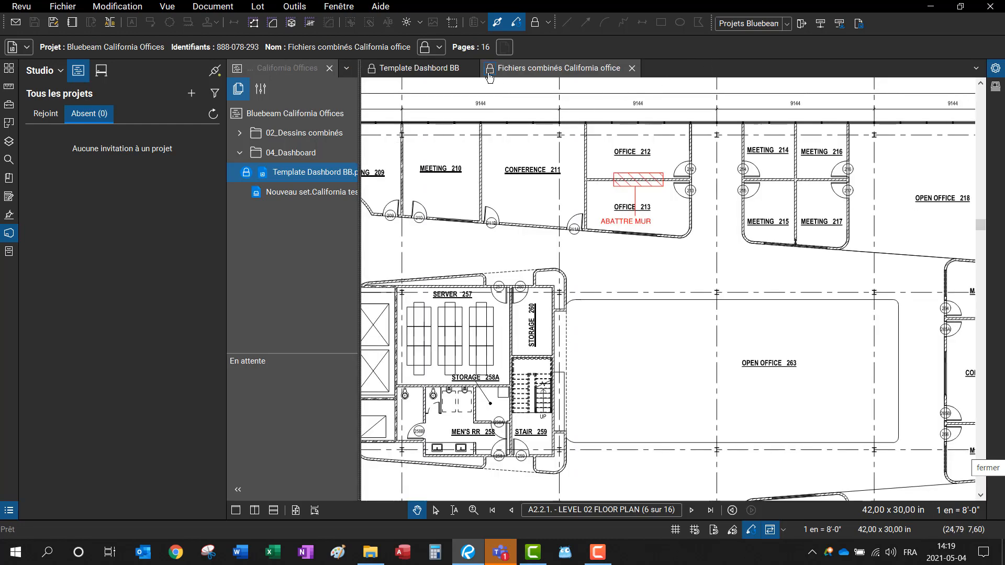
pyautogui.click(490, 77)
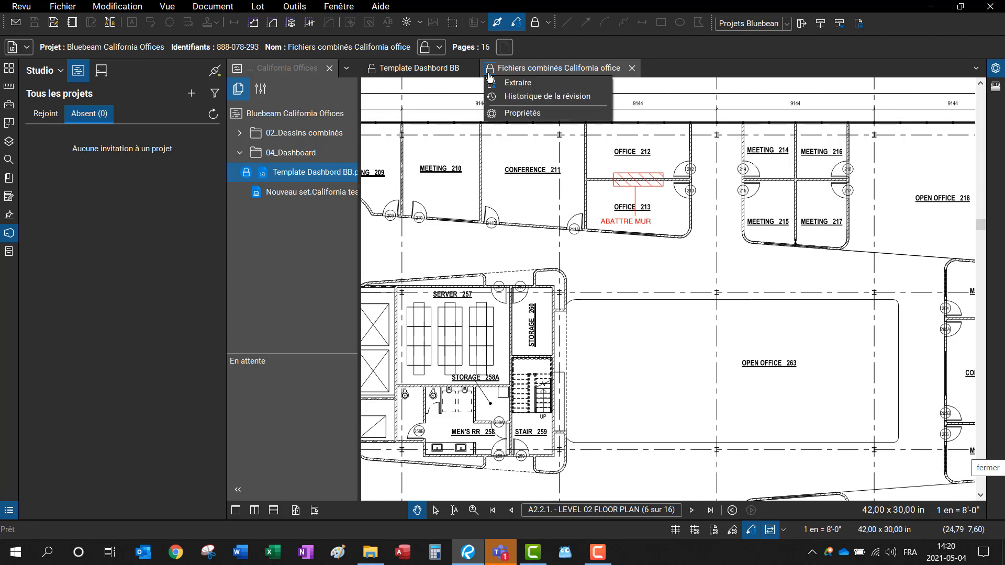
pyautogui.click(524, 88)
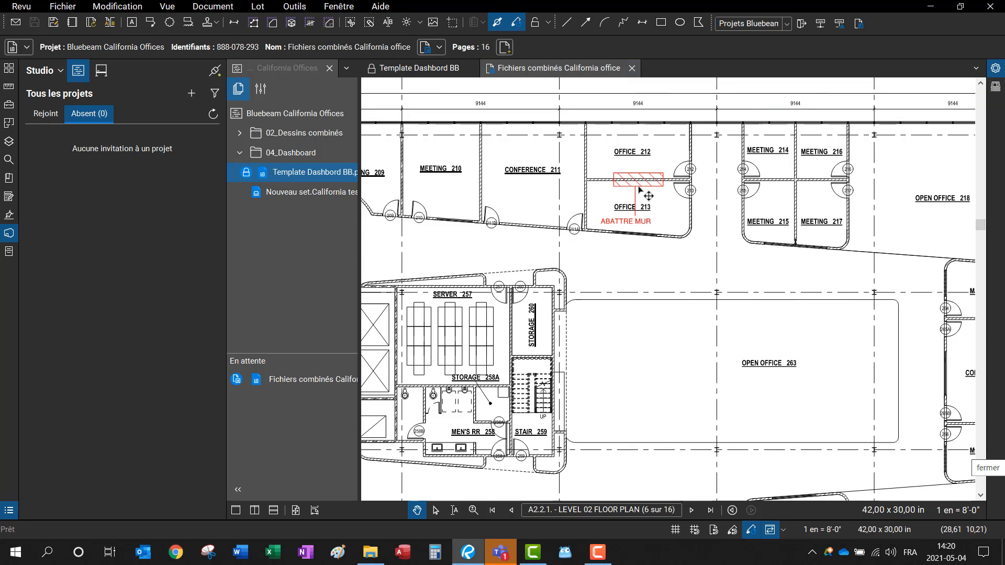
# Step: Check the combined drawings PDF back in to the Studio server
pyautogui.click(491, 69)
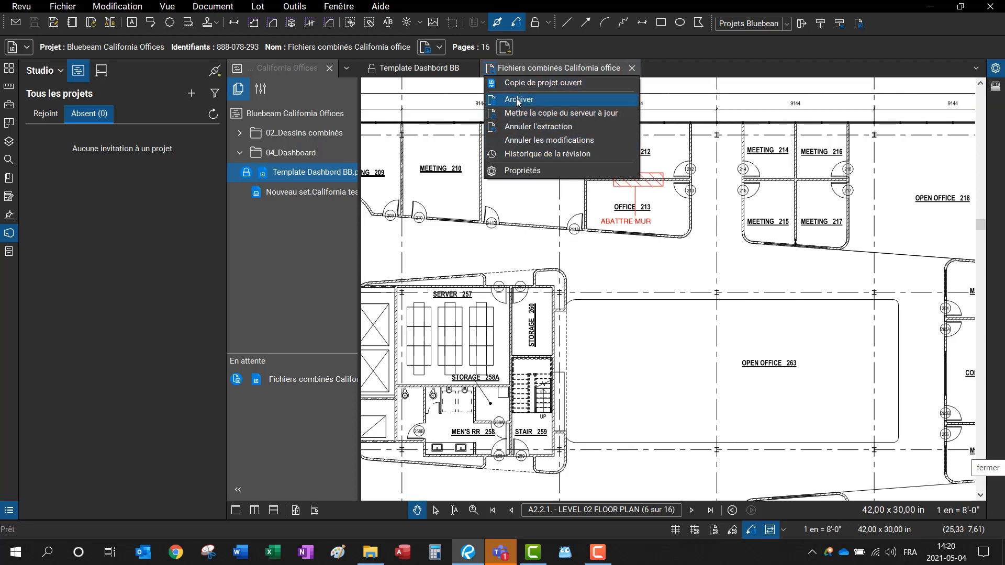
pyautogui.click(519, 100)
pyautogui.click(530, 354)
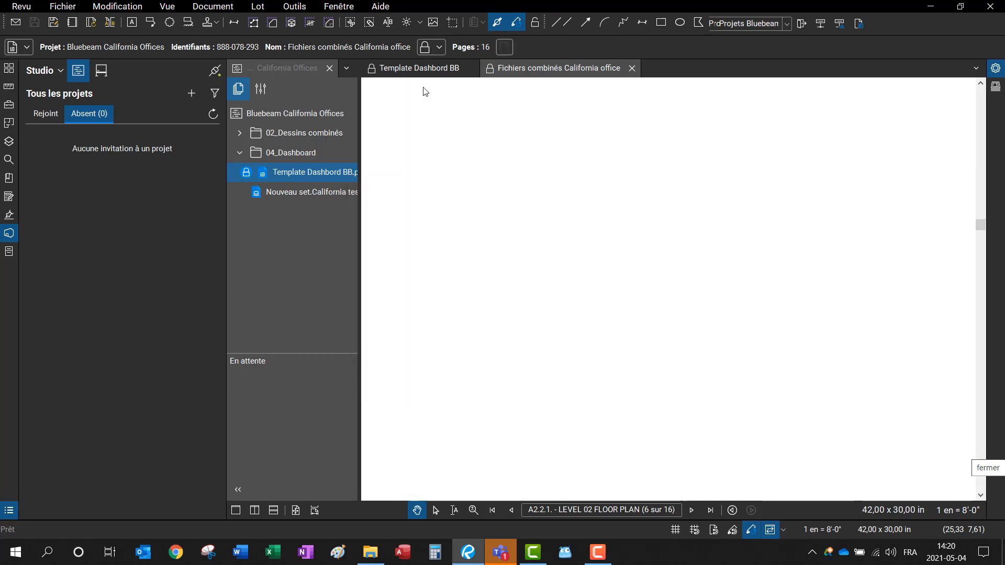
pyautogui.click(373, 70)
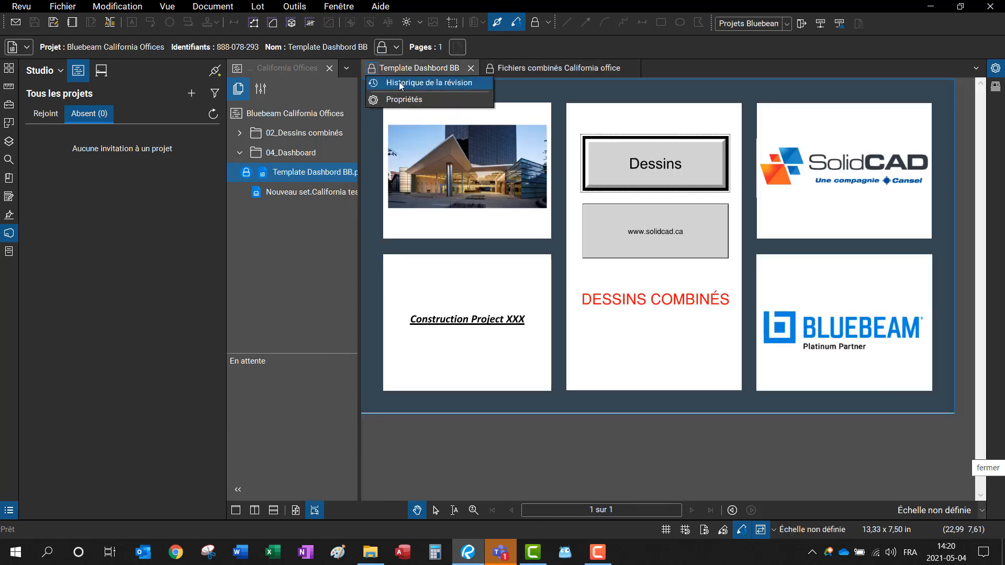
pyautogui.click(702, 132)
pyautogui.click(670, 232)
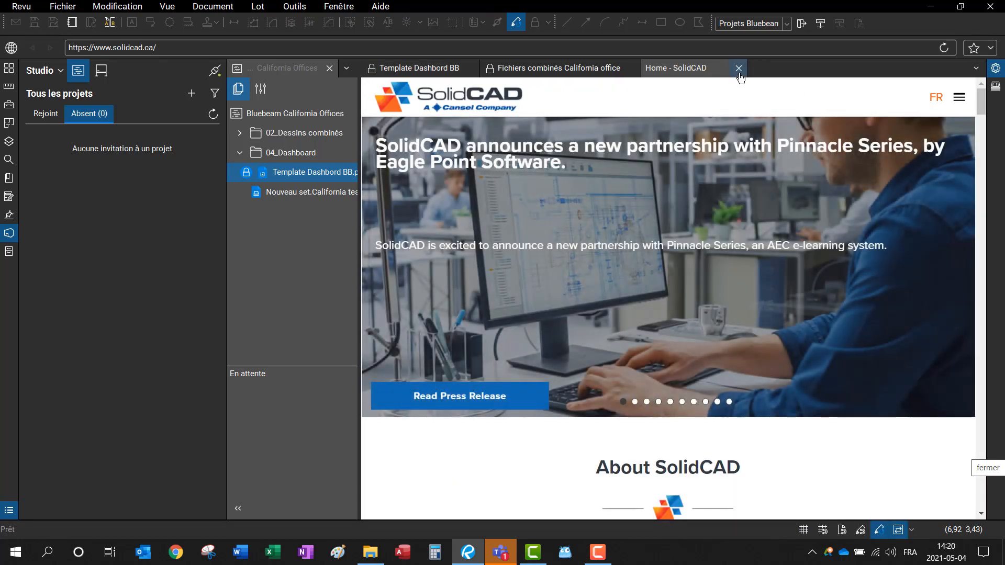
pyautogui.click(739, 68)
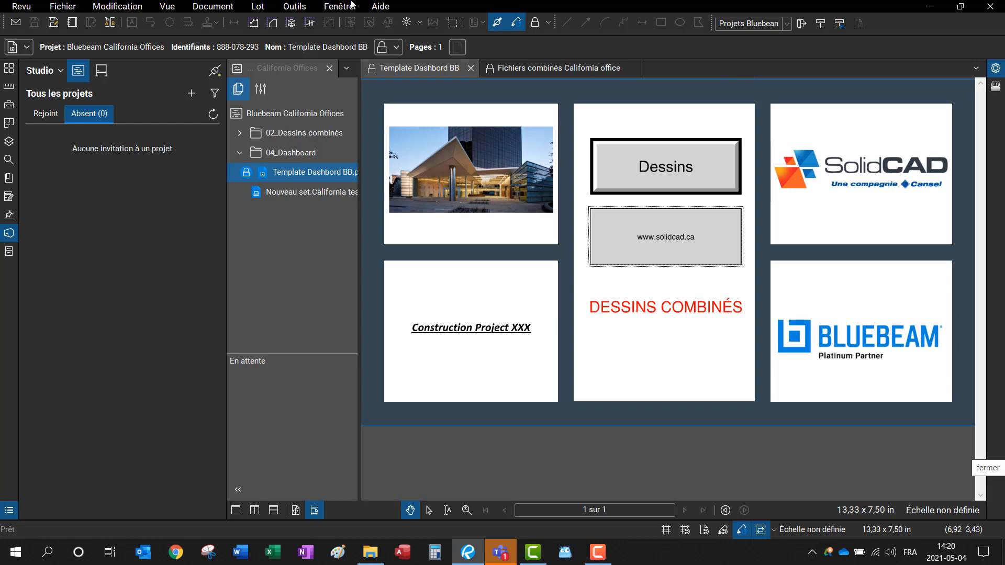
# Step: Sign out of Bluebeam Studio and start signing back in
pyautogui.click(45, 70)
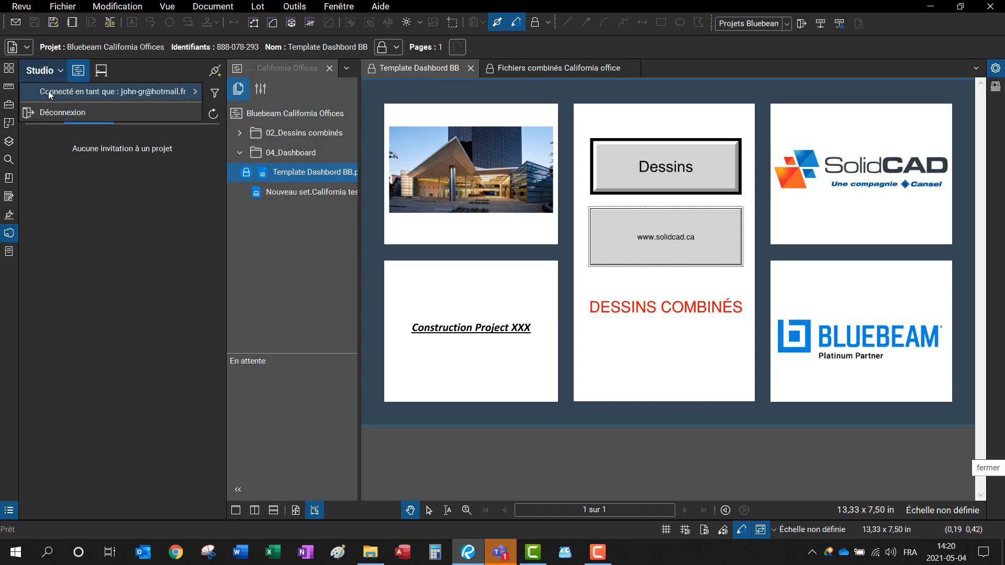
pyautogui.click(50, 113)
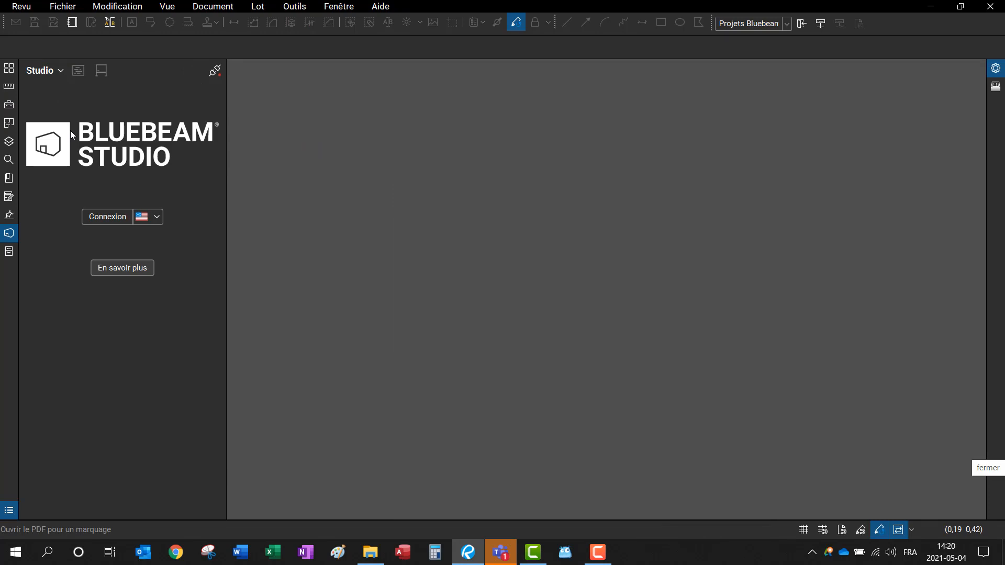
pyautogui.click(90, 218)
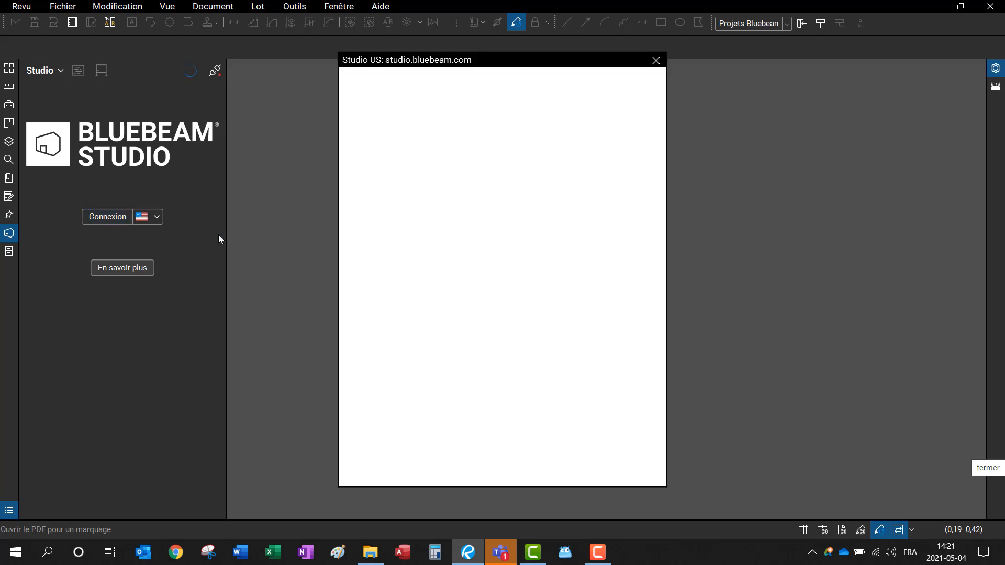
# Step: Sign in with a different Bluebeam ID and password, then show the joined projects
pyautogui.click(431, 271)
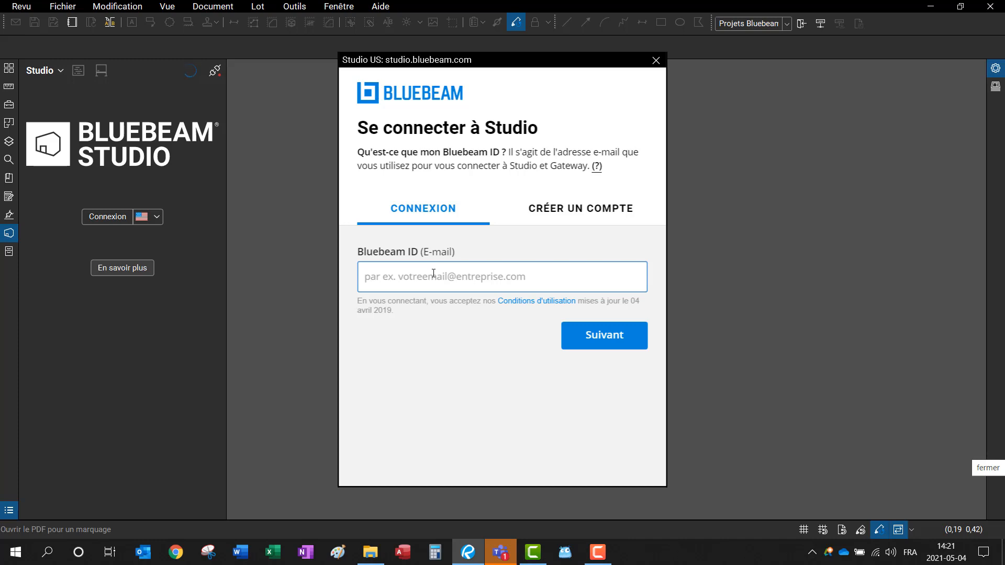
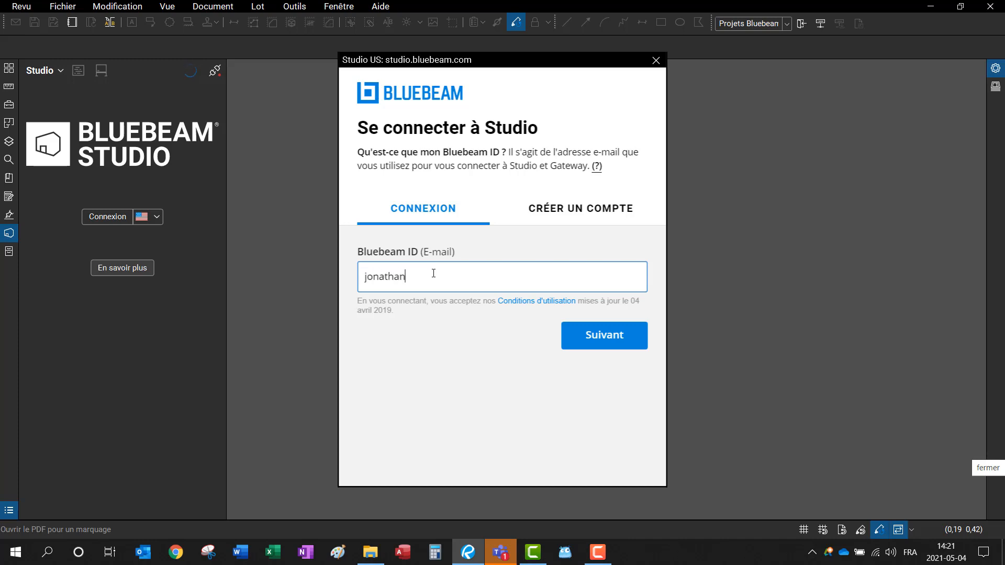
pyautogui.click(594, 336)
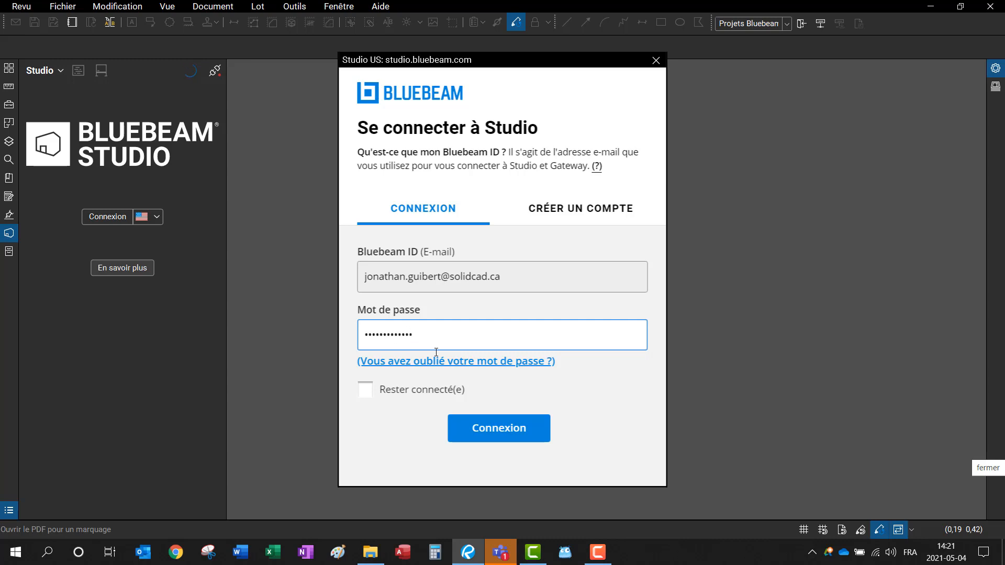
pyautogui.press('Return')
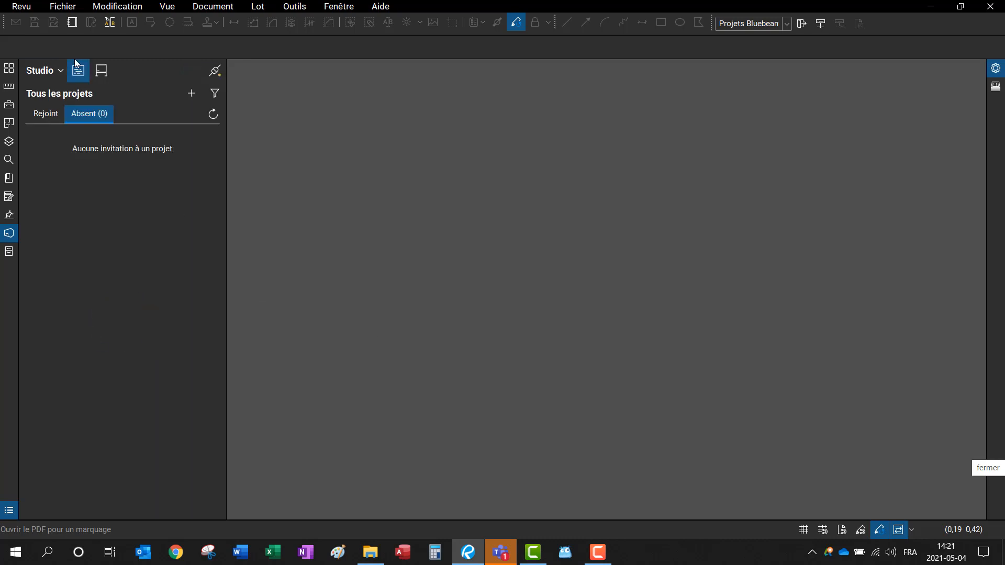
pyautogui.click(56, 114)
# Step: Open the combined drawings PDF from the Bluebeam California Offices project, then close it
pyautogui.doubleClick(70, 140)
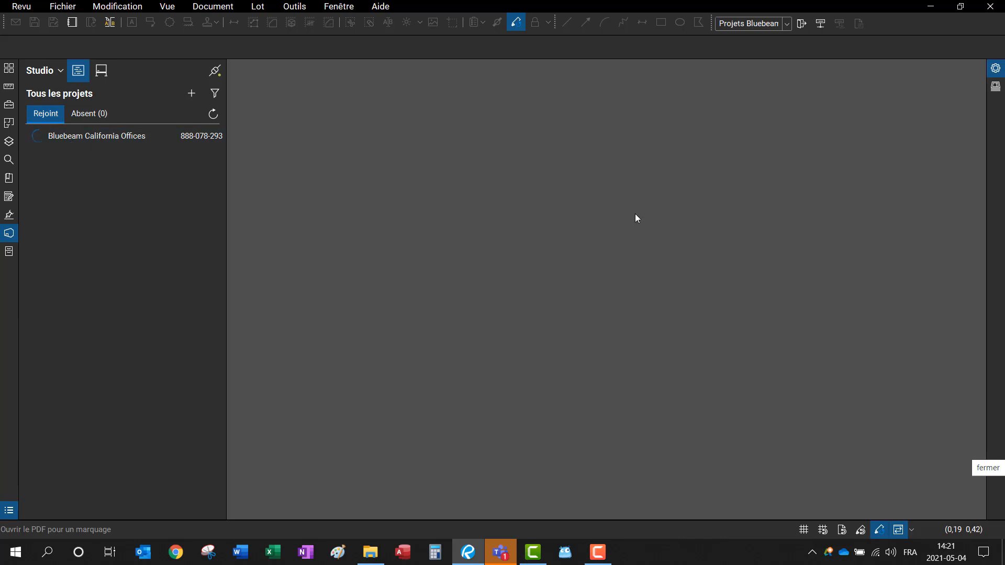
pyautogui.doubleClick(488, 188)
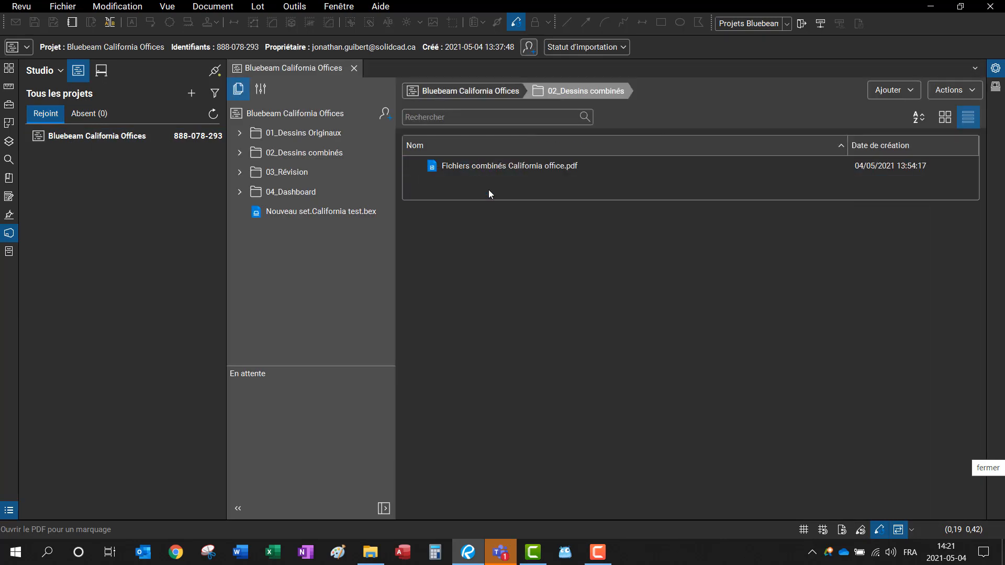
pyautogui.click(490, 166)
pyautogui.doubleClick(492, 166)
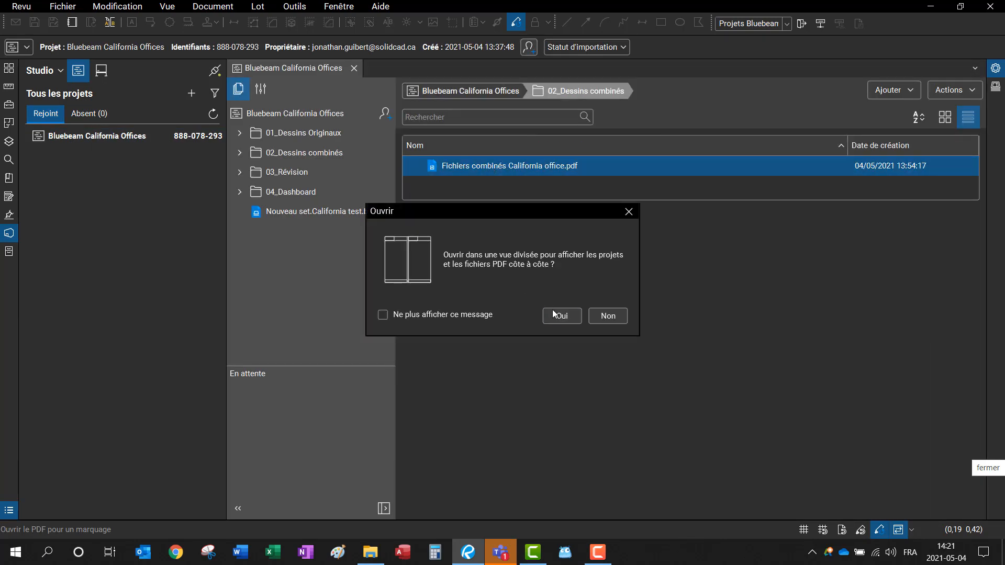
pyautogui.click(549, 316)
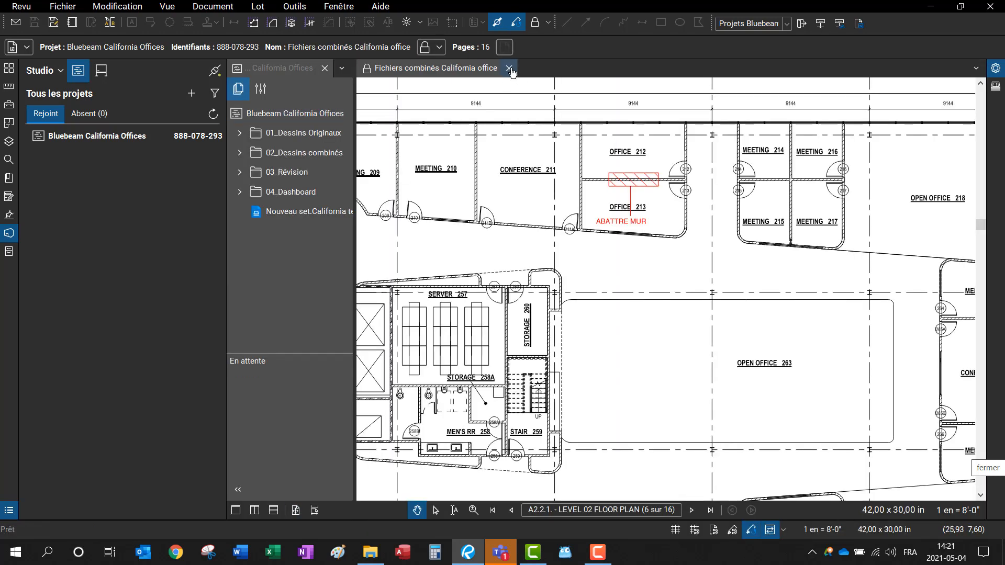
pyautogui.click(508, 69)
# Step: Open sheet A7.01 from 01_Dessins Originaux > Architecture as a separate document
pyautogui.click(302, 134)
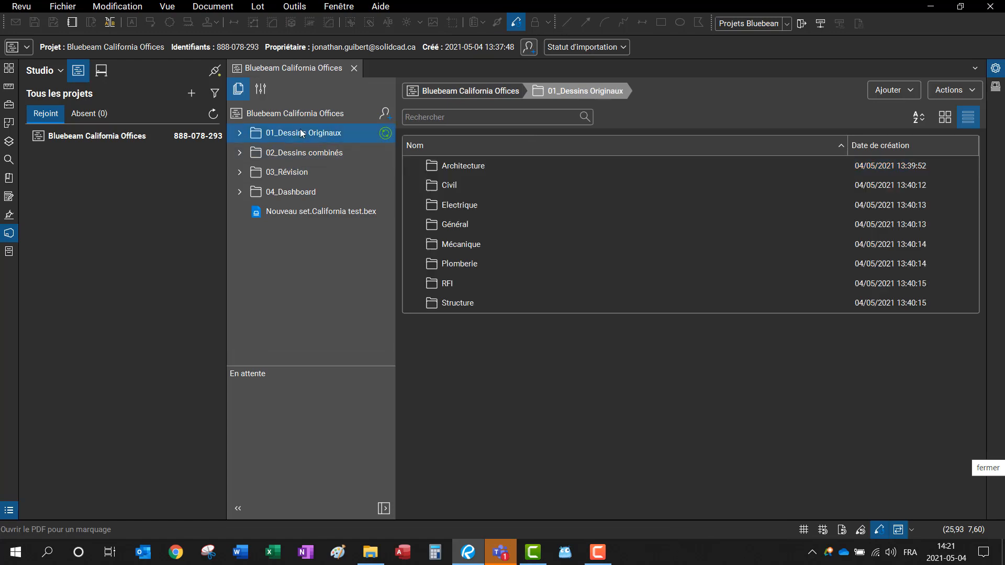
pyautogui.doubleClick(490, 164)
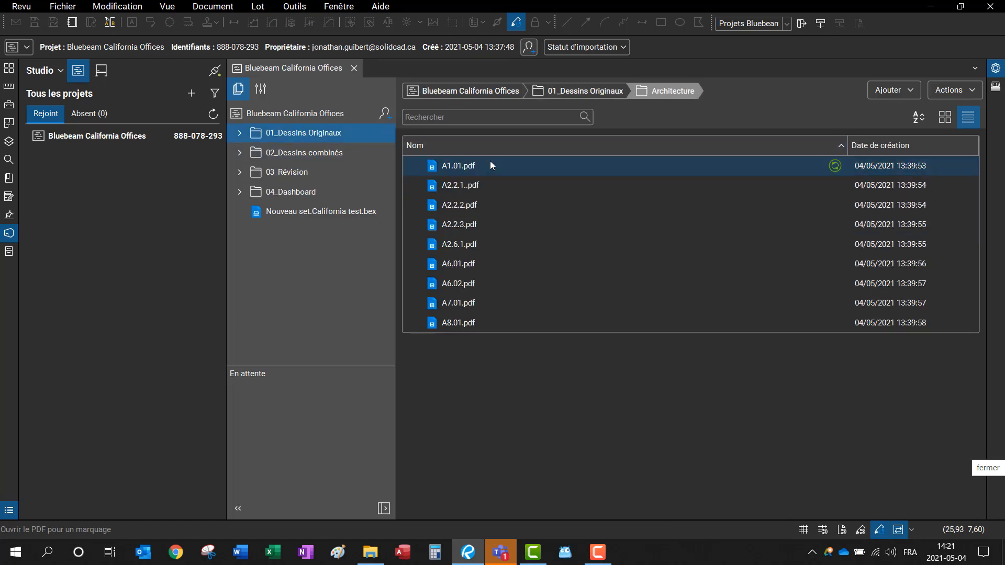
pyautogui.click(947, 118)
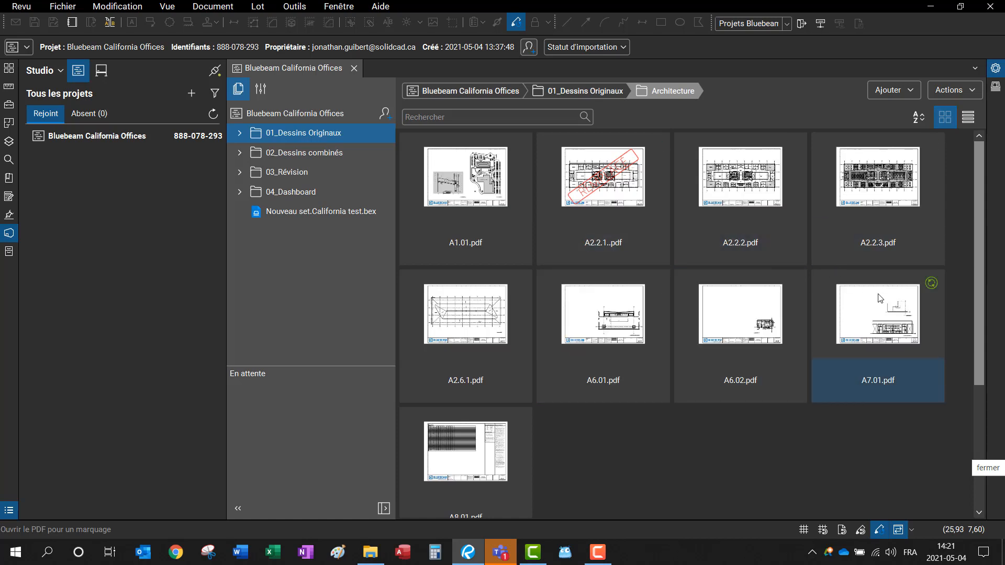
pyautogui.doubleClick(891, 310)
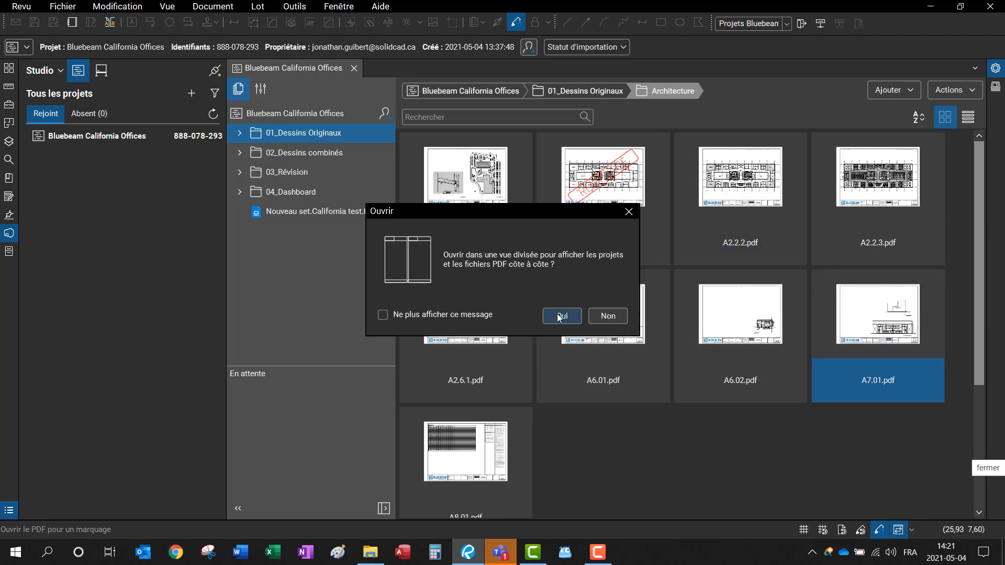
pyautogui.click(607, 316)
# Step: Check out A7.01 for editing and show the Cuisiniste tool set
pyautogui.rightClick(864, 323)
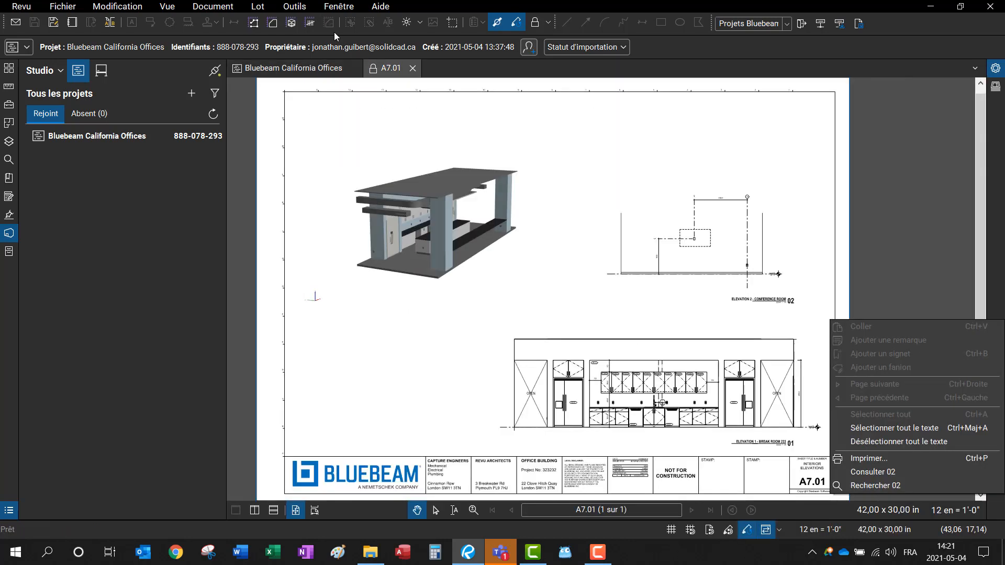
pyautogui.click(375, 73)
pyautogui.click(373, 72)
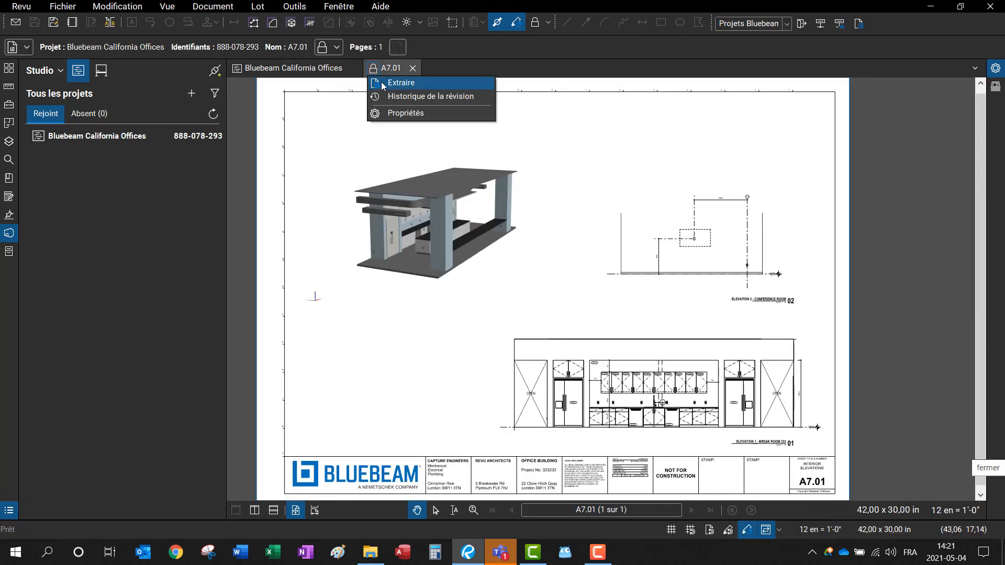
pyautogui.click(383, 84)
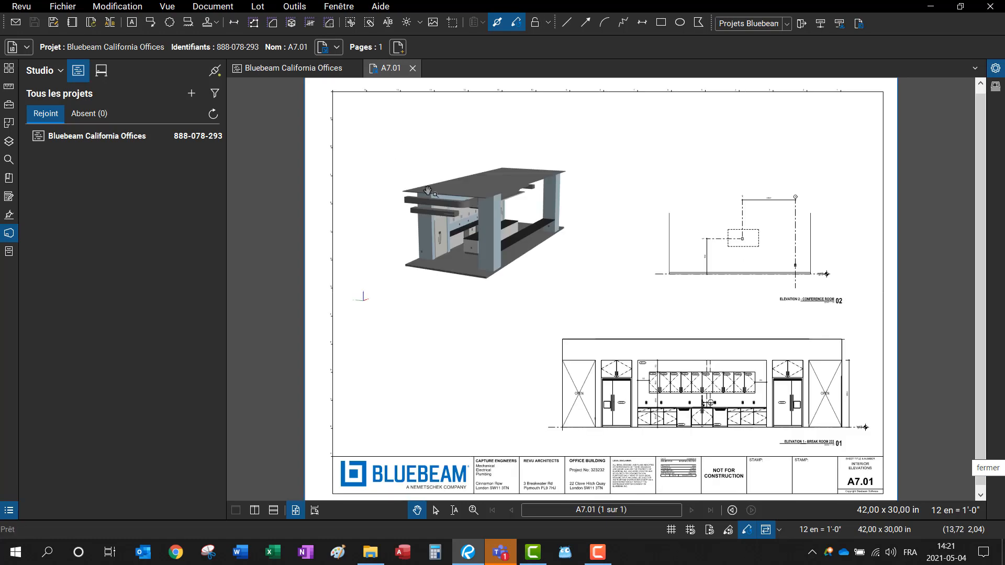
pyautogui.click(8, 105)
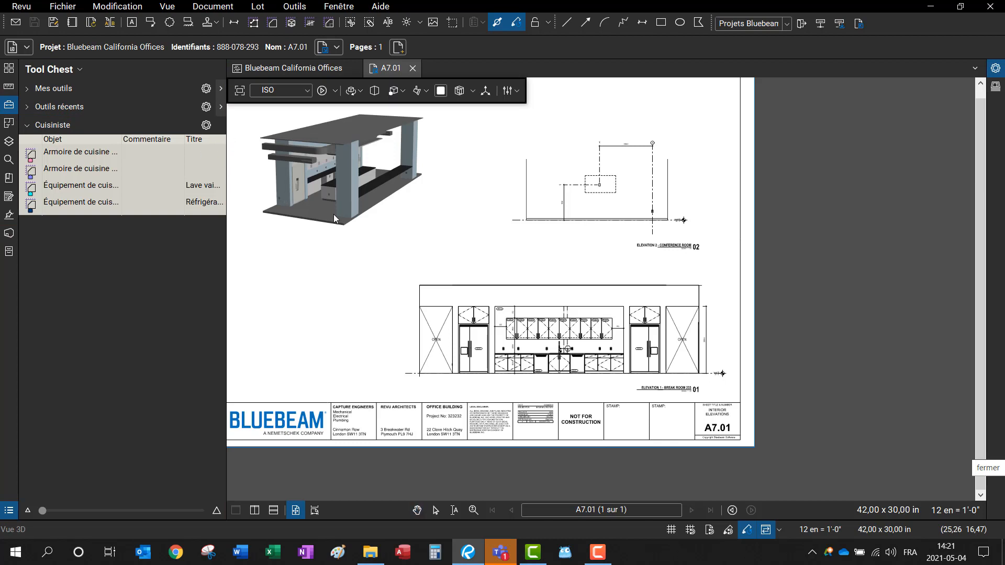
# Step: Zoom to Elevation 1 - Break Room, pick the upper kitchen cabinet tool, and widen Tool Chest
pyautogui.scroll(1, 435, 265)
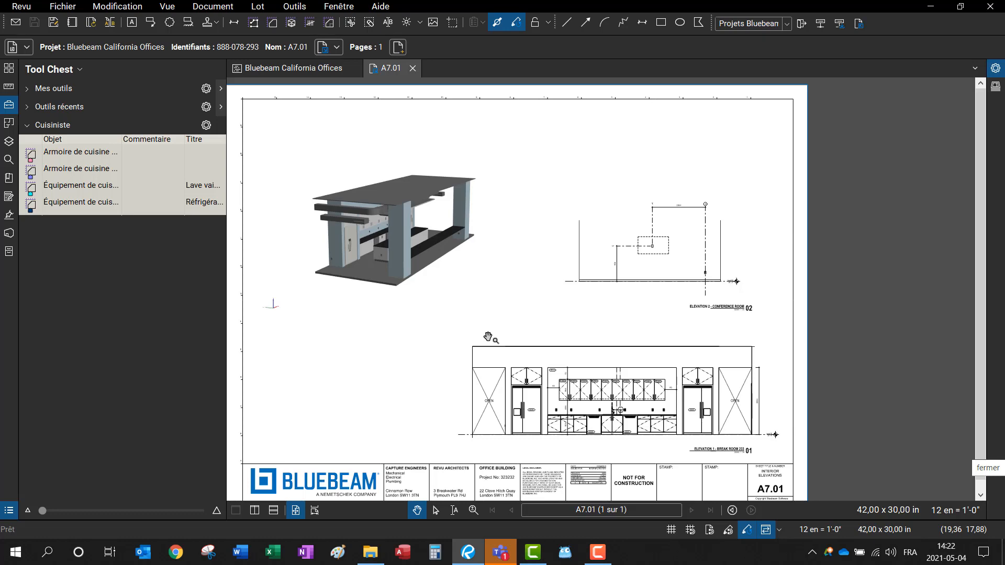
pyautogui.scroll(6, 604, 419)
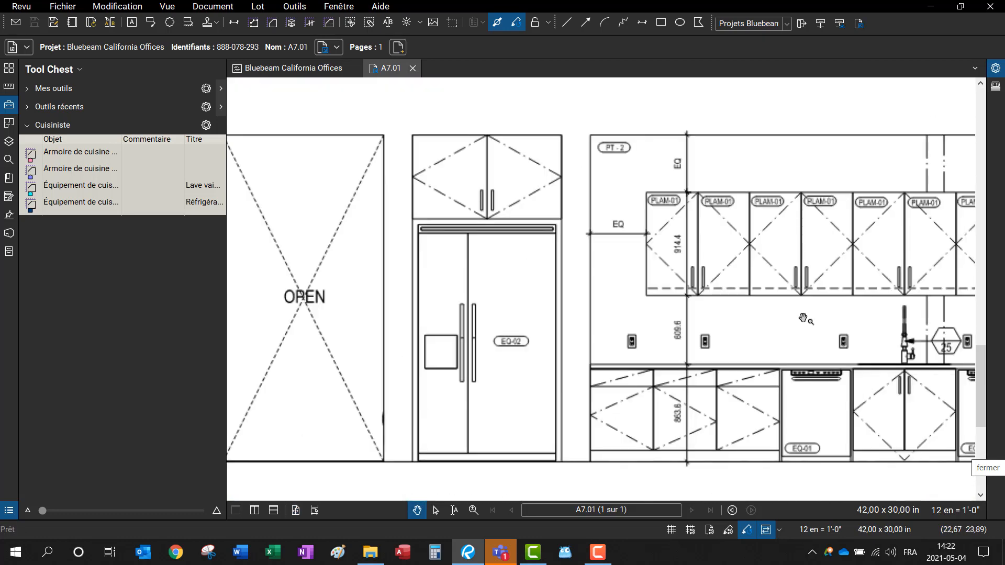
pyautogui.scroll(-3, 806, 319)
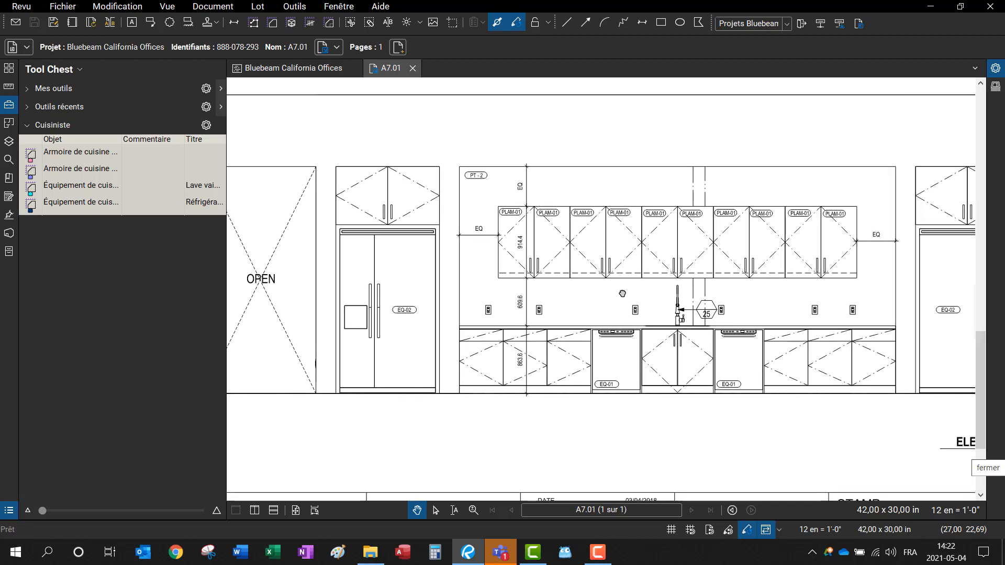
pyautogui.click(120, 151)
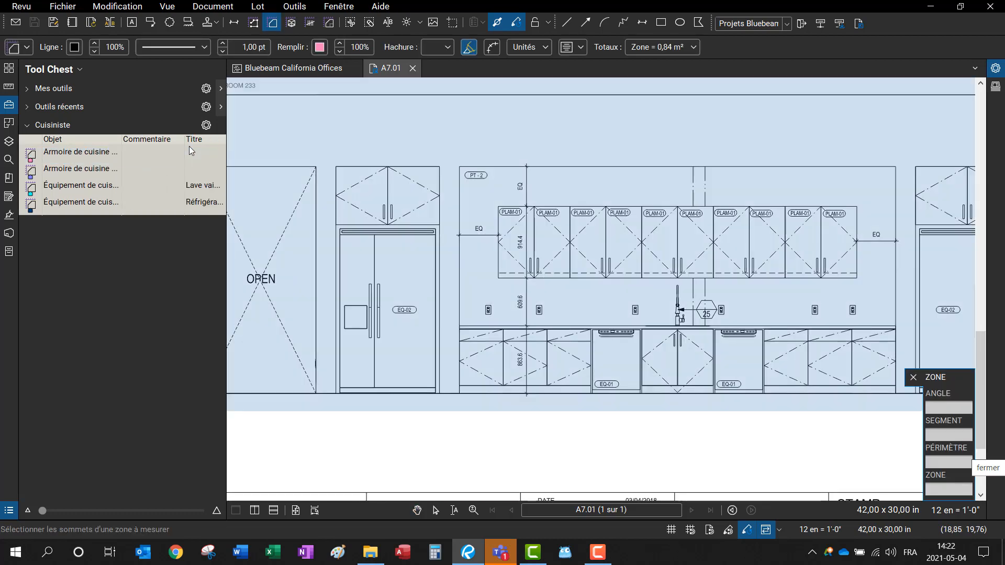
pyautogui.moveTo(225, 144)
pyautogui.mouseDown()
pyautogui.moveTo(343, 151)
pyautogui.moveTo(321, 153)
pyautogui.mouseUp()
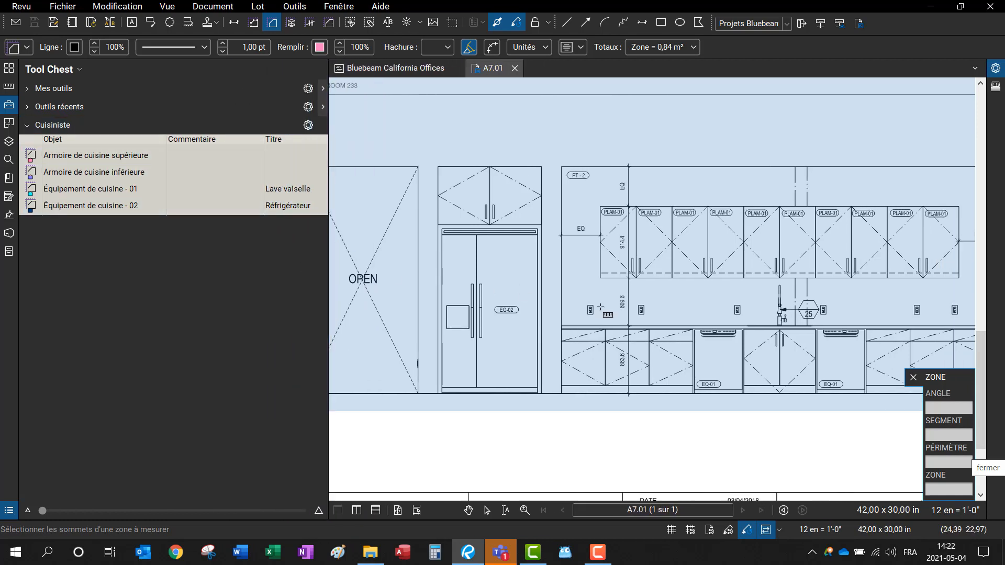
# Step: Adjust the elevation view and raise the Markups List panel
pyautogui.scroll(-1, 574, 315)
pyautogui.scroll(-2, 573, 315)
pyautogui.scroll(1, 591, 320)
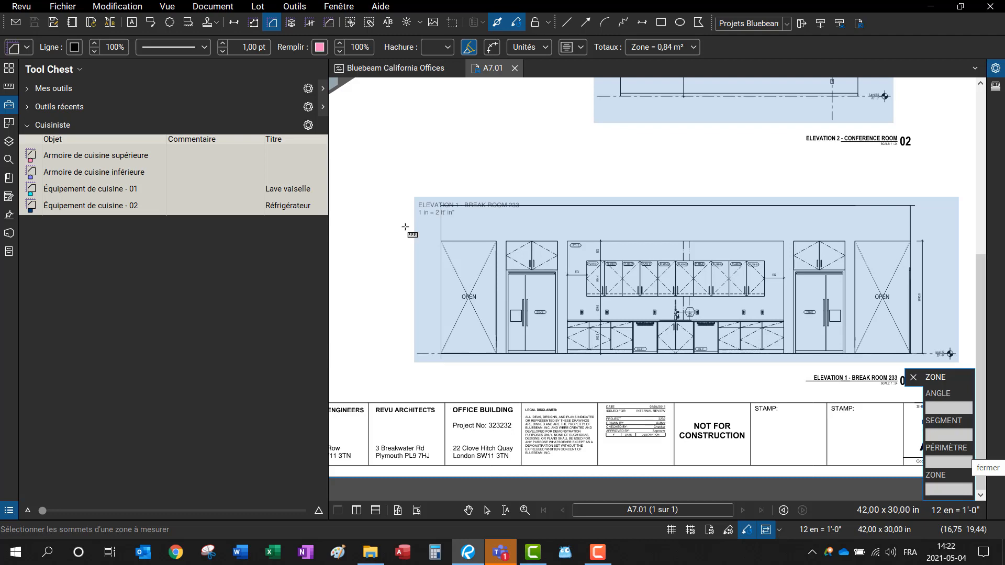
pyautogui.scroll(1, 609, 354)
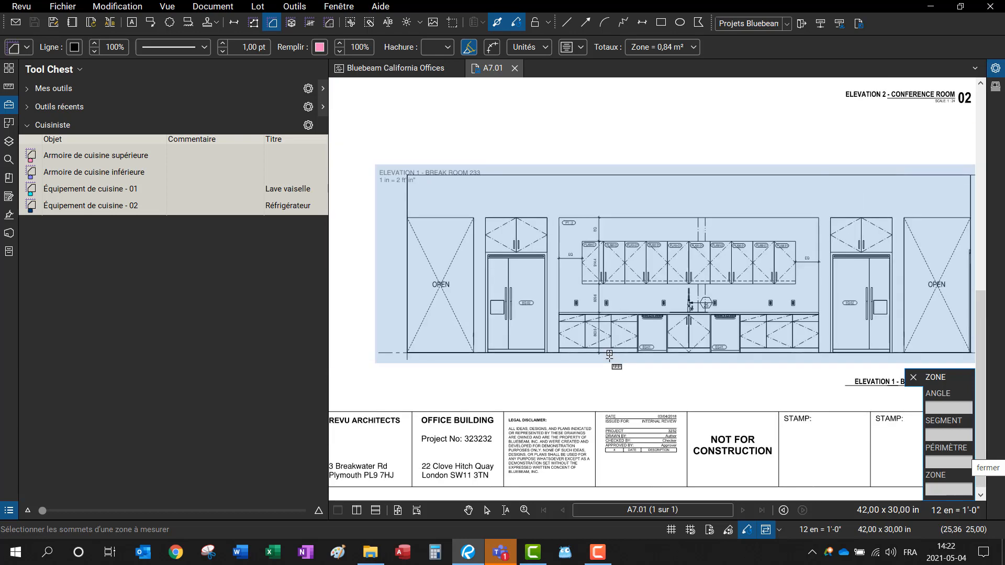
pyautogui.moveTo(536, 520); pyautogui.dragTo(545, 412)
# Step: Delete the TEst and Vérification de chantier status models, keeping Réviser and Migration
pyautogui.click(587, 443)
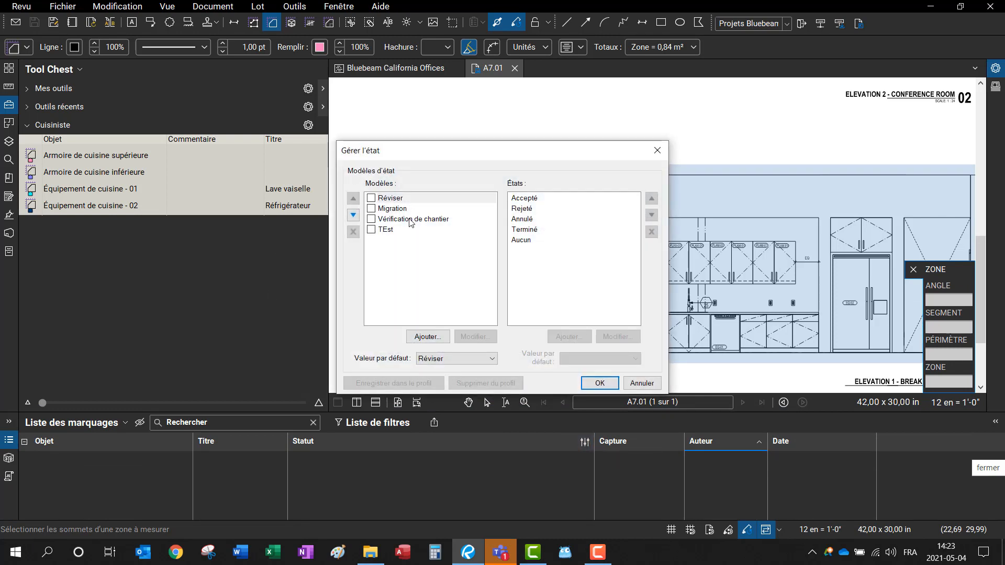
pyautogui.click(411, 219)
pyautogui.click(382, 231)
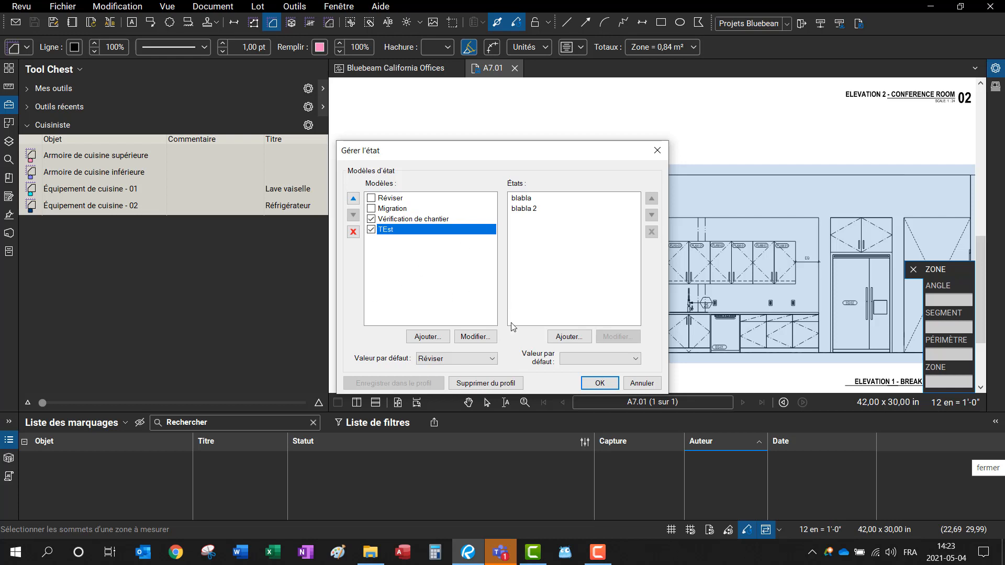
pyautogui.click(354, 232)
pyautogui.click(378, 219)
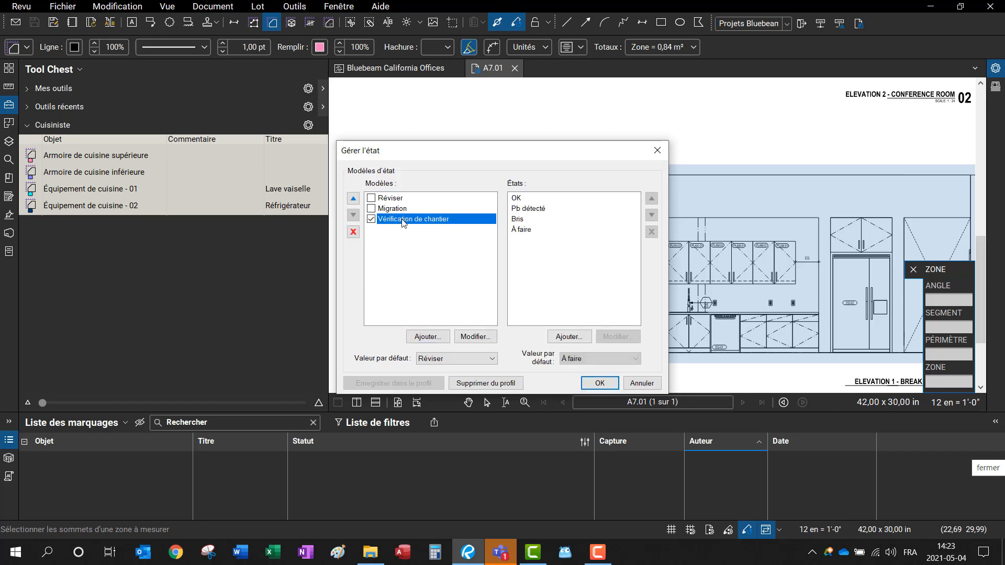
pyautogui.click(354, 231)
pyautogui.click(398, 208)
pyautogui.click(399, 198)
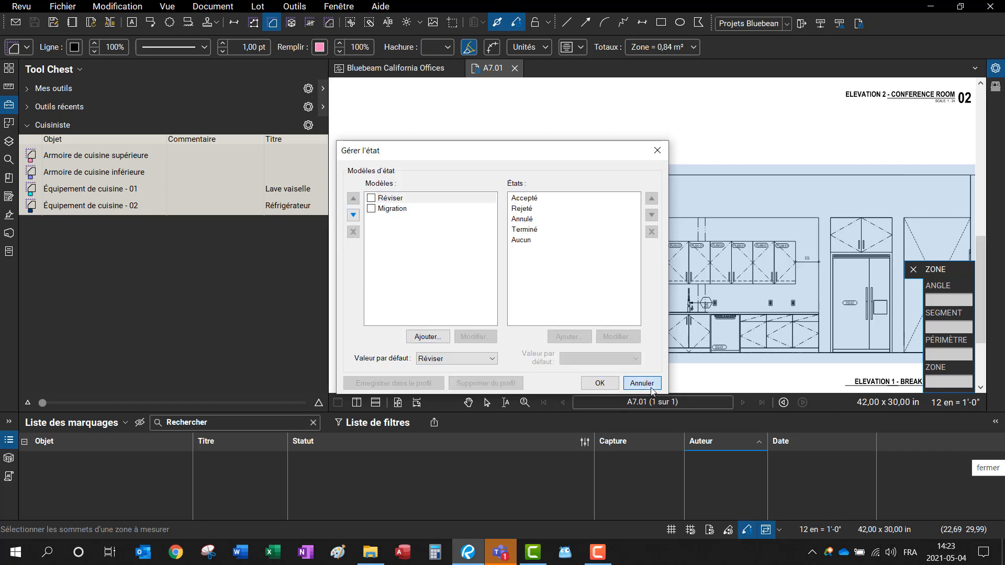
pyautogui.click(600, 383)
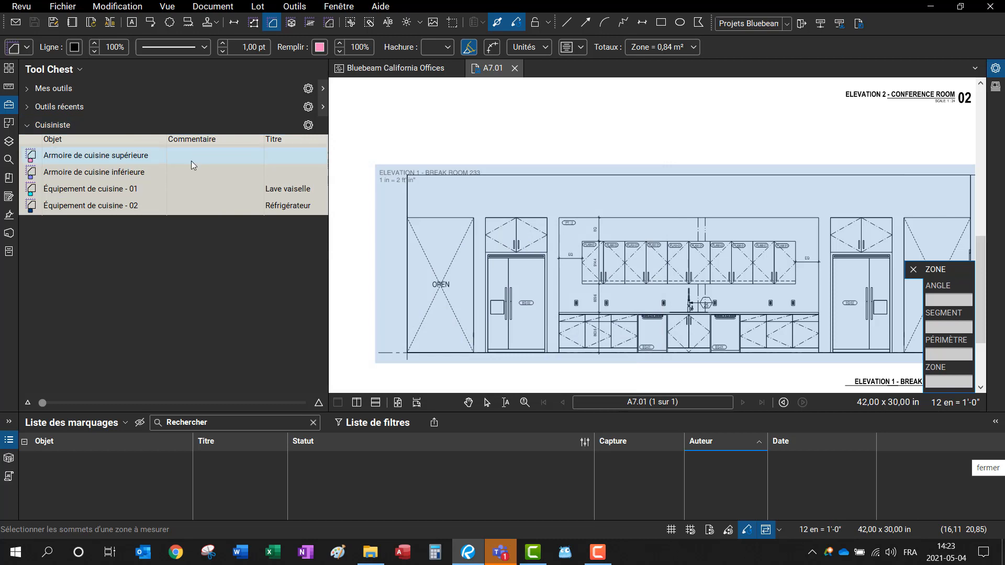
# Step: Draw lower kitchen cabinet zones over the lower cabinets along the counter
pyautogui.click(109, 172)
pyautogui.scroll(4, 576, 343)
pyautogui.moveTo(708, 331)
pyautogui.mouseDown()
pyautogui.moveTo(564, 290)
pyautogui.moveTo(570, 283)
pyautogui.mouseUp()
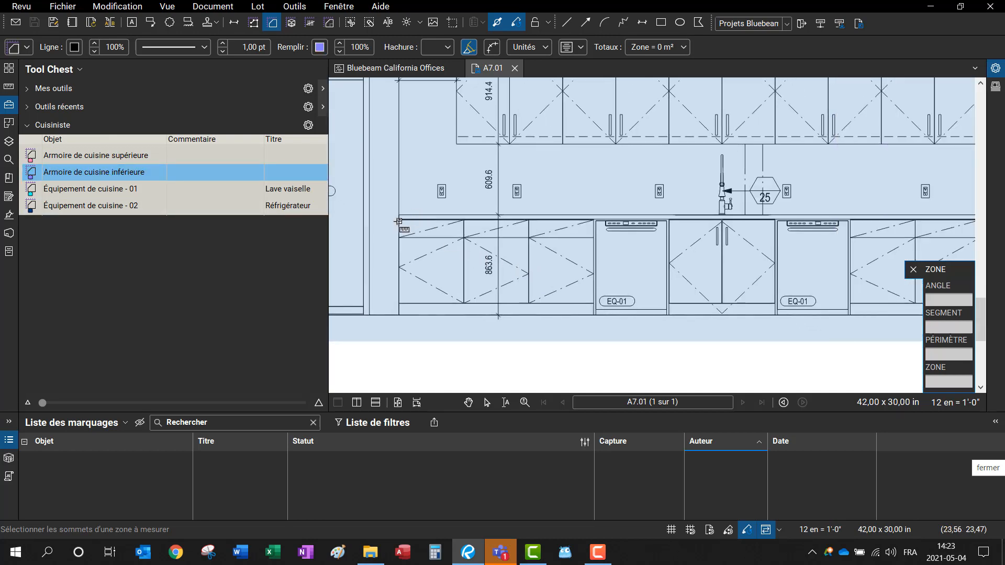
pyautogui.moveTo(399, 220); pyautogui.dragTo(529, 303)
pyautogui.moveTo(529, 220); pyautogui.dragTo(593, 304)
pyautogui.moveTo(669, 220); pyautogui.dragTo(775, 304)
pyautogui.moveTo(843, 237)
pyautogui.mouseDown()
pyautogui.moveTo(645, 237)
pyautogui.moveTo(523, 212)
pyautogui.moveTo(707, 286)
pyautogui.moveTo(724, 278)
pyautogui.moveTo(596, 278)
pyautogui.mouseUp()
pyautogui.moveTo(596, 196); pyautogui.dragTo(724, 278)
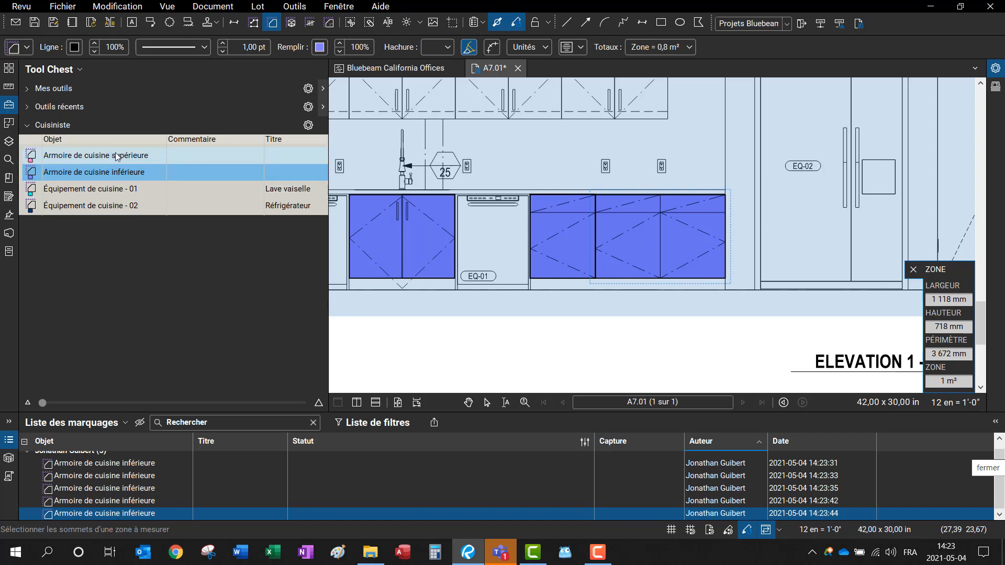
# Step: Draw upper kitchen cabinet zones over the upper cabinets in pairs
pyautogui.click(94, 155)
pyautogui.moveTo(642, 163)
pyautogui.mouseDown()
pyautogui.moveTo(650, 190)
pyautogui.moveTo(742, 265)
pyautogui.mouseUp()
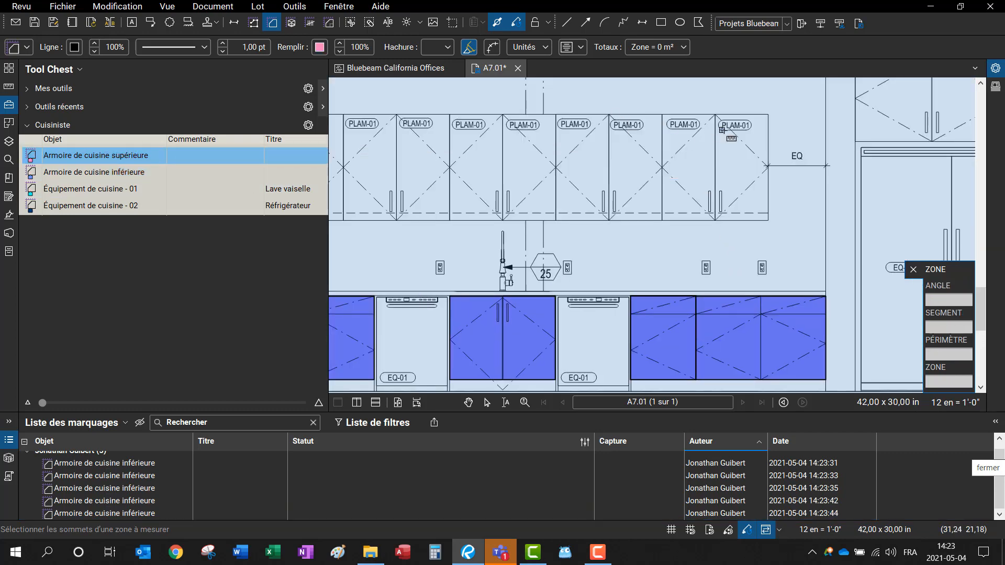
pyautogui.moveTo(768, 115); pyautogui.dragTo(662, 221)
pyautogui.moveTo(661, 115); pyautogui.dragTo(556, 220)
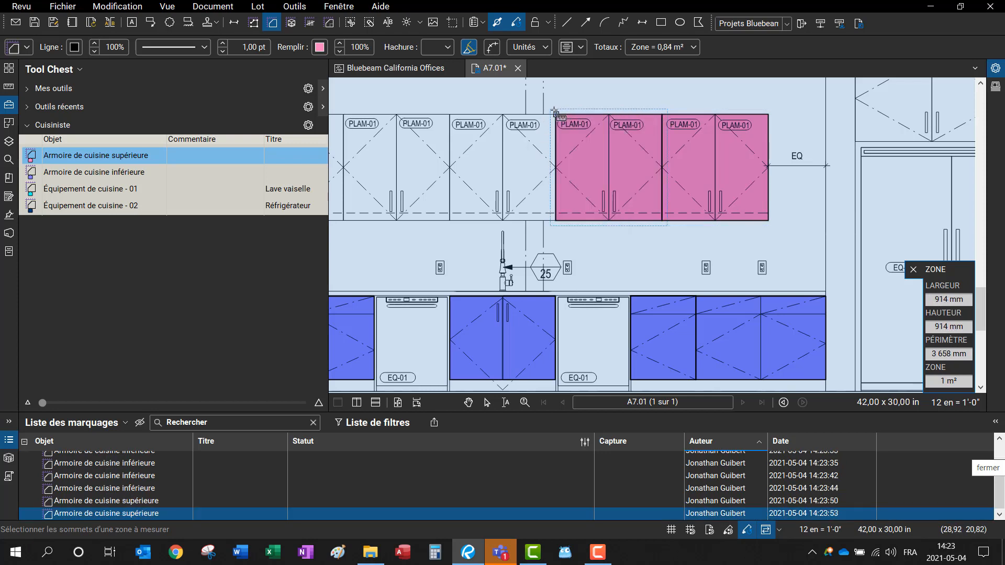
pyautogui.moveTo(556, 114); pyautogui.dragTo(449, 220)
pyautogui.moveTo(392, 178); pyautogui.dragTo(653, 200)
pyautogui.moveTo(710, 136); pyautogui.dragTo(600, 236)
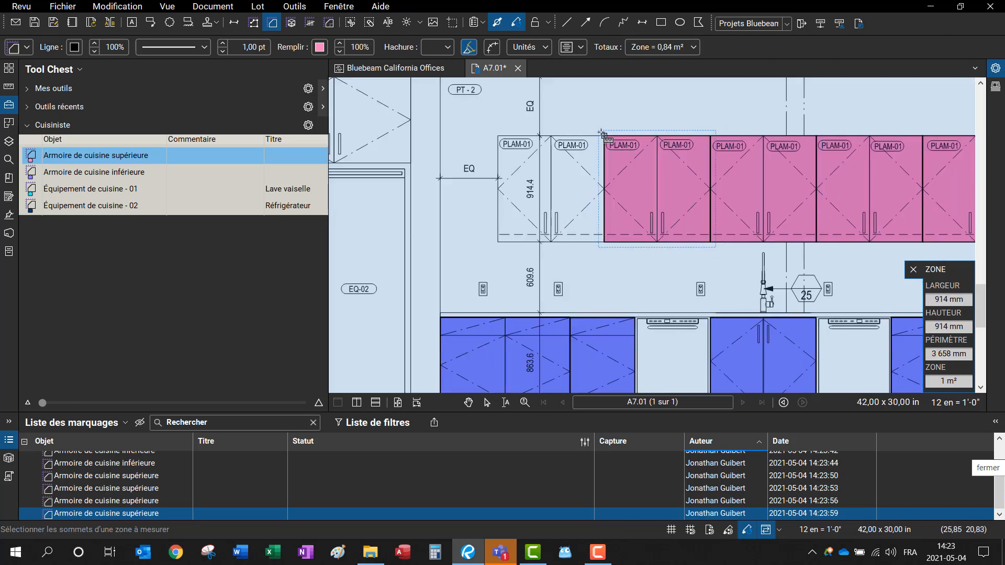
pyautogui.moveTo(605, 136); pyautogui.dragTo(499, 242)
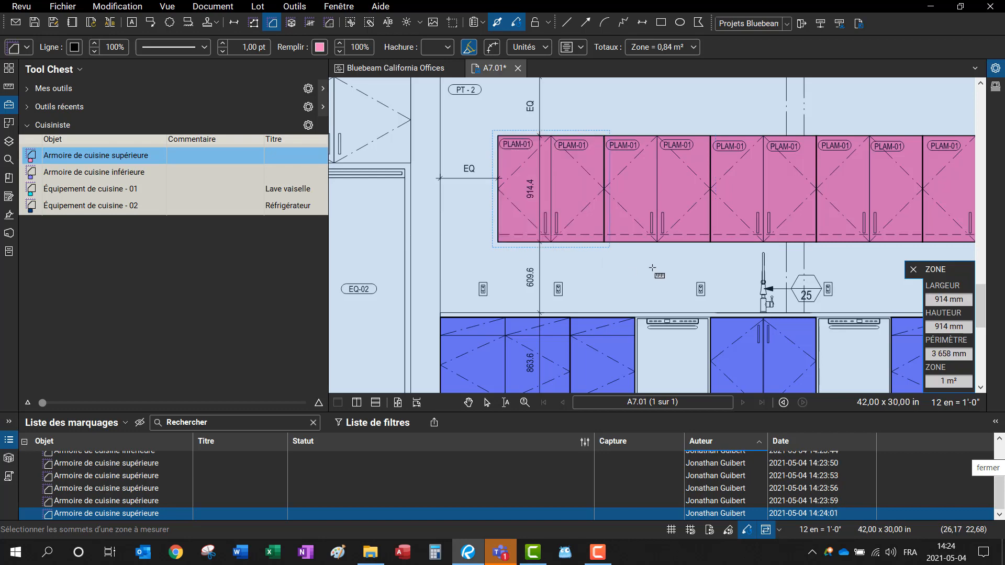
# Step: Mark both dishwashers with cyan dishwasher zones
pyautogui.scroll(-4, 733, 251)
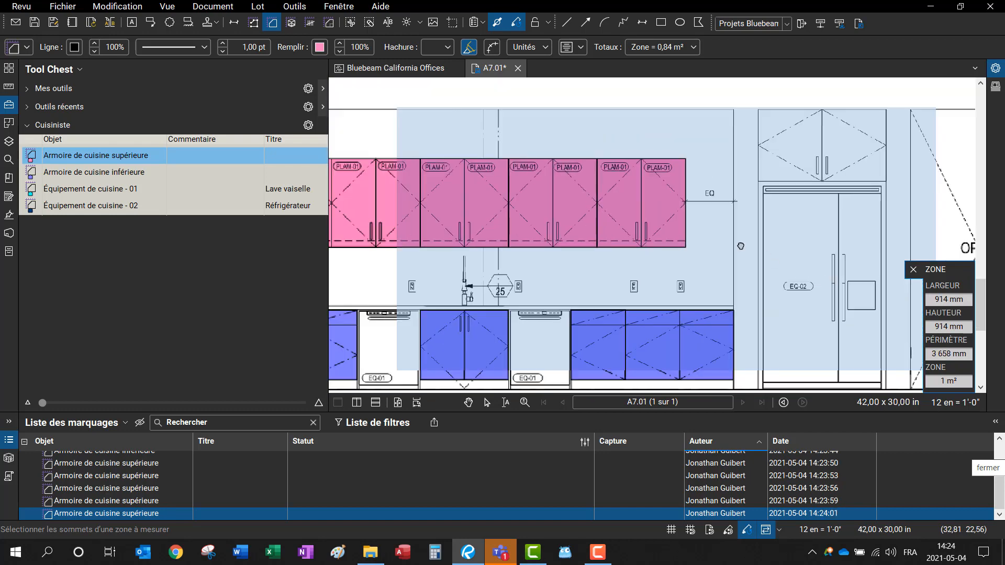
pyautogui.click(86, 190)
pyautogui.scroll(4, 458, 256)
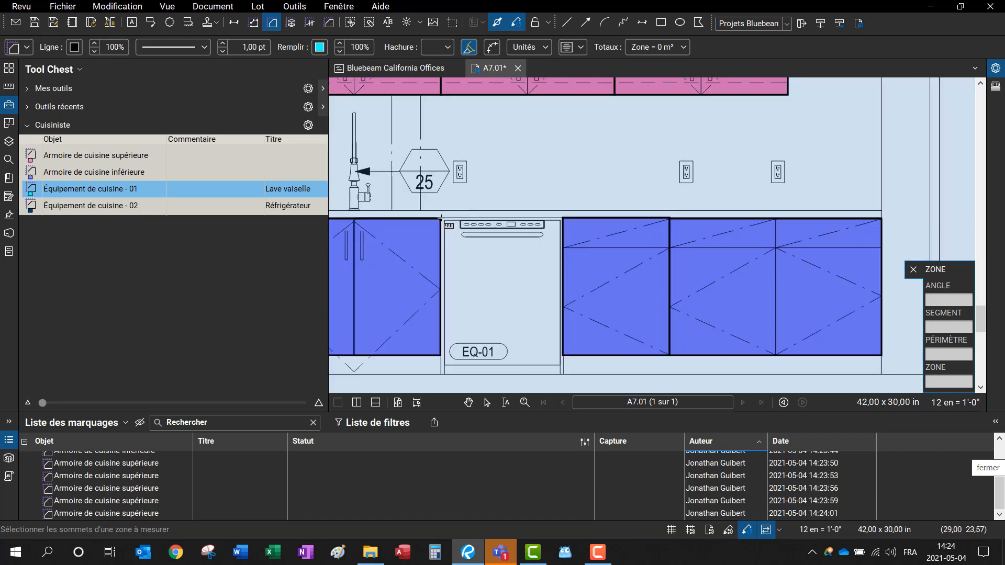
pyautogui.moveTo(443, 220); pyautogui.dragTo(560, 367)
pyautogui.scroll(1, 413, 341)
pyautogui.moveTo(414, 330); pyautogui.dragTo(902, 319)
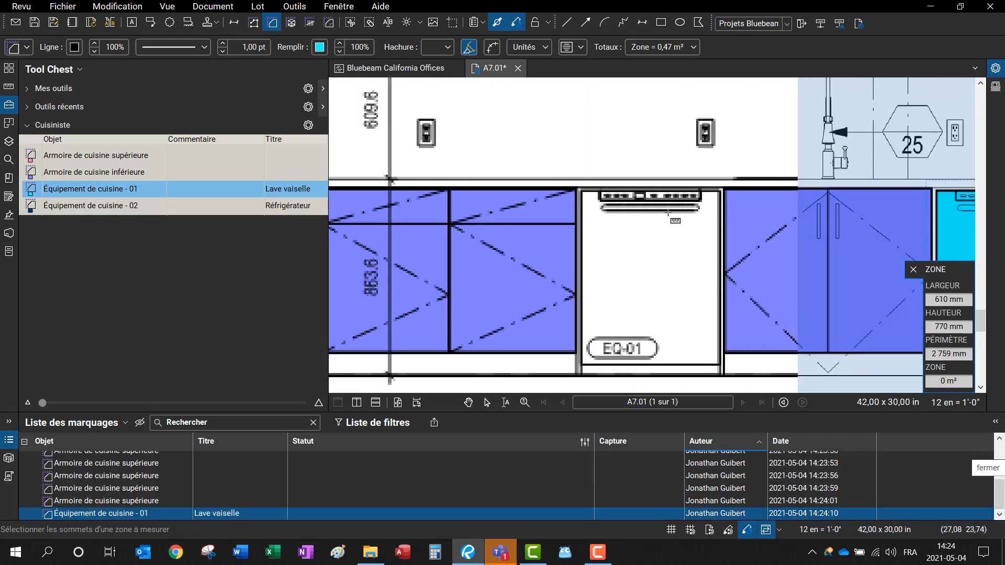
pyautogui.moveTo(580, 192); pyautogui.dragTo(720, 365)
# Step: Mark the two refrigerators with dark blue refrigerator zones and stop drawing
pyautogui.click(78, 205)
pyautogui.scroll(-4, 477, 252)
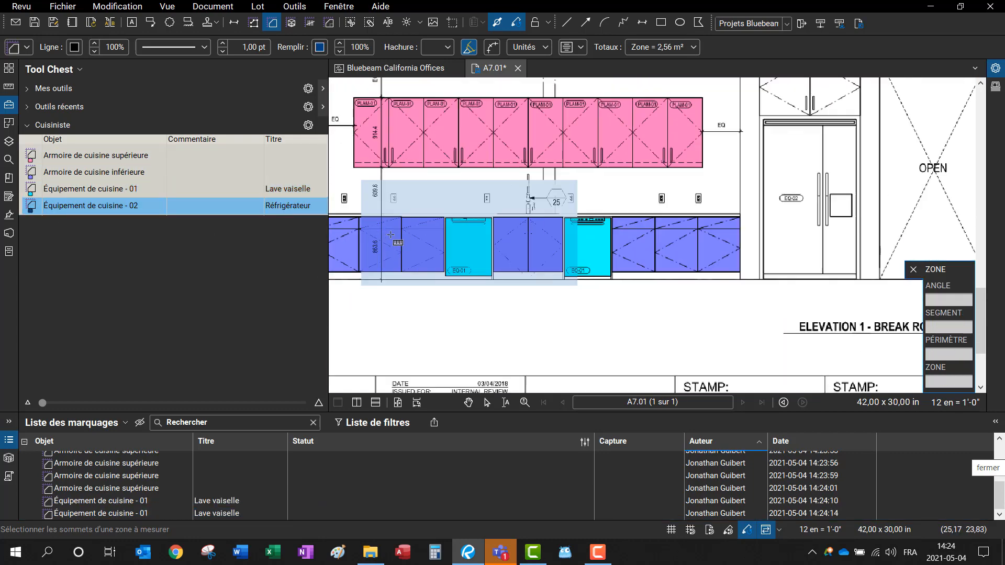
pyautogui.moveTo(477, 252); pyautogui.dragTo(658, 258)
pyautogui.moveTo(488, 149); pyautogui.dragTo(581, 297)
pyautogui.moveTo(911, 222); pyautogui.dragTo(425, 207)
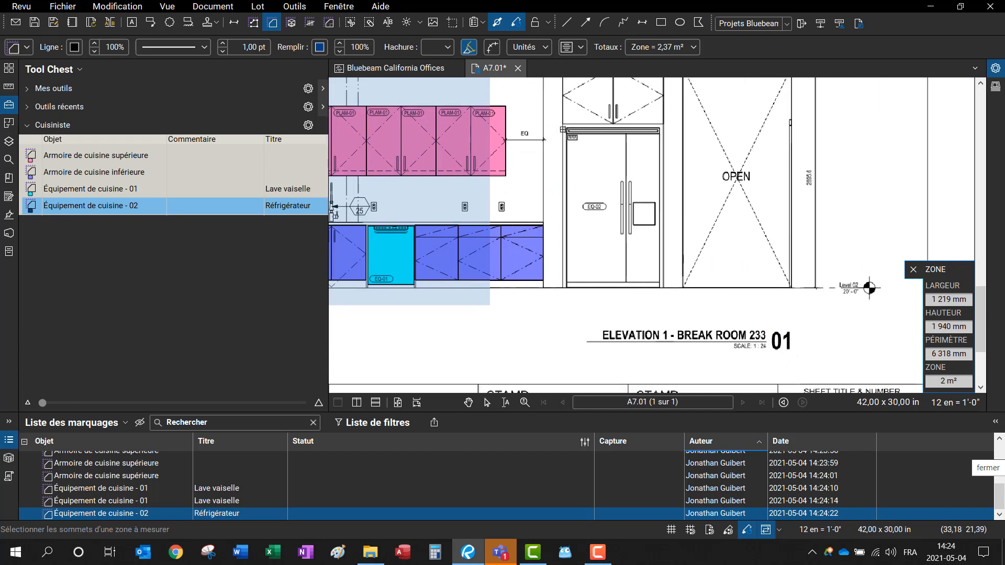
pyautogui.moveTo(567, 127); pyautogui.dragTo(661, 287)
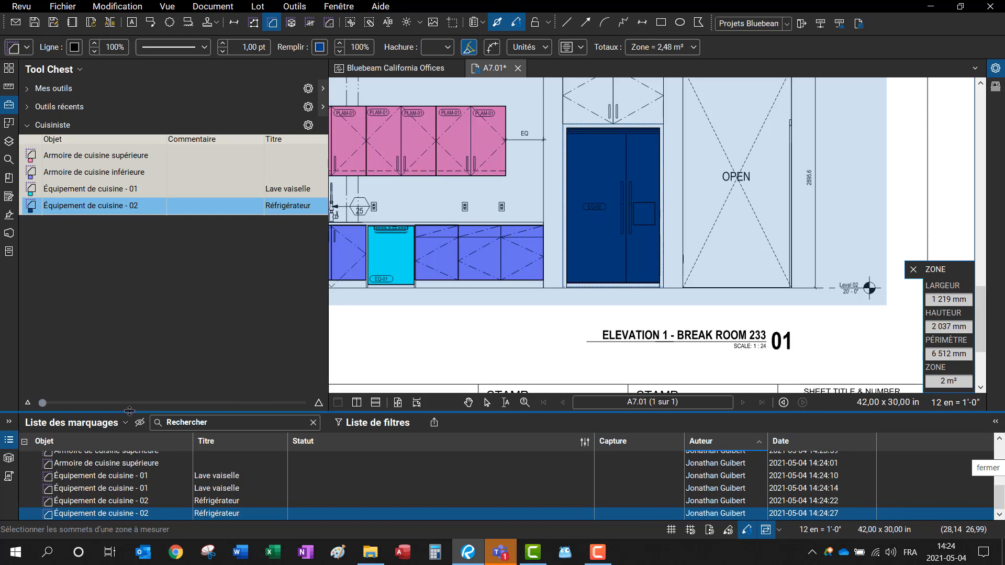
pyautogui.press('Escape')
pyautogui.scroll(-4, 511, 349)
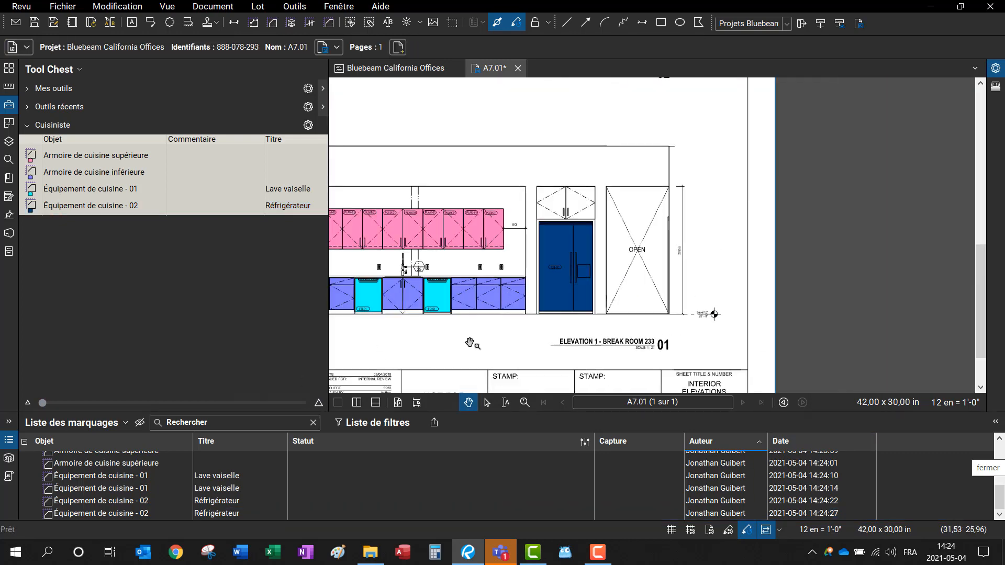
# Step: Delete TEst and Vérification de chantier, then add a status model named Suivi de chantier
pyautogui.click(584, 446)
pyautogui.click(609, 460)
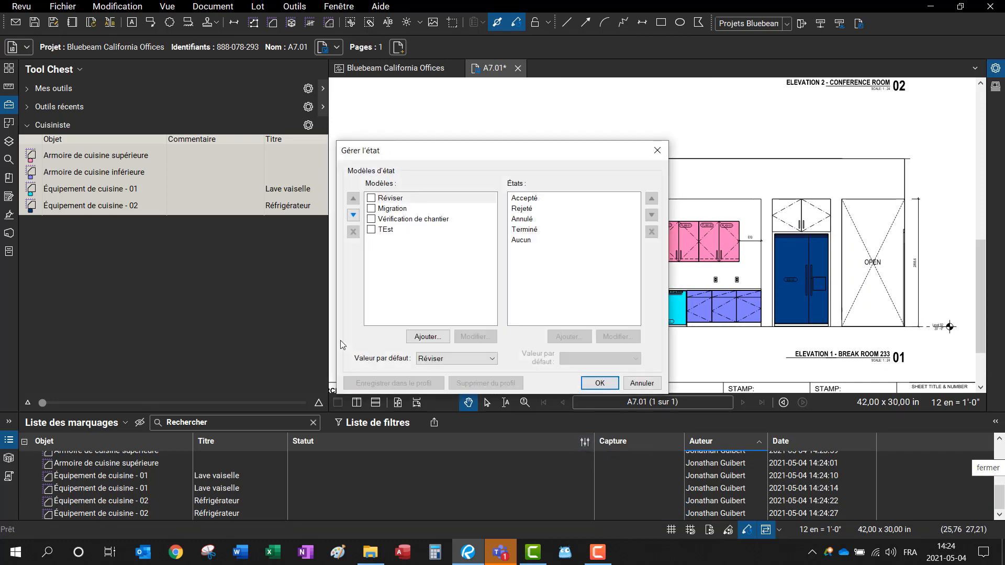
pyautogui.click(388, 232)
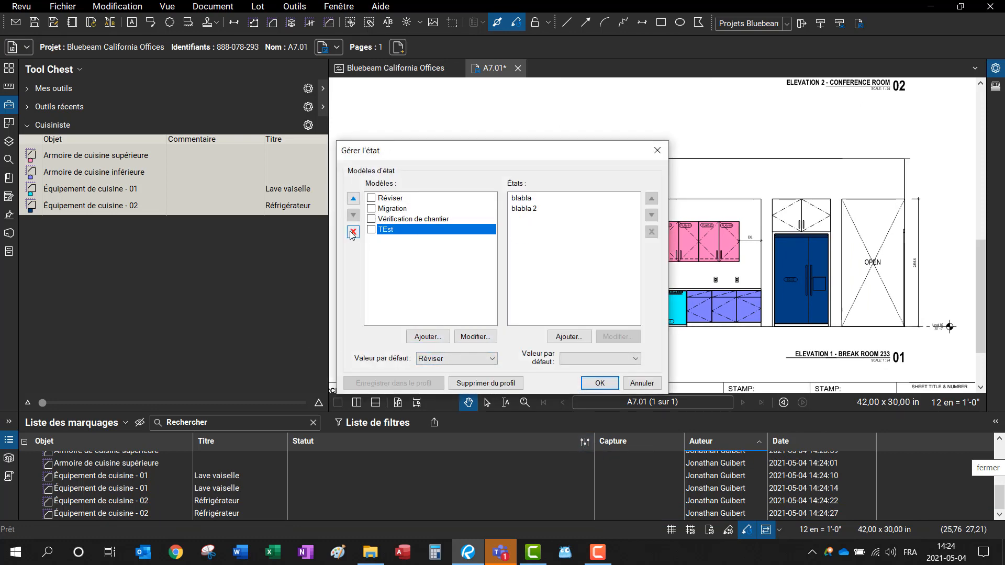
pyautogui.click(353, 232)
pyautogui.click(353, 232)
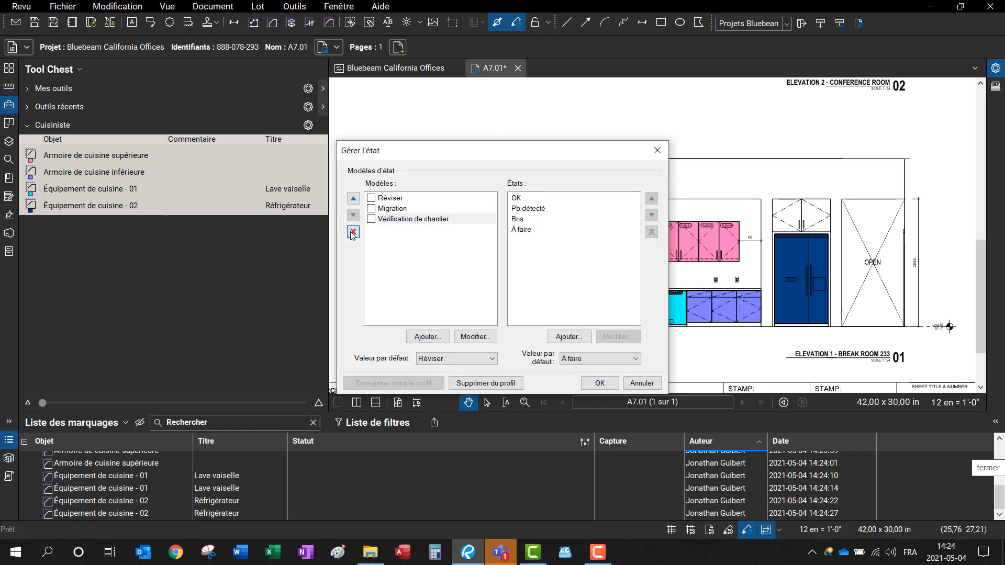
pyautogui.click(427, 337)
pyautogui.write('Suivi de chantier')
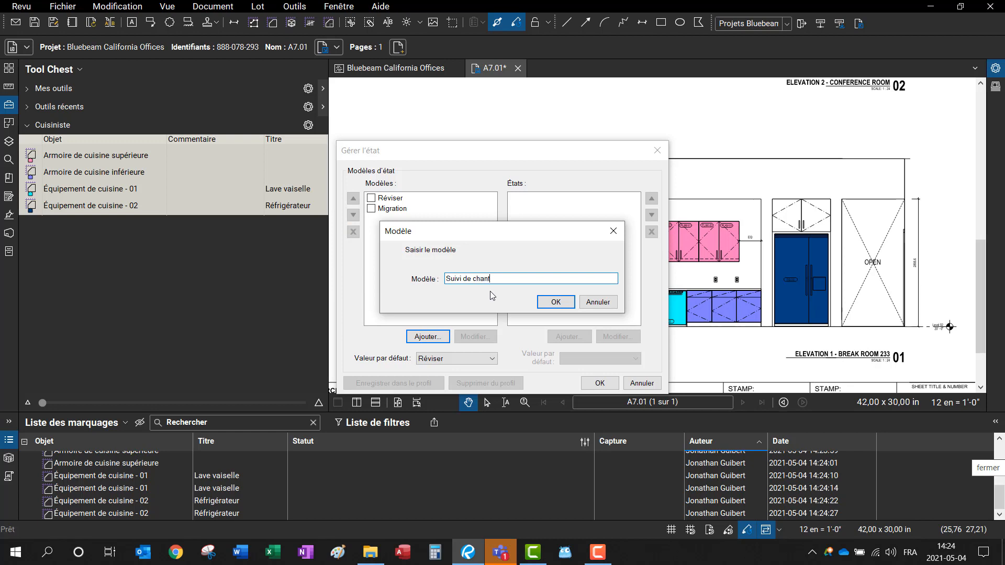
pyautogui.click(544, 302)
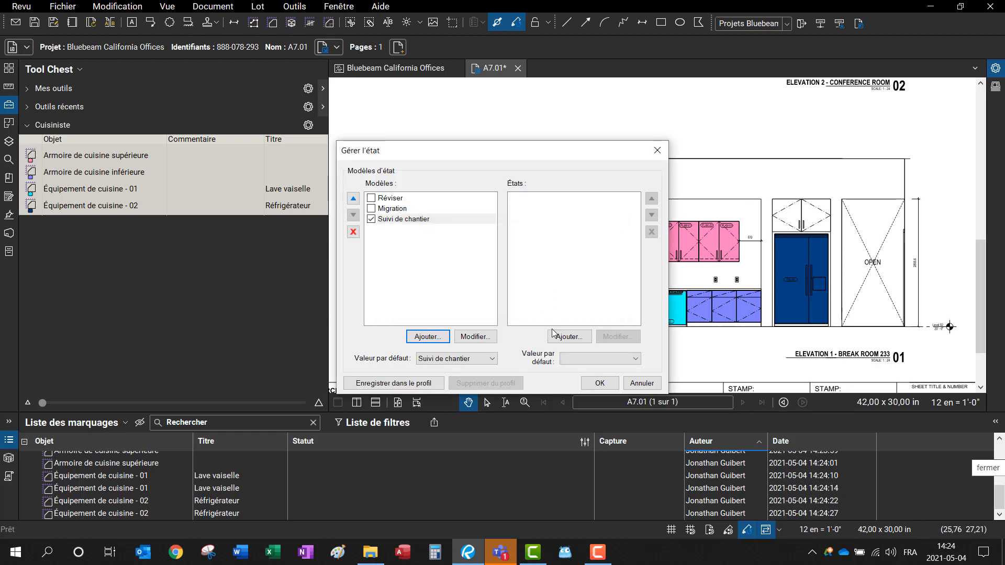
# Step: Add a Défaut state with a light colour to Suivi de chantier
pyautogui.click(569, 336)
pyautogui.click(513, 244)
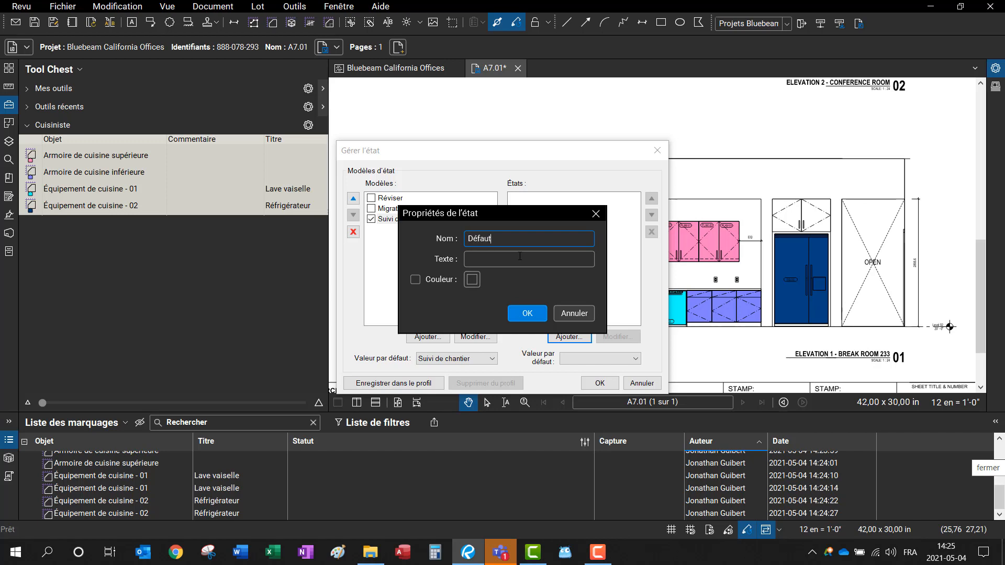
pyautogui.click(415, 280)
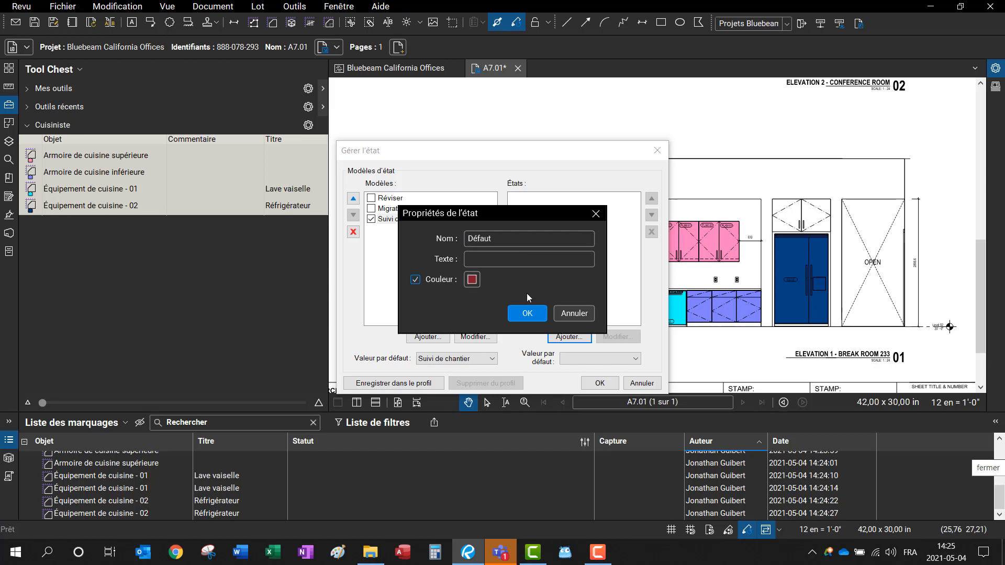
pyautogui.click(471, 280)
pyautogui.click(542, 363)
pyautogui.click(532, 313)
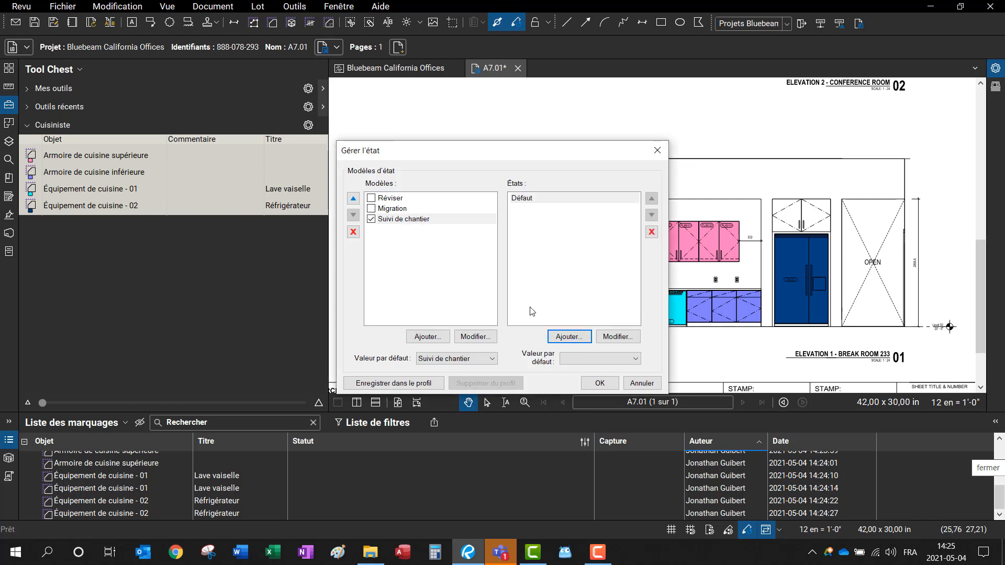
# Step: Add an orange Commandé state and open its properties
pyautogui.click(579, 340)
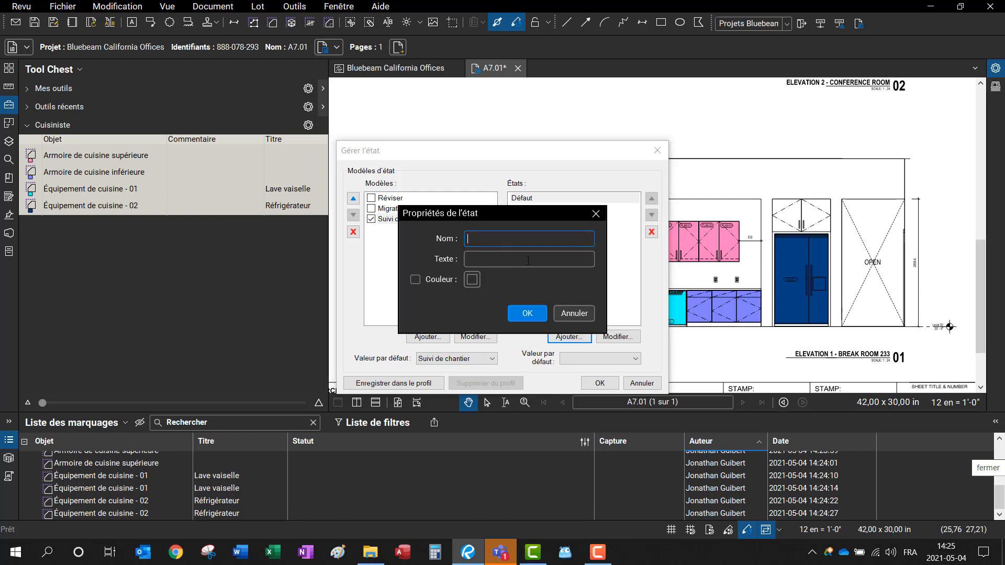
pyautogui.write('Commandé')
pyautogui.click(415, 280)
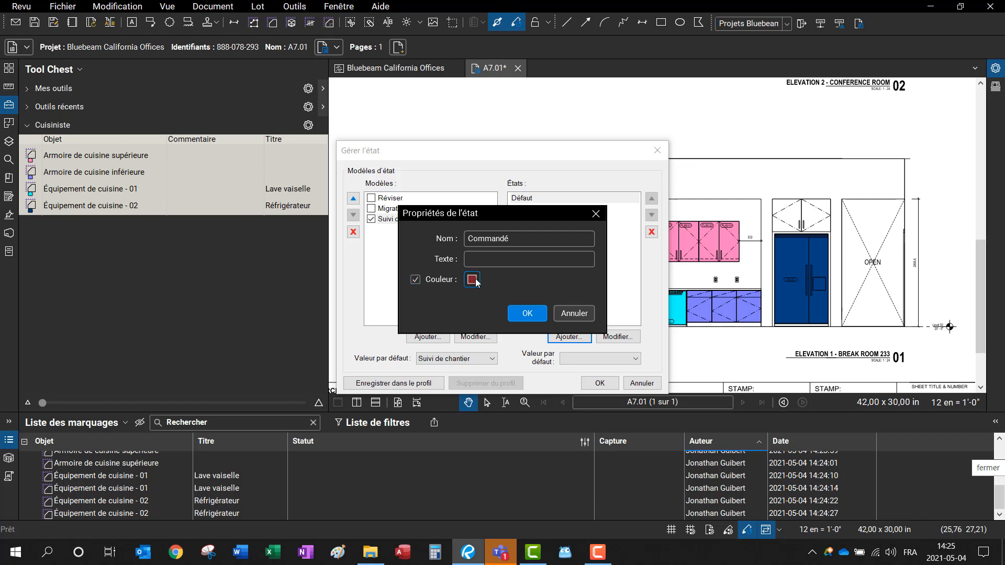
pyautogui.click(472, 279)
pyautogui.click(489, 324)
pyautogui.click(527, 313)
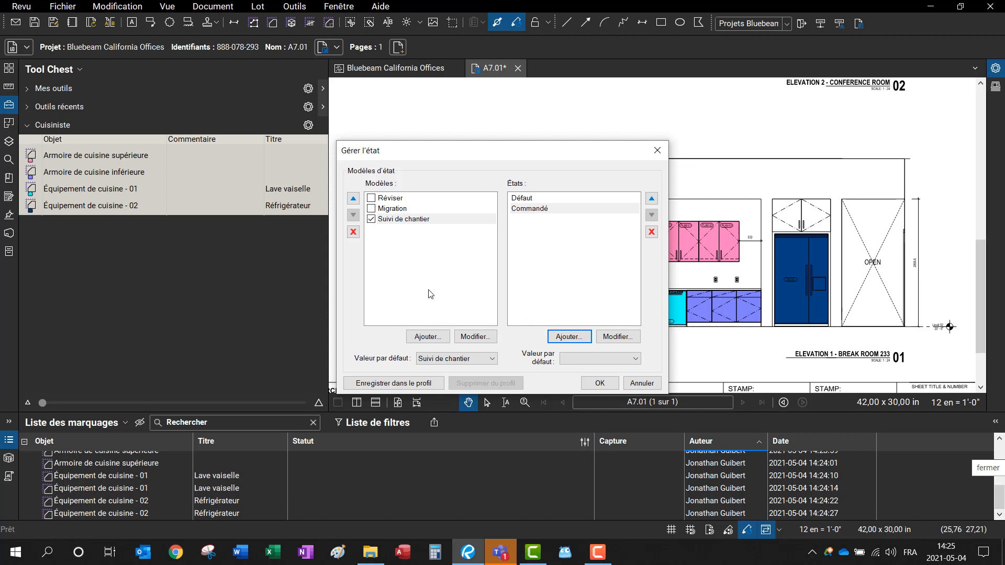
pyautogui.click(536, 208)
pyautogui.click(617, 336)
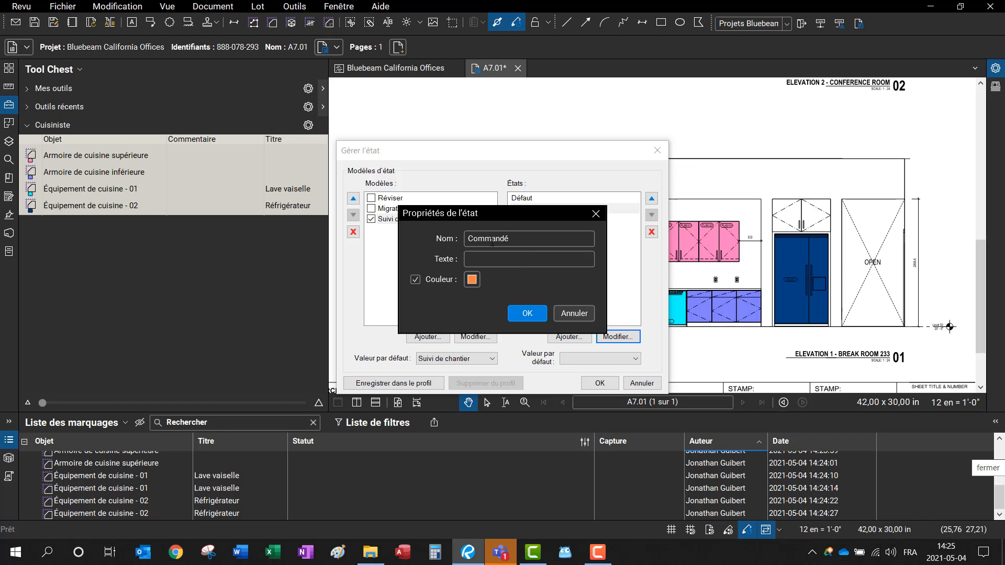
# Step: Add a yellow Livré state to Suivi de chantier
pyautogui.click(562, 320)
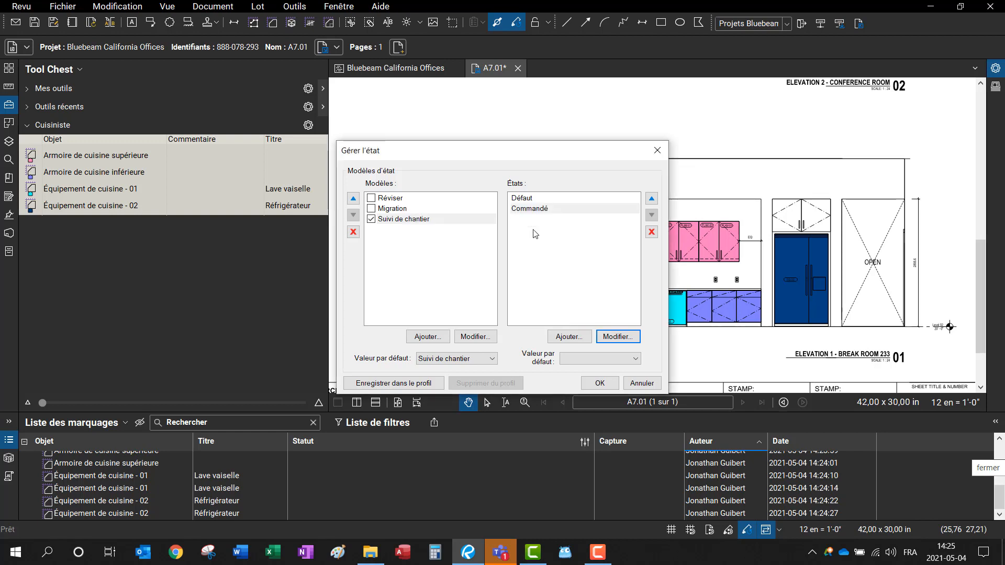
pyautogui.click(570, 337)
pyautogui.click(495, 245)
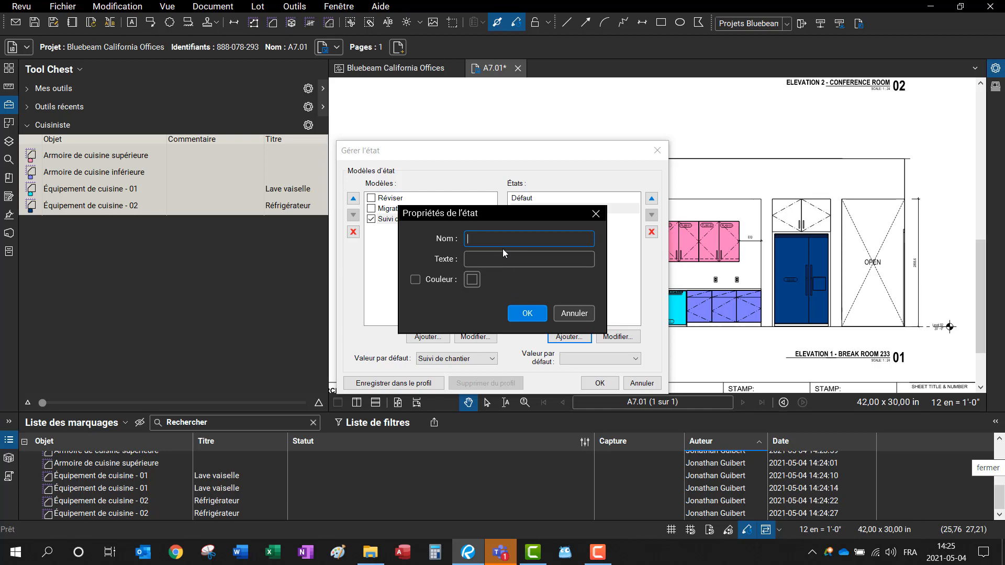
pyautogui.write('Livré')
pyautogui.click(416, 281)
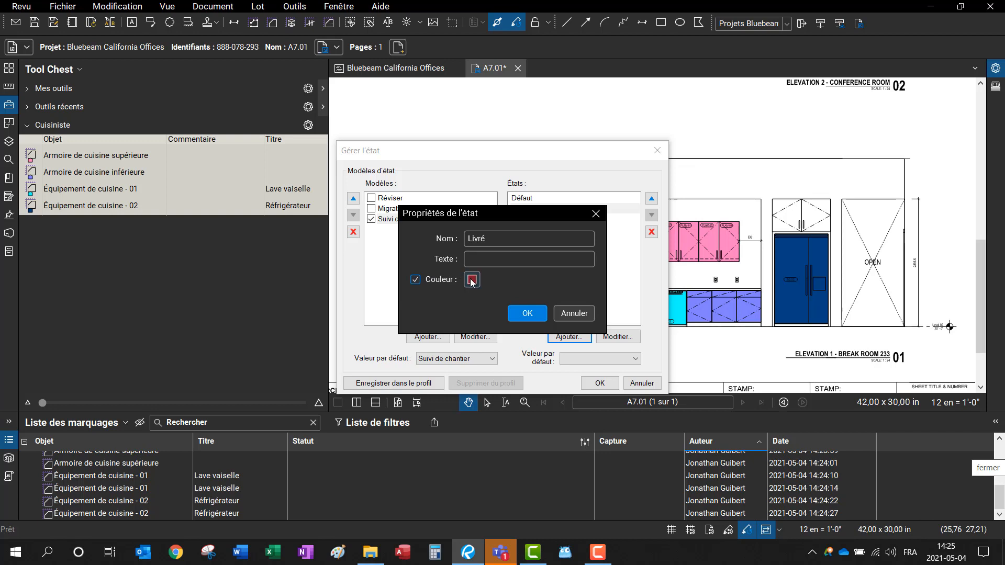
pyautogui.click(472, 280)
pyautogui.click(491, 312)
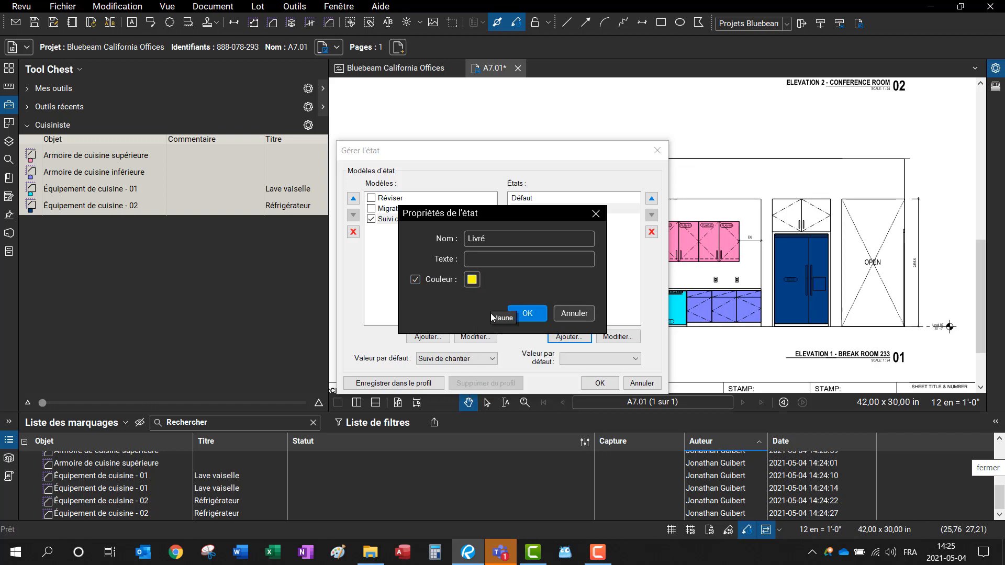
pyautogui.click(529, 313)
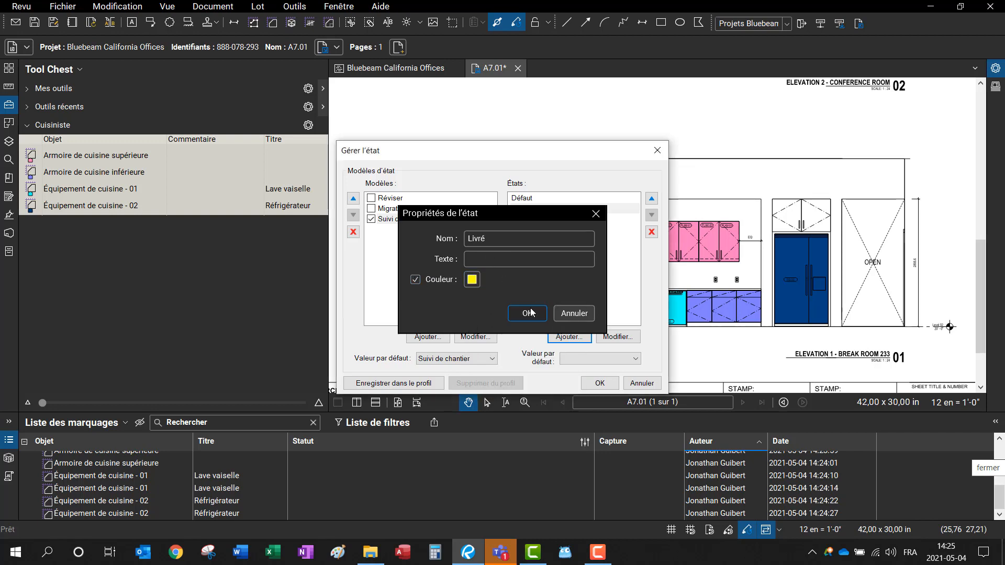
# Step: Add a dark green Installé state
pyautogui.click(570, 337)
pyautogui.click(490, 242)
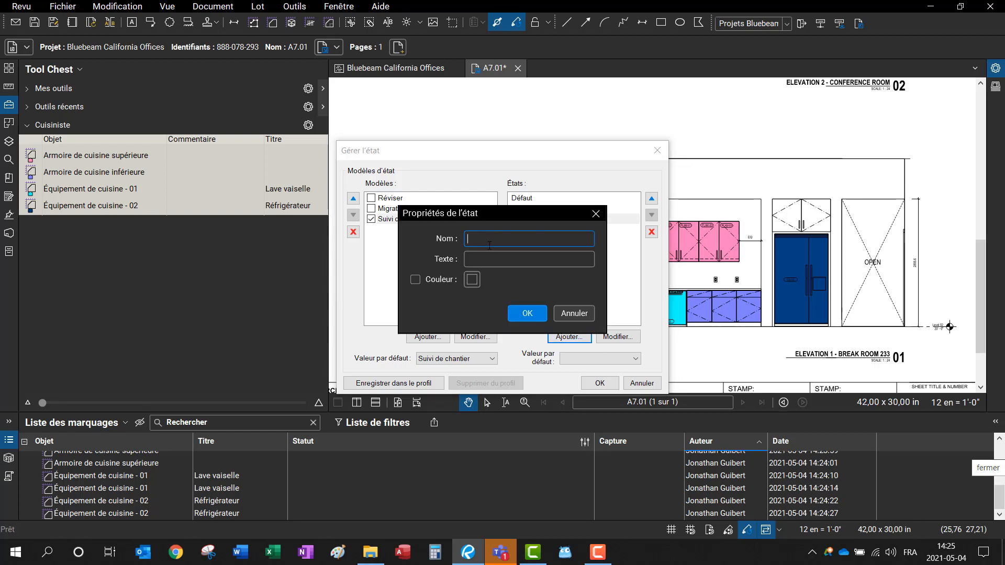
pyautogui.write('Installé')
pyautogui.click(422, 281)
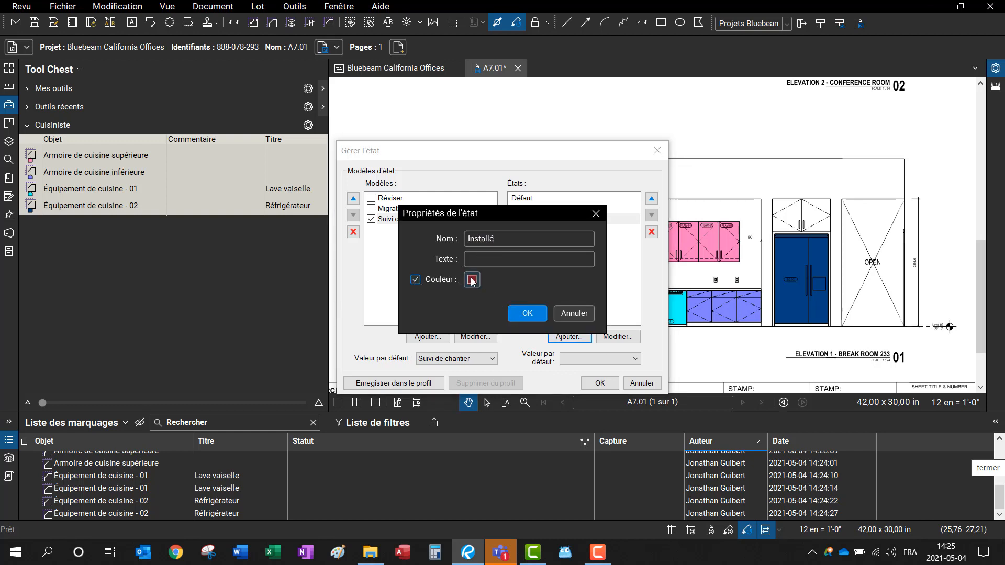
pyautogui.click(472, 280)
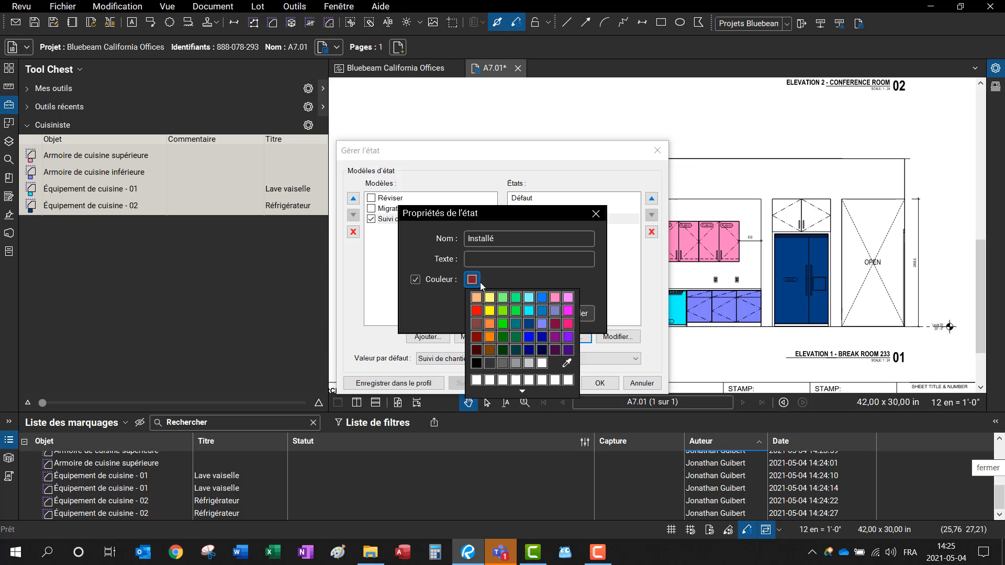
pyautogui.click(502, 336)
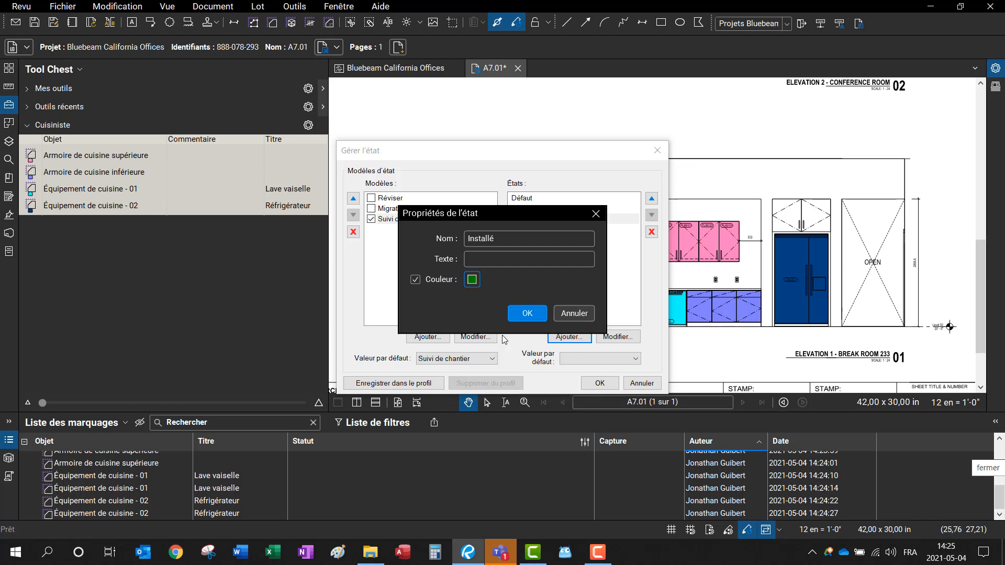
pyautogui.click(537, 317)
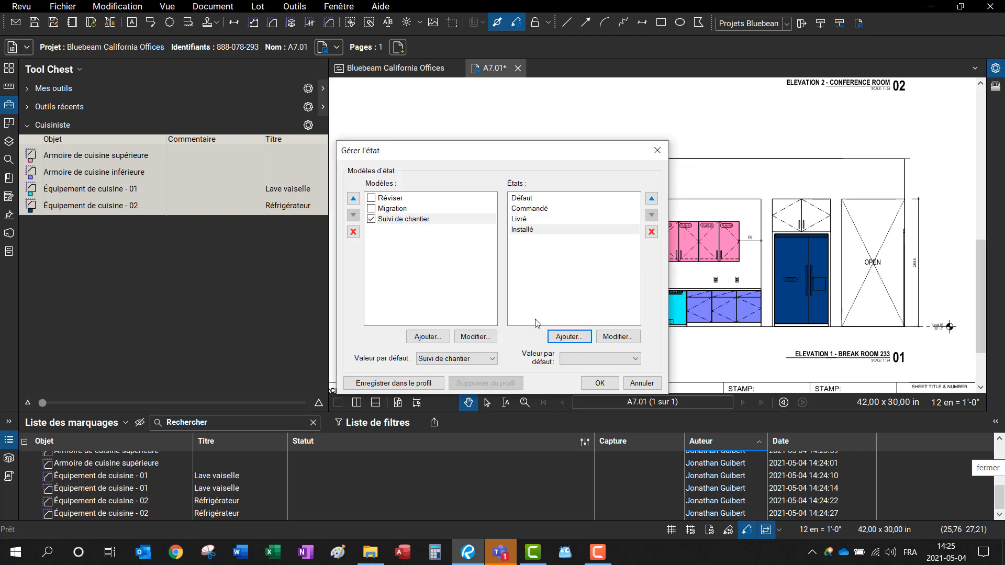
# Step: Add a red Bris state, set Défaut as the default value, and save
pyautogui.click(570, 336)
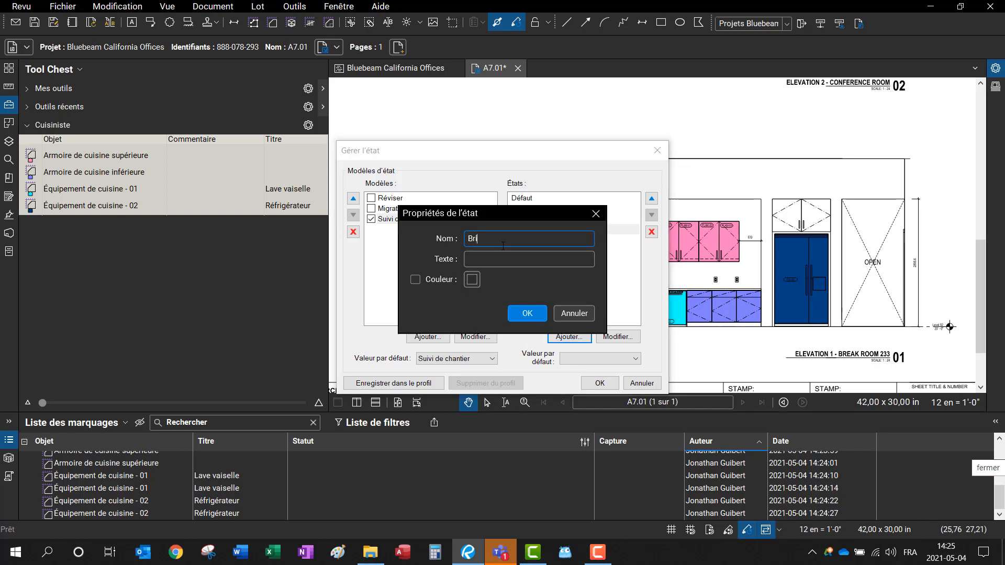
pyautogui.click(416, 281)
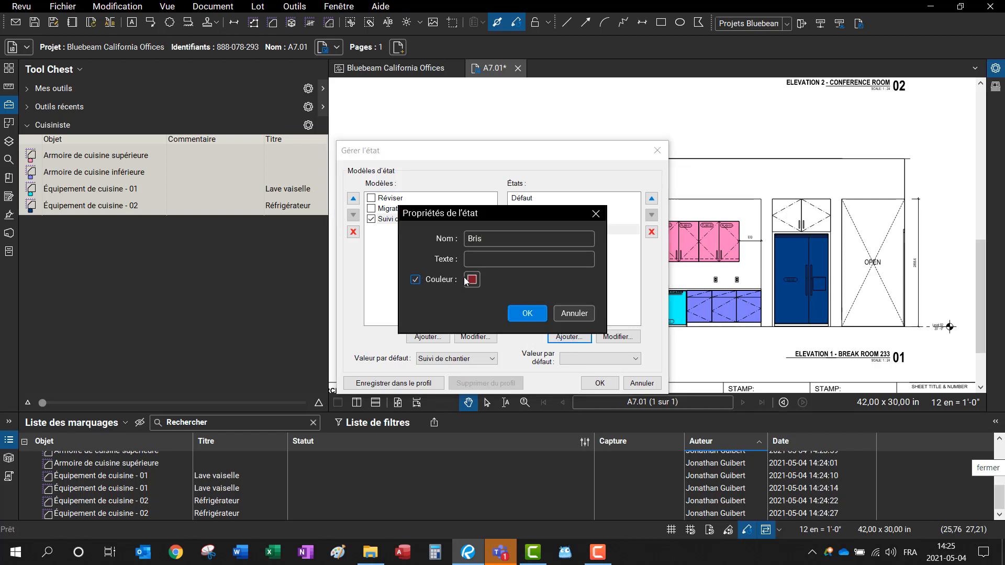
pyautogui.click(471, 279)
pyautogui.click(477, 312)
pyautogui.click(527, 314)
pyautogui.click(581, 359)
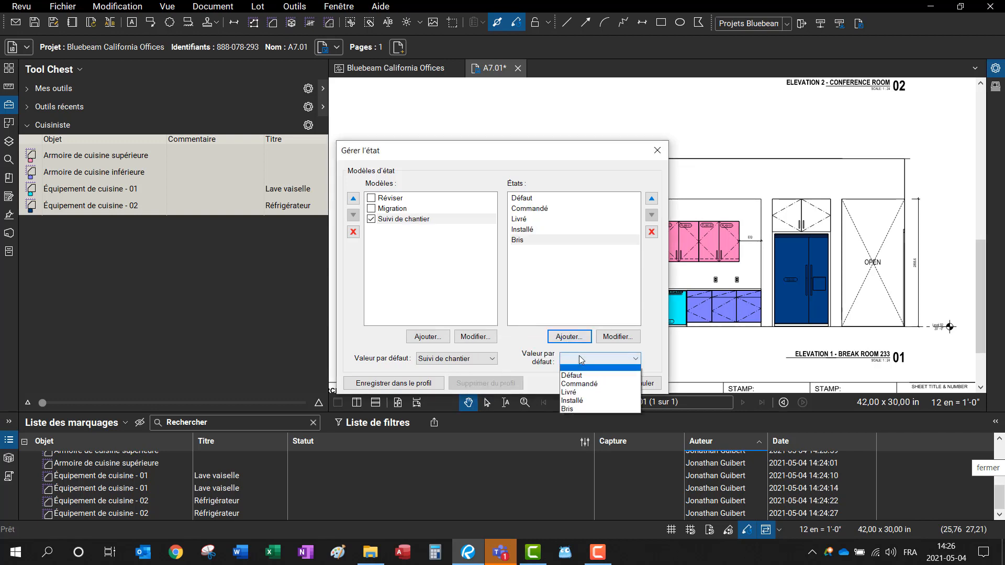
pyautogui.click(594, 378)
pyautogui.click(597, 383)
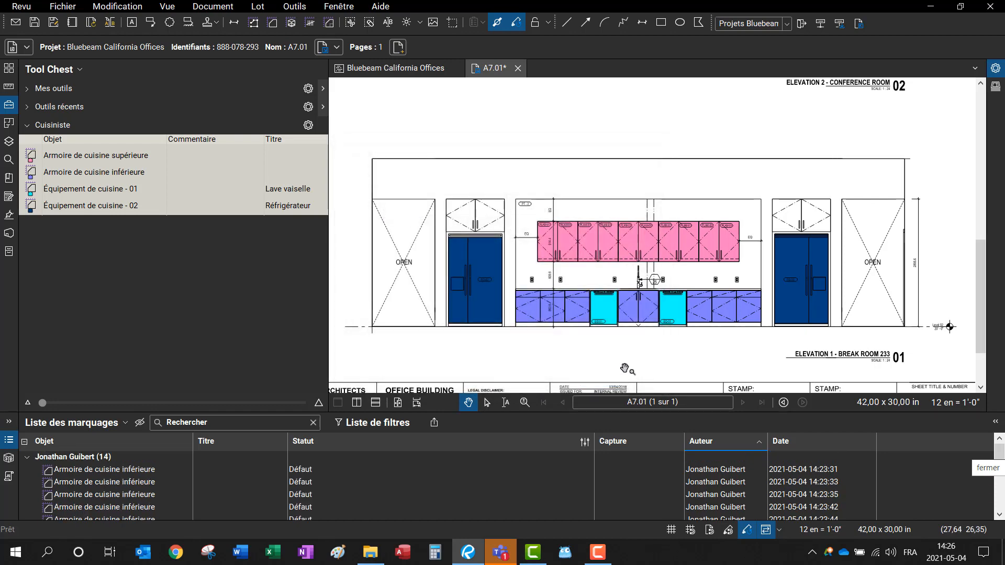
pyautogui.scroll(-2, 644, 372)
# Step: Select all 14 elevation markups and set their fill to Aucun
pyautogui.press('v')
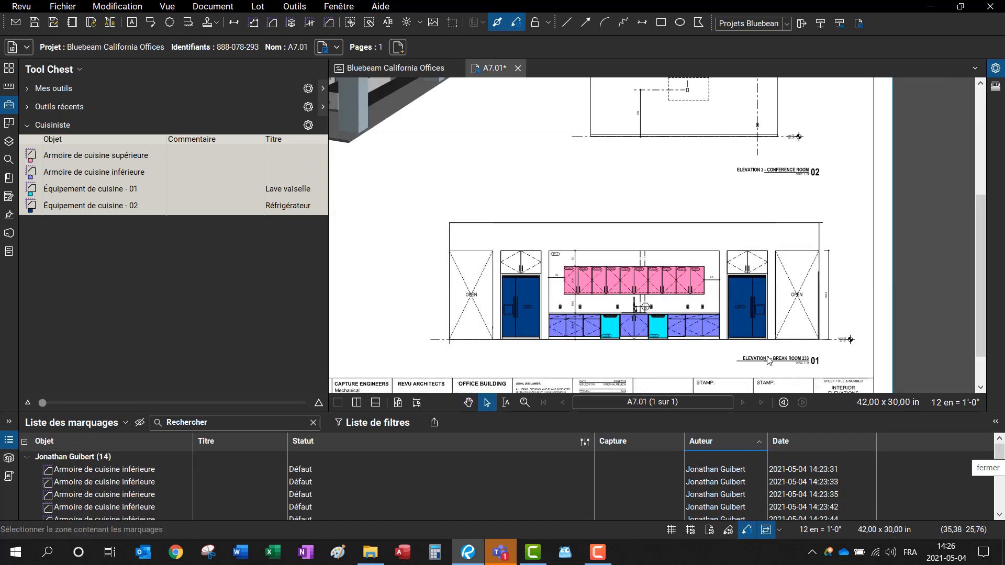
pyautogui.moveTo(763, 349); pyautogui.dragTo(441, 235)
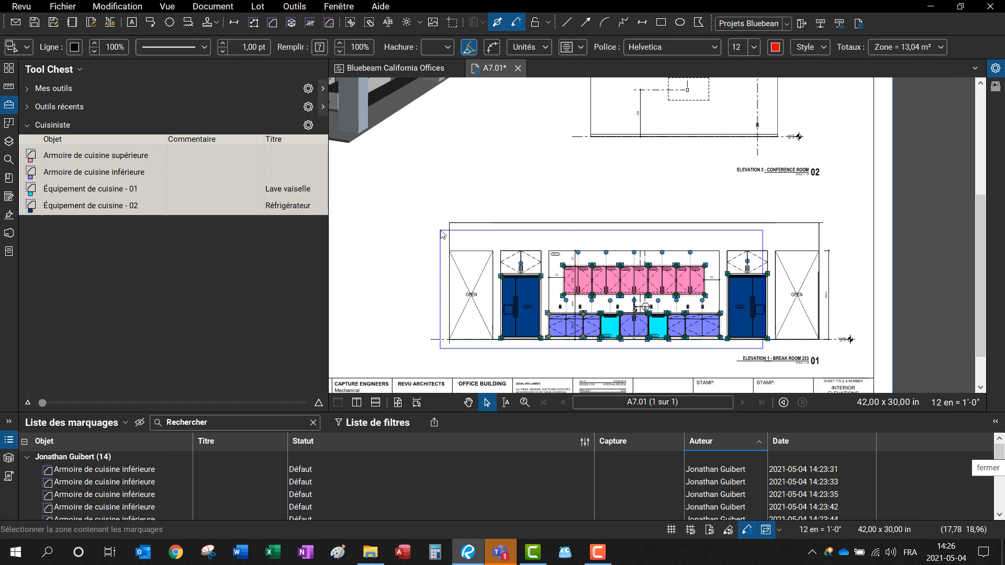
pyautogui.click(992, 72)
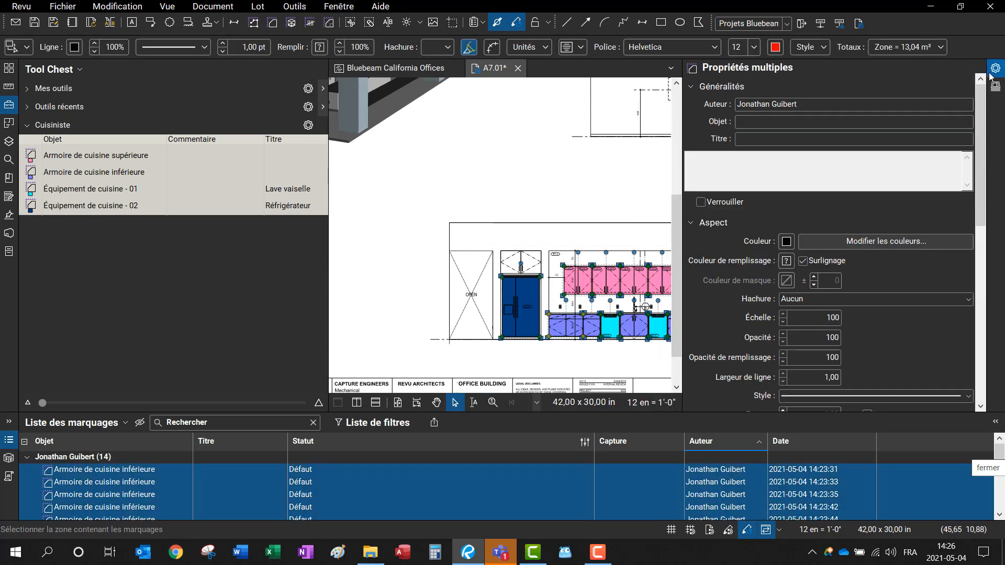
pyautogui.click(324, 47)
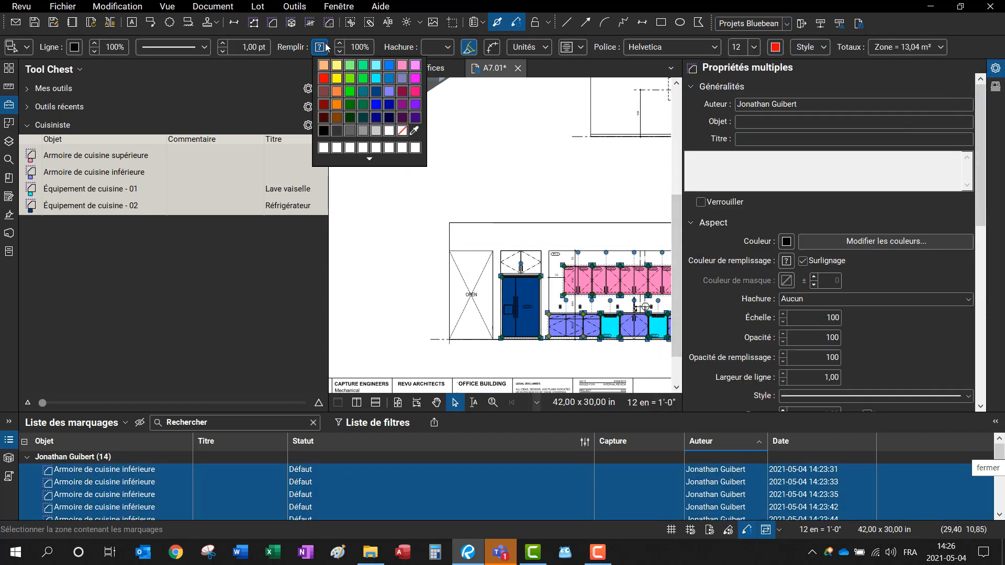
pyautogui.click(403, 132)
pyautogui.click(600, 207)
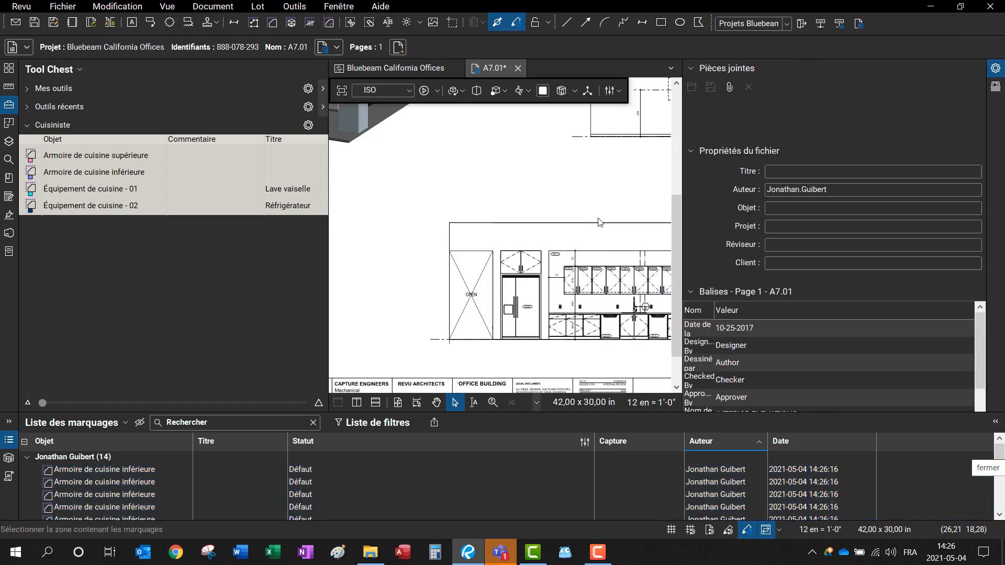
pyautogui.scroll(2, 606, 220)
pyautogui.moveTo(610, 217)
pyautogui.mouseDown()
pyautogui.moveTo(548, 163)
pyautogui.moveTo(501, 148)
pyautogui.mouseUp()
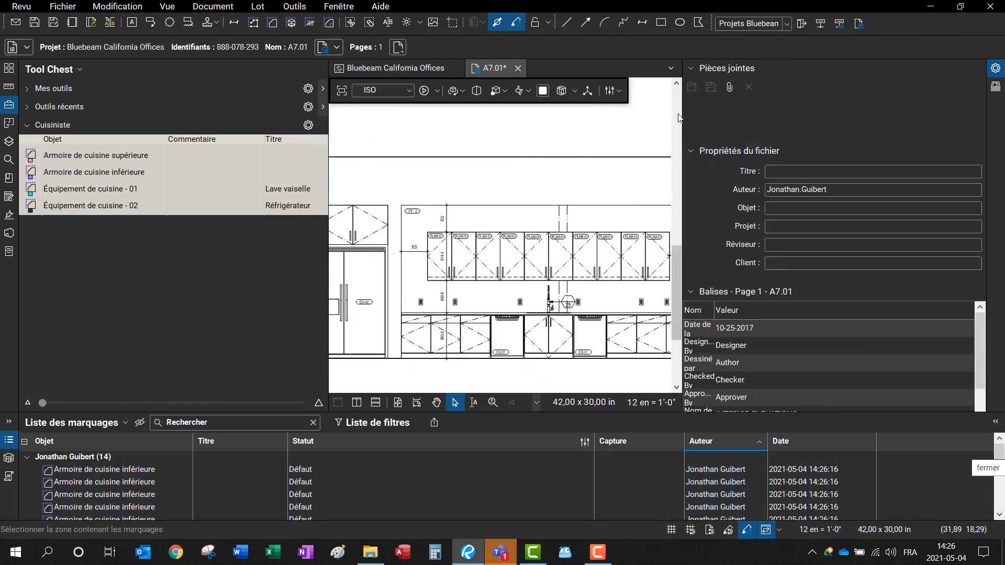
# Step: Collapse the Properties and Tool Chest panels and centre the break room elevation
pyautogui.click(685, 114)
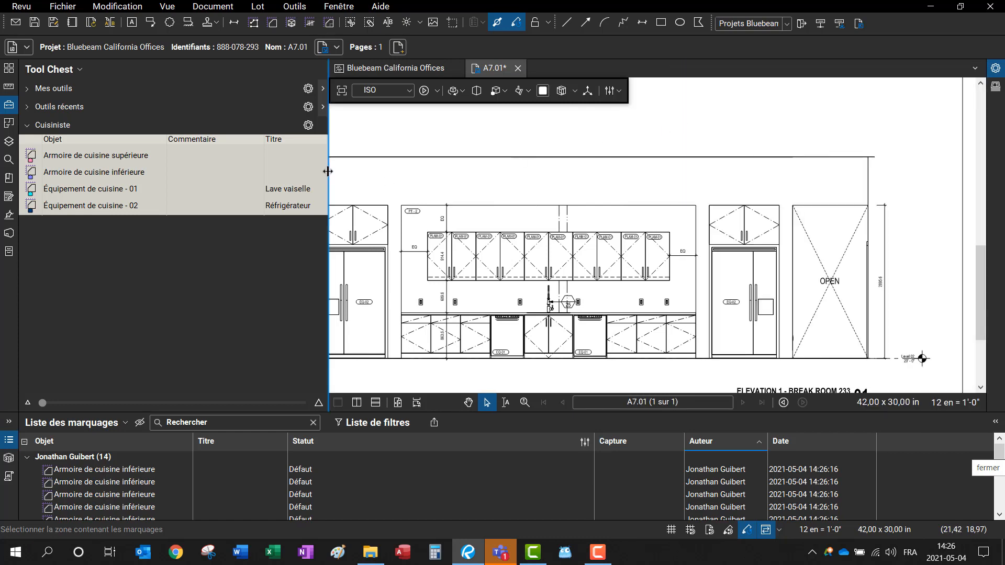
pyautogui.click(330, 173)
pyautogui.moveTo(495, 259); pyautogui.dragTo(777, 226)
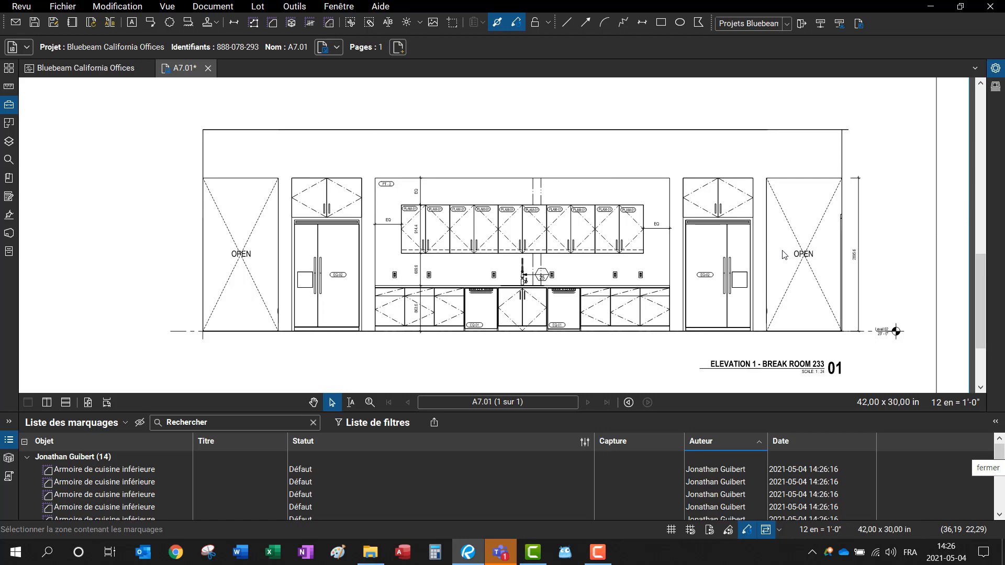
pyautogui.scroll(3, 387, 362)
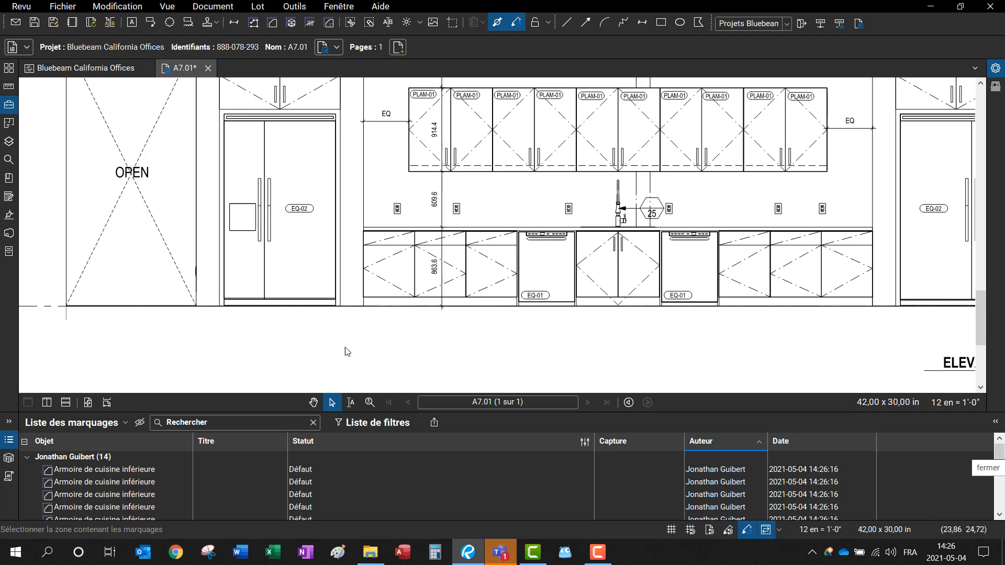
# Step: Set the first Armoire de cuisine inférieure row's Statut to Commandé in the Markups list
pyautogui.click(125, 474)
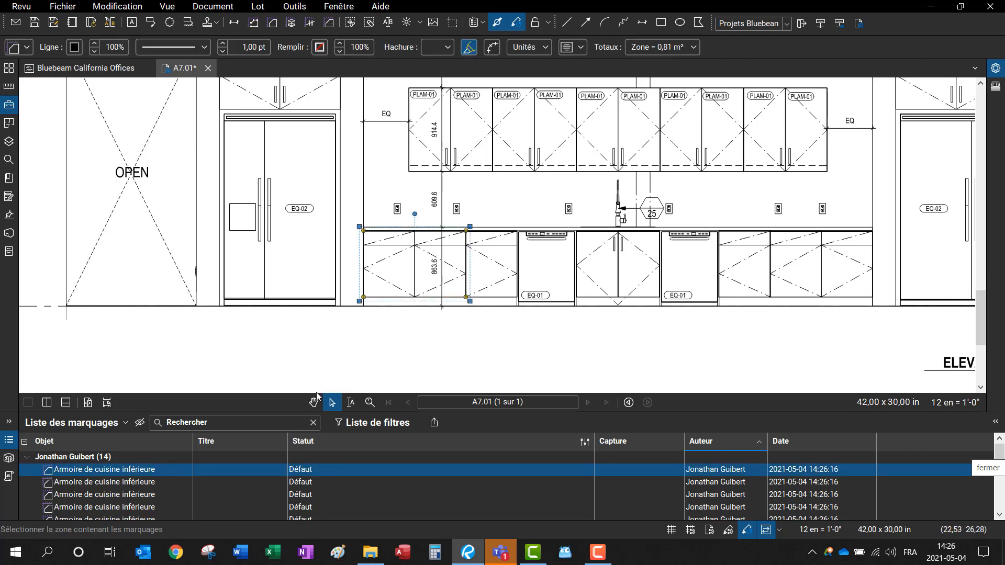
pyautogui.click(487, 271)
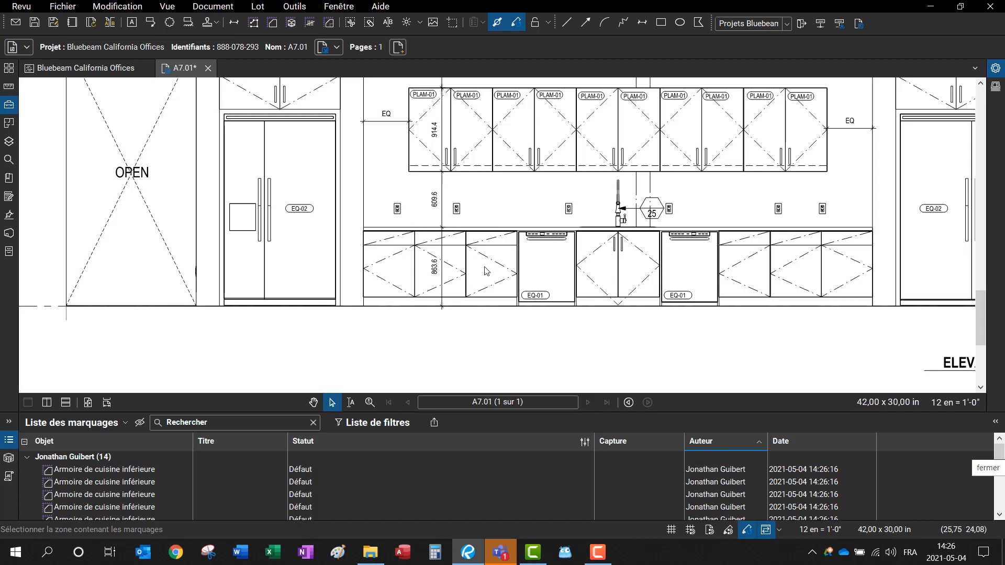
pyautogui.moveTo(904, 366); pyautogui.dragTo(392, 117)
pyautogui.press('Escape')
pyautogui.click(126, 471)
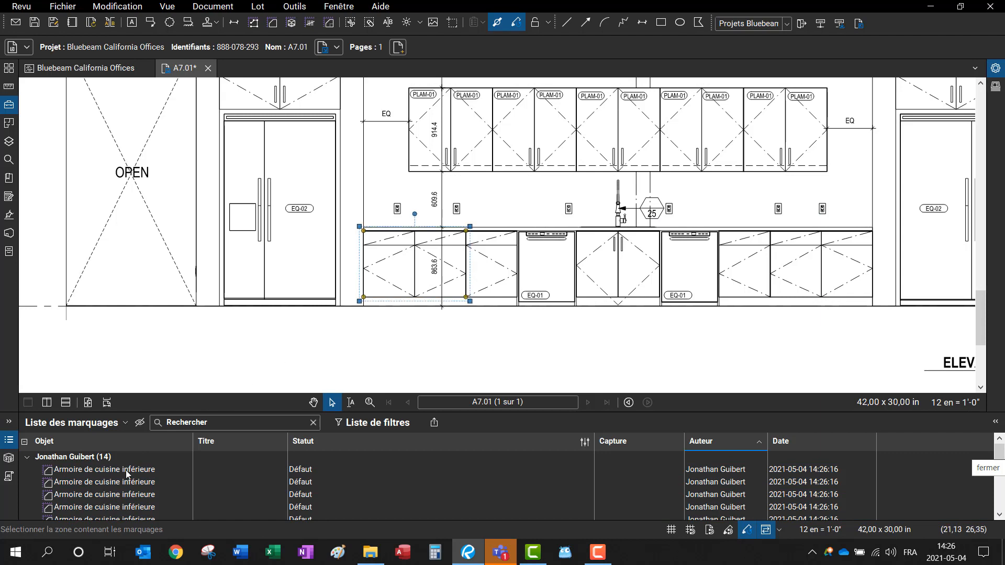
pyautogui.click(365, 470)
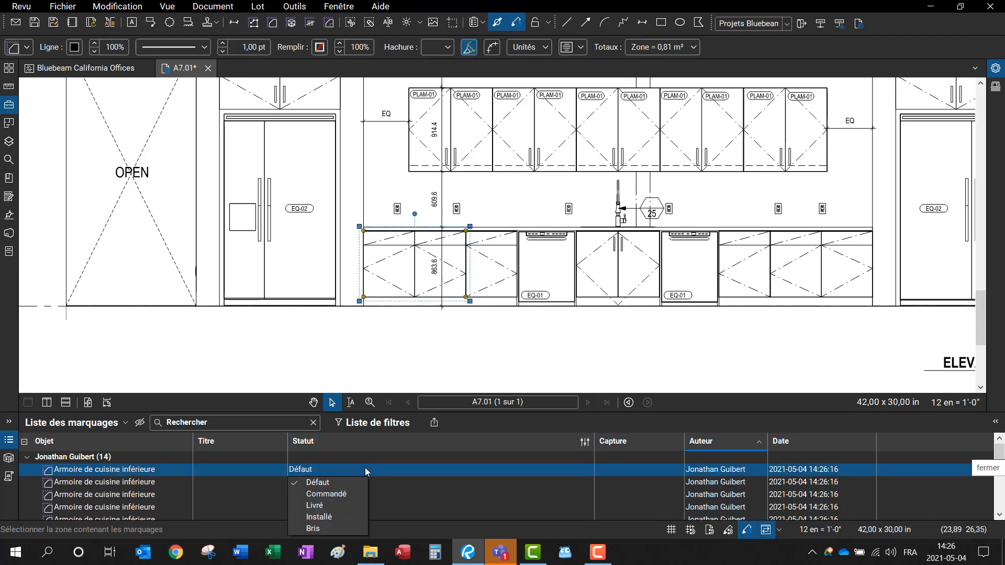
pyautogui.click(335, 495)
pyautogui.scroll(-3, 600, 340)
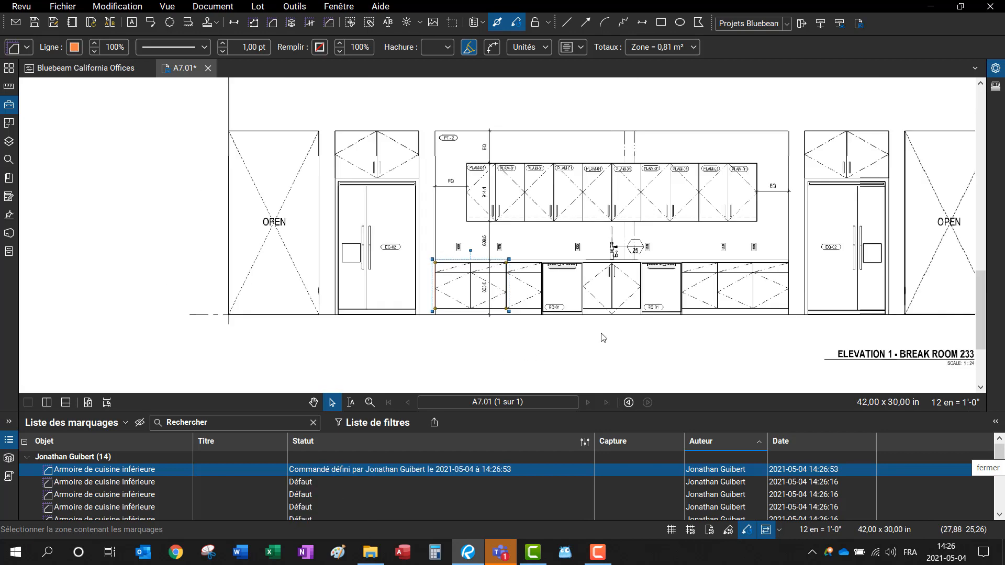
pyautogui.click(495, 333)
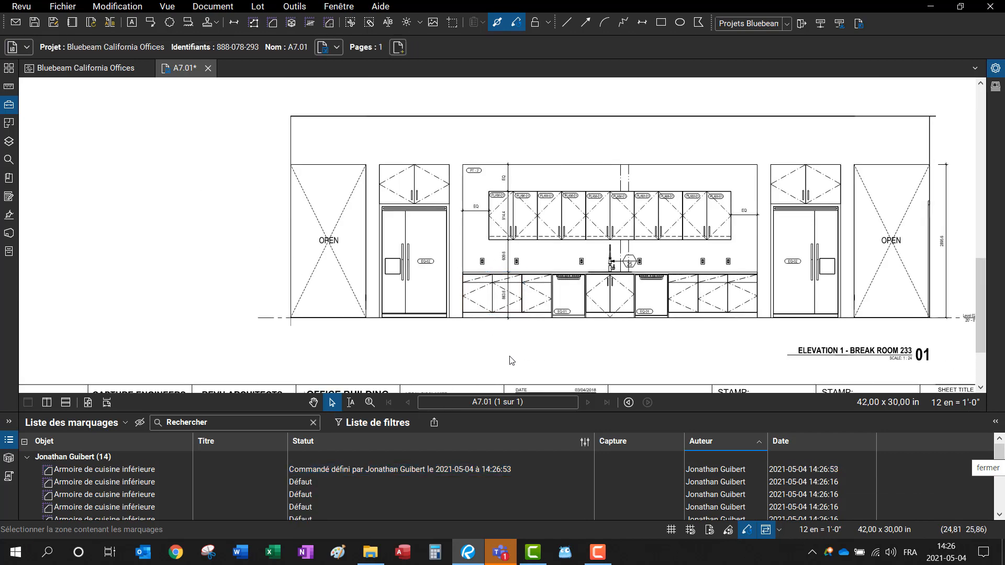
# Step: Select the elevation markups and open status management to show the Suivi de chantier statuses
pyautogui.moveTo(889, 334)
pyautogui.mouseDown()
pyautogui.moveTo(445, 160)
pyautogui.moveTo(351, 157)
pyautogui.mouseUp()
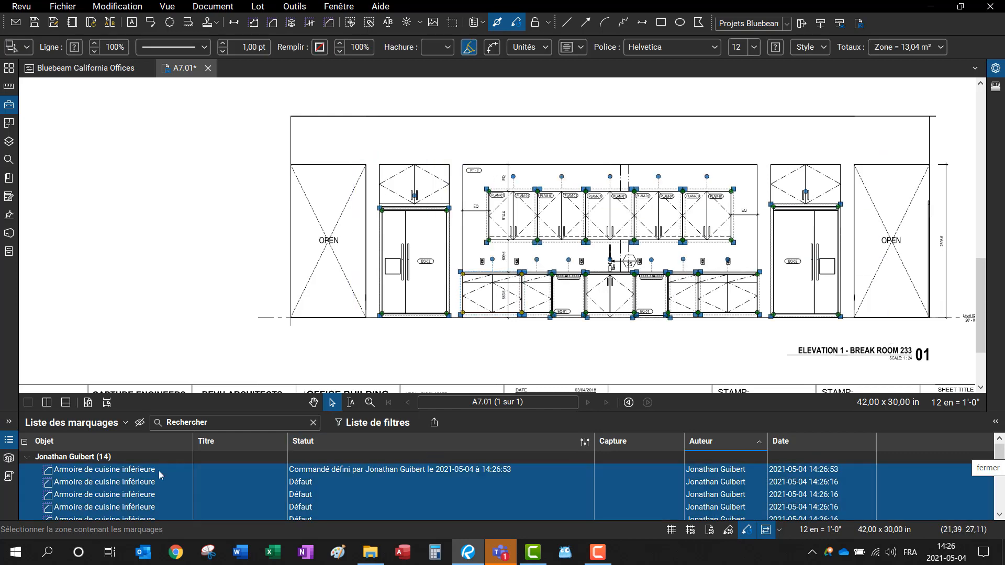
pyautogui.click(584, 444)
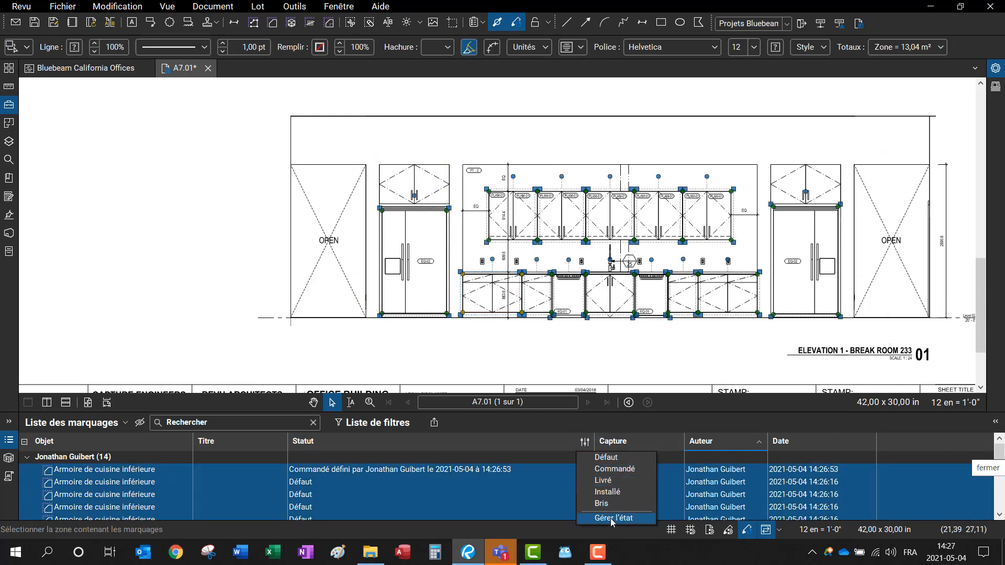
pyautogui.click(611, 517)
pyautogui.click(534, 221)
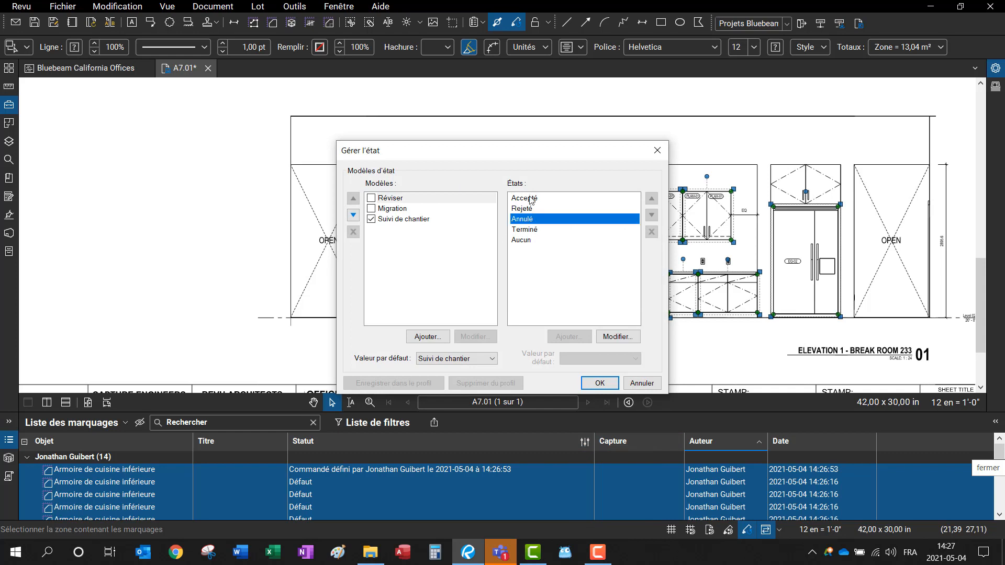
pyautogui.click(530, 199)
pyautogui.click(411, 220)
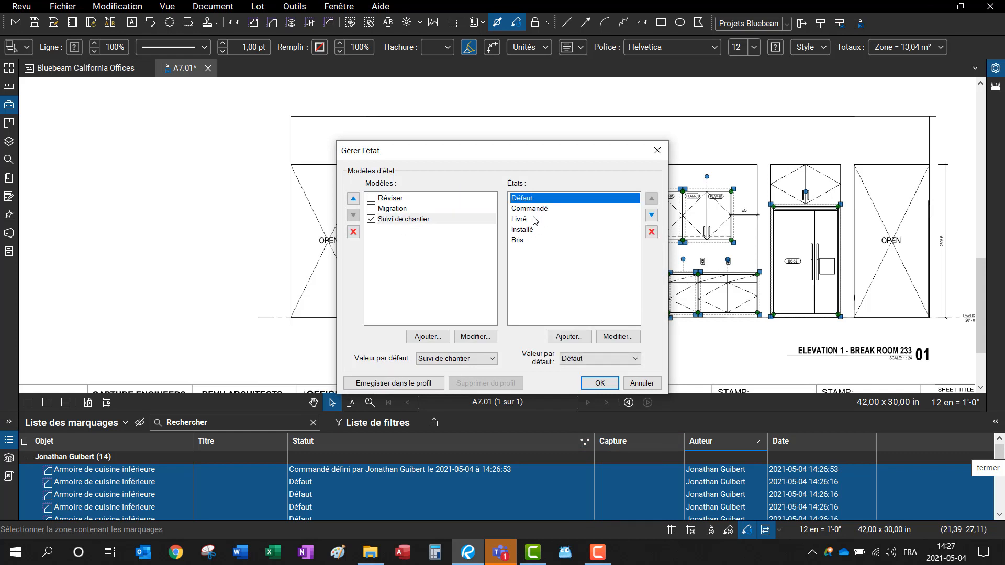
# Step: Make the Commandé status orange and close the status manager, keeping the changes
pyautogui.click(531, 209)
pyautogui.click(618, 336)
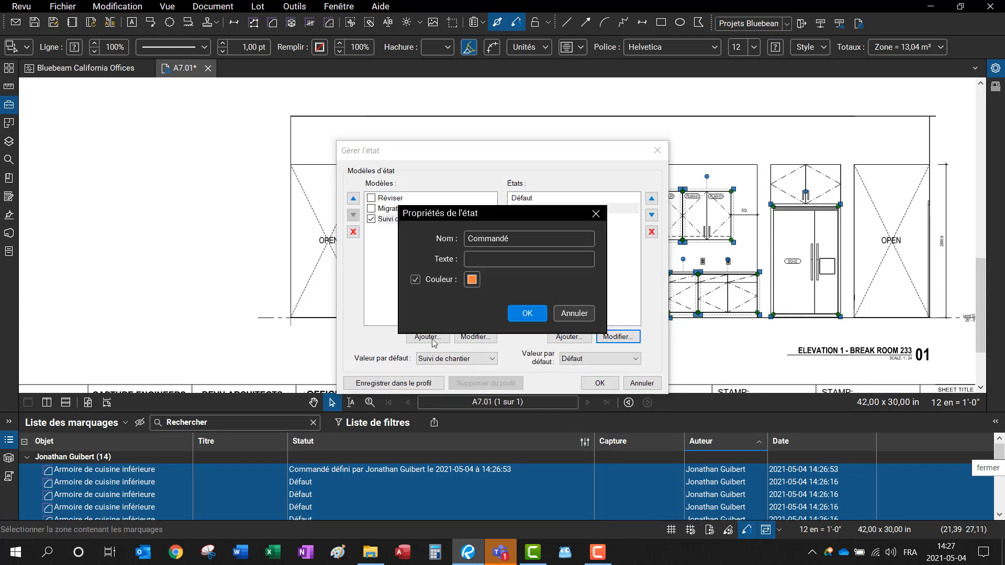
pyautogui.click(526, 314)
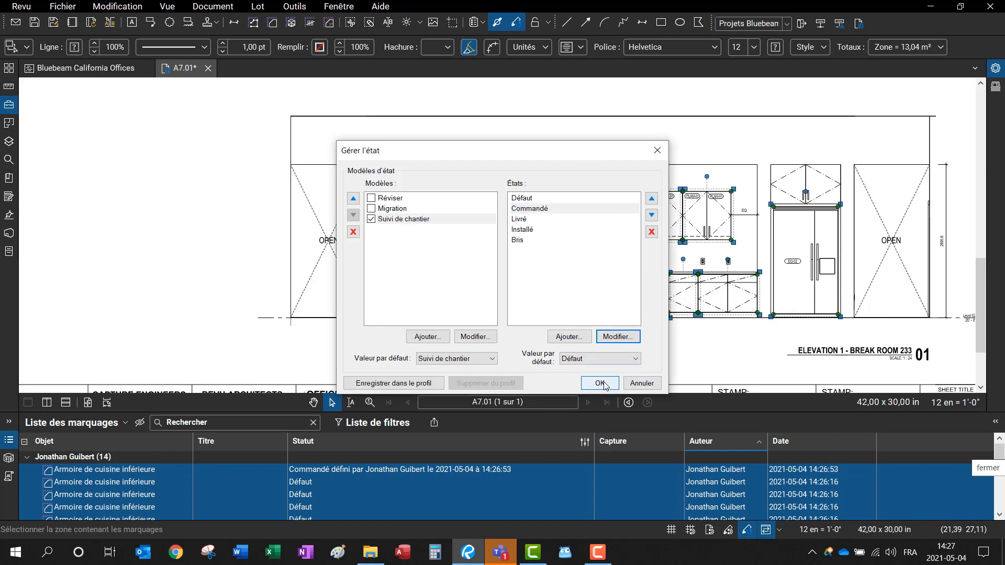
pyautogui.click(599, 383)
pyautogui.scroll(-1, 720, 339)
pyautogui.click(758, 344)
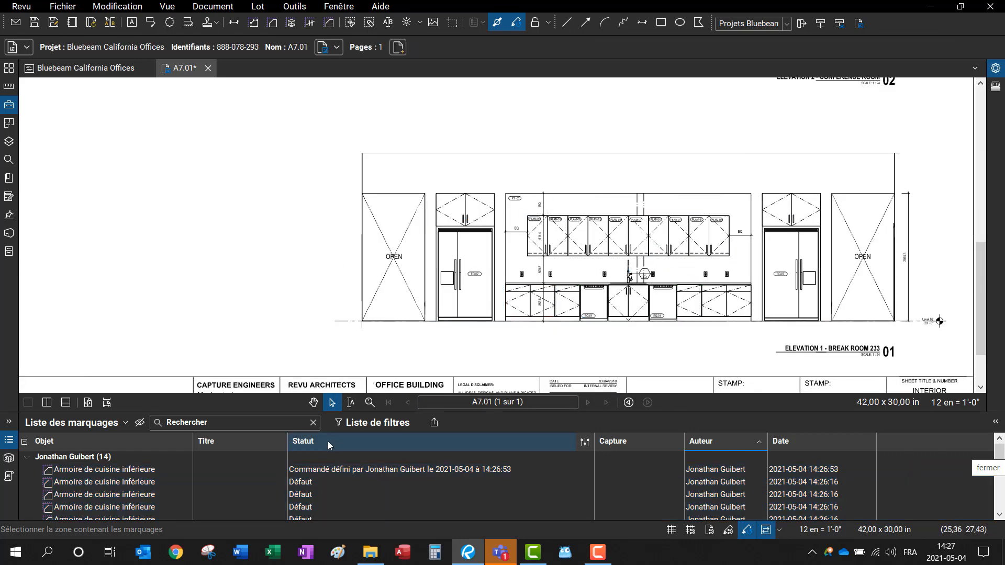
# Step: Select the first through last cabinet rows and apply Définir l'état > Commandé to them all
pyautogui.click(102, 470)
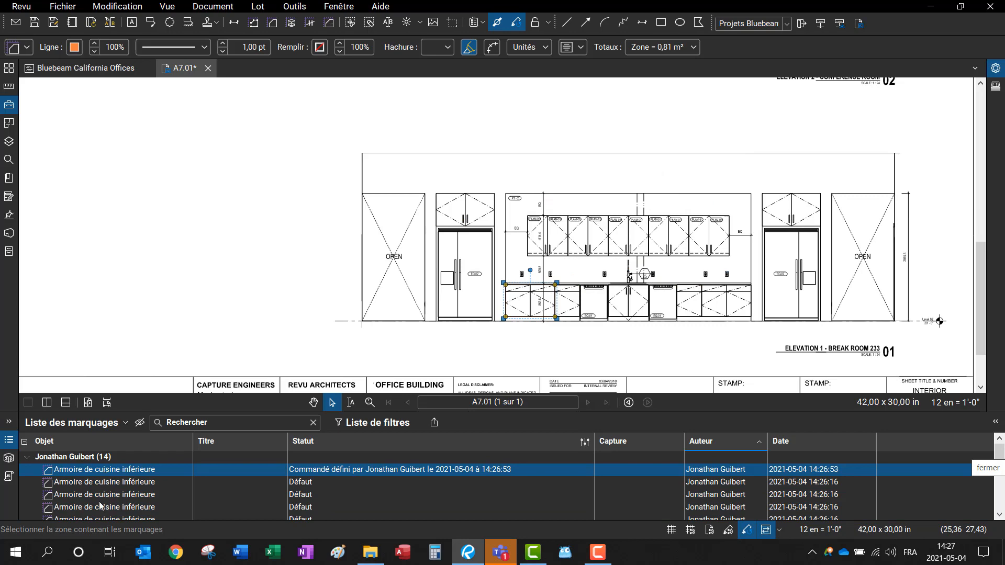
pyautogui.scroll(-3, 146, 508)
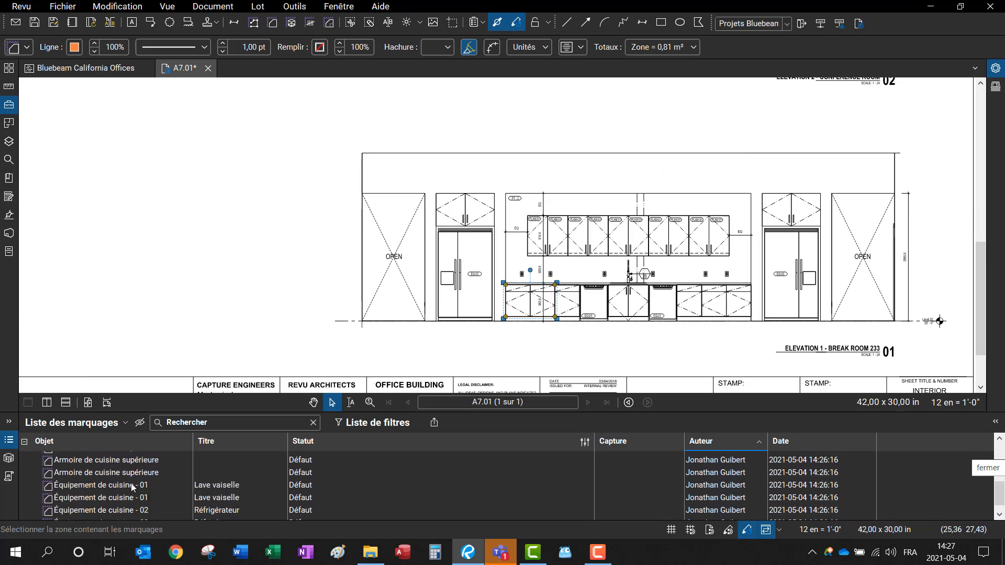
pyautogui.keyDown('shift'); pyautogui.click(146, 474); pyautogui.keyUp('shift')
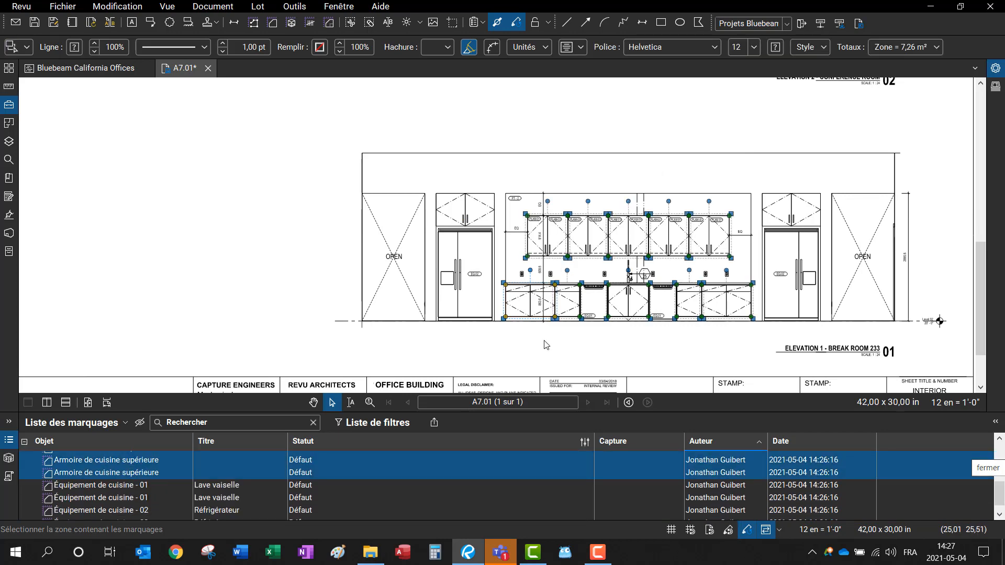
pyautogui.scroll(1, 543, 343)
pyautogui.scroll(1, 465, 500)
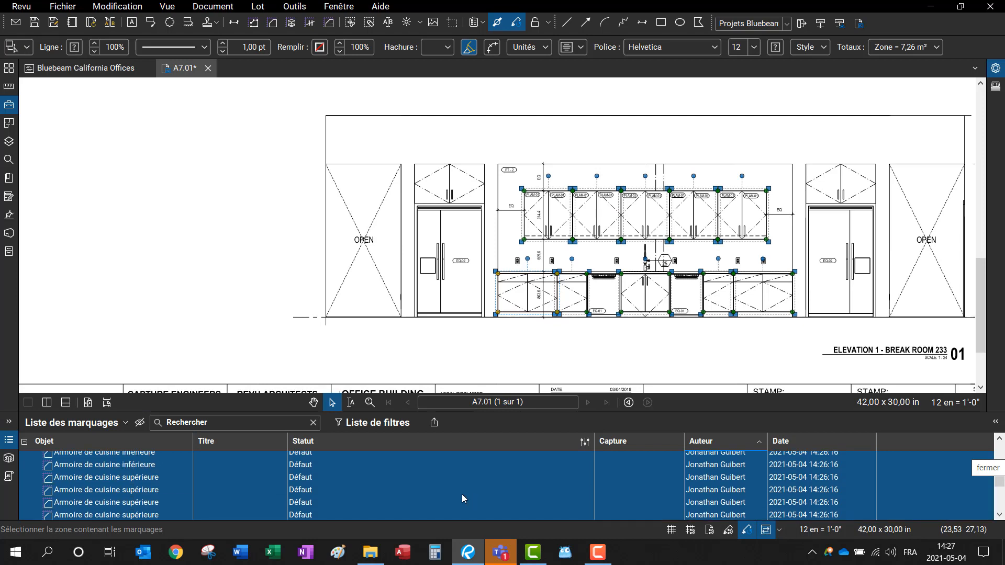
pyautogui.rightClick(347, 464)
pyautogui.moveTo(488, 491)
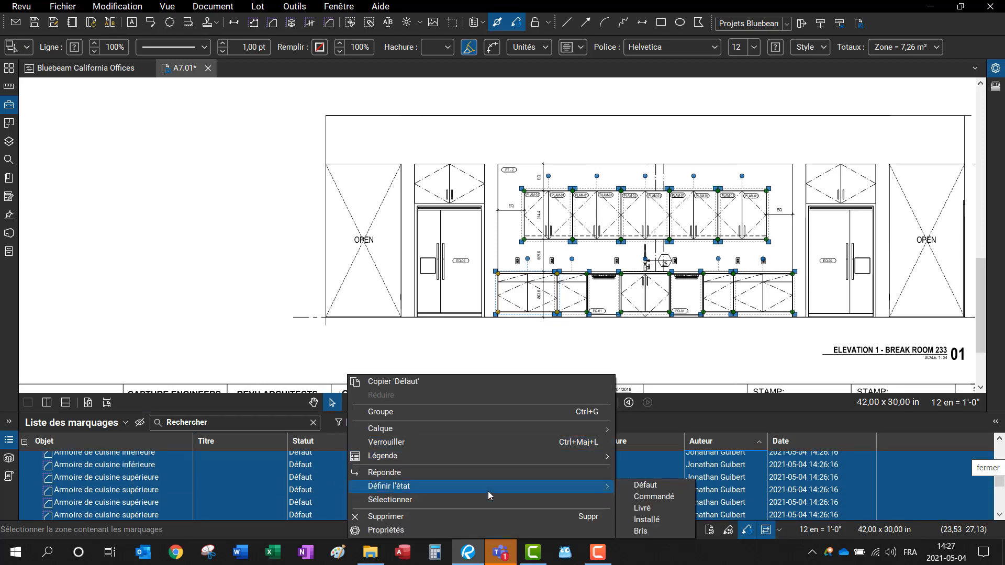
pyautogui.click(654, 495)
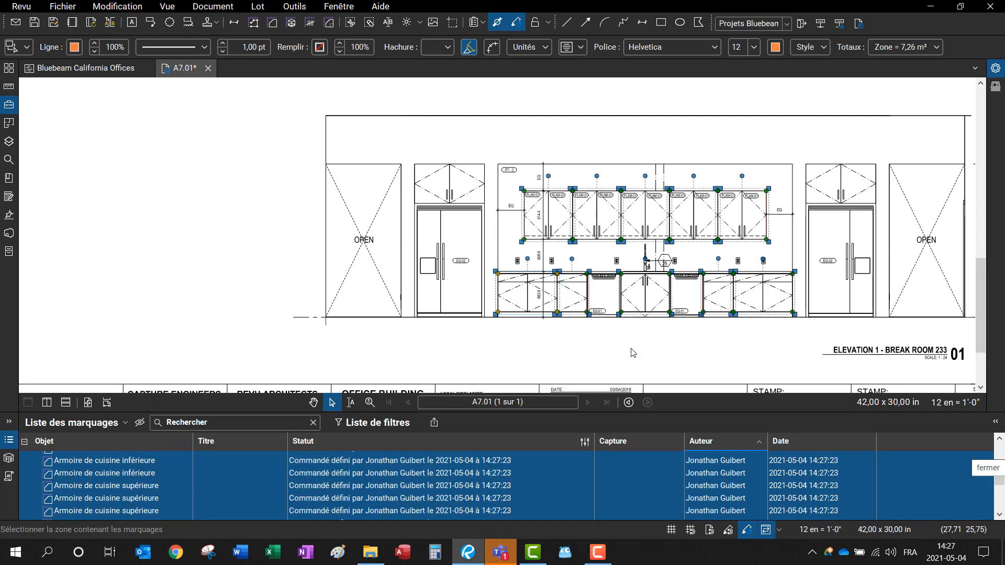
pyautogui.click(635, 352)
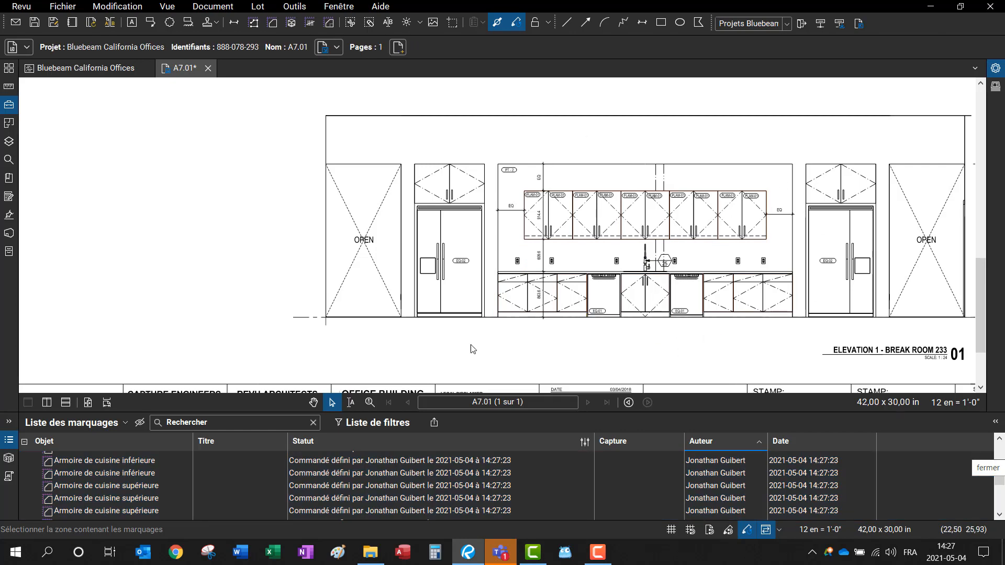
# Step: Draw a small rectangular Surface area measurement below the break-room elevation
pyautogui.scroll(3, 576, 359)
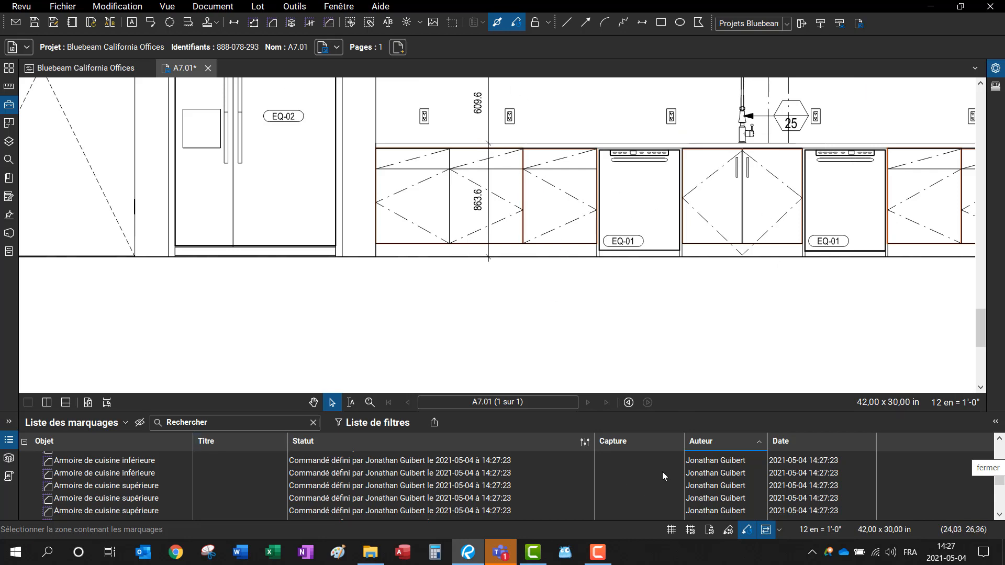
pyautogui.scroll(-2, 874, 211)
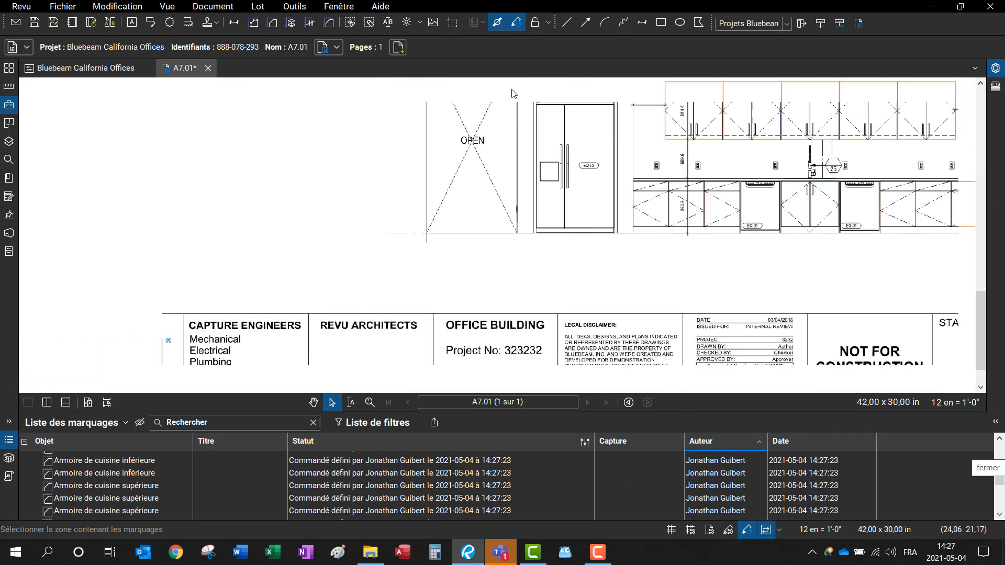
pyautogui.moveTo(754, 278); pyautogui.dragTo(404, 303)
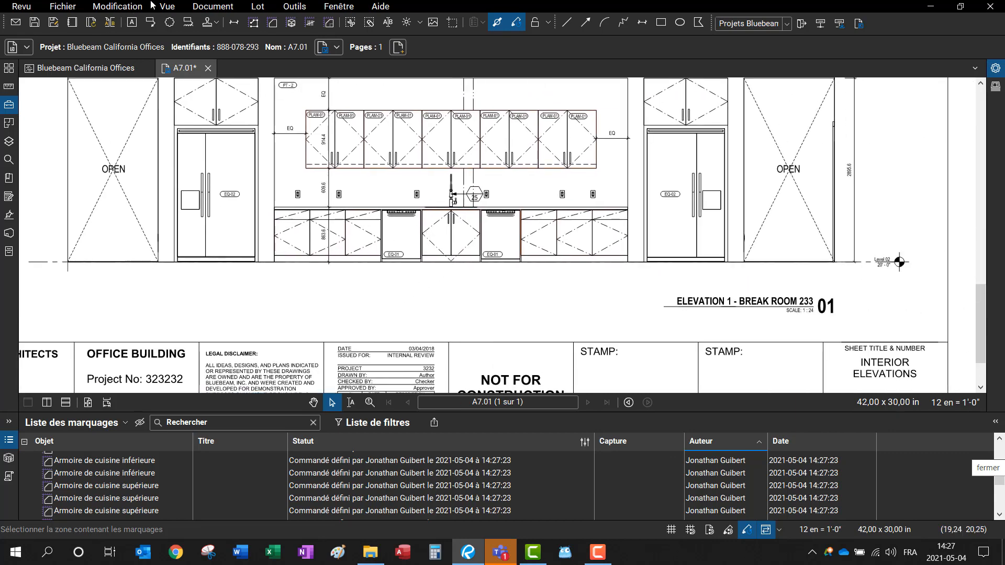
pyautogui.click(272, 22)
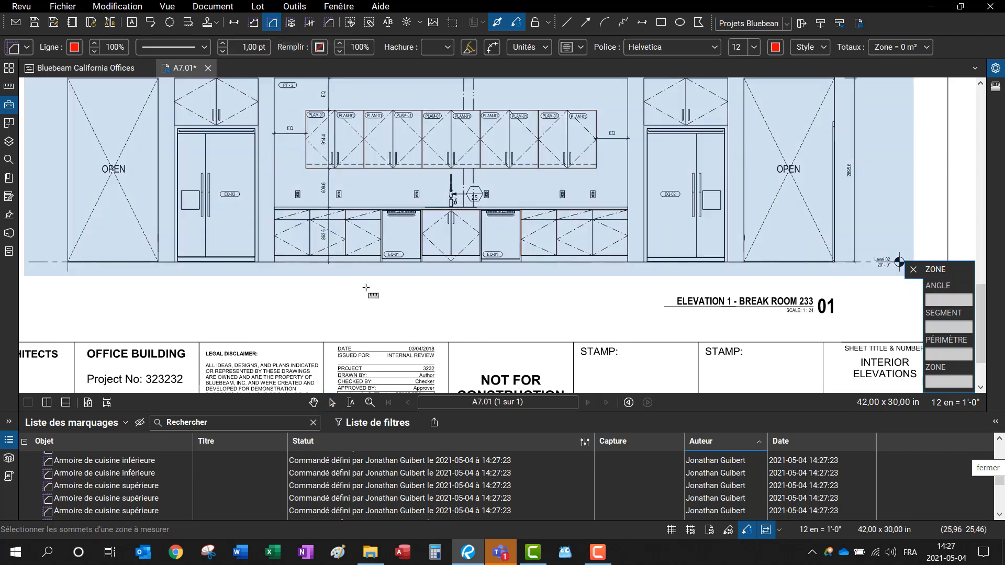
pyautogui.moveTo(366, 286); pyautogui.dragTo(428, 328)
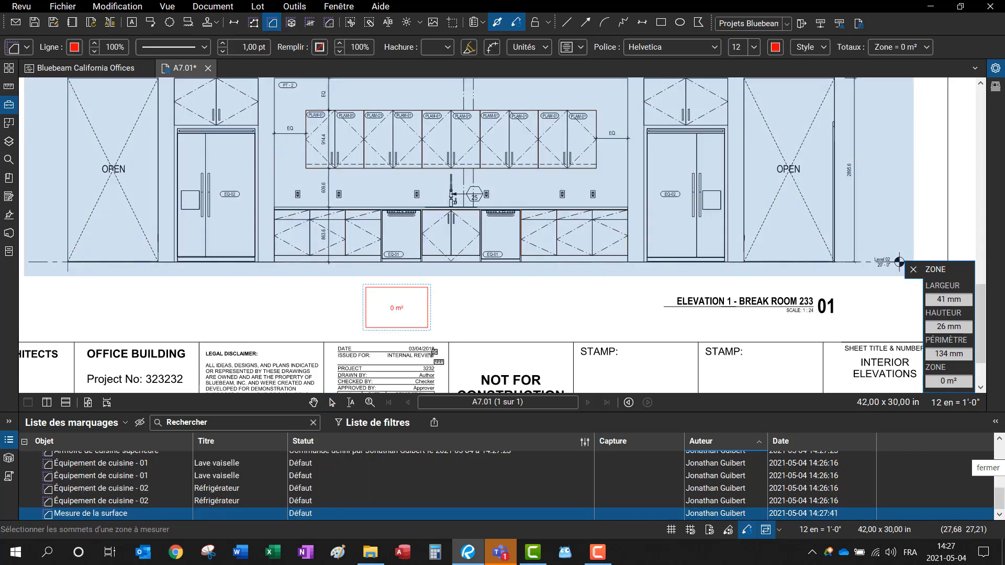
# Step: Set the new 0 m² measurement's status to Commandé and exit the measuring tool
pyautogui.click(319, 514)
pyautogui.click(318, 498)
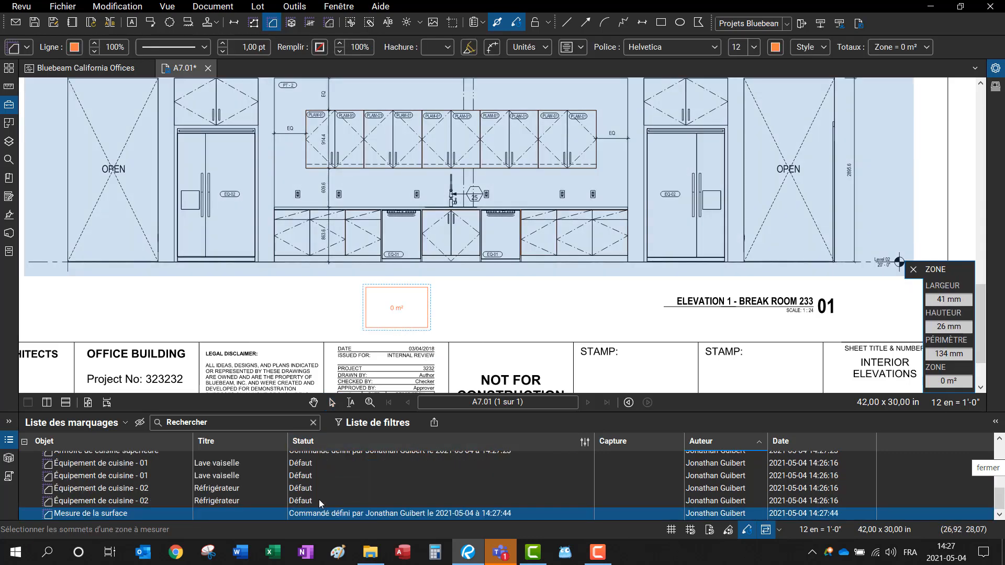
pyautogui.scroll(5, 432, 311)
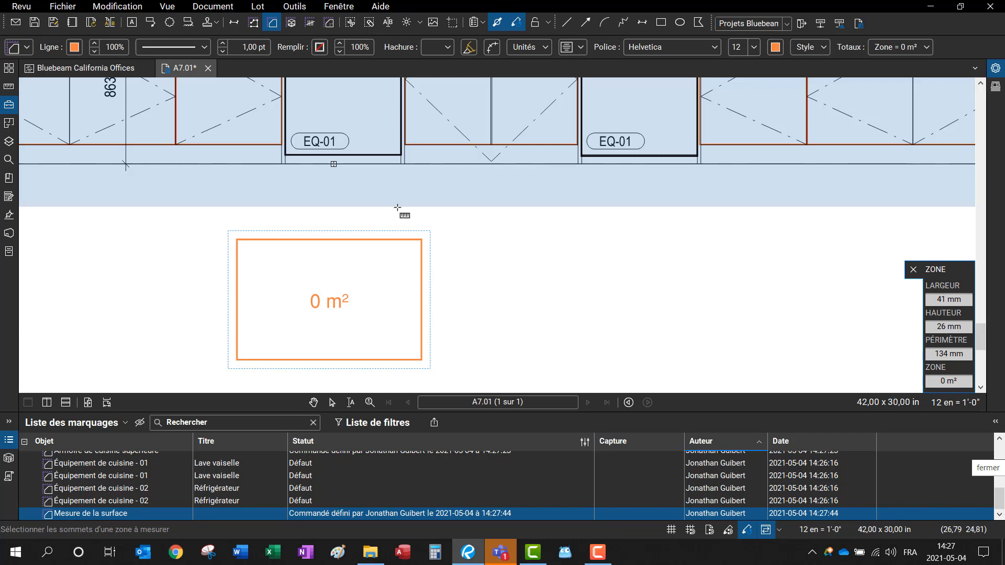
pyautogui.scroll(-3, 400, 217)
pyautogui.scroll(3, 460, 231)
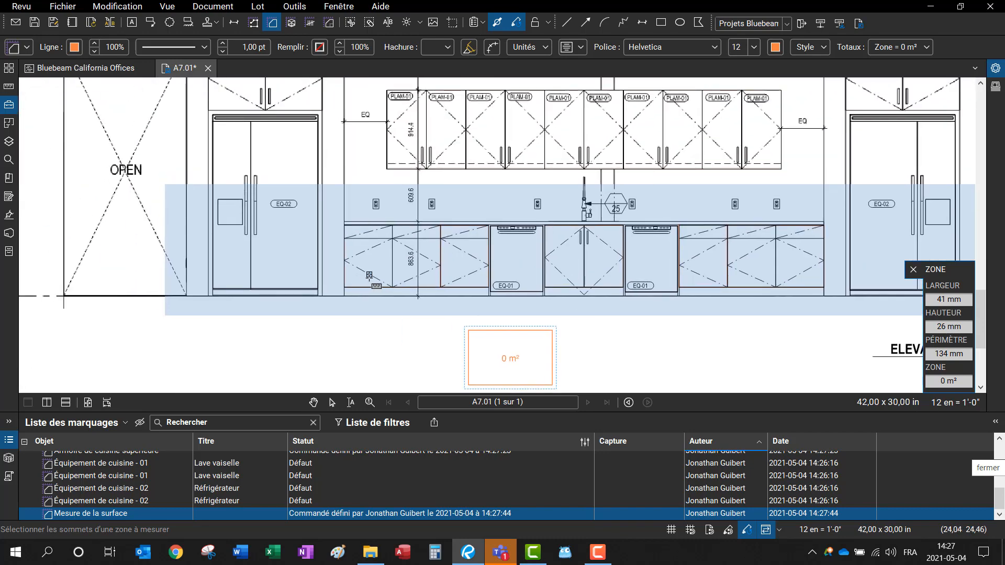
pyautogui.press('Escape')
# Step: Change the leftmost lower cabinet's Statut to Livré
pyautogui.click(103, 503)
pyautogui.scroll(3, 123, 483)
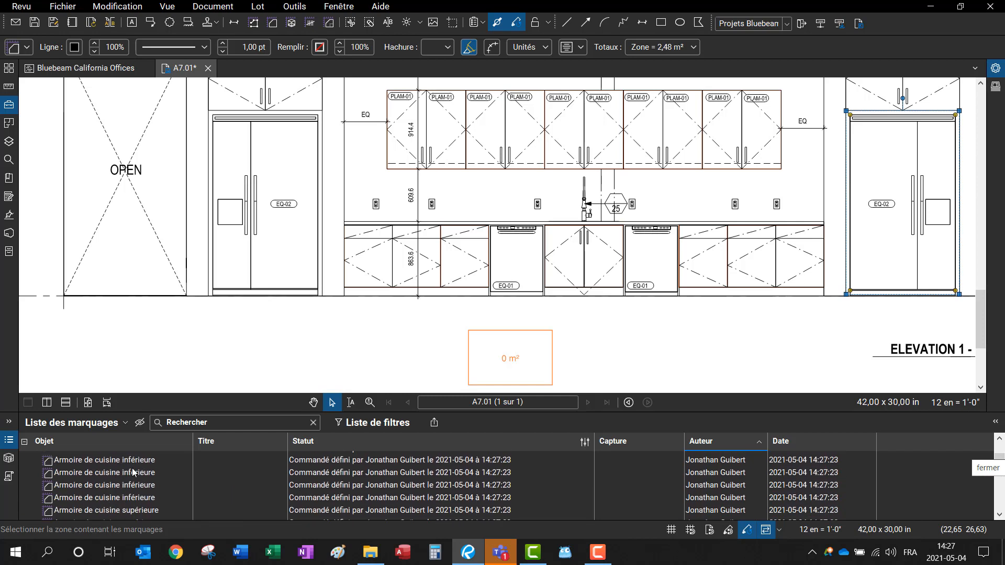
pyautogui.scroll(2, 133, 472)
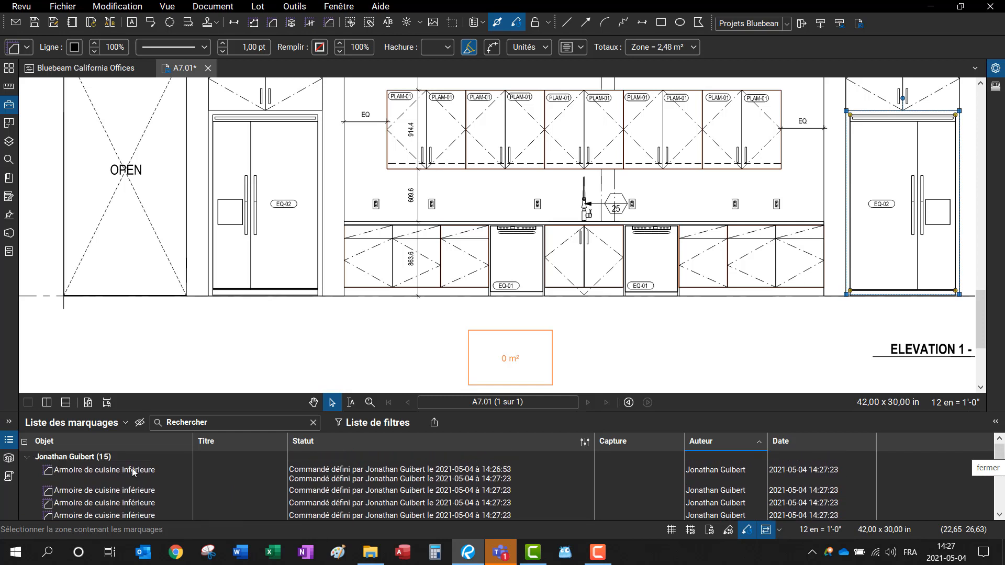
pyautogui.click(408, 473)
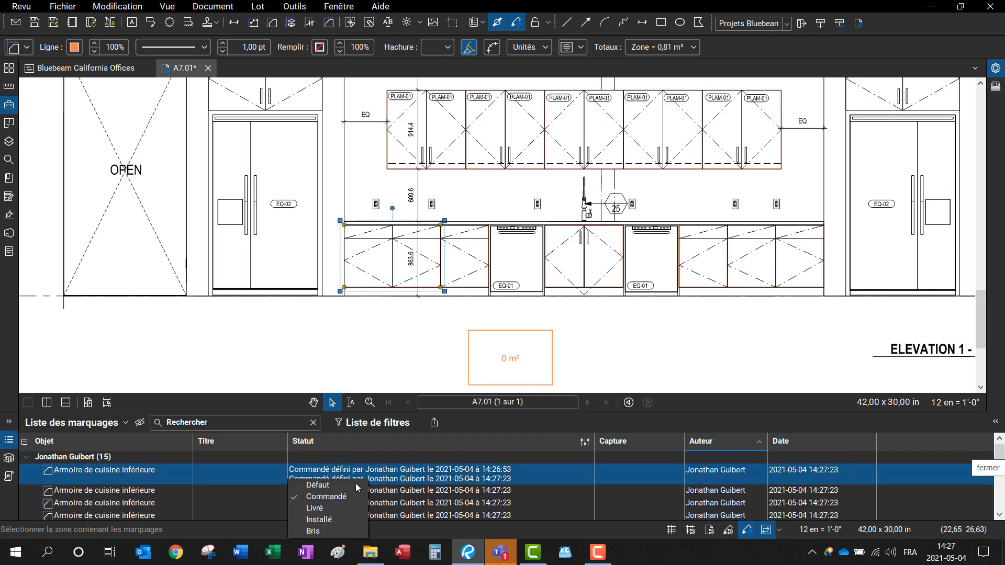
pyautogui.click(329, 511)
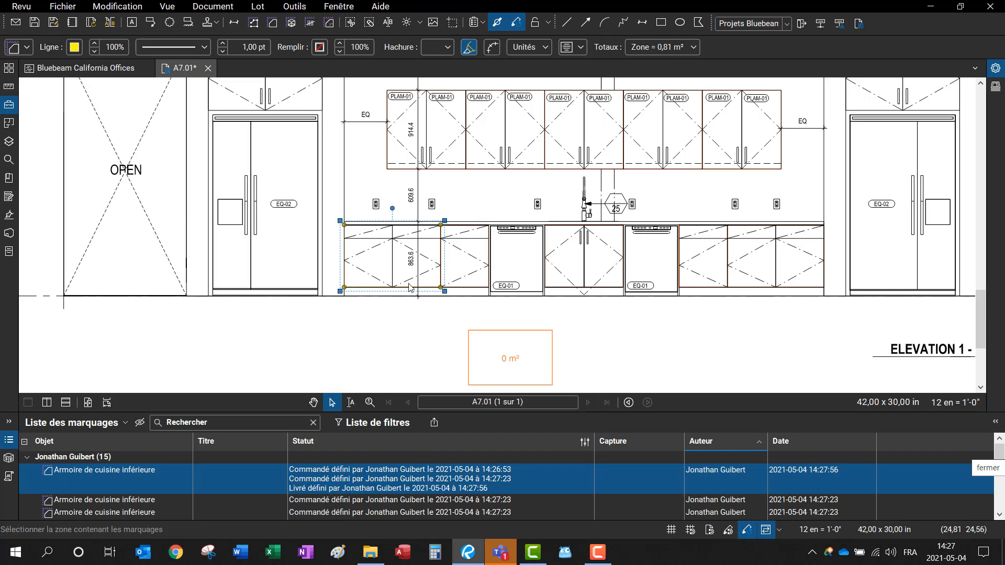
# Step: Box-select every markup on the sheet
pyautogui.scroll(5, 411, 288)
pyautogui.scroll(3, 484, 117)
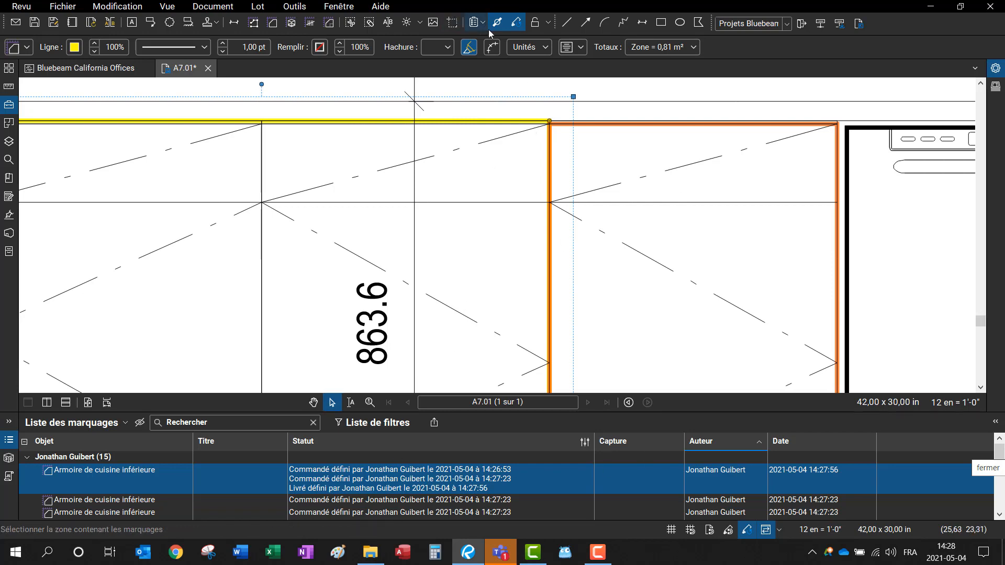
pyautogui.scroll(-4, 367, 288)
pyautogui.scroll(-5, 399, 271)
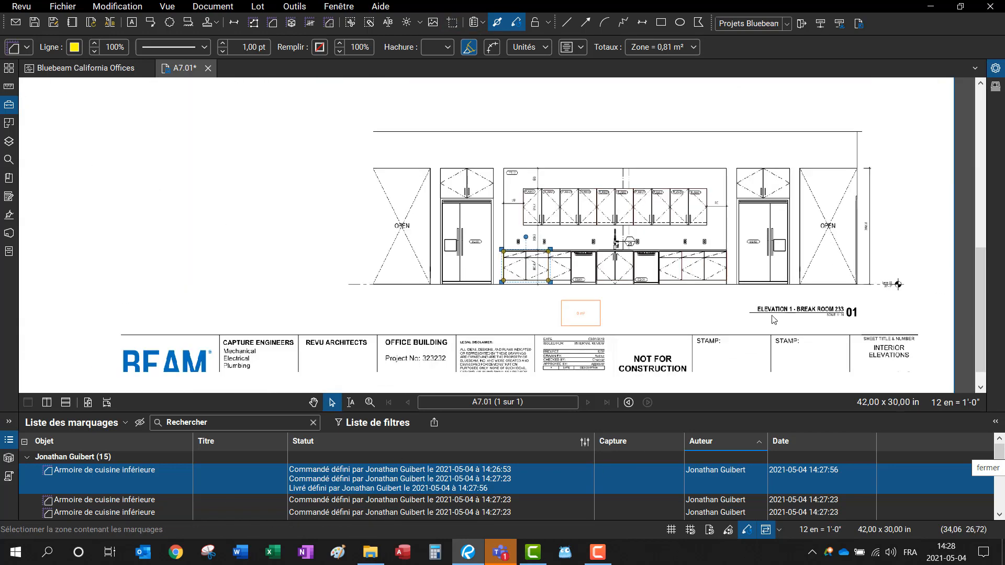
pyautogui.moveTo(776, 302); pyautogui.dragTo(477, 157)
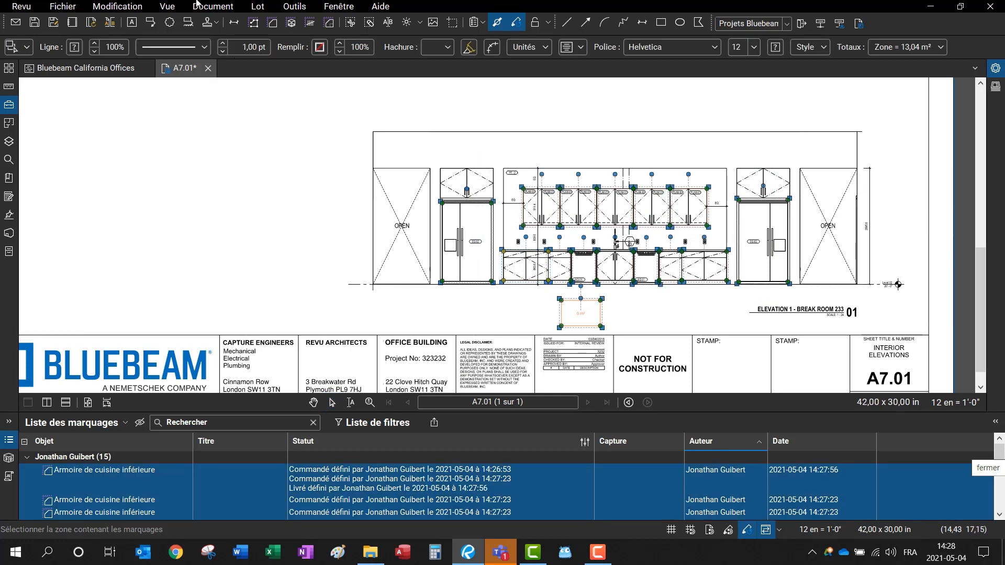
# Step: Fill all selected markups with white, then deselect them
pyautogui.click(321, 47)
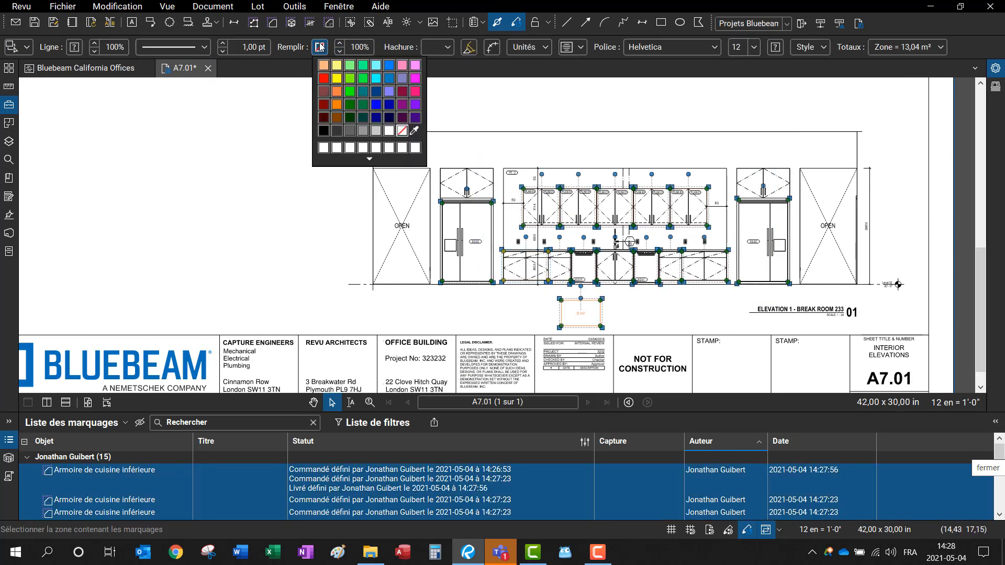
pyautogui.click(389, 131)
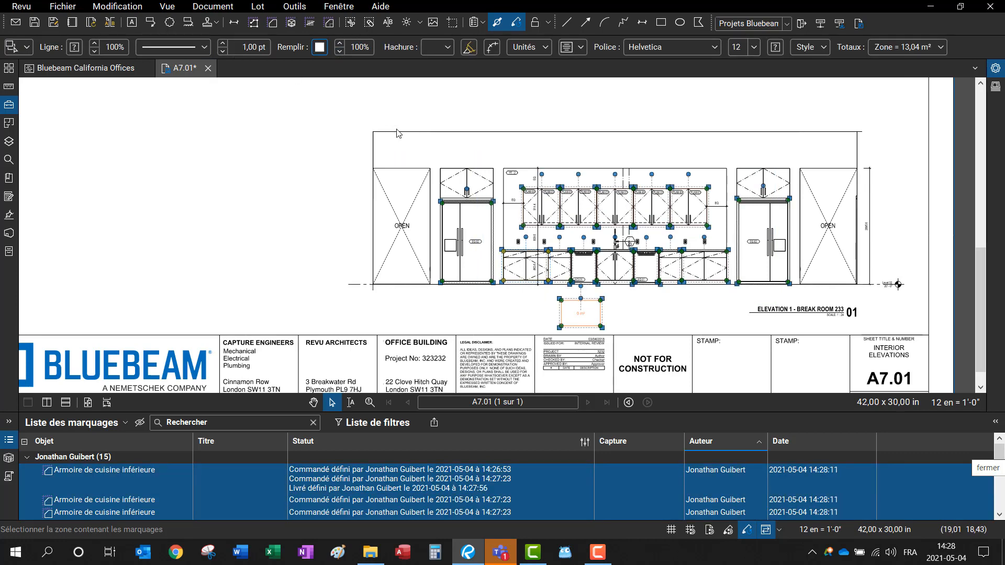
pyautogui.scroll(3, 644, 304)
pyautogui.press('Escape')
# Step: Set the leftmost lower cabinet's status back to Commandé
pyautogui.click(395, 246)
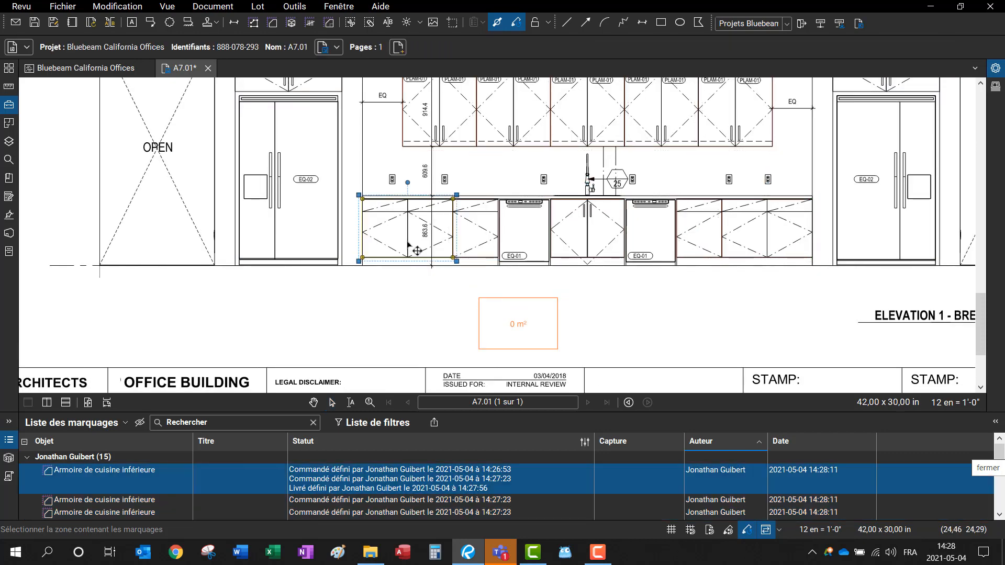
pyautogui.click(315, 482)
pyautogui.click(325, 496)
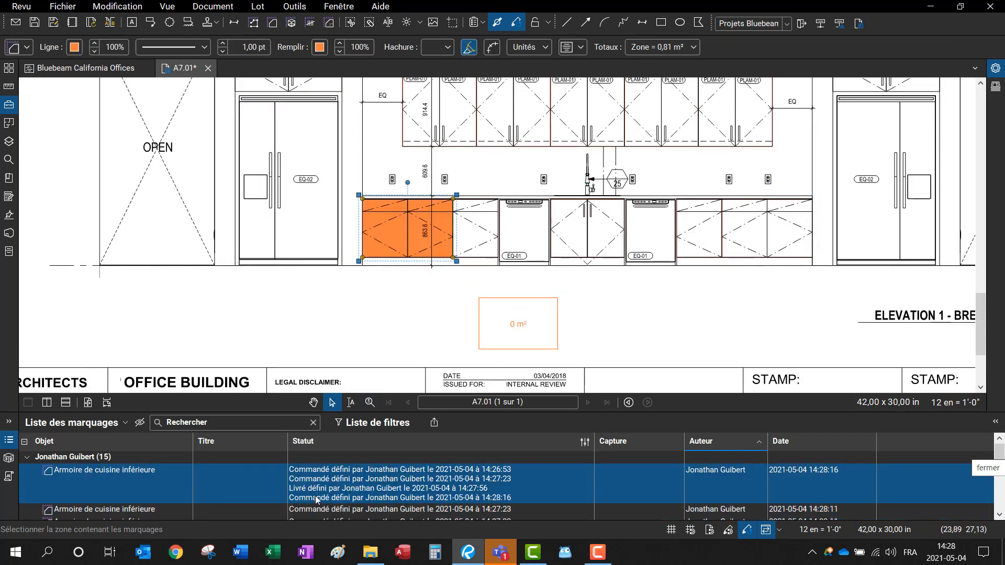
pyautogui.scroll(-3, 606, 379)
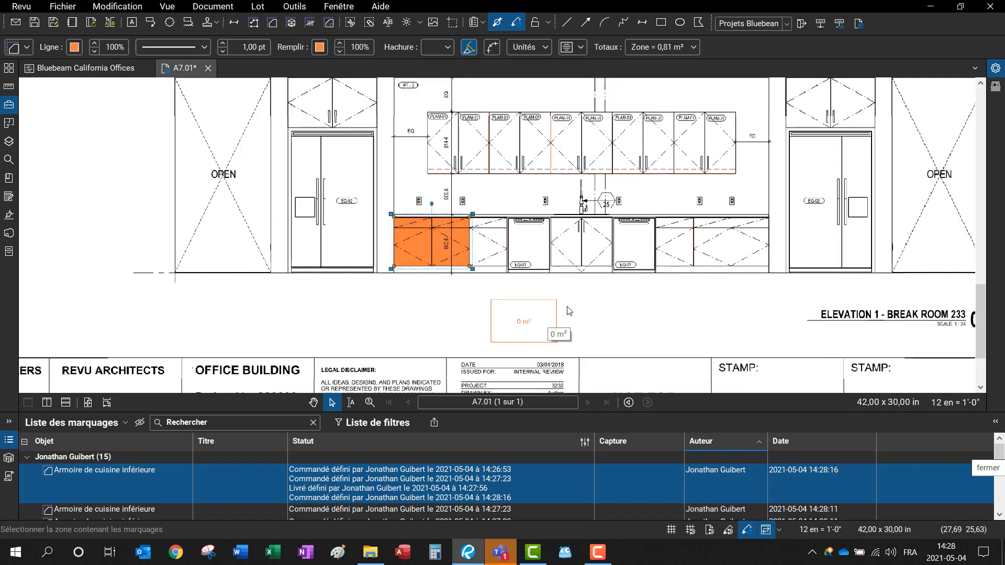
# Step: Box-select the elevation markups, then undo their accidental deletion with Ctrl+Z
pyautogui.moveTo(765, 293); pyautogui.dragTo(496, 139)
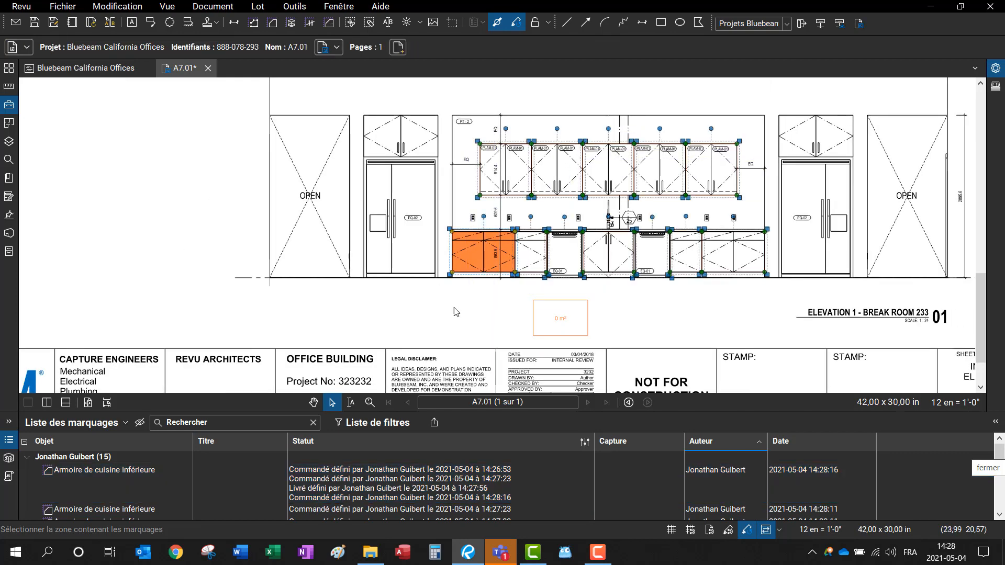
pyautogui.scroll(-2, 349, 482)
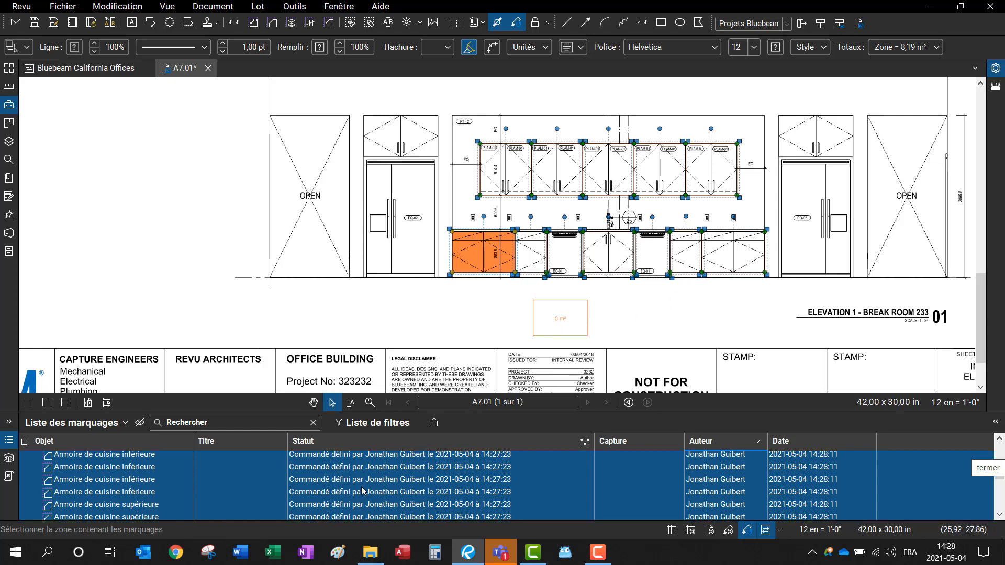
pyautogui.scroll(-3, 394, 486)
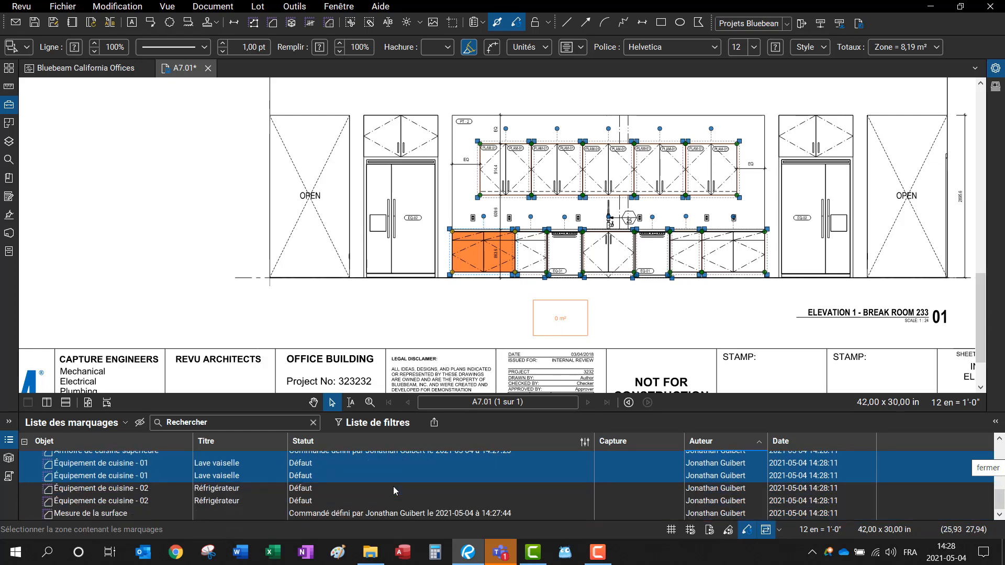
pyautogui.moveTo(764, 303); pyautogui.dragTo(434, 132)
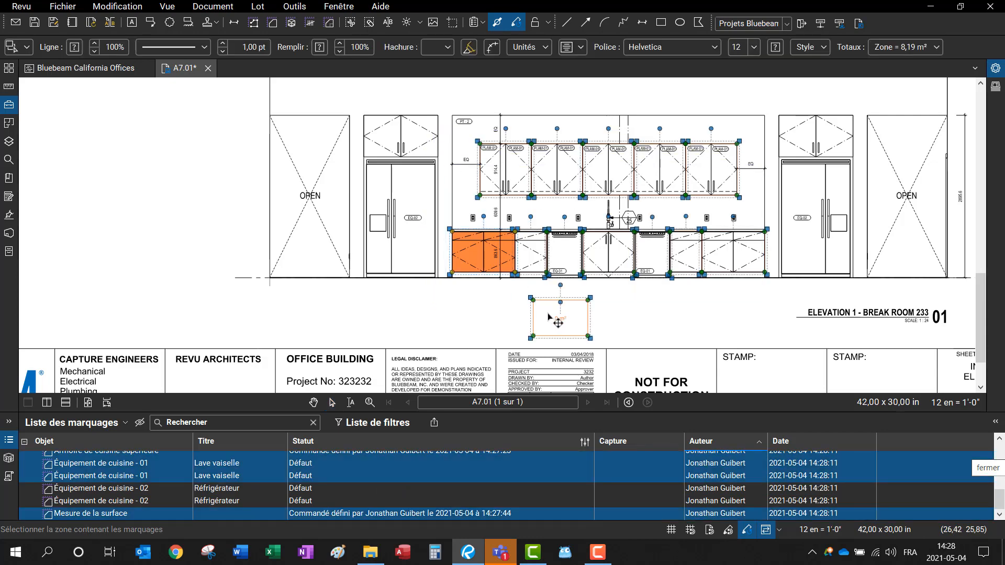
pyautogui.press('Delete')
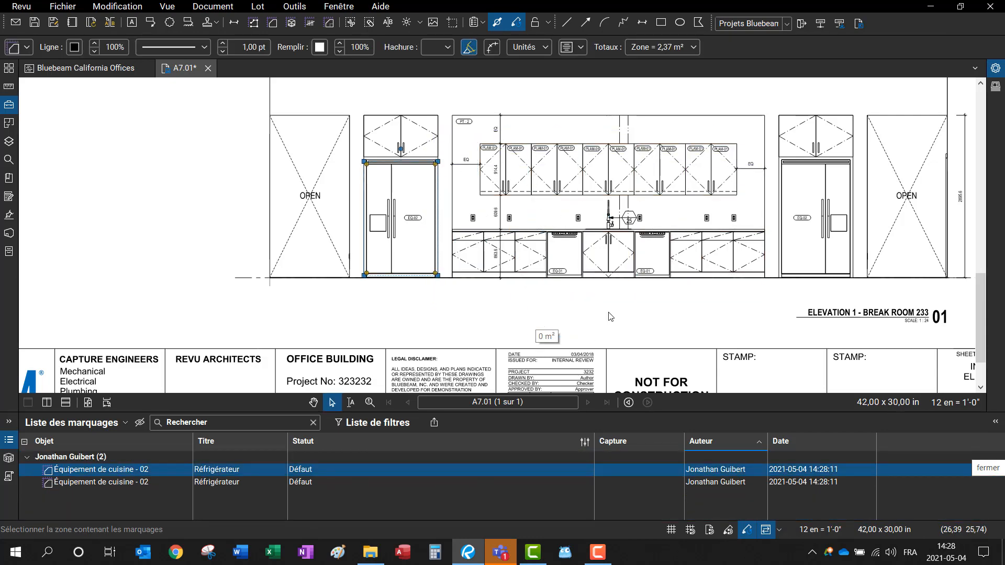
pyautogui.hotkey('ctrl', 'z')
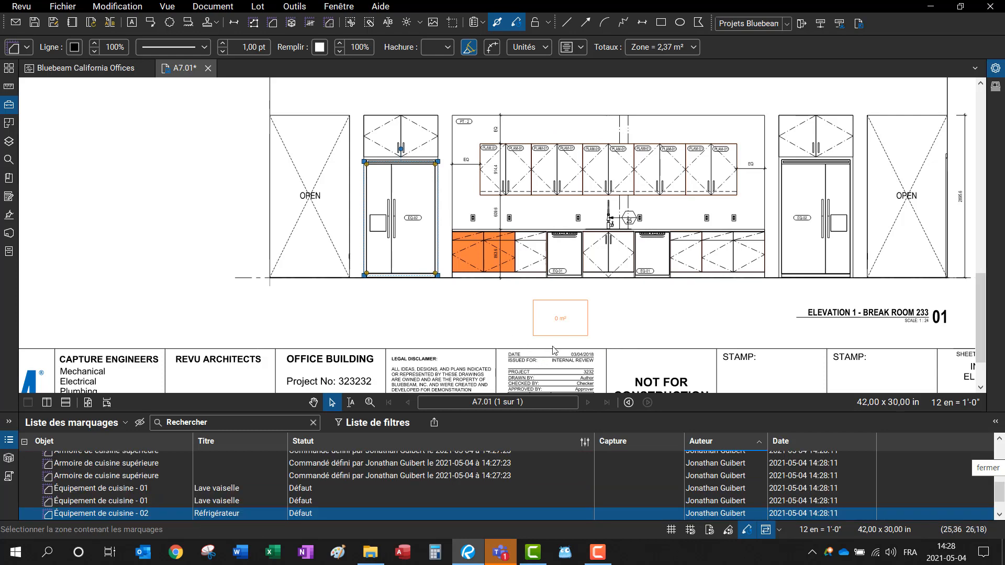
pyautogui.press('Escape')
# Step: Delete the empty 0 m² area measurement and select all remaining markups
pyautogui.click(570, 307)
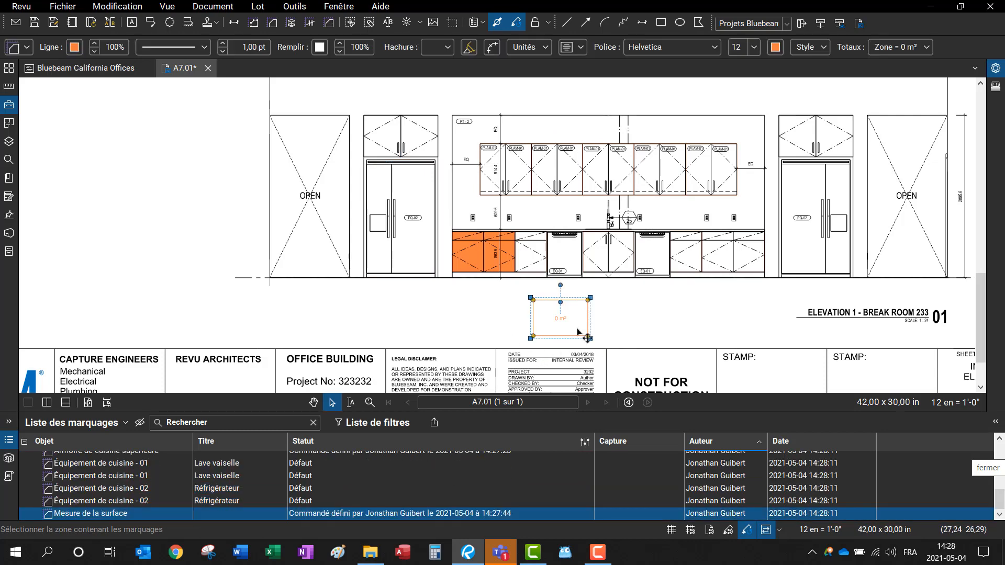
pyautogui.press('Delete')
pyautogui.hotkey('ctrl', 'a')
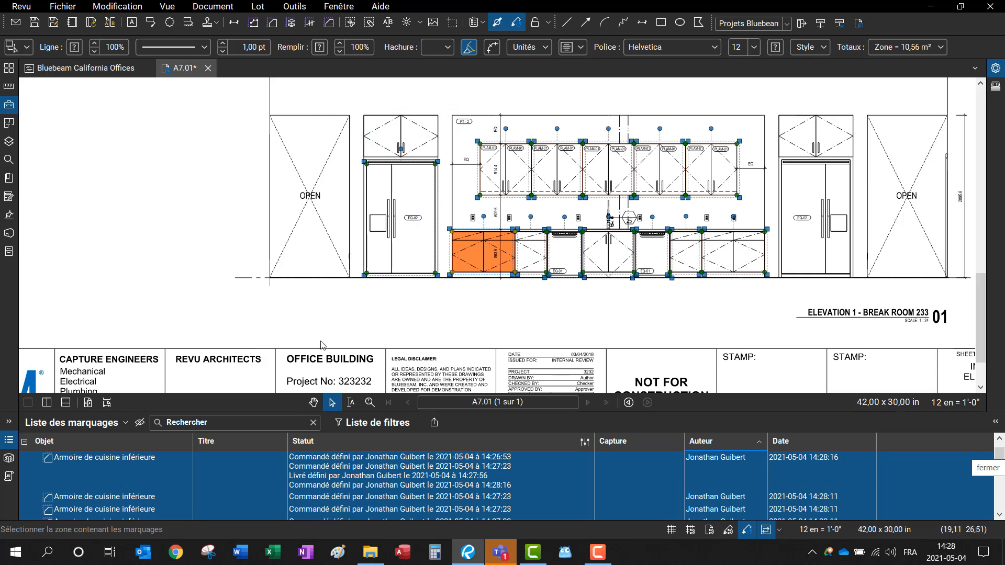
# Step: Set all selected cabinet and refrigerator markups to Commandé
pyautogui.rightClick(345, 475)
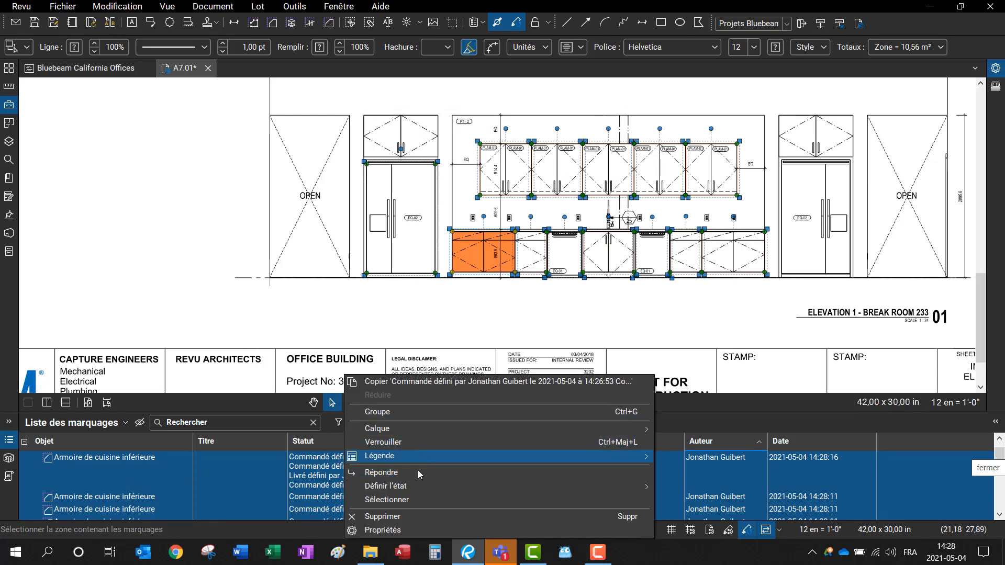
pyautogui.moveTo(418, 487)
pyautogui.click(694, 497)
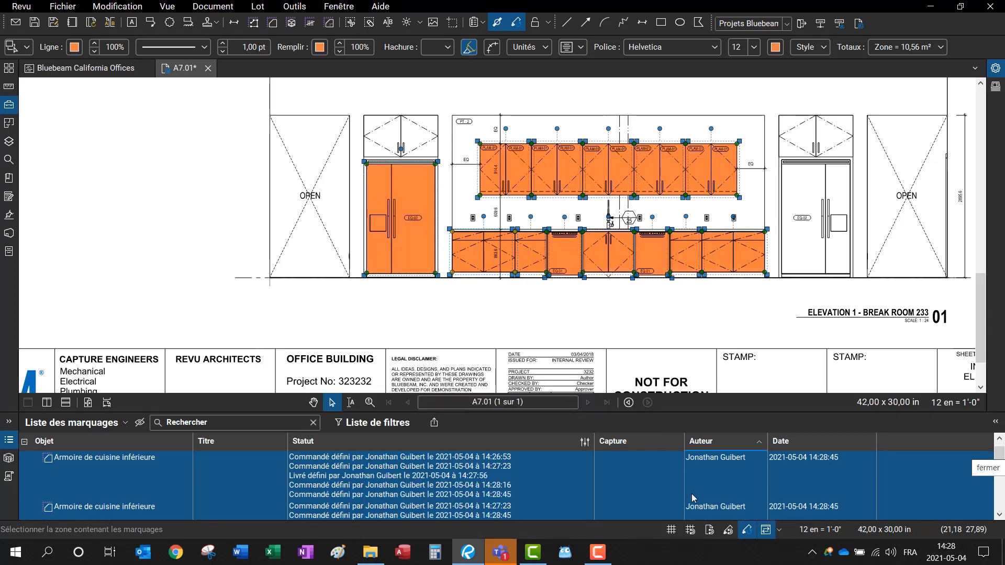
pyautogui.scroll(1, 583, 301)
pyautogui.click(583, 303)
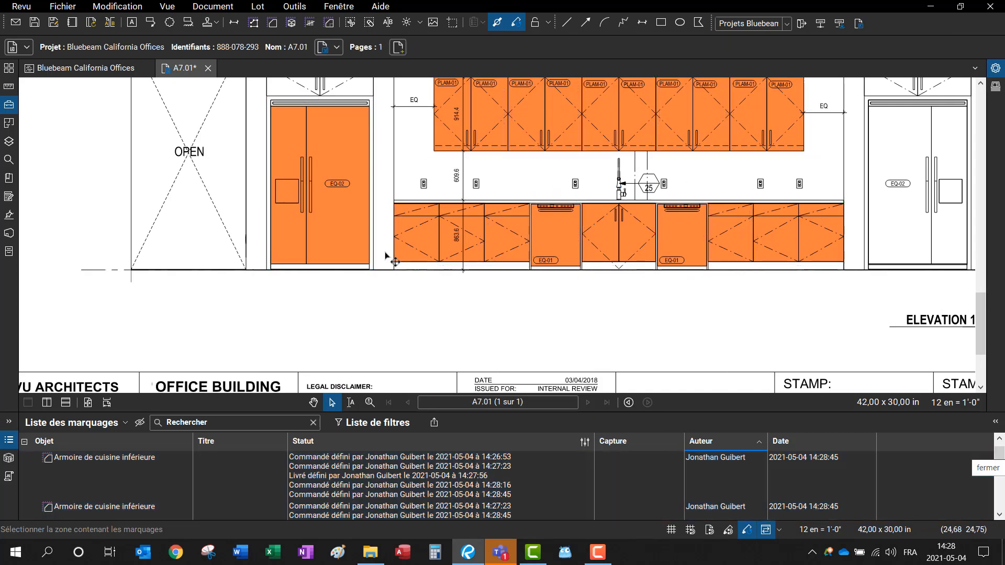
# Step: Mark both EQ-01 Lave vaisselle dishwashers as Livré and bring the right refrigerator into view
pyautogui.click(578, 232)
pyautogui.click(363, 512)
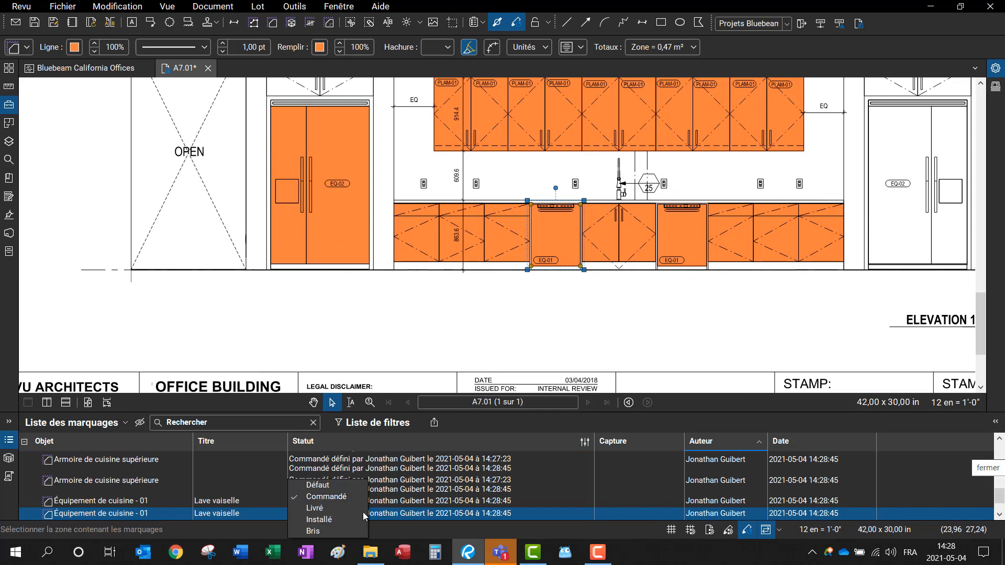
pyautogui.click(335, 510)
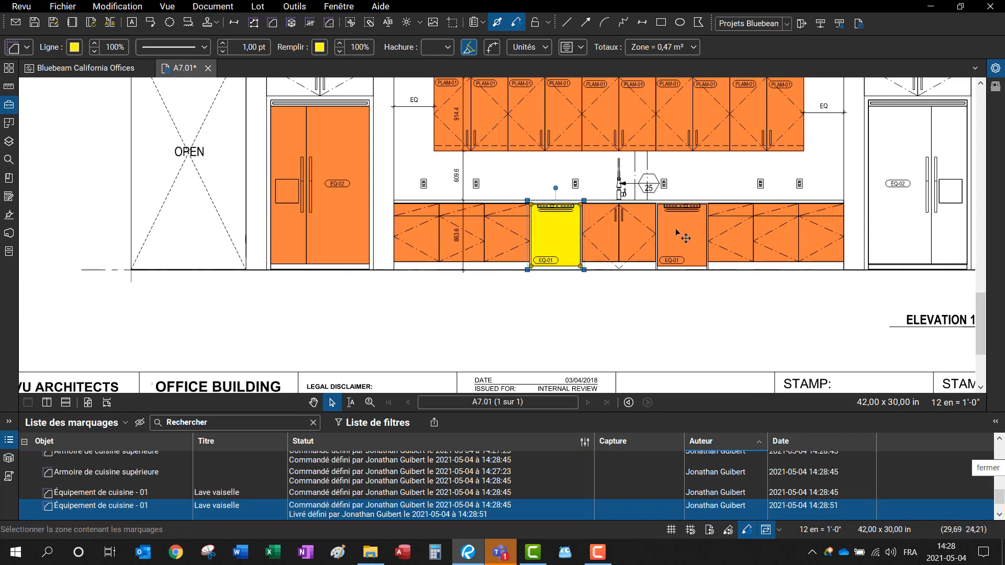
pyautogui.click(699, 246)
pyautogui.click(360, 496)
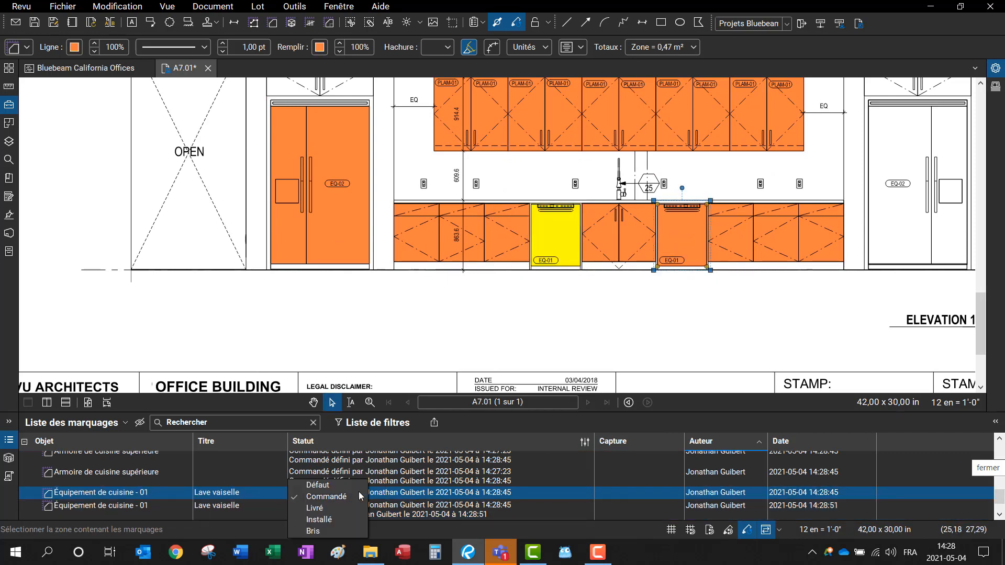
pyautogui.click(330, 509)
pyautogui.scroll(-3, 820, 267)
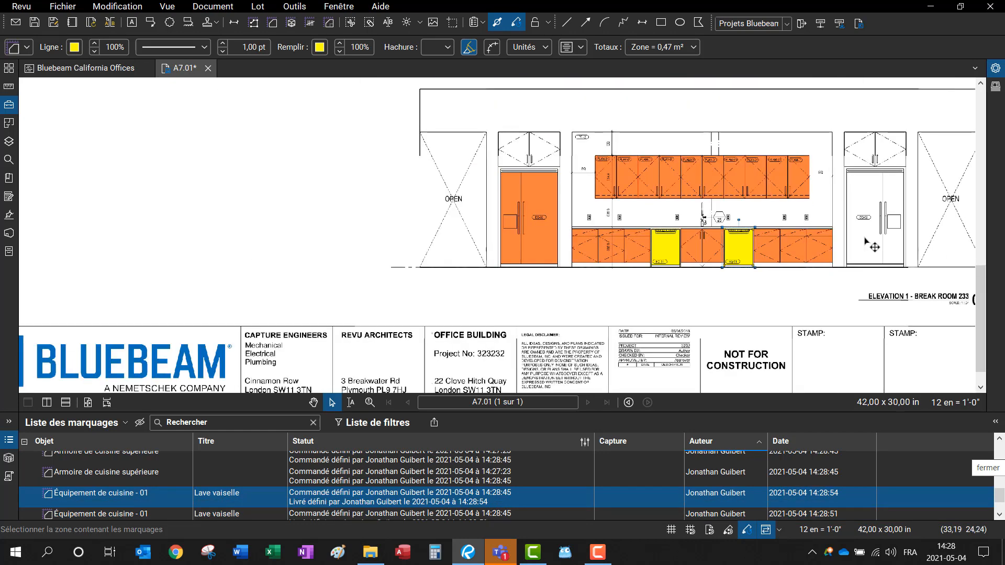
pyautogui.click(901, 221)
pyautogui.moveTo(867, 338)
pyautogui.mouseDown()
pyautogui.moveTo(809, 342)
pyautogui.moveTo(643, 317)
pyautogui.mouseUp()
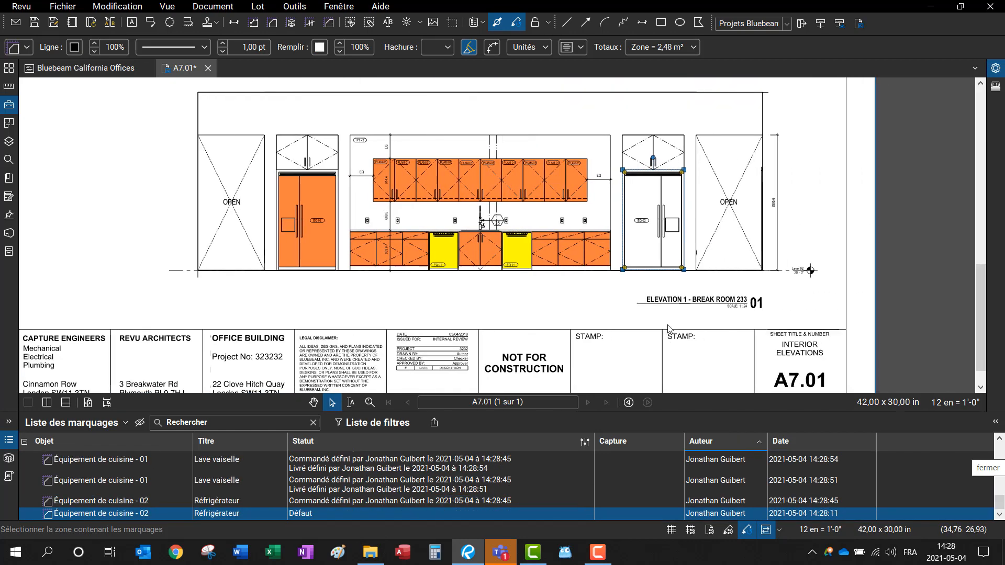
# Step: Change the right-hand Réfrigérateur's status from Commandé to Installé and review the Markups list rows
pyautogui.scroll(2, 646, 226)
pyautogui.doubleClick(636, 216)
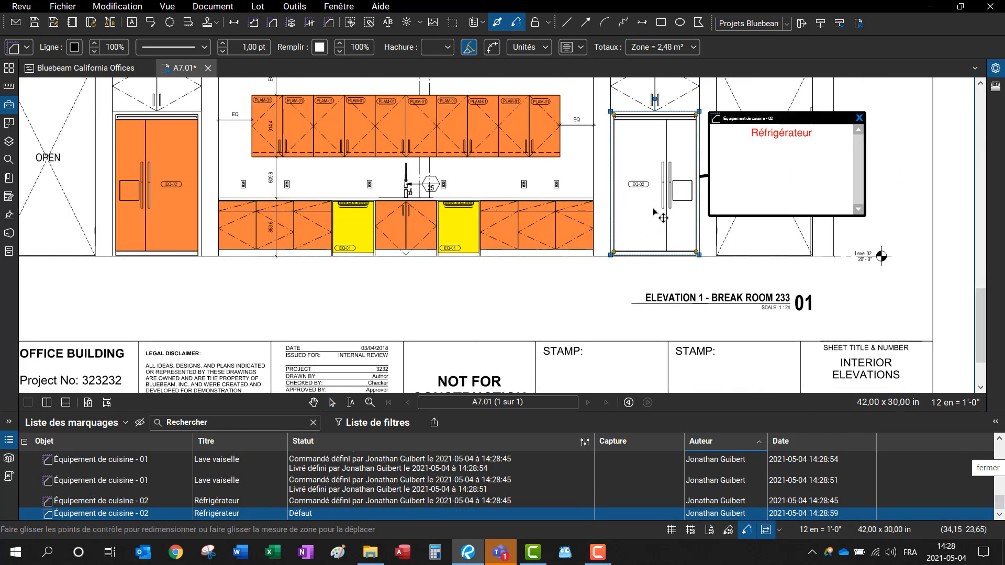
pyautogui.click(366, 514)
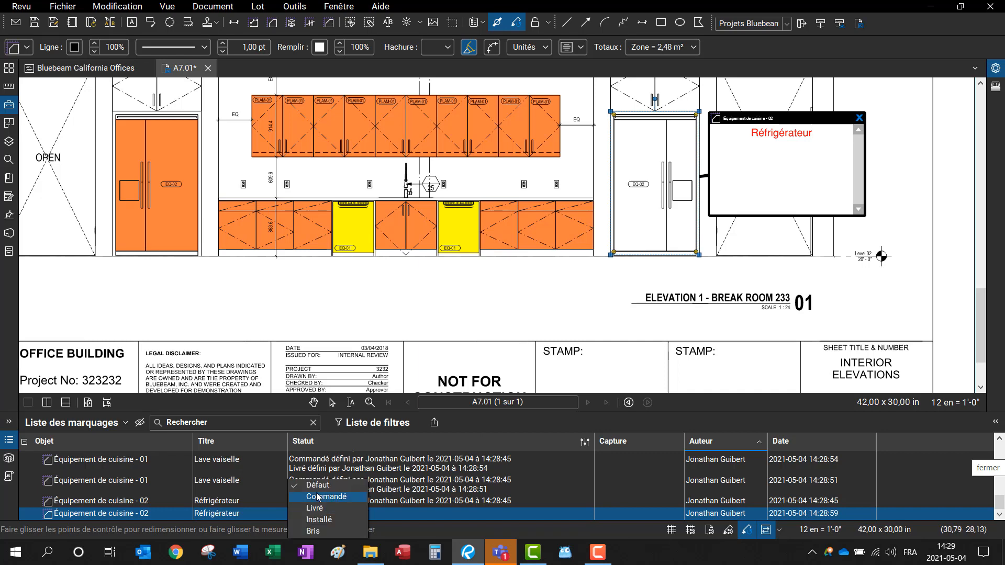
pyautogui.click(338, 497)
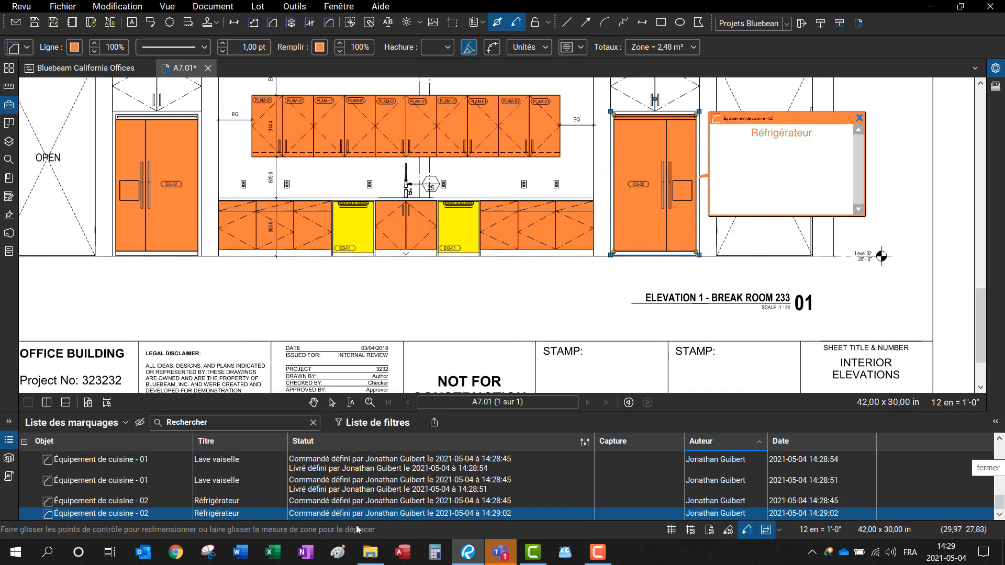
pyautogui.click(362, 517)
pyautogui.click(341, 521)
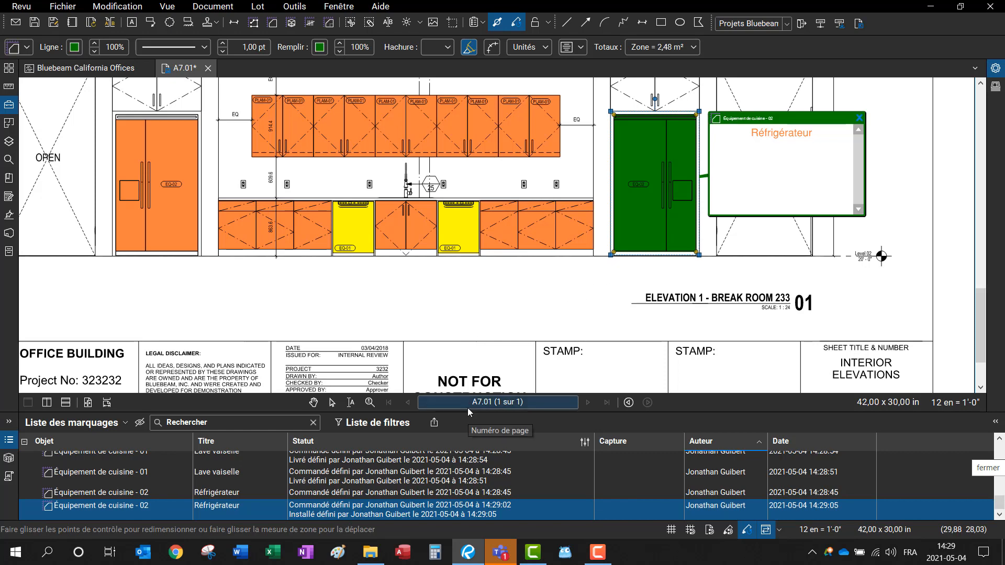
pyautogui.moveTo(476, 413); pyautogui.dragTo(509, 193)
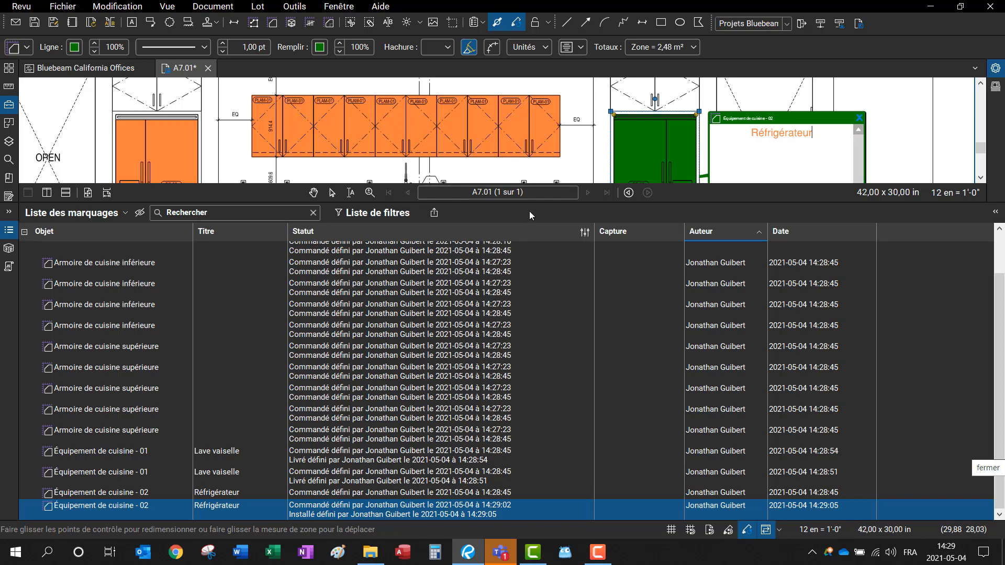
pyautogui.moveTo(530, 204); pyautogui.dragTo(534, 356)
# Step: Export a Récapitulatif PDF markup summary appended to the current PDF
pyautogui.click(434, 366)
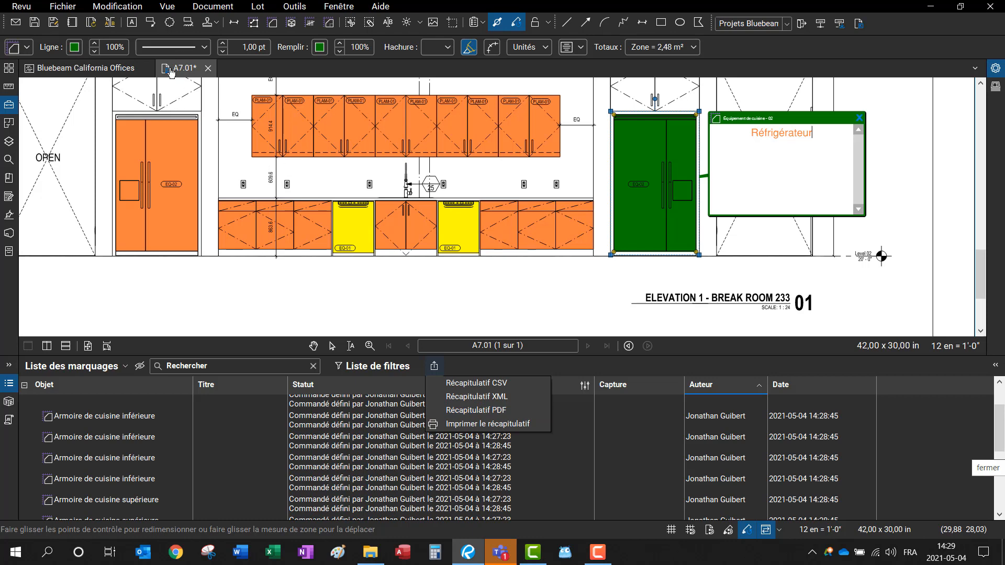
pyautogui.click(454, 410)
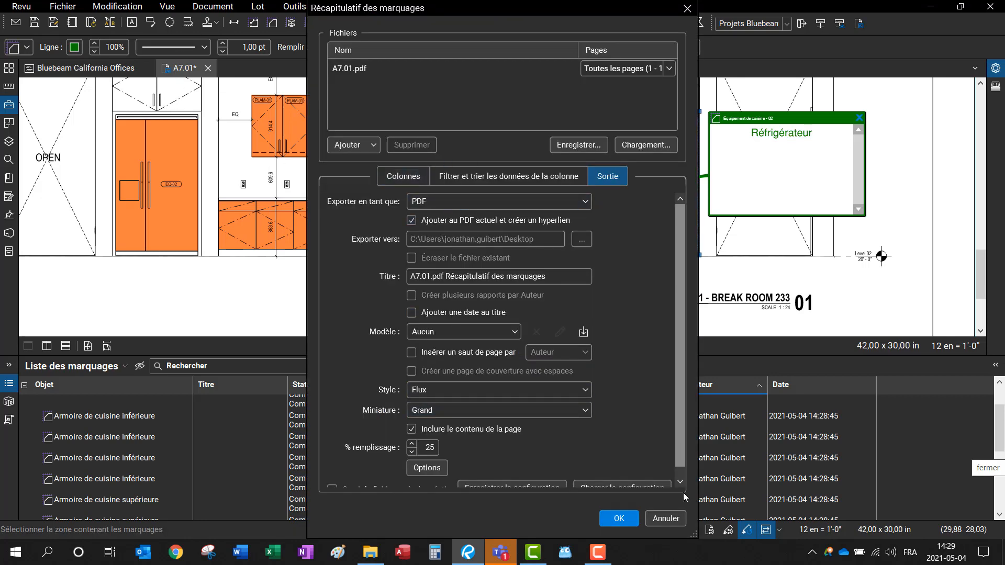
pyautogui.click(620, 520)
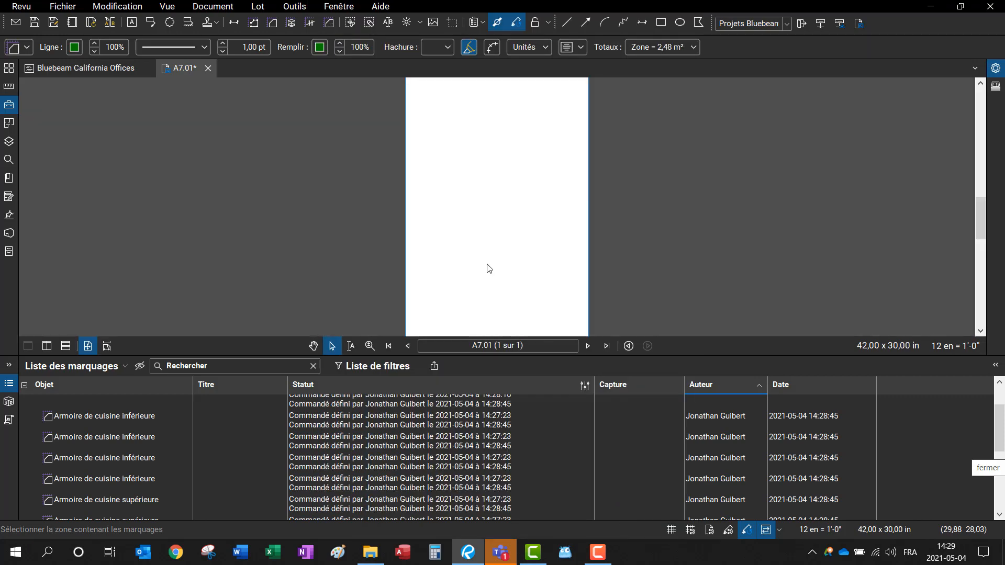
# Step: Review the appended summary pages, then jump back to the refrigerator on the elevation
pyautogui.scroll(3, 469, 177)
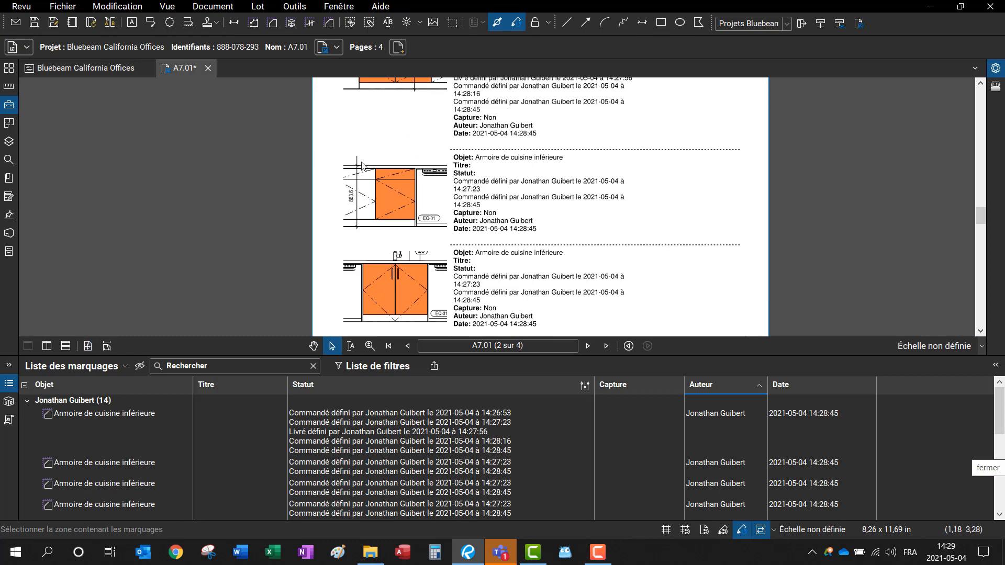
pyautogui.scroll(3, 474, 186)
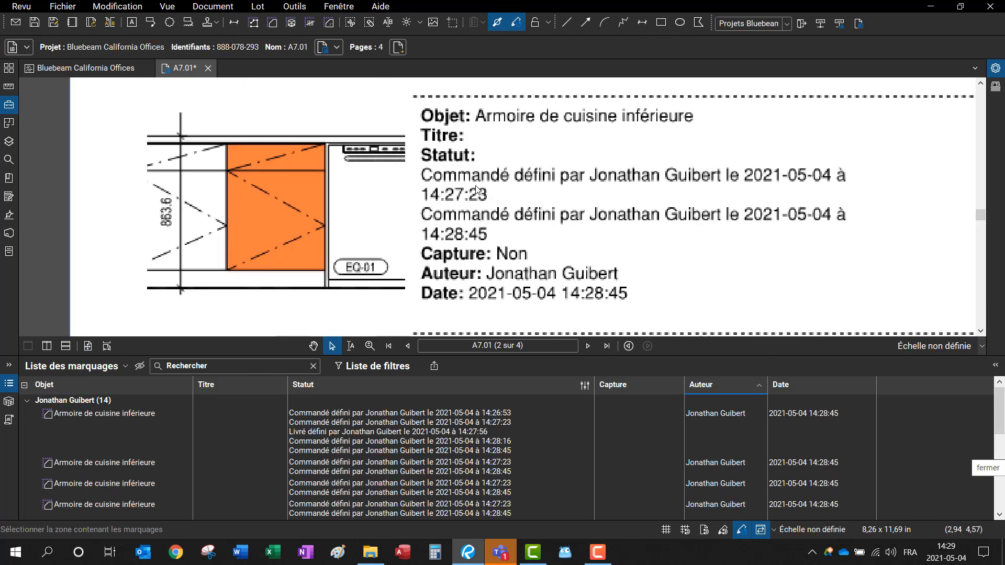
pyautogui.scroll(-5, 476, 189)
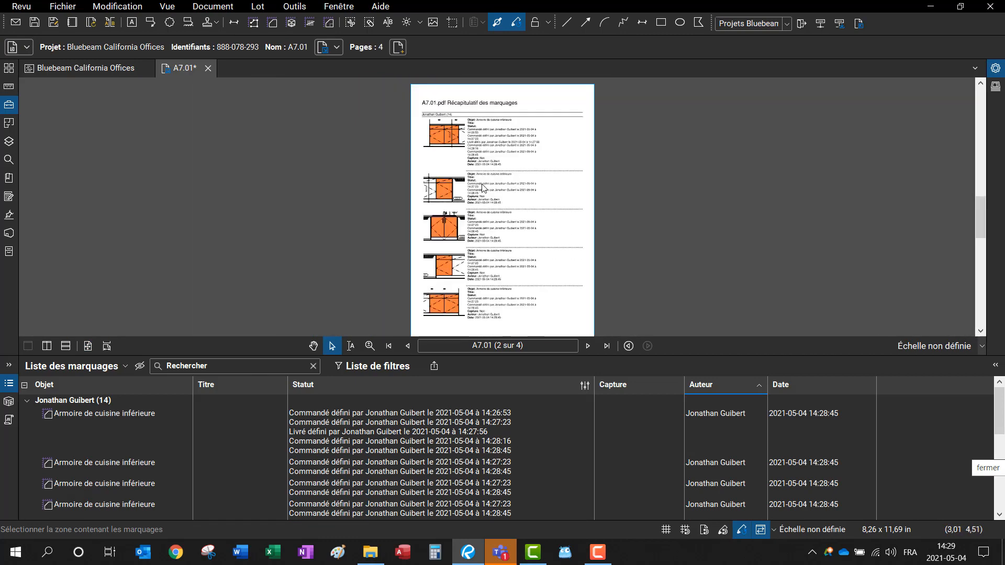
pyautogui.moveTo(495, 257); pyautogui.dragTo(521, 264)
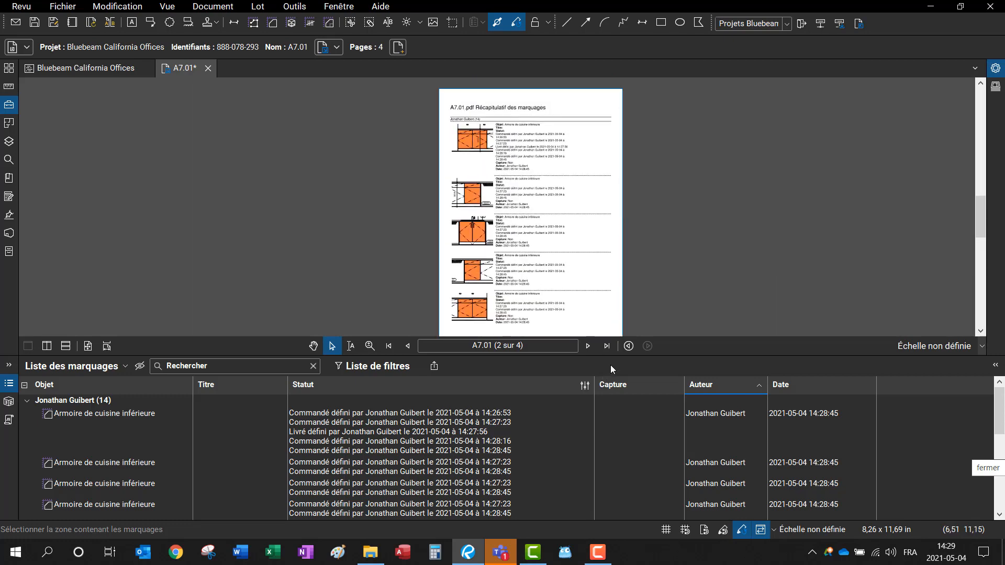
pyautogui.click(605, 346)
pyautogui.scroll(3, 479, 165)
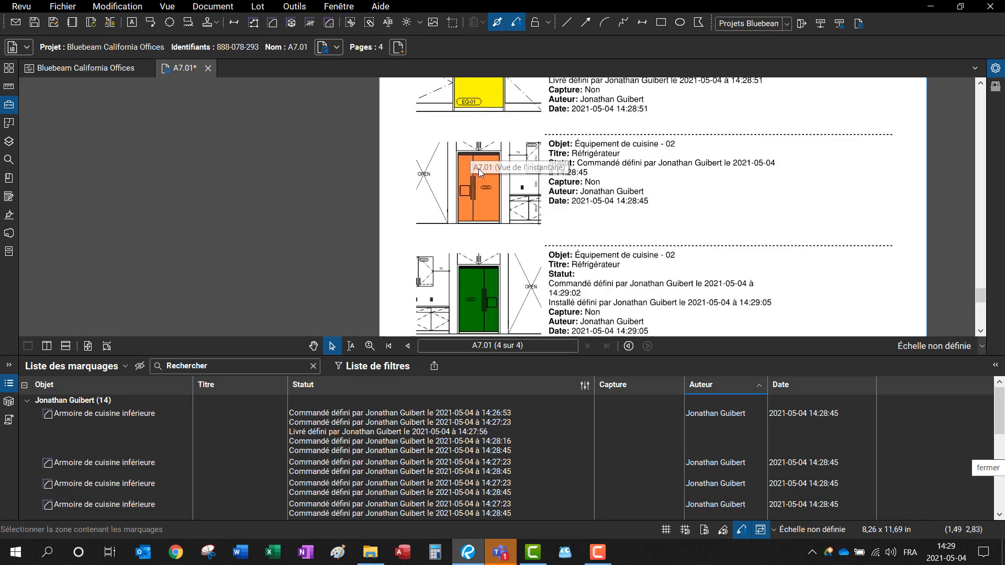
pyautogui.click(496, 217)
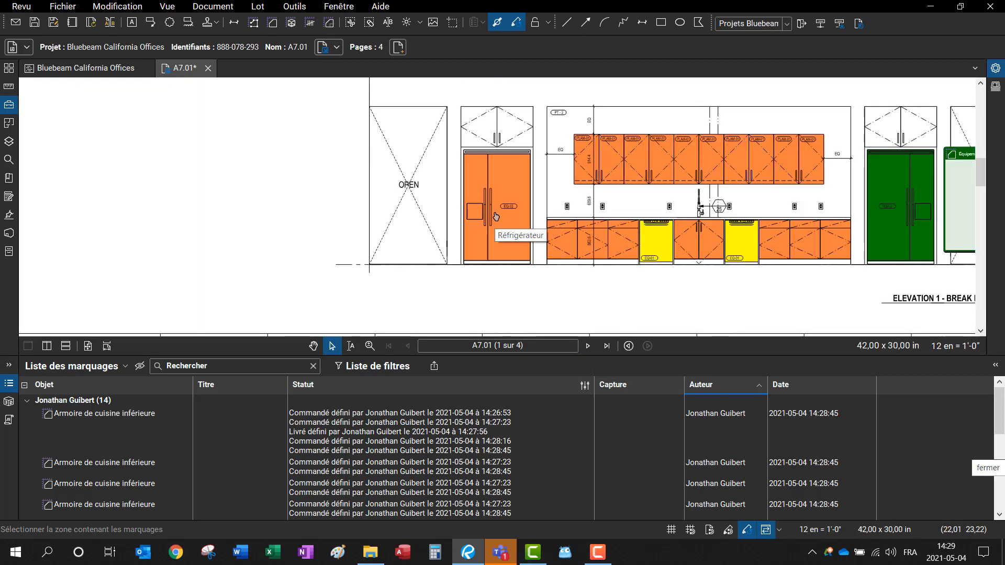